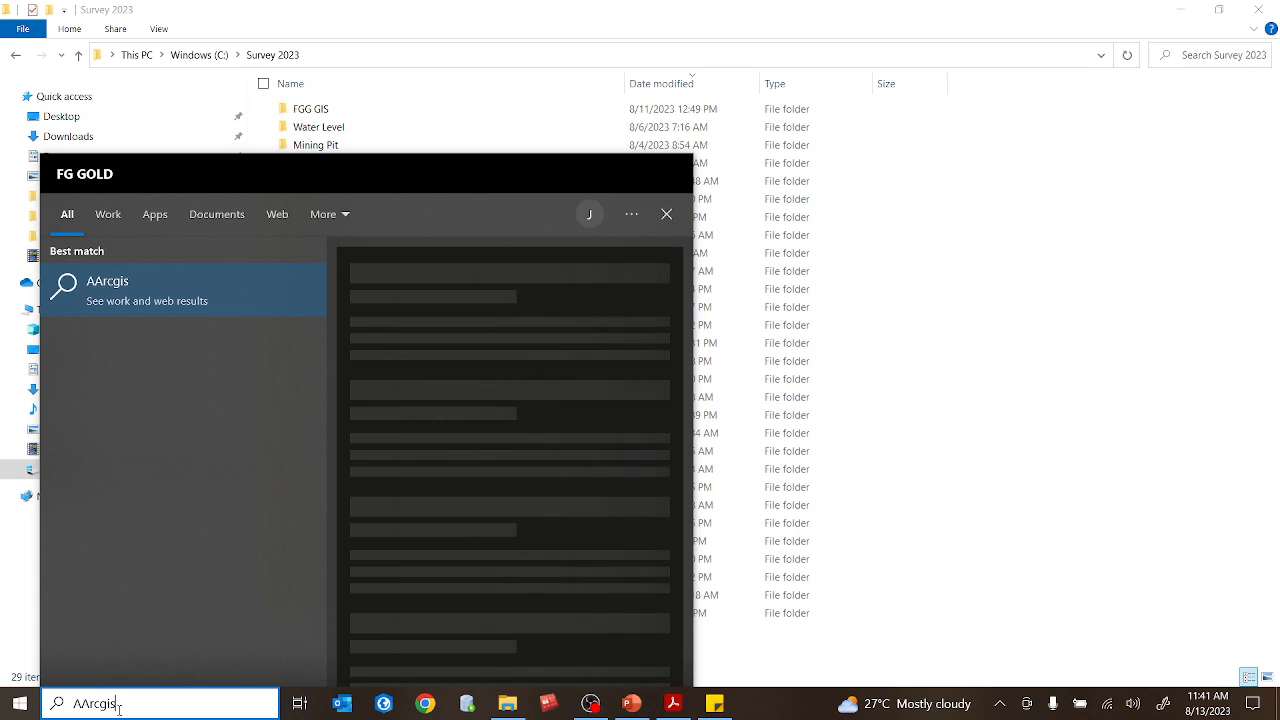
Search Windows for "ArcGIS Pro" and launch the application
key("BackSpace")
key("BackSpace")
key("BackSpace")
key("BackSpace")
key("BackSpace")
key("BackSpace")
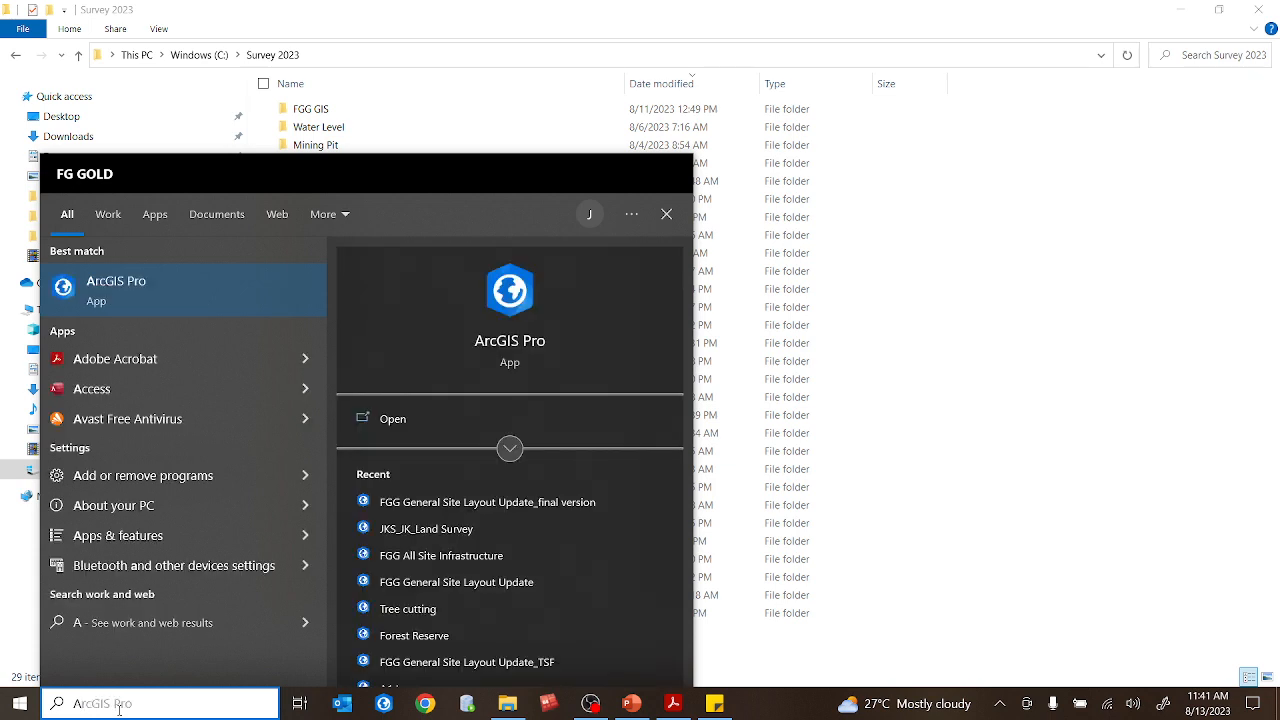
type("rcGIS")
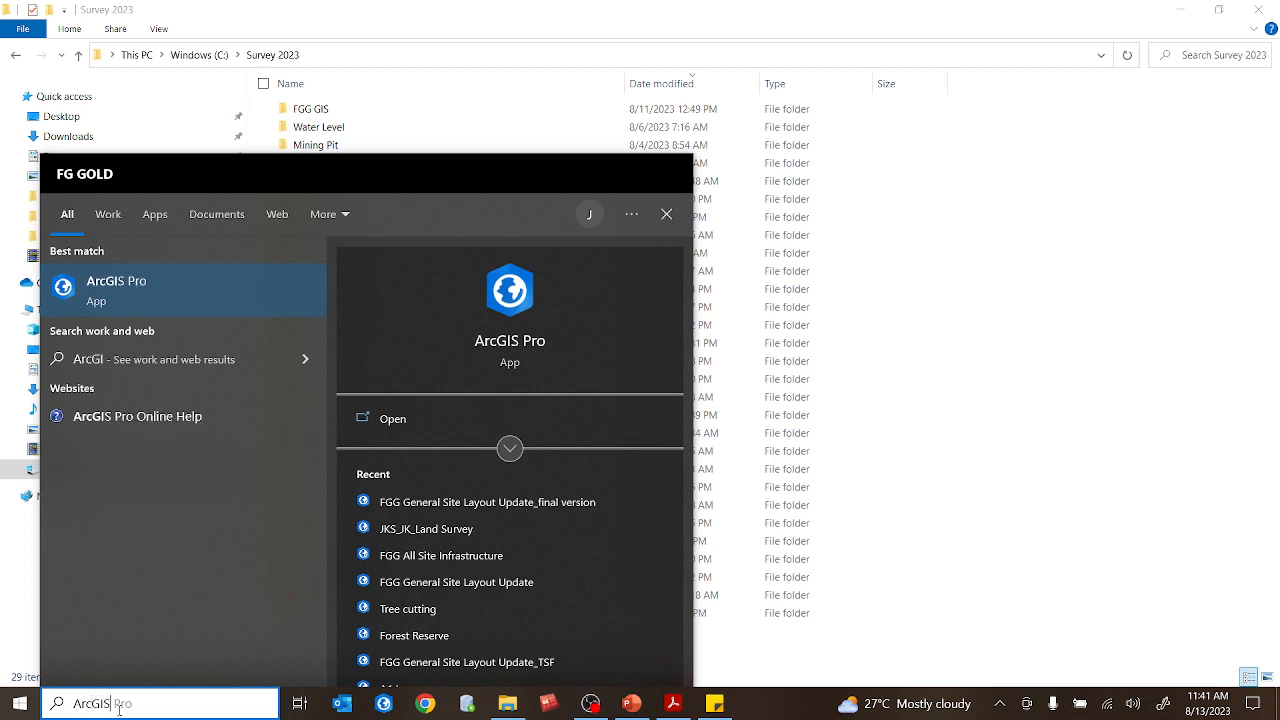
type(" Pro")
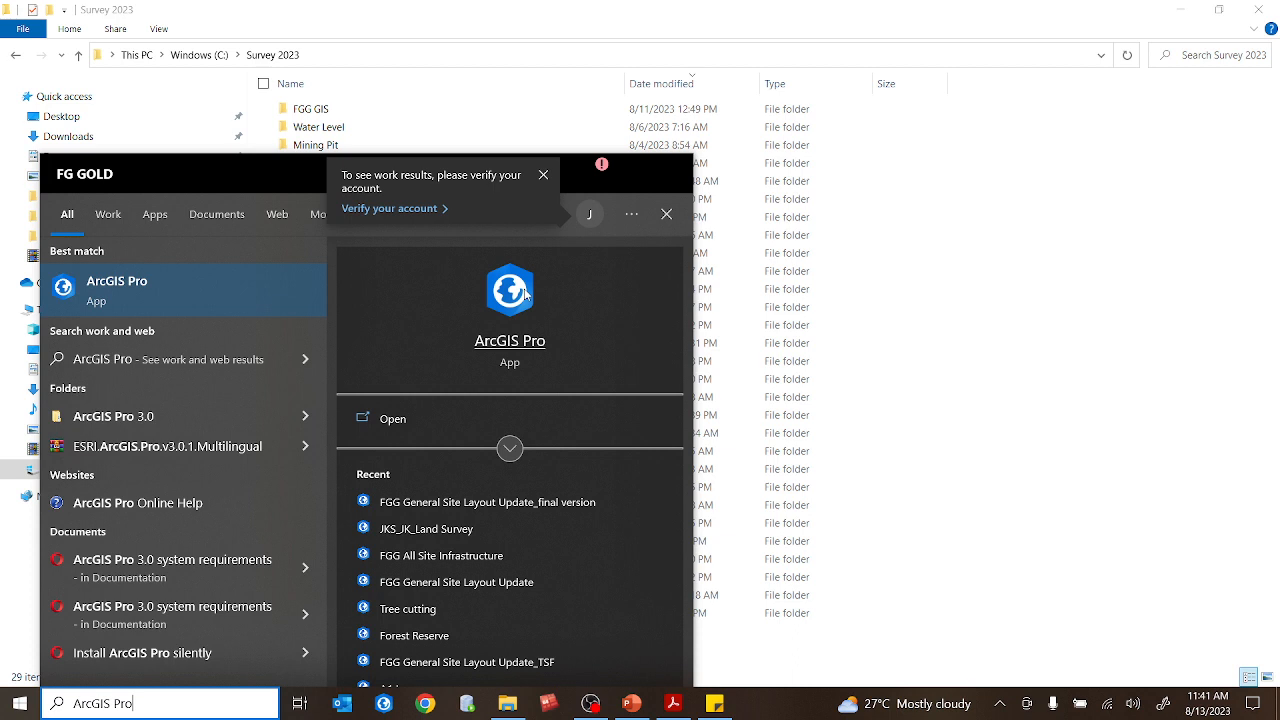
left_click(524, 292)
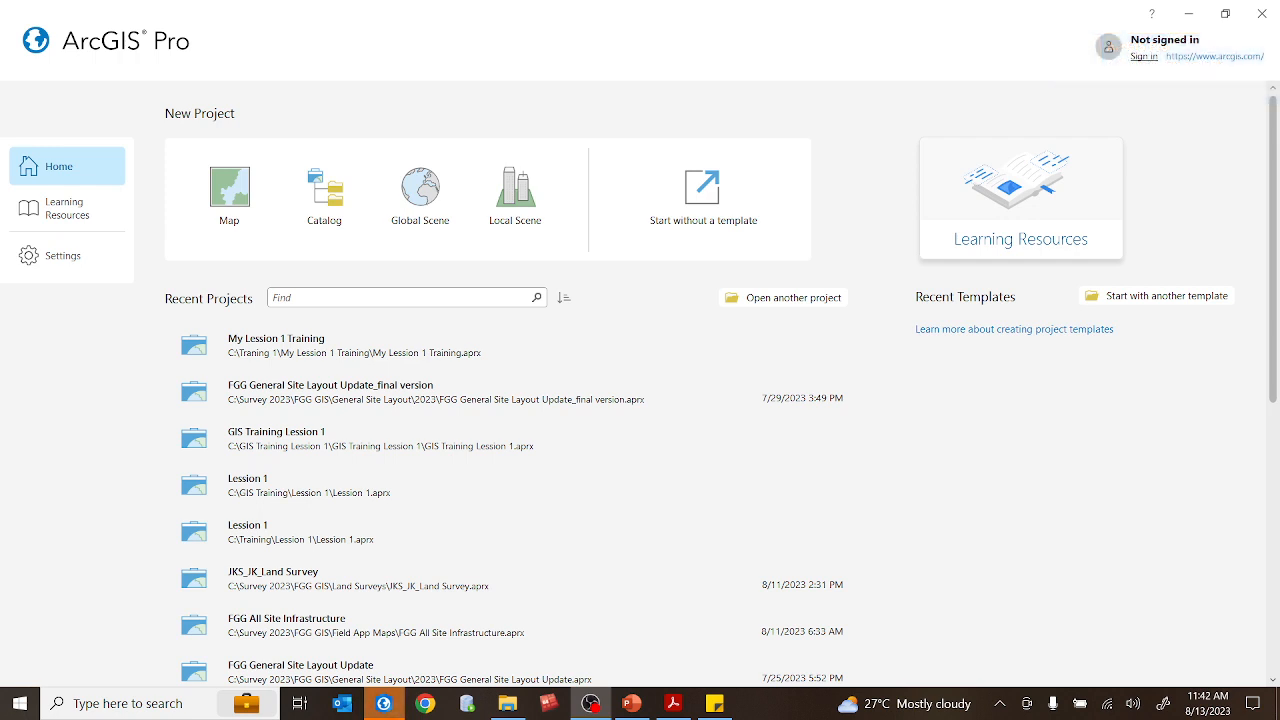
View the Learning Resources page and the application settings, and return to the start page
left_click(72, 216)
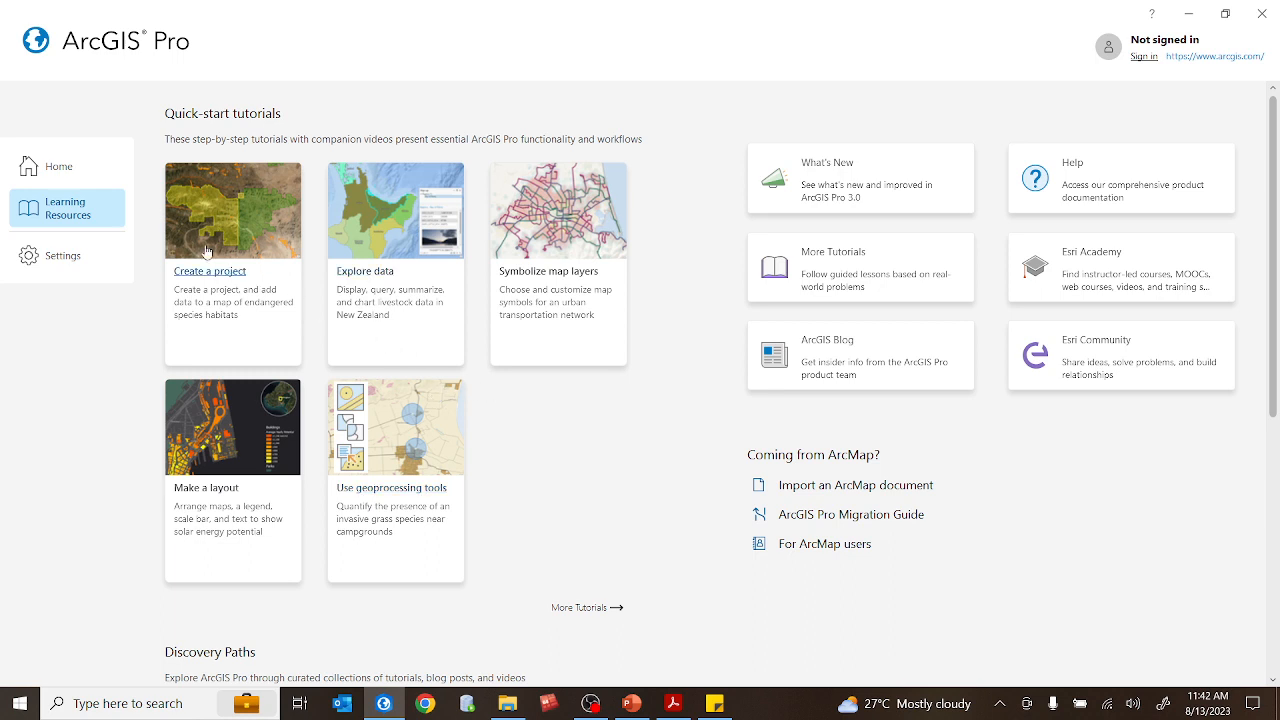
left_click(63, 256)
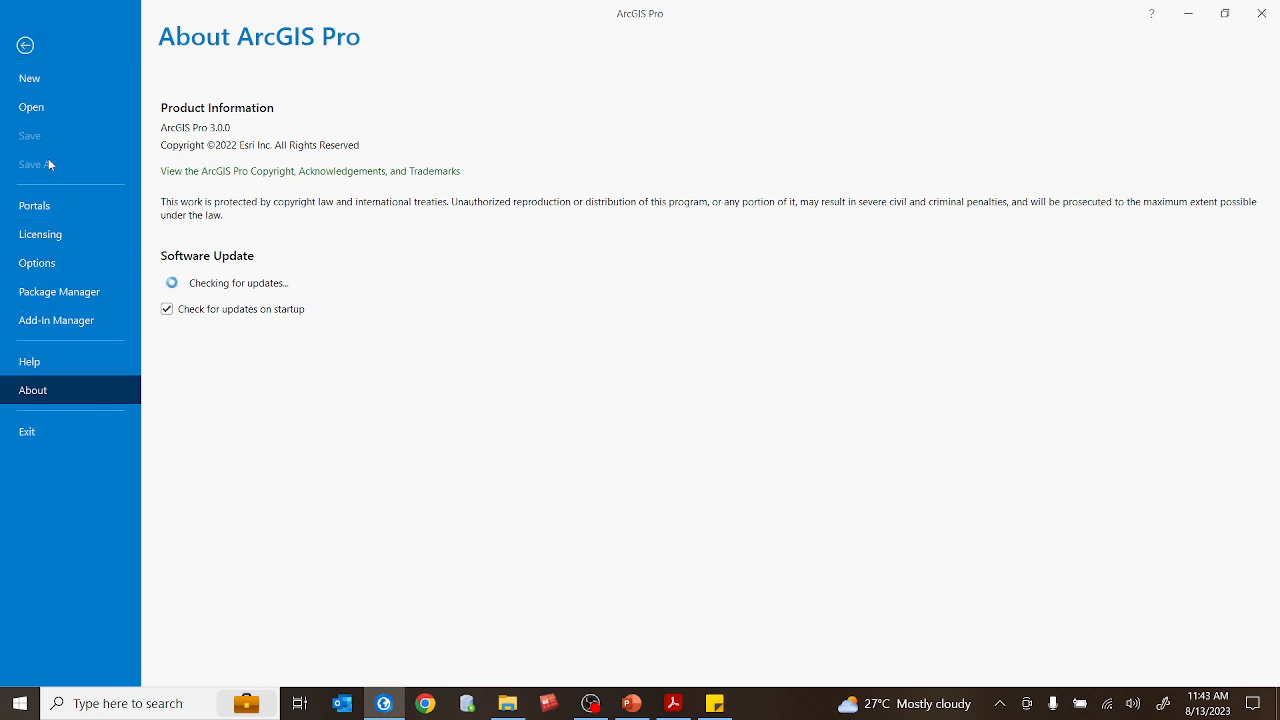
left_click(24, 46)
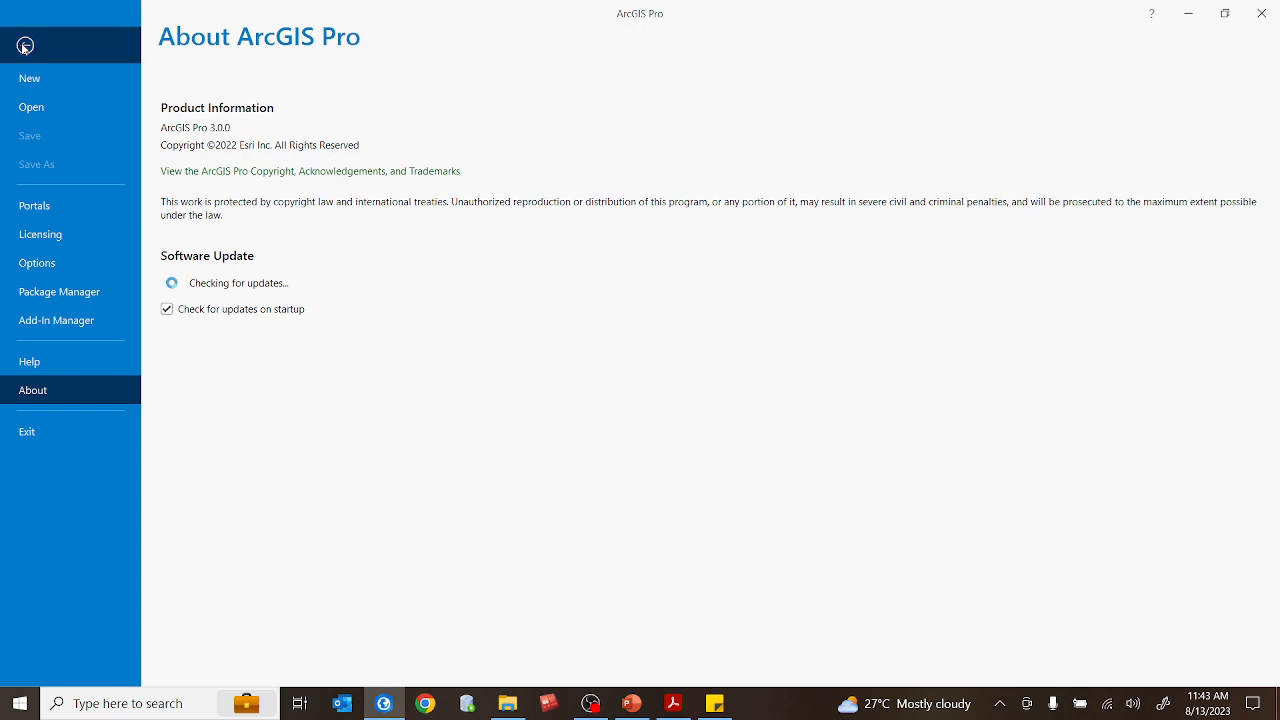
left_click(52, 171)
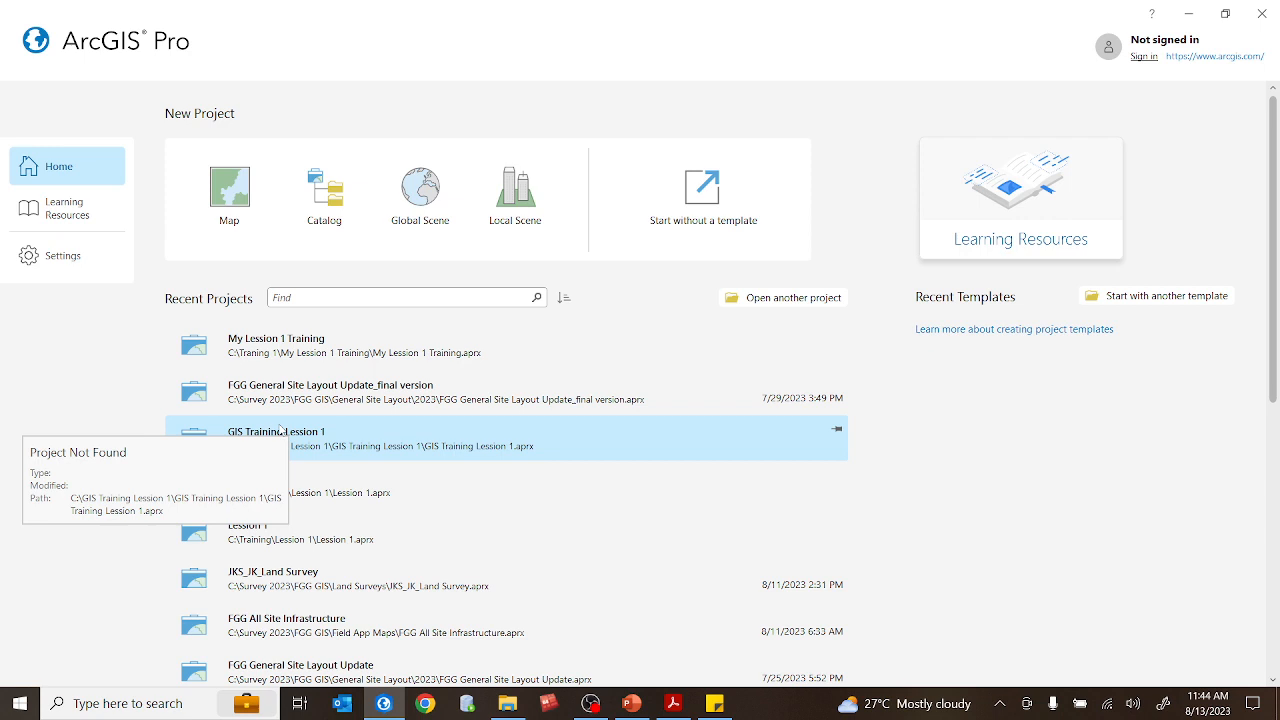
Look through the whole list of recent projects on the start page
scroll(282, 431, "down", 2)
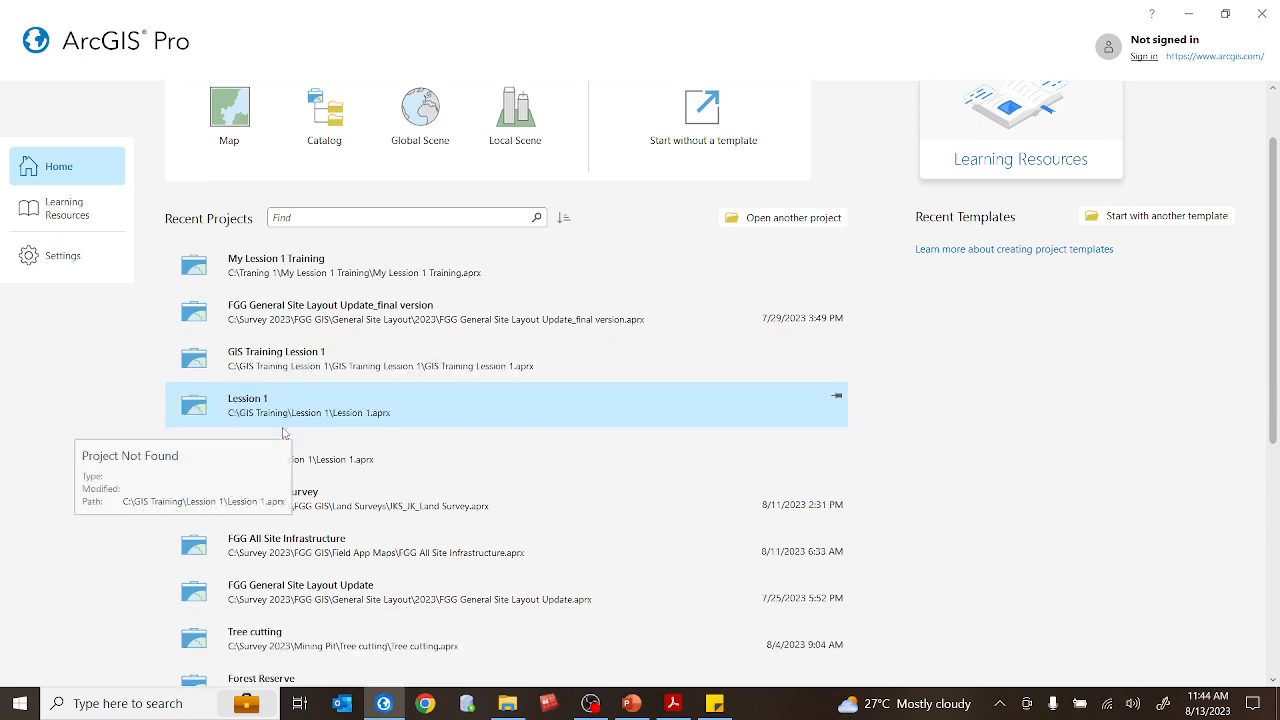
scroll(396, 407, "down", 3)
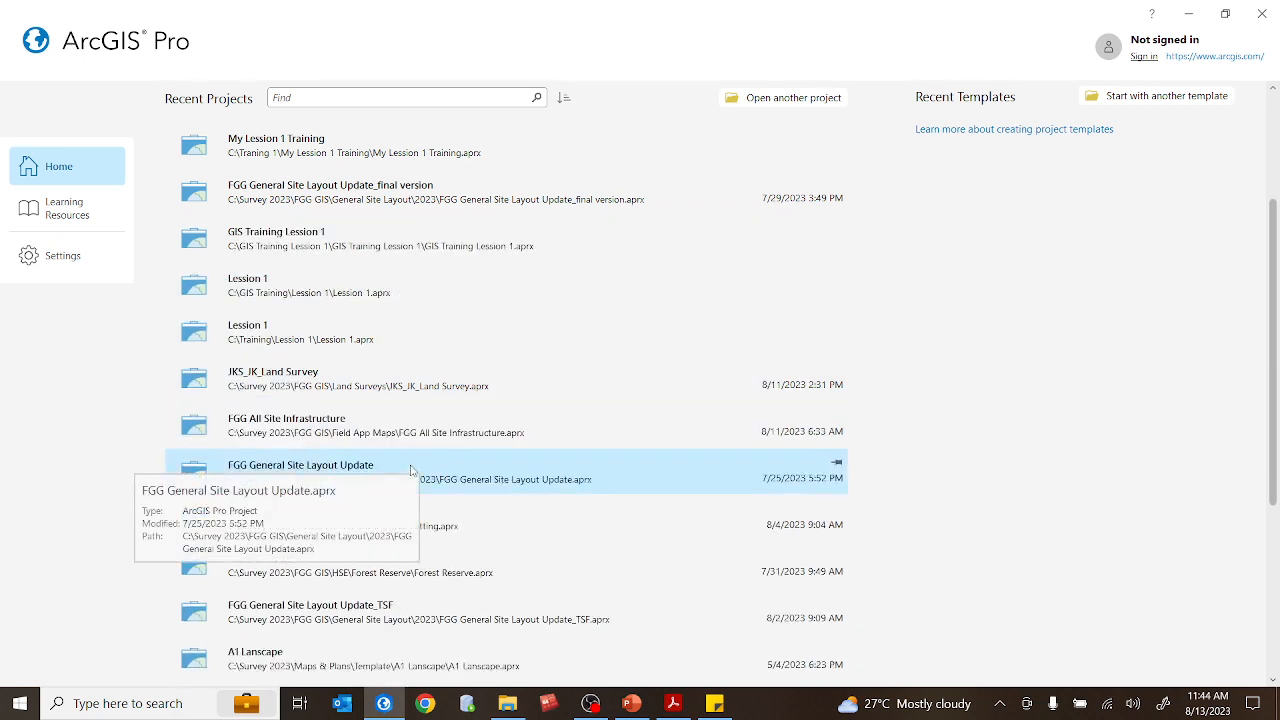
scroll(405, 615, "down", 3)
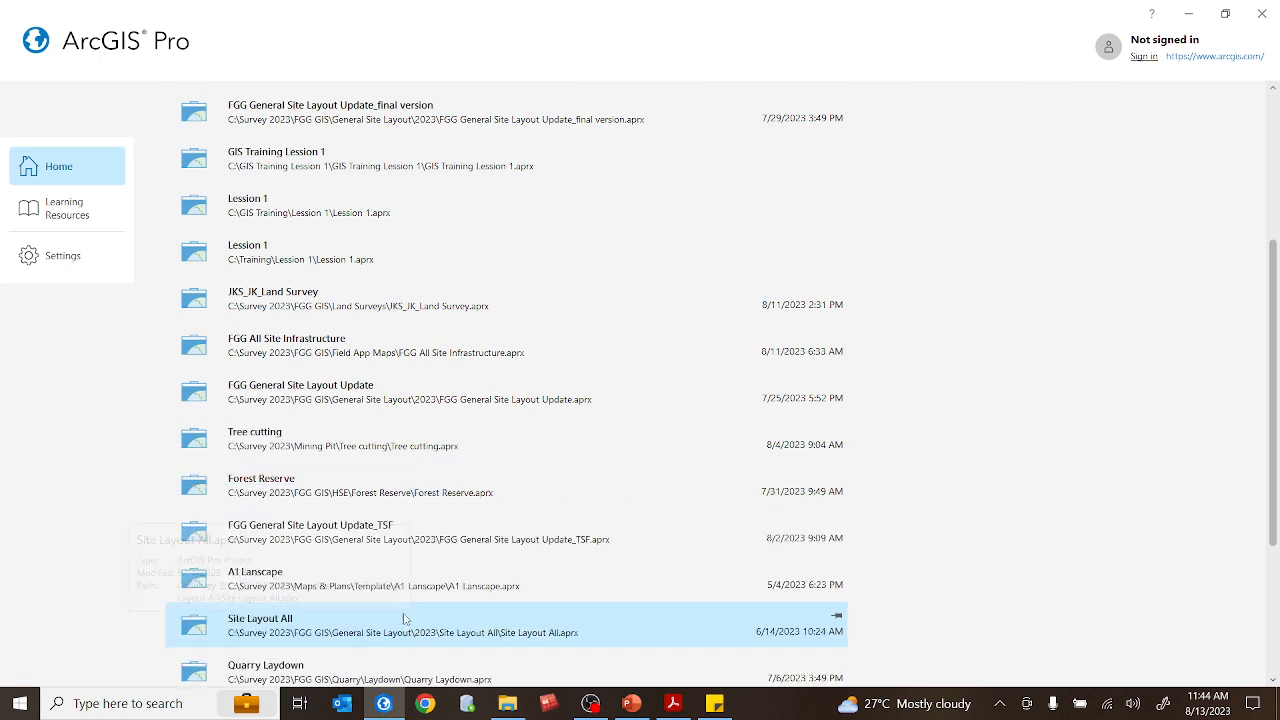
scroll(405, 619, "down", 4)
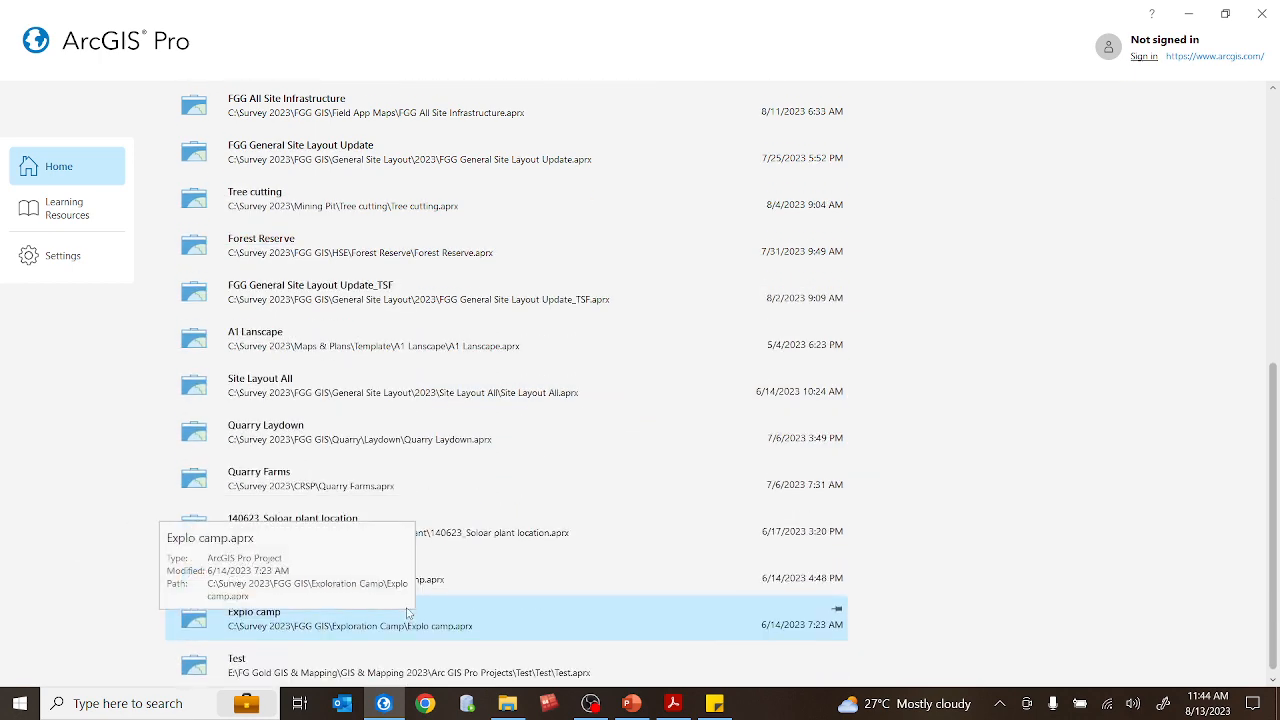
scroll(405, 612, "up", 9)
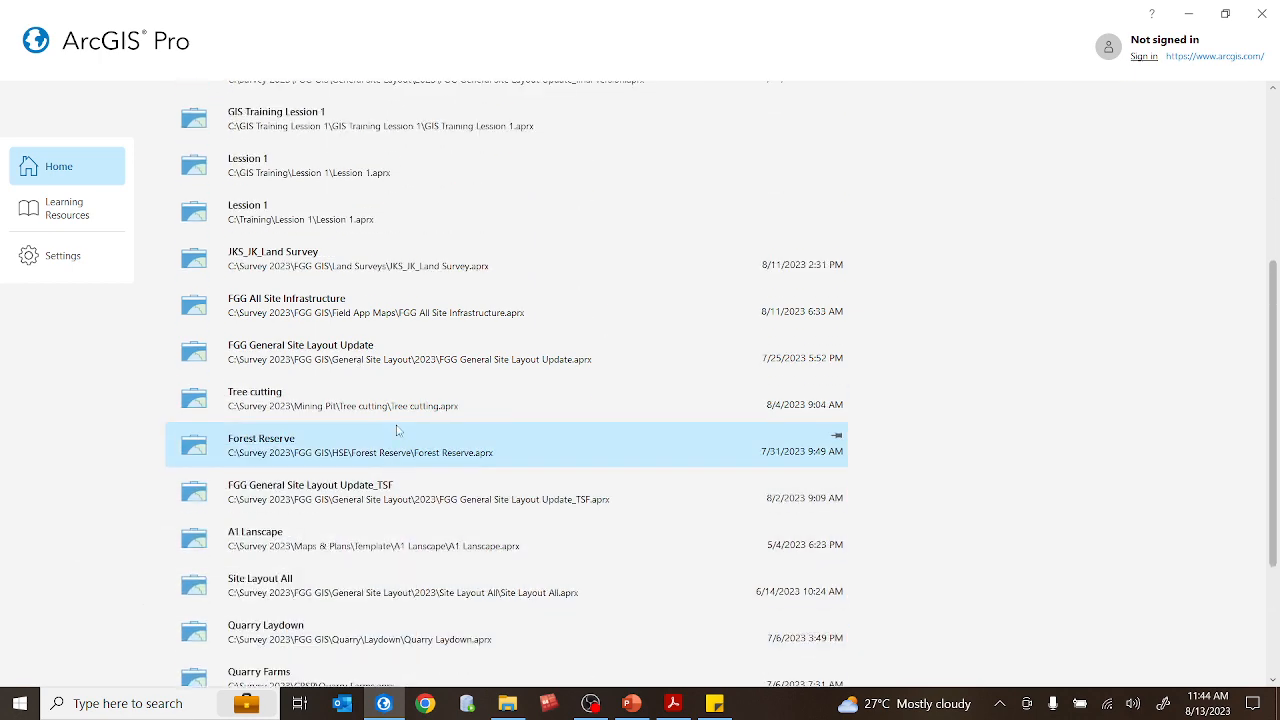
scroll(396, 430, "up", 3)
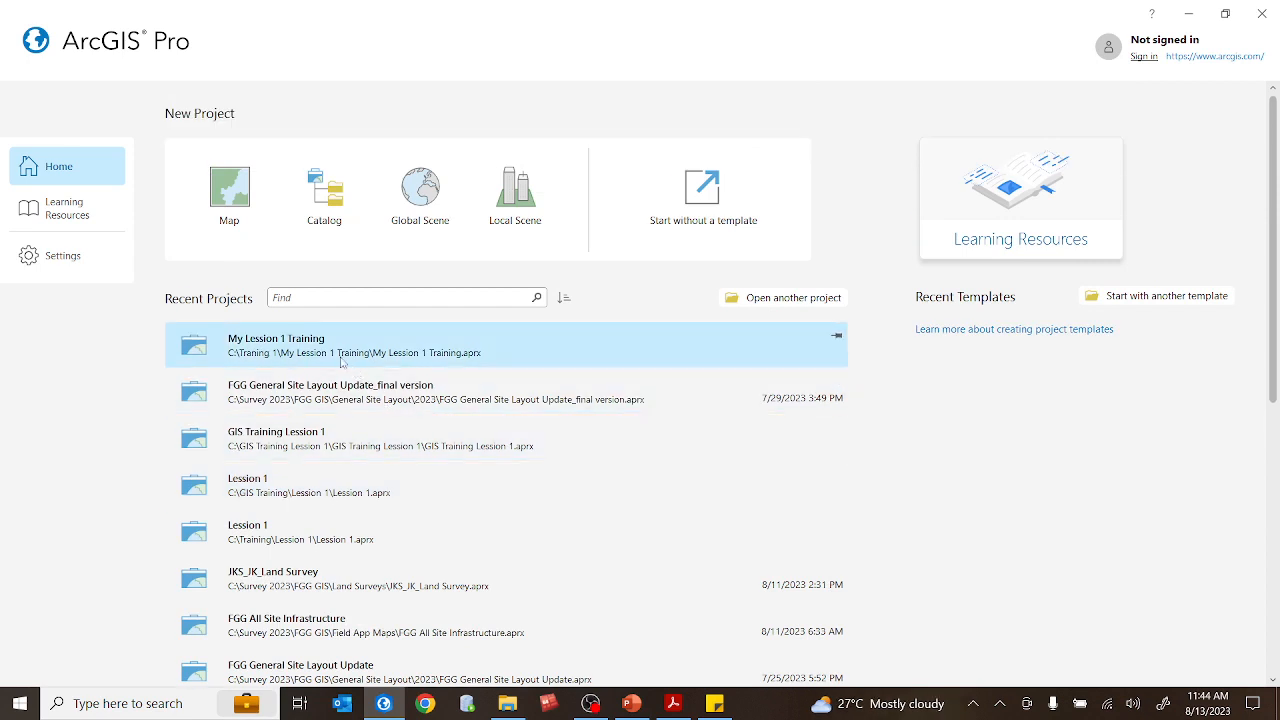
scroll(337, 393, "down", 3)
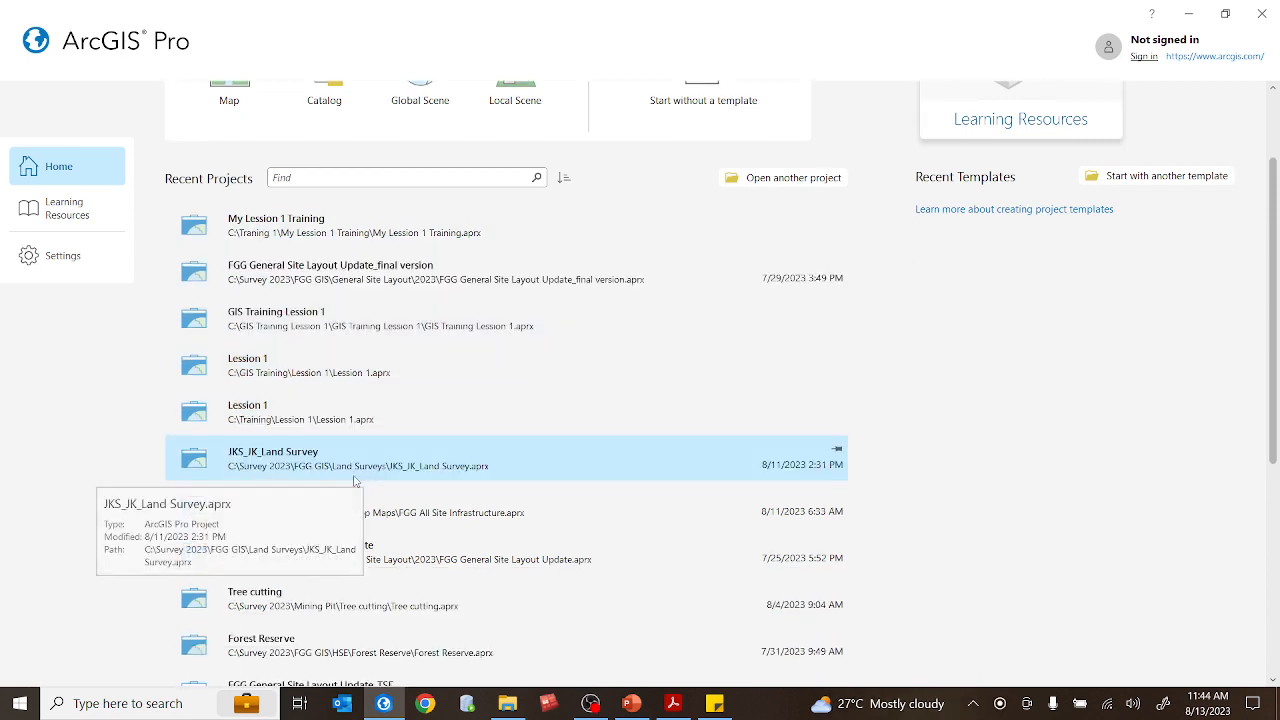
scroll(353, 481, "up", 3)
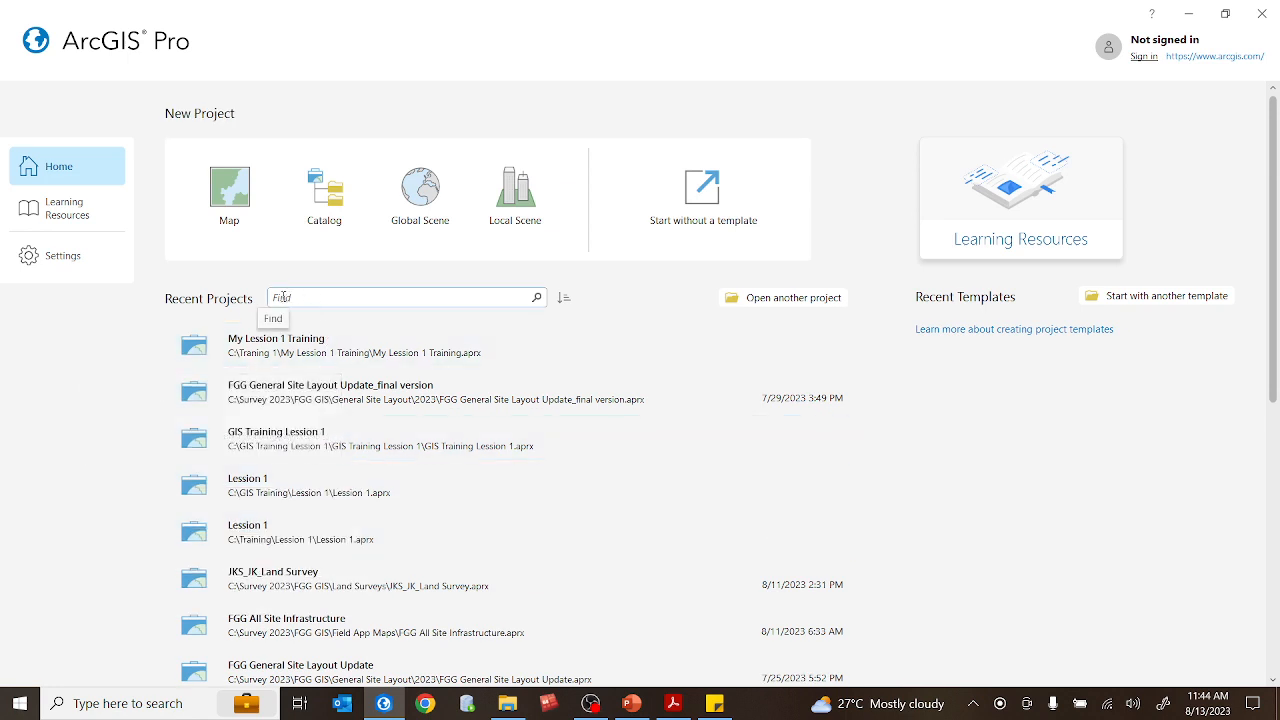
Search the recent projects for "Tree"
left_click(283, 297)
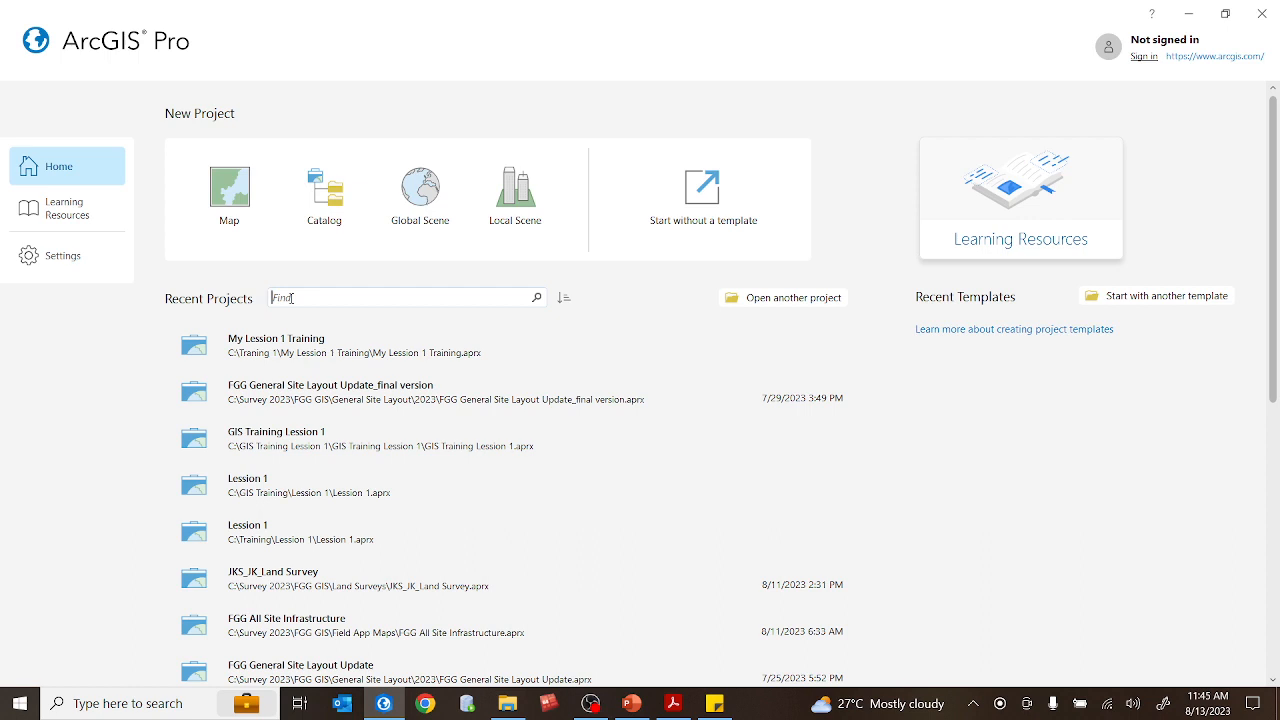
left_click(291, 298)
type("Tree")
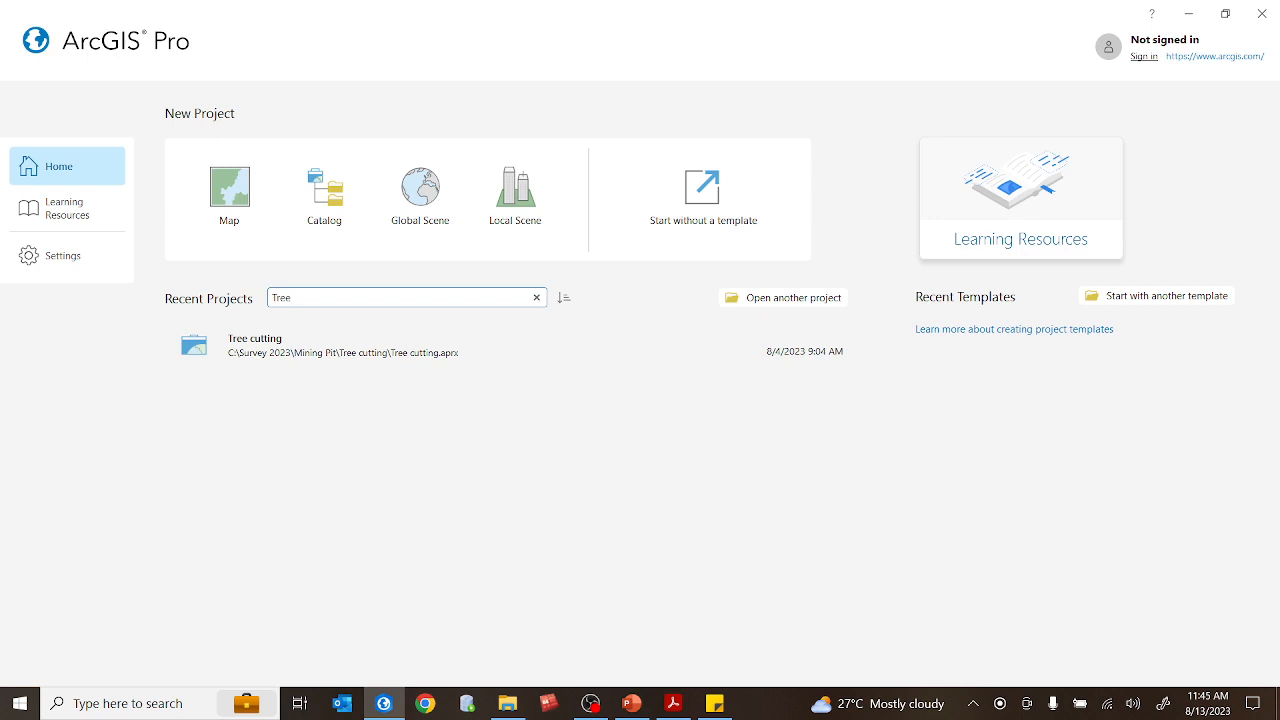
Search the recent projects for "FGG" instead, and clear the search to restore the full list
key("BackSpace")
key("BackSpace")
key("BackSpace")
key("BackSpace")
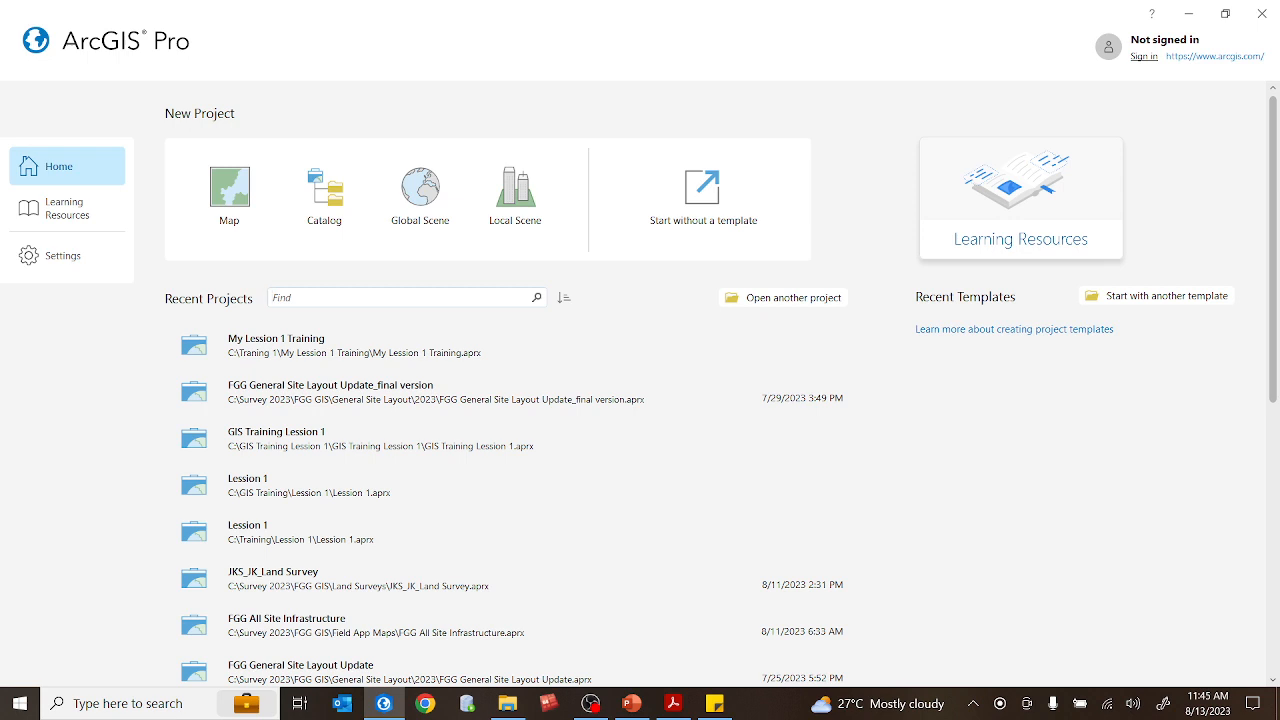
type("FGG")
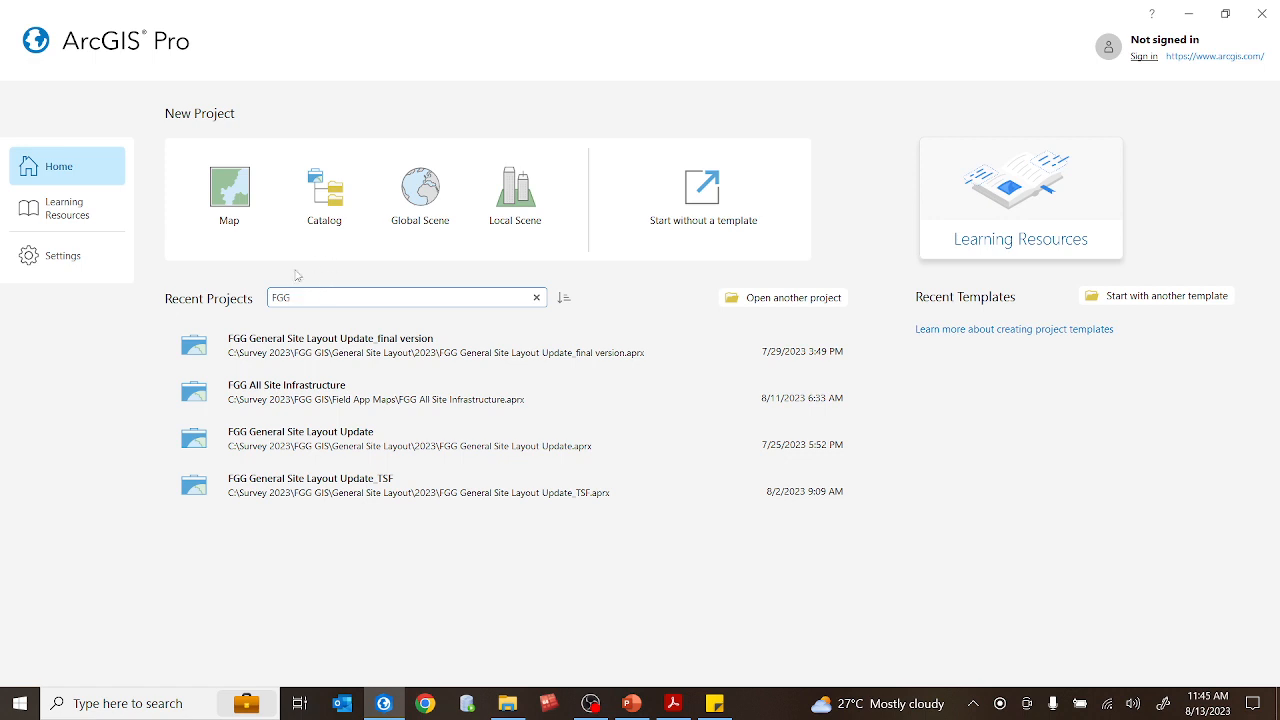
left_click(536, 298)
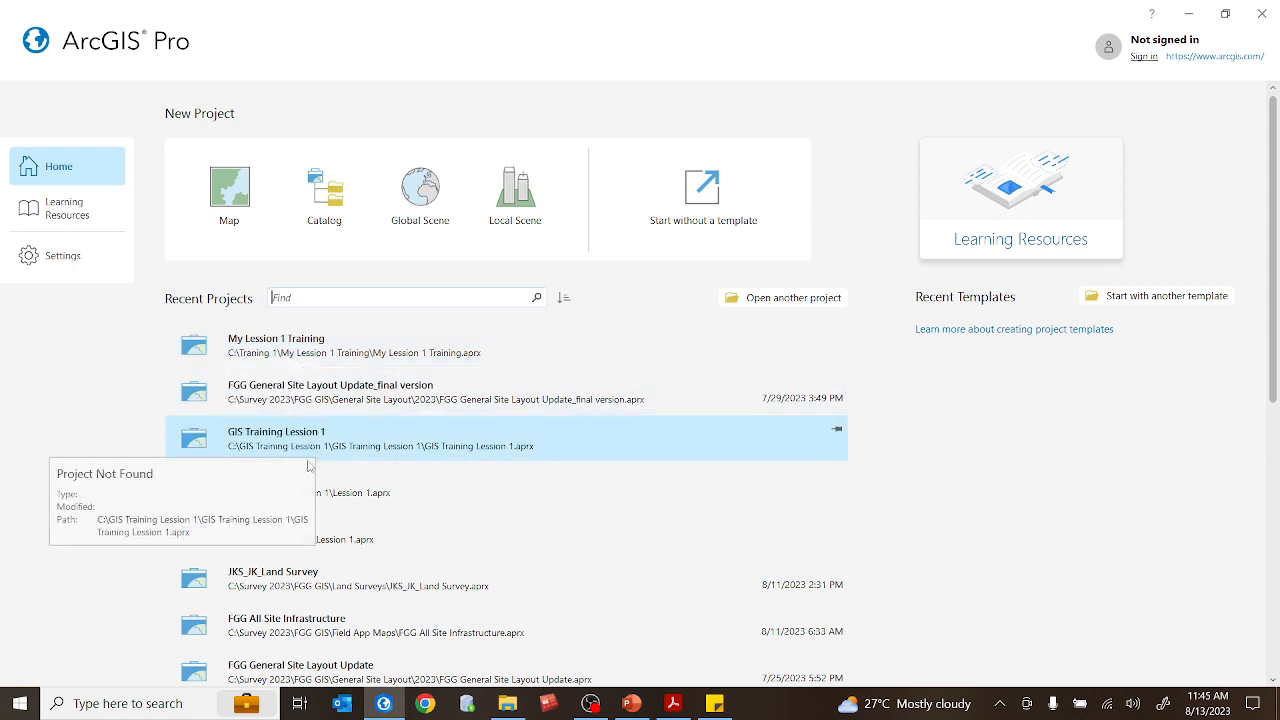
Examine the file details, paths and modification dates of the recent projects
scroll(309, 466, "down", 1)
scroll(326, 456, "down", 1)
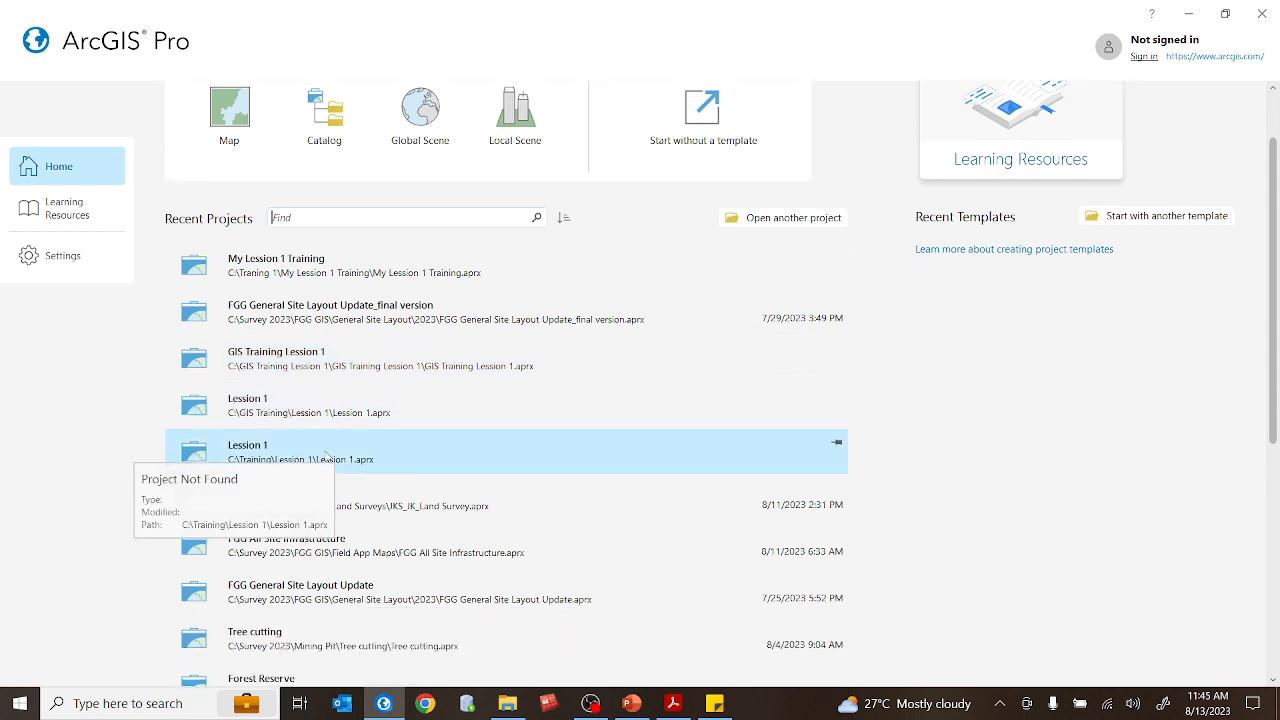
scroll(400, 520, "down", 3)
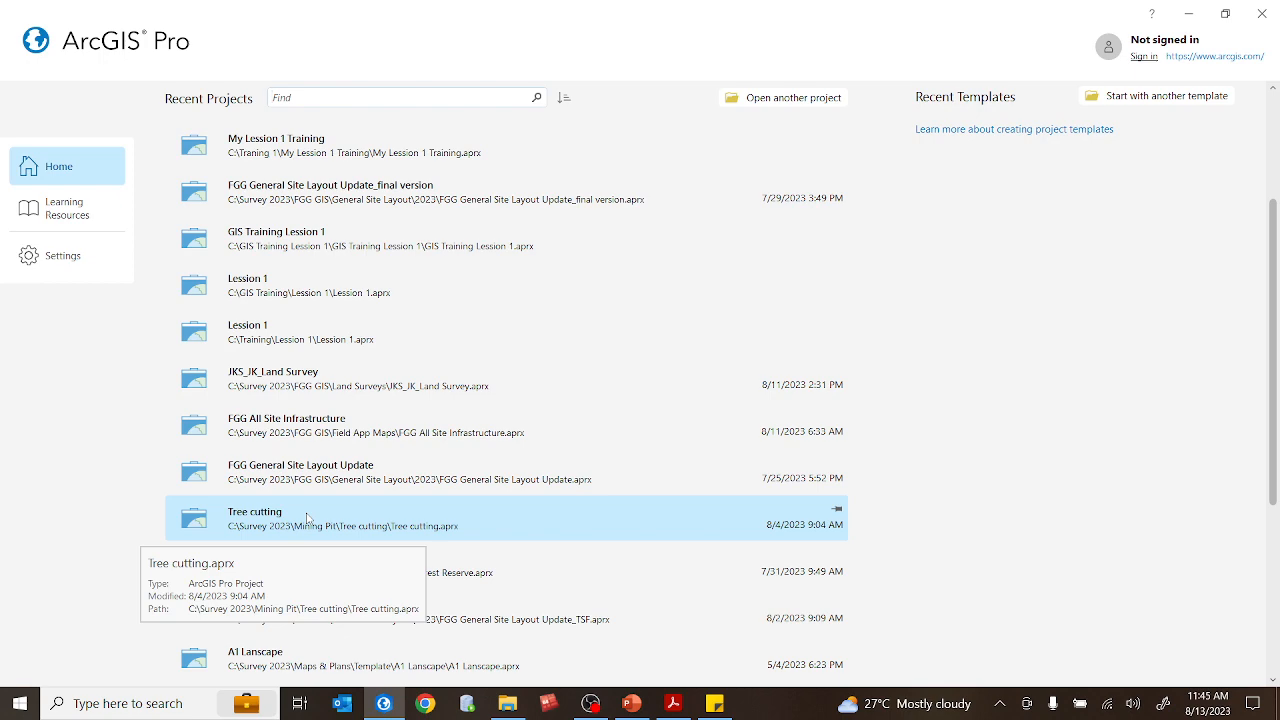
scroll(308, 518, "up", 5)
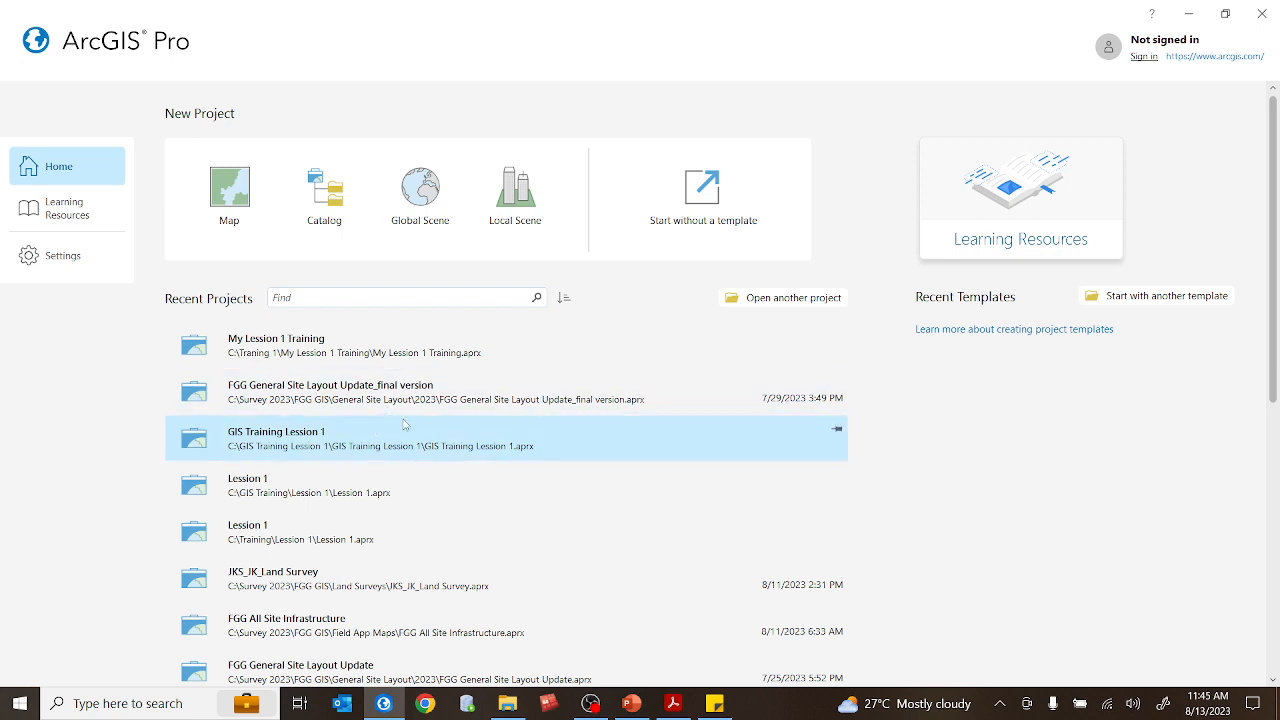
mouse_move(406, 424)
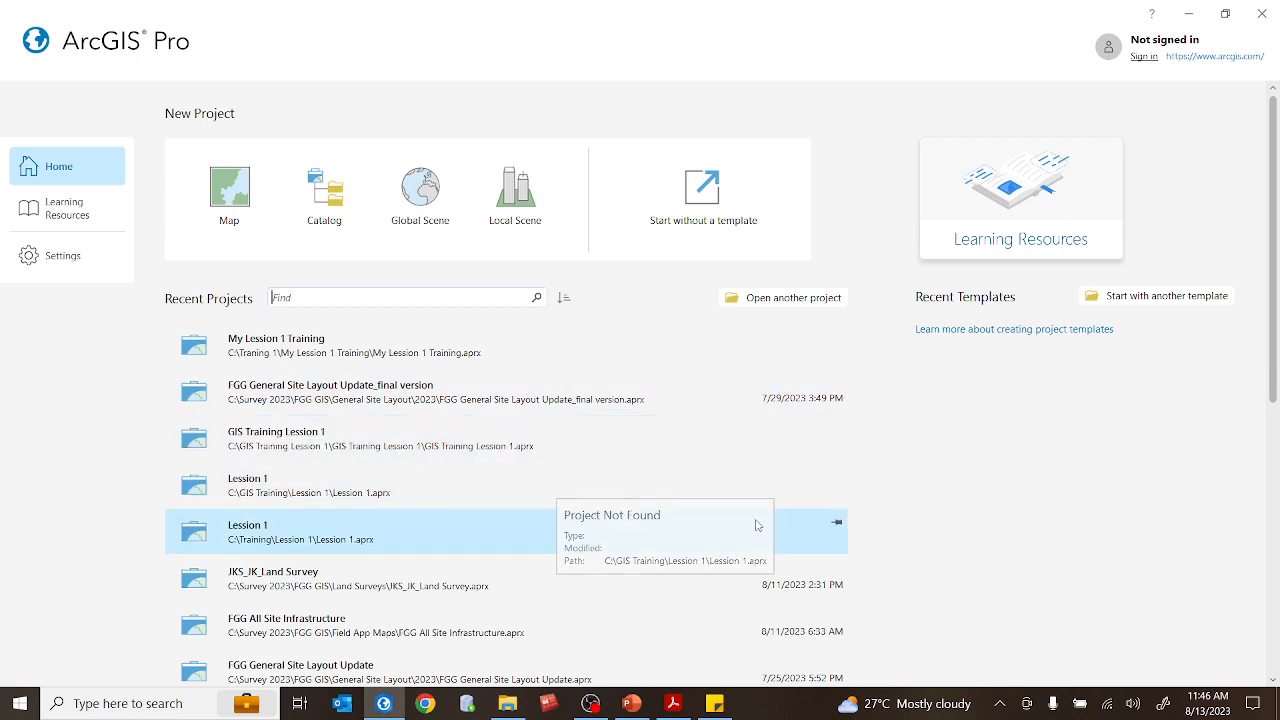
scroll(532, 552, "down", 1)
scroll(532, 552, "down", 2)
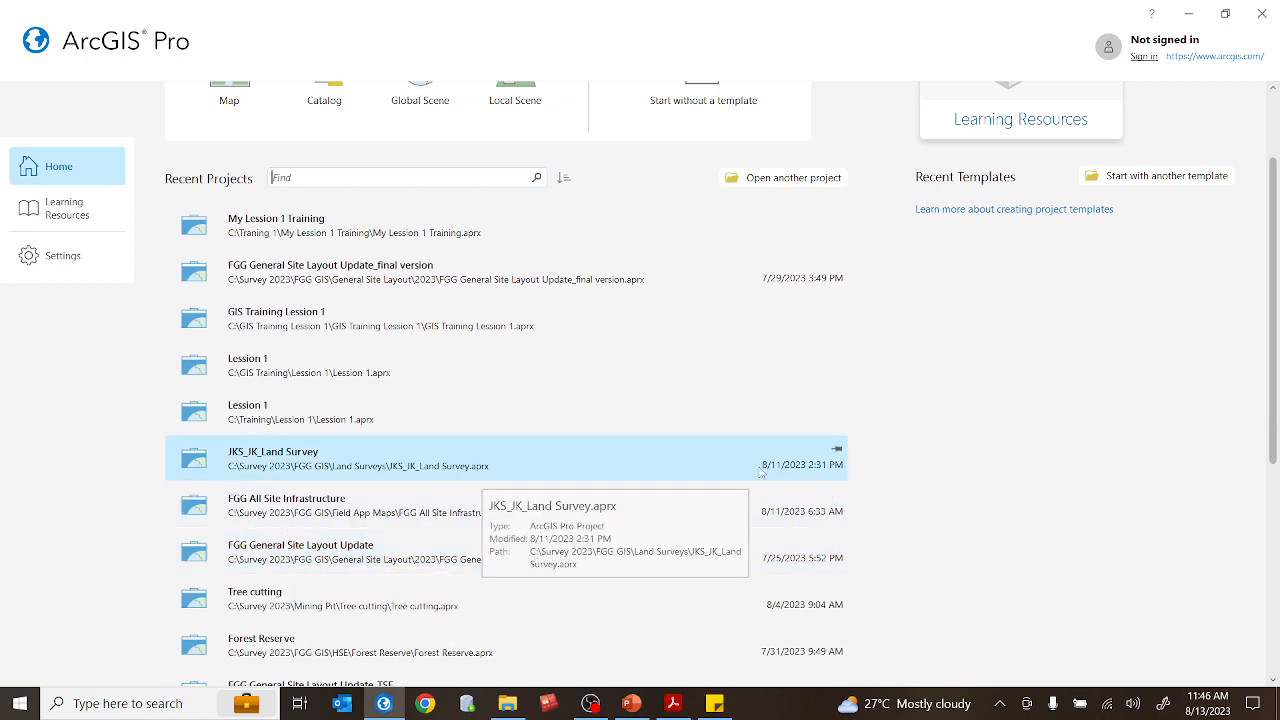
scroll(745, 470, "up", 3)
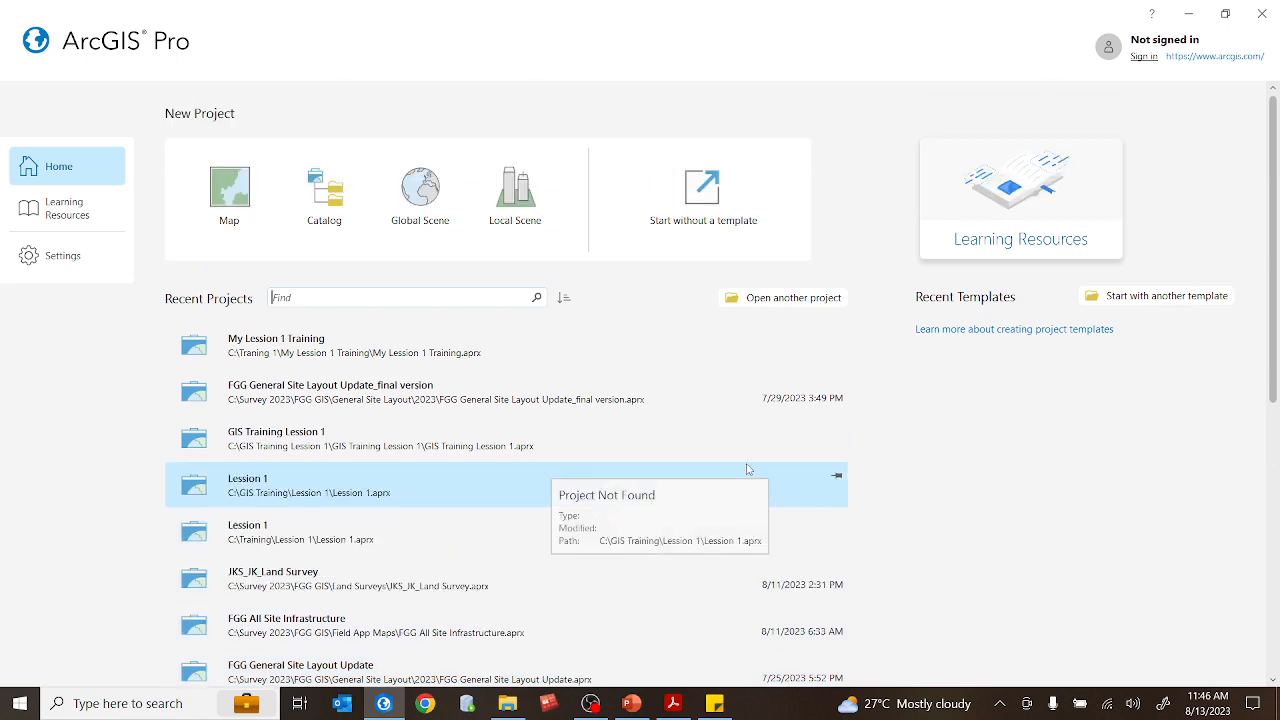
Start opening another project and browse to the Survey 2023 folder on the Windows (C:) drive
left_click(740, 303)
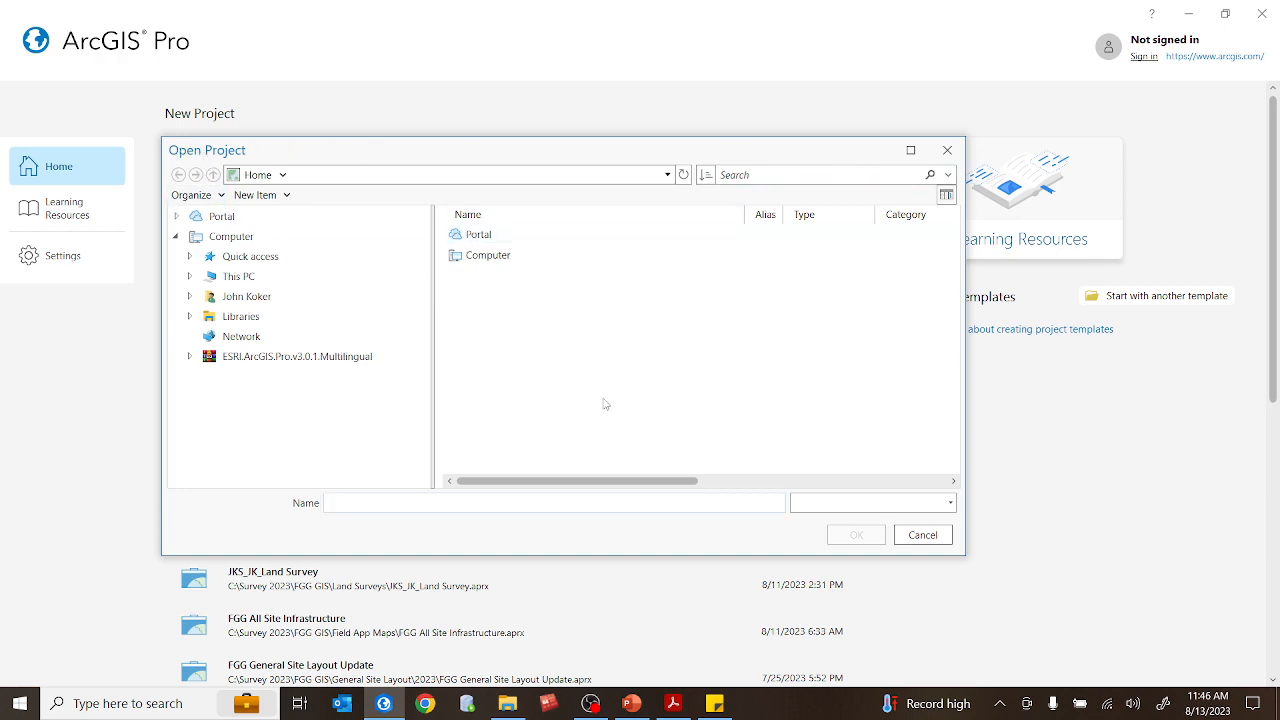
left_click(247, 278)
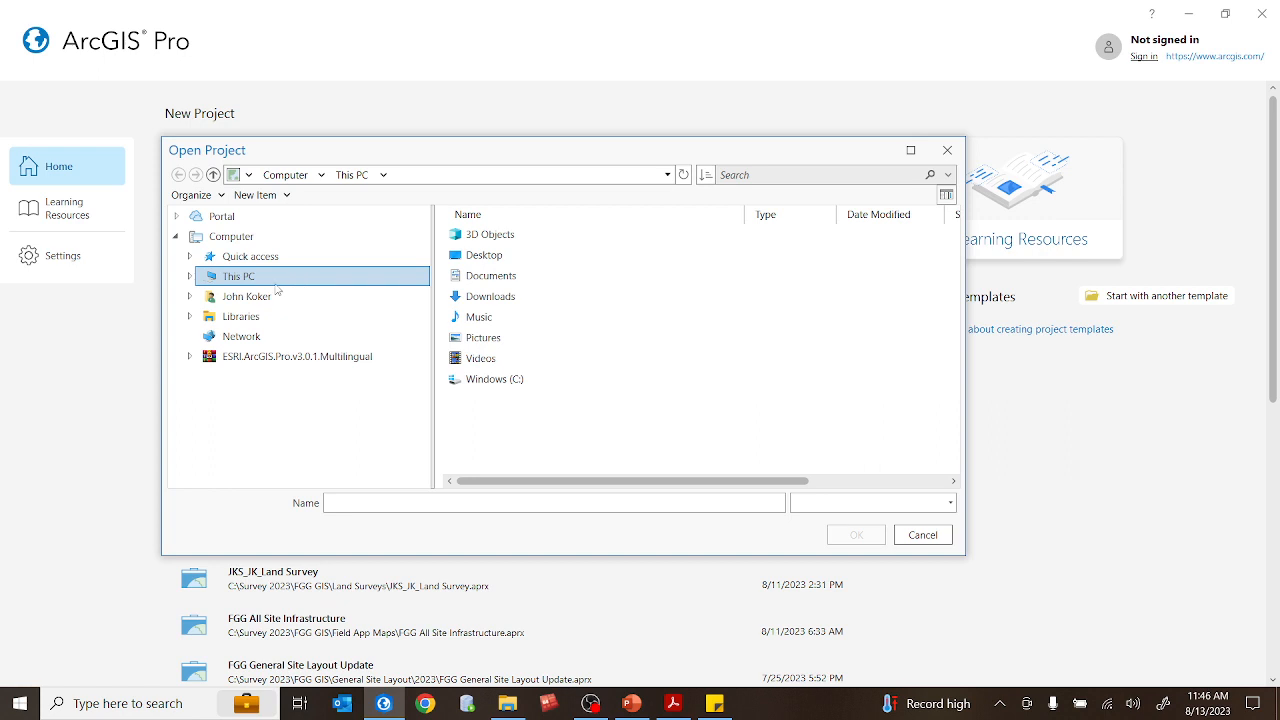
double_click(500, 380)
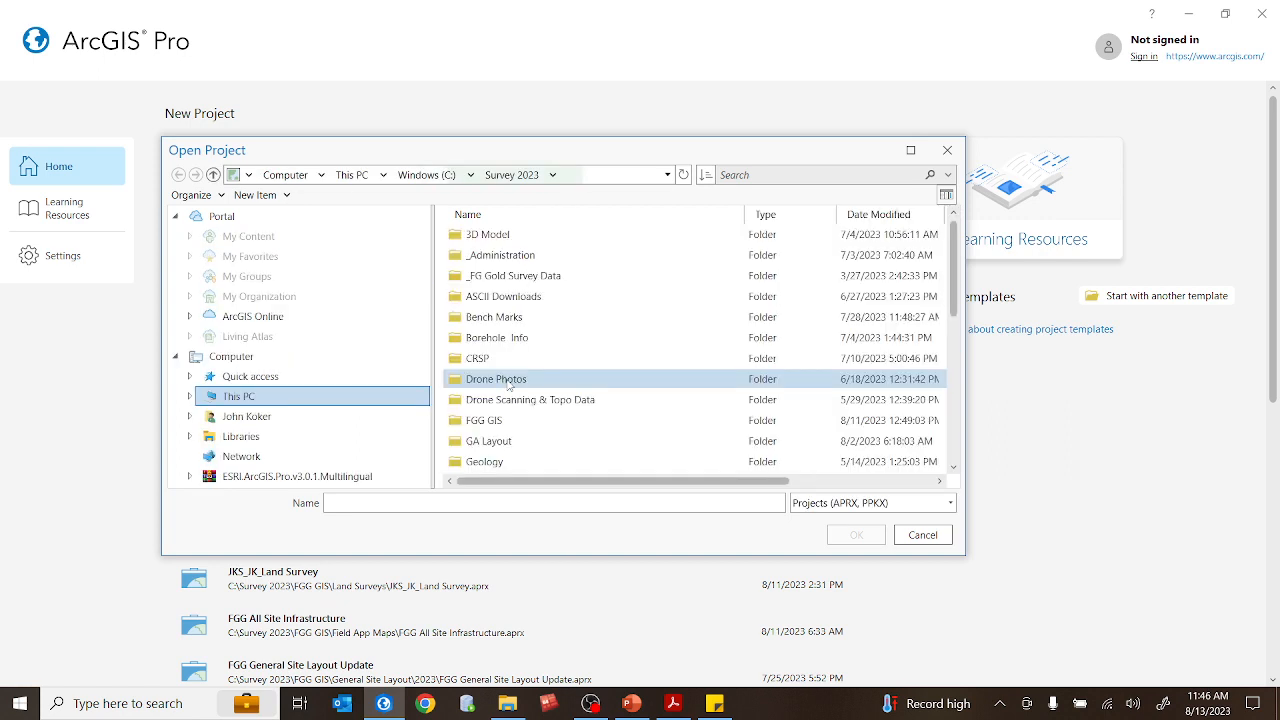
left_click(257, 402)
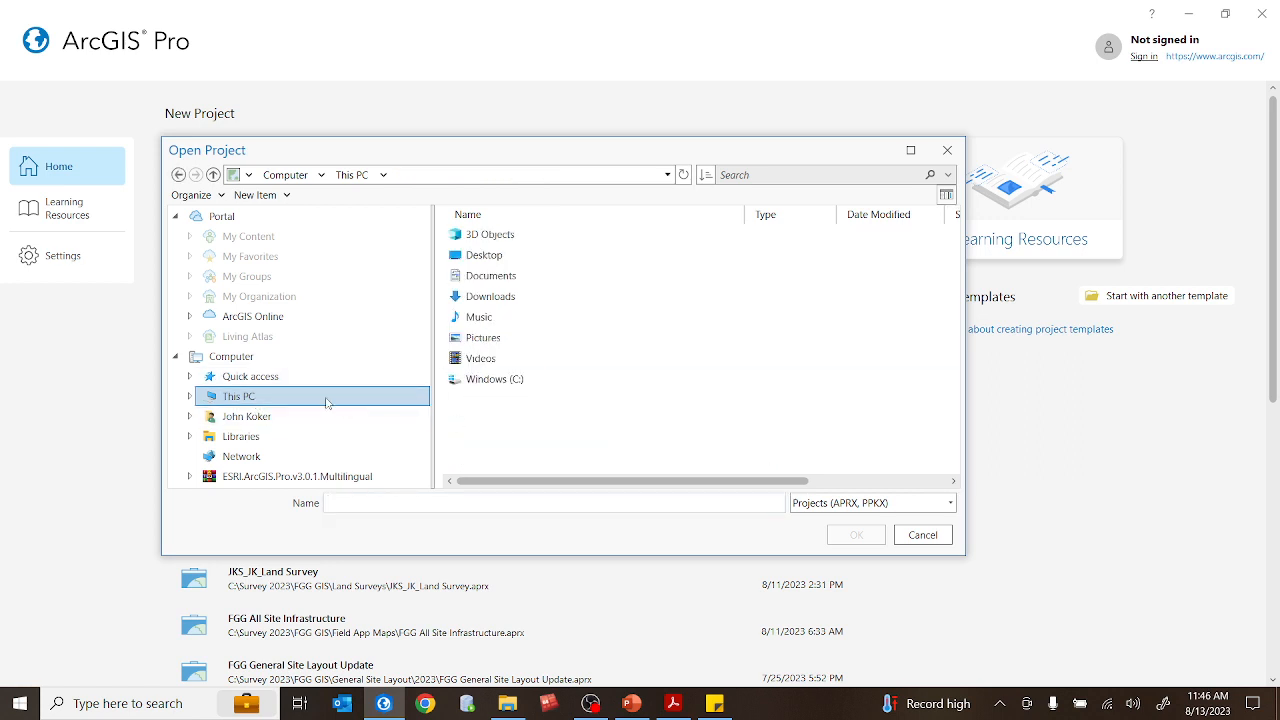
left_click(507, 385)
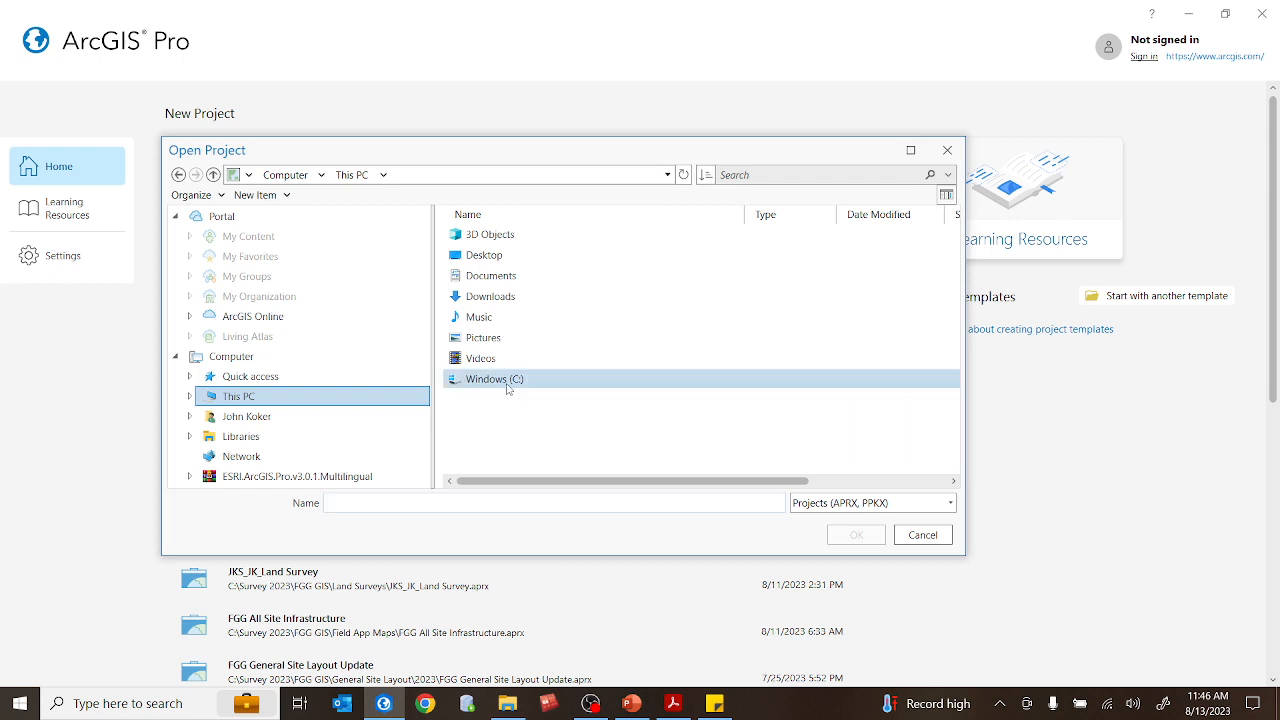
double_click(507, 385)
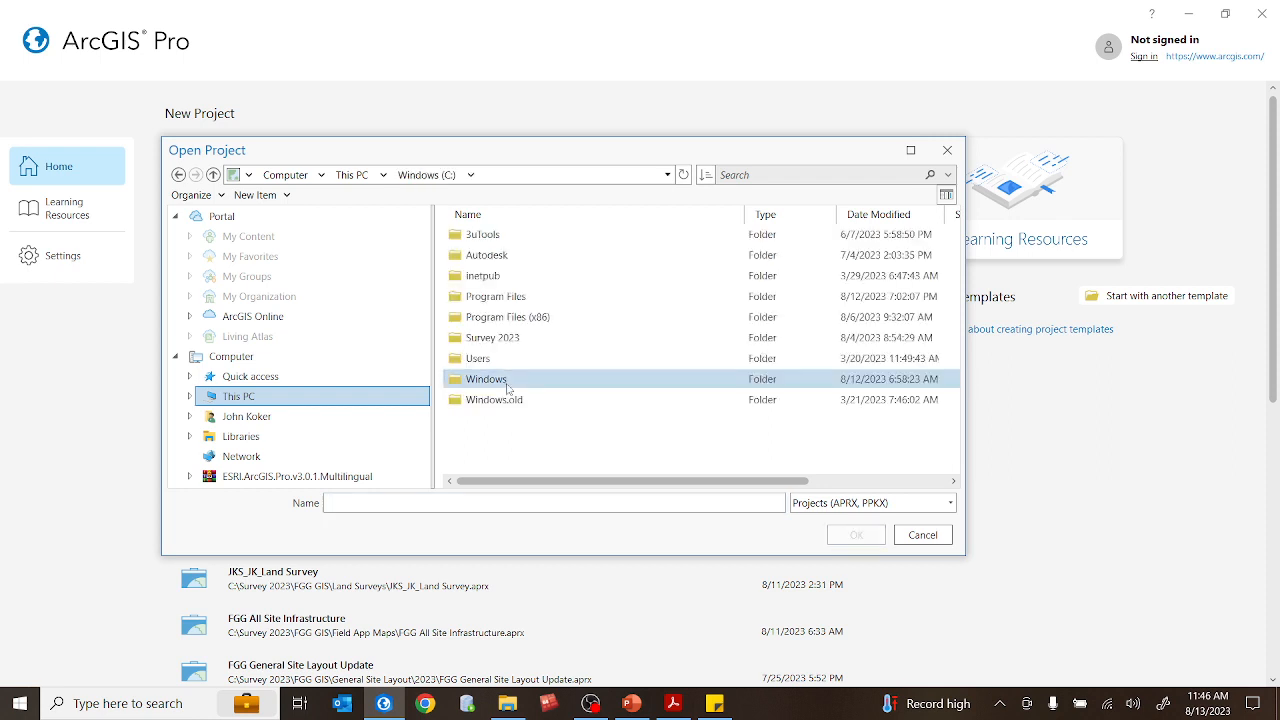
double_click(511, 345)
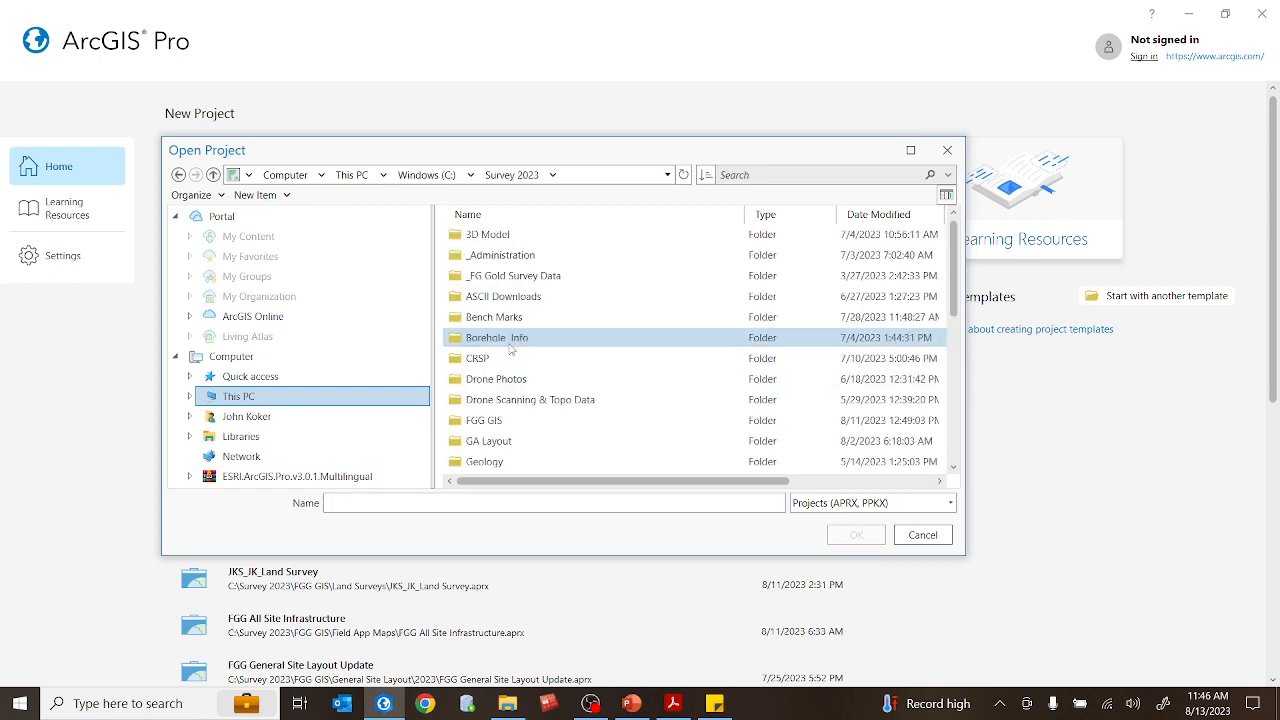
Look through the Survey 2023 subfolders and browse the contents of the FGG GIS folder
scroll(543, 400, "down", 3)
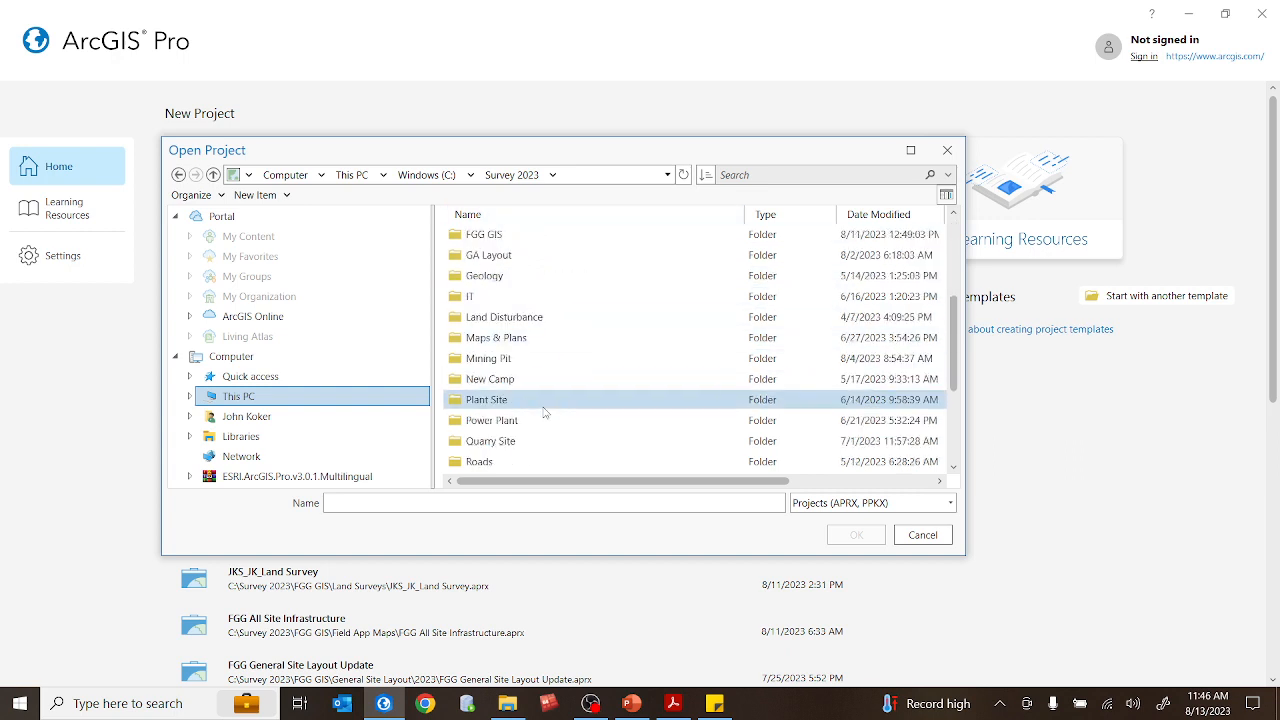
scroll(545, 405, "up", 3)
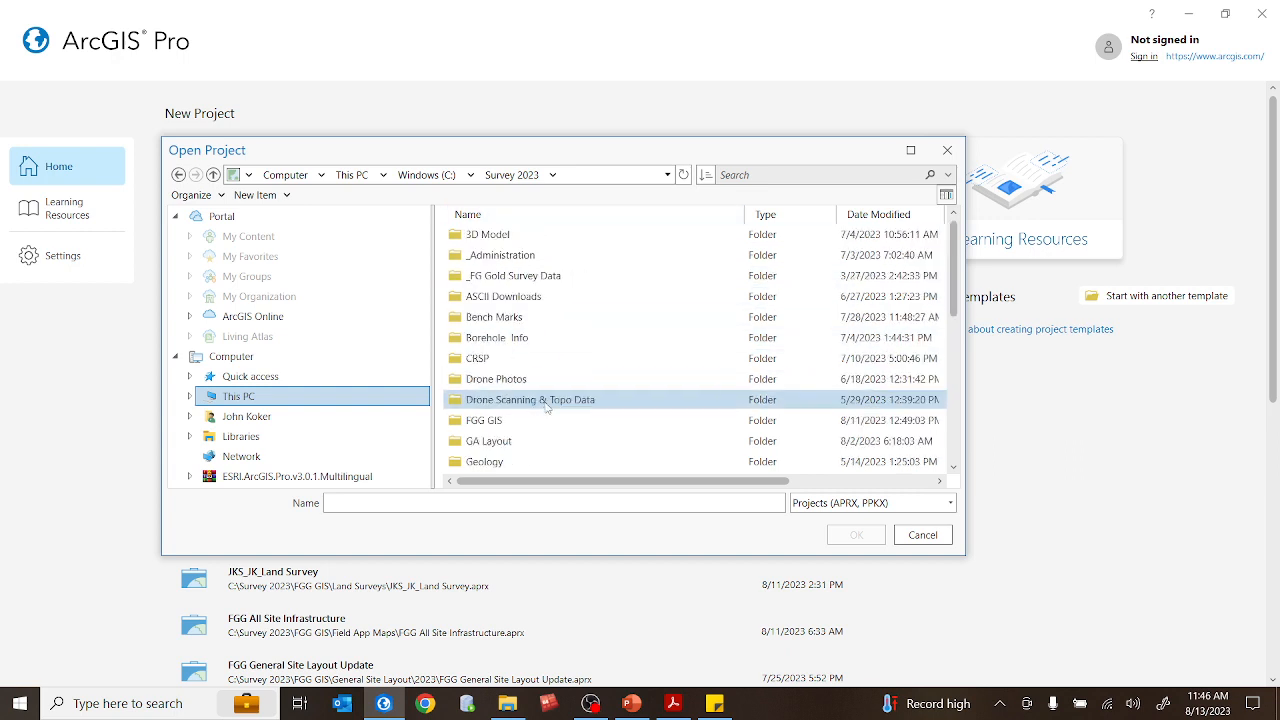
scroll(515, 395, "down", 1)
double_click(512, 358)
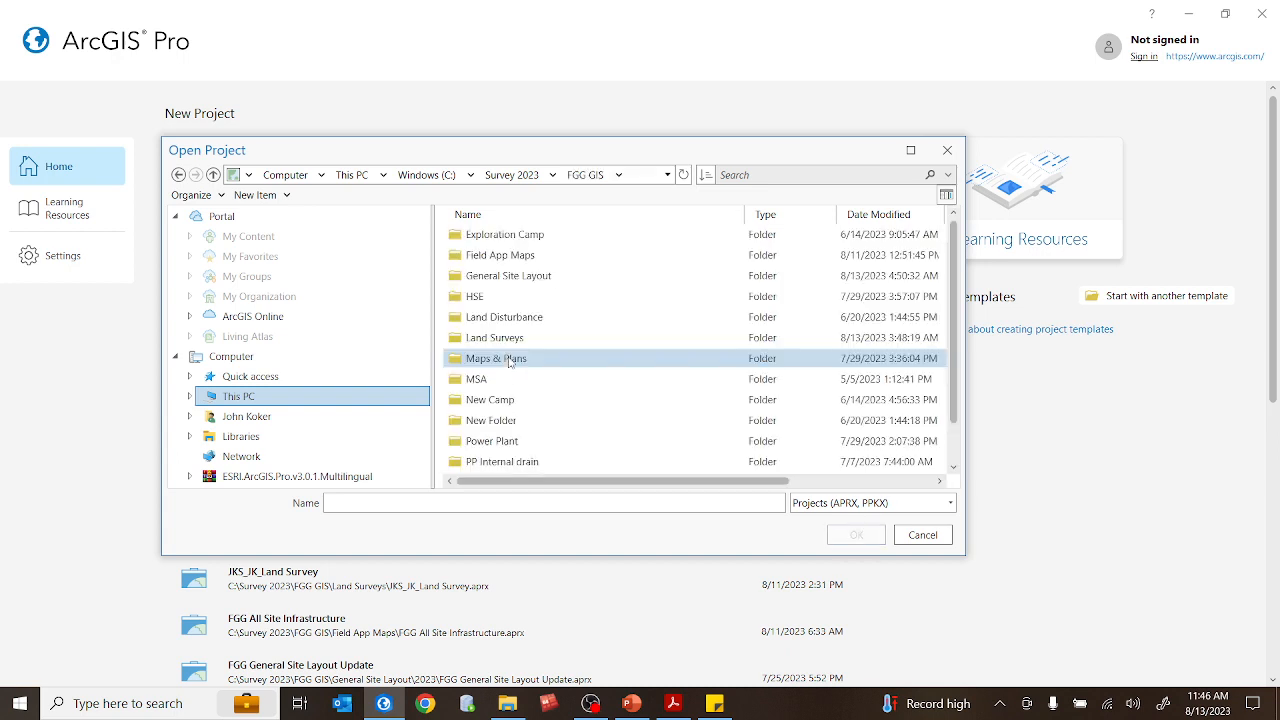
scroll(552, 349, "down", 1)
scroll(563, 390, "up", 1)
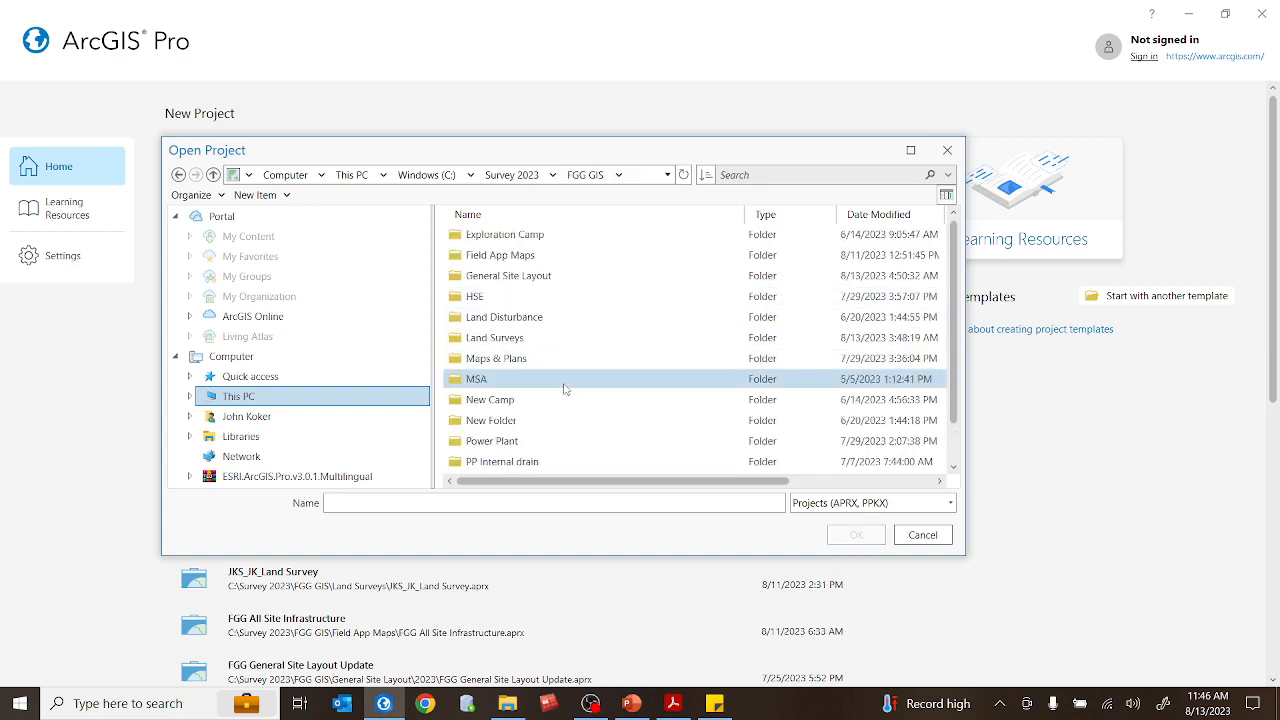
Look for a project file in the Forest Reserve folder under HSE, and leave project browsing without opening anything
double_click(524, 298)
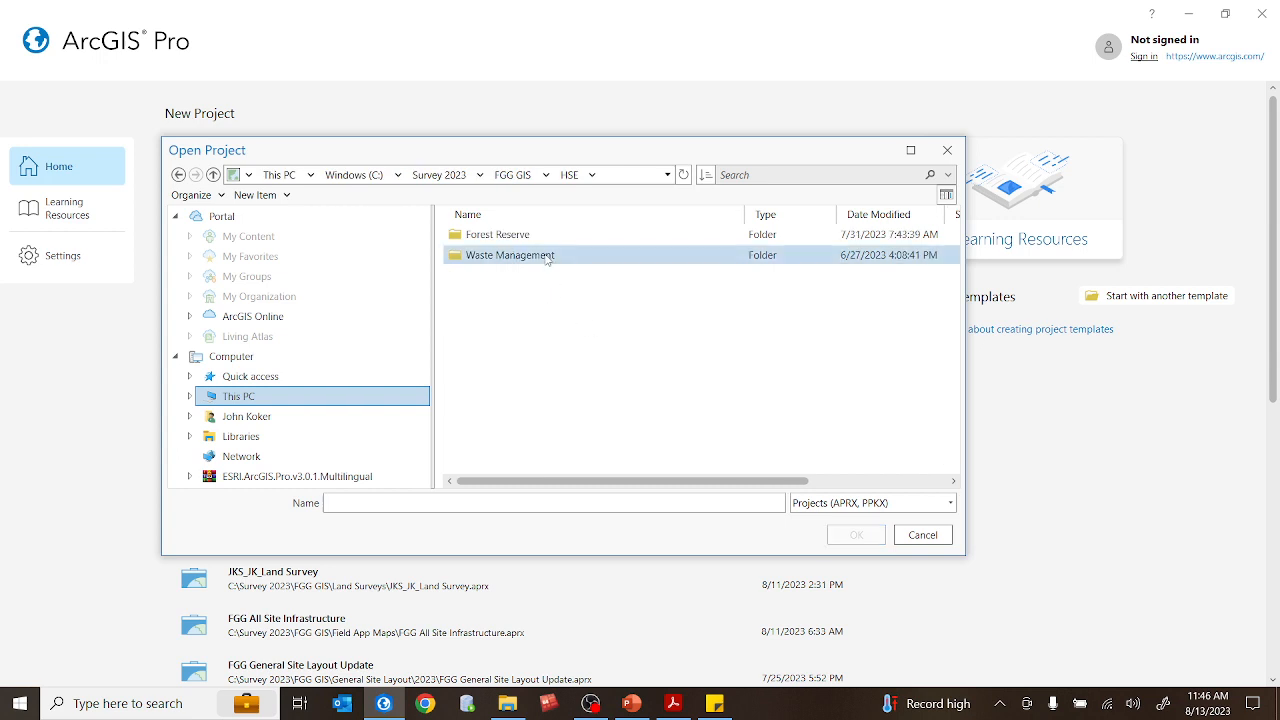
double_click(510, 255)
key("alt+Up")
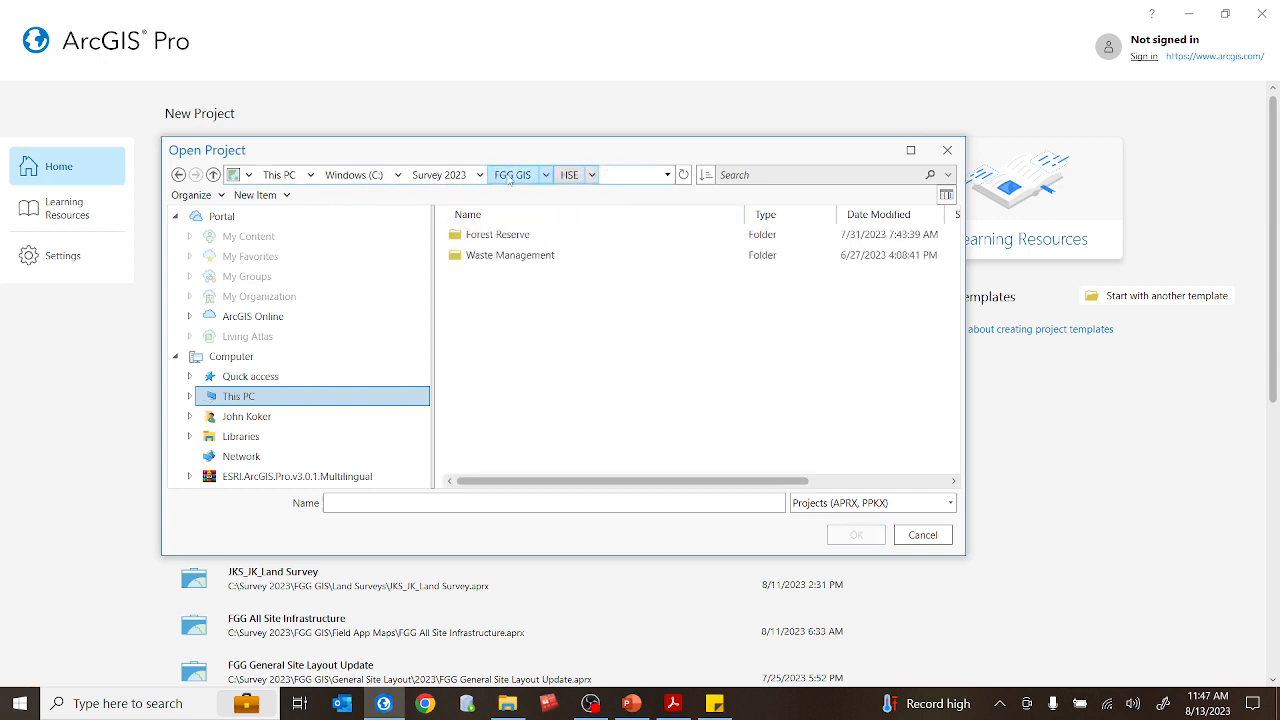
double_click(500, 234)
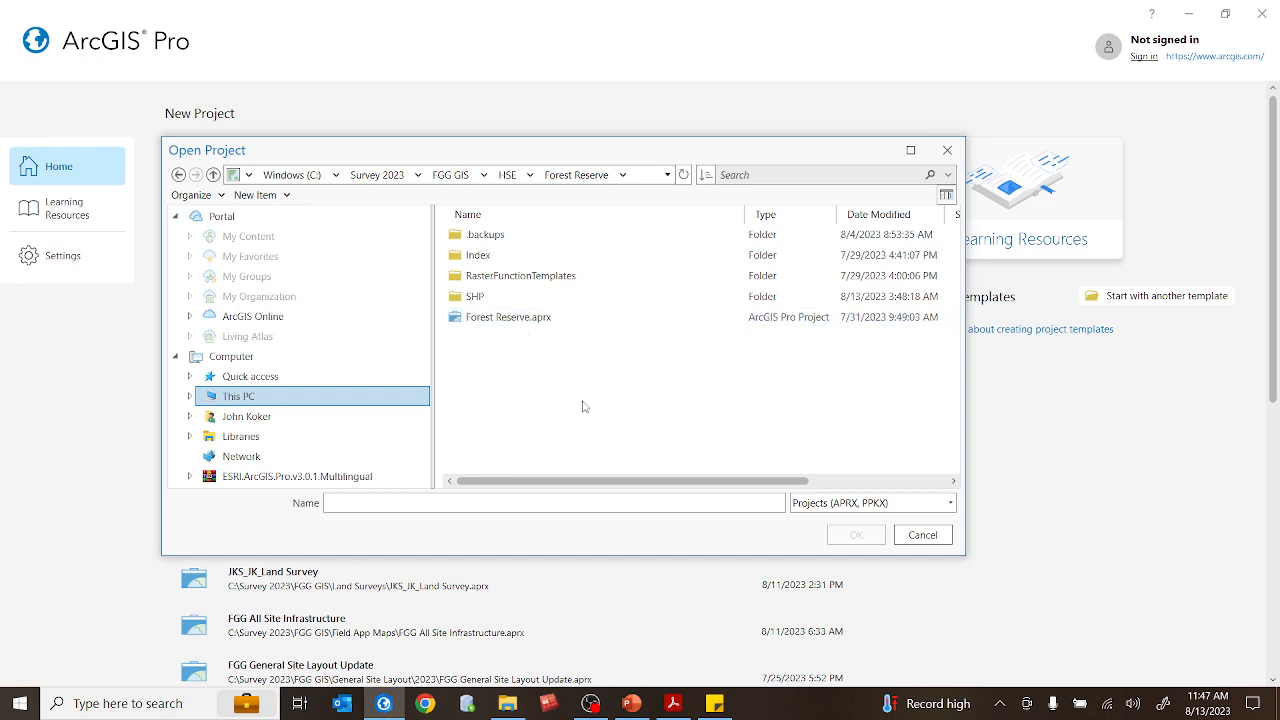
left_click(947, 152)
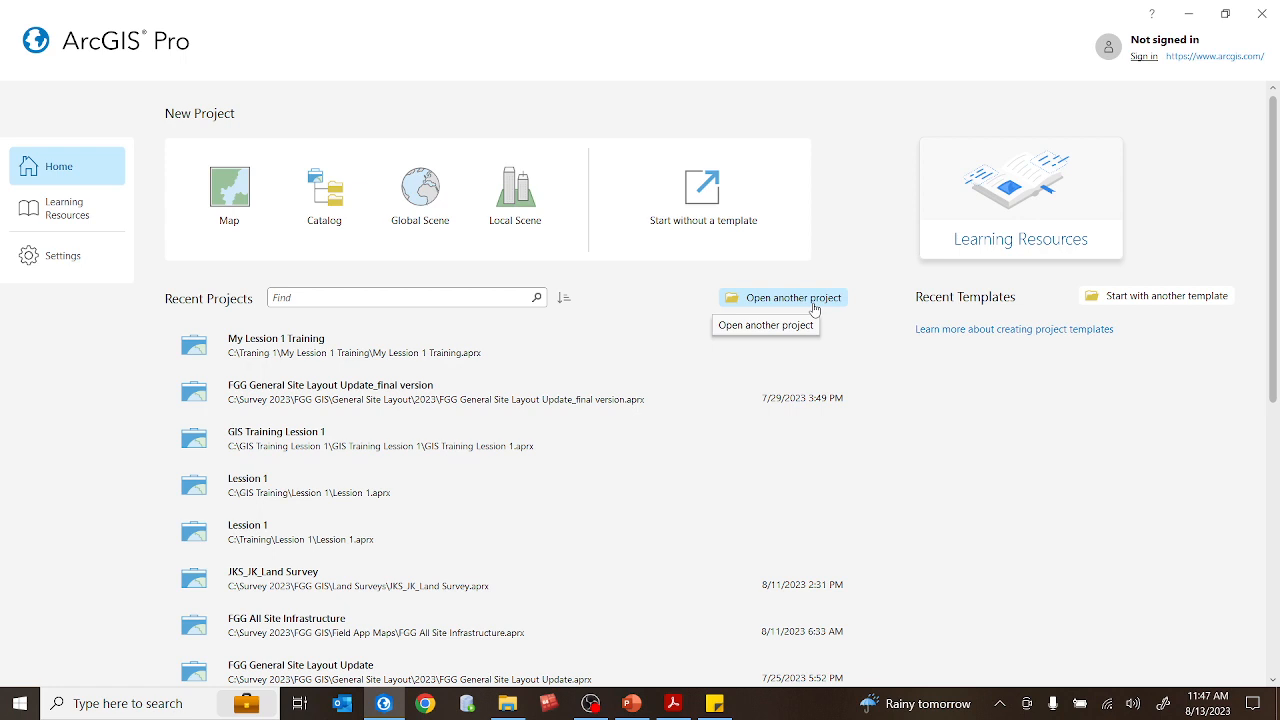
Start a new project from the Map template and name it "GIS_Survey Training Lesson 1"
left_click(235, 200)
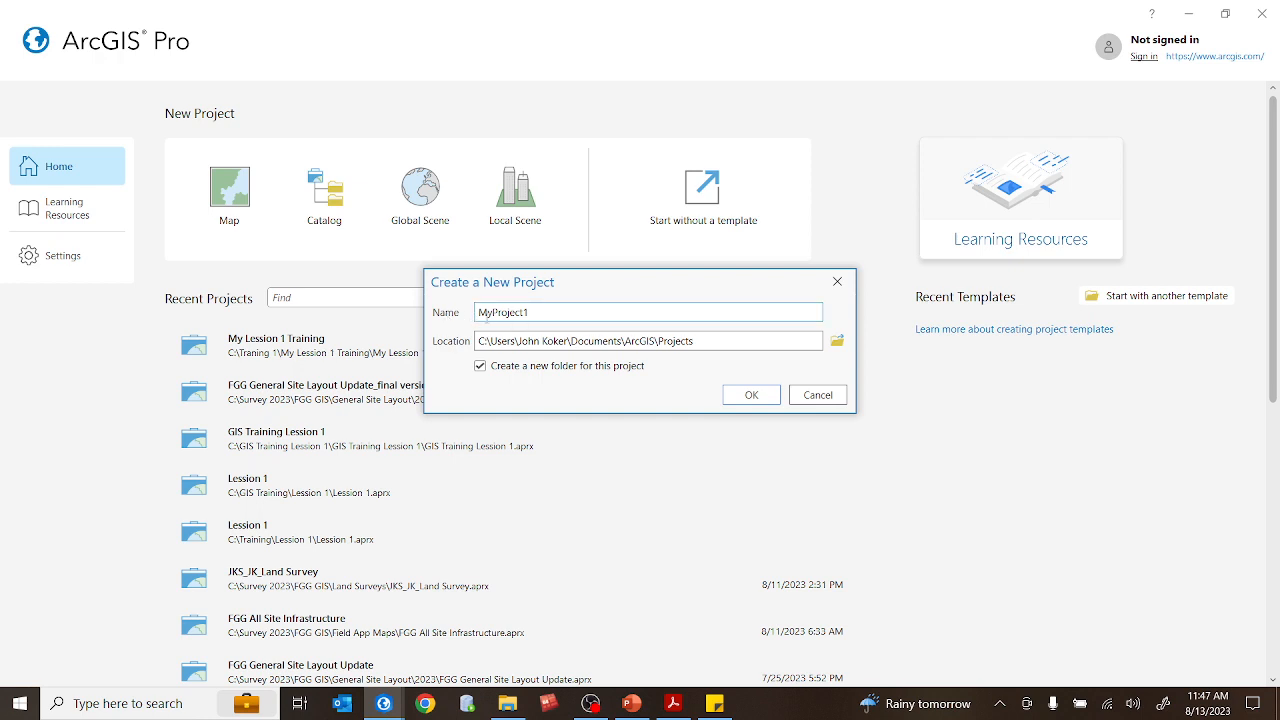
left_click(480, 313)
left_click_drag(480, 313, 559, 312)
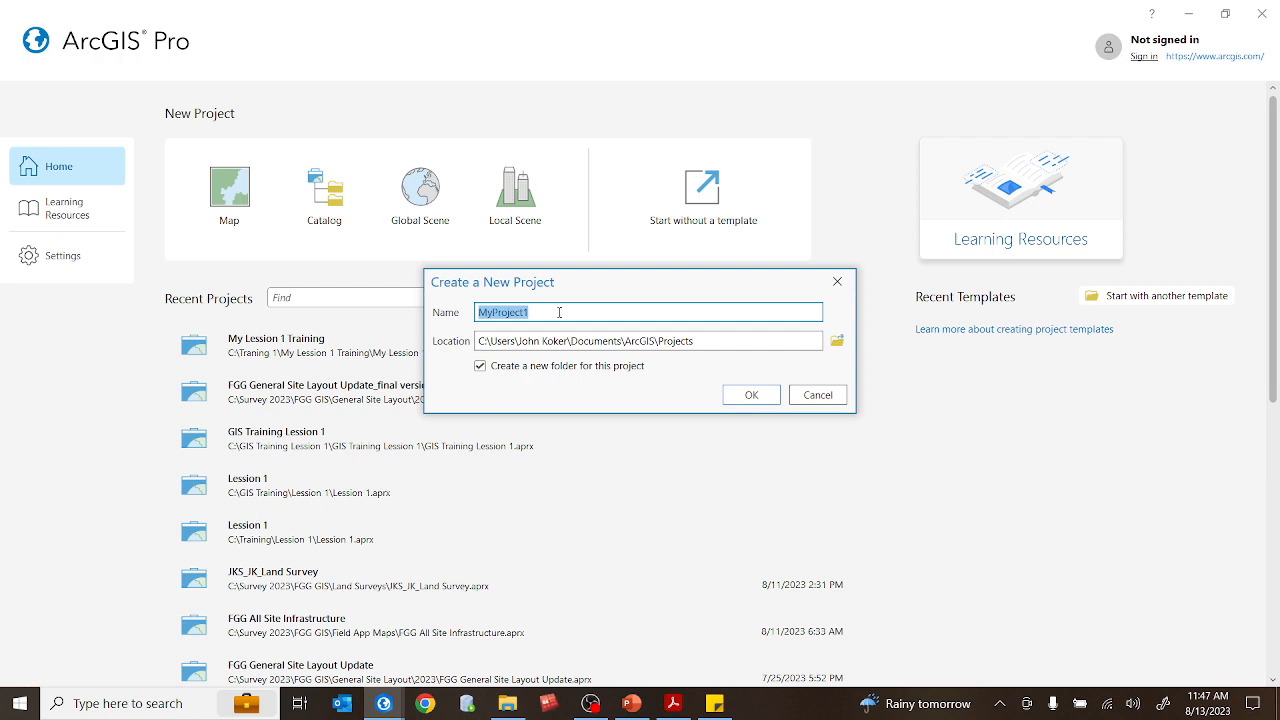
type("GIS")
type("_Surve")
type("y 1")
type("raining")
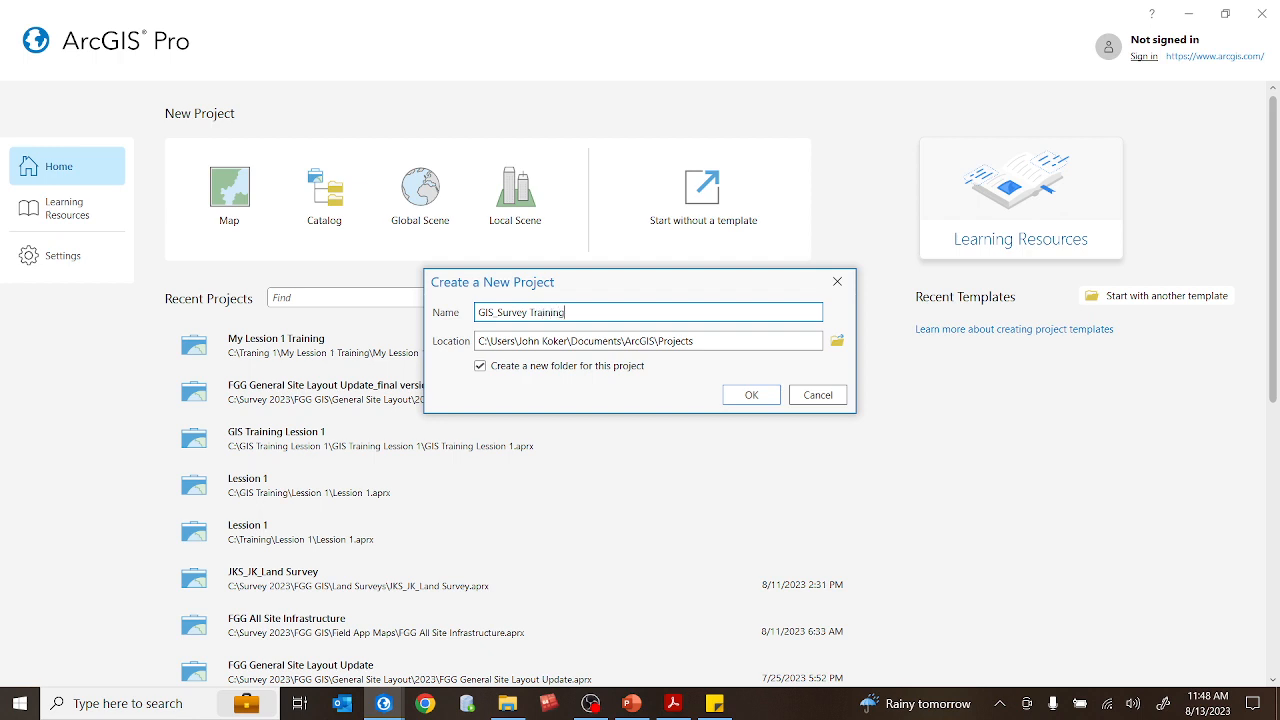
type(" Lesson 1")
left_click_drag(485, 341, 716, 347)
left_click(479, 343)
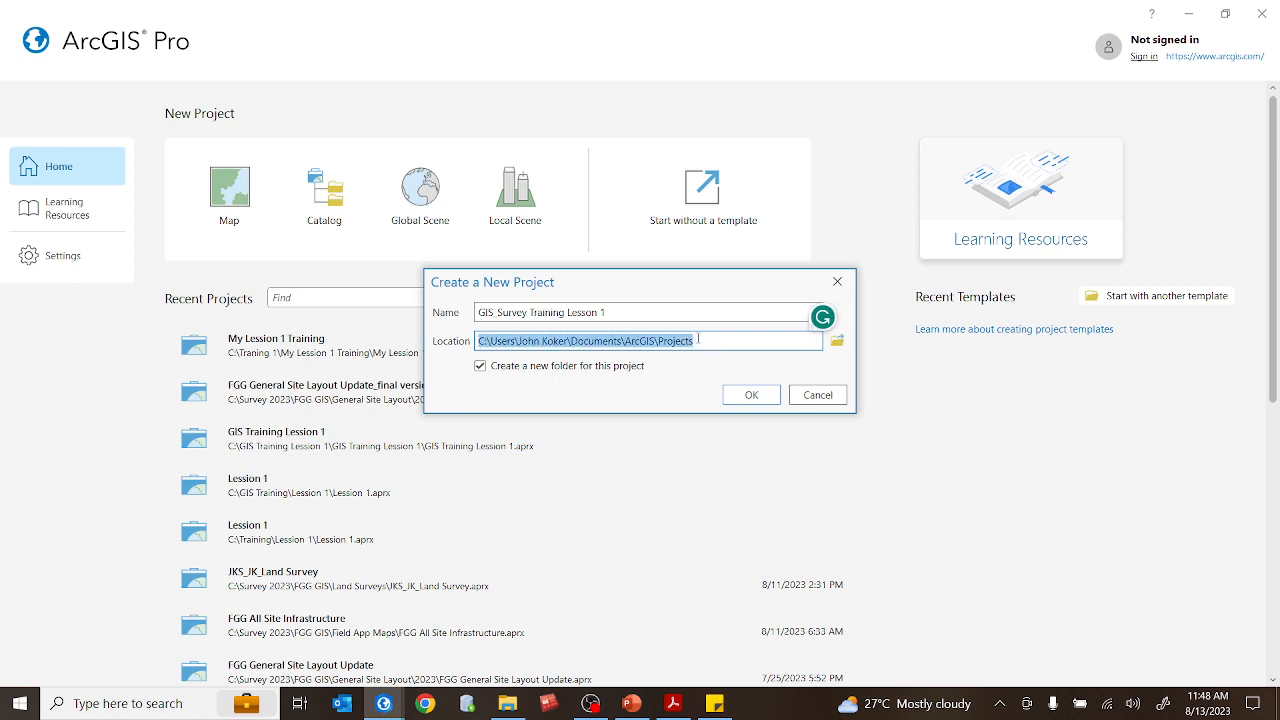
left_click(698, 340)
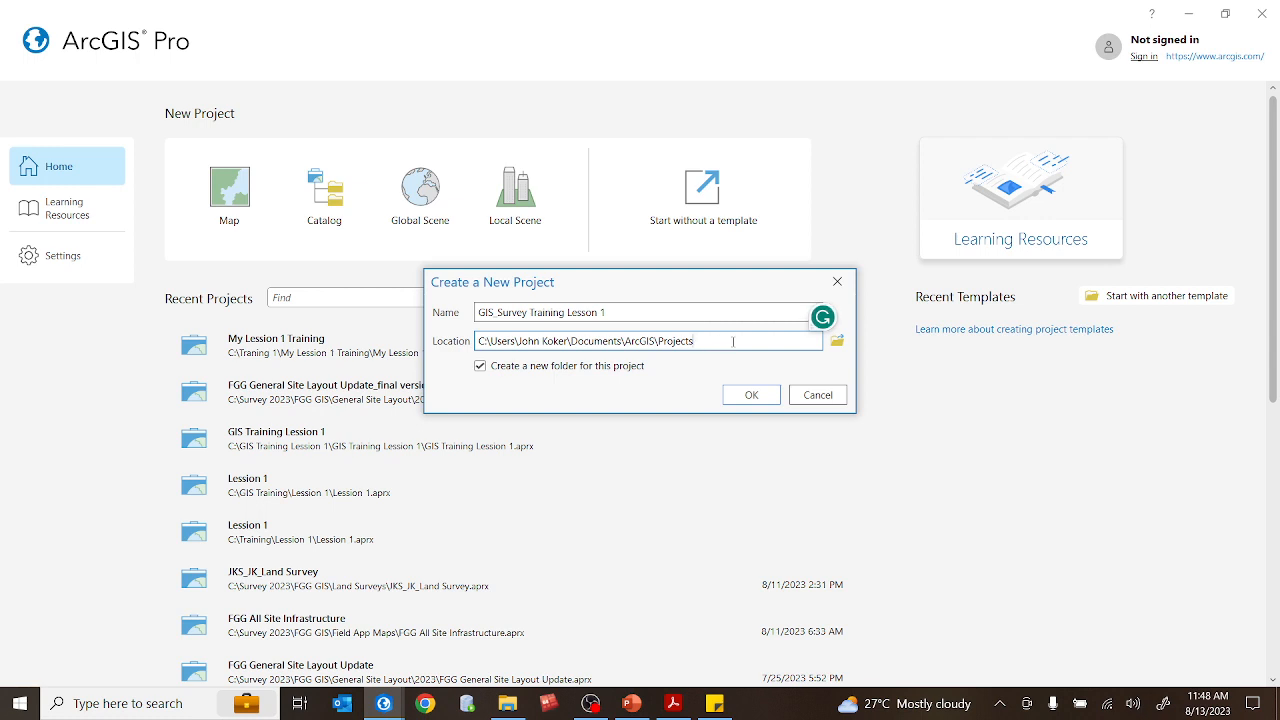
left_click_drag(740, 340, 470, 348)
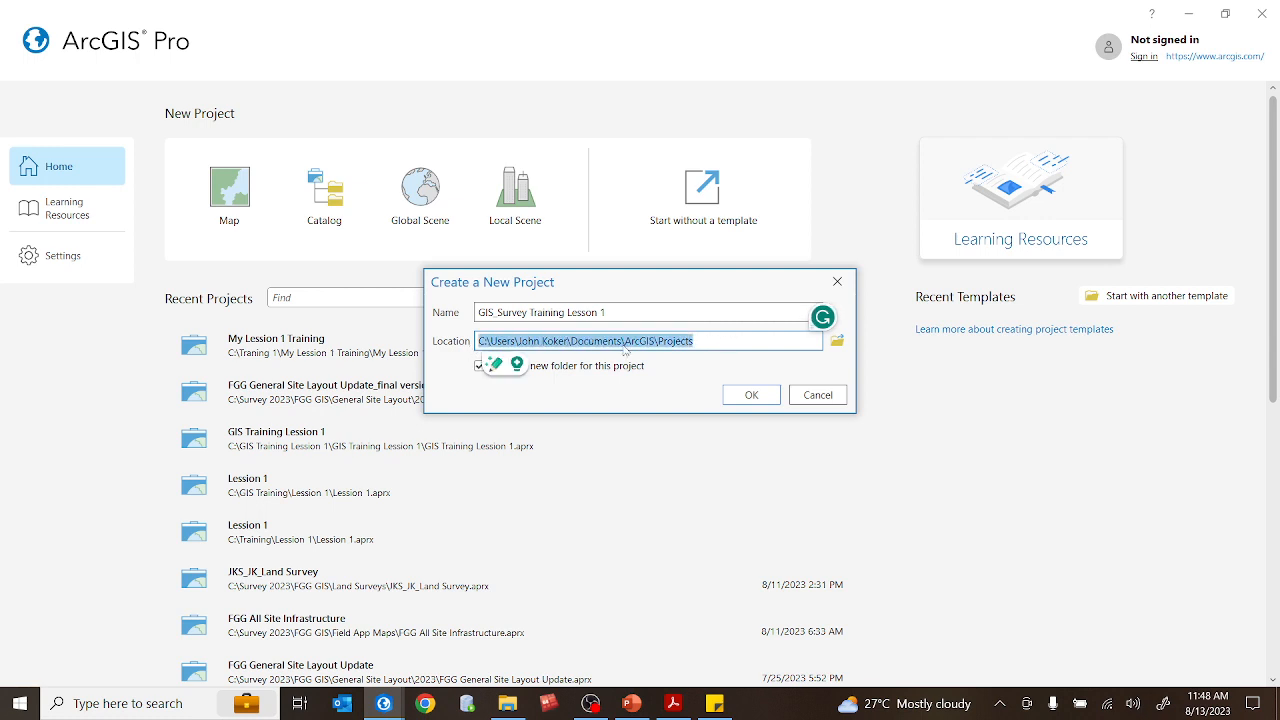
left_click(698, 340)
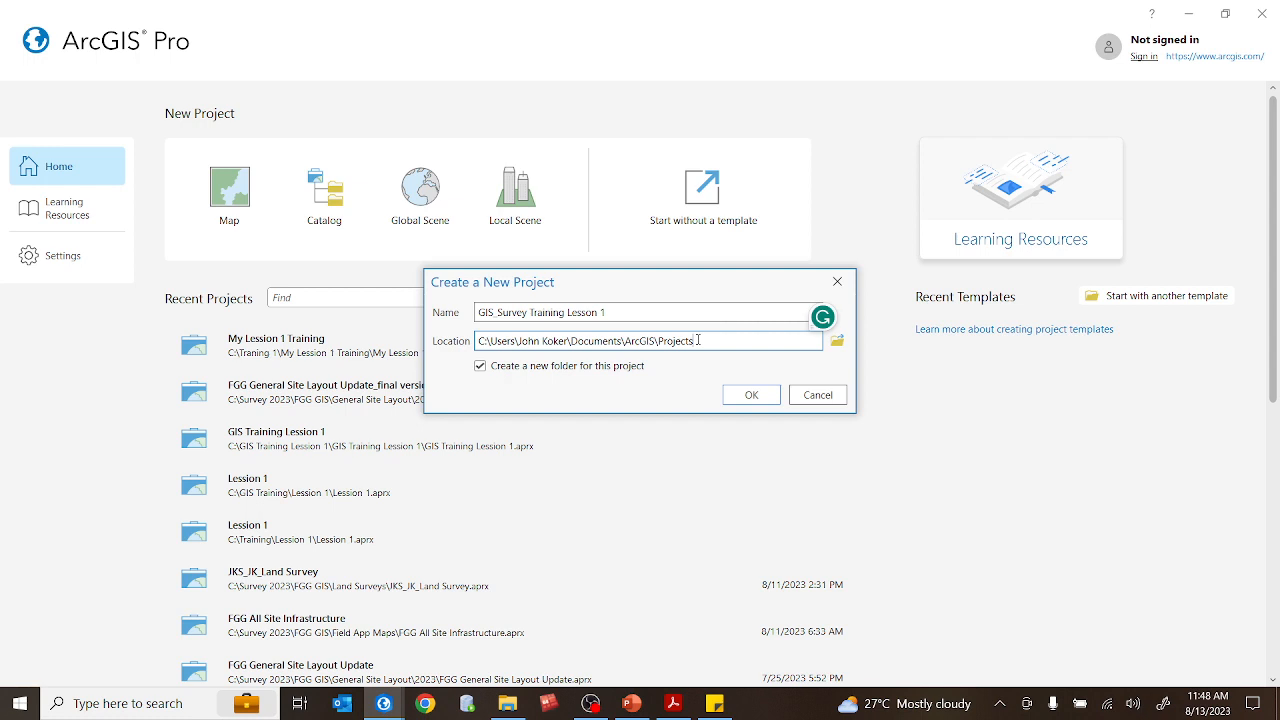
Browse to the Windows (C:) drive for the new project's location
left_click(836, 343)
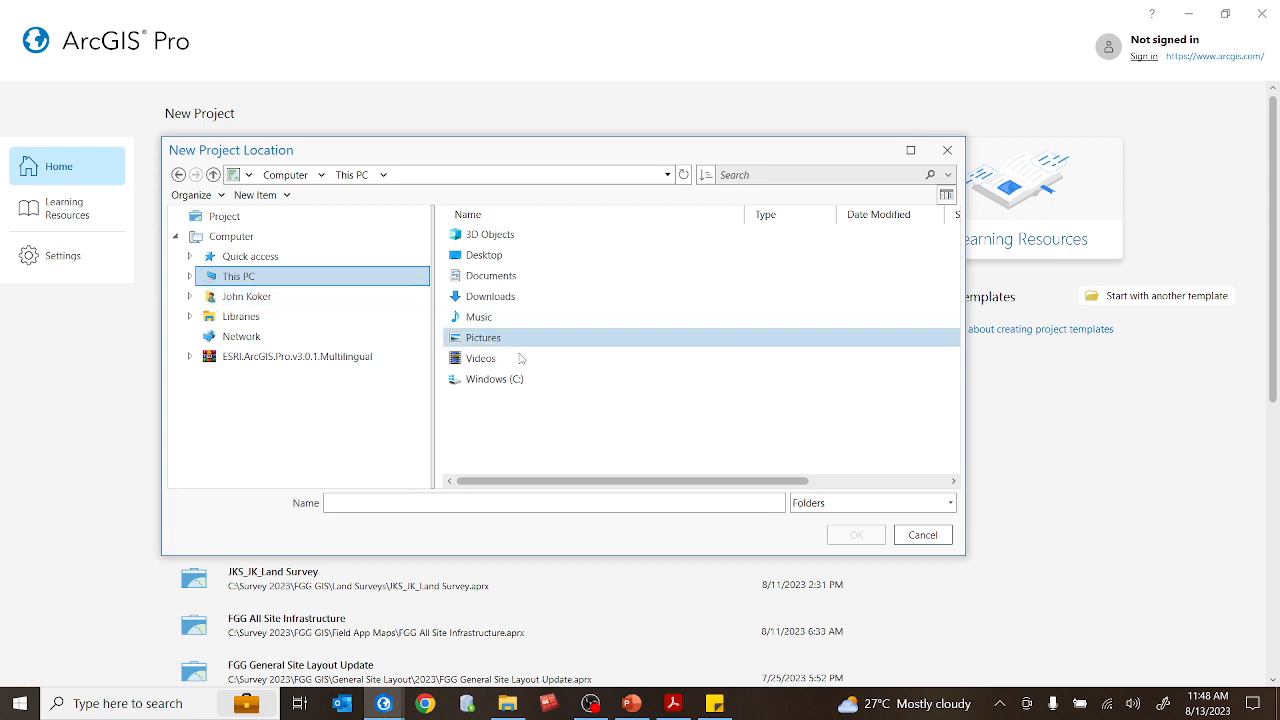
double_click(538, 384)
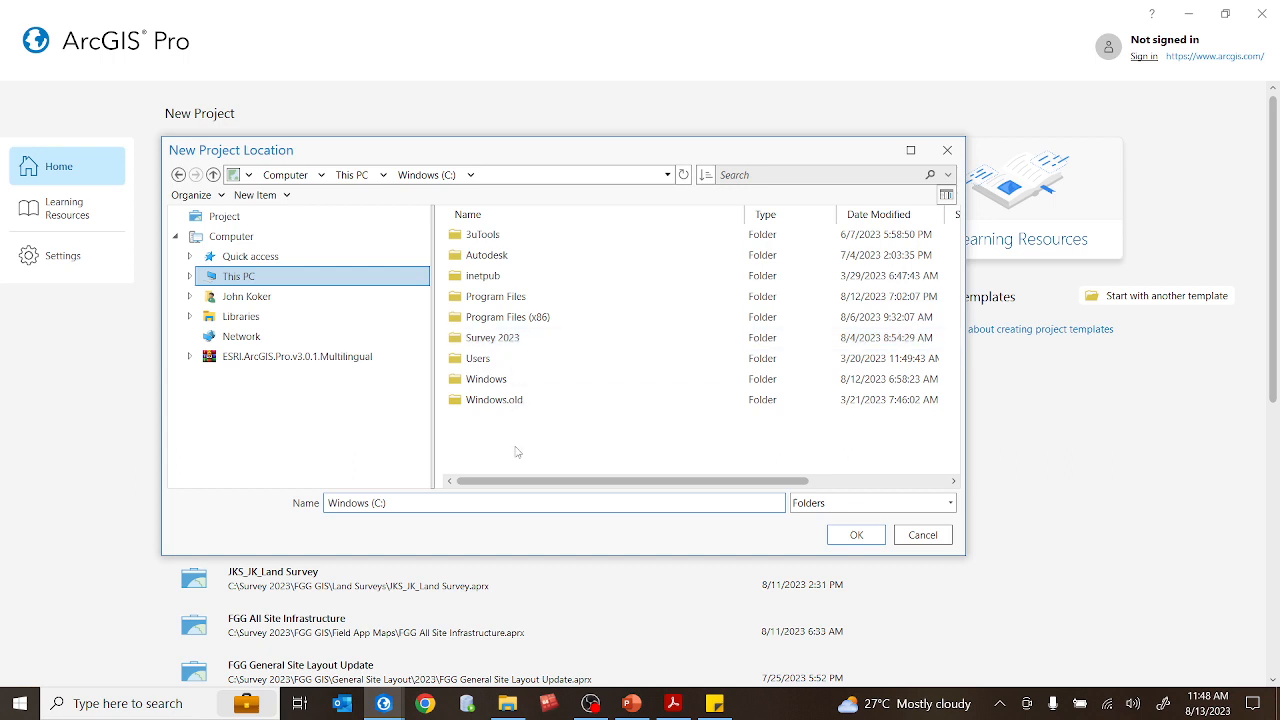
right_click(570, 431)
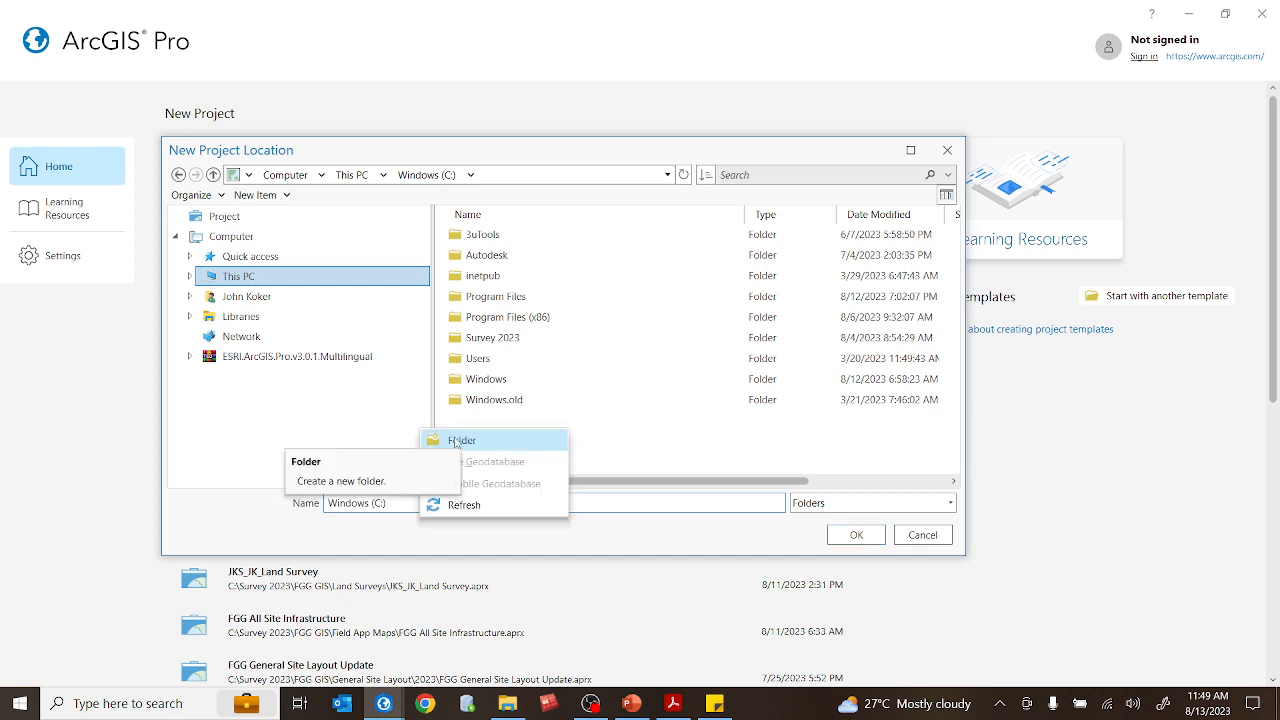
left_click(593, 430)
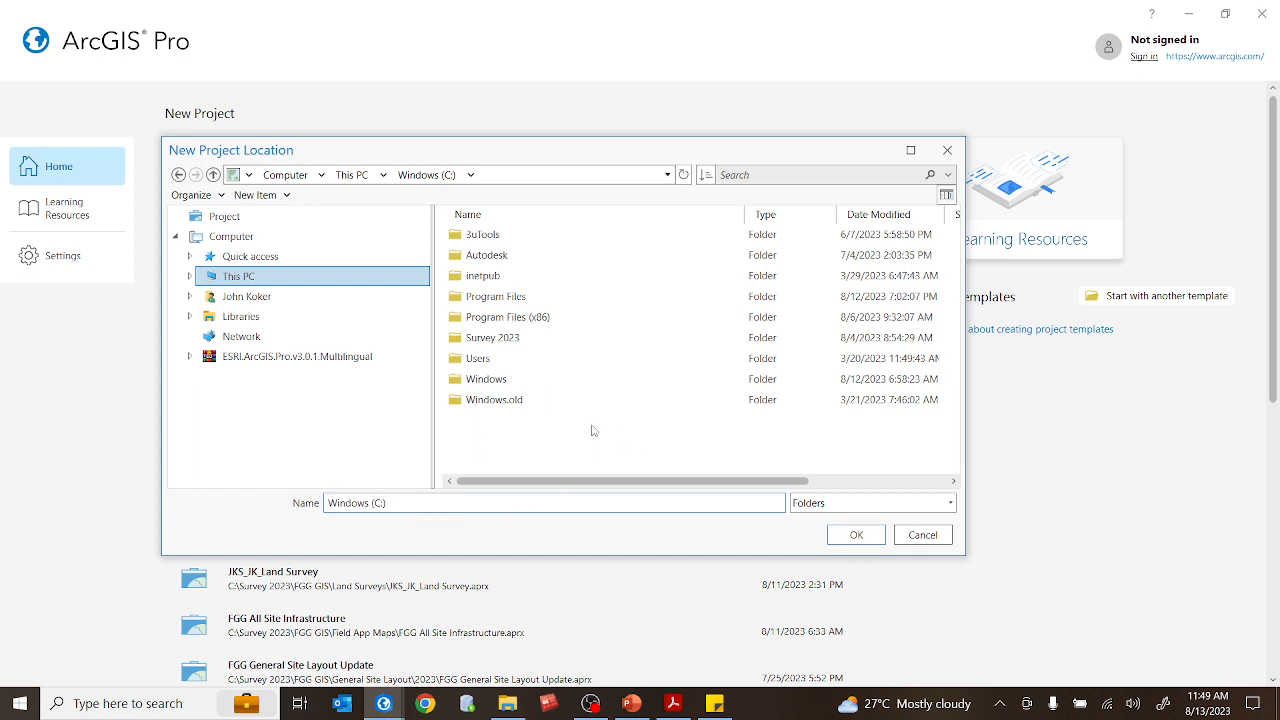
left_click(287, 197)
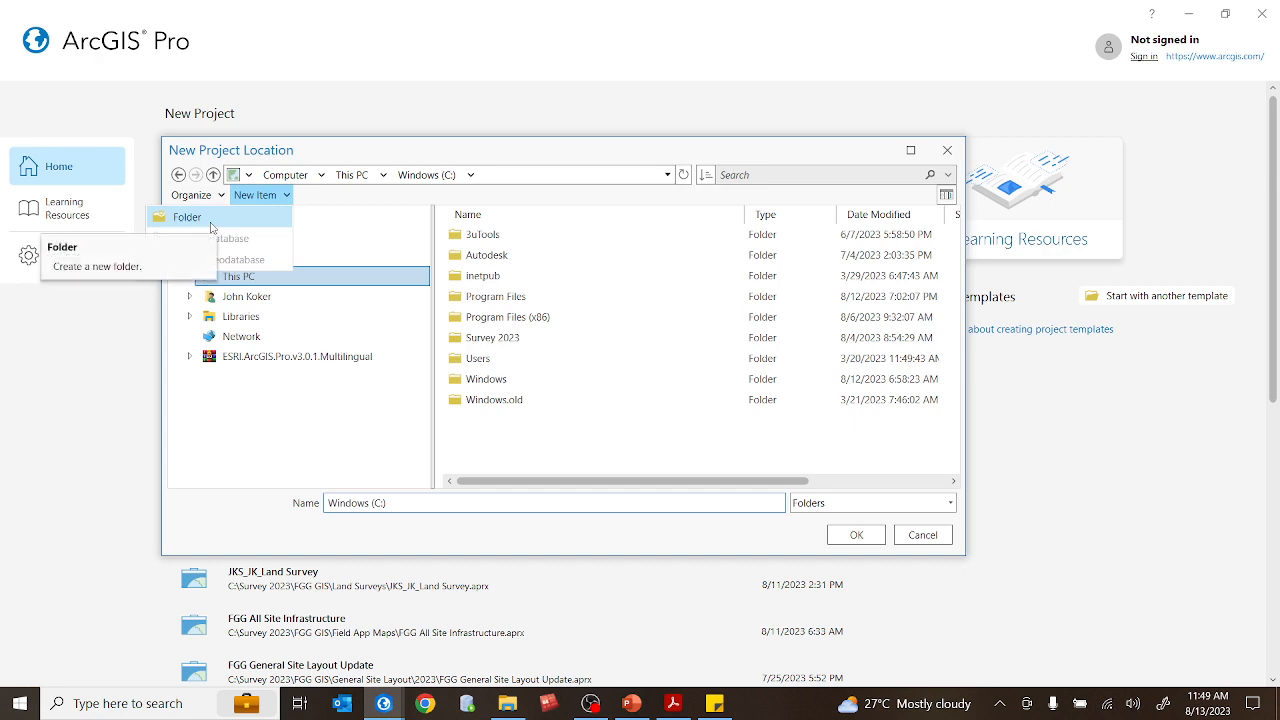
left_click(487, 435)
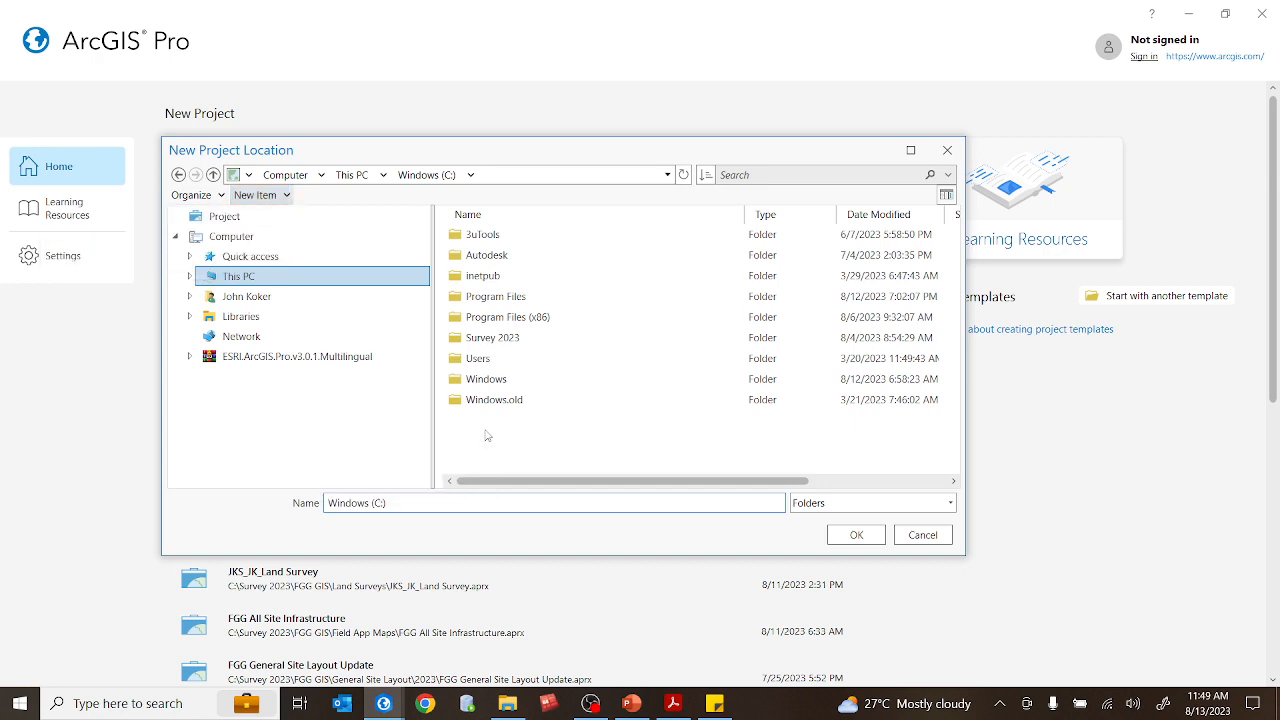
Create a folder named "GIS and Survey Training V" on the Windows (C:) drive
right_click(540, 449)
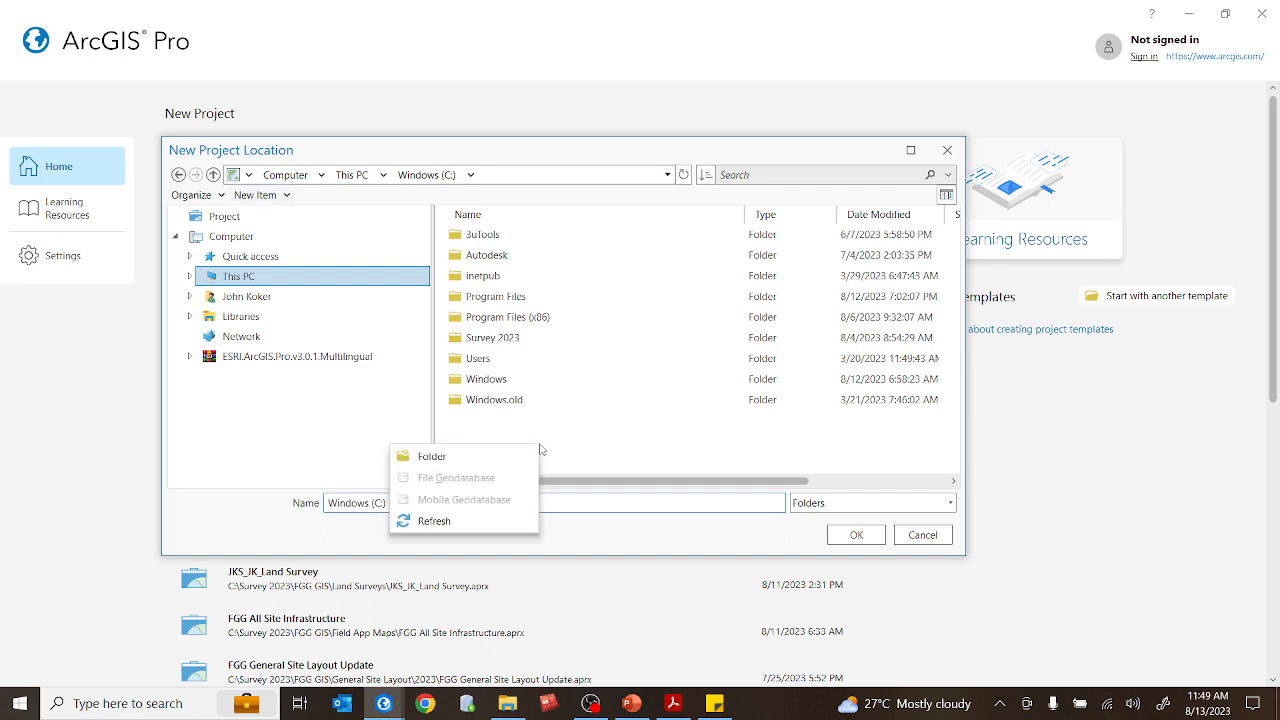
left_click(441, 466)
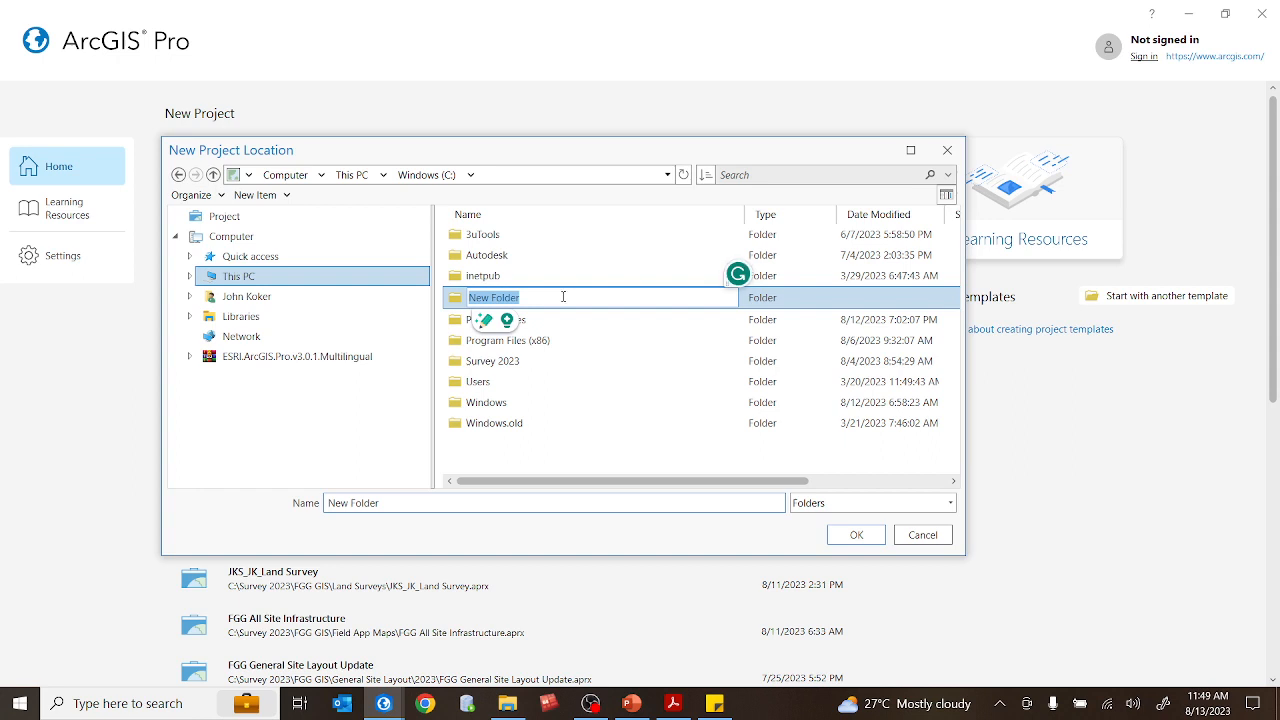
type("GIS a")
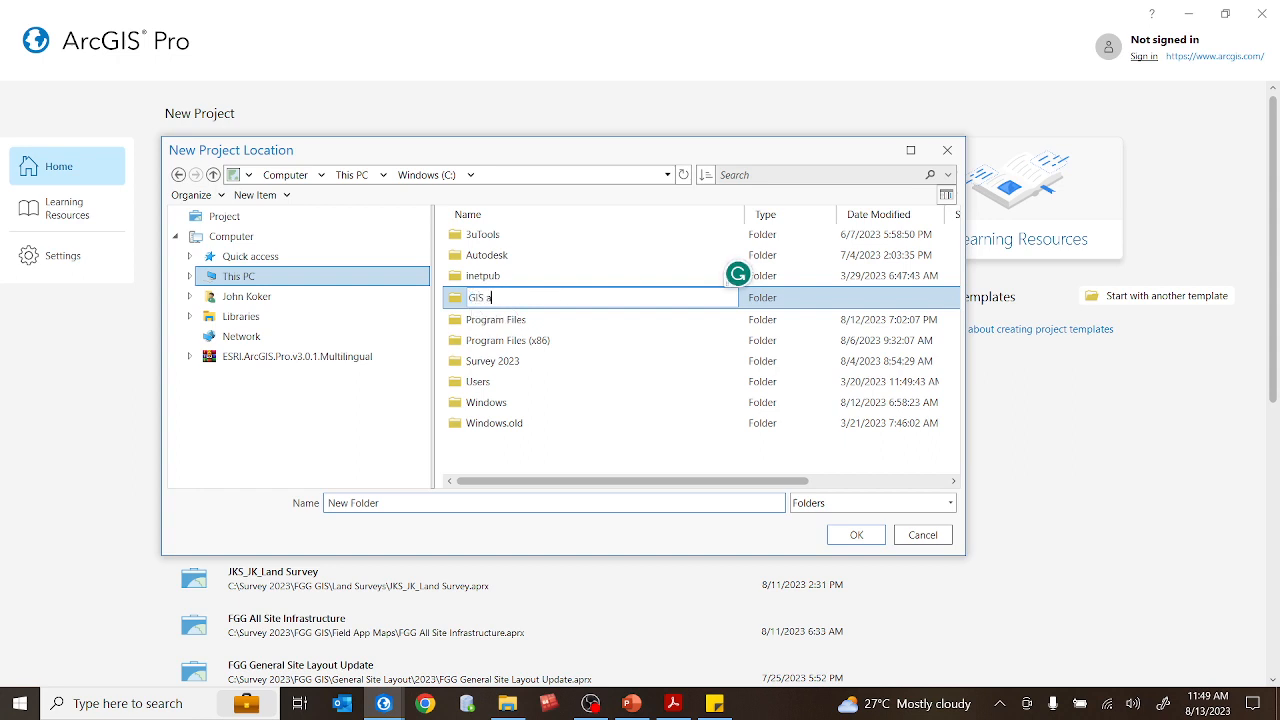
type("nd Survey Training V")
key("Return")
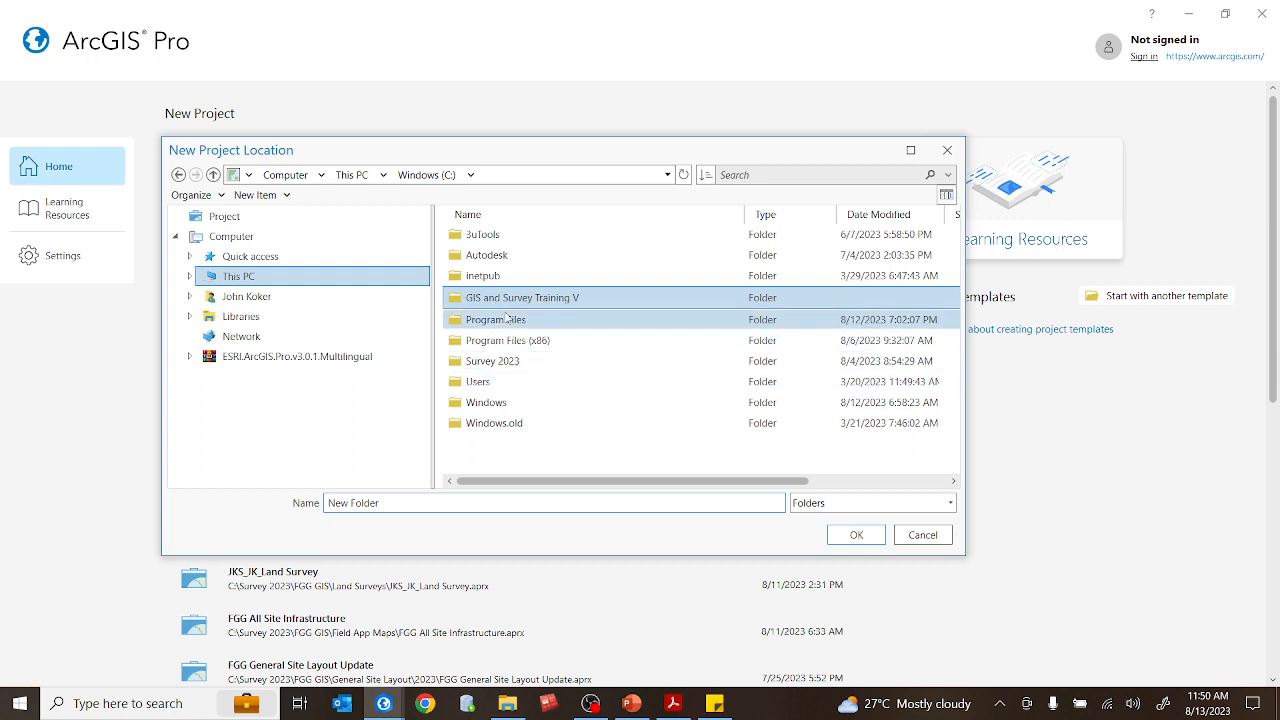
Try to use the inside of the GIS and Survey Training V folder as the project location, and return to the Windows (C:) drive
double_click(540, 299)
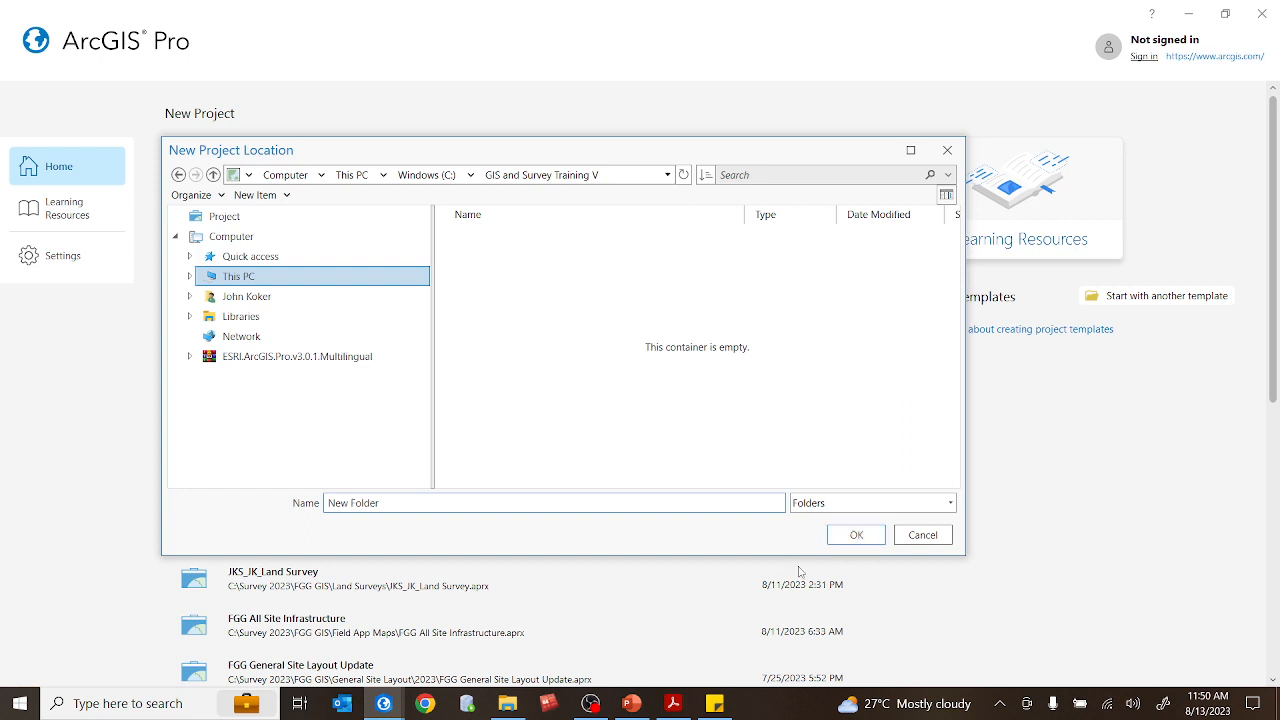
left_click(857, 536)
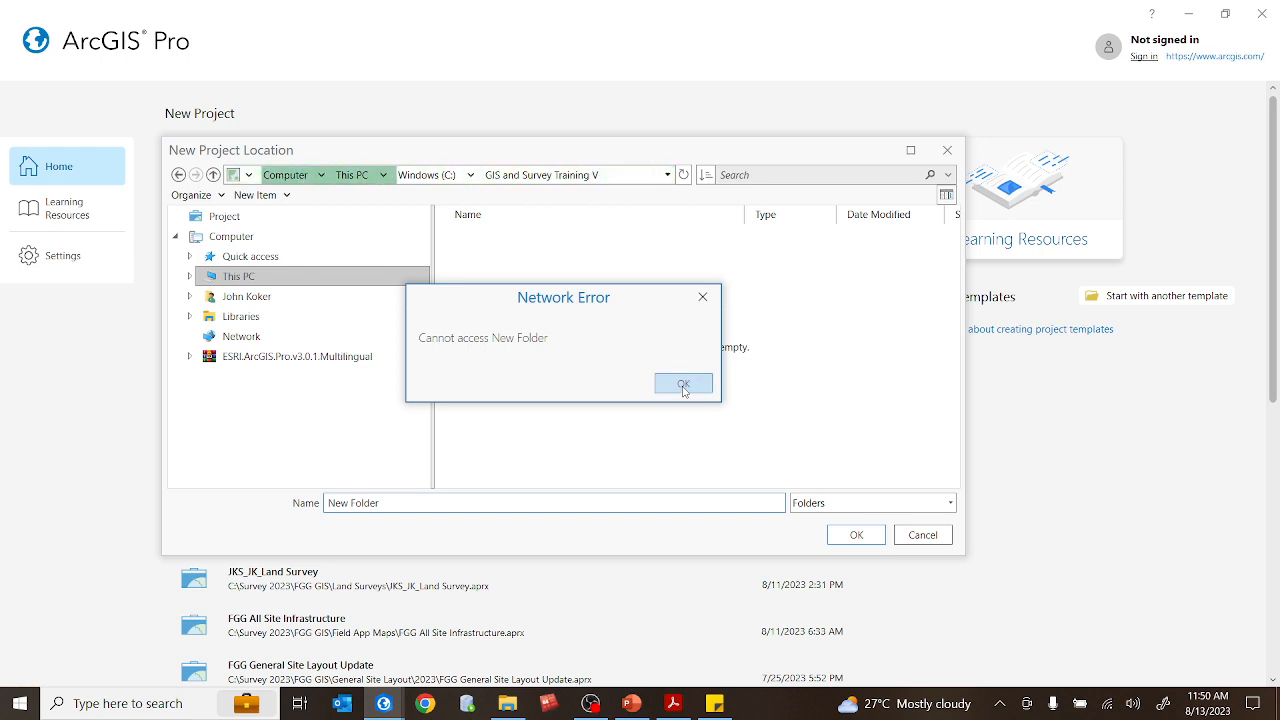
left_click(684, 388)
left_click(448, 180)
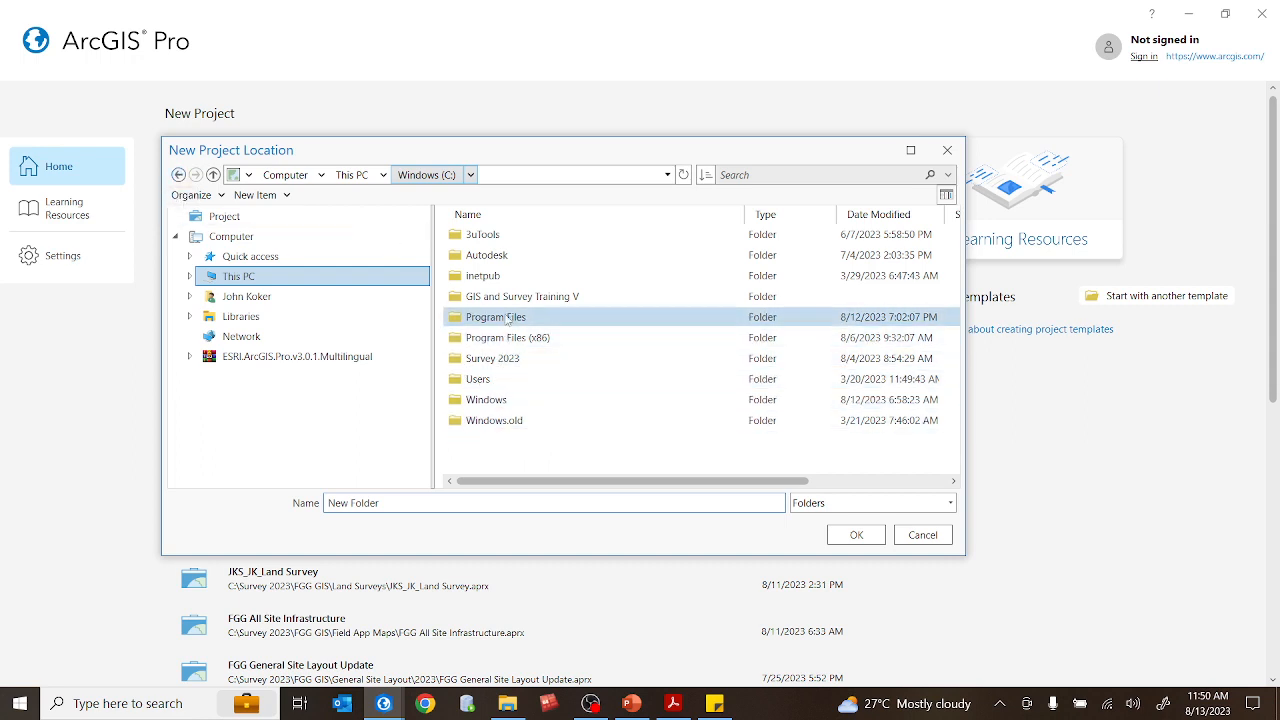
Set the GIS and Survey Training V folder on the Windows (C:) drive as the new project's location
left_click(511, 299)
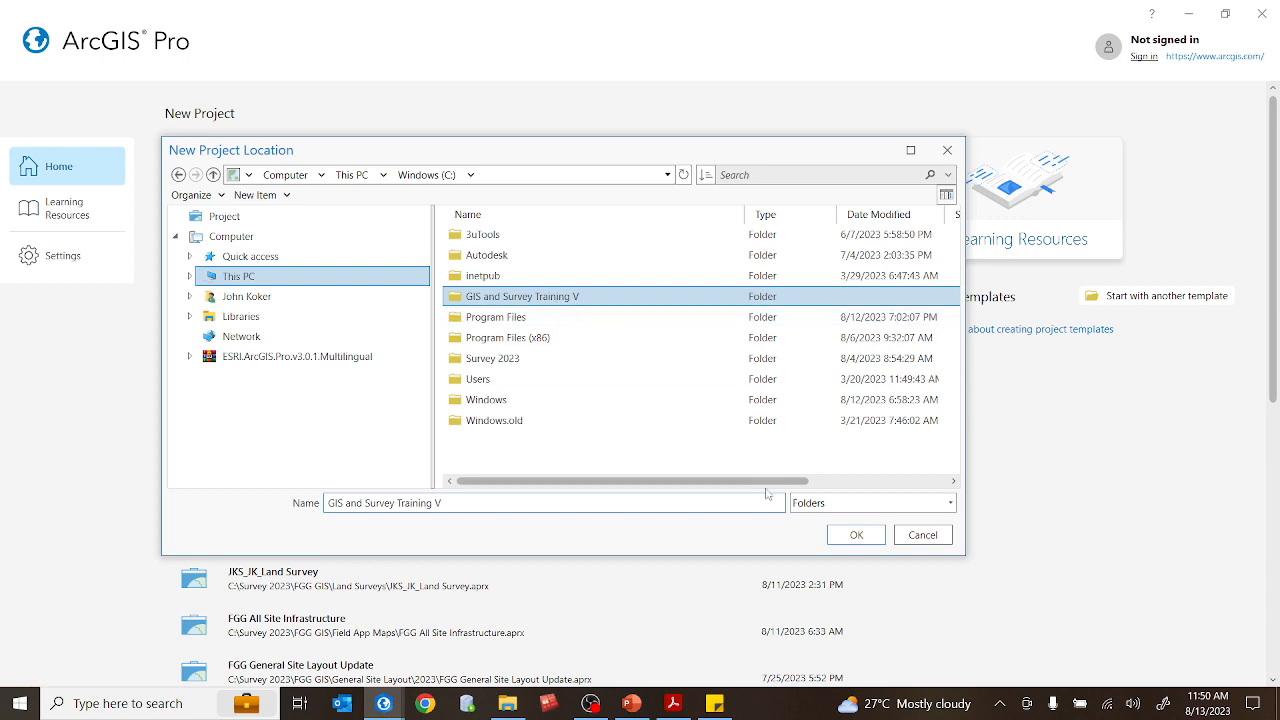
left_click(857, 535)
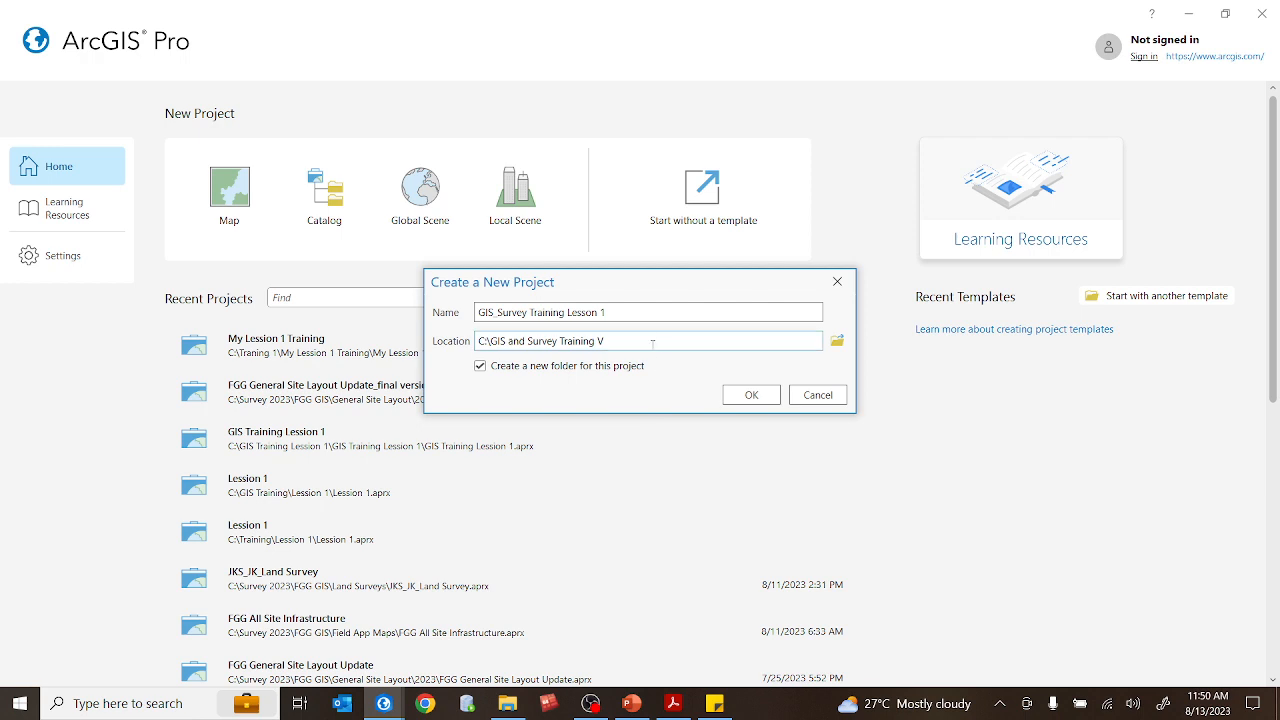
Review the new project's name and location path, and create the project
left_click(489, 341)
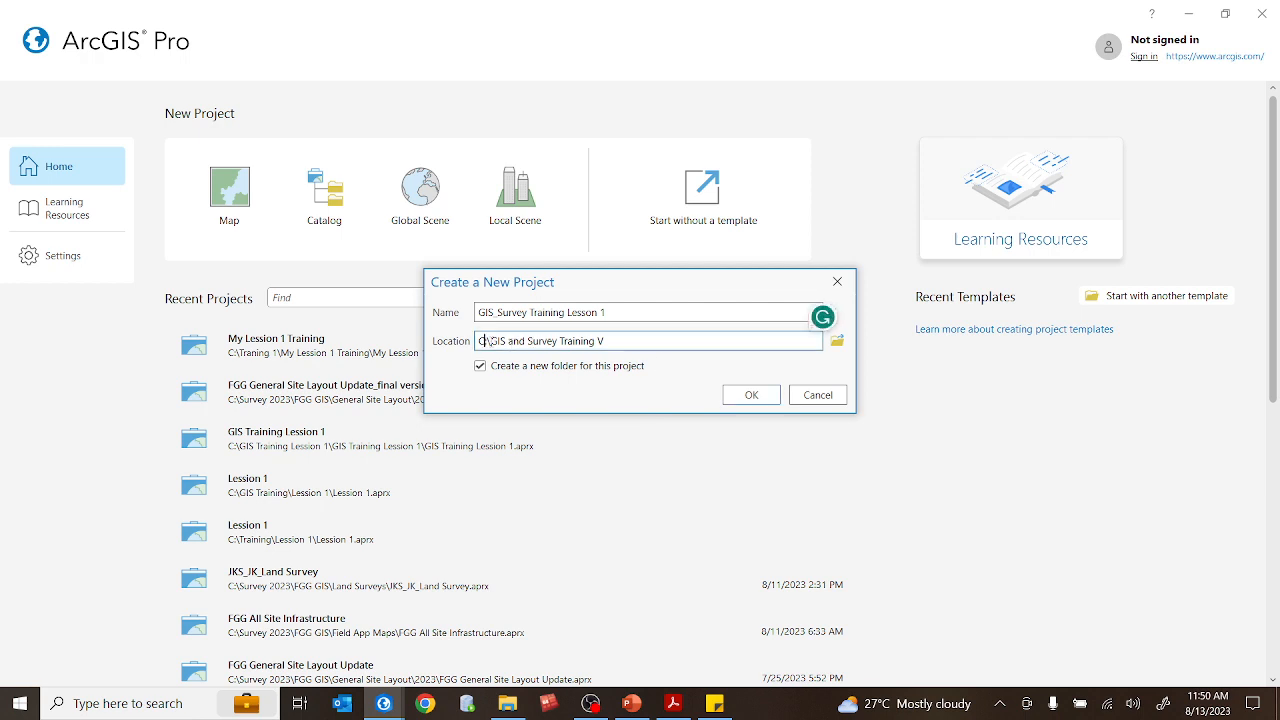
left_click_drag(506, 341, 522, 341)
left_click(560, 341)
double_click(578, 341)
left_click(614, 341)
left_click_drag(614, 313, 461, 316)
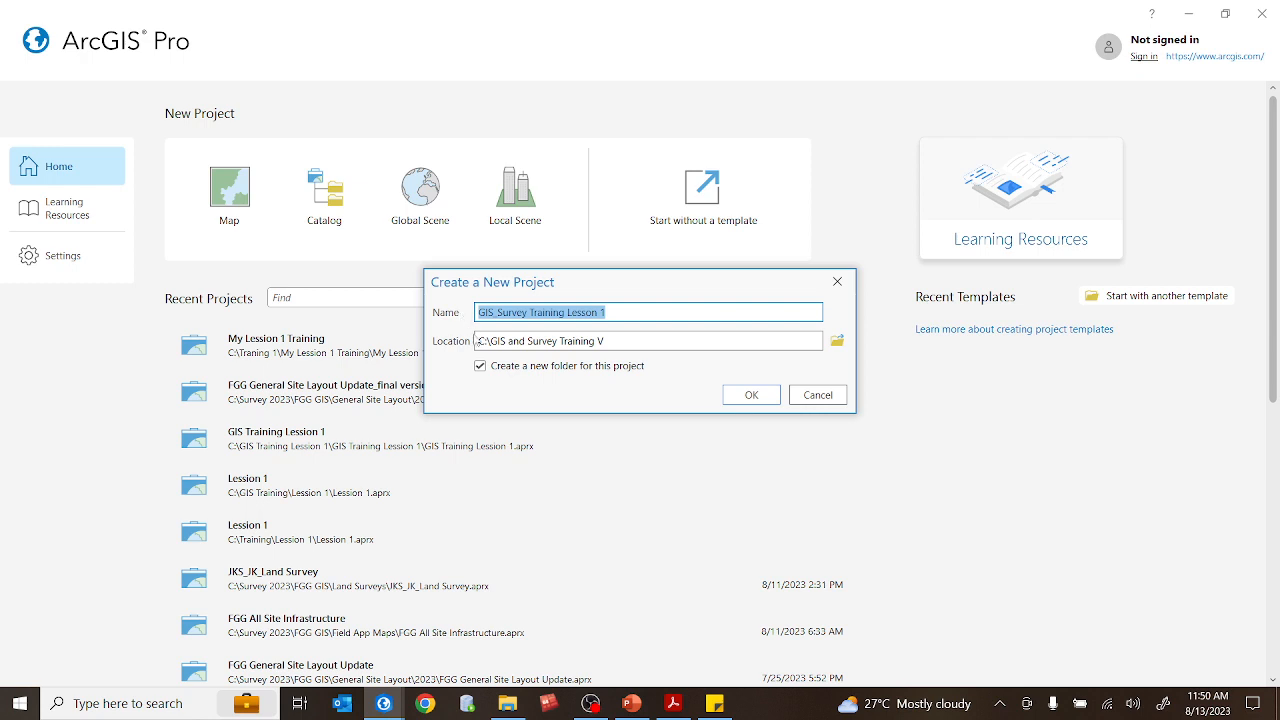
left_click_drag(618, 344, 479, 345)
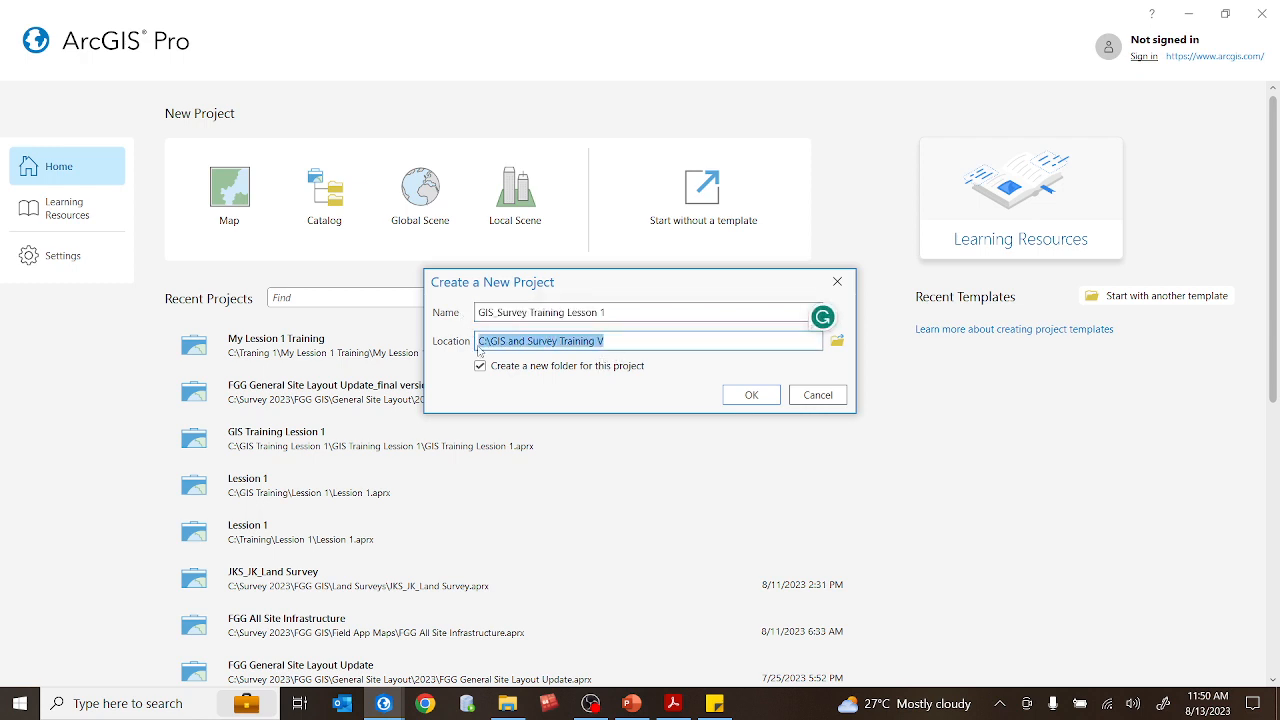
left_click(617, 343)
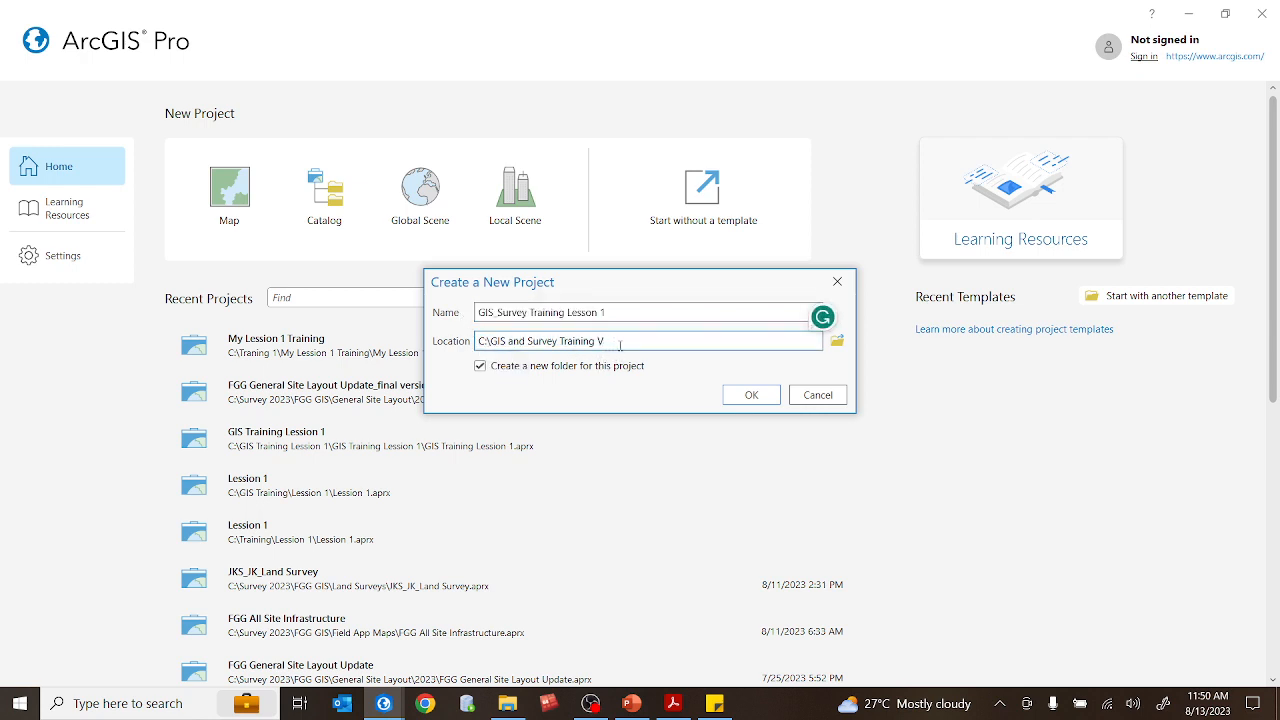
left_click(750, 396)
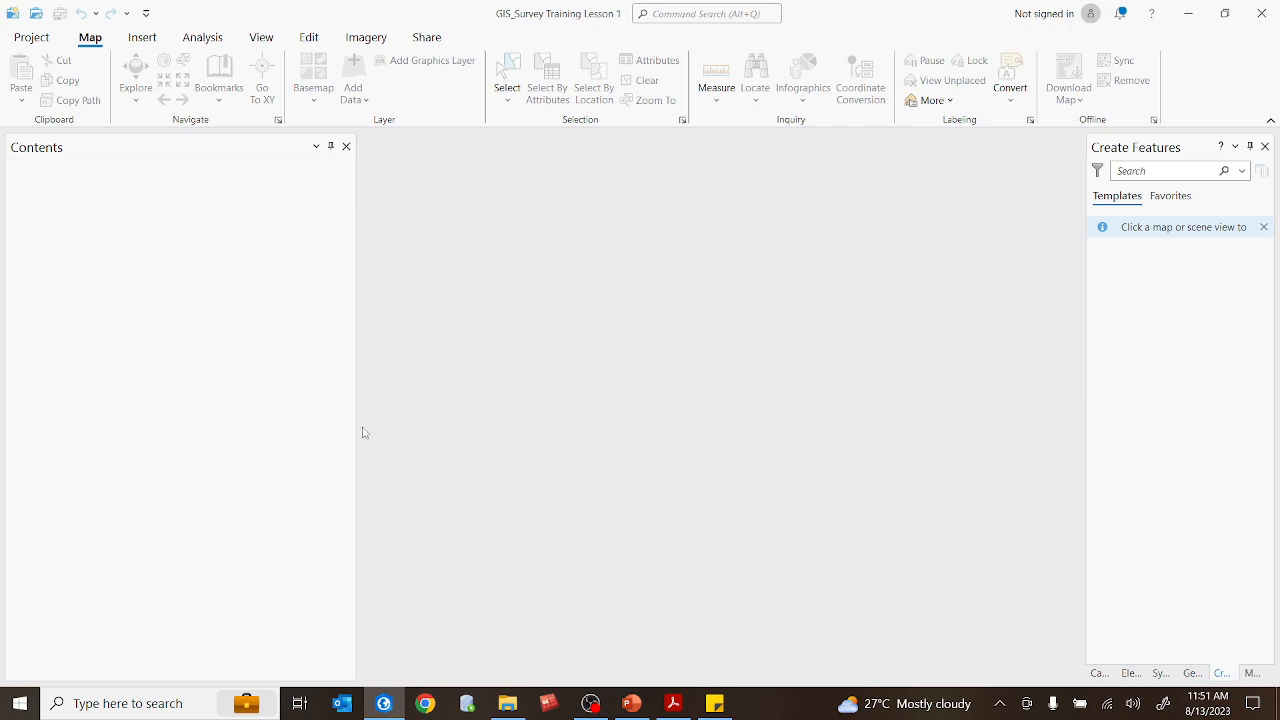
Narrow the Contents pane and check the computer's Wi-Fi connection
left_click_drag(358, 422, 238, 458)
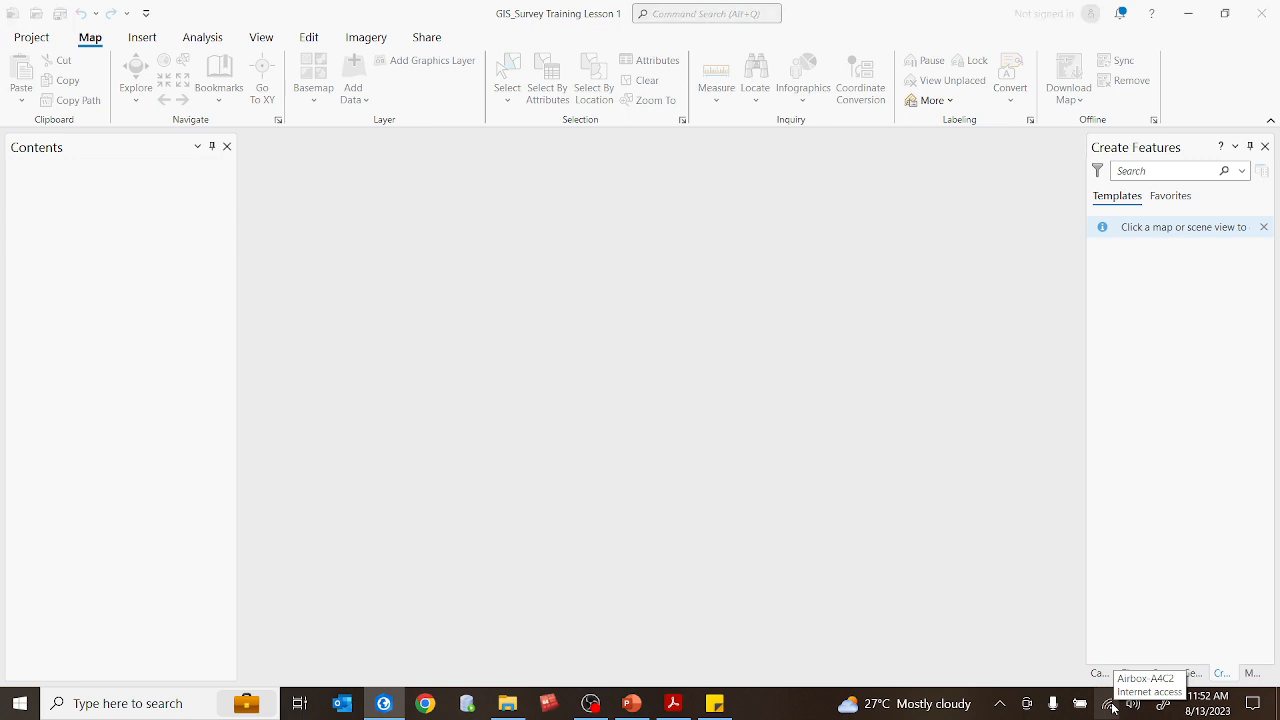
left_click(1111, 706)
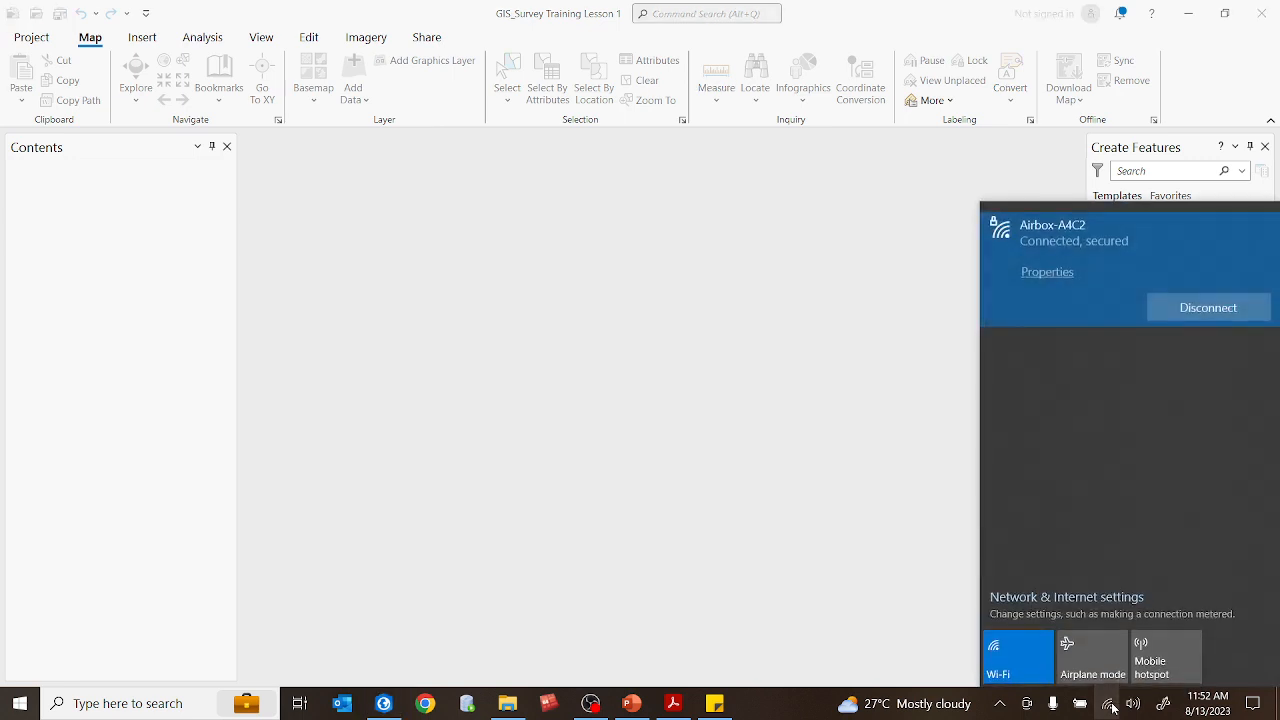
left_click(1110, 706)
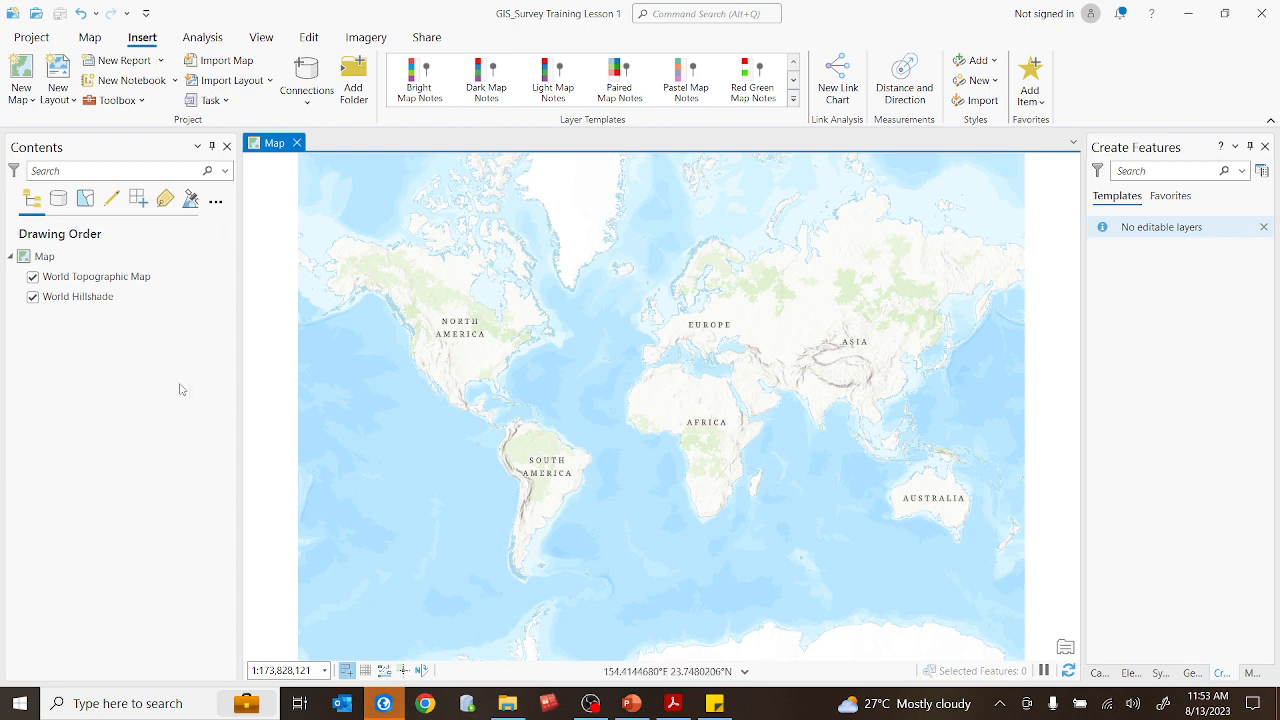
Examine the World Topographic Map and World Hillshade layers and the Map, Insert, Analysis, View, Edit, Imagery and Share command sets
left_click(76, 282)
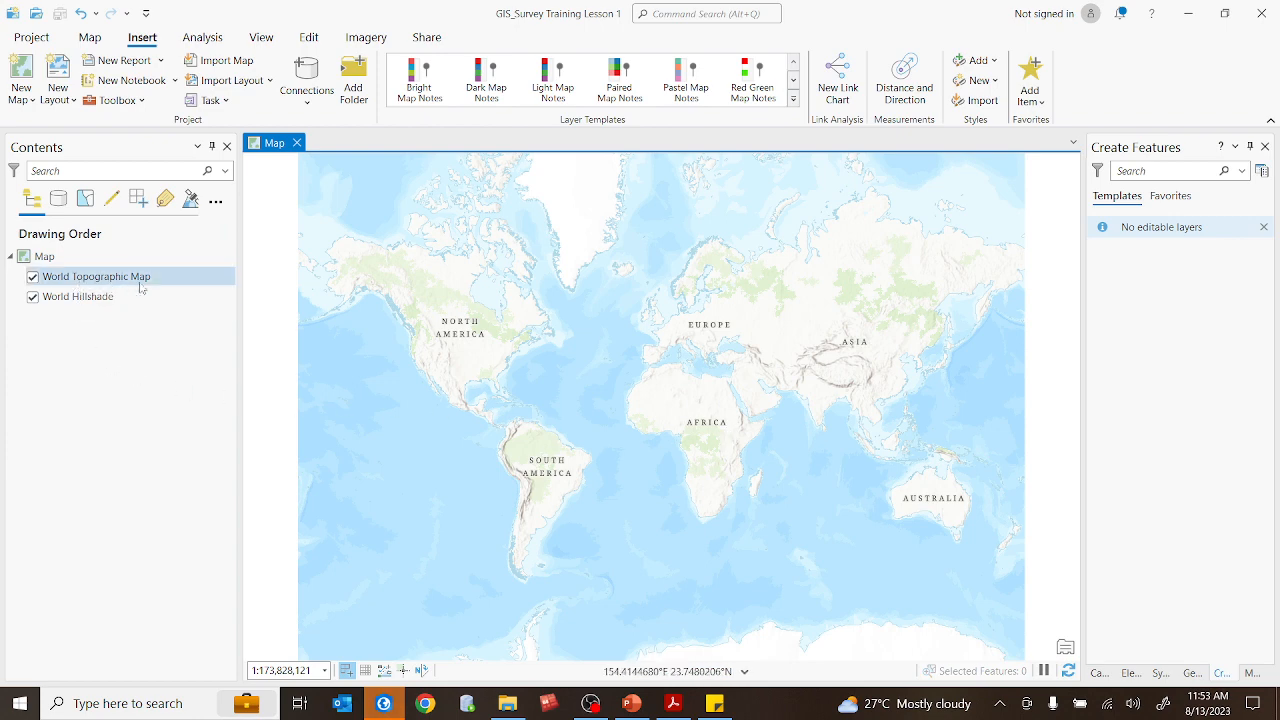
left_click(72, 303)
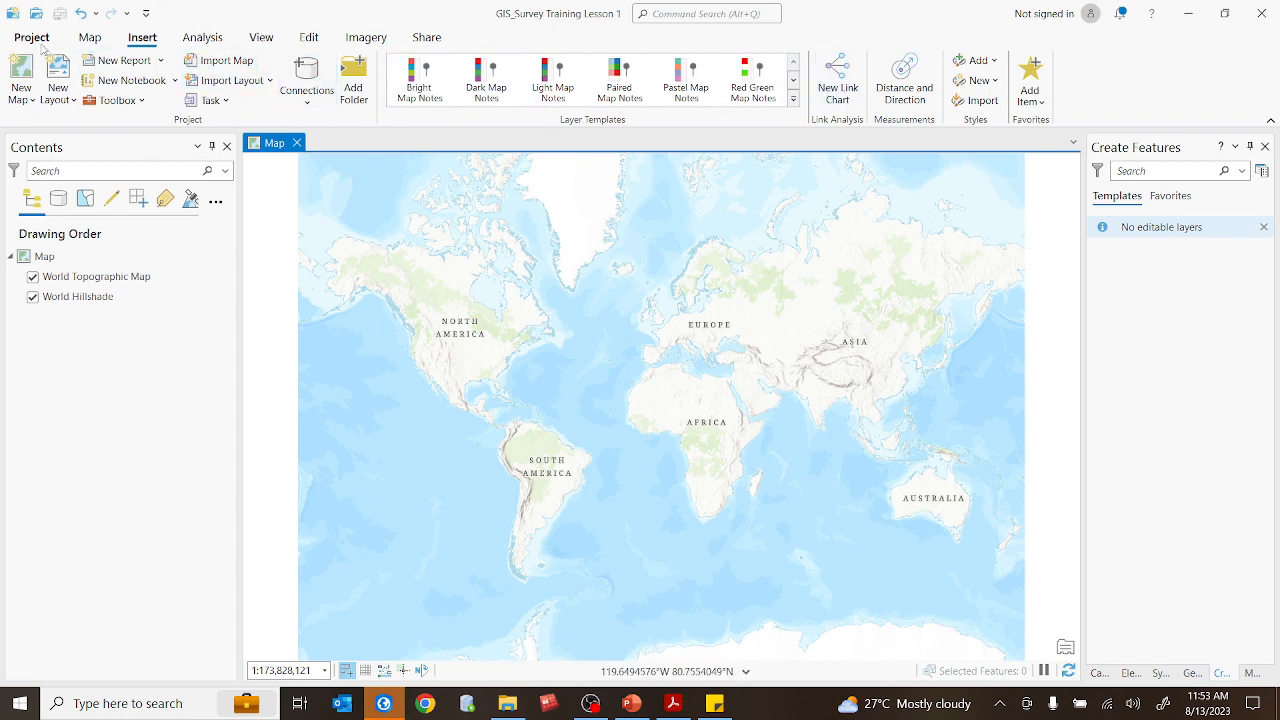
left_click(90, 37)
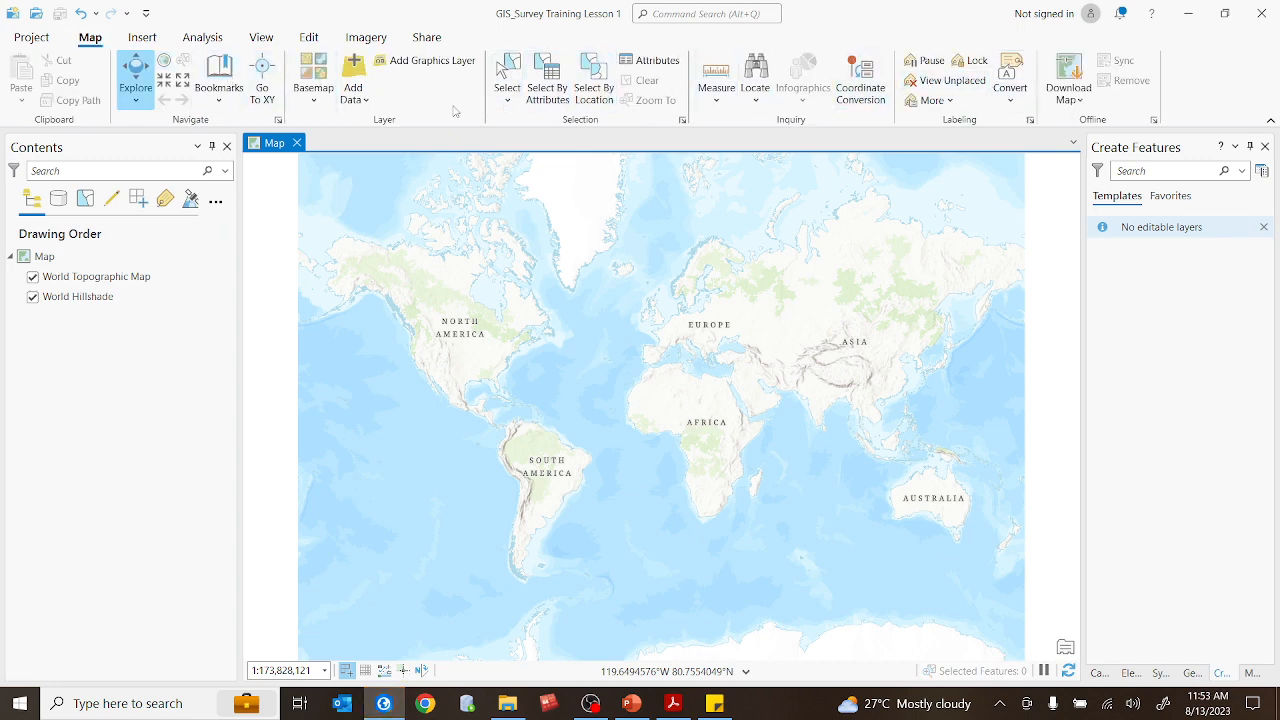
left_click(143, 38)
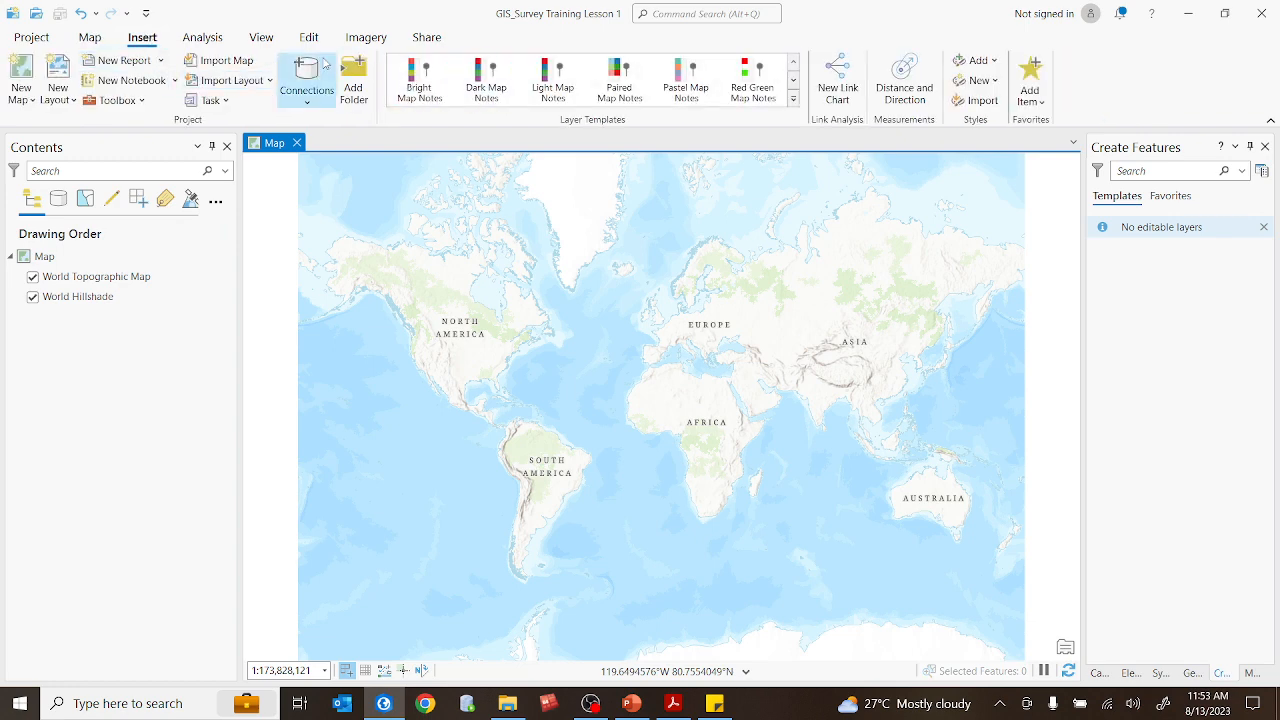
left_click(202, 37)
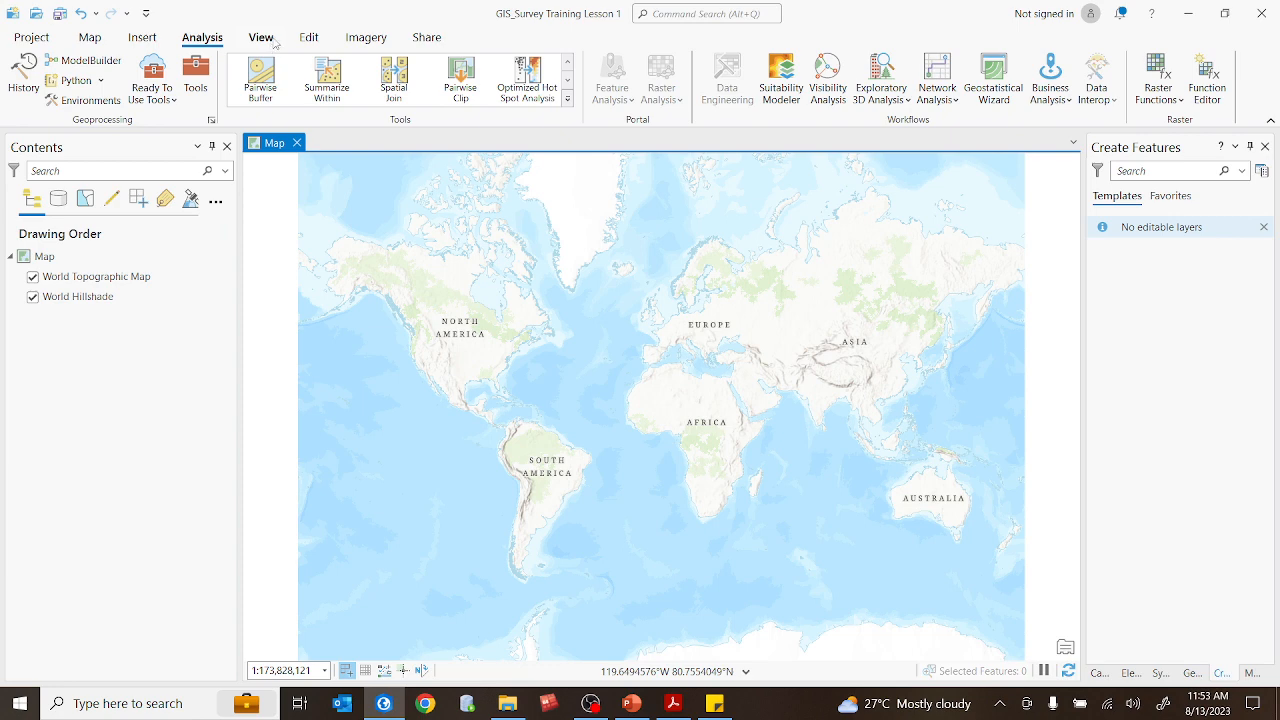
left_click(262, 38)
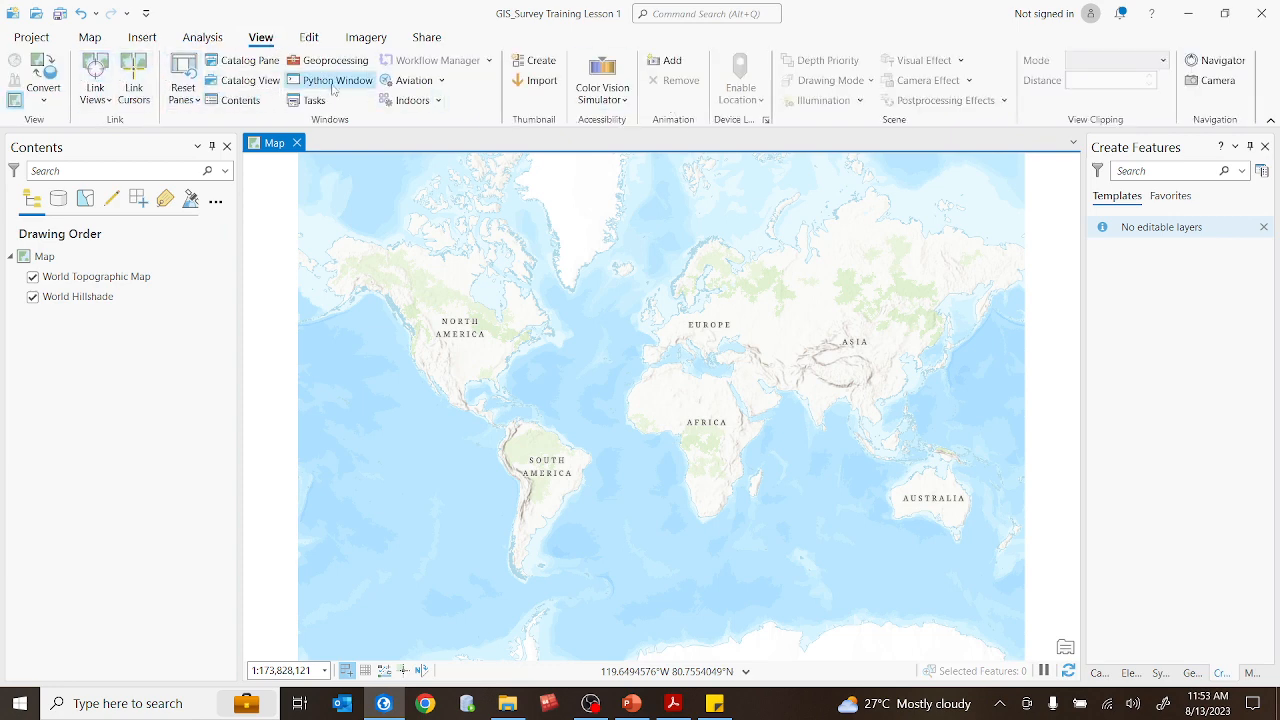
left_click(310, 38)
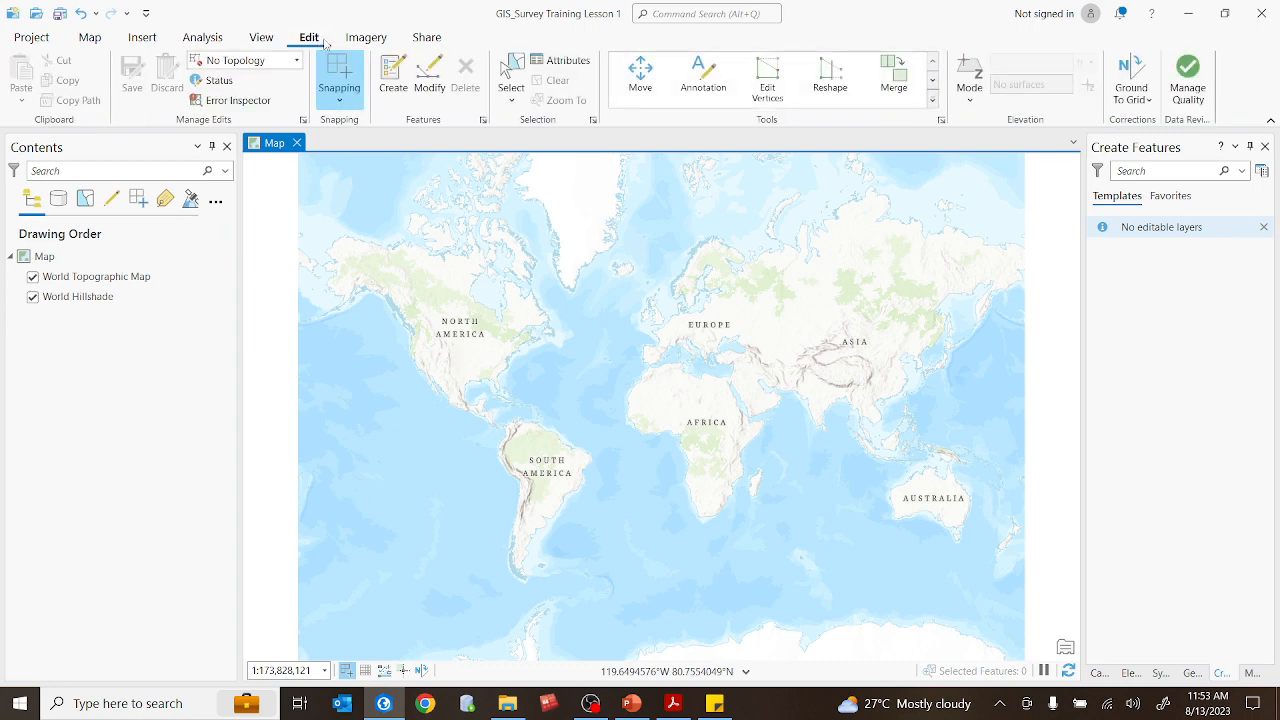
left_click(368, 40)
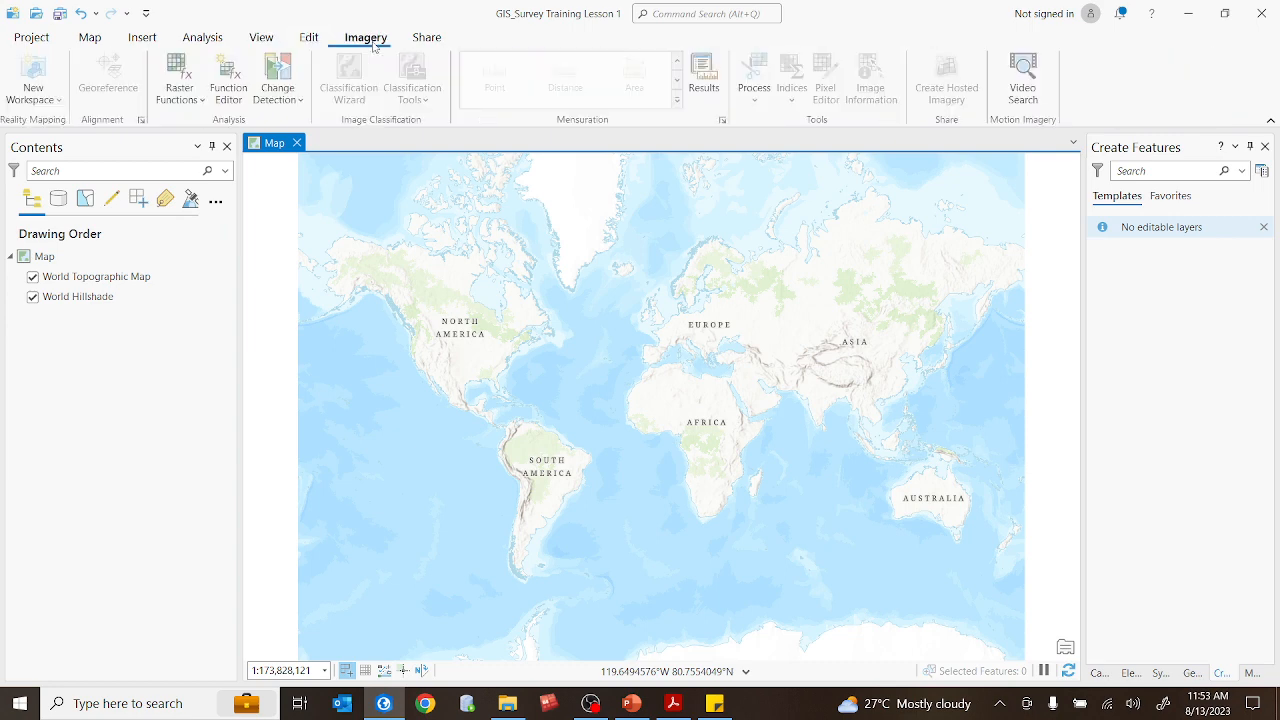
left_click(436, 44)
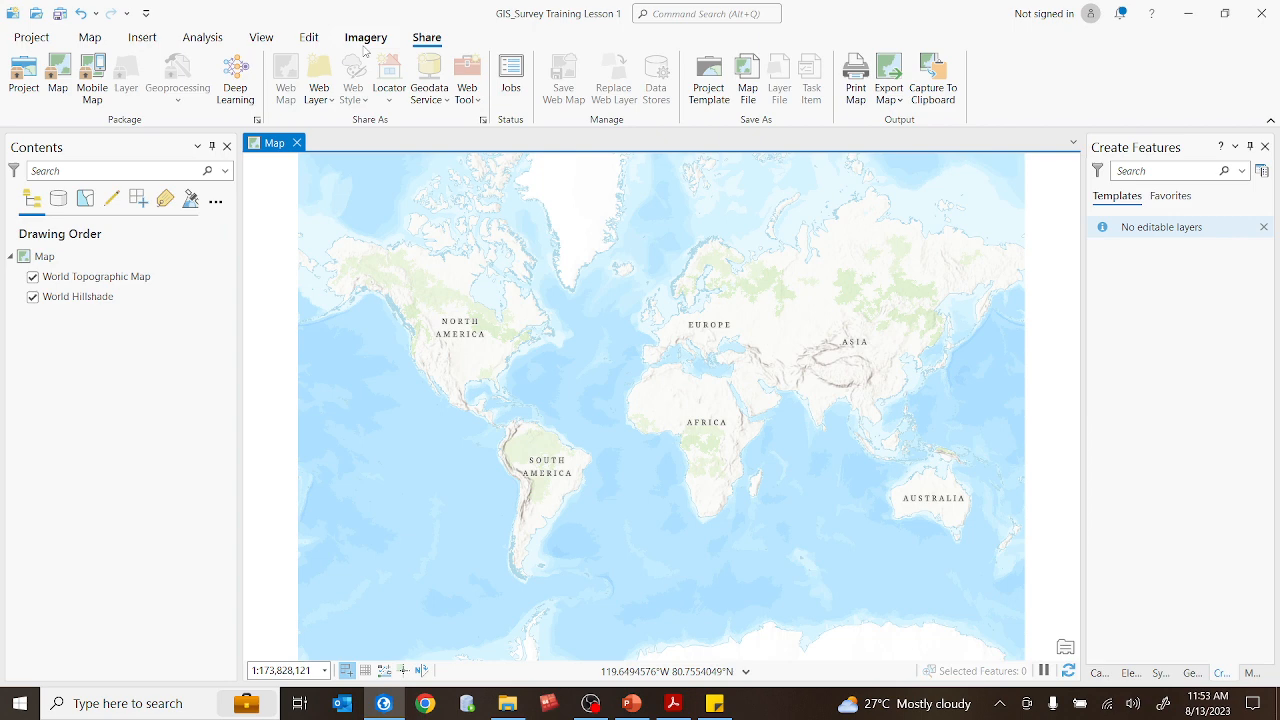
left_click(91, 39)
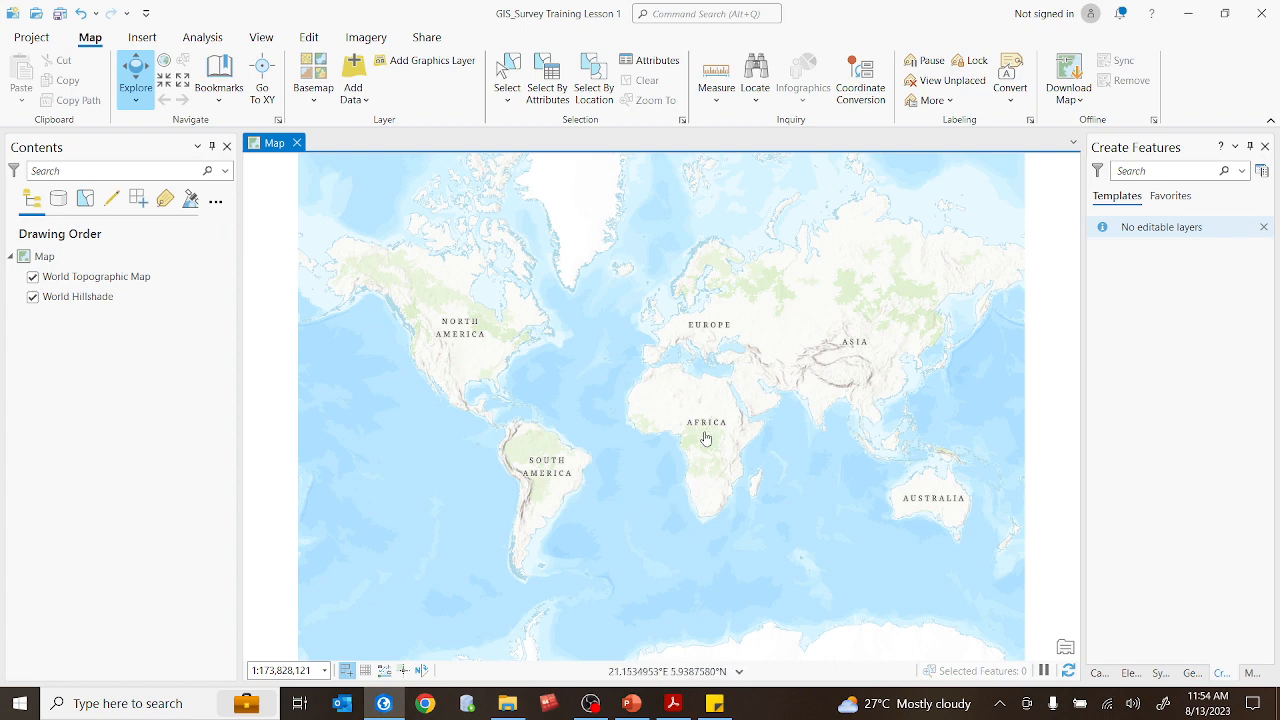
Zoom the map from the world extent in to Sierra Leone in West Africa
scroll(706, 436, "up", 2)
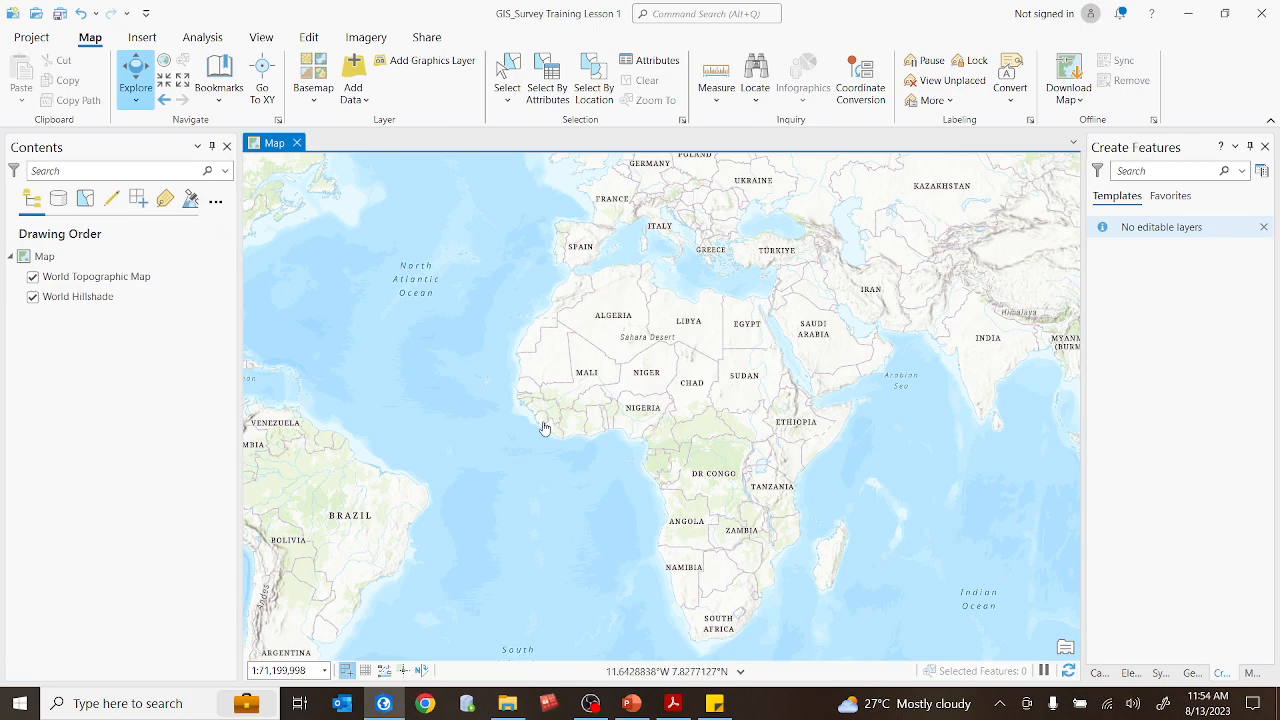
scroll(544, 428, "up", 5)
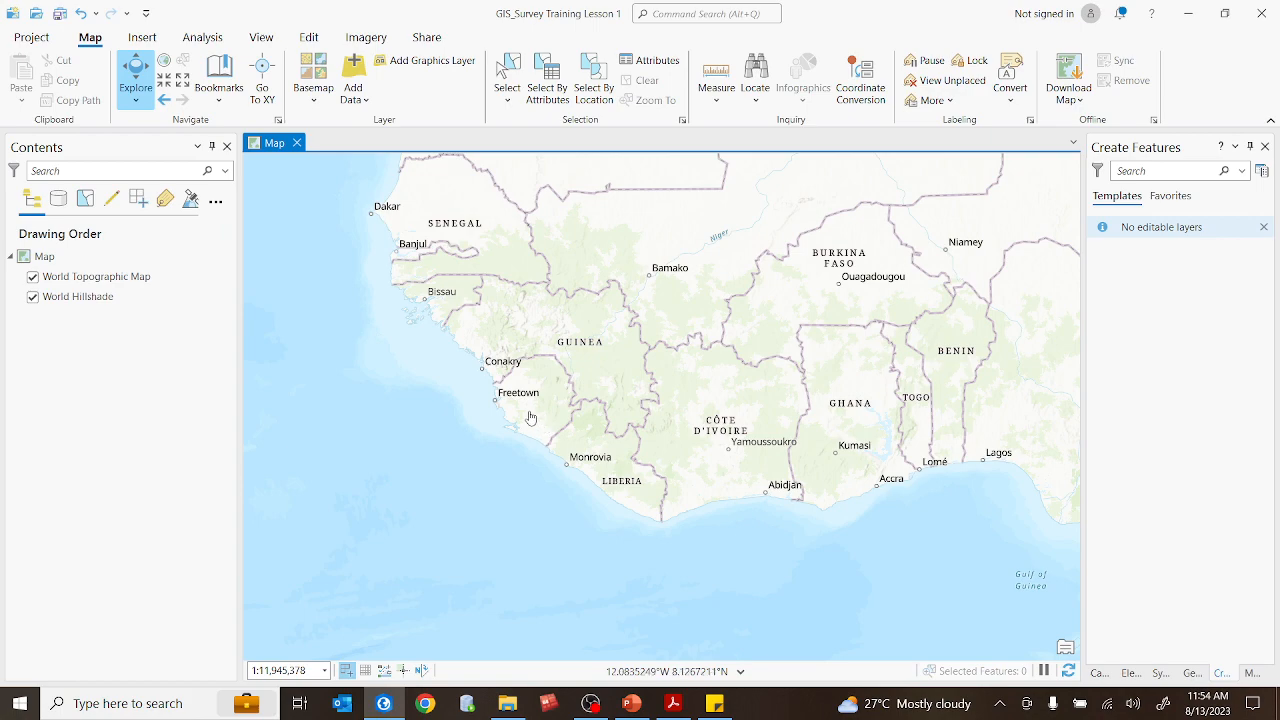
scroll(531, 418, "up", 5)
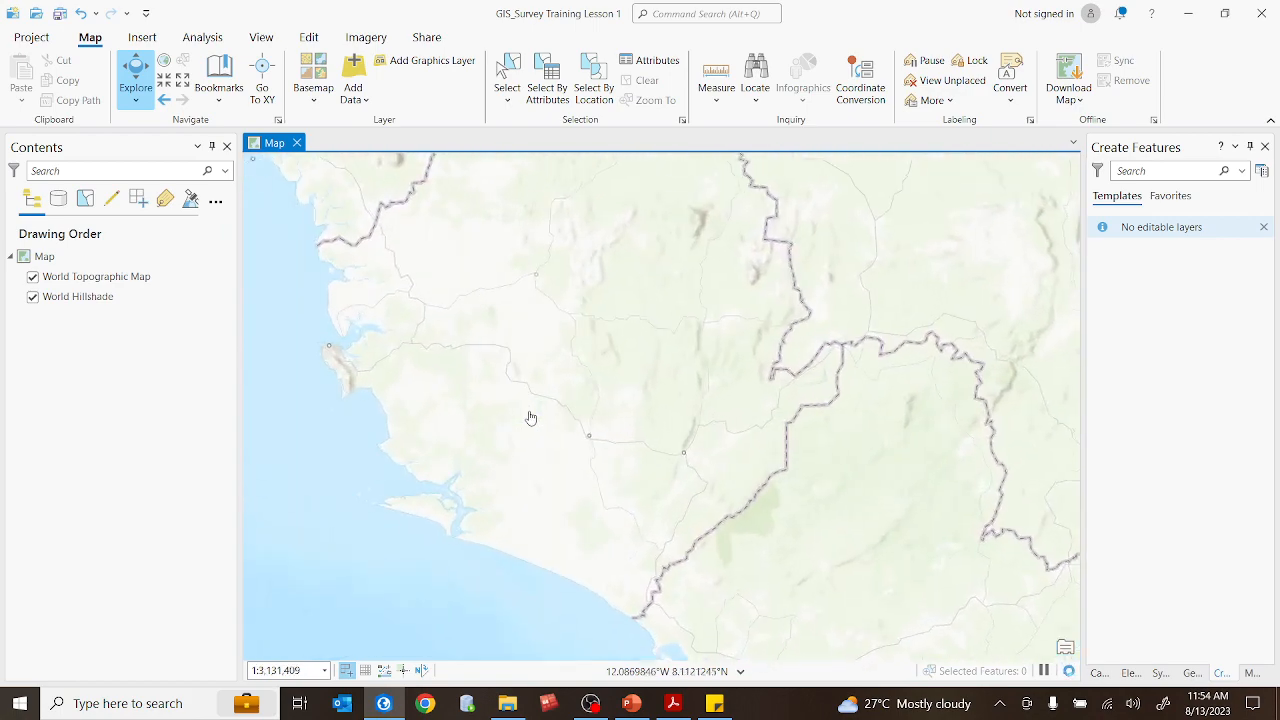
scroll(590, 475, "down", 3)
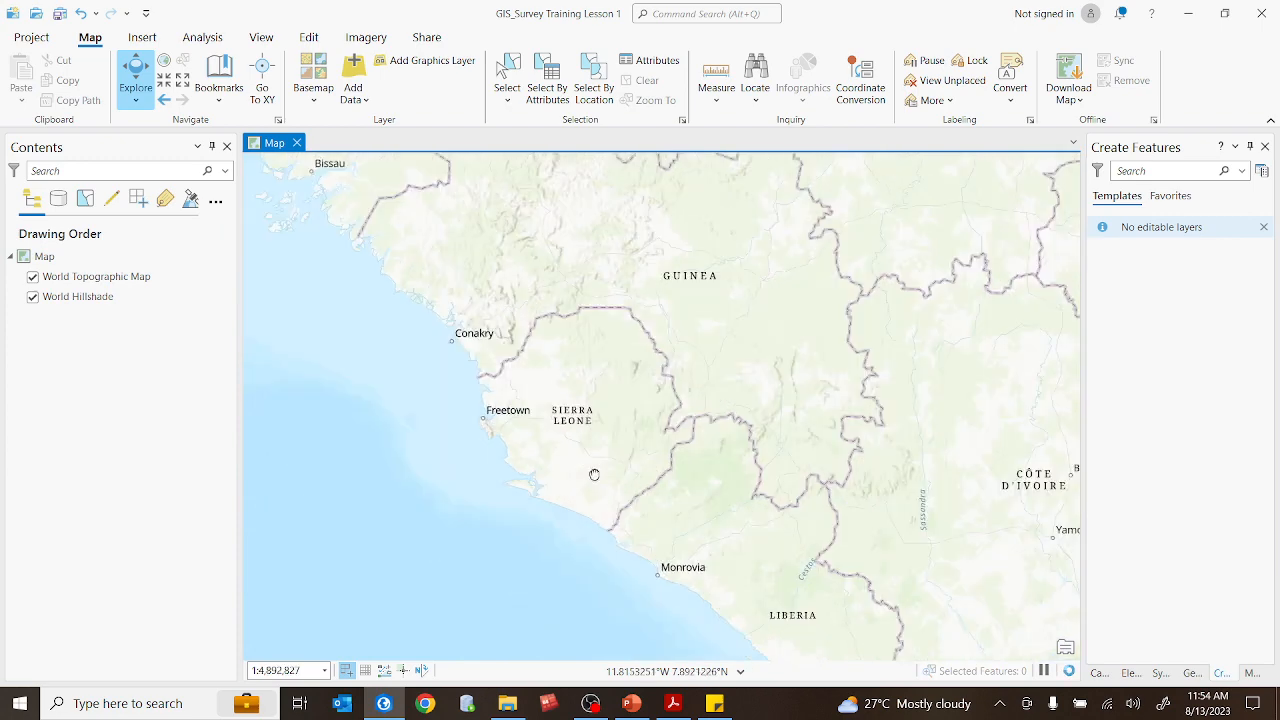
scroll(606, 503, "up", 1)
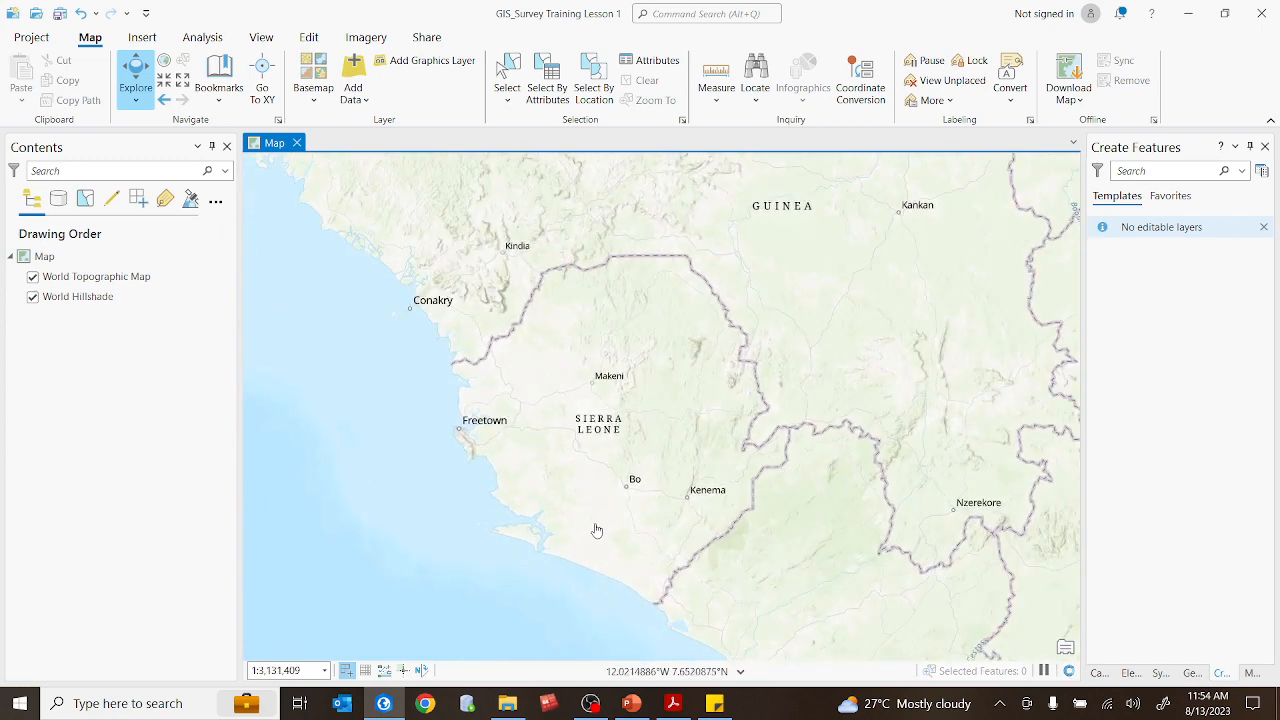
scroll(593, 518, "up", 1)
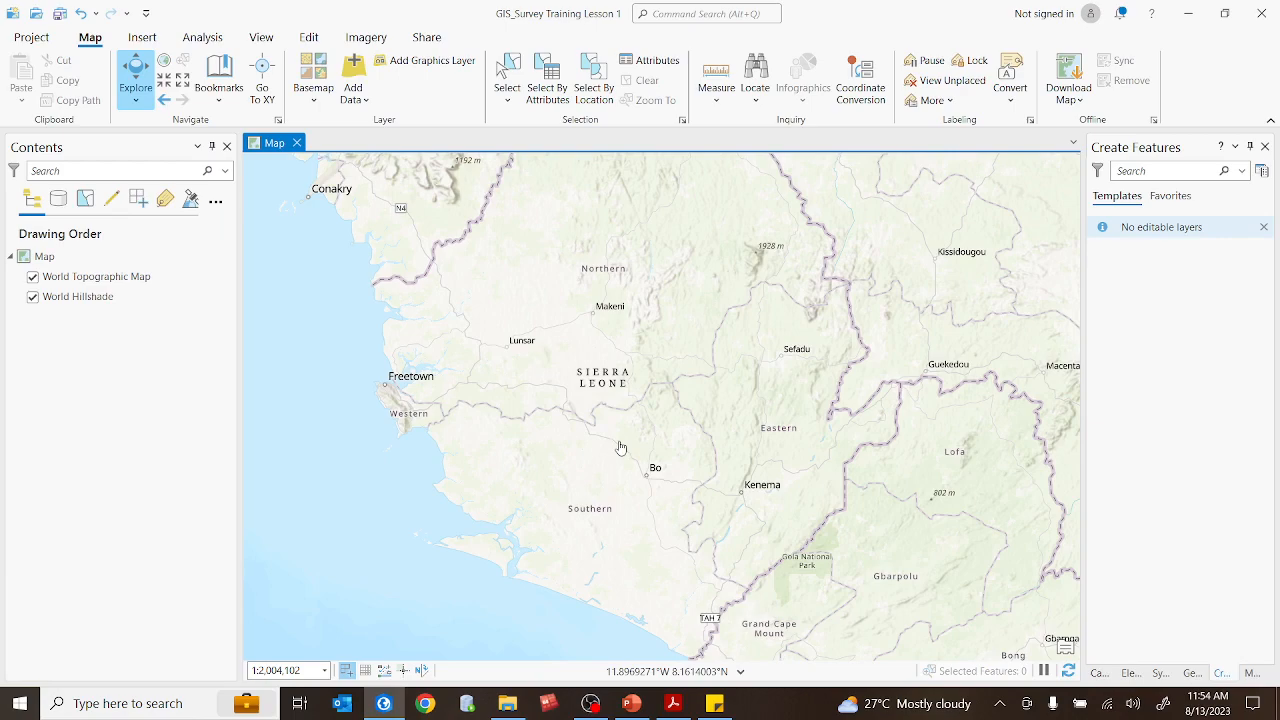
Explore the map by zooming out to West Africa and back in, and frame all of Sierra Leone at 1:3,131,409
scroll(620, 448, "down", 3)
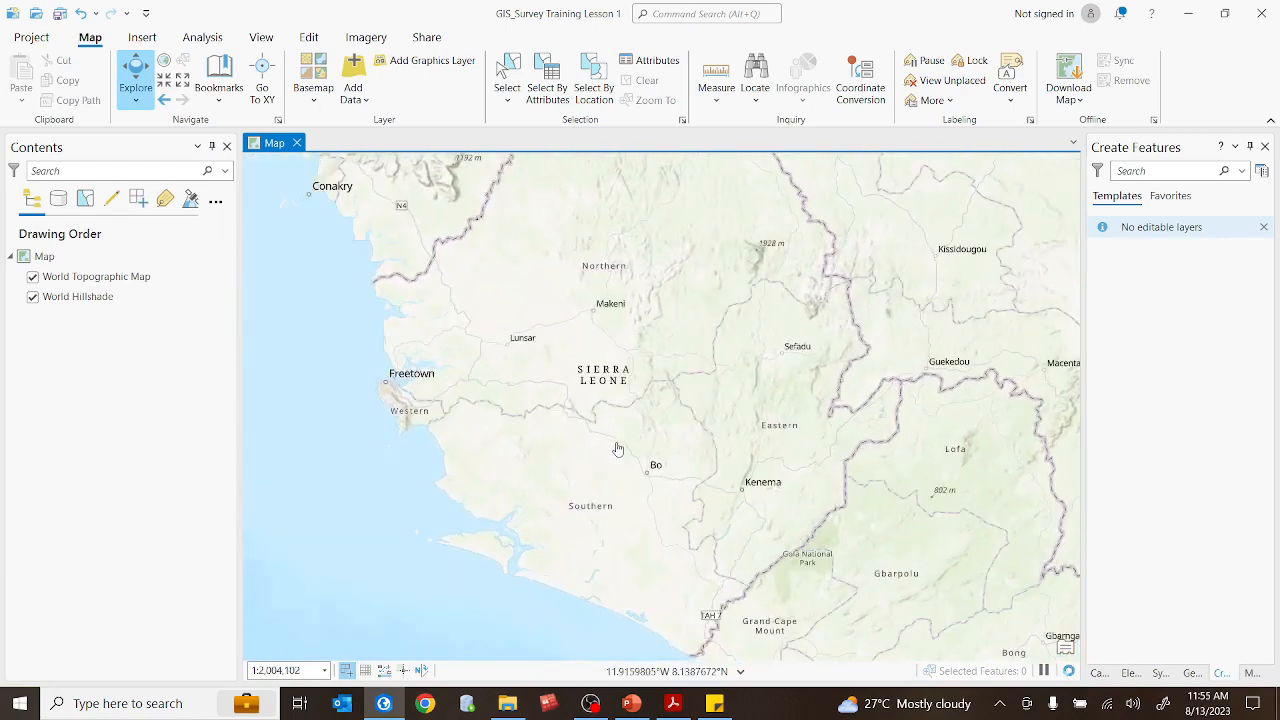
scroll(618, 446, "up", 2)
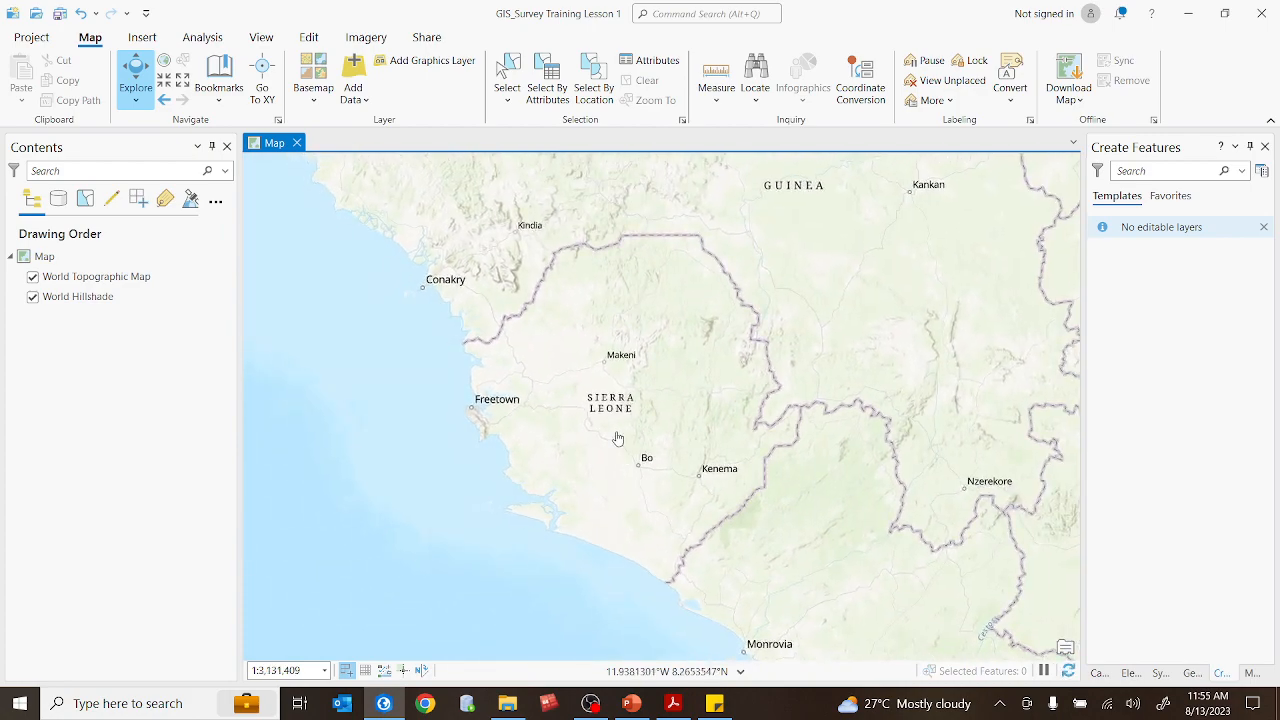
scroll(618, 438, "down", 1)
scroll(618, 438, "up", 1)
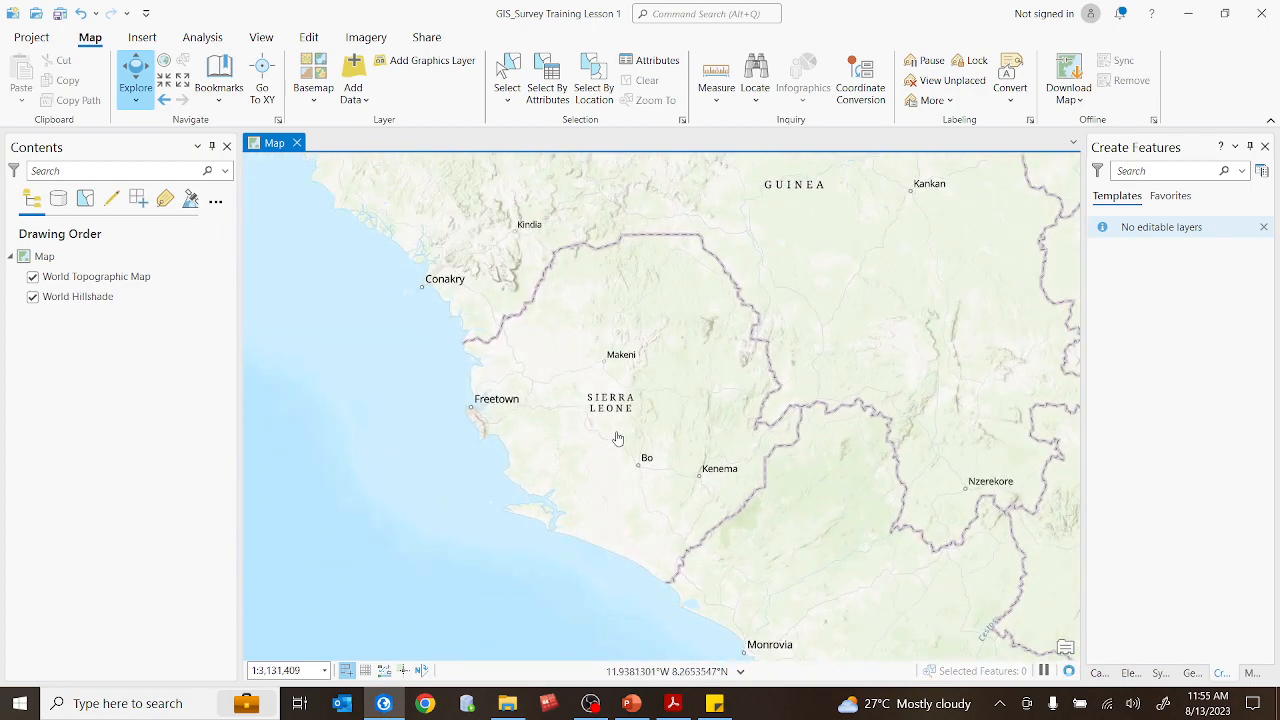
scroll(618, 438, "down", 7)
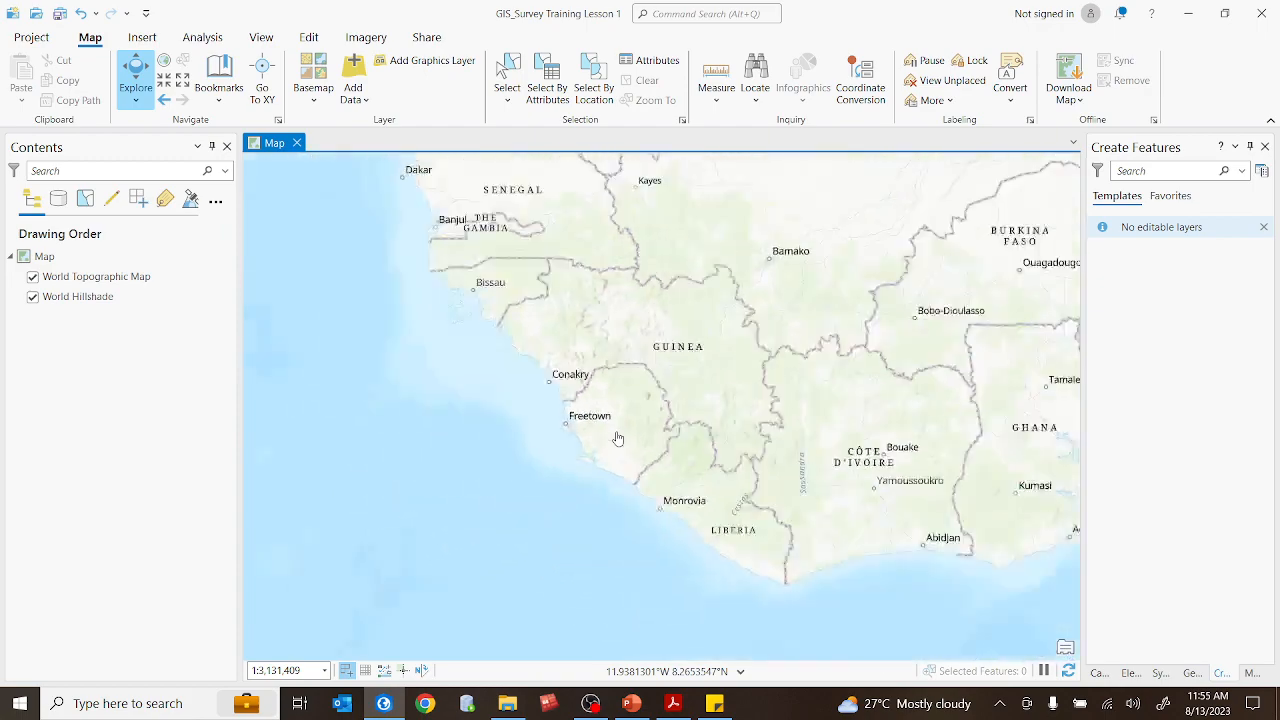
scroll(618, 436, "up", 2)
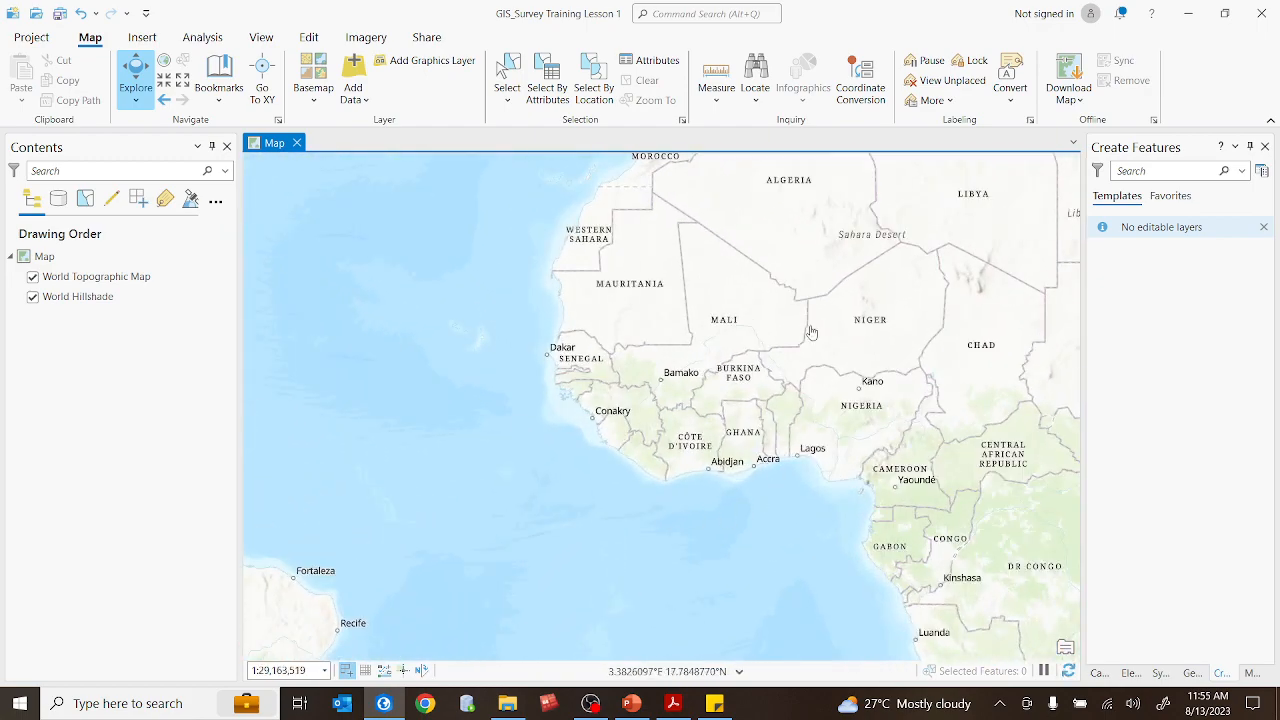
scroll(622, 412, "up", 2)
scroll(655, 447, "up", 3)
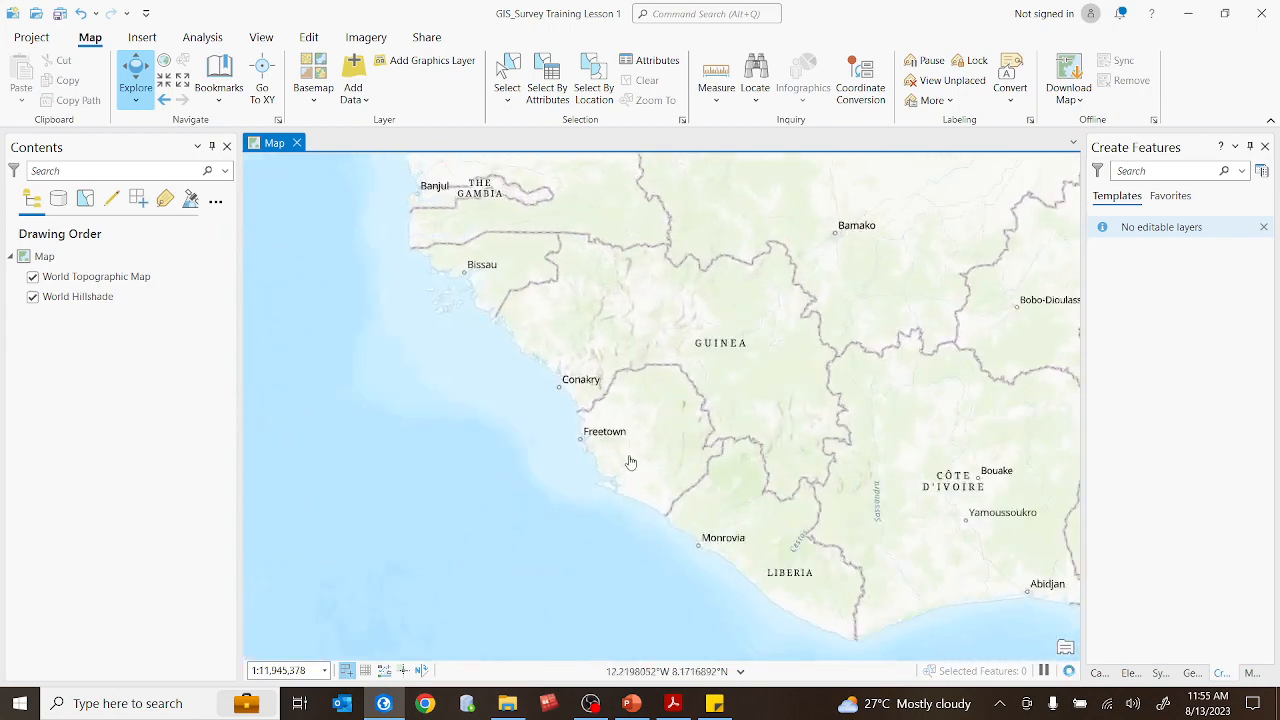
scroll(657, 466, "up", 1)
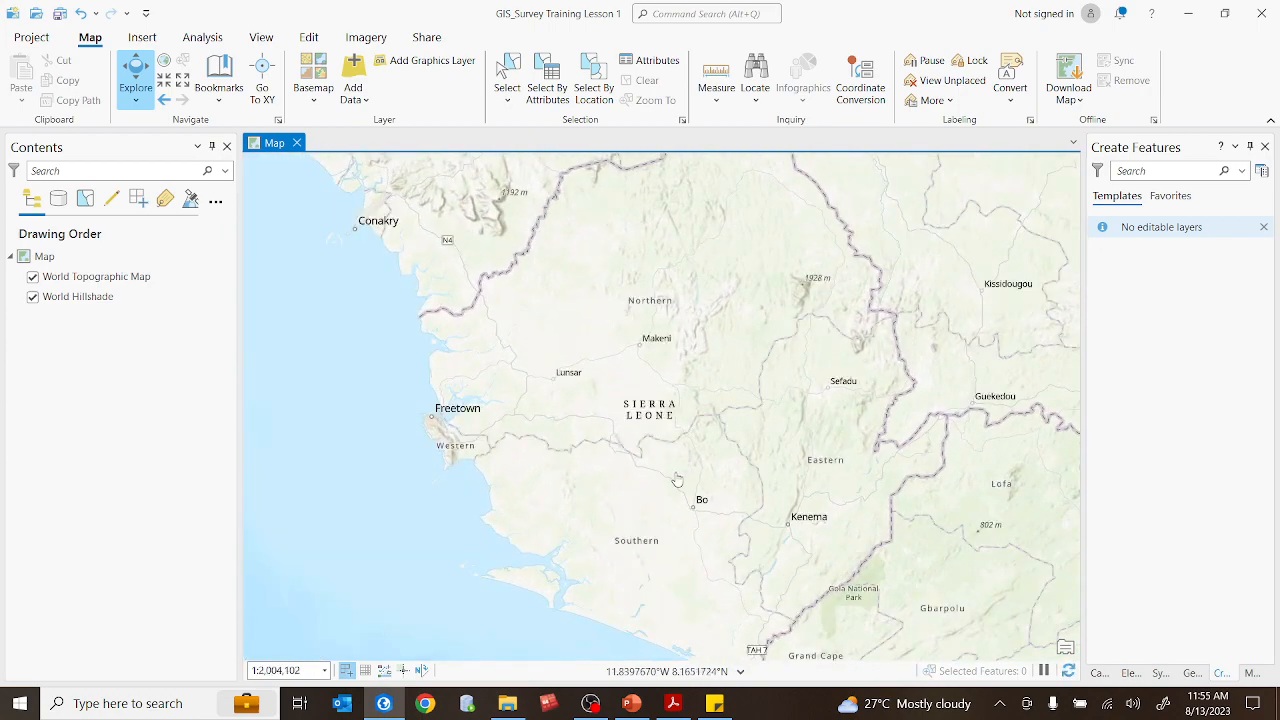
scroll(678, 485, "down", 1)
left_click_drag(652, 467, 621, 436)
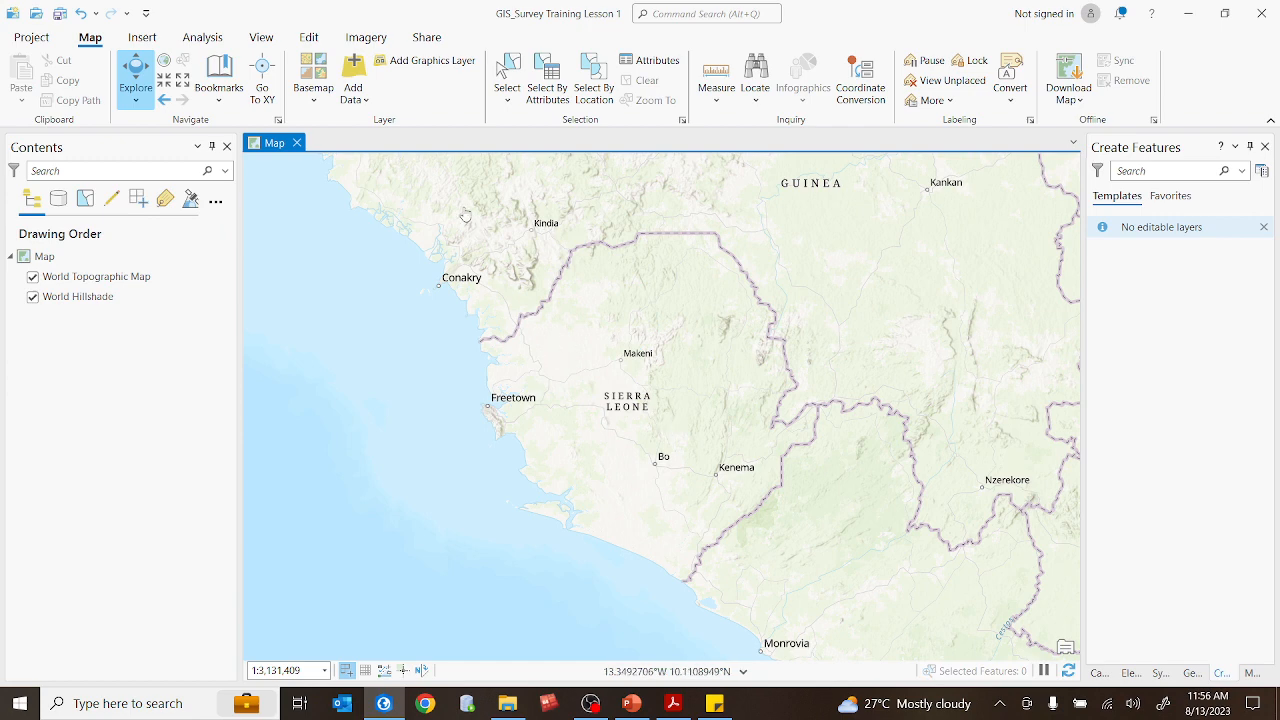
Review the kinds of data that can be added to the map and look at the project's data locations
left_click(364, 102)
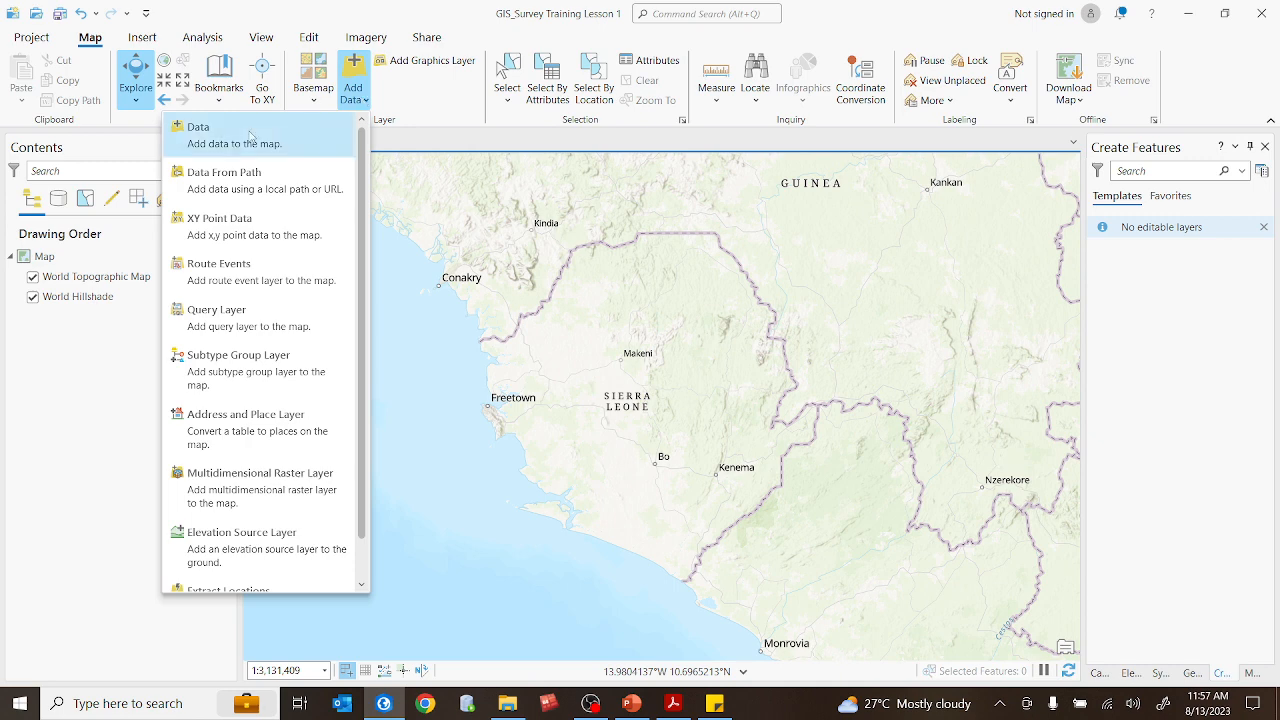
left_click(358, 98)
left_click(355, 72)
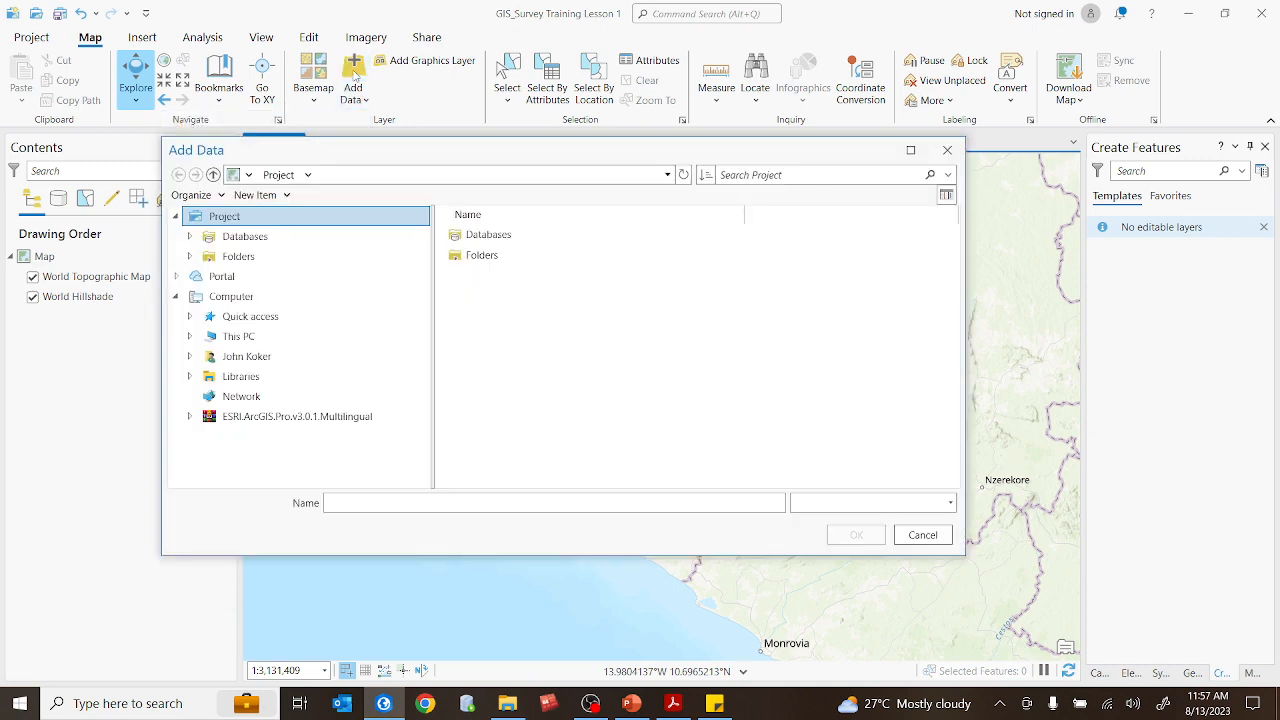
left_click(948, 152)
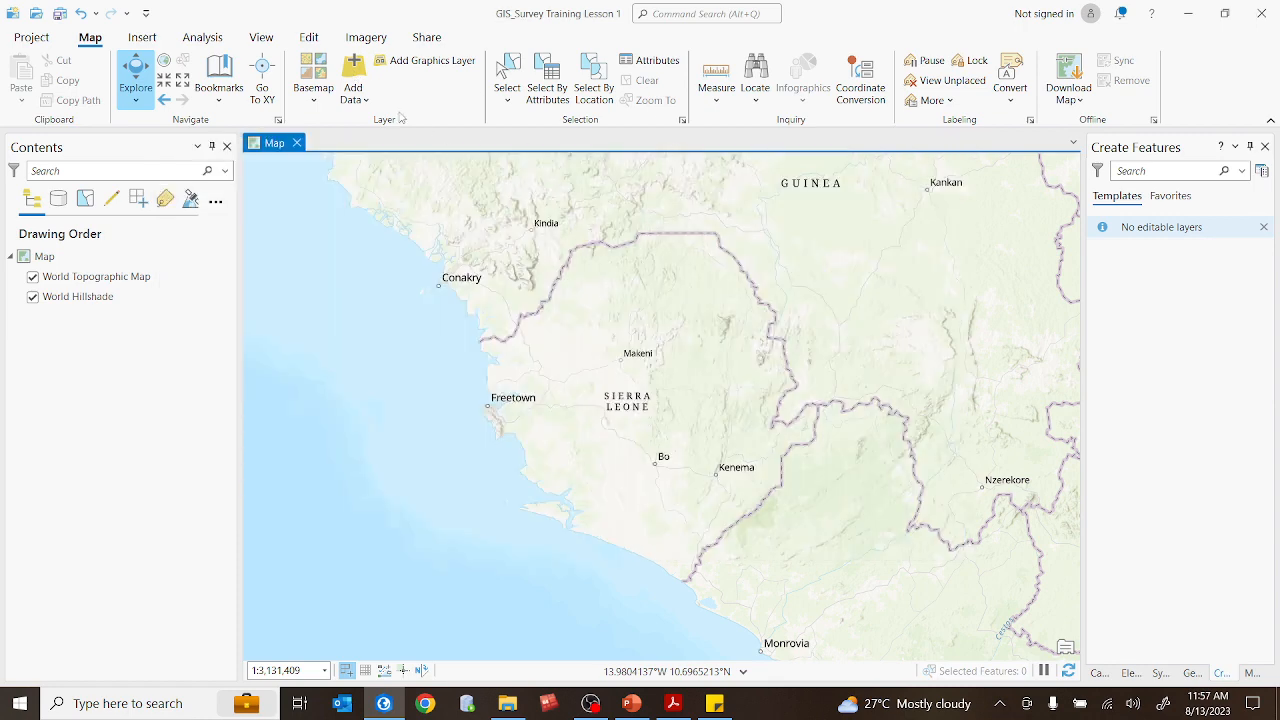
Browse the Survey 2023 folder on the C: drive for data to add, and leave without adding anything
left_click(364, 101)
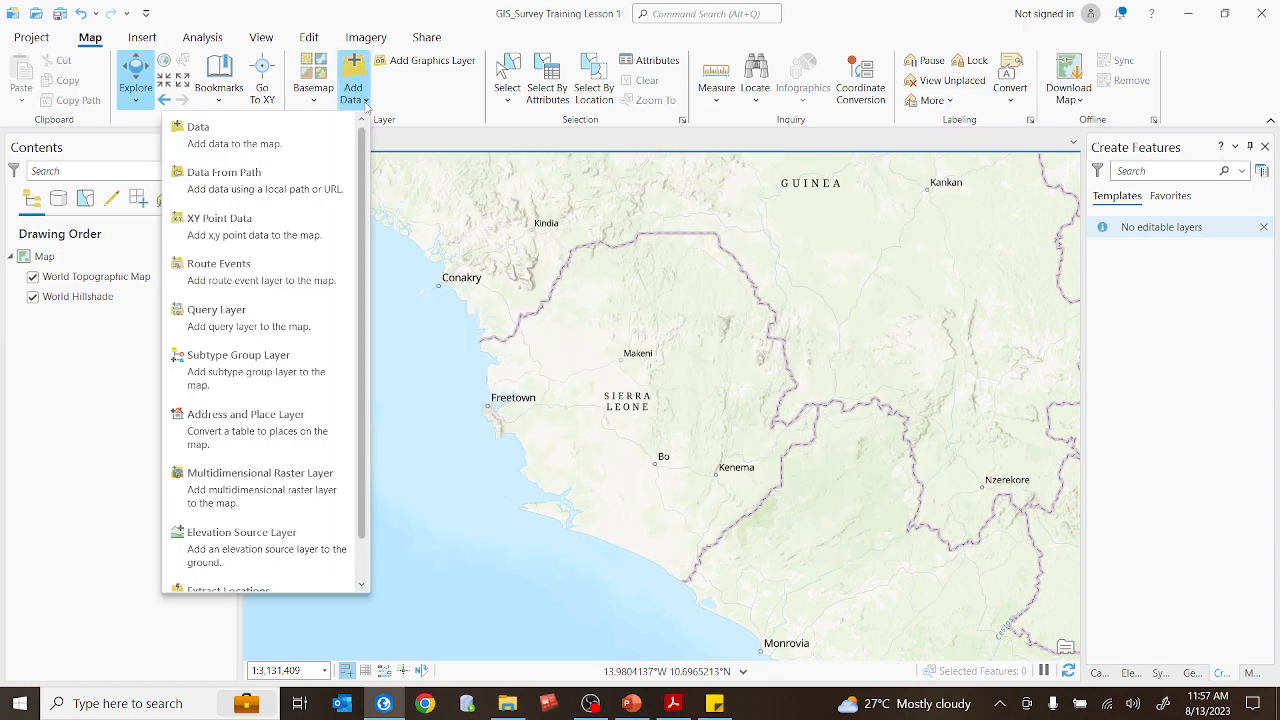
left_click(214, 136)
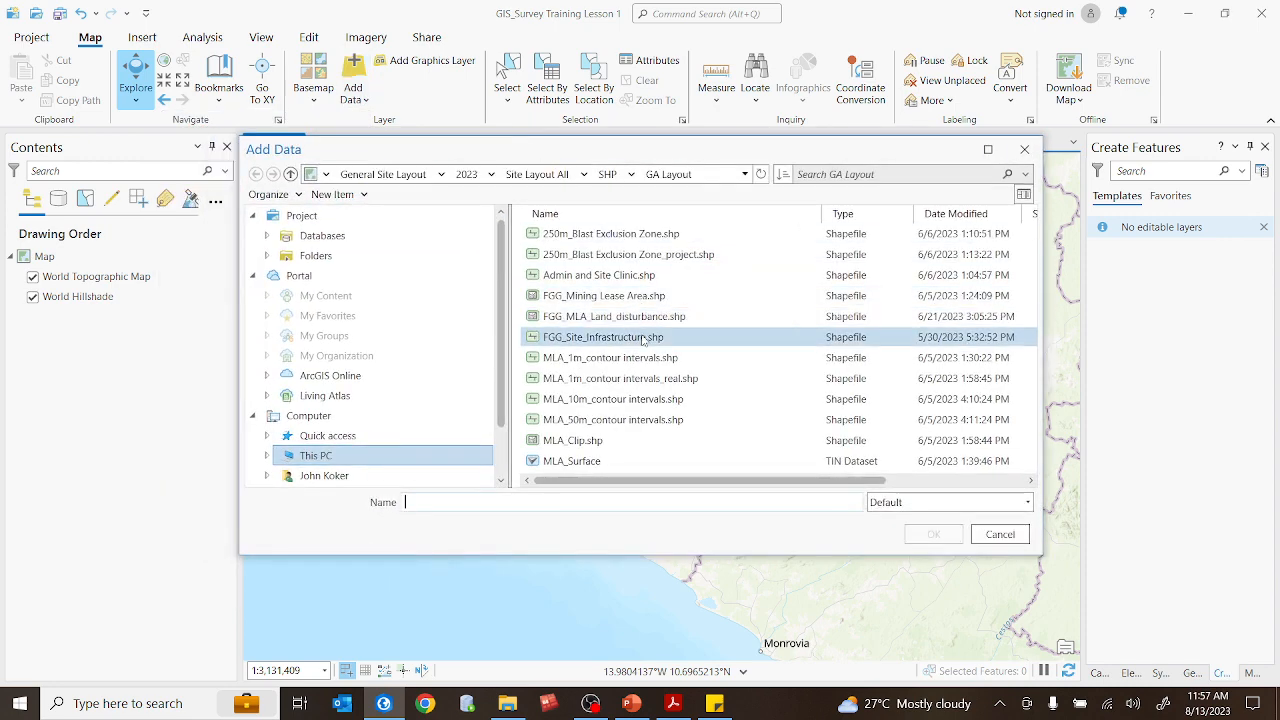
left_click(316, 455)
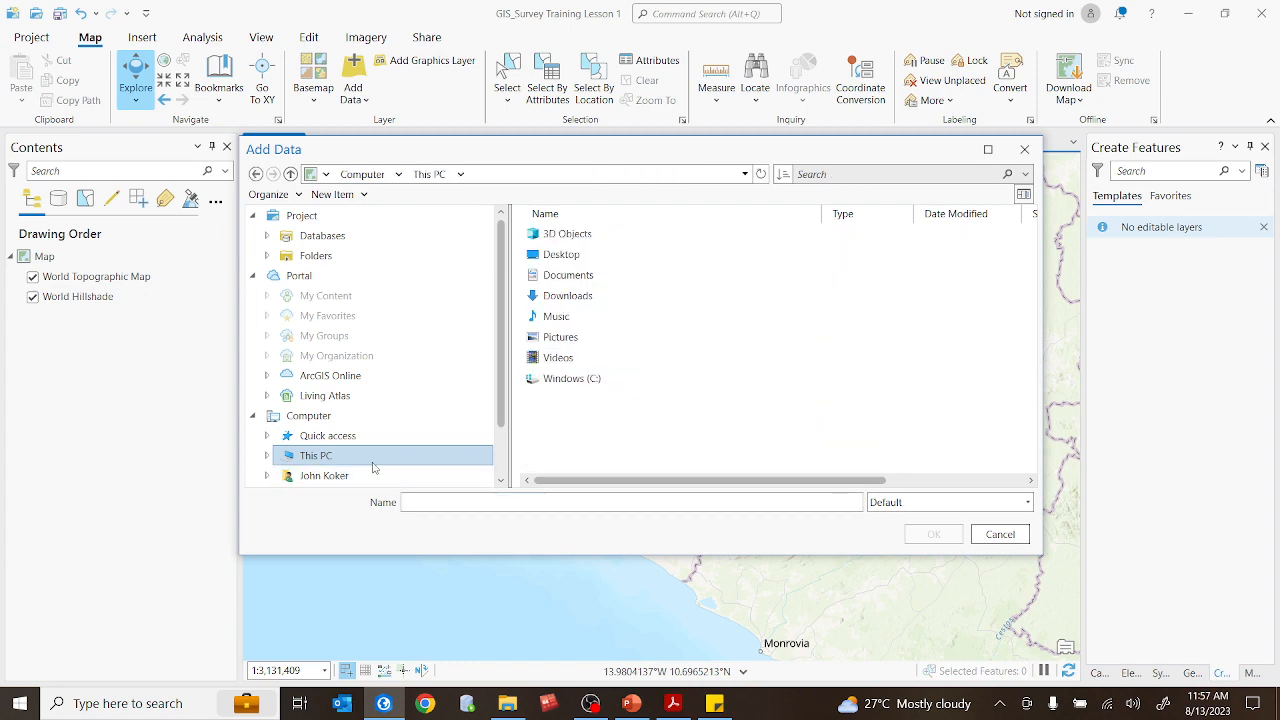
left_click(575, 388)
double_click(575, 382)
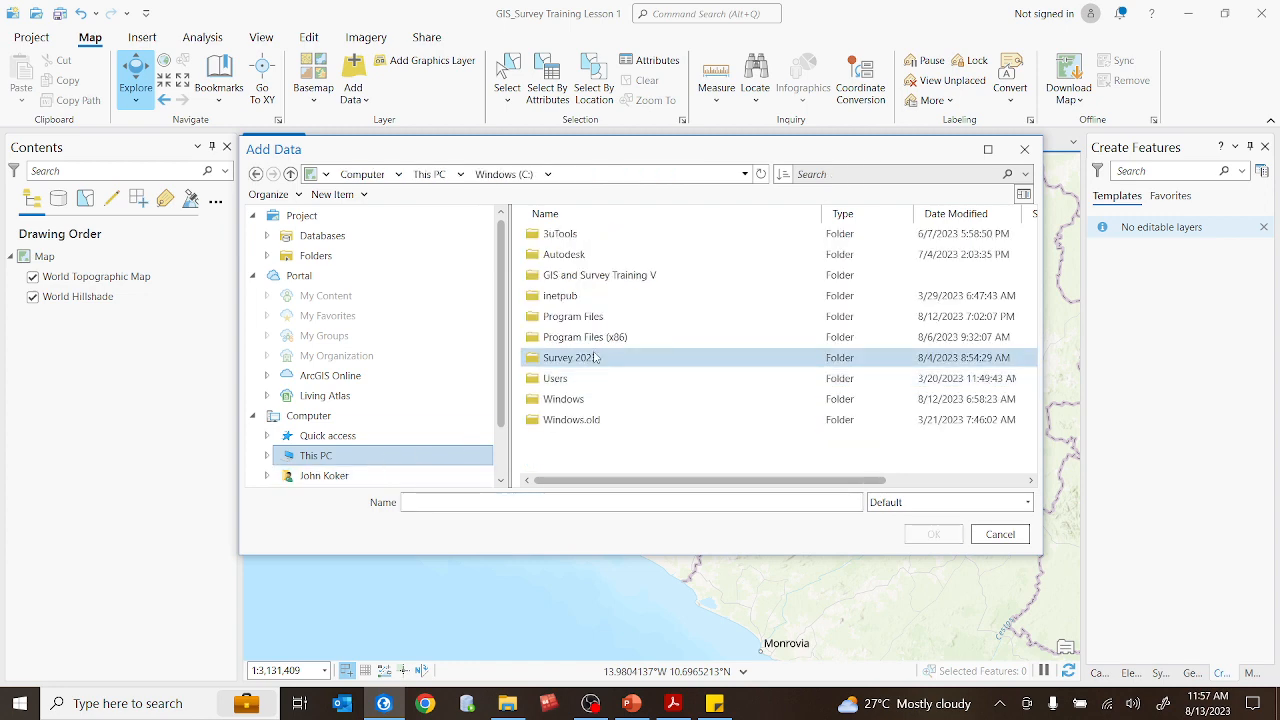
double_click(575, 272)
scroll(632, 360, "down", 5)
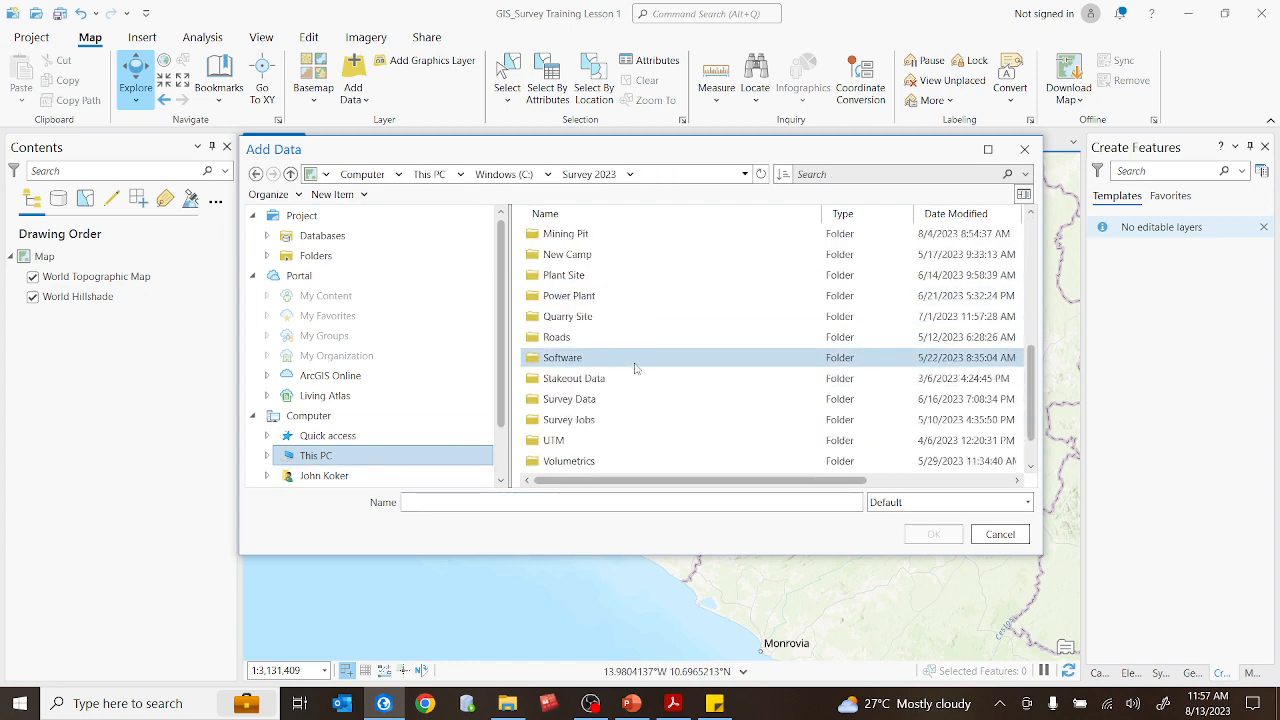
scroll(634, 366, "up", 4)
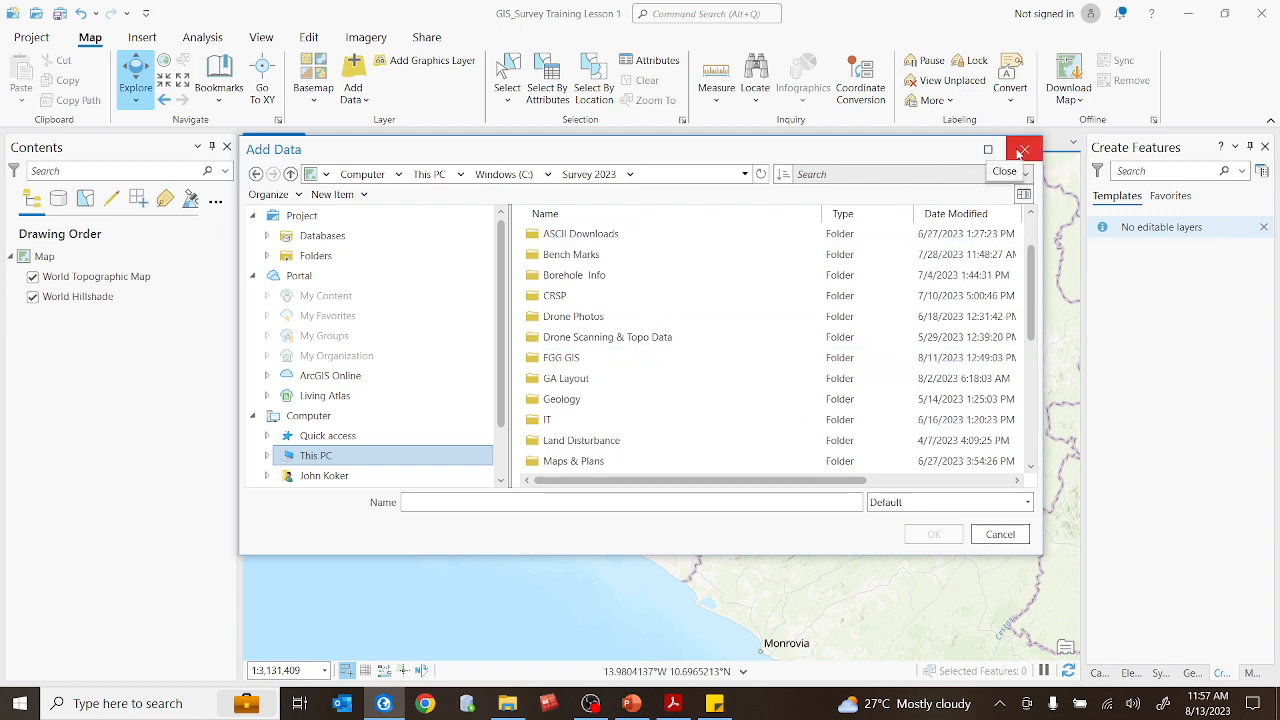
left_click(1021, 152)
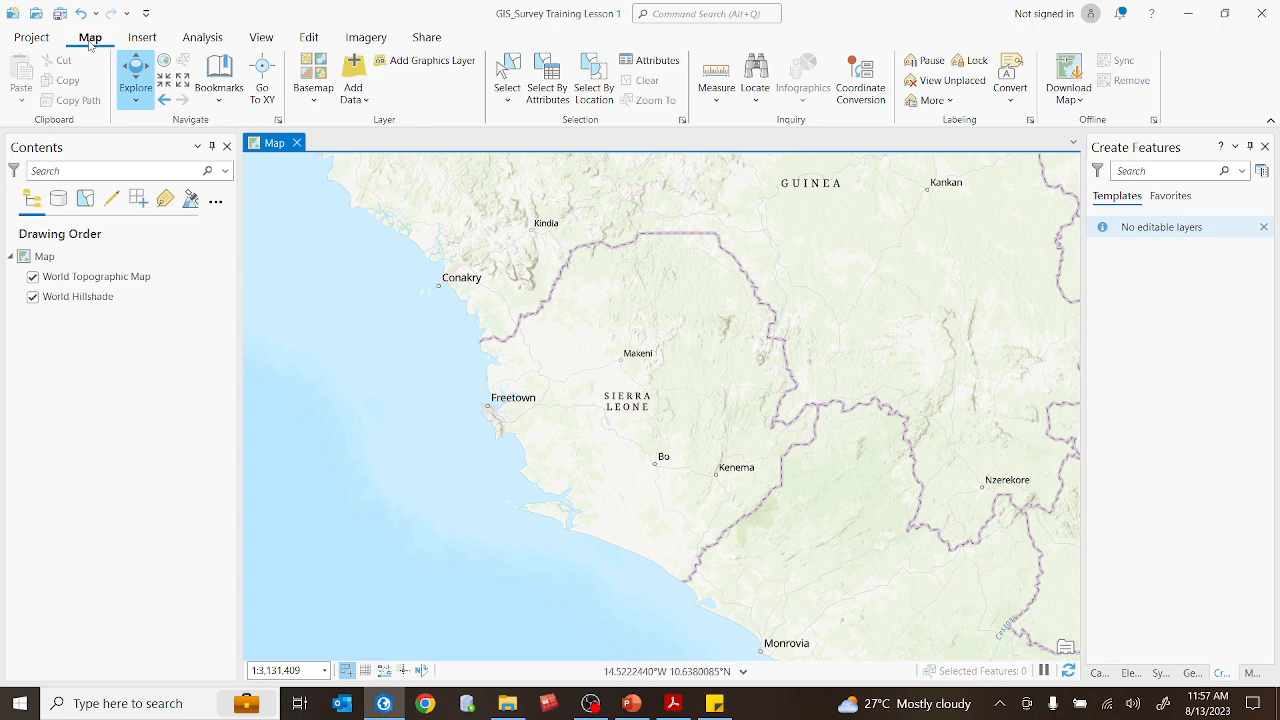
Look through the available basemaps and change the map's basemap to Imagery
left_click(318, 95)
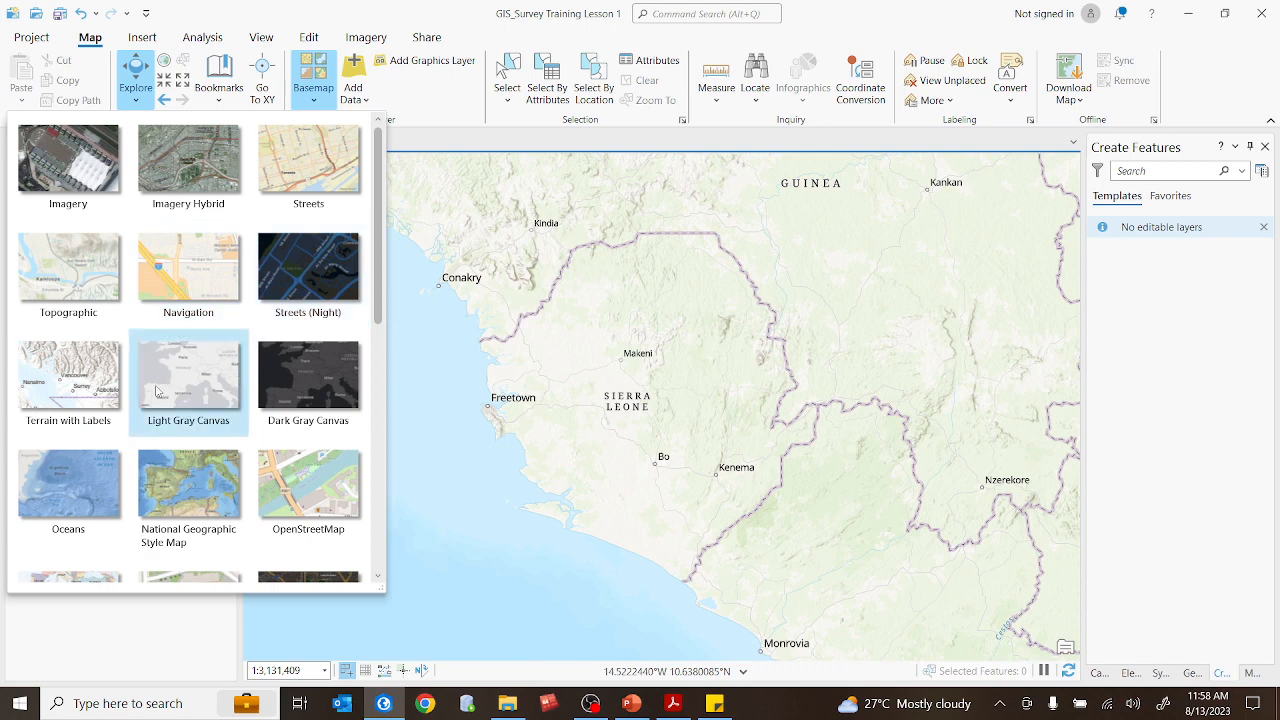
scroll(155, 400, "down", 2)
scroll(155, 415, "down", 4)
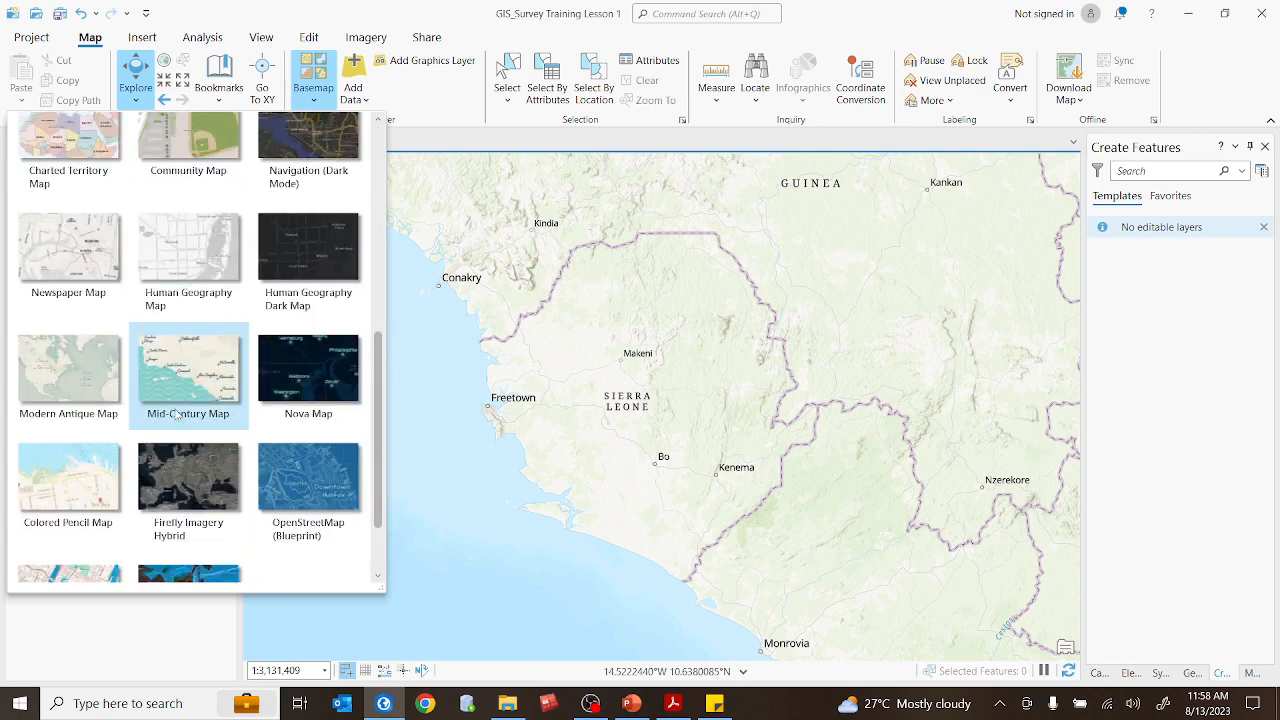
scroll(180, 405, "up", 6)
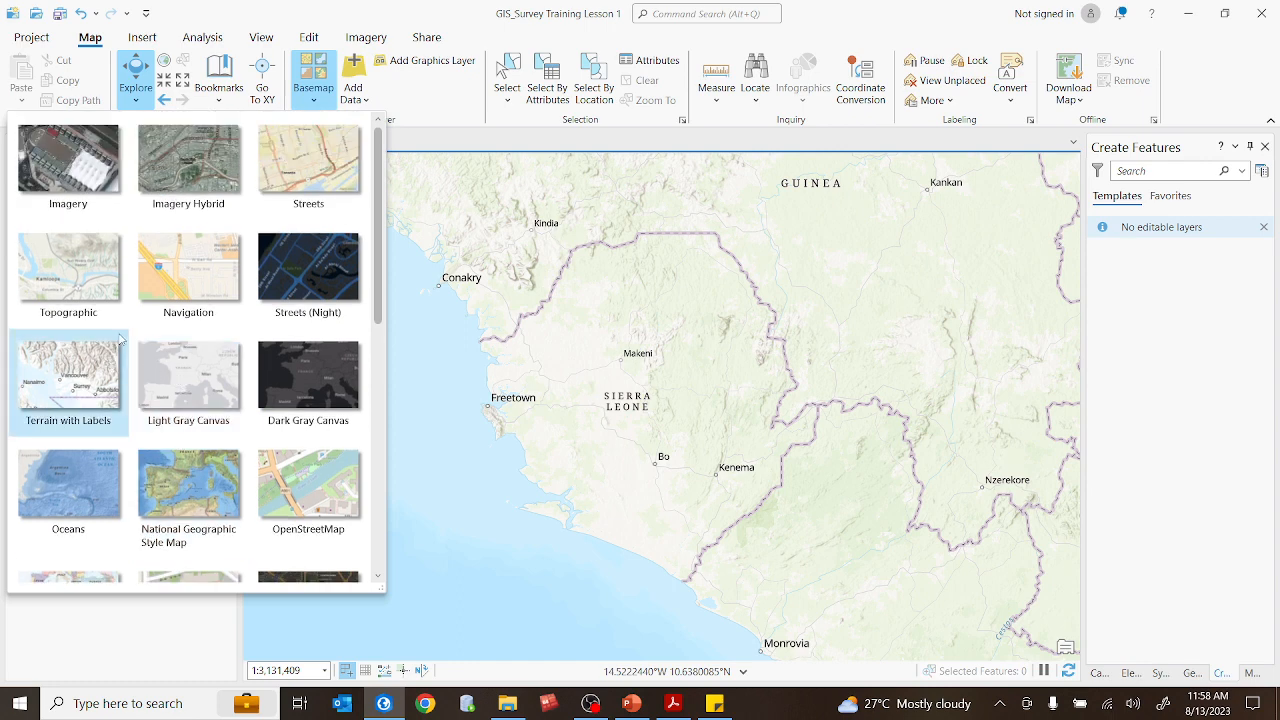
left_click(70, 180)
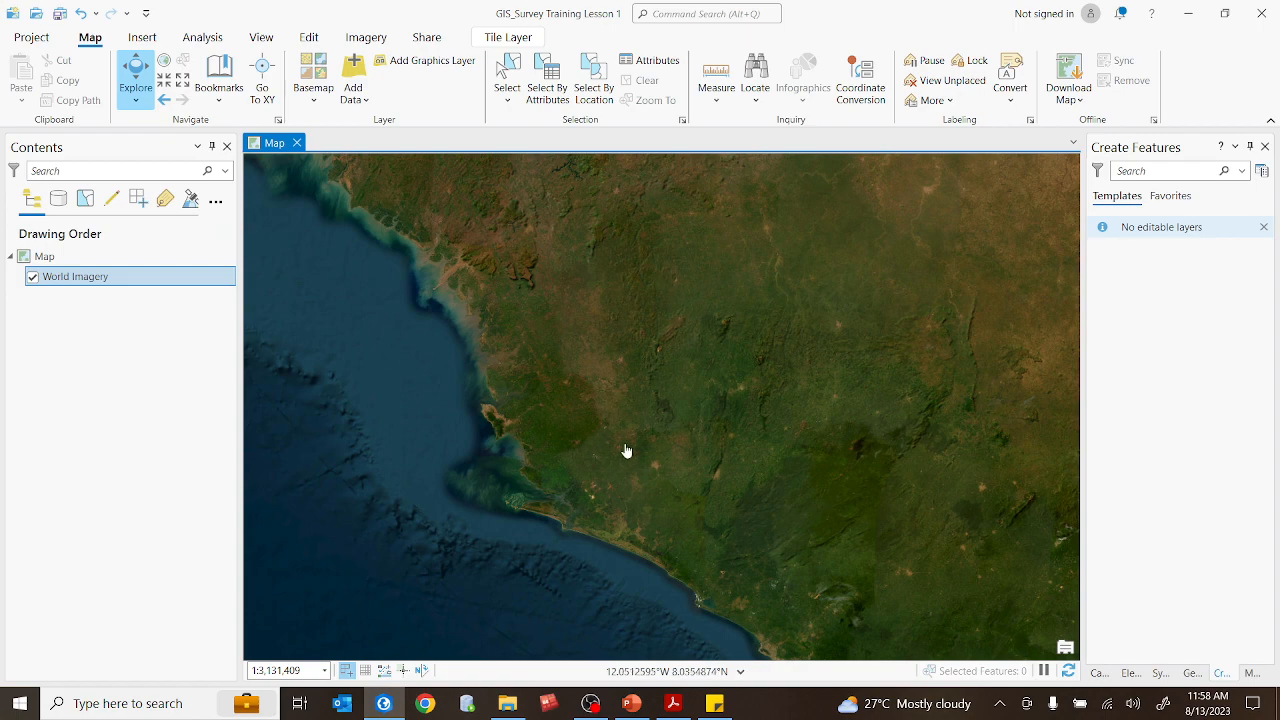
Zoom the satellite imagery in to the mining area inland of Sierra Leone's southern coast at 1:88,141
scroll(614, 506, "up", 5)
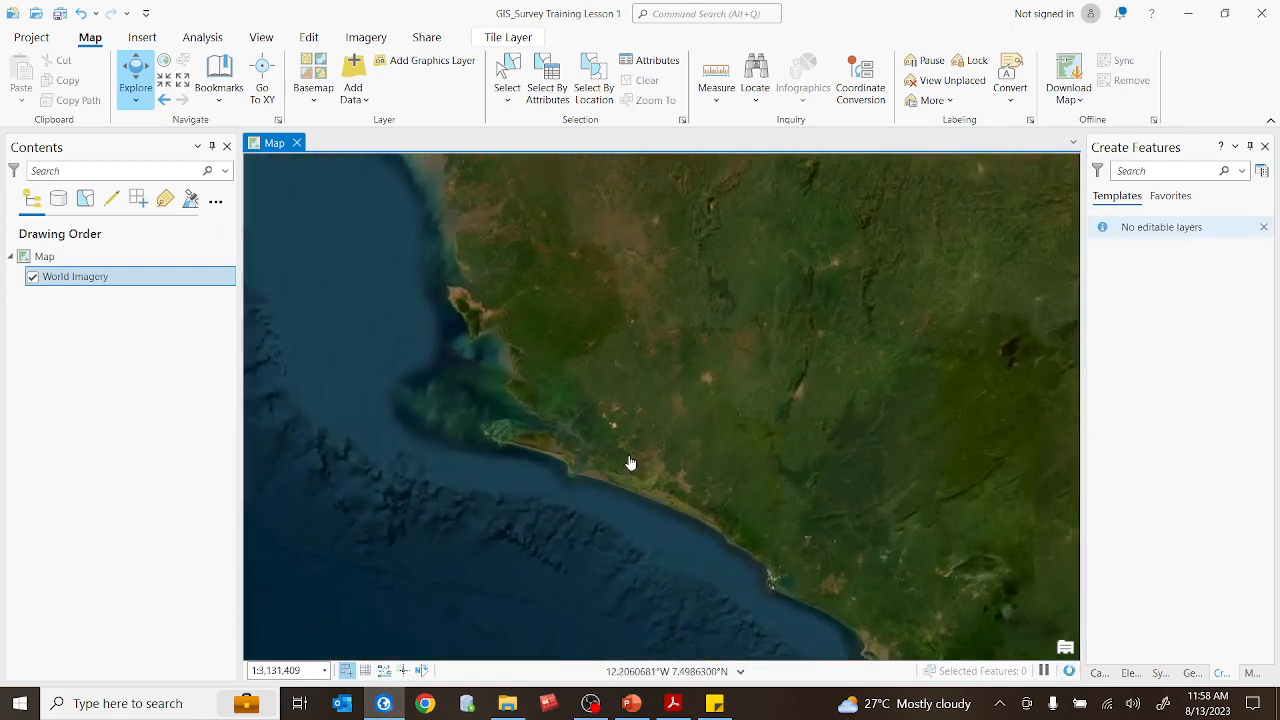
scroll(629, 463, "up", 2)
scroll(660, 503, "up", 3)
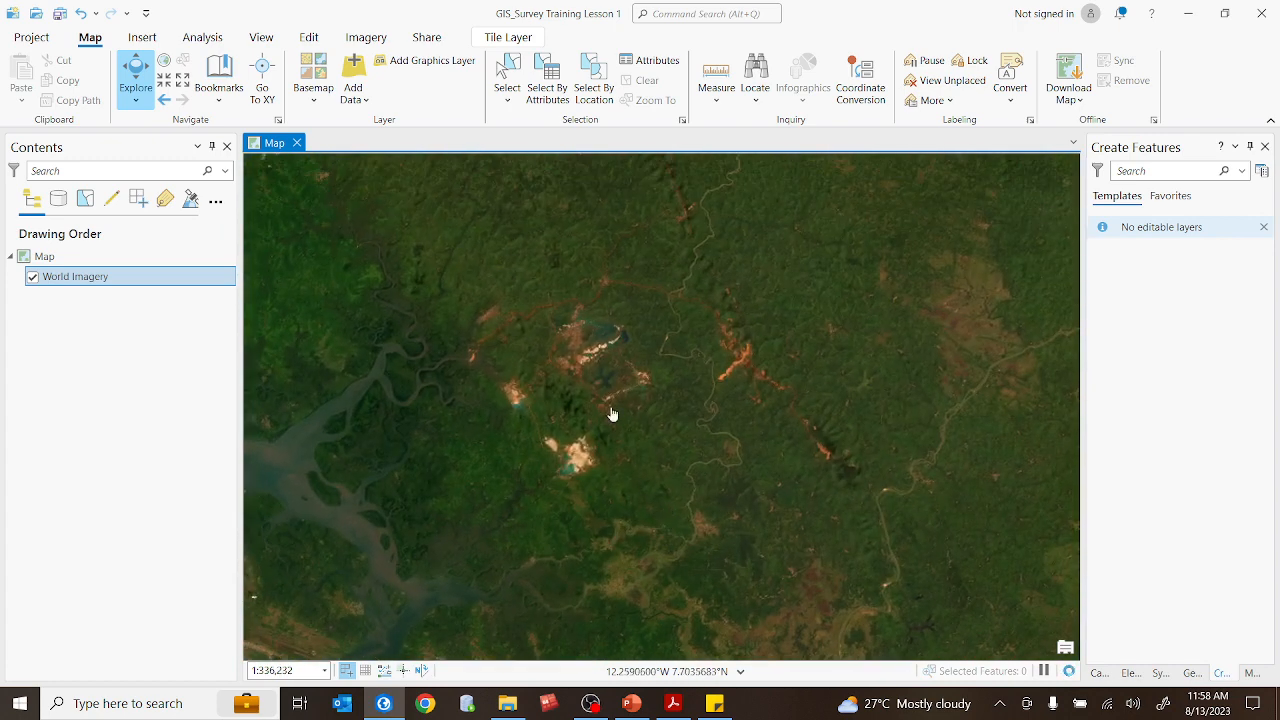
scroll(645, 430, "down", 6)
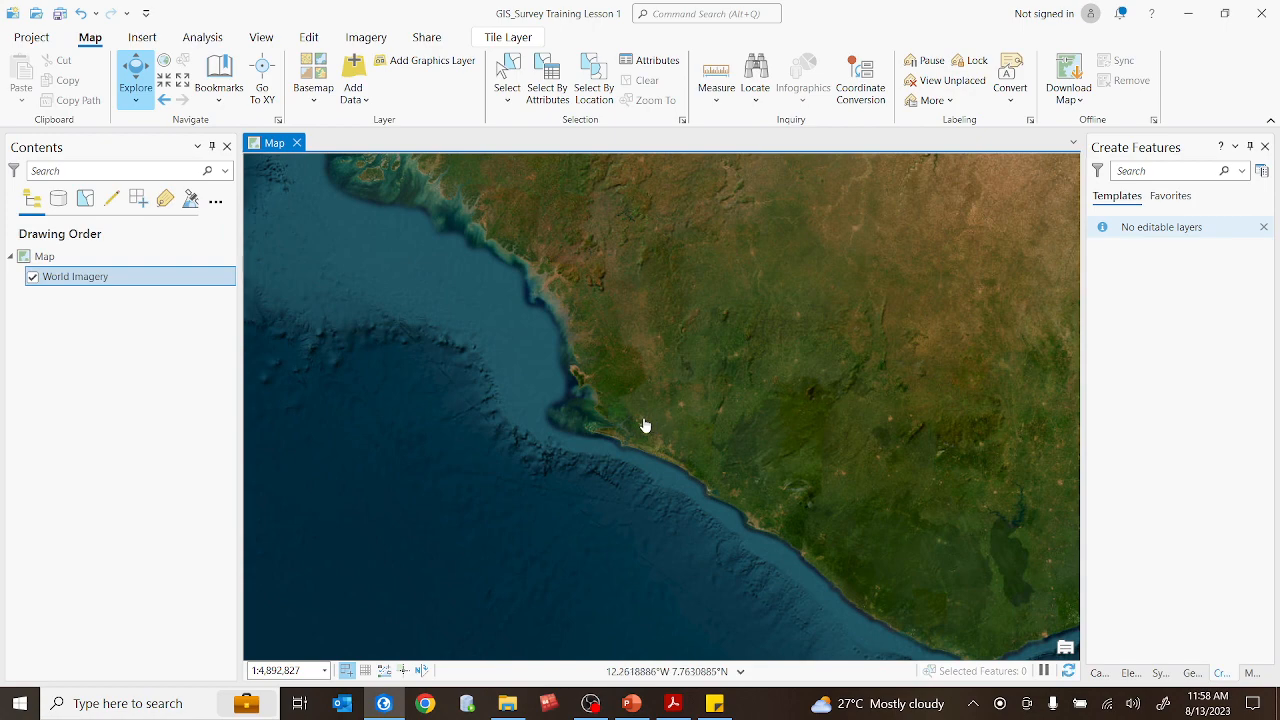
scroll(645, 426, "up", 5)
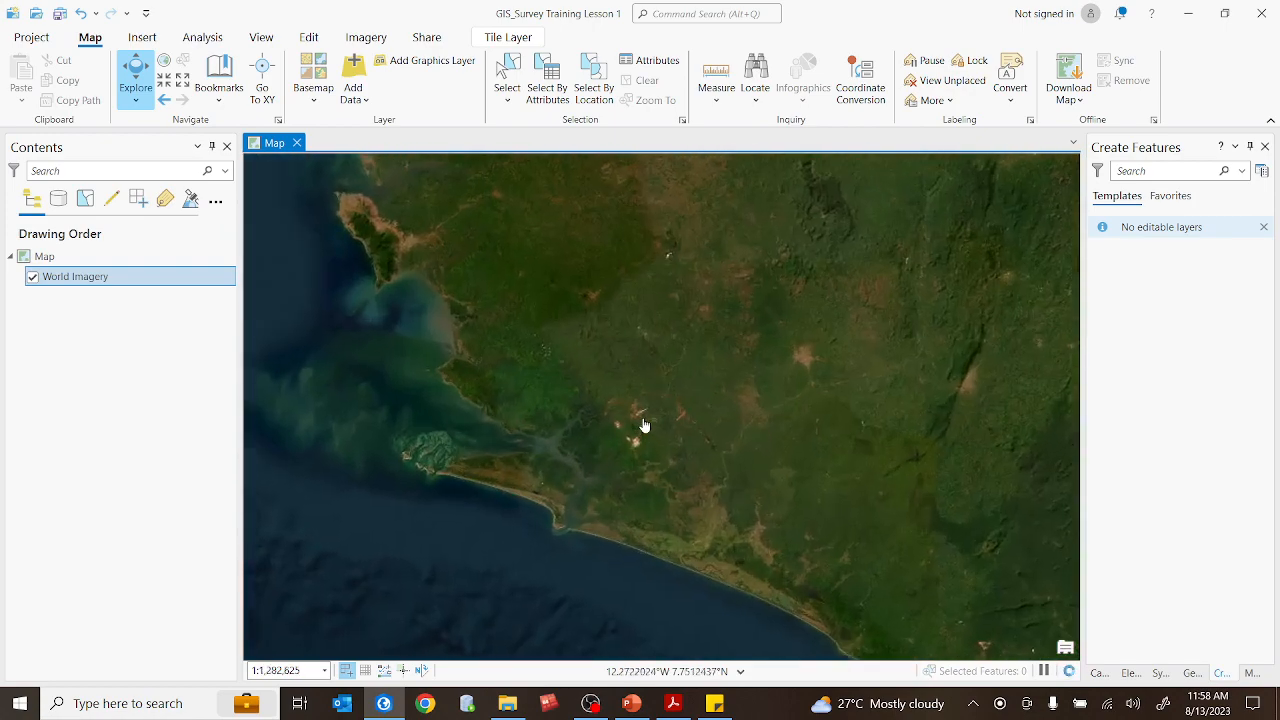
scroll(645, 426, "up", 3)
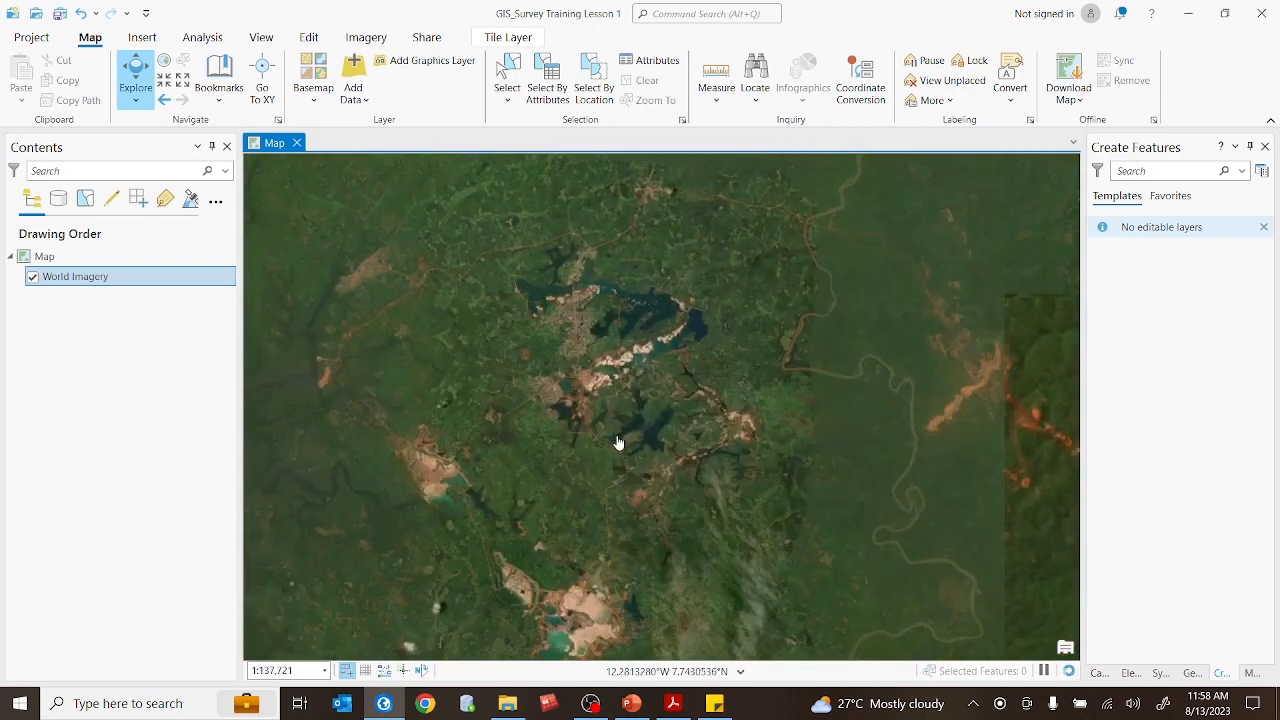
left_click_drag(617, 443, 674, 400)
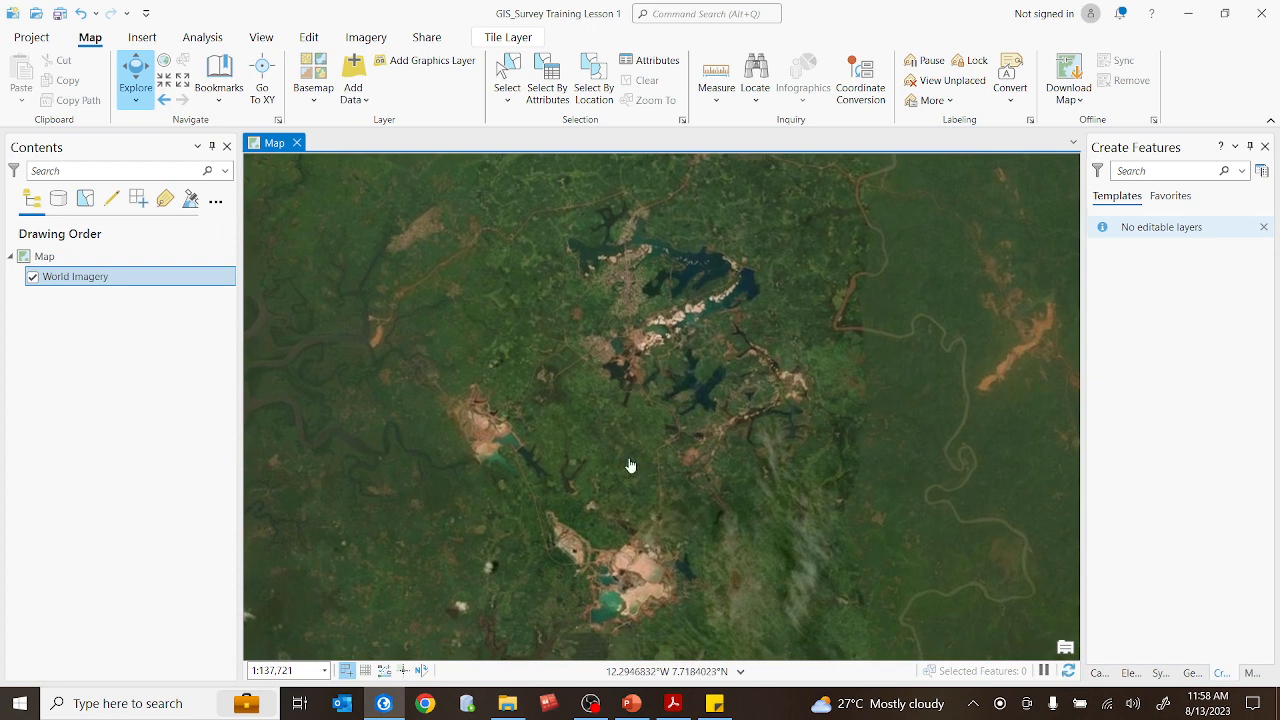
left_click_drag(628, 443, 642, 436)
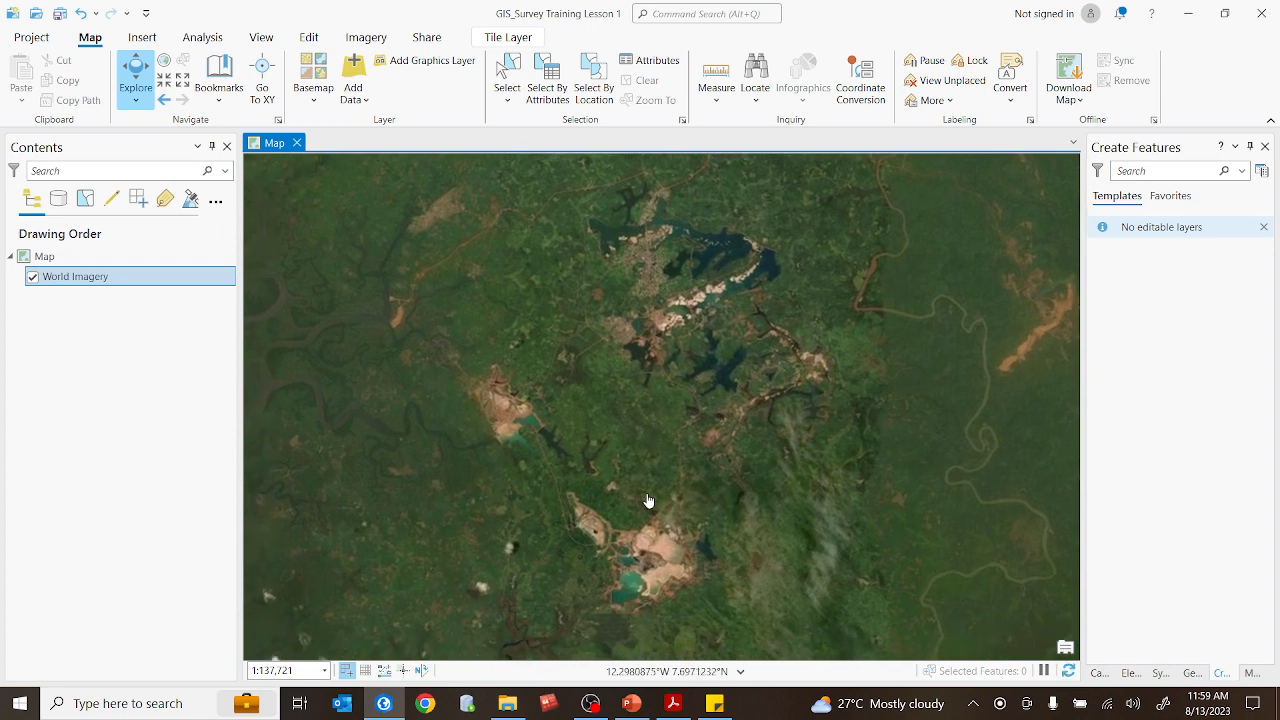
scroll(649, 503, "up", 2)
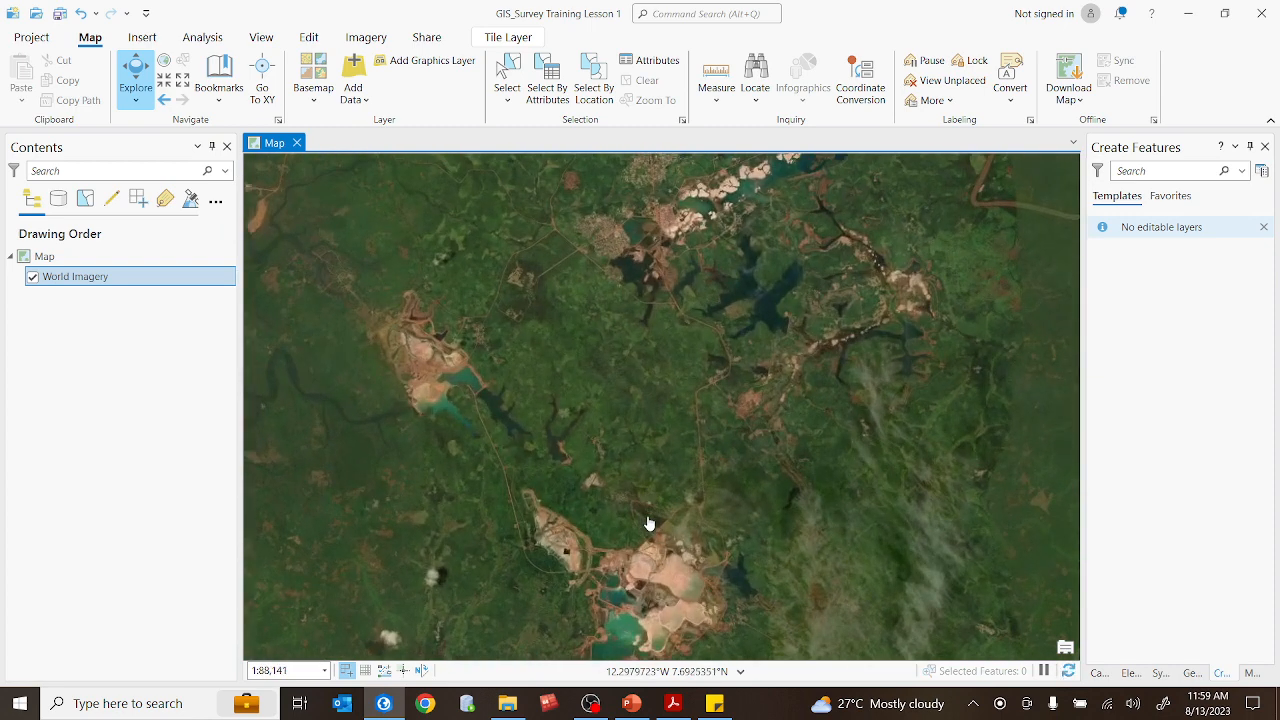
Examine the mine pits and turquoise ponds at 1:36,103, bringing the whole mine site into view
left_click_drag(649, 523, 702, 486)
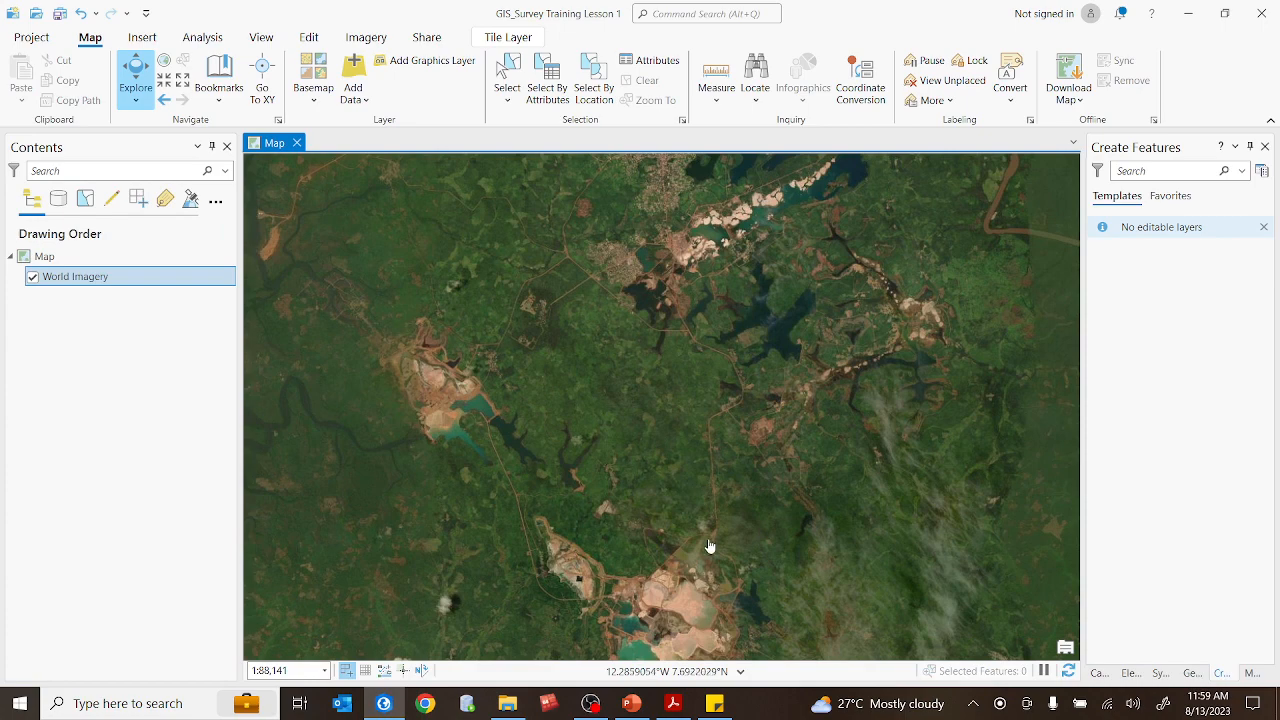
mouse_move(706, 543)
left_mouse_down()
mouse_move(720, 360)
mouse_move(690, 467)
mouse_move(732, 437)
mouse_move(742, 477)
left_mouse_up()
scroll(689, 467, "up", 2)
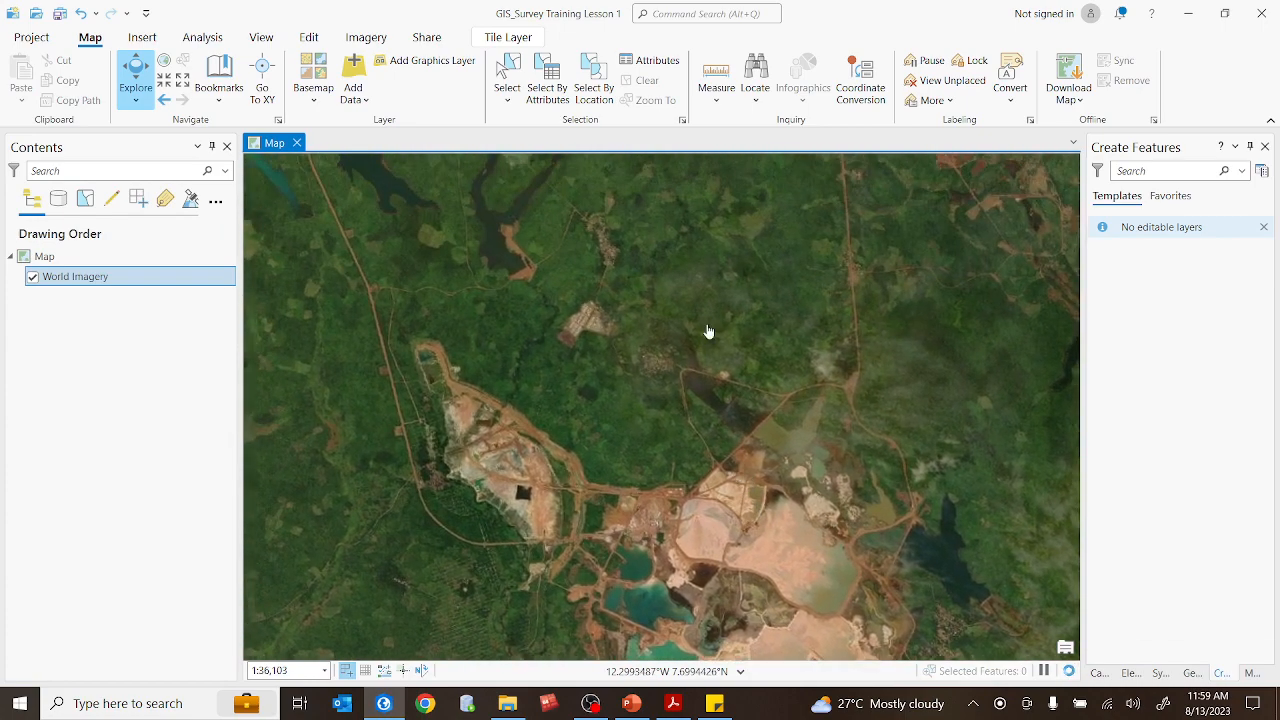
left_click_drag(709, 332, 729, 466)
mouse_move(759, 317)
left_mouse_down()
mouse_move(674, 514)
mouse_move(696, 483)
left_mouse_up()
mouse_move(782, 378)
left_mouse_down()
mouse_move(743, 543)
mouse_move(743, 306)
mouse_move(697, 460)
left_mouse_up()
left_click_drag(691, 513, 763, 314)
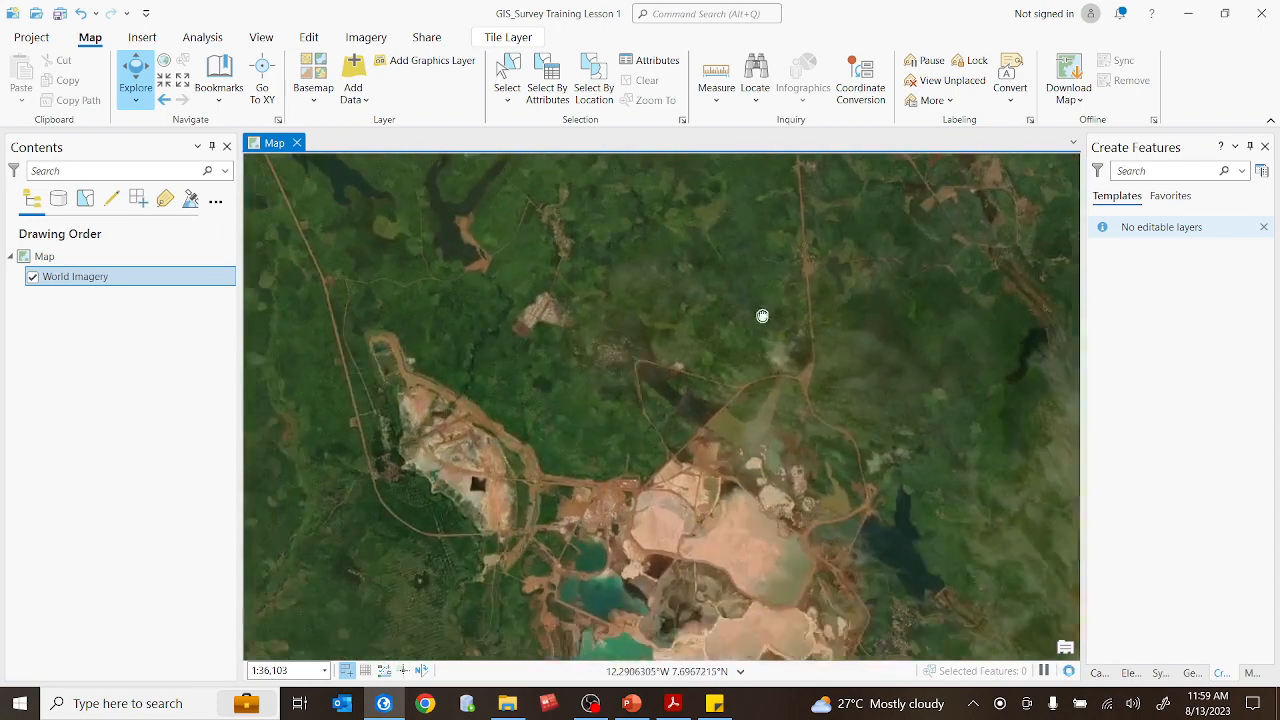
left_click_drag(703, 528, 738, 450)
mouse_move(741, 503)
left_mouse_down()
mouse_move(711, 442)
mouse_move(722, 468)
left_mouse_up()
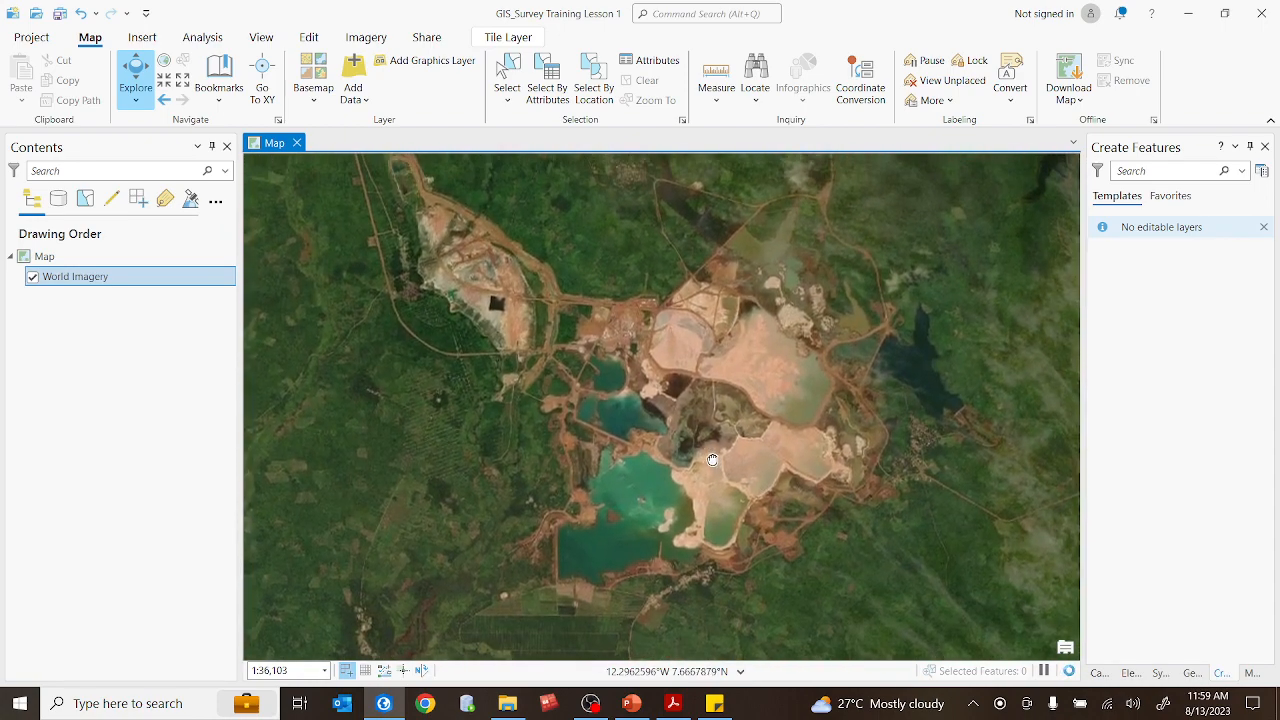
mouse_move(631, 420)
left_mouse_down()
mouse_move(640, 509)
mouse_move(693, 518)
left_mouse_up()
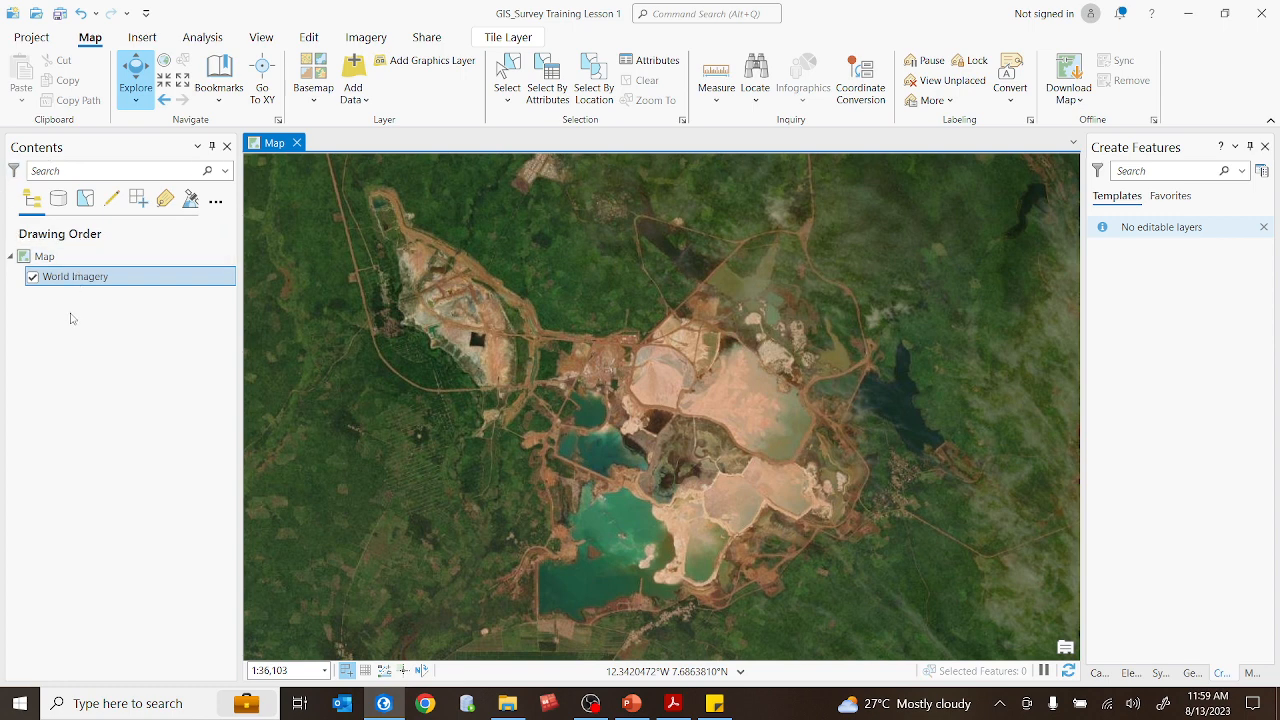
Hide the World Imagery layer and show it again
left_click(32, 279)
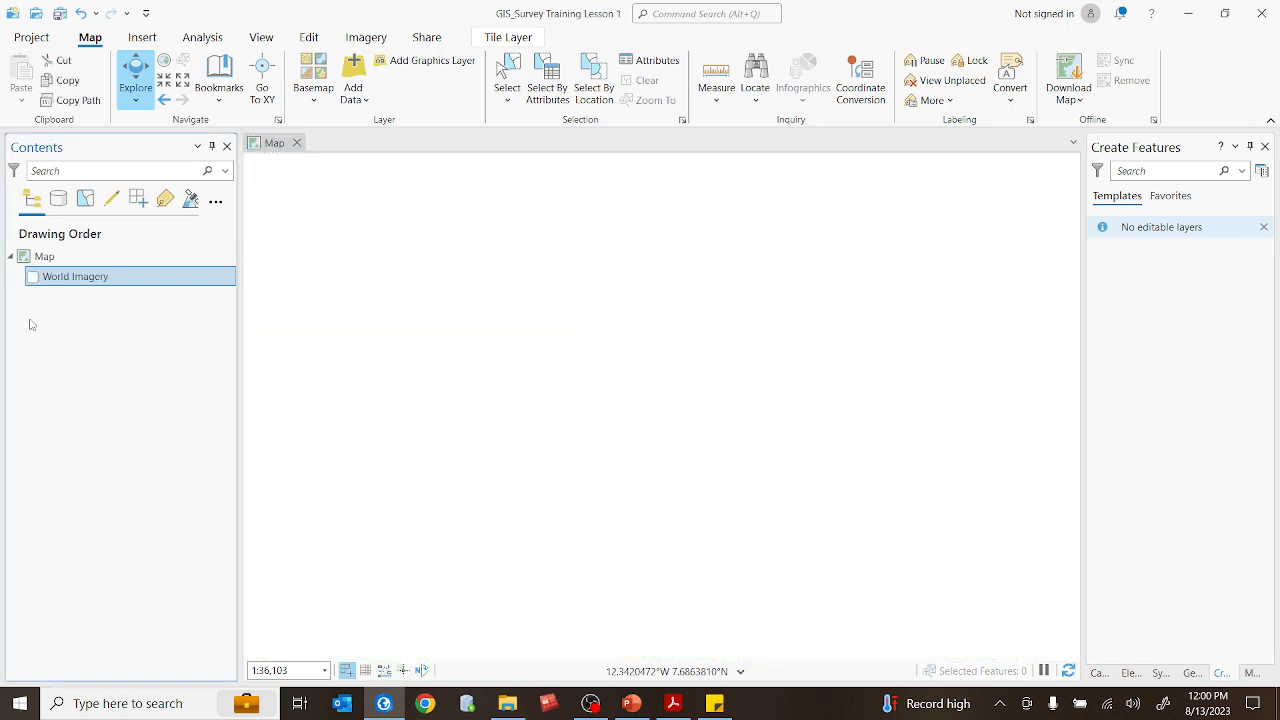
left_click(33, 278)
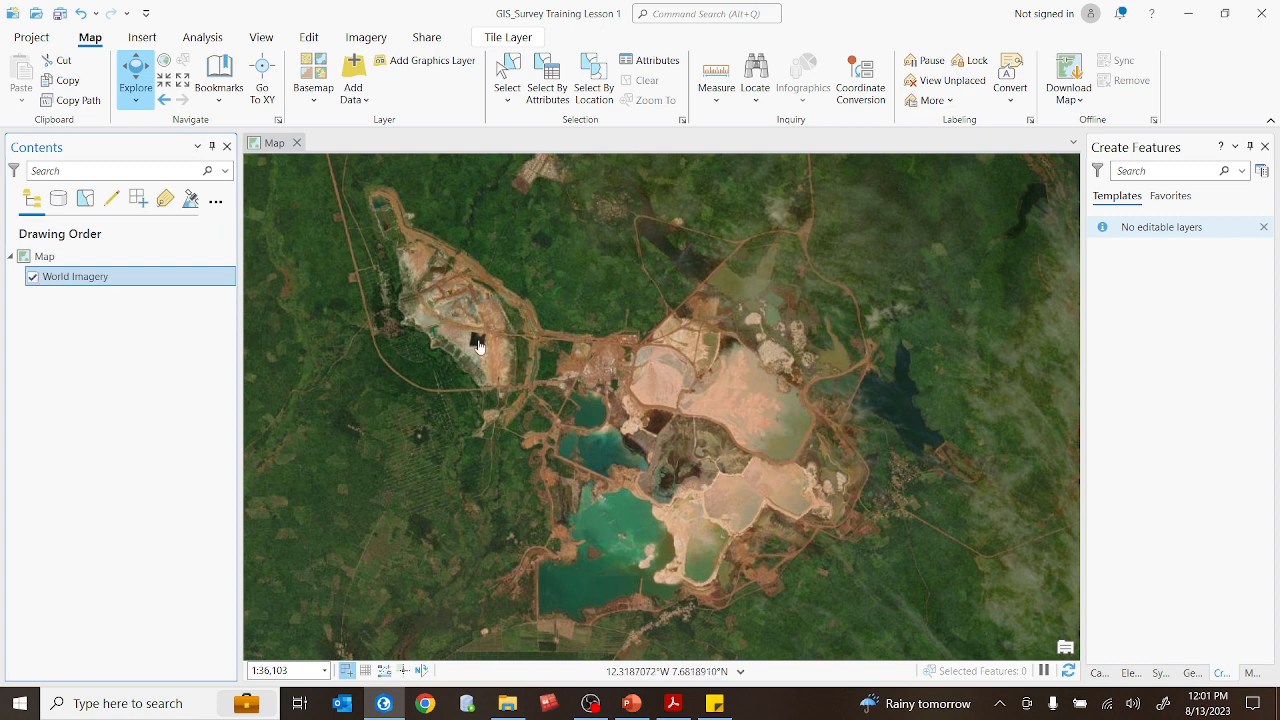
Browse for data to add in the Survey 2023 > FGG GIS > HSE > Forest Reserve > SHP folder on the C: drive
left_click(357, 72)
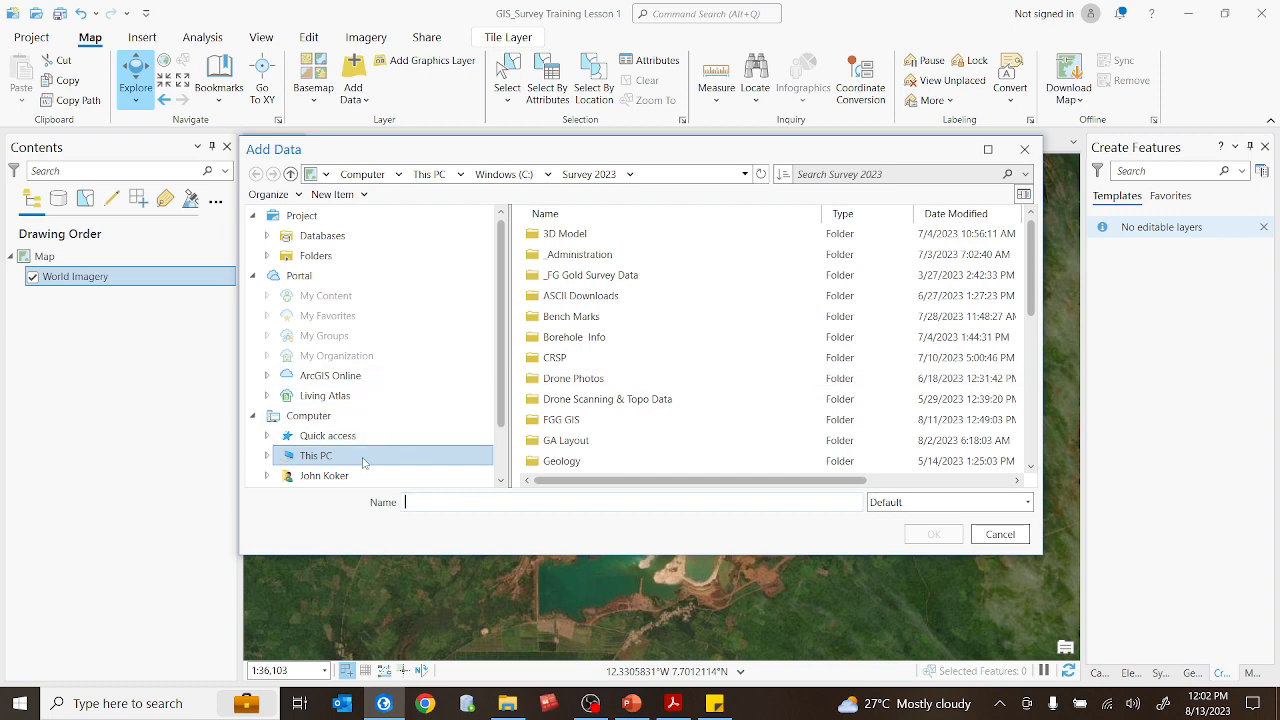
left_click(410, 462)
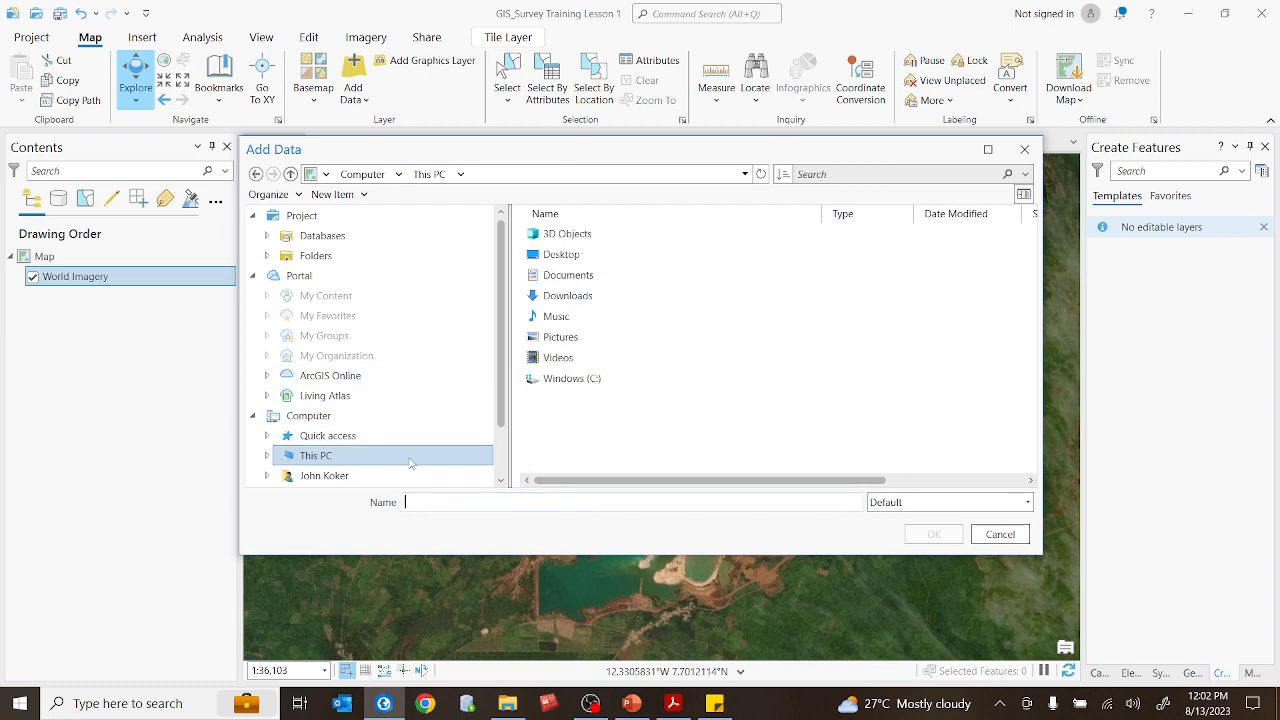
double_click(570, 378)
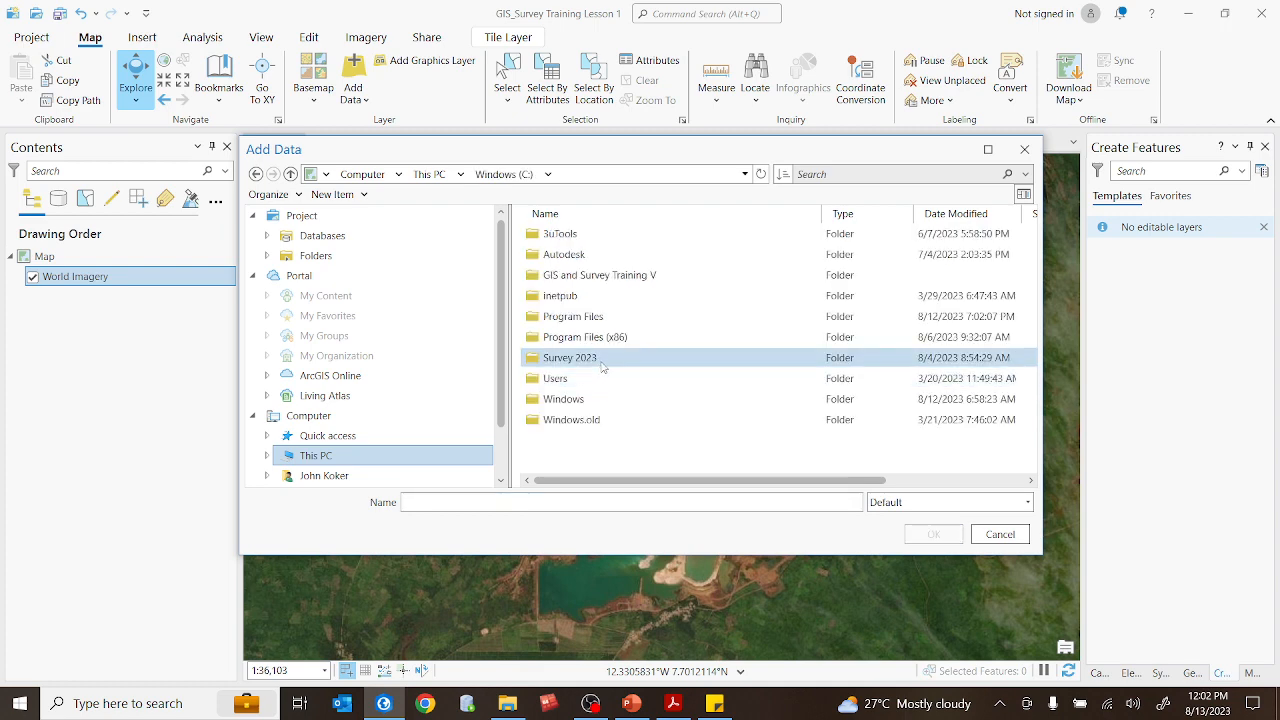
double_click(602, 361)
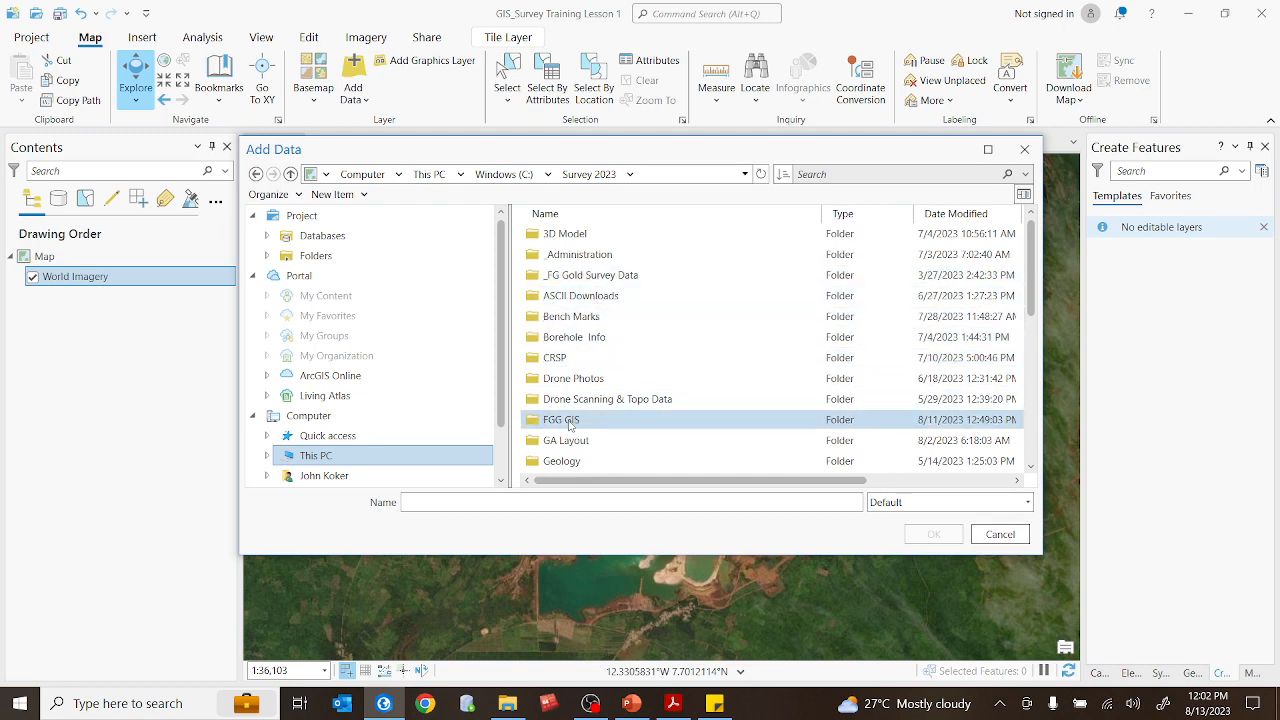
double_click(570, 424)
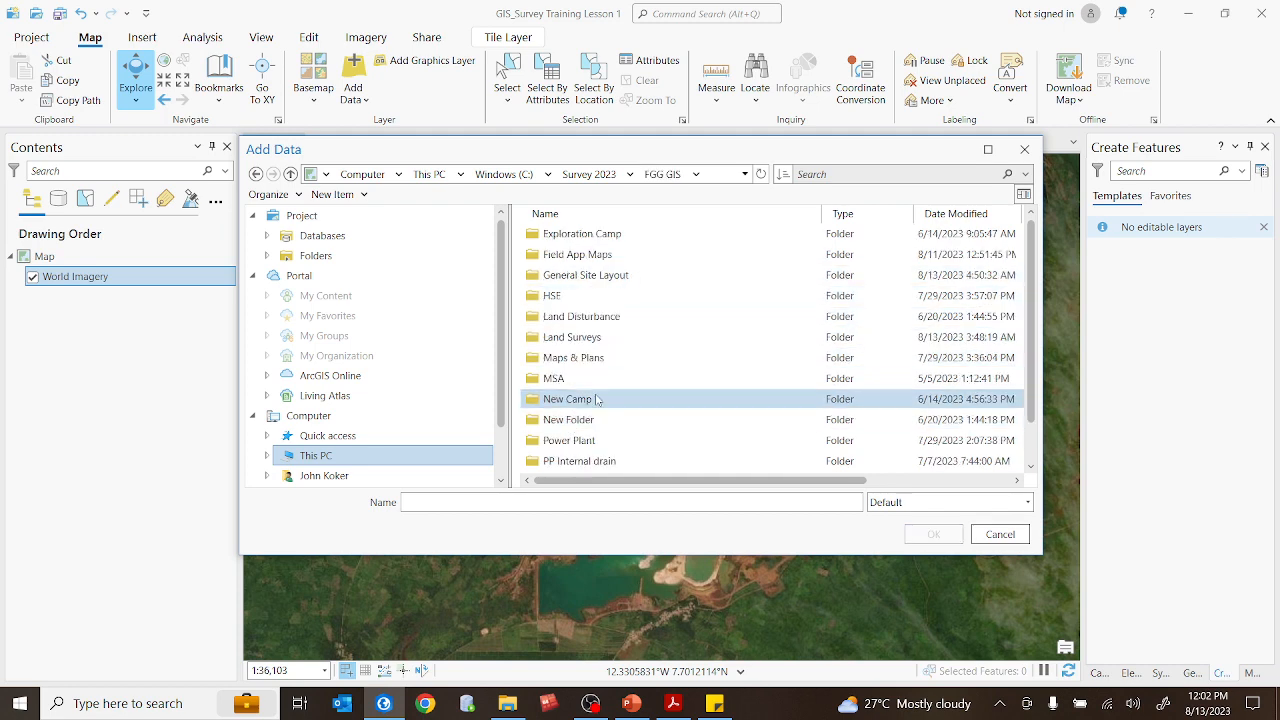
double_click(594, 298)
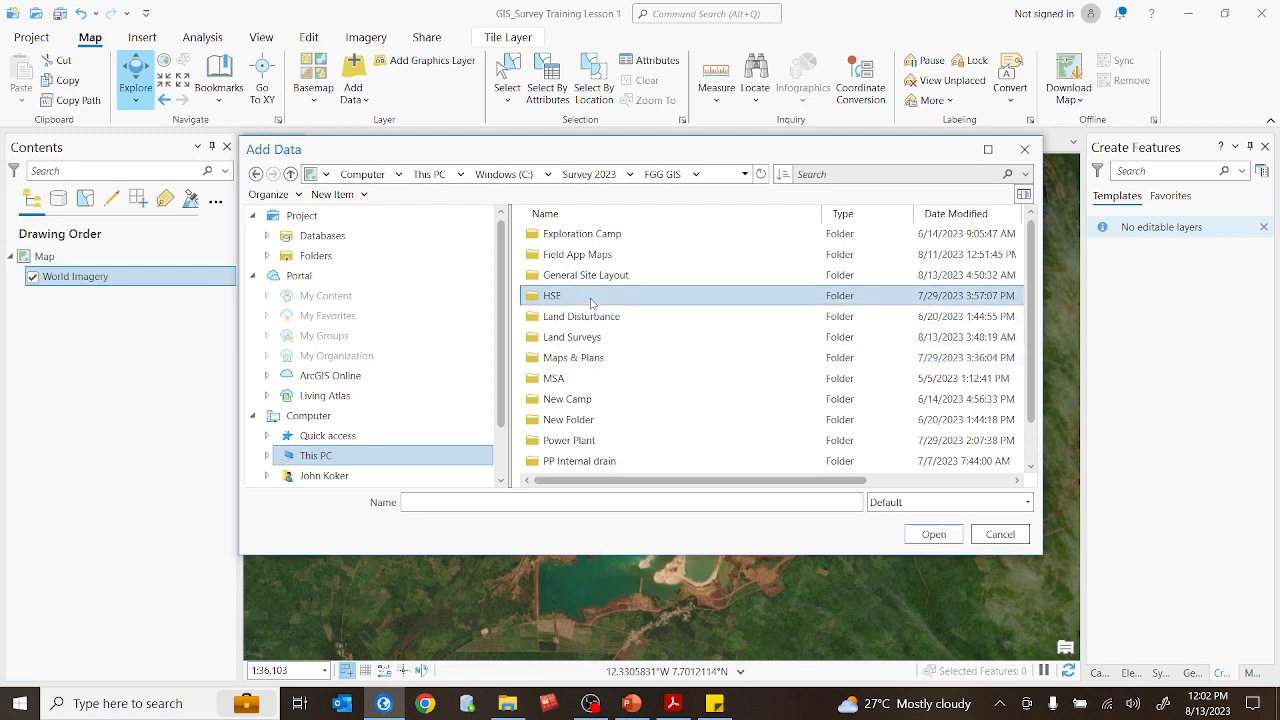
double_click(590, 254)
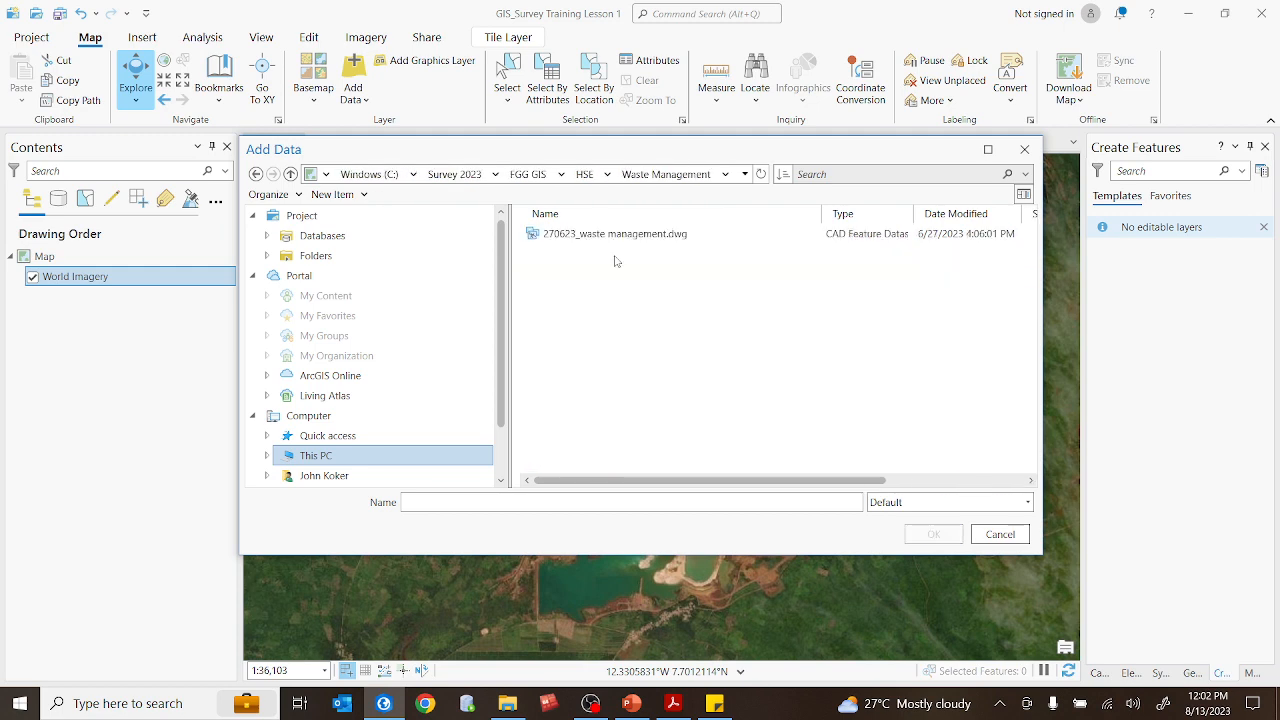
left_click(584, 174)
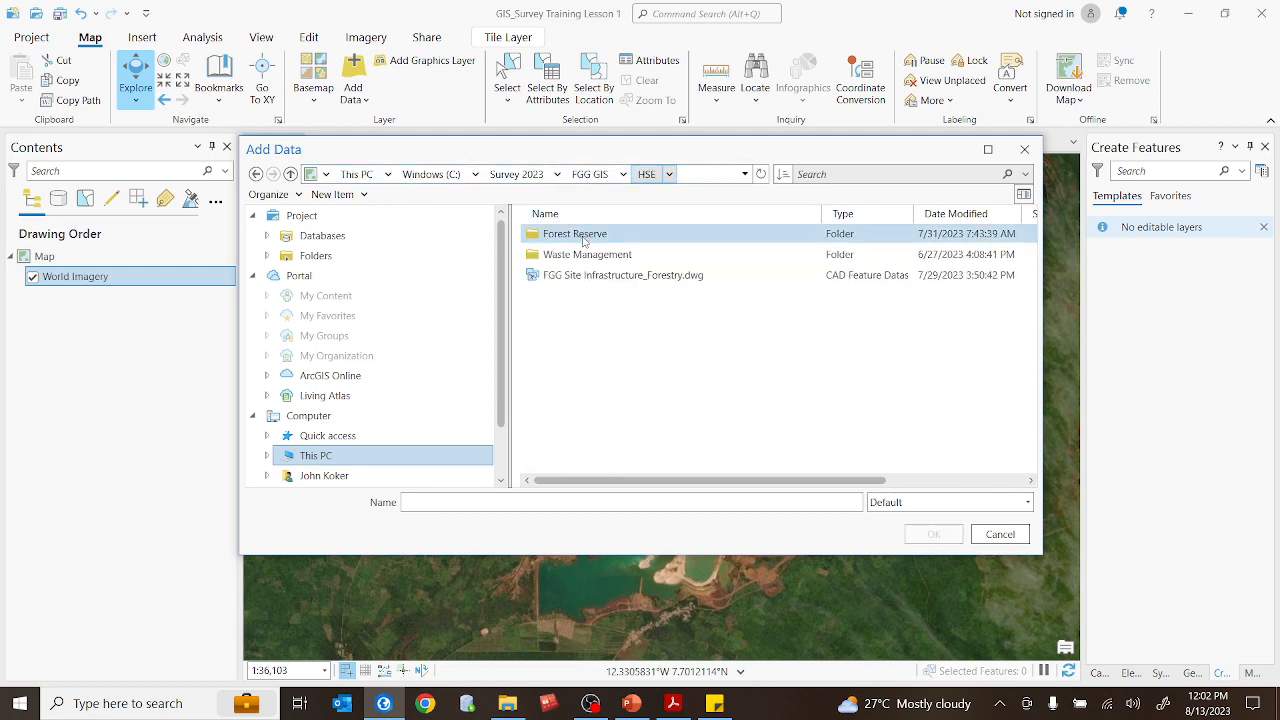
double_click(585, 236)
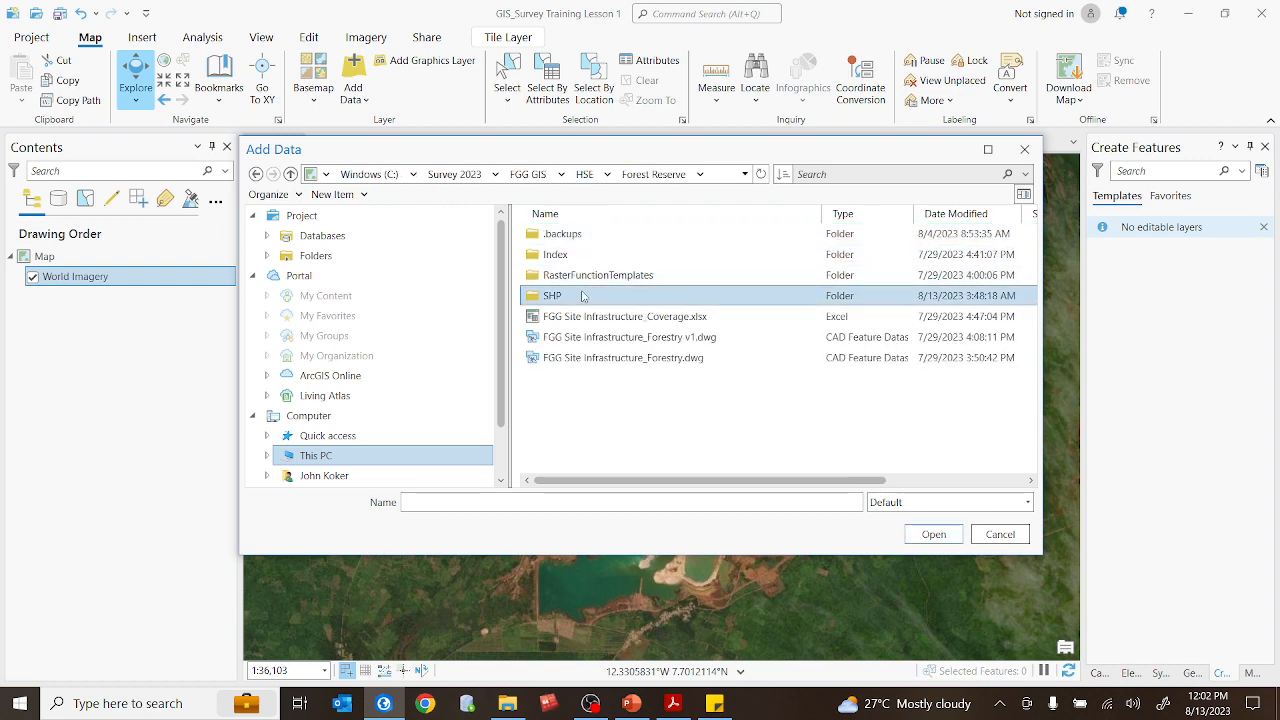
double_click(570, 295)
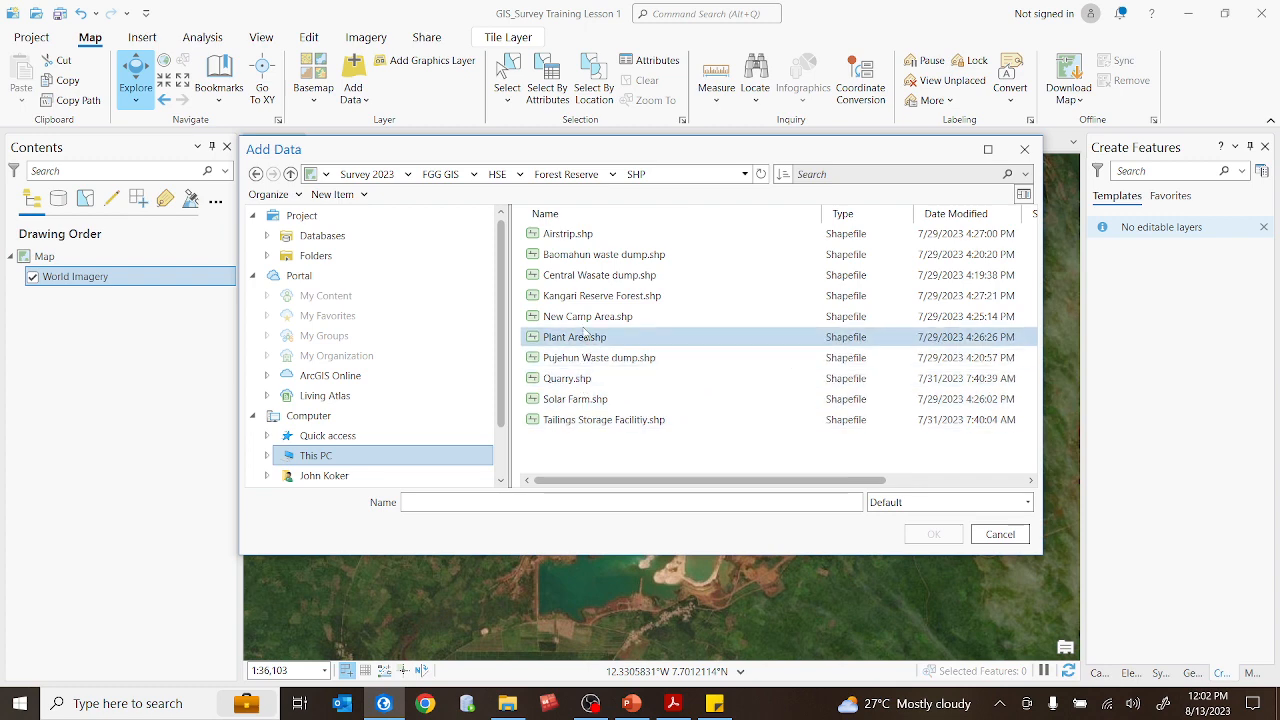
Add all the shapefiles in the SHP folder, from Airstrip.shp through Tailings Storage Facilitiy.shp, to the map
left_click(582, 236)
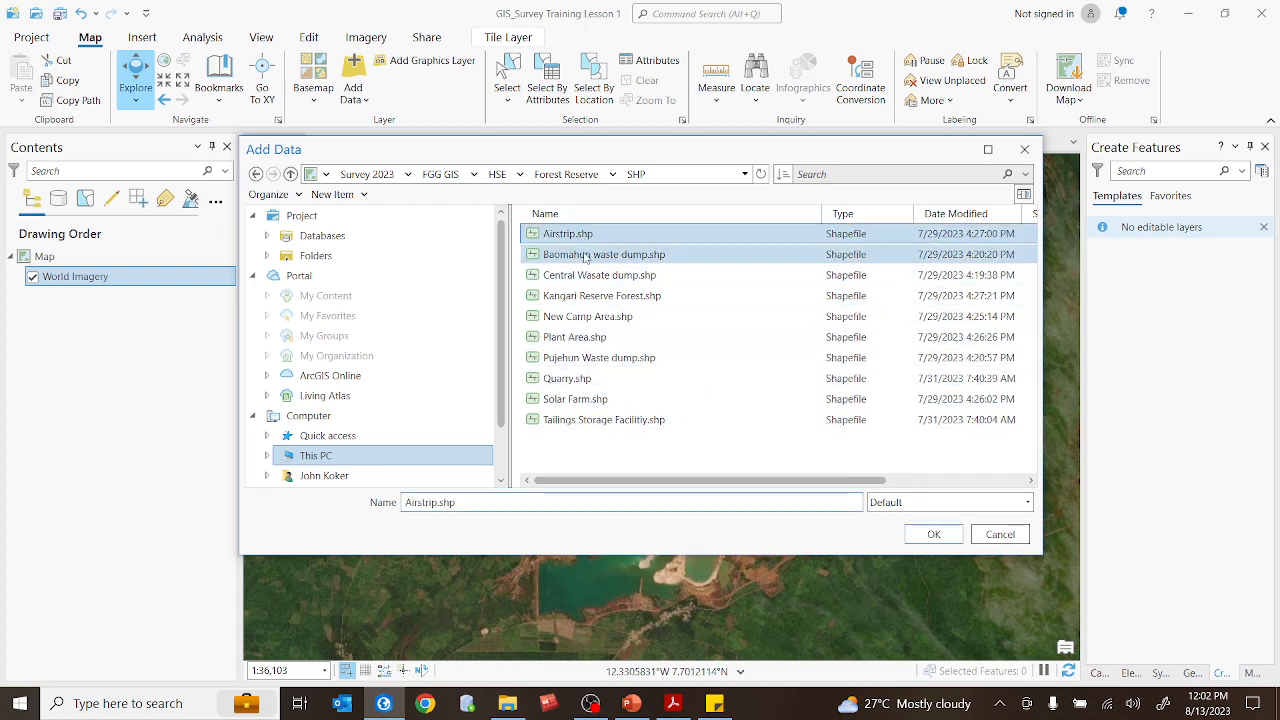
left_click(601, 420, "shift")
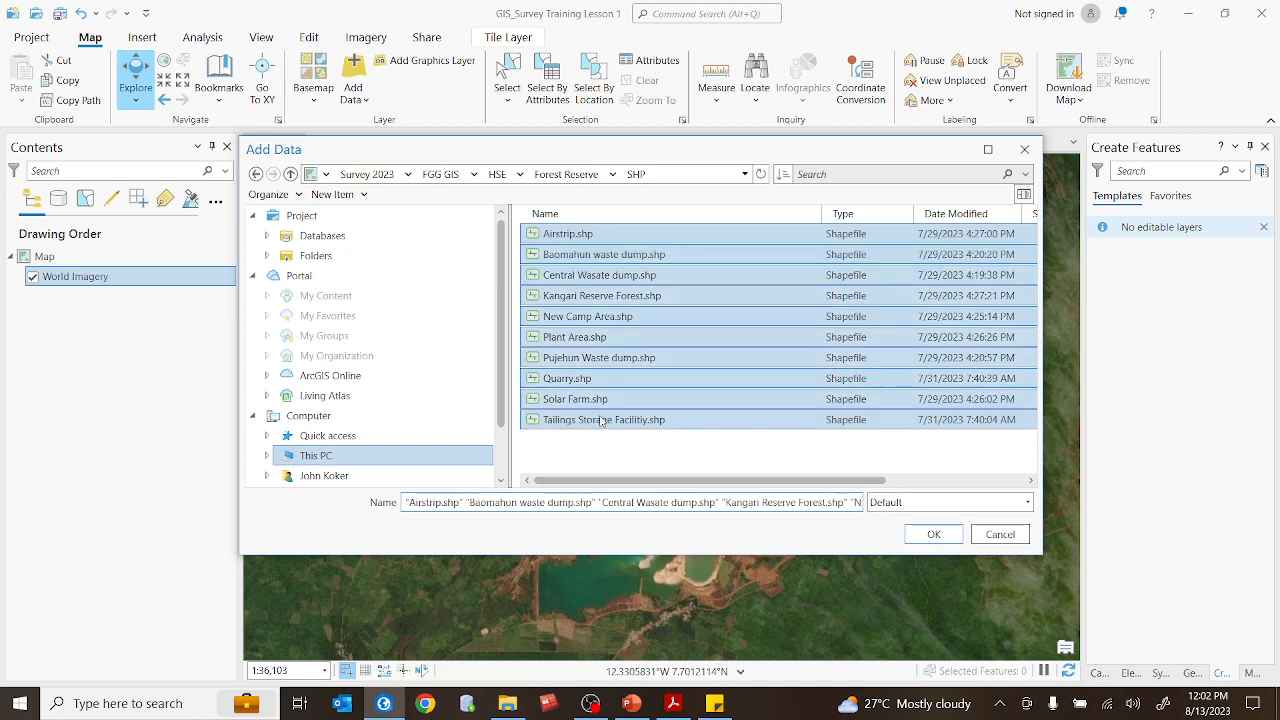
left_click(634, 446)
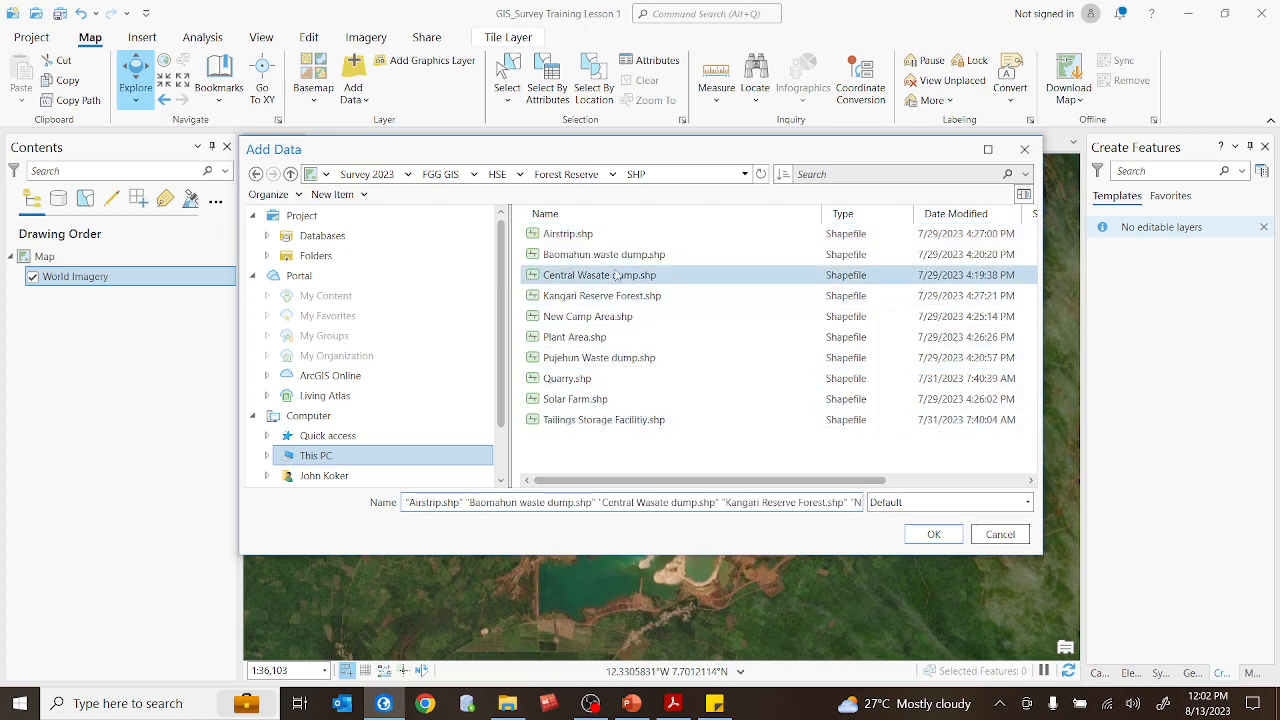
left_click(615, 237)
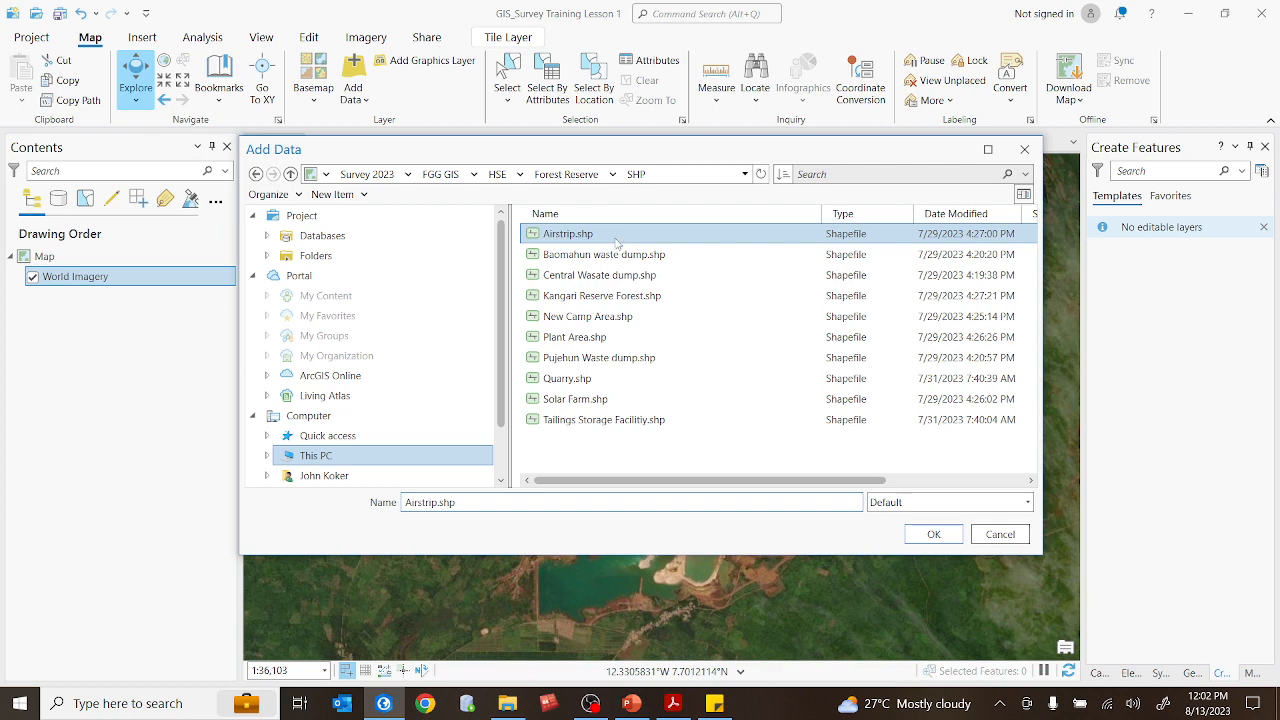
left_click(617, 421, "shift")
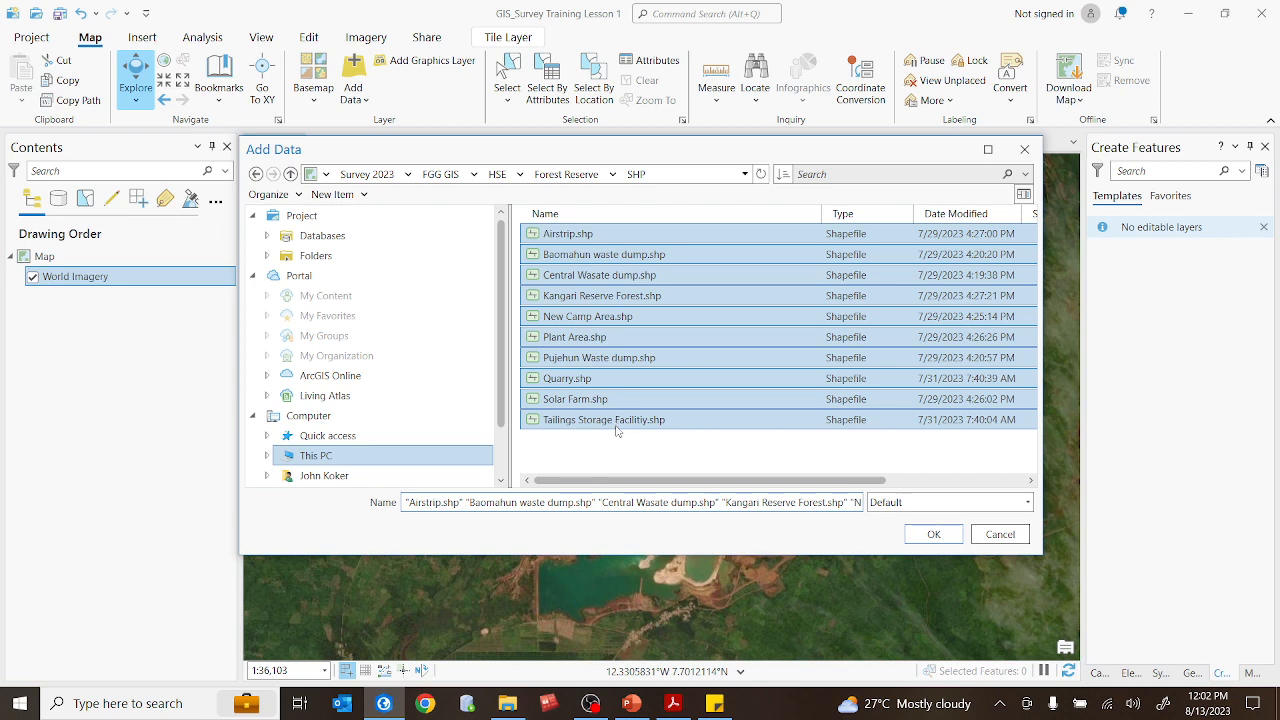
left_click(931, 535)
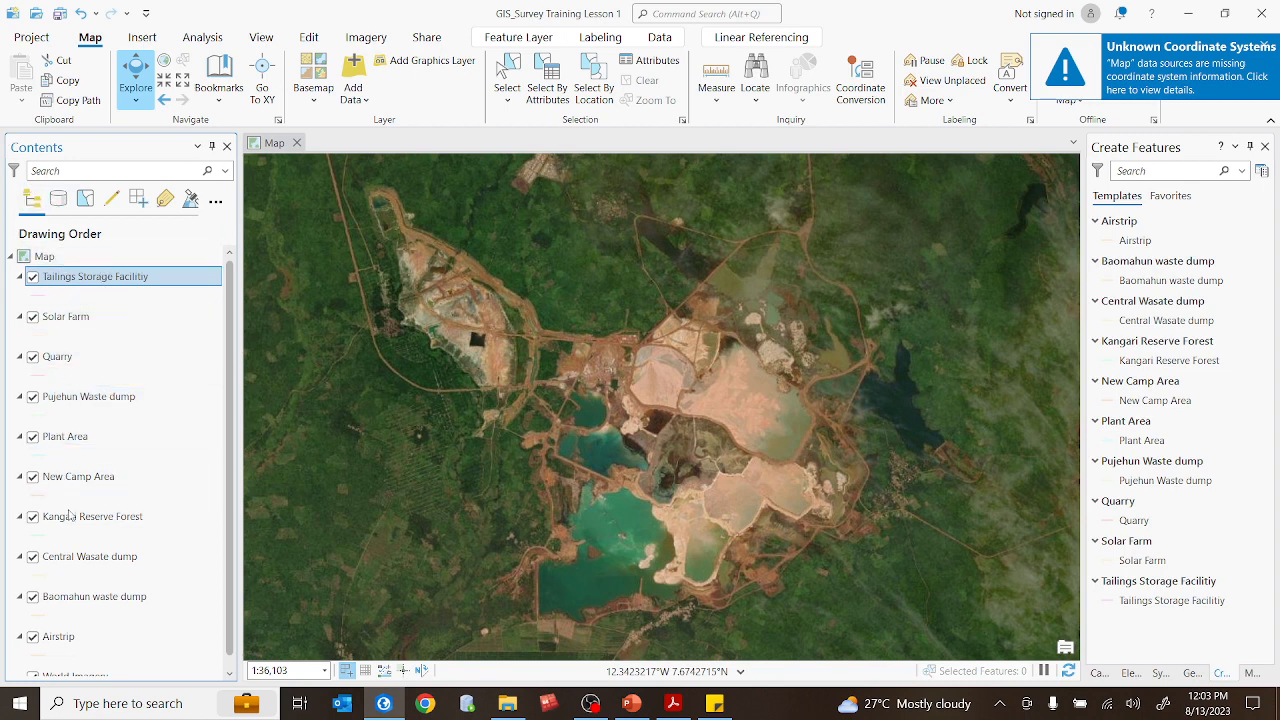
Look through the added layers and zoom the map to the extent of the Tailings Storage Facilitiy layer
scroll(70, 520, "down", 1)
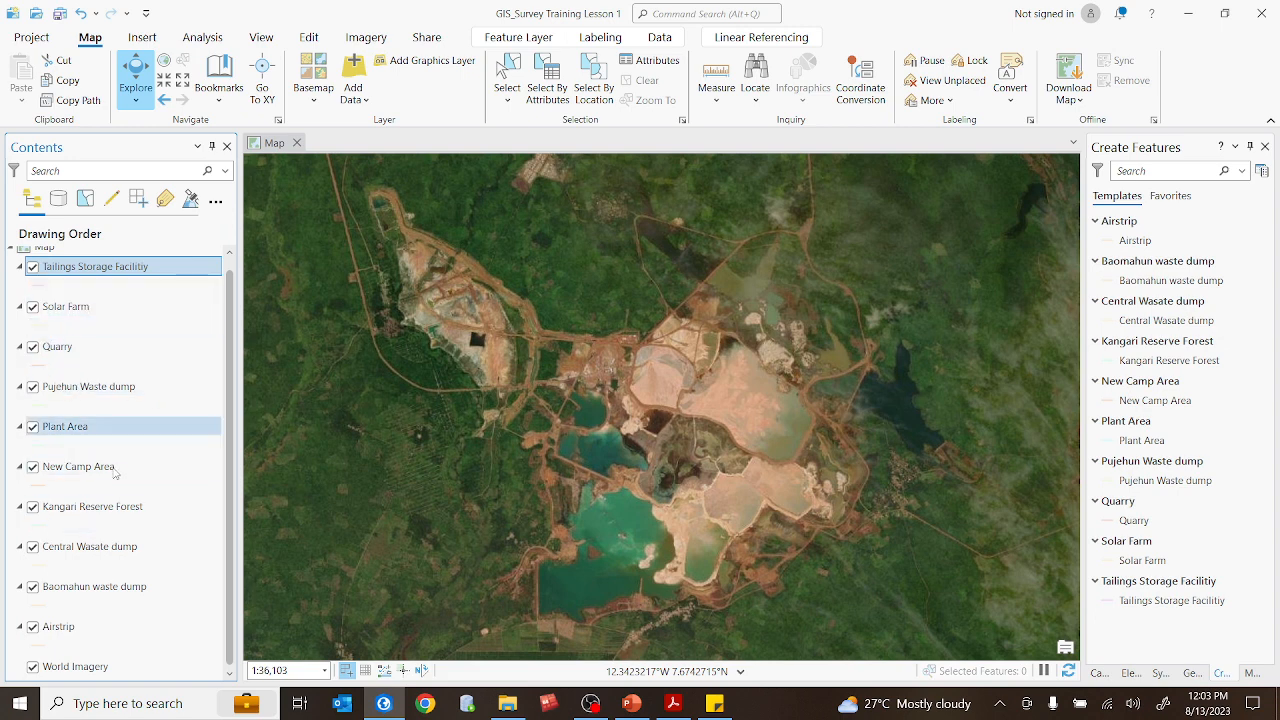
scroll(92, 578, "up", 1)
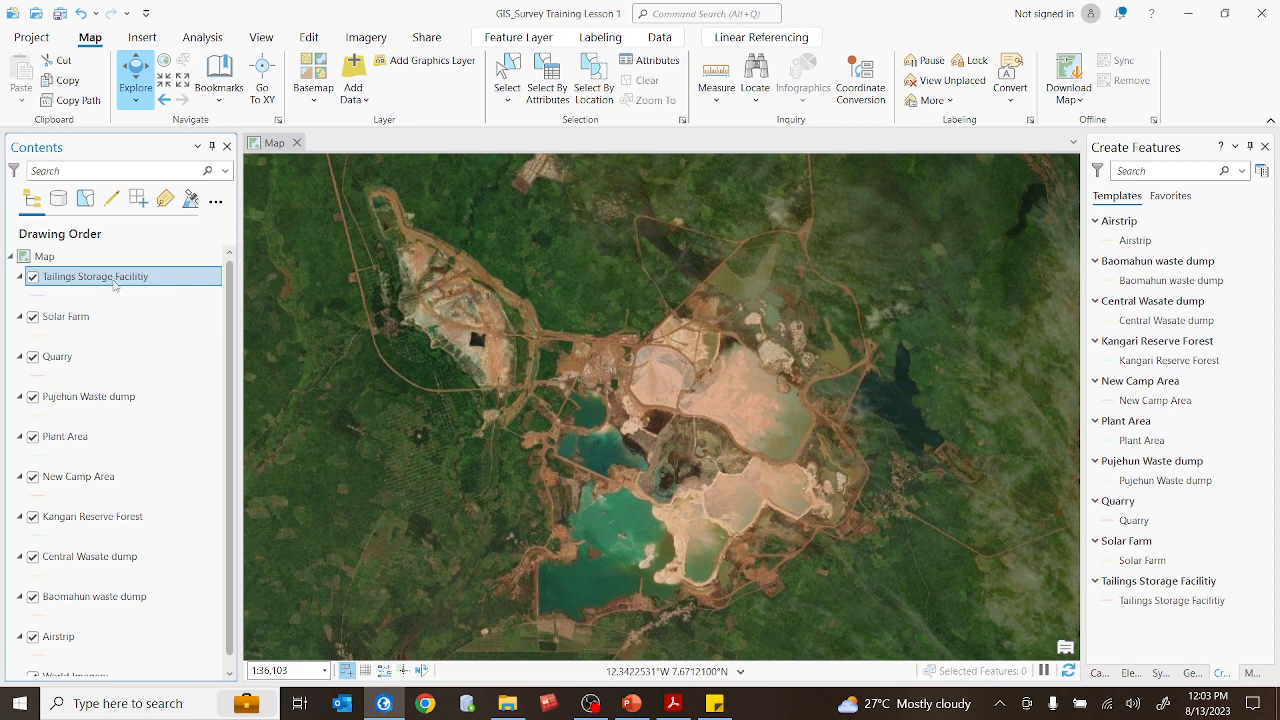
left_click(66, 318)
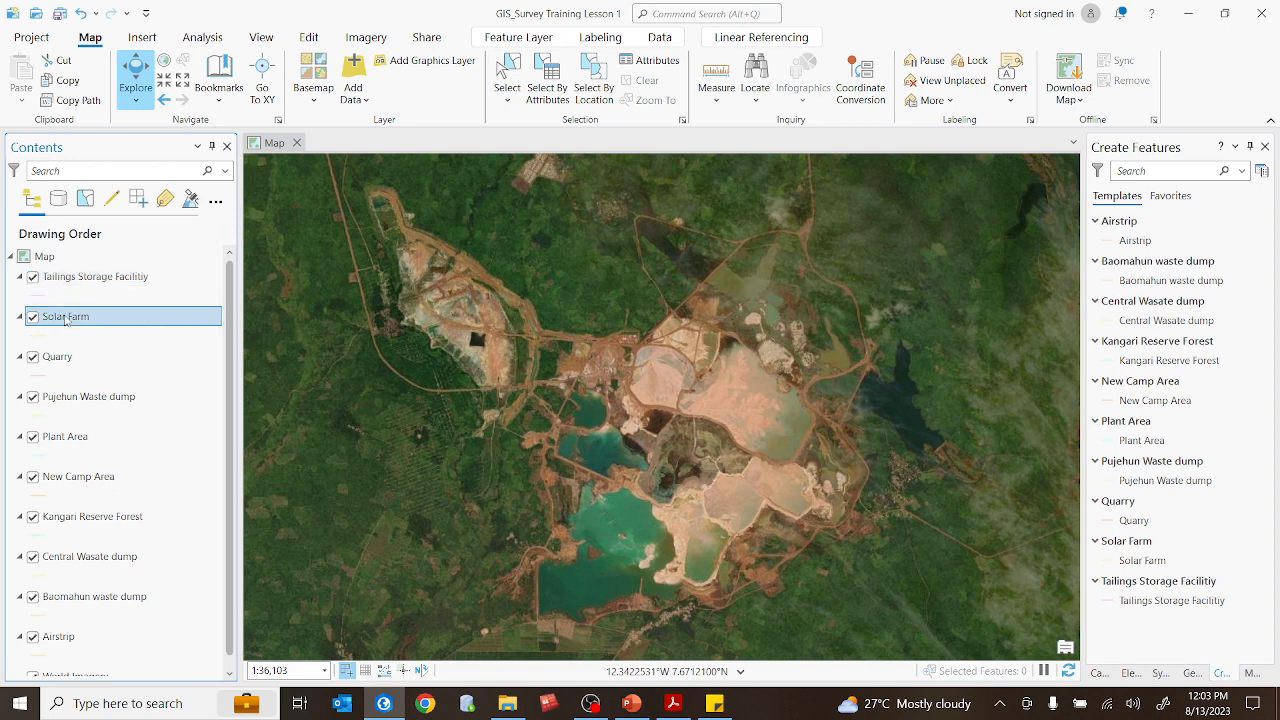
right_click(66, 320)
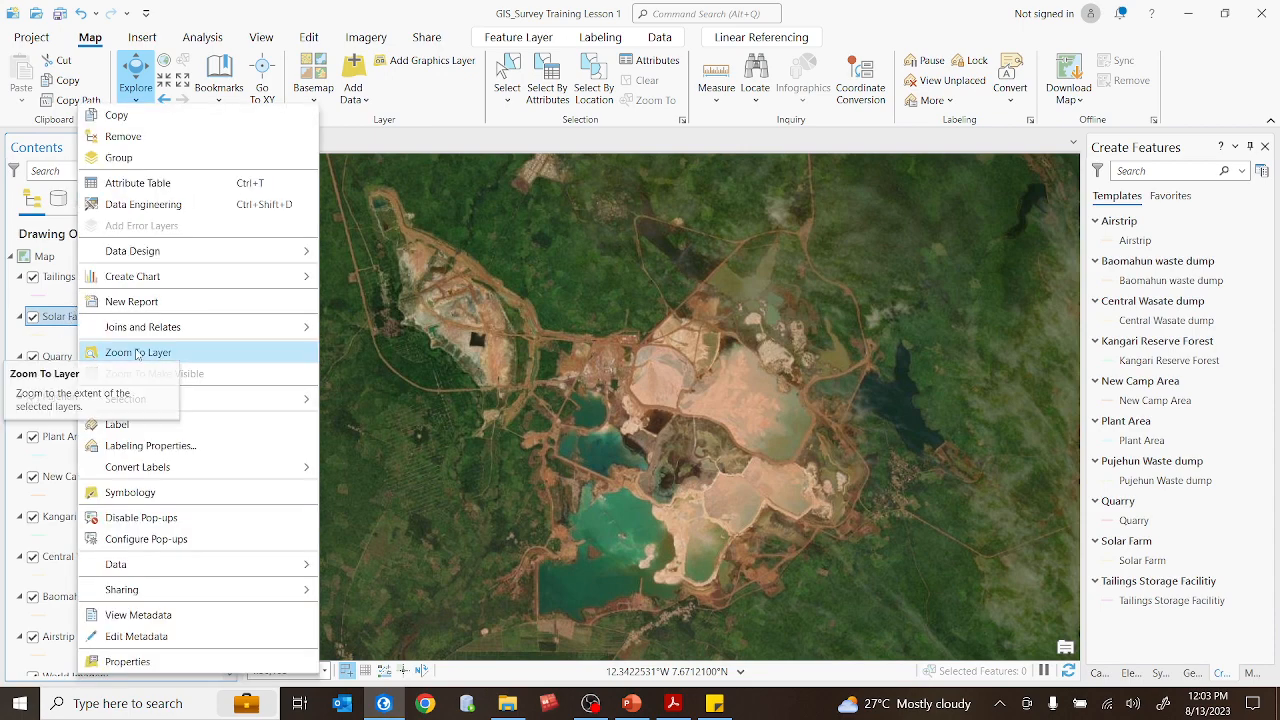
left_click(58, 338)
left_click(88, 279)
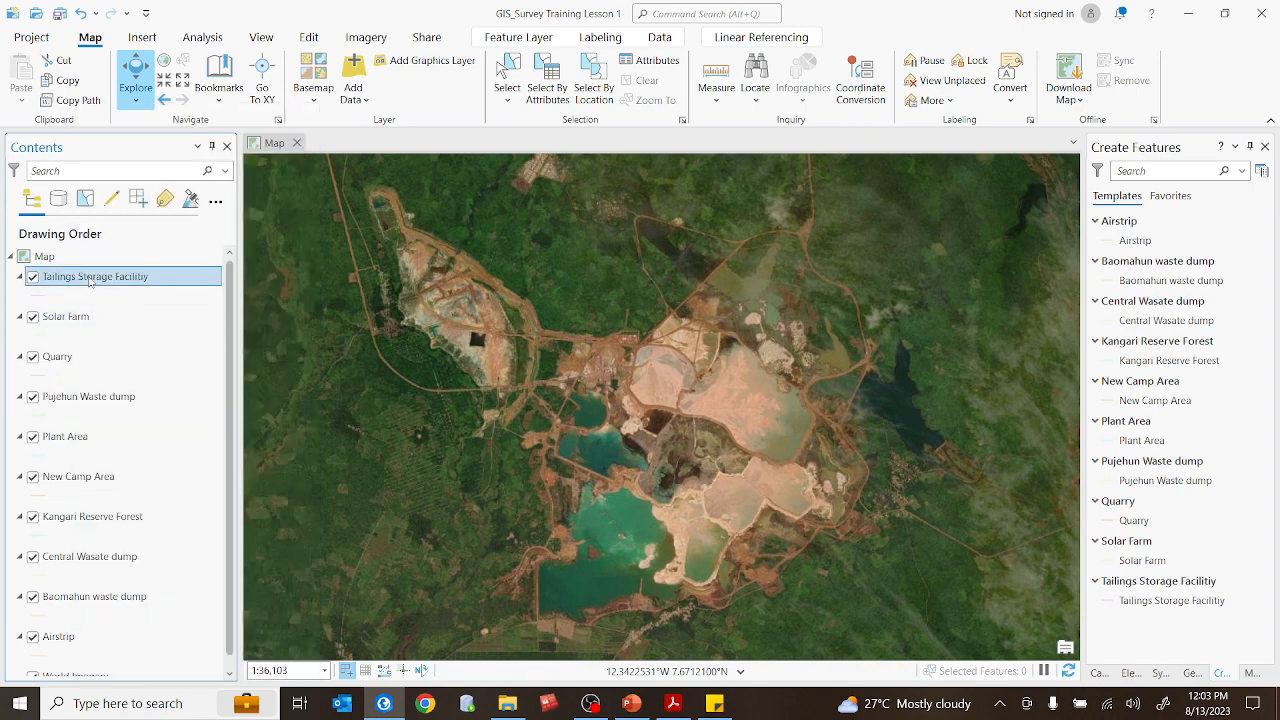
right_click(88, 282)
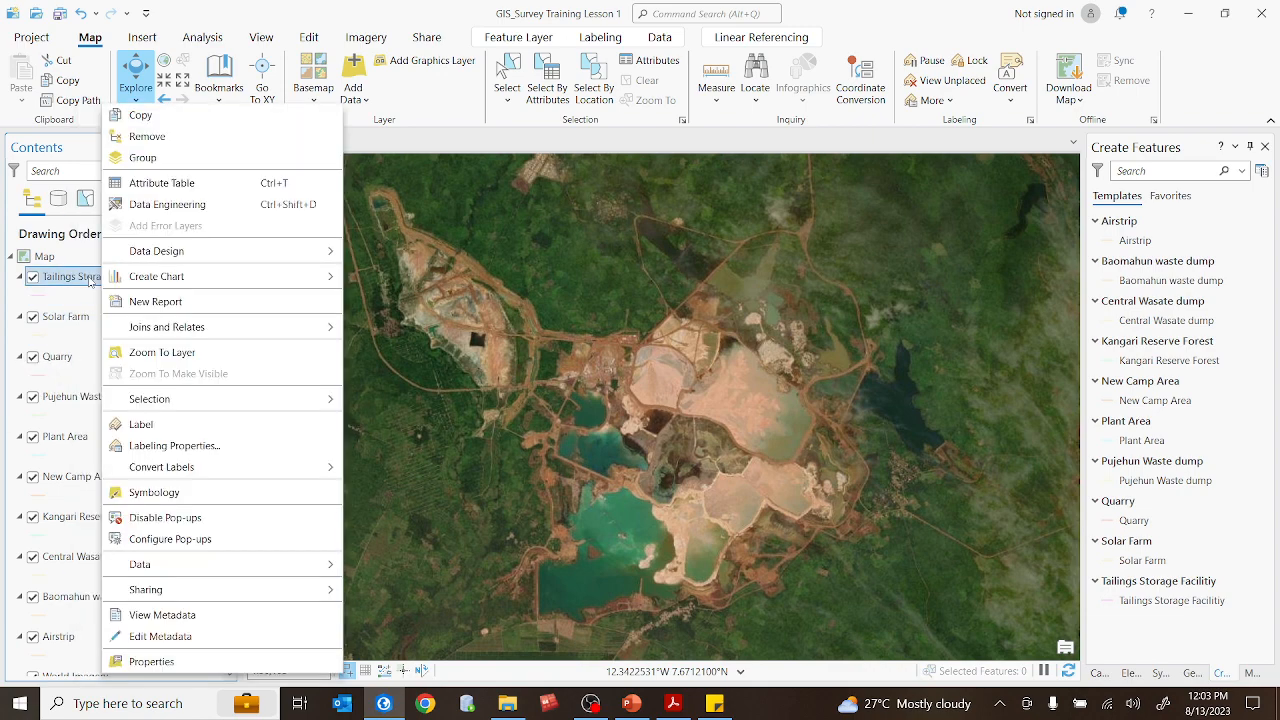
left_click(170, 353)
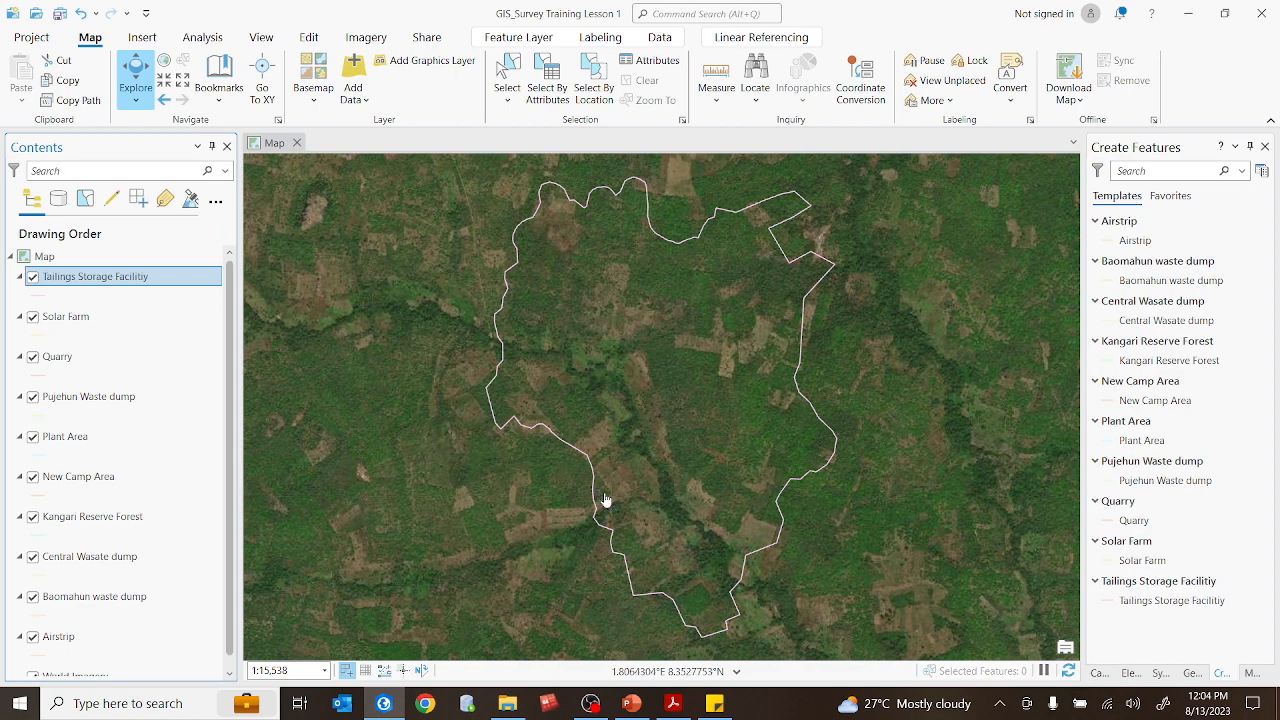
Switch back and forth between the previous and next map extents, ending on the mine site, and dismiss the imagery pop-up
left_click(162, 100)
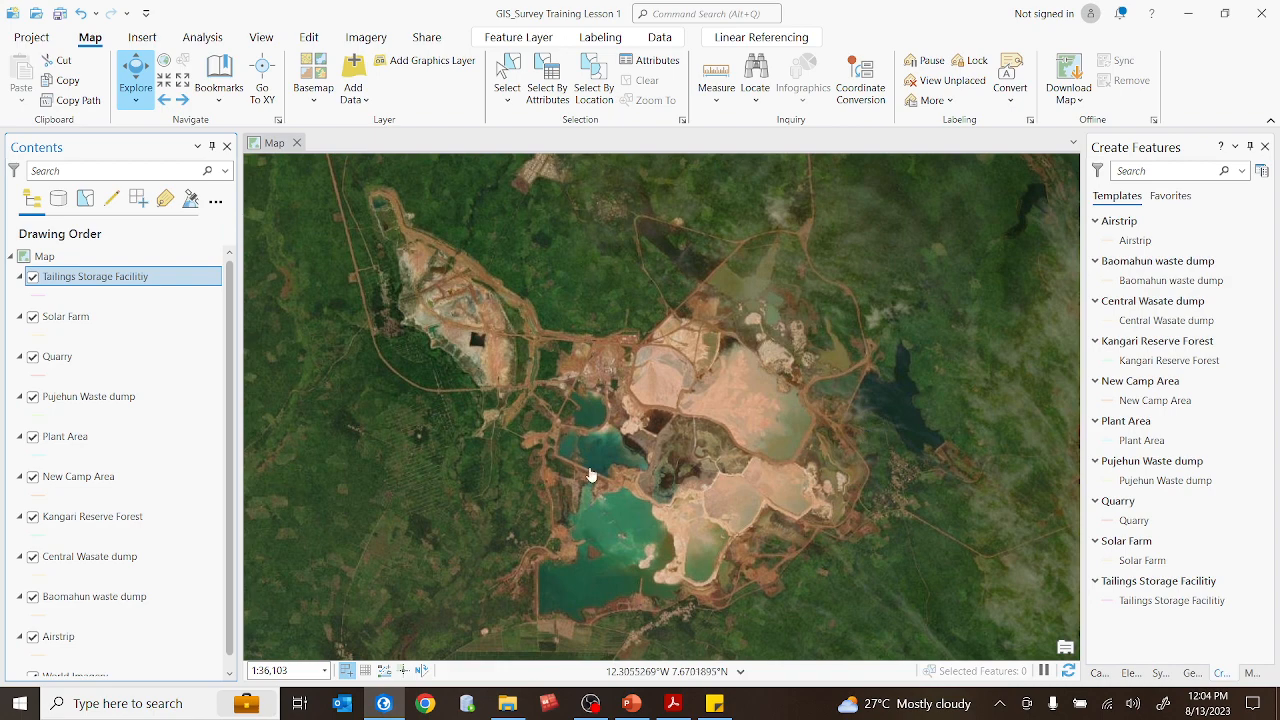
left_click(182, 100)
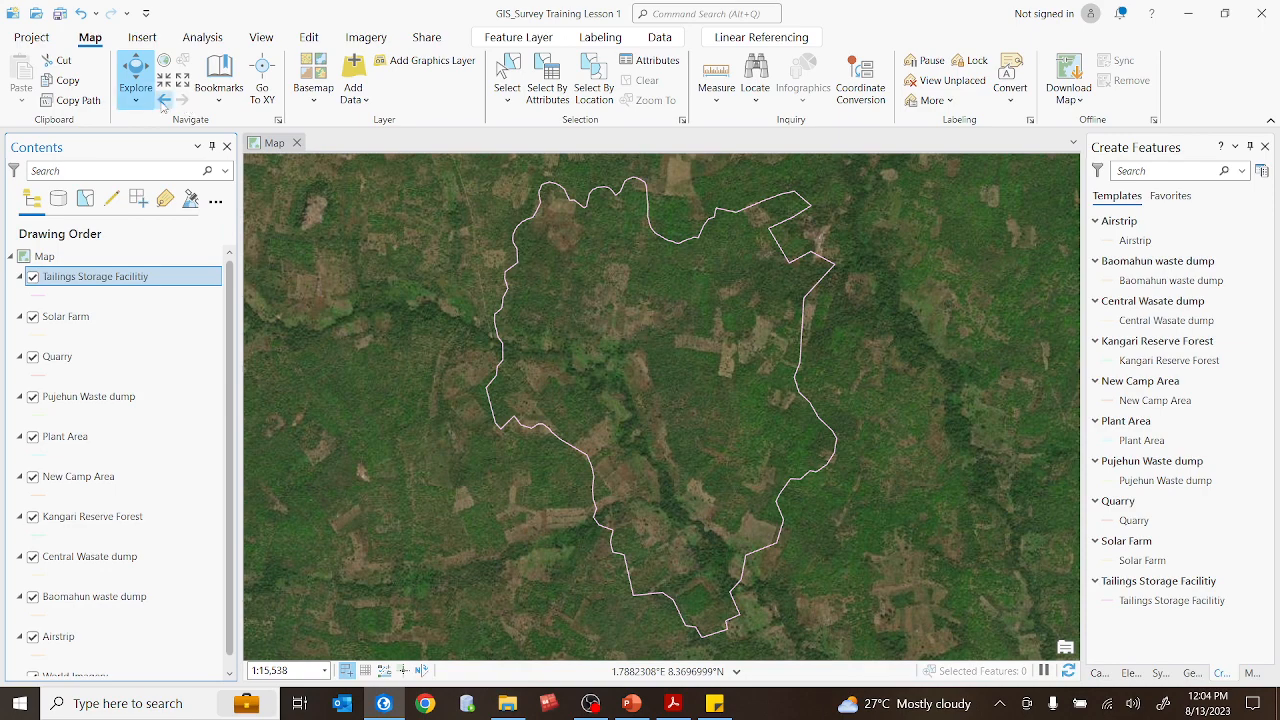
left_click(164, 100)
left_click(537, 502)
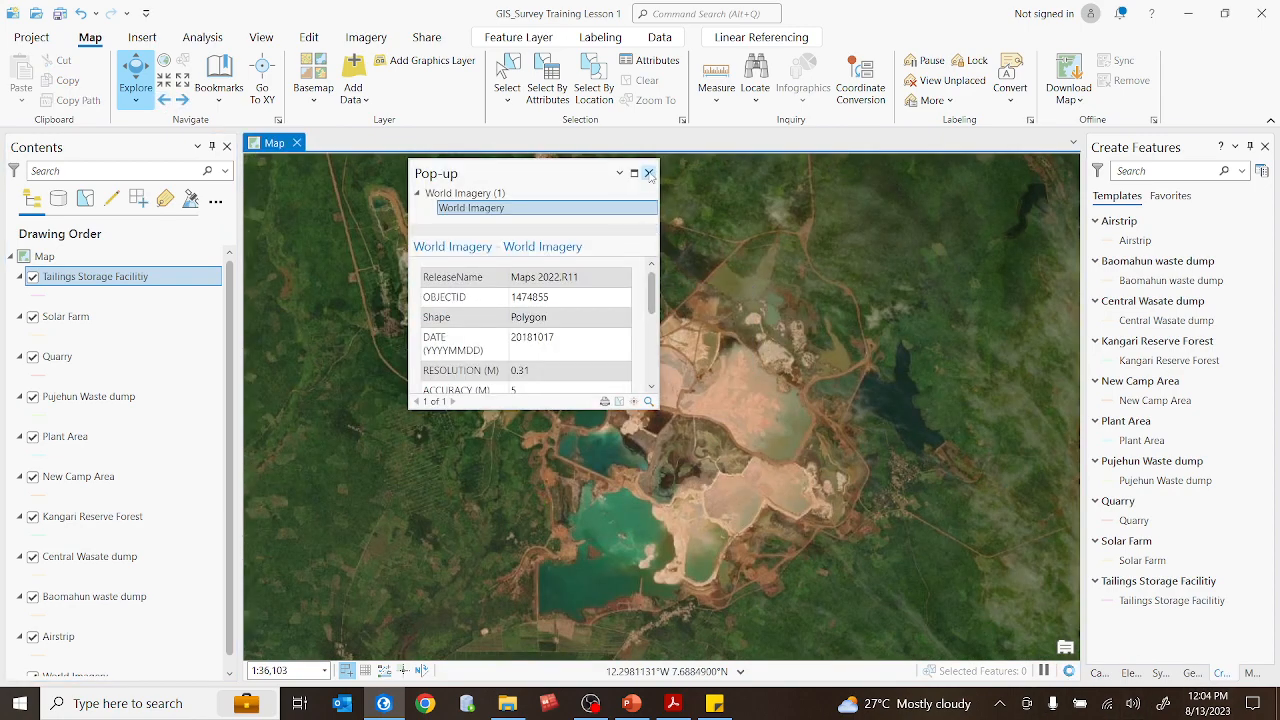
left_click(648, 173)
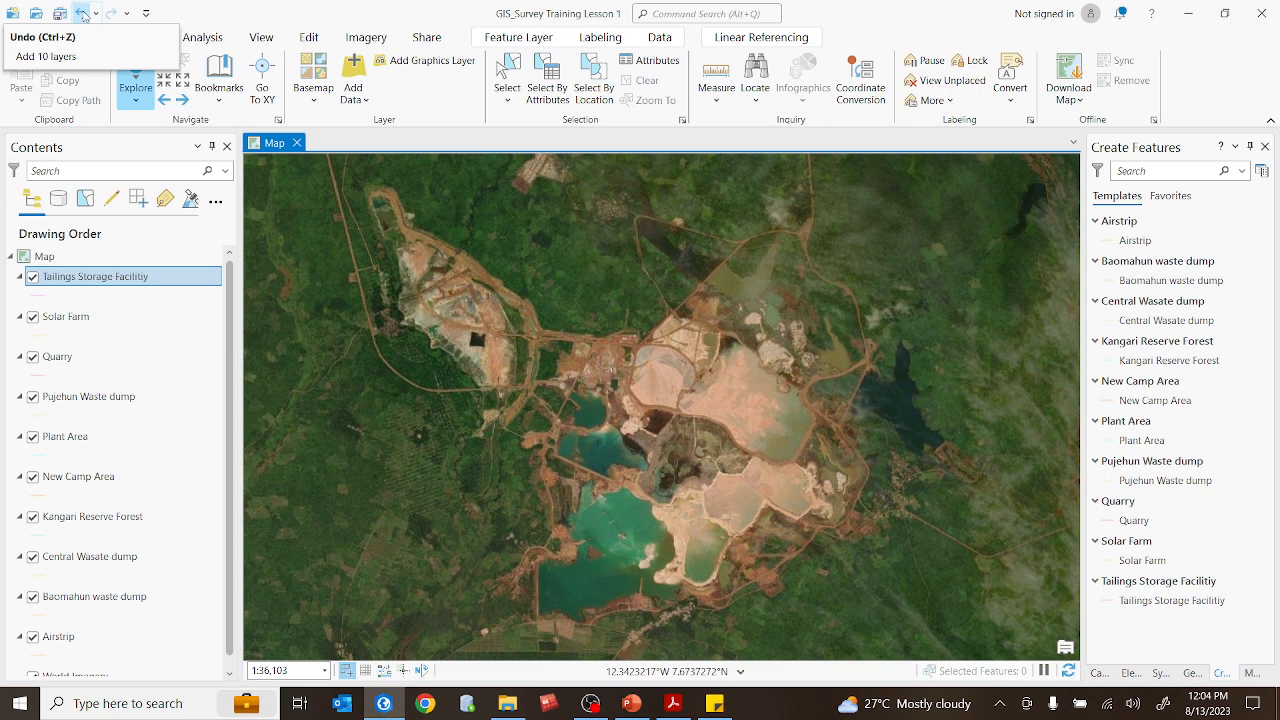
Undo adding the shapefile layers, redo it, and undo it again, leaving only World Imagery in the map
left_click(83, 14)
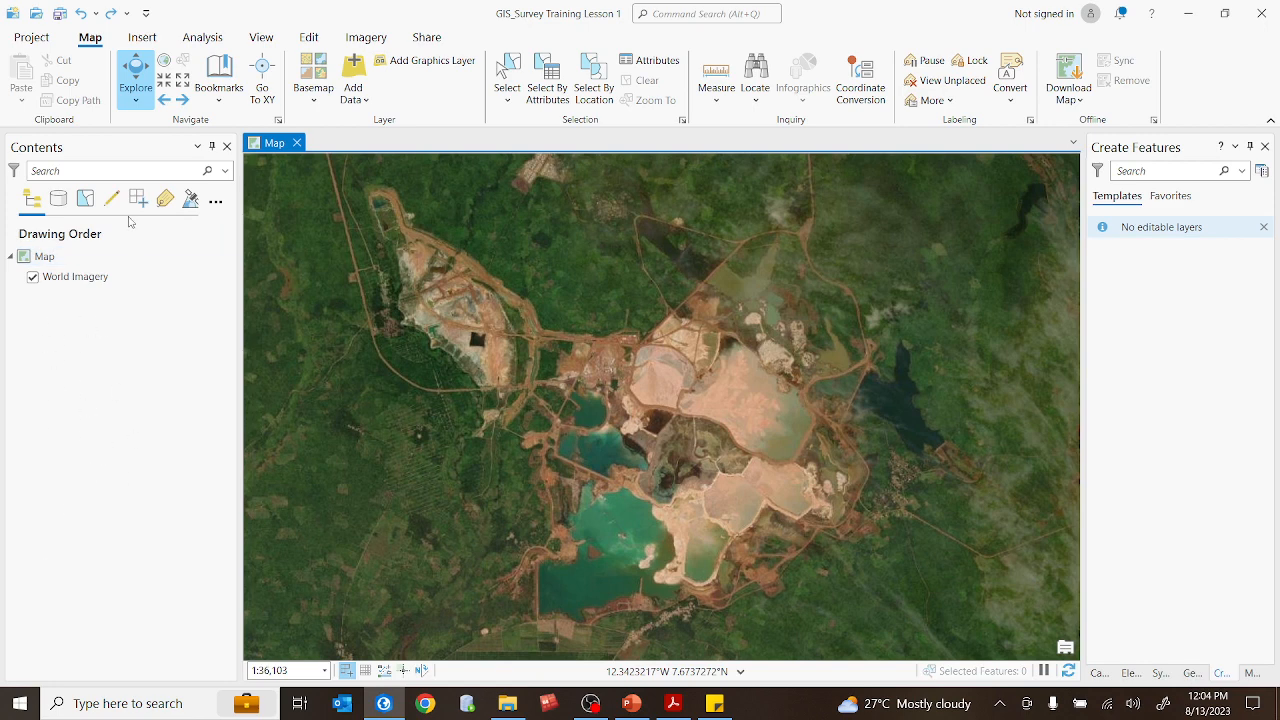
left_click(112, 18)
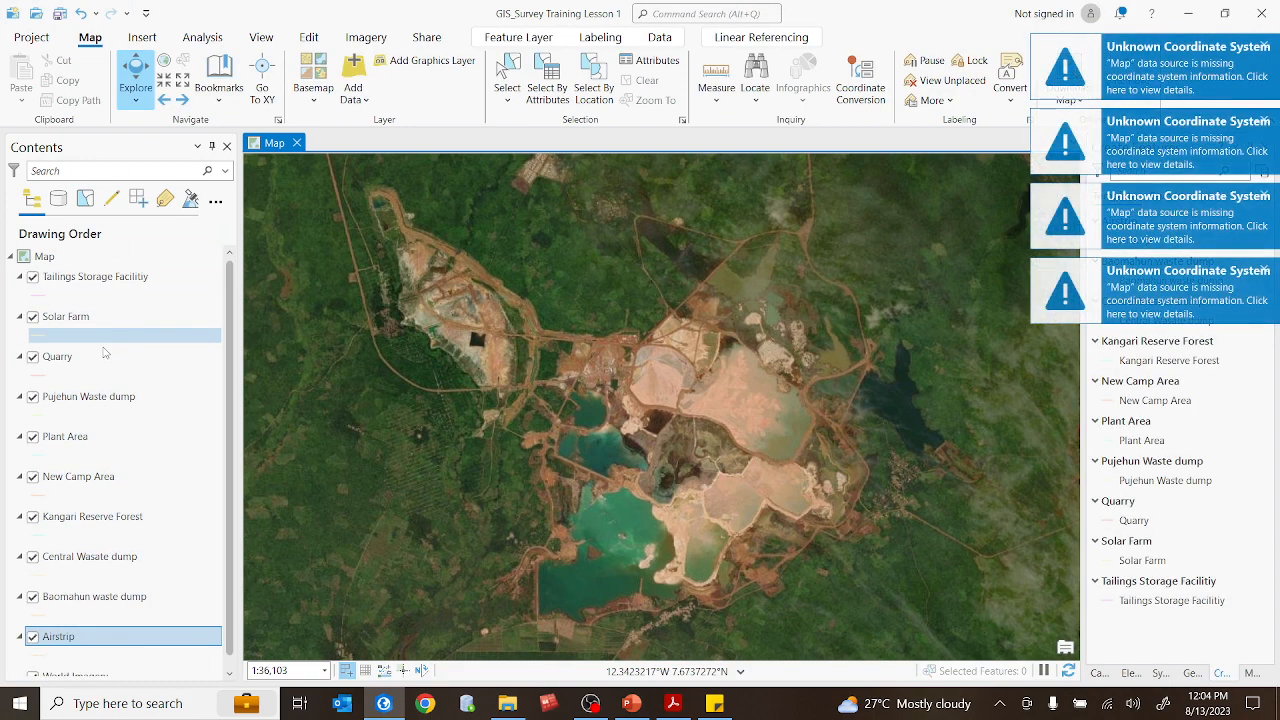
left_click(60, 18)
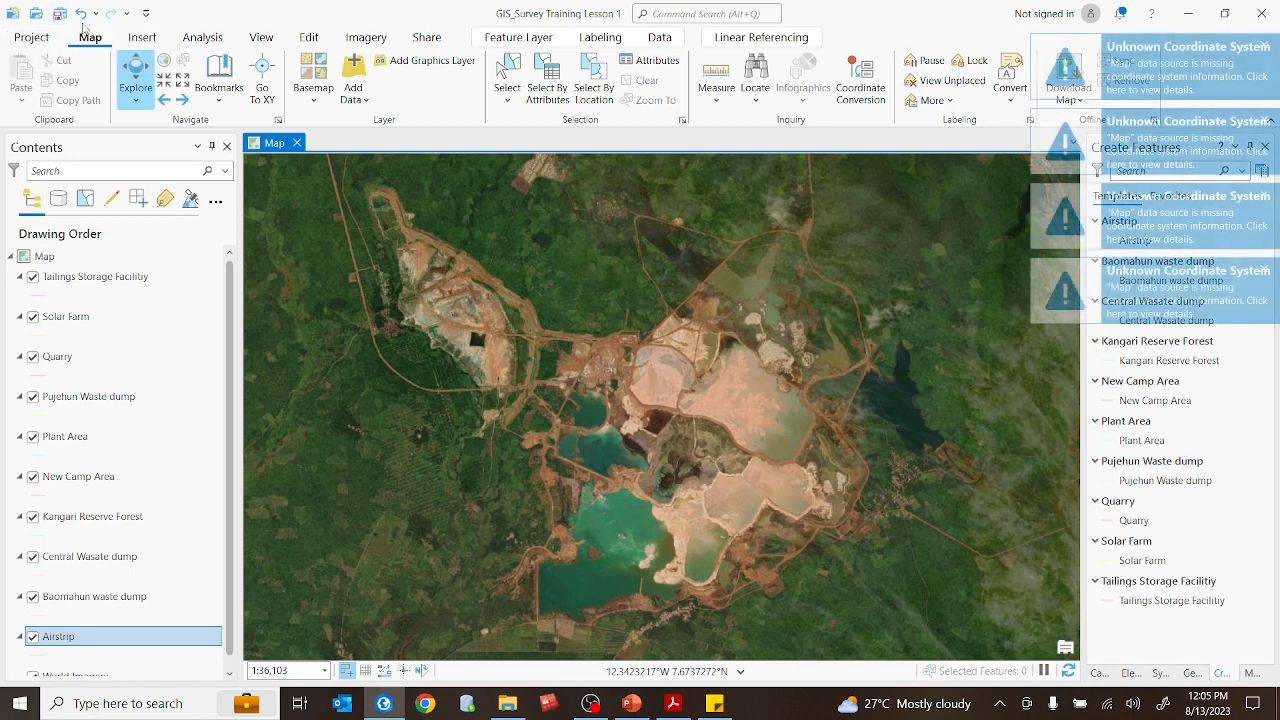
left_click(82, 14)
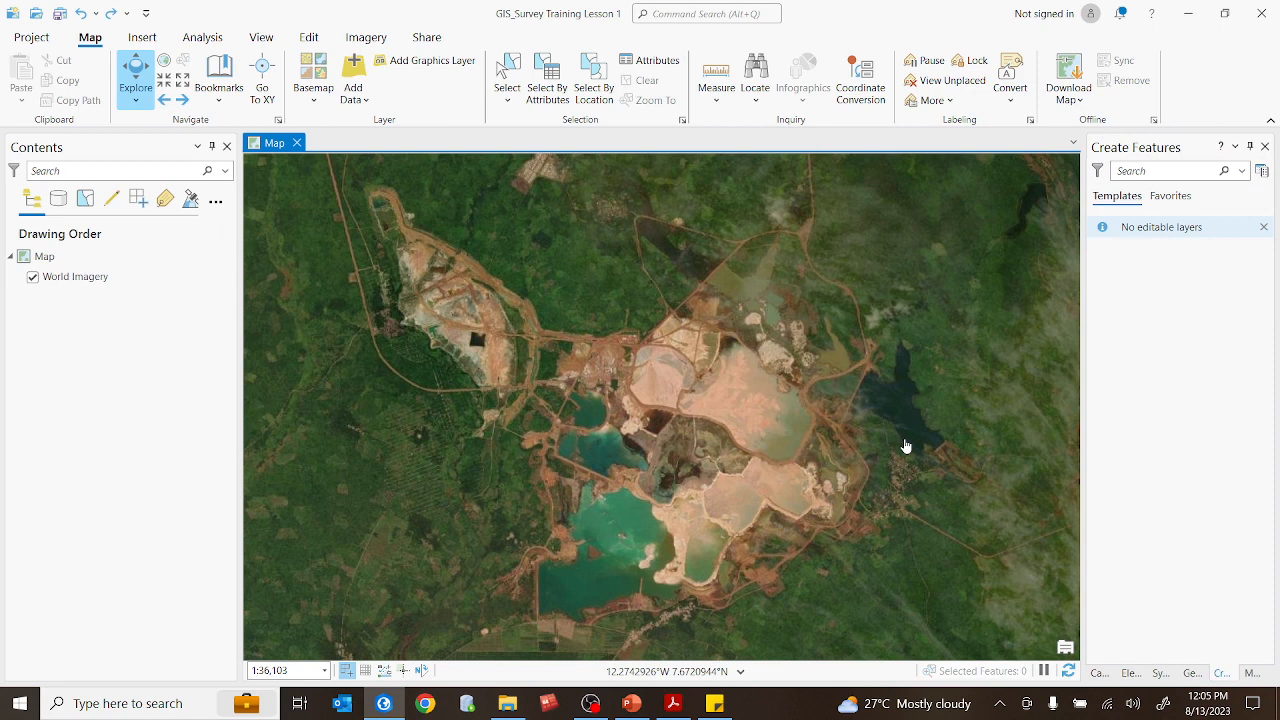
Bring up the project catalog with its maps, toolboxes, databases, styles, folders and locators
mouse_move(720, 706)
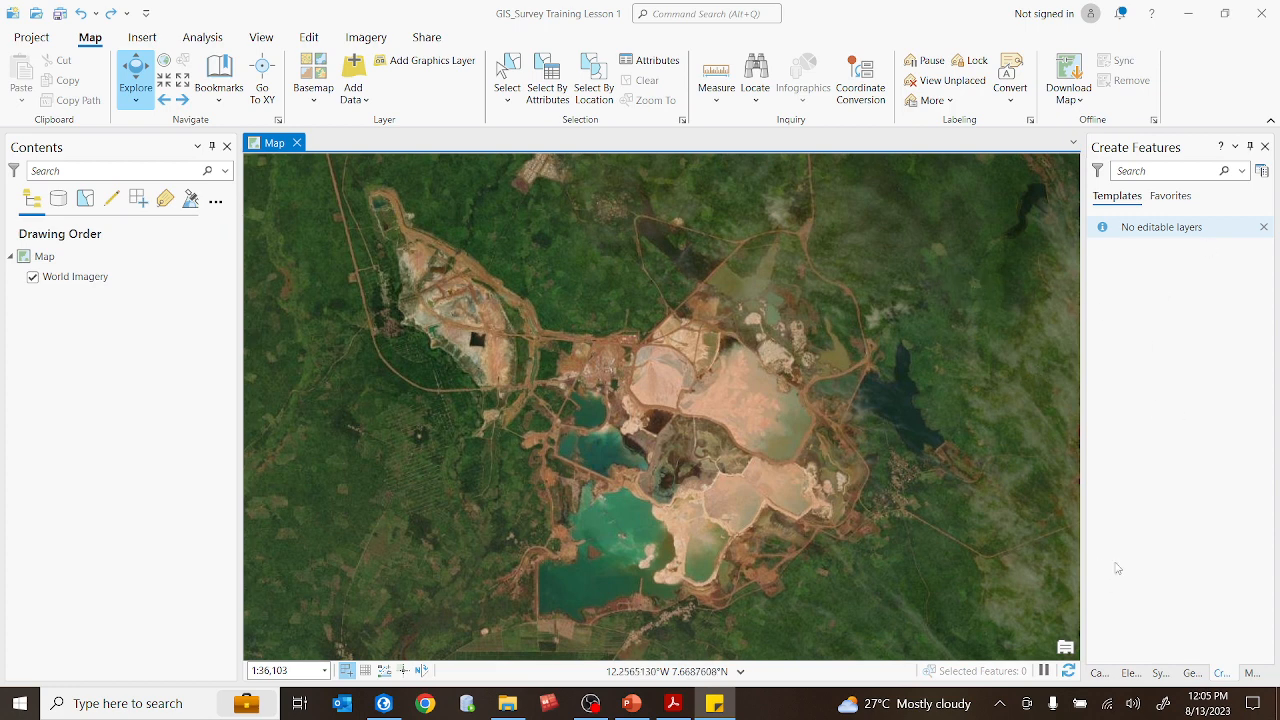
left_click(1102, 674)
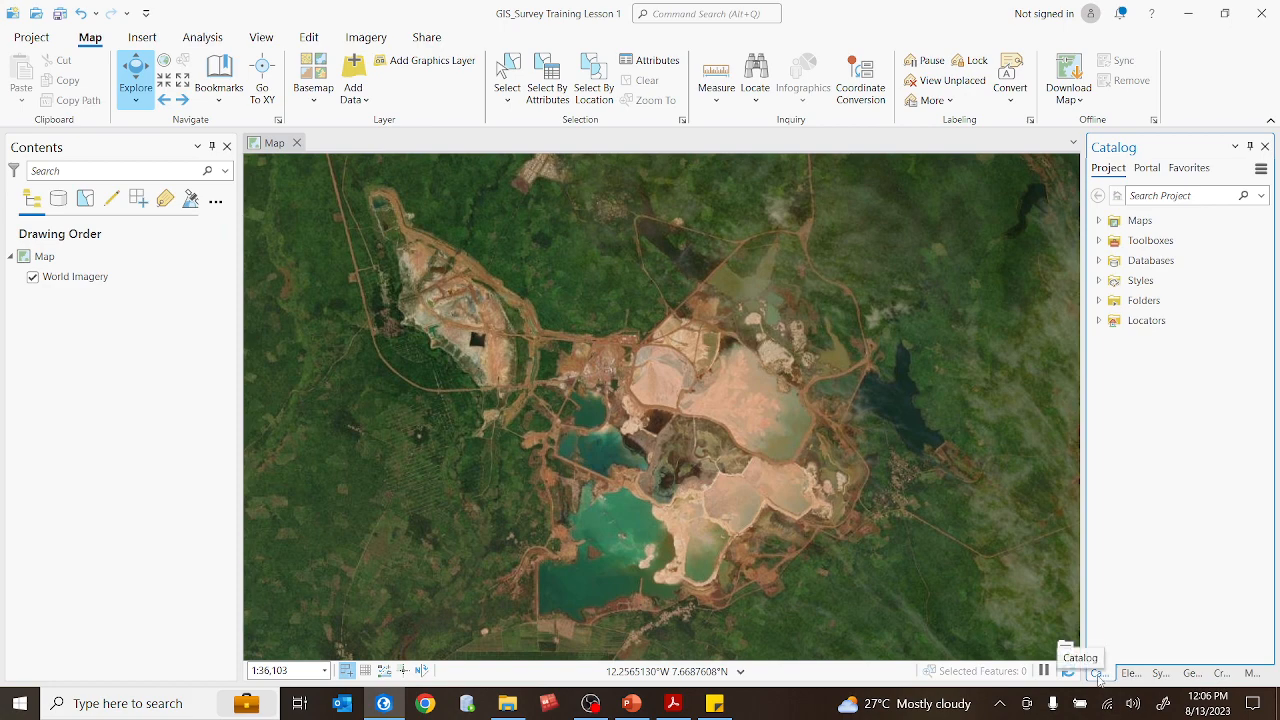
left_click(202, 37)
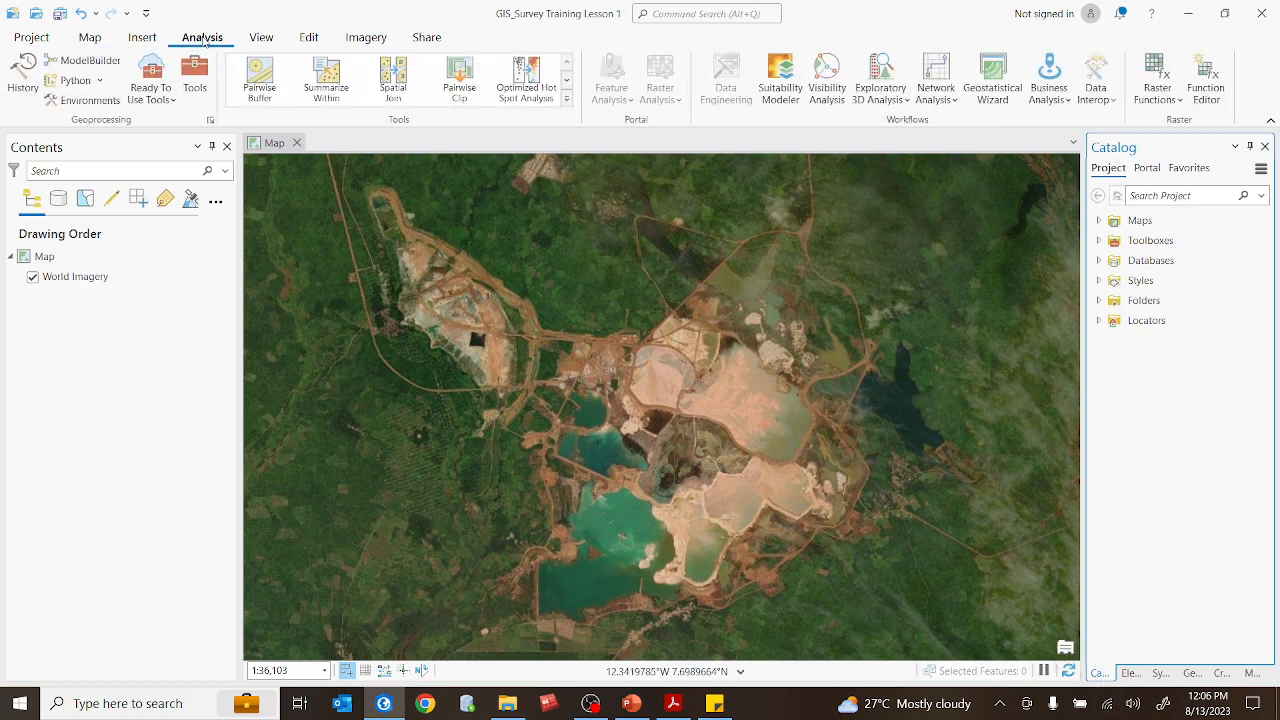
left_click(130, 38)
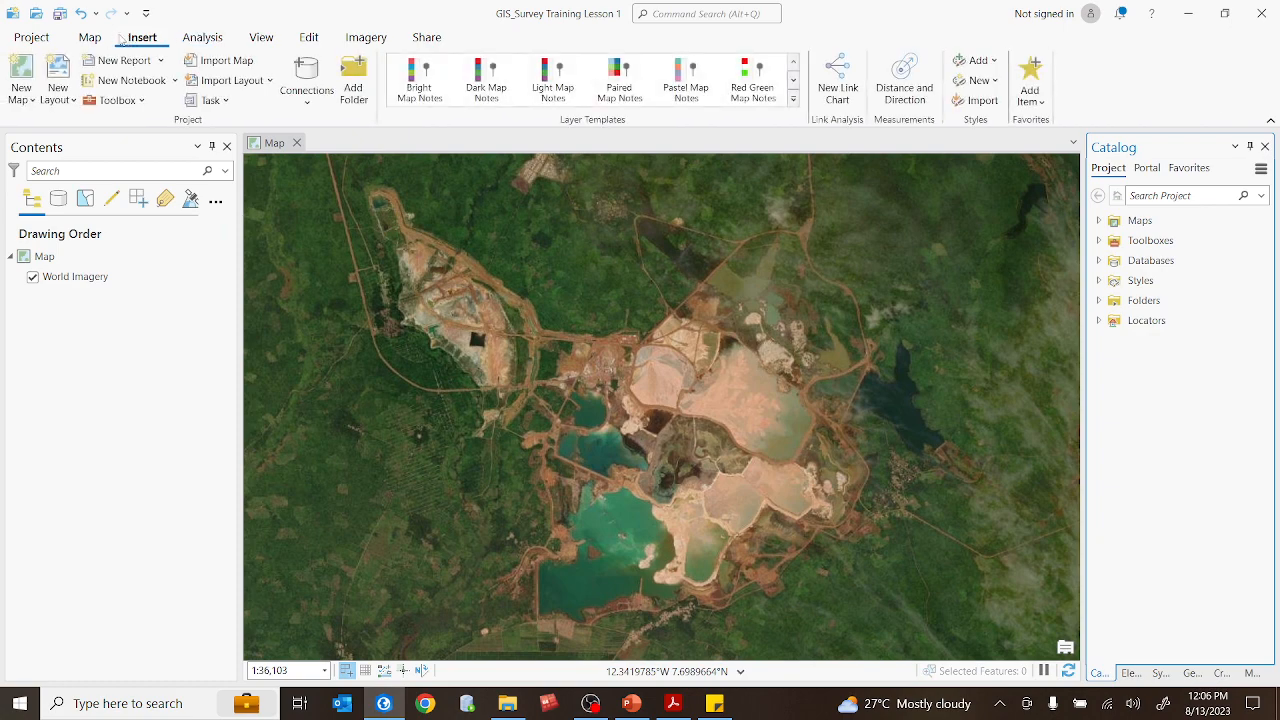
left_click(92, 38)
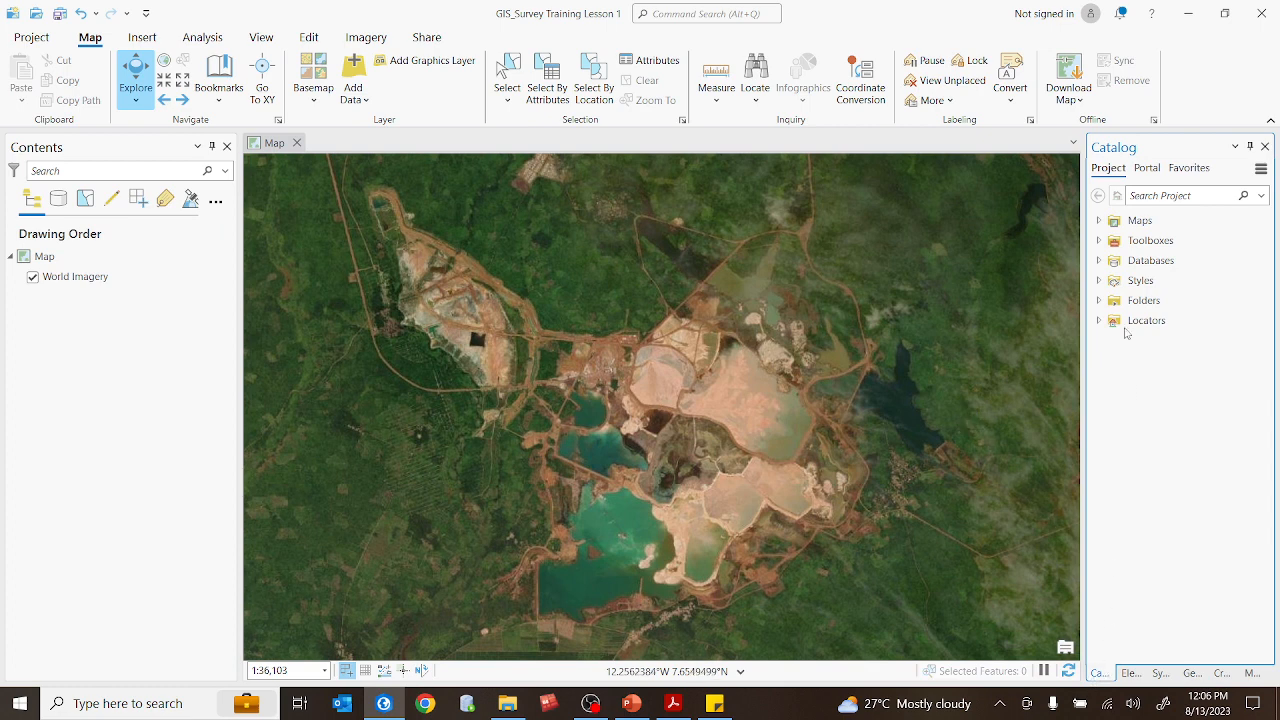
left_click(1150, 303)
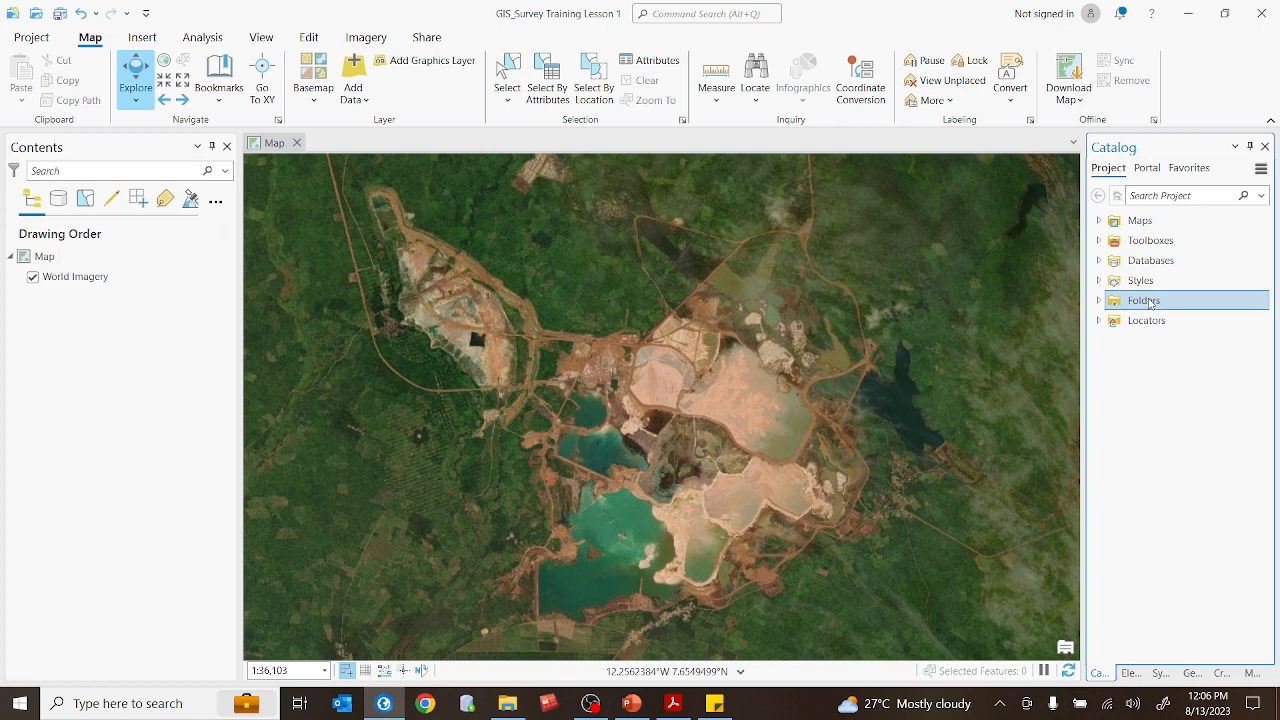
right_click(1151, 304)
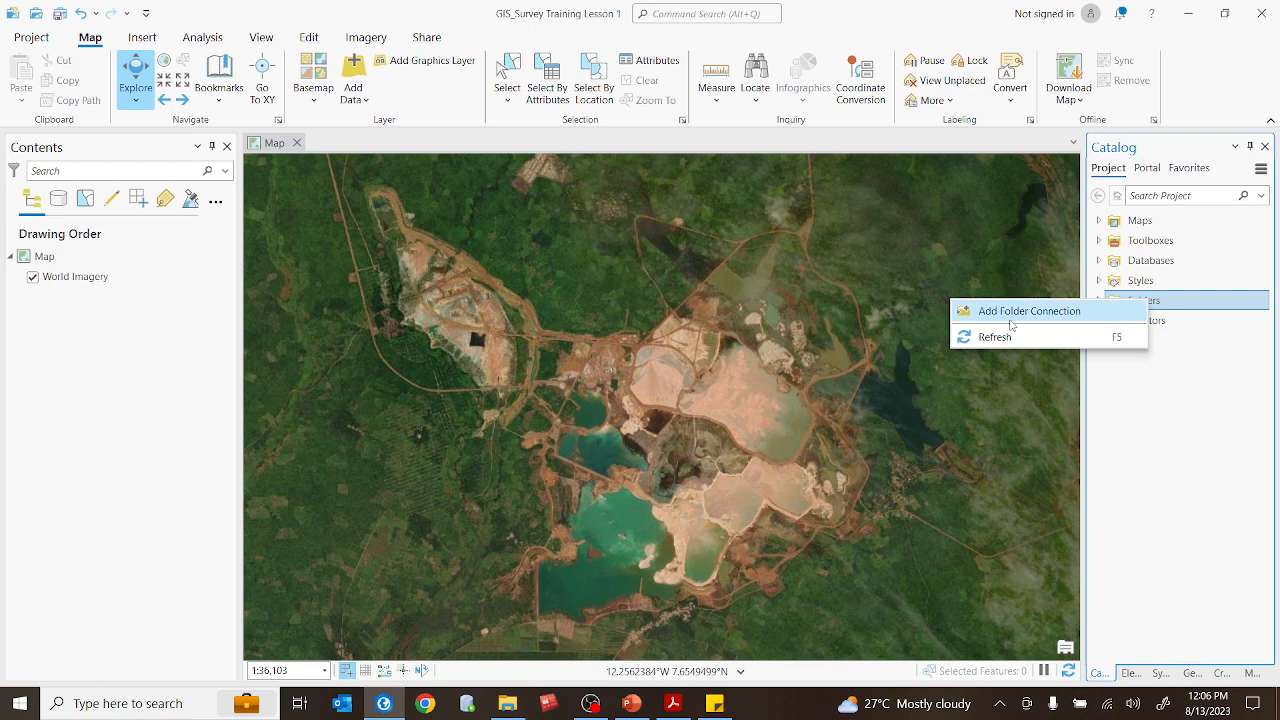
left_click(1141, 388)
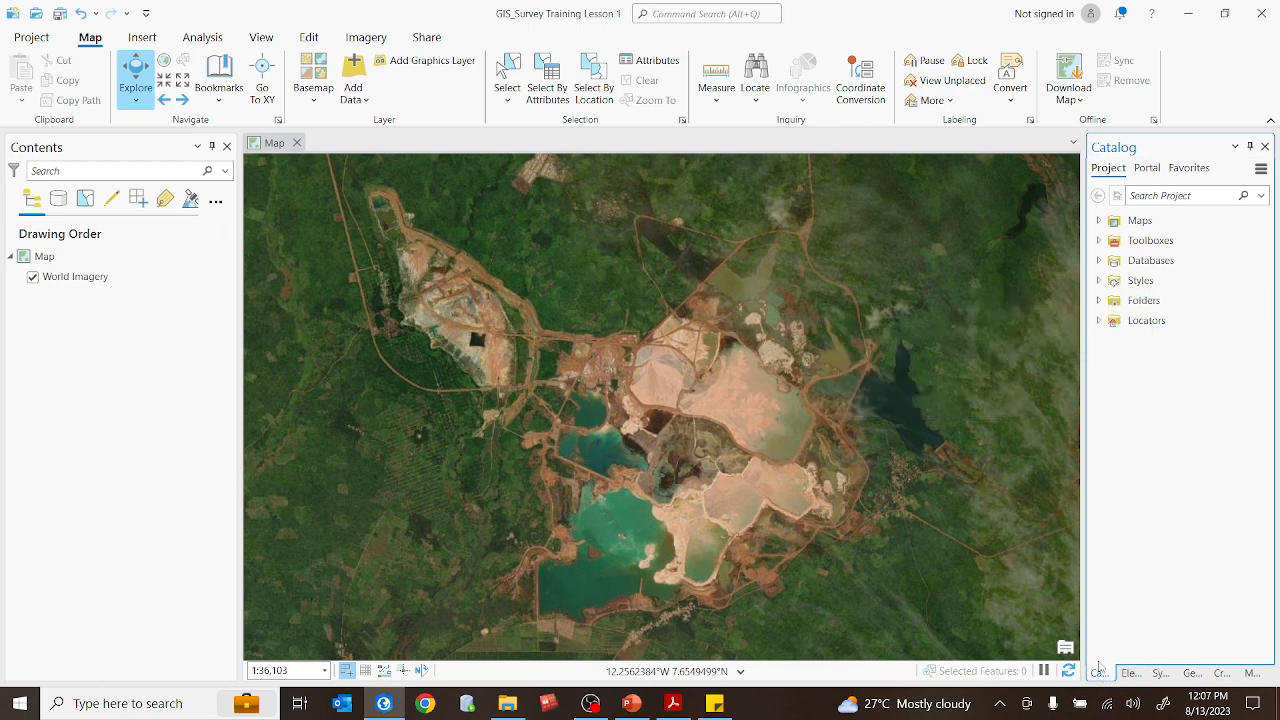
Add a folder connection to the GIS and Survey Training V folder on the Windows (C:) drive
left_click(1140, 305)
right_click(1140, 305)
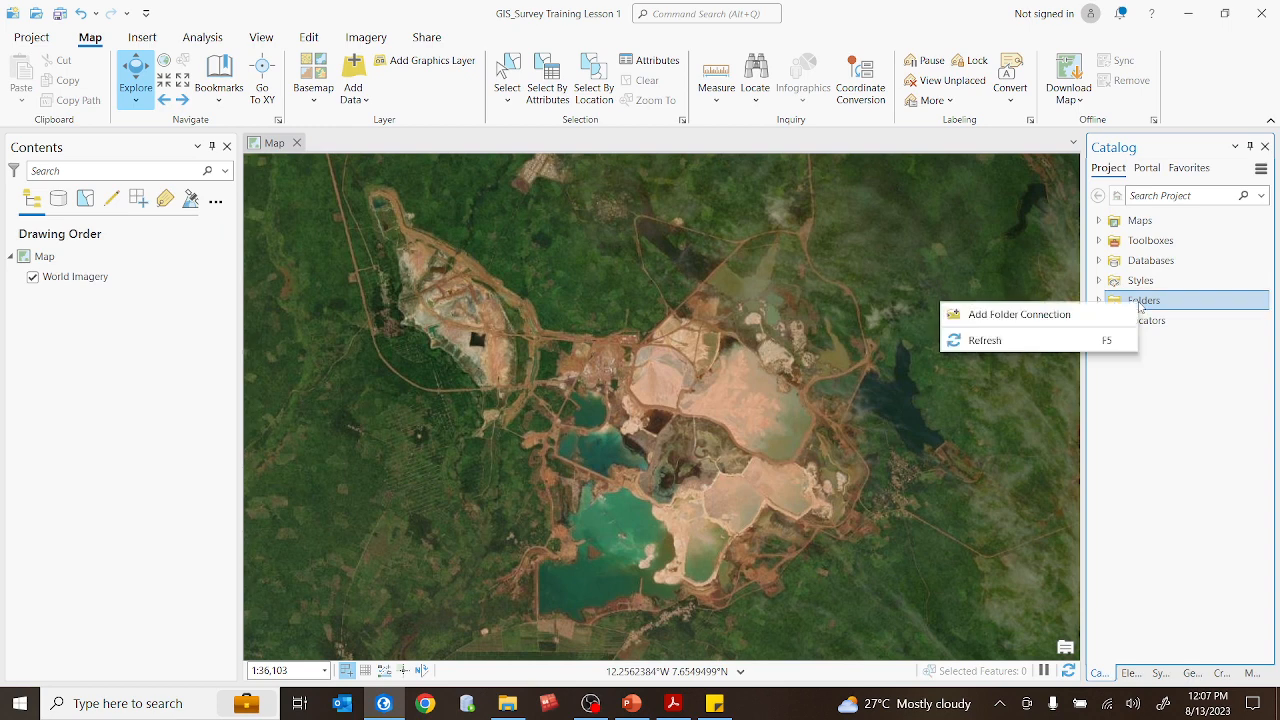
left_click(984, 316)
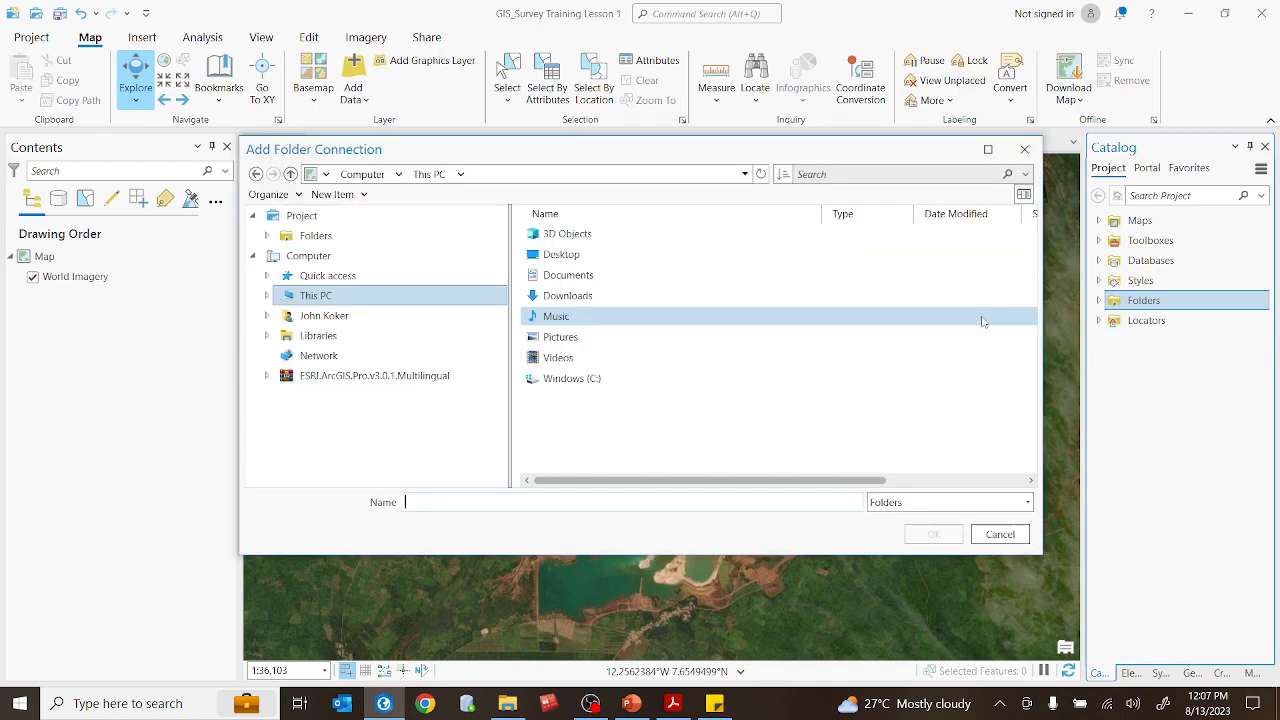
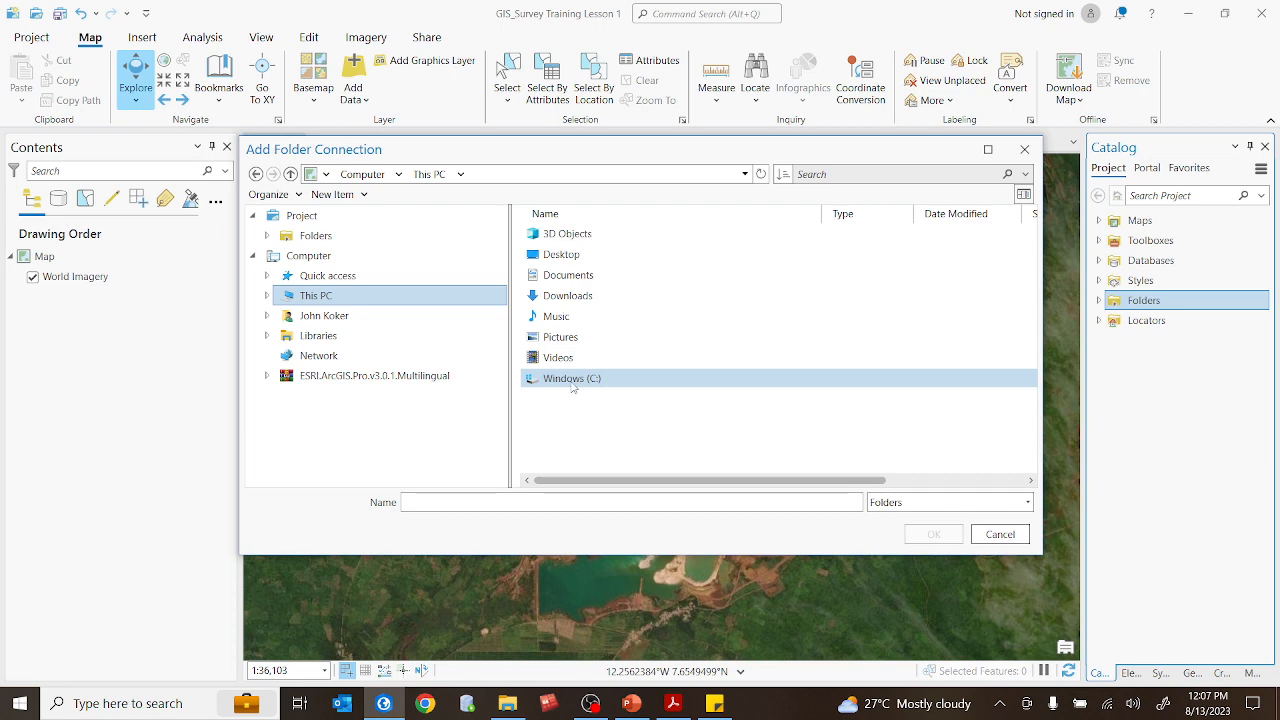
double_click(572, 380)
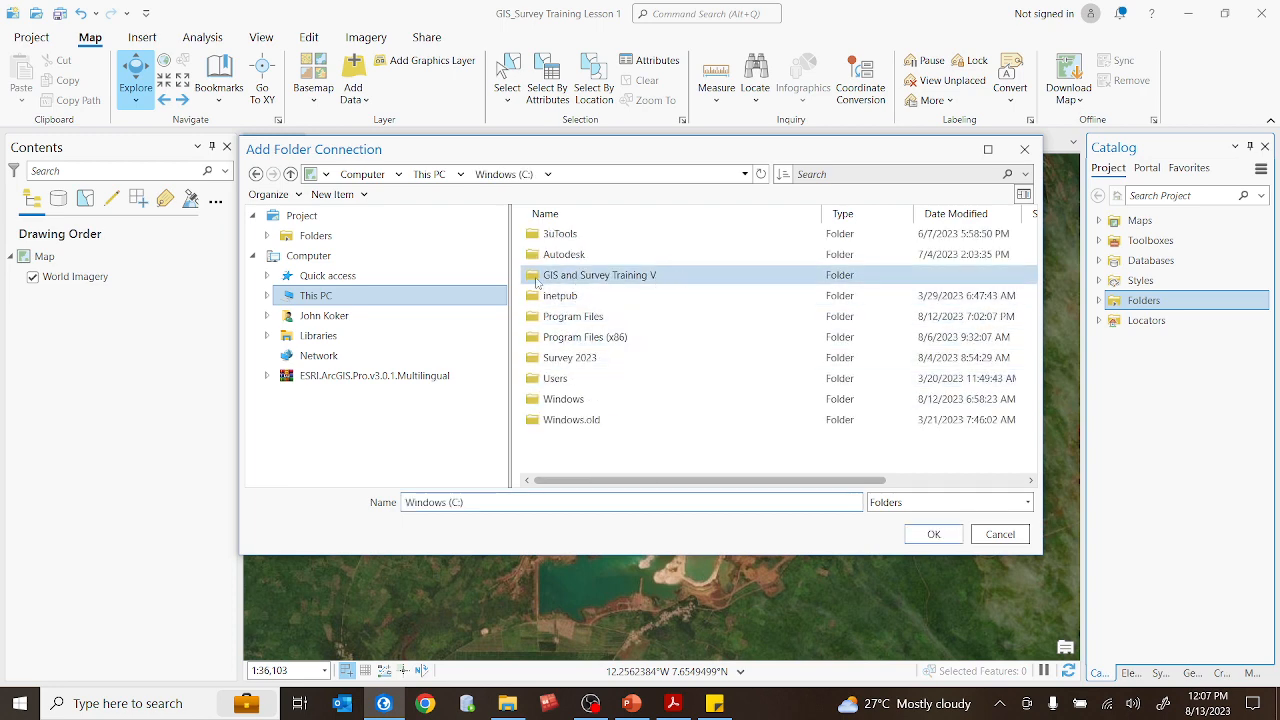
left_click(567, 275)
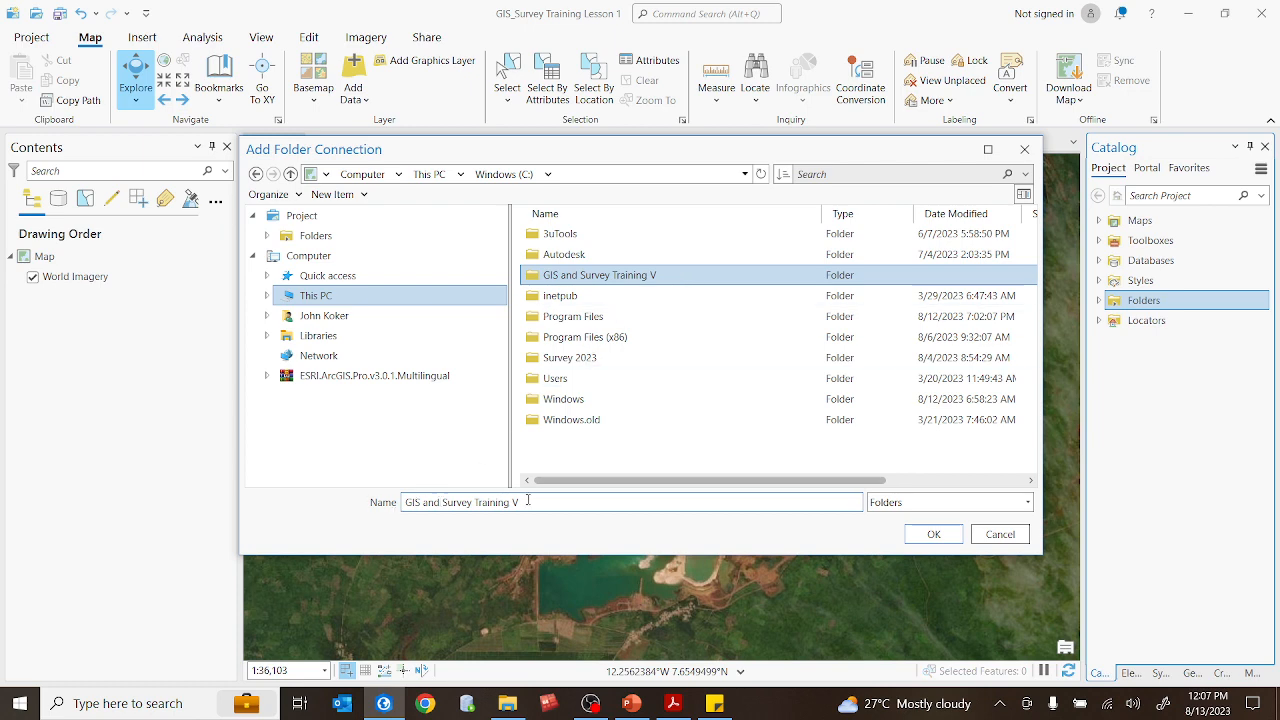
left_click(933, 535)
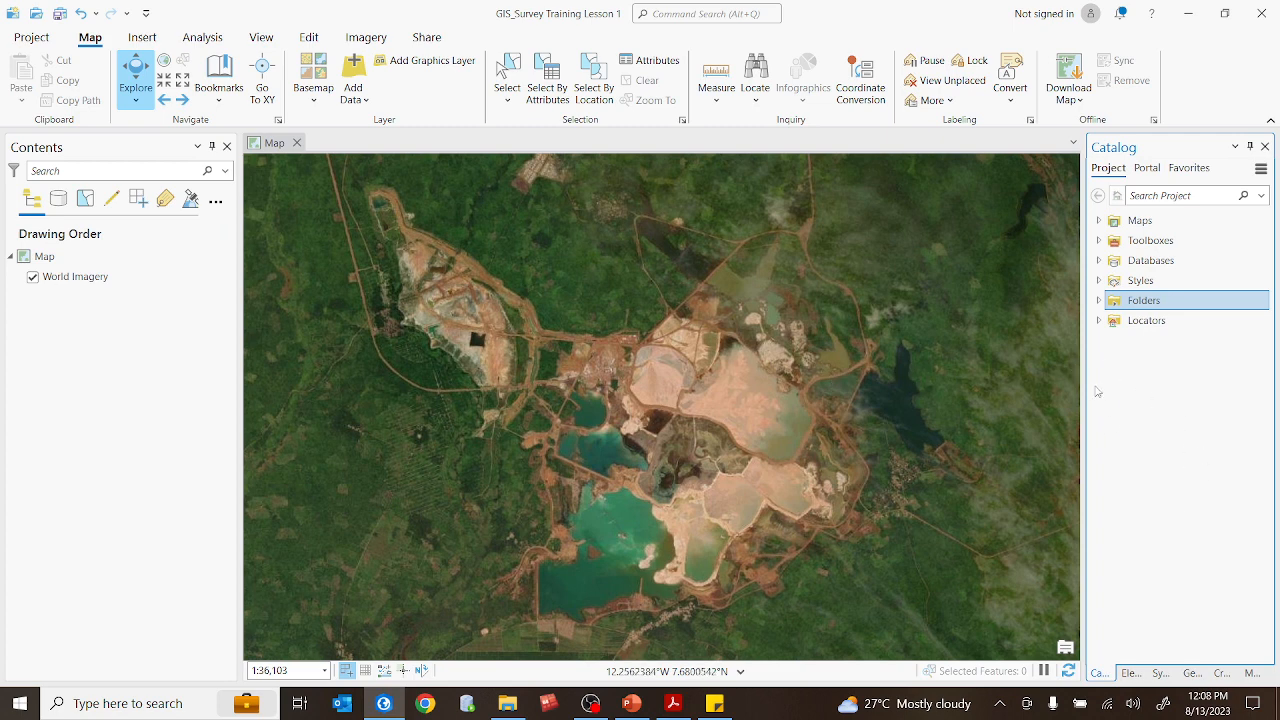
Expand the project's folder connections and check the contents of GIS and Survey Training V
left_click(1098, 301)
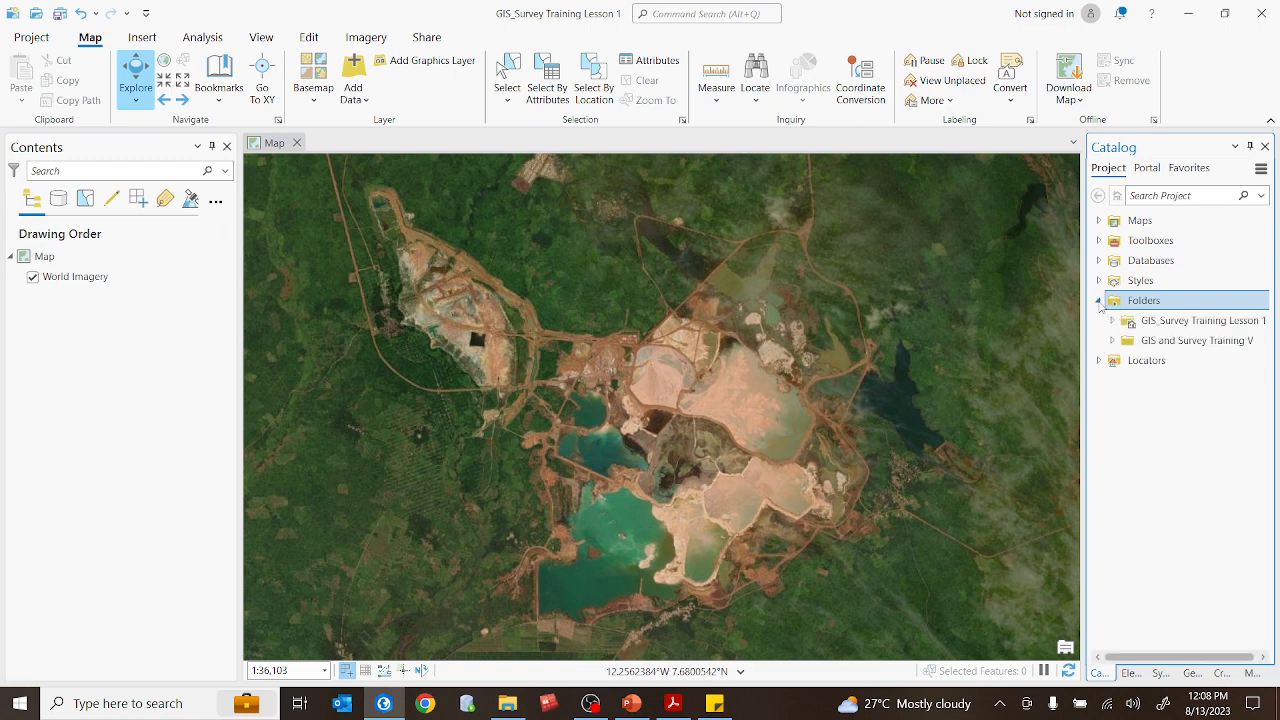
left_click_drag(1169, 660, 1171, 661)
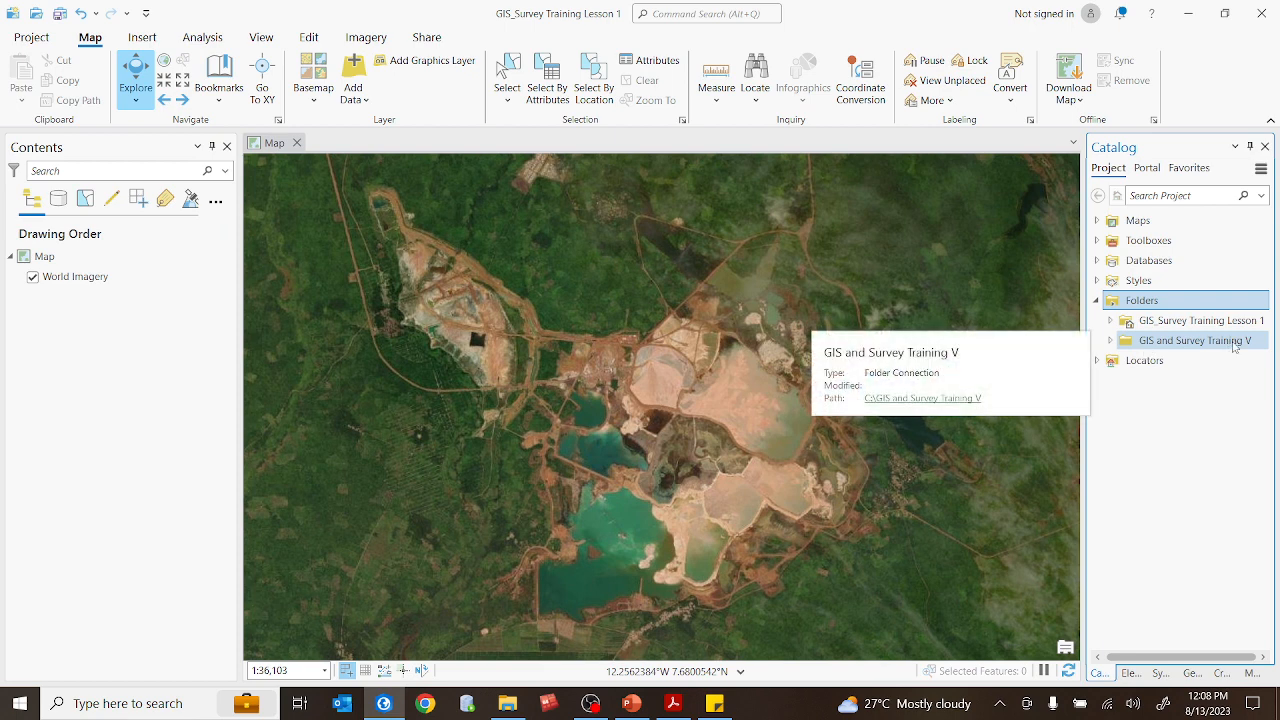
left_click(1110, 341)
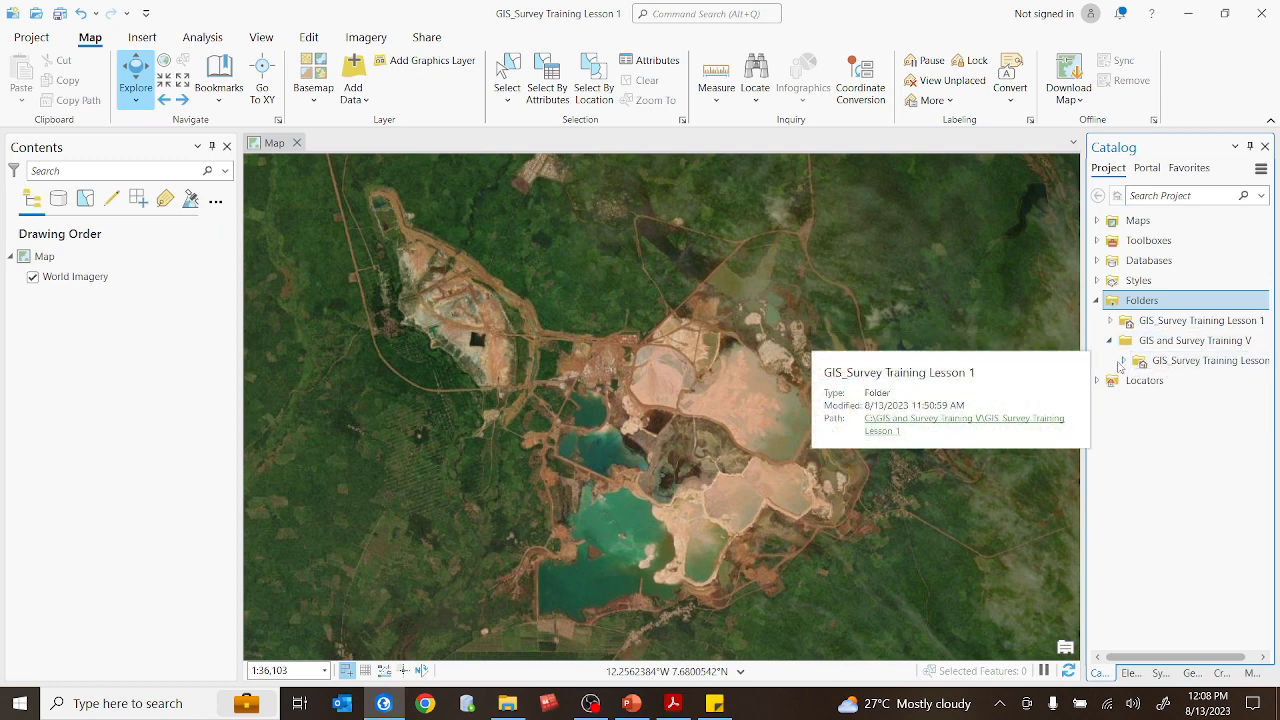
left_click(1111, 342)
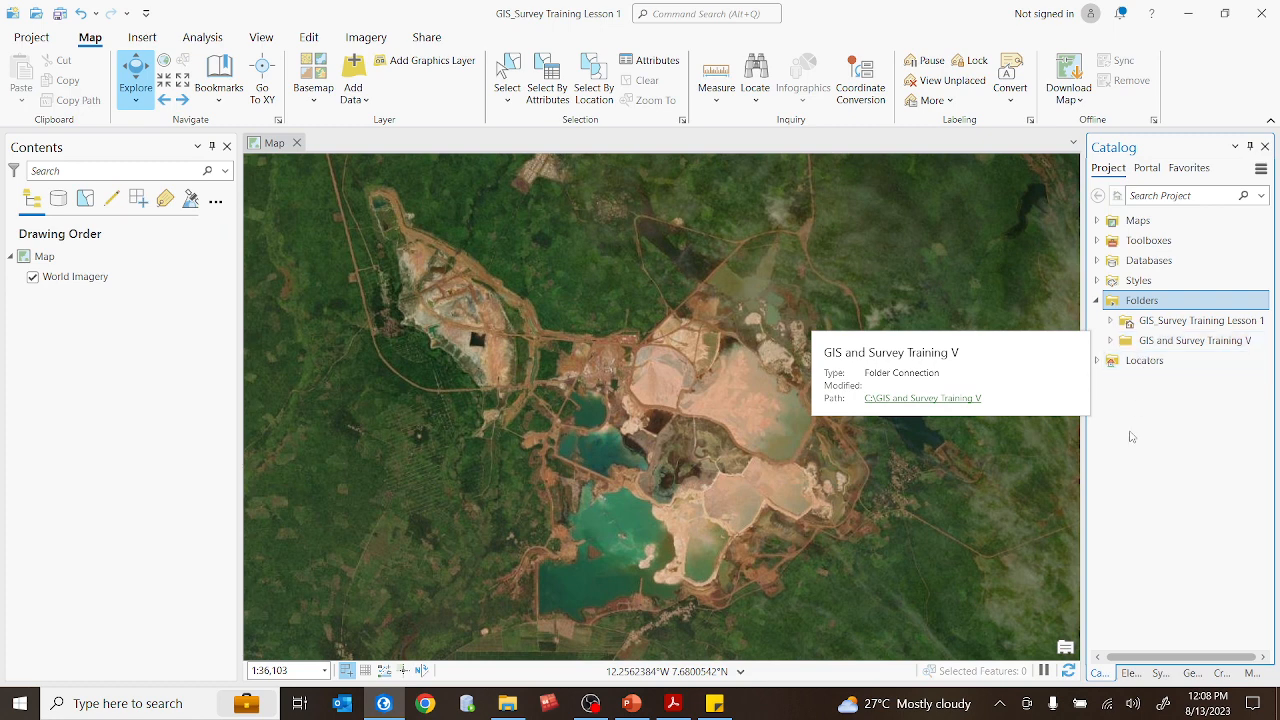
left_click(1158, 343)
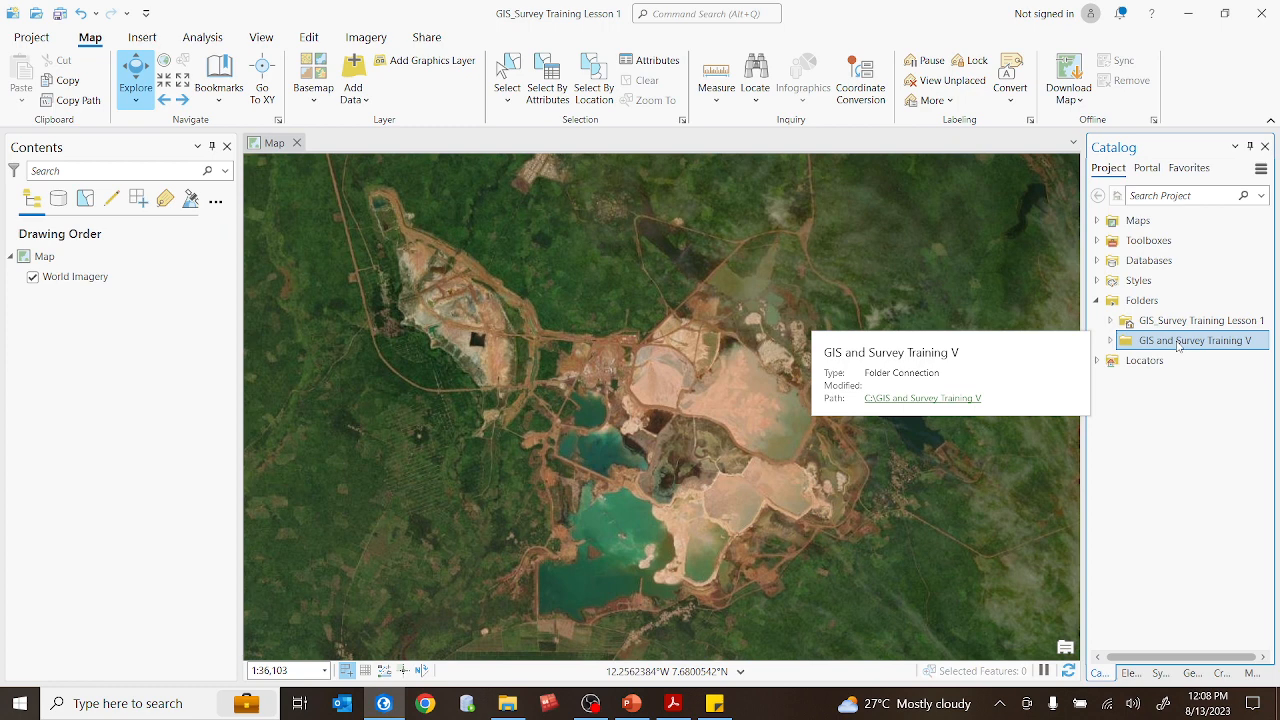
right_click(1178, 346)
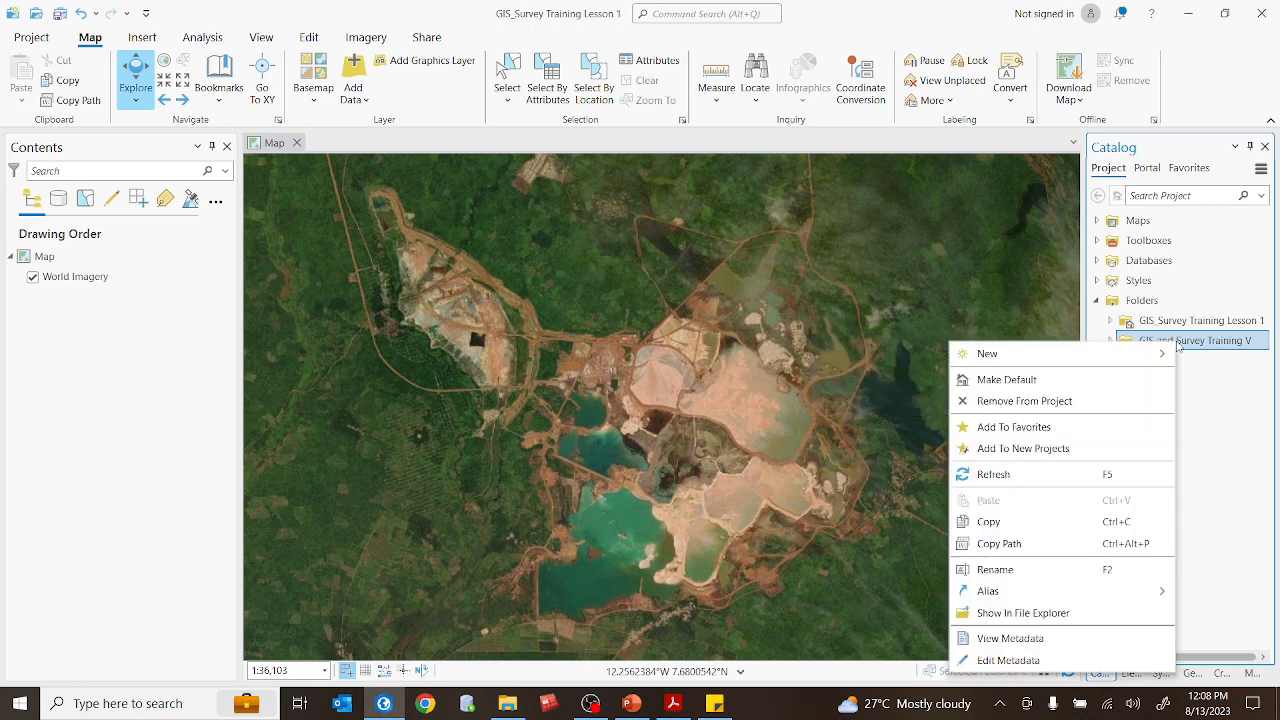
mouse_move(998, 362)
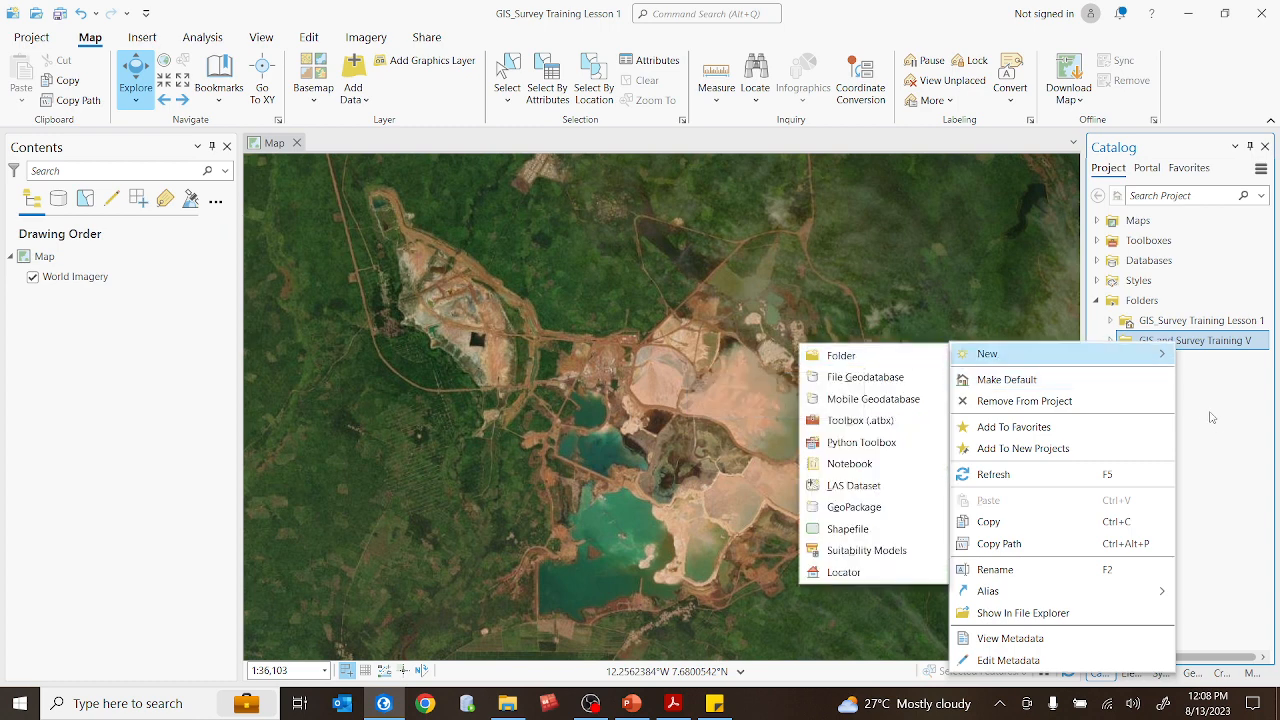
left_click(1216, 423)
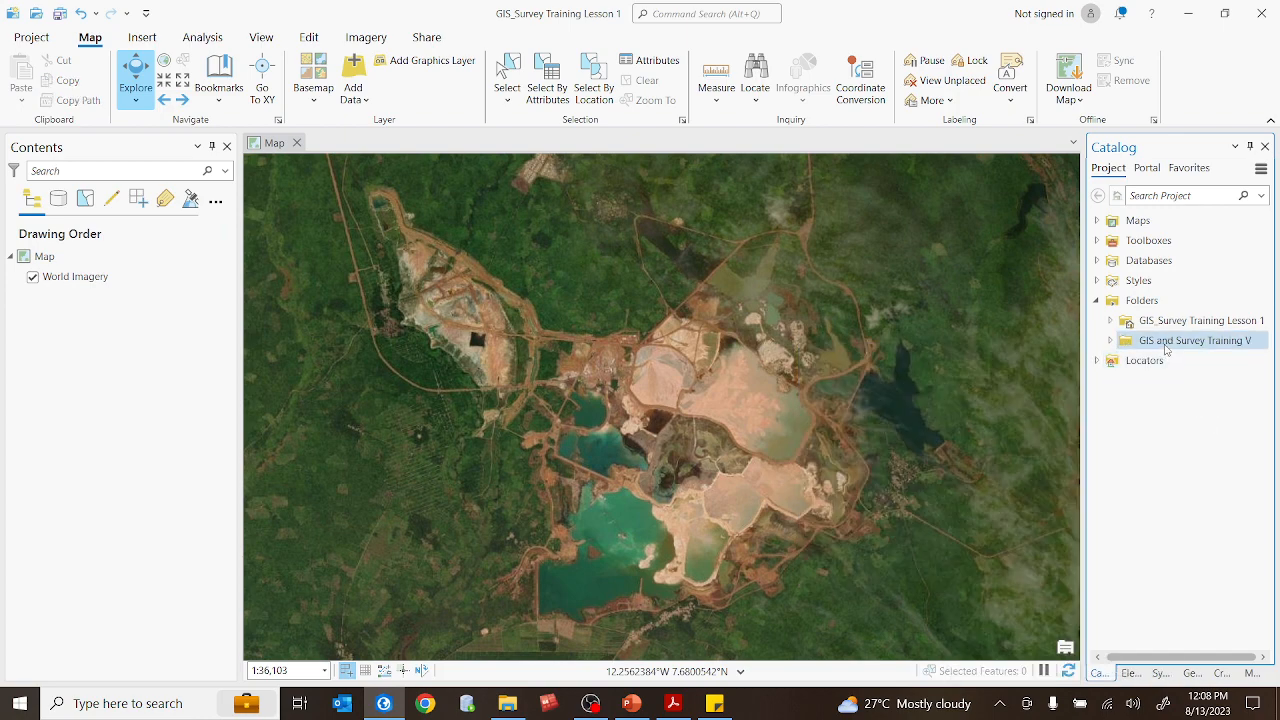
Create a new folder named Mining Area inside the GIS and Survey Training V folder connection
right_click(1166, 345)
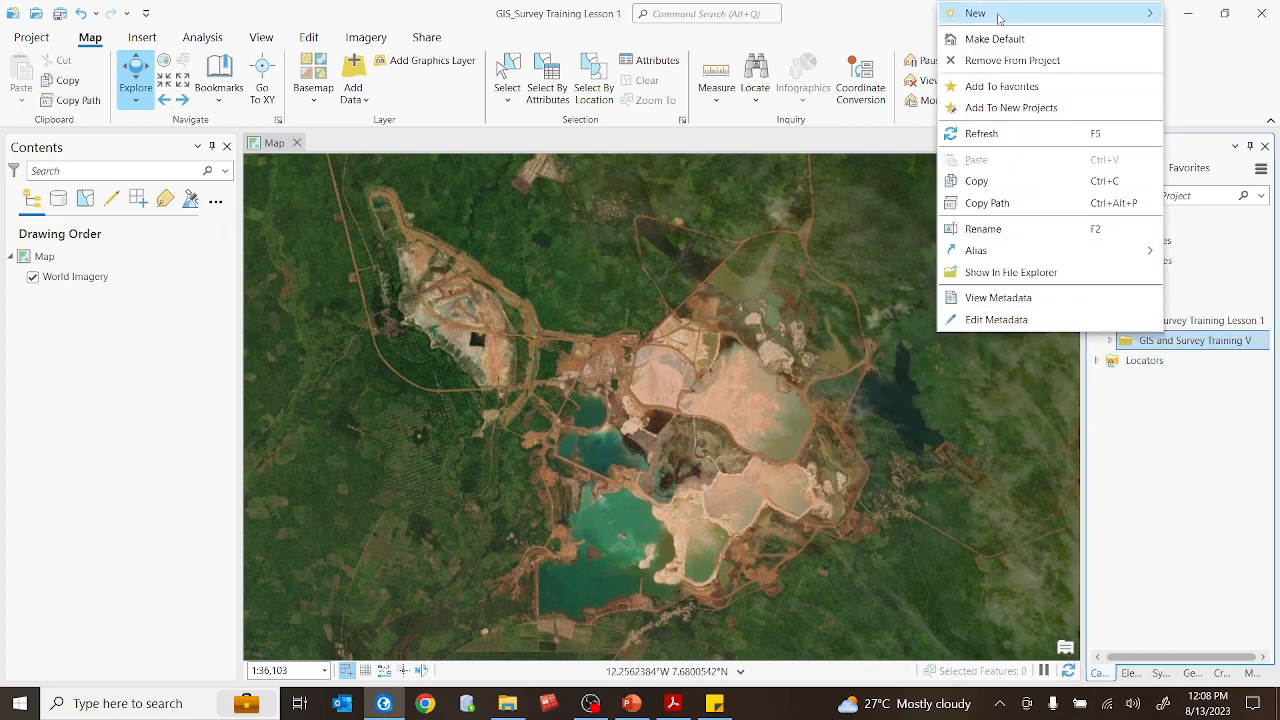
mouse_move(998, 18)
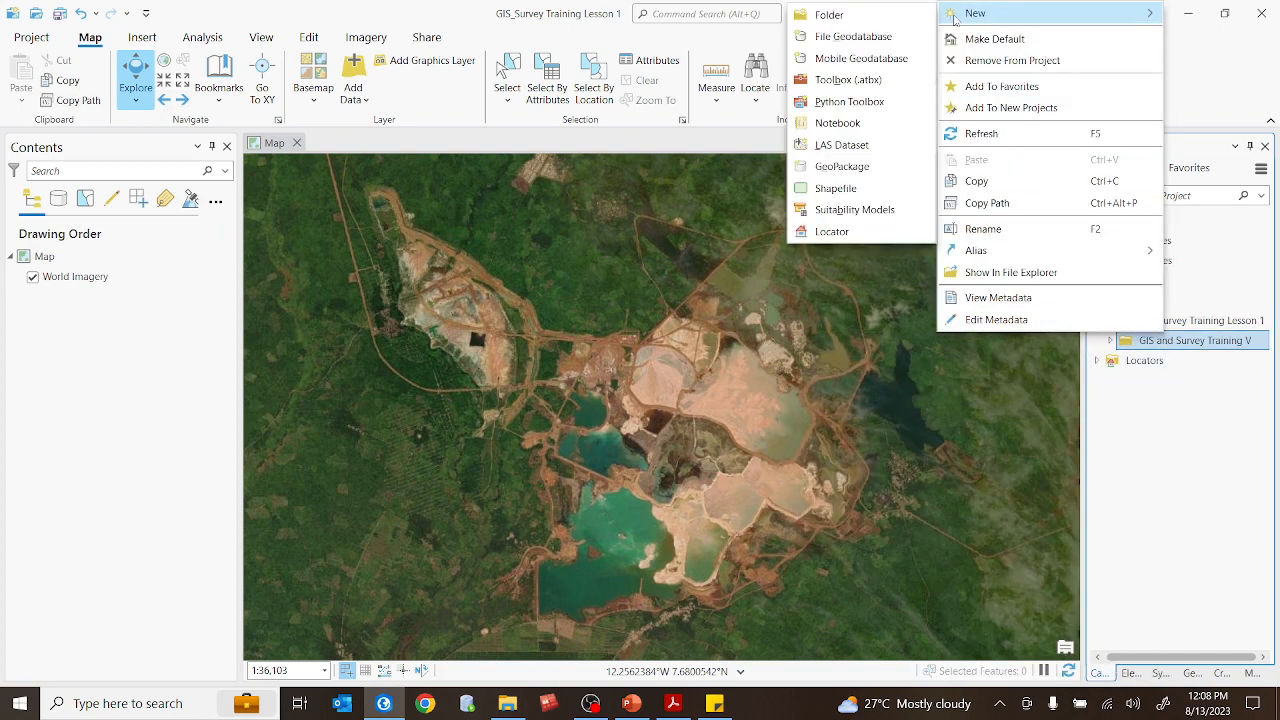
left_click(848, 16)
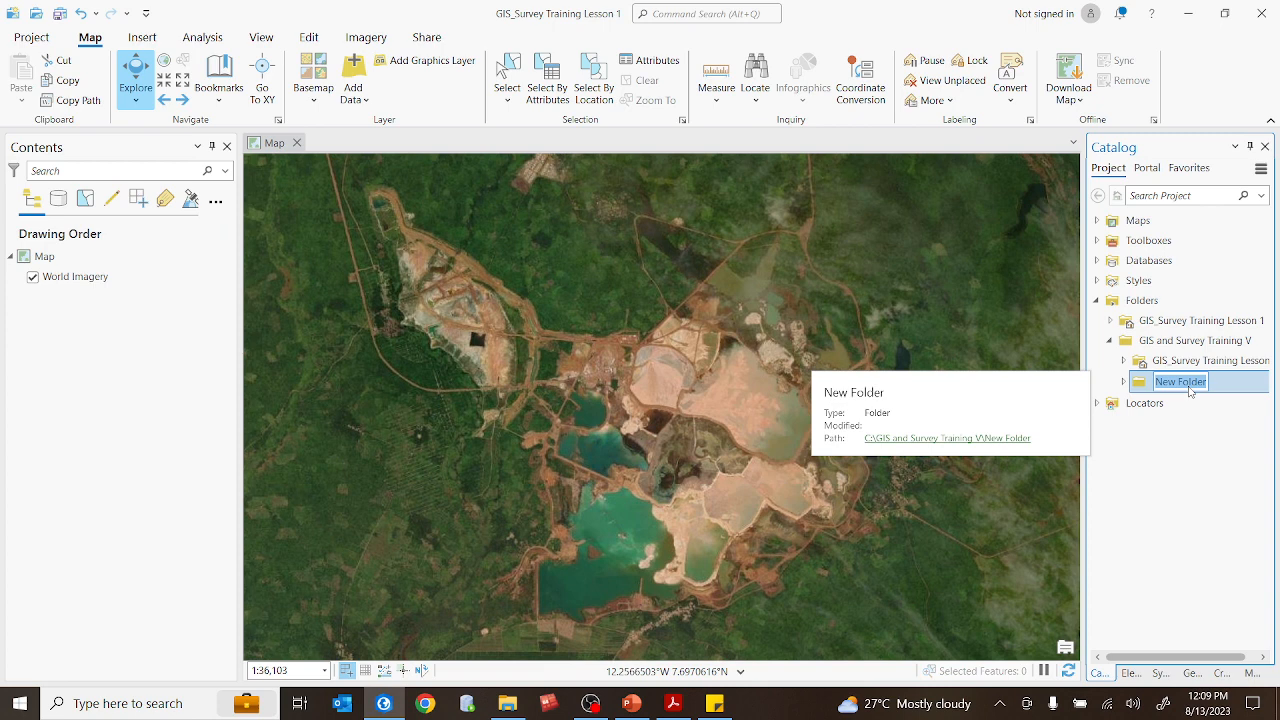
type("Mining Area")
key("Return")
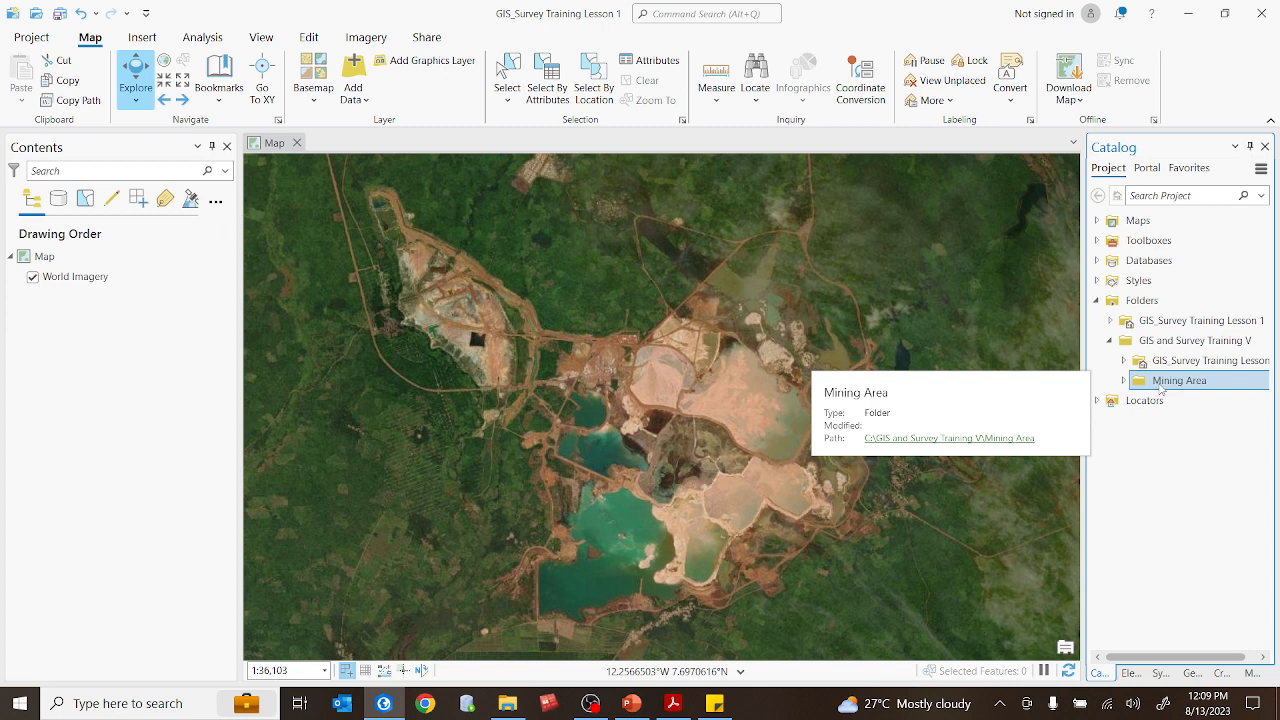
Create a subfolder named Shapefiles inside the Mining Area folder
right_click(1161, 391)
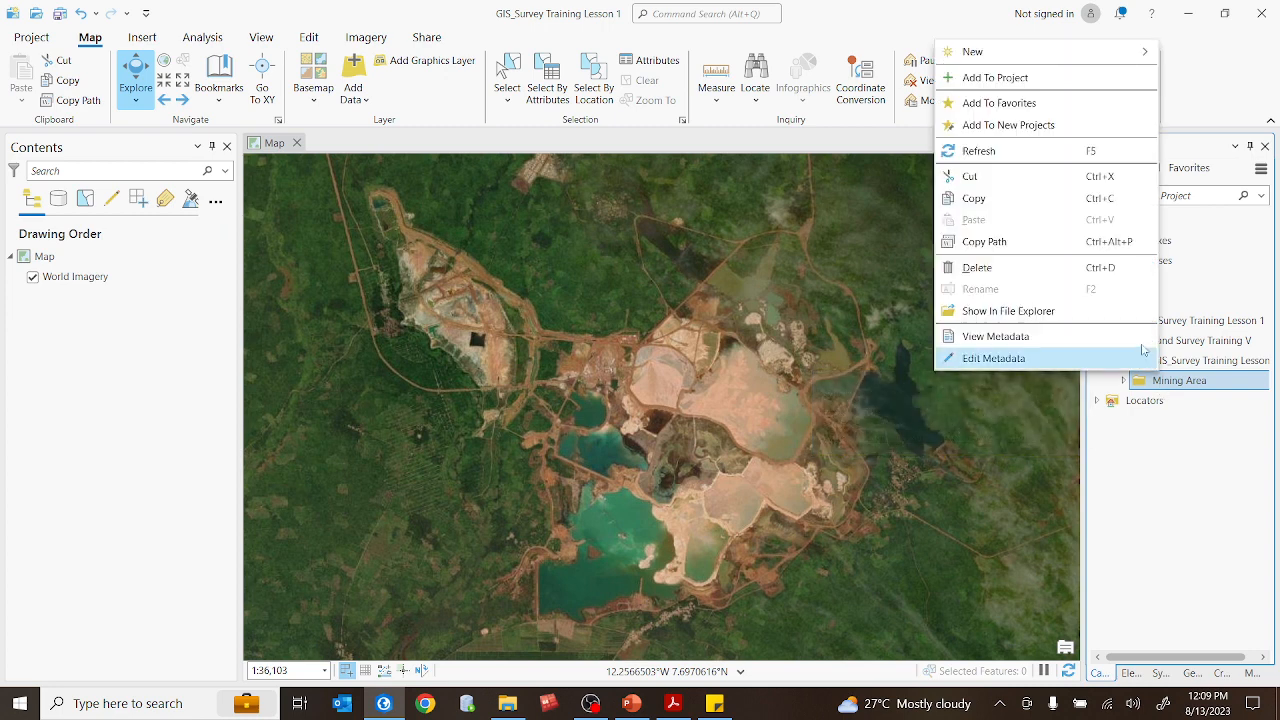
left_click(1166, 464)
right_click(1165, 379)
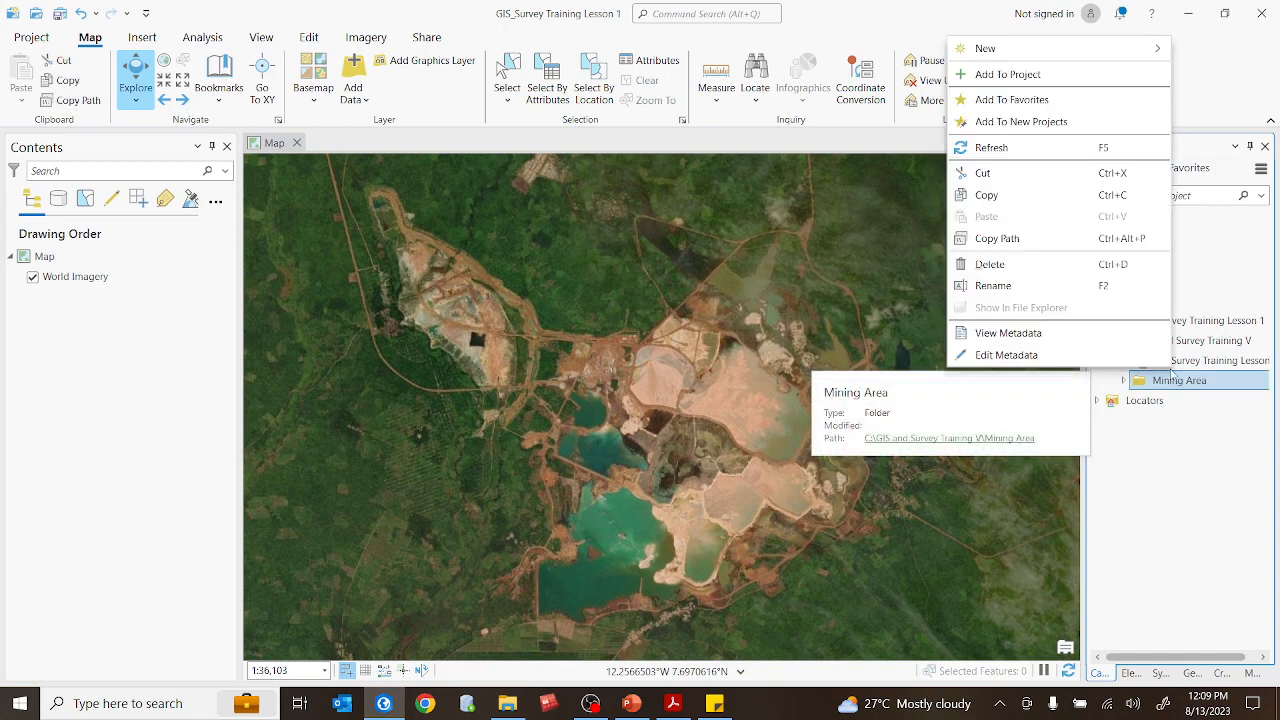
mouse_move(1037, 49)
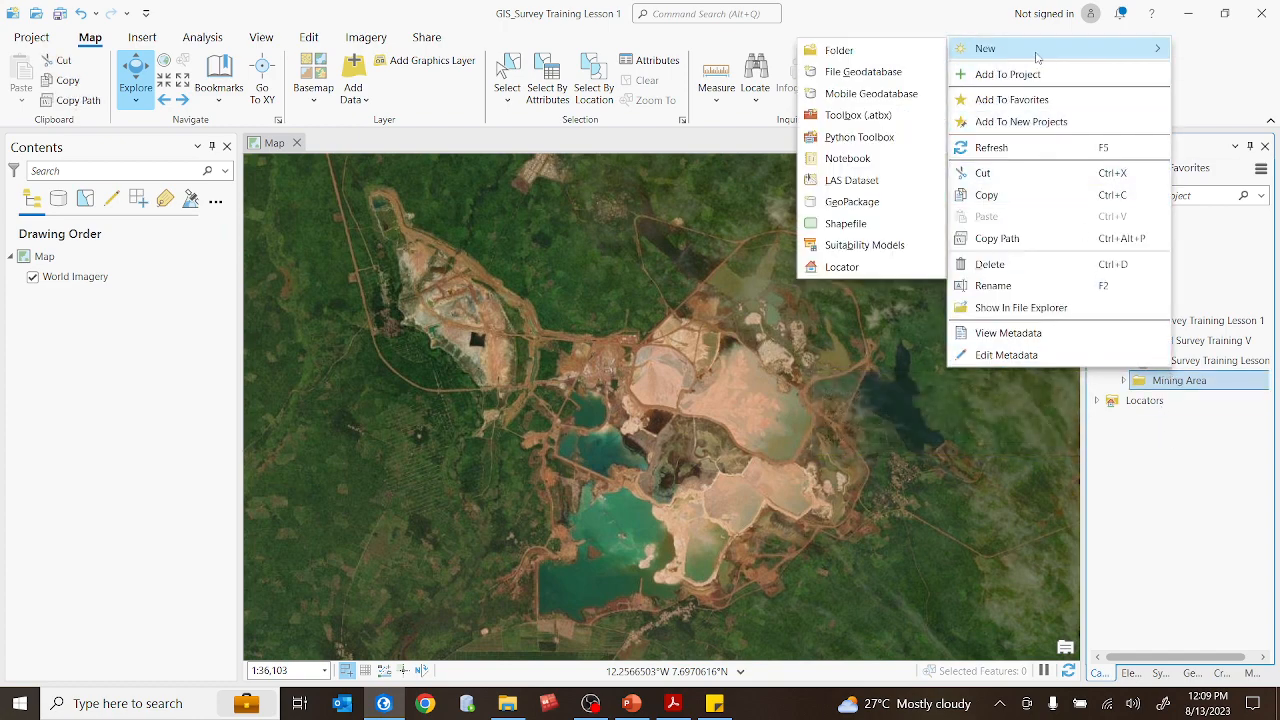
left_click(839, 50)
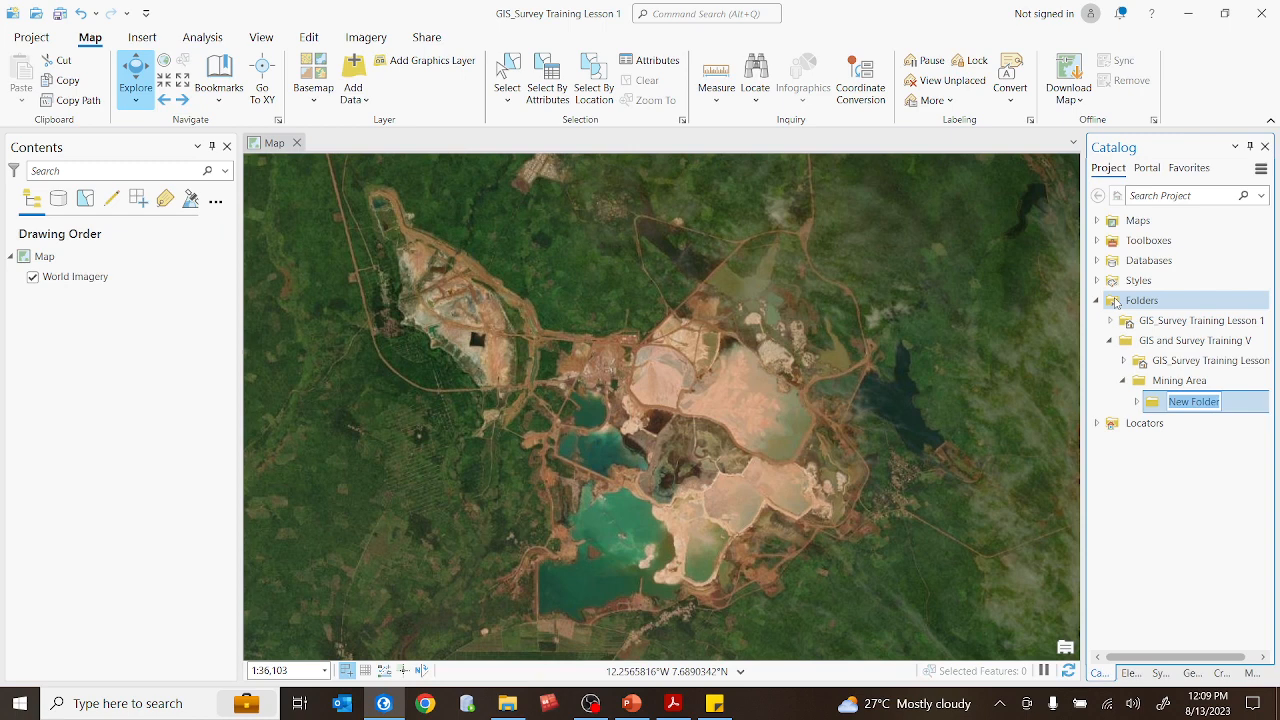
type("Shapefiles")
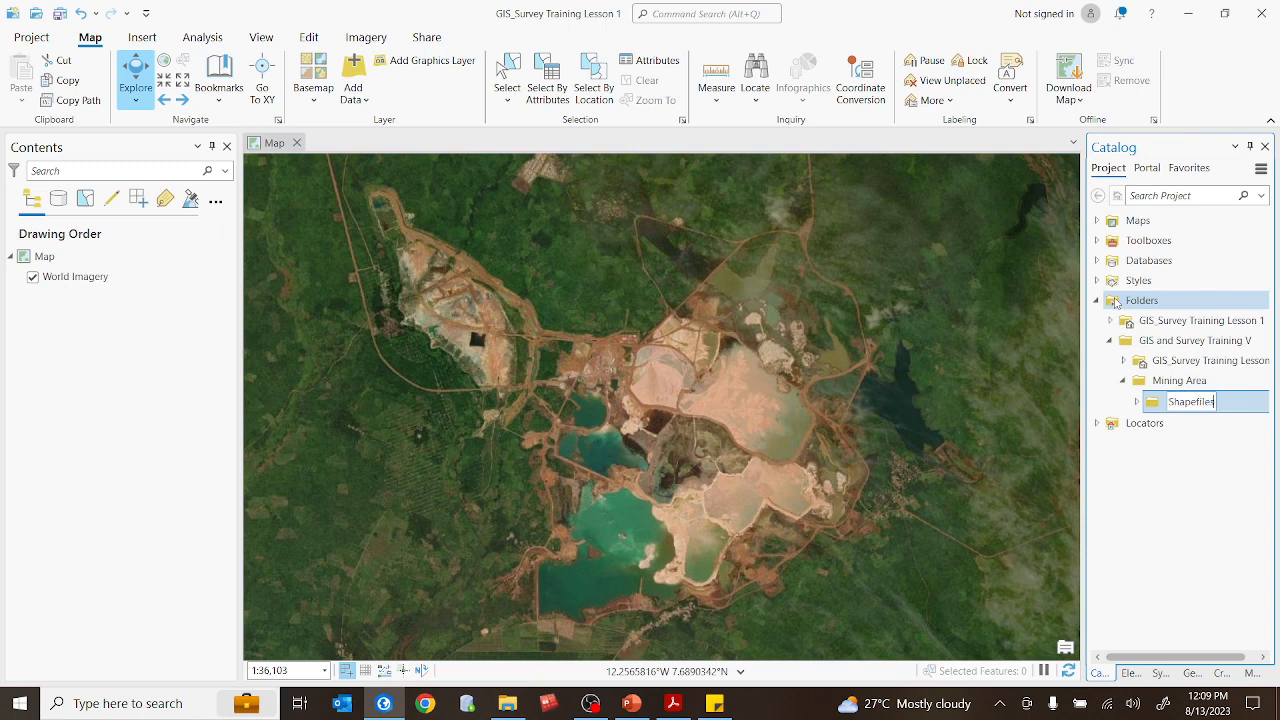
left_click(1173, 481)
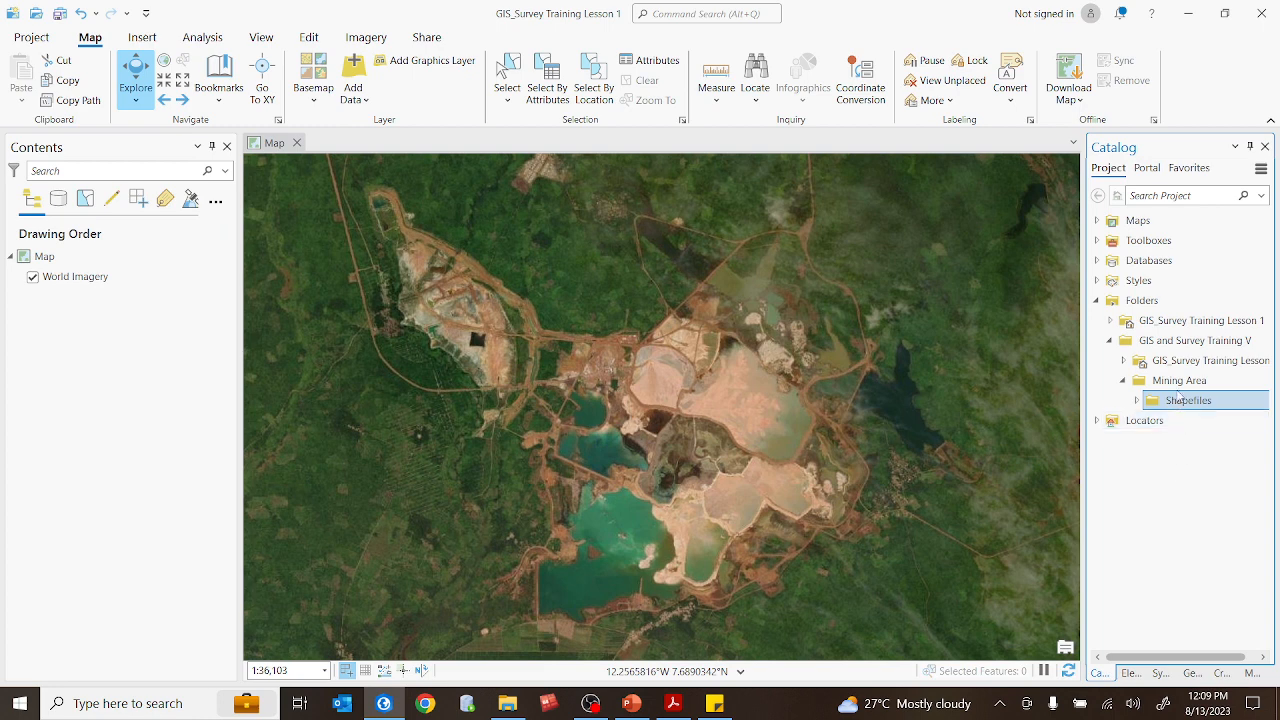
mouse_move(1184, 384)
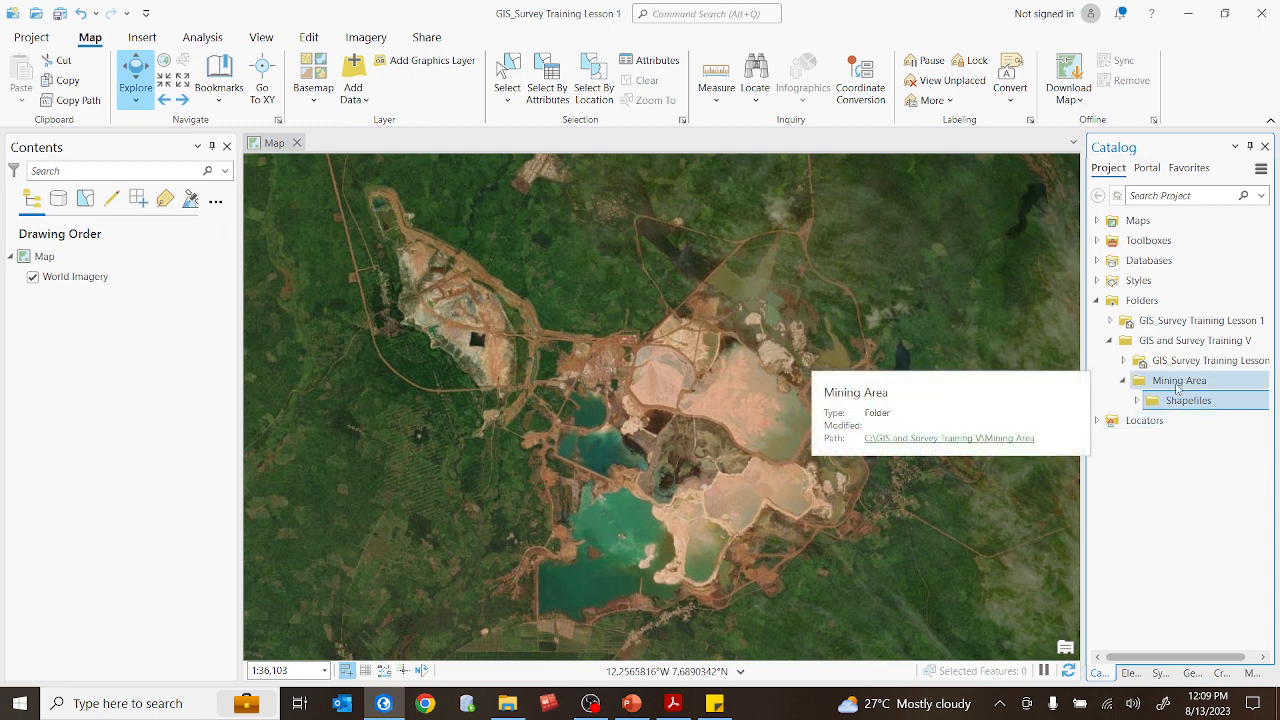
left_click(1187, 385)
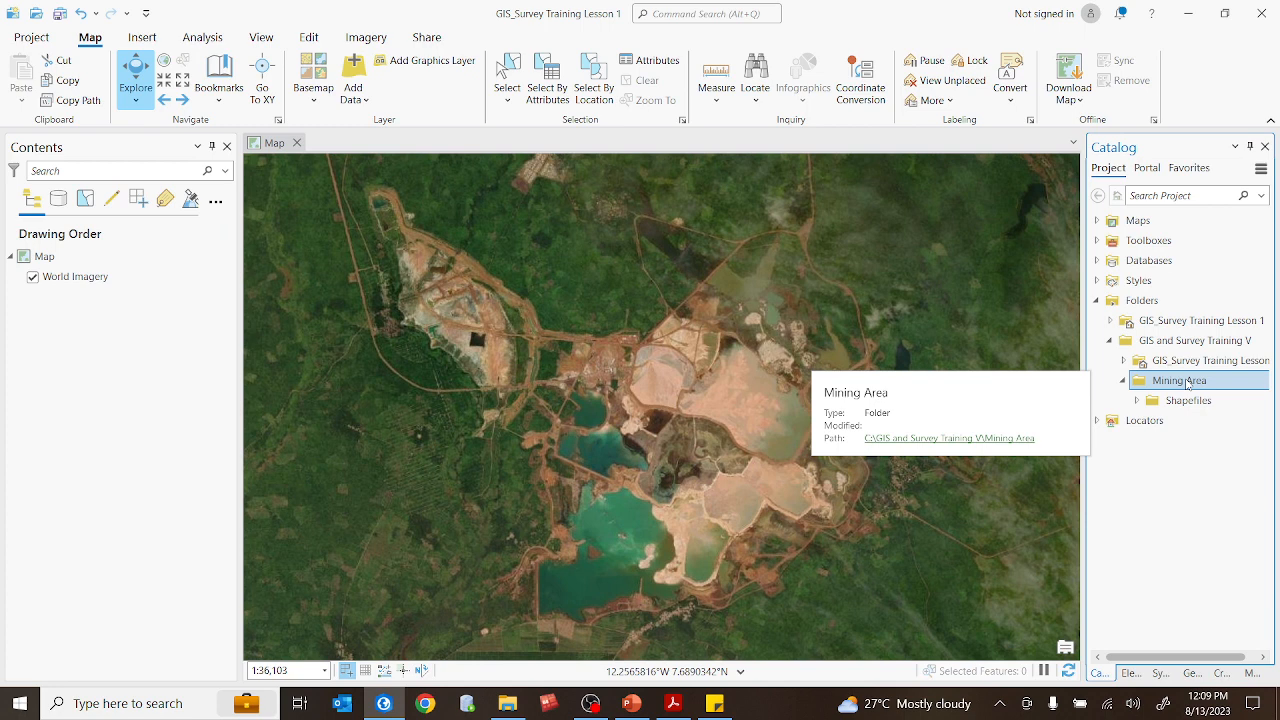
right_click(1187, 384)
key("Escape")
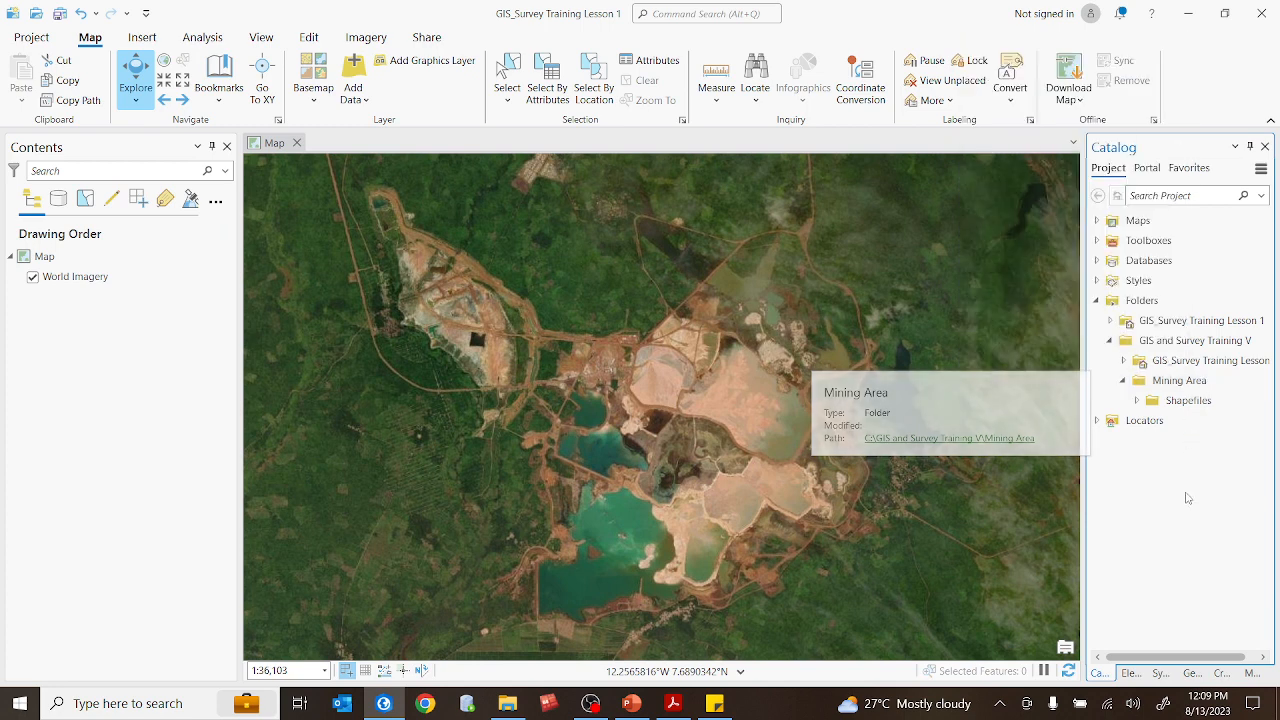
Create a subfolder named Maps inside the Mining Area folder
left_click(1176, 400)
left_click(1170, 385)
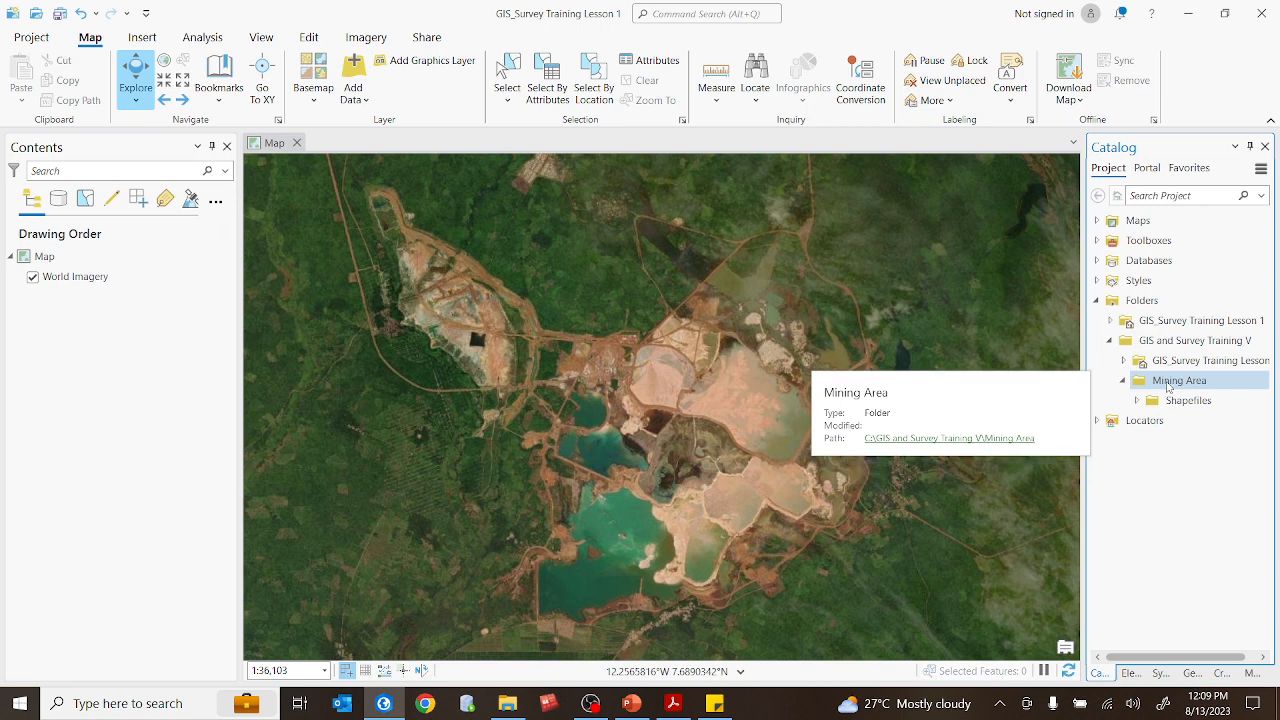
right_click(1168, 386)
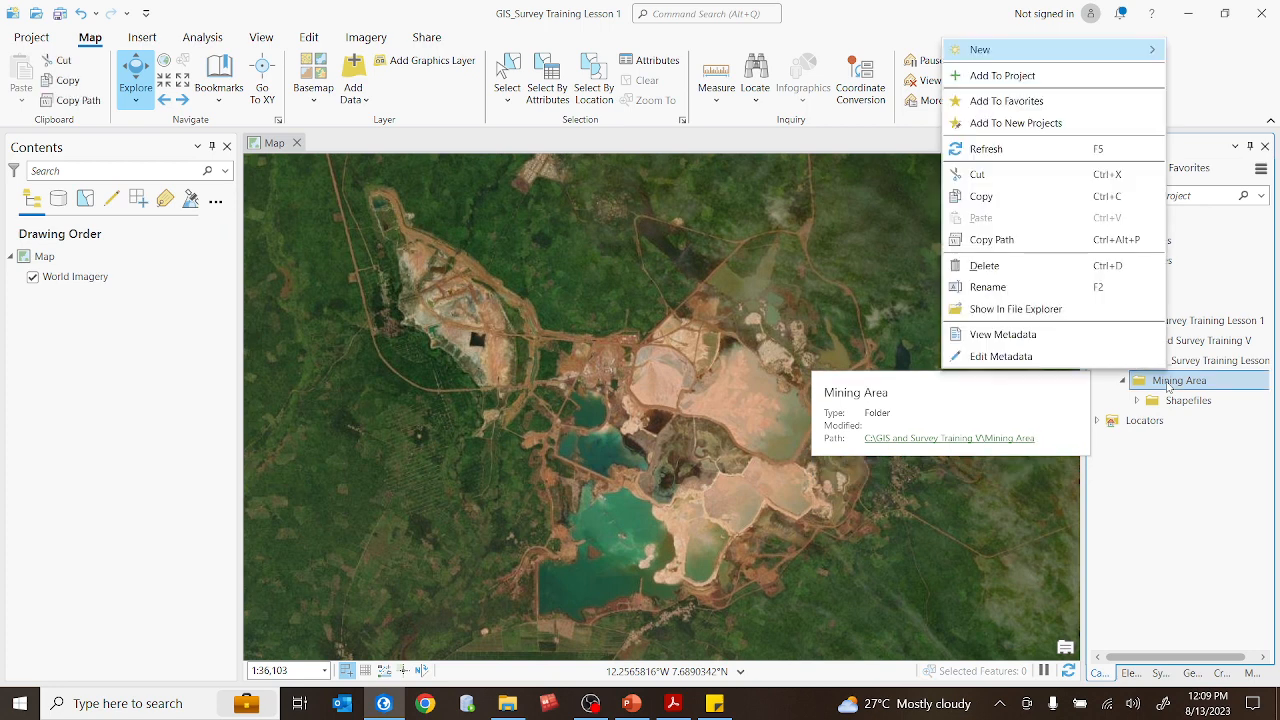
mouse_move(990, 49)
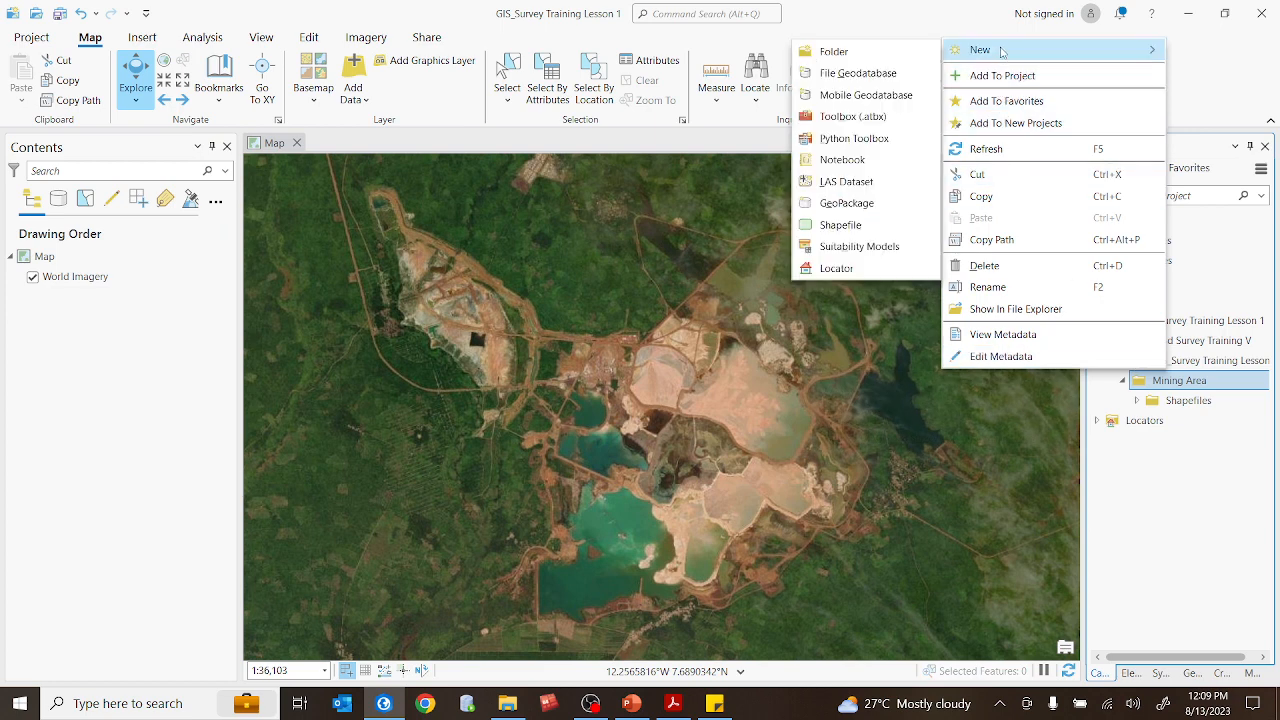
left_click(866, 55)
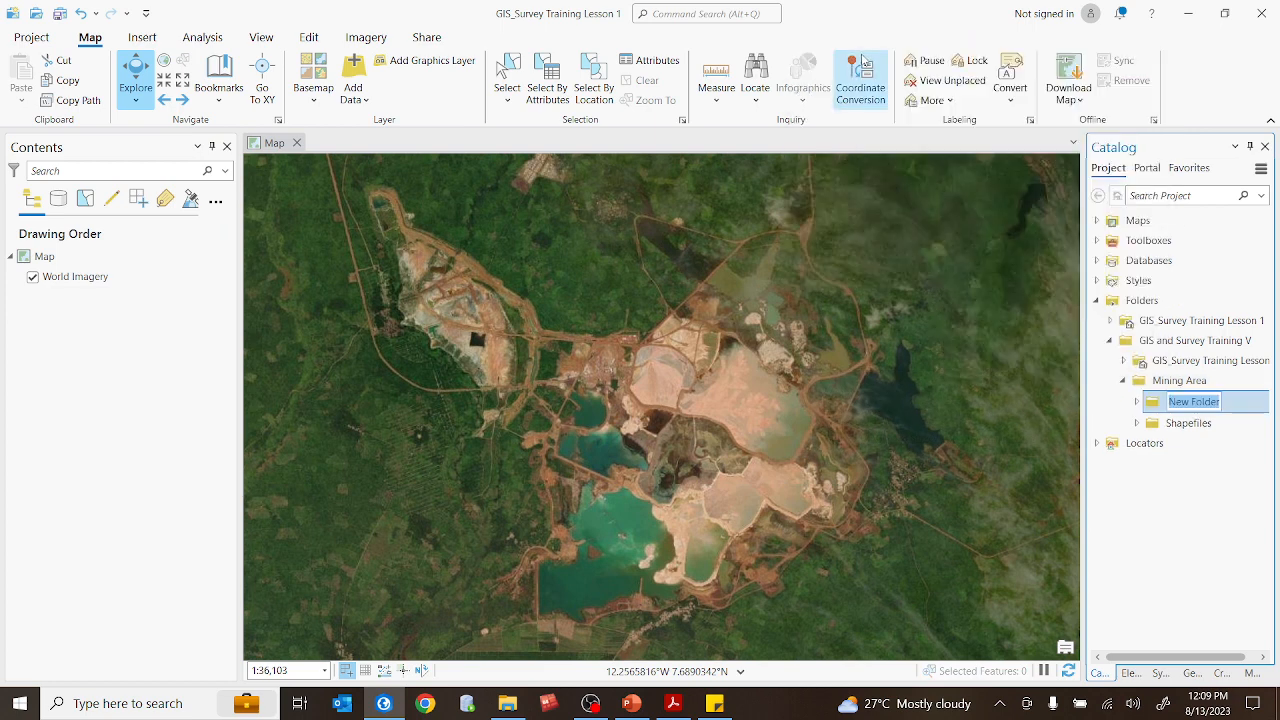
type("Maps")
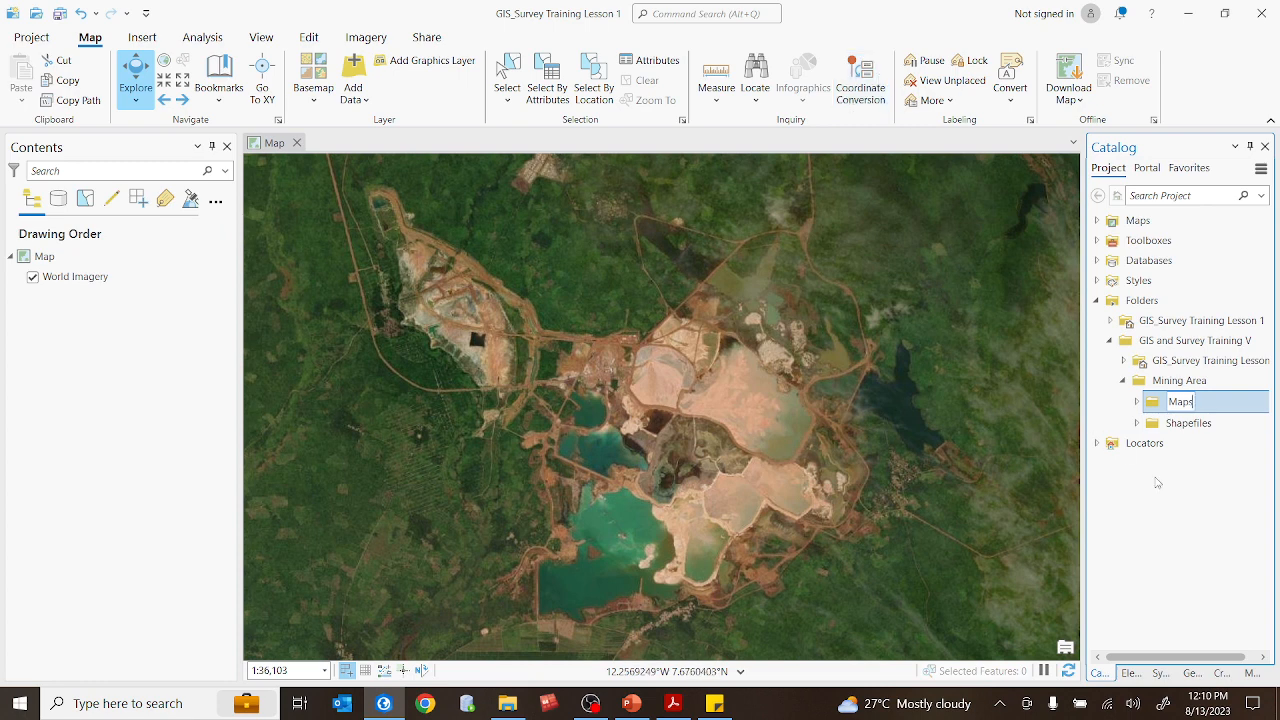
left_click(1171, 518)
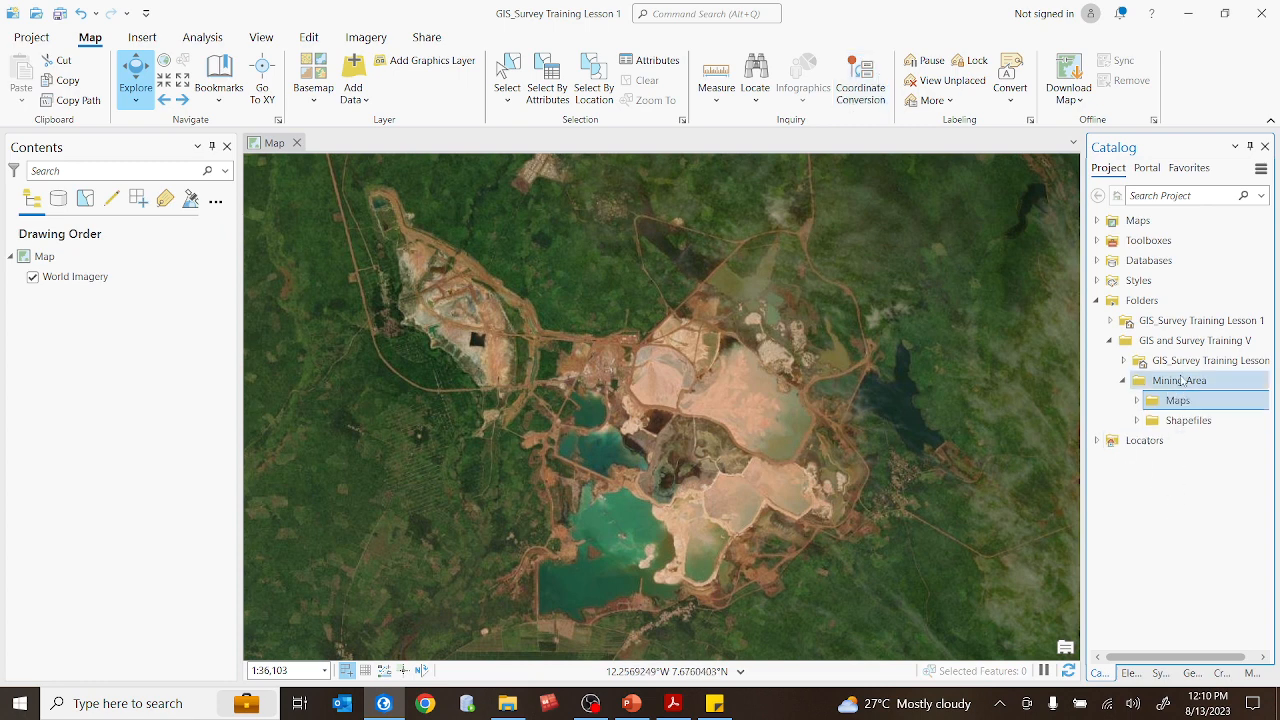
Create a subfolder named DXF Files inside the Mining Area folder
right_click(1182, 384)
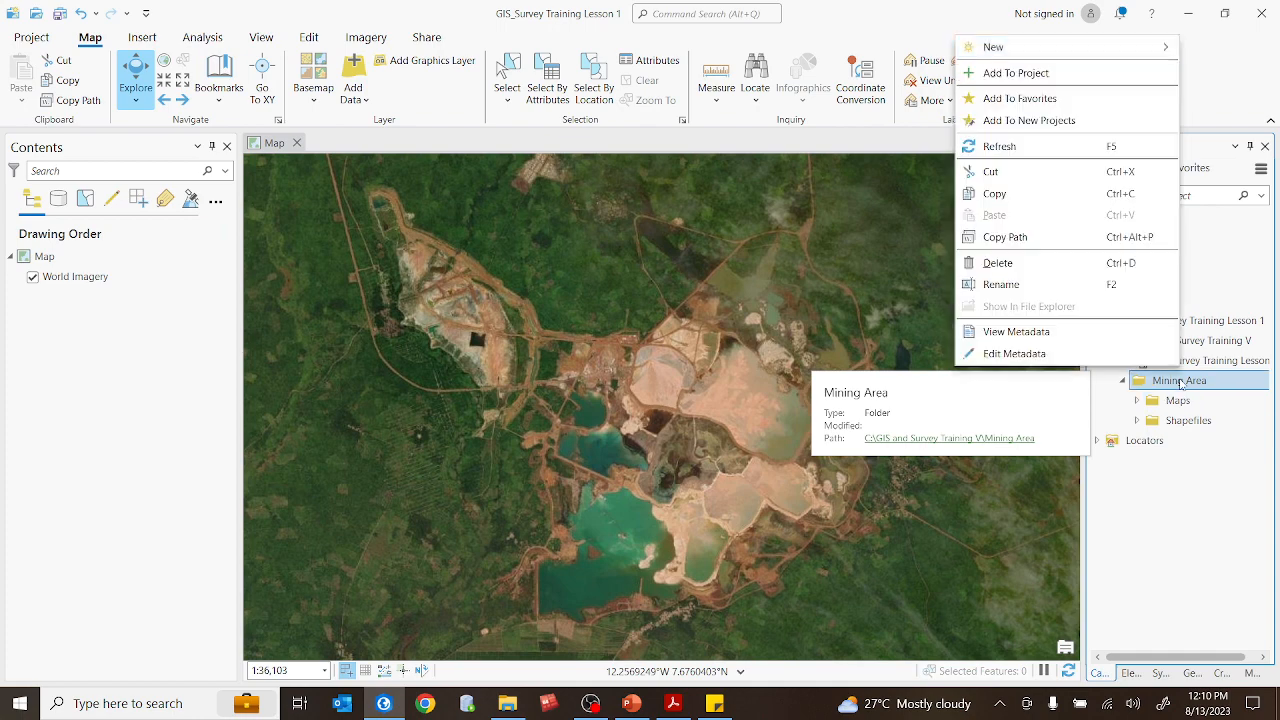
mouse_move(970, 54)
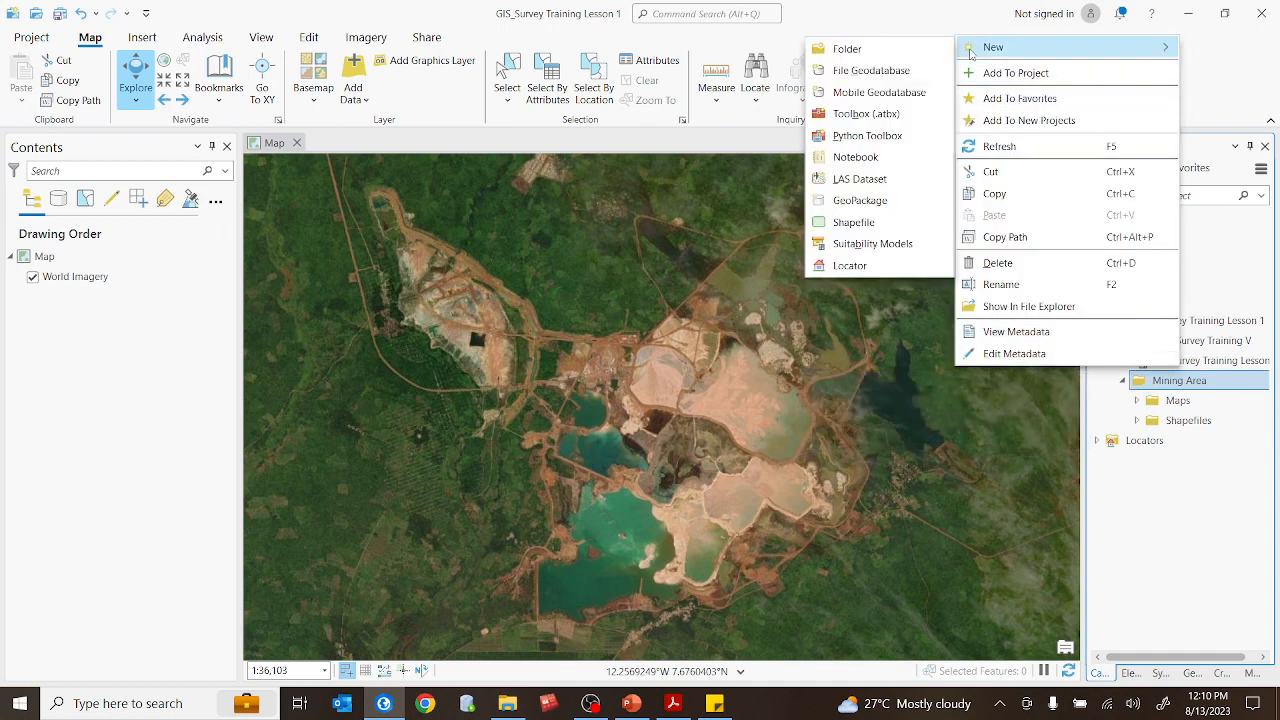
left_click(850, 49)
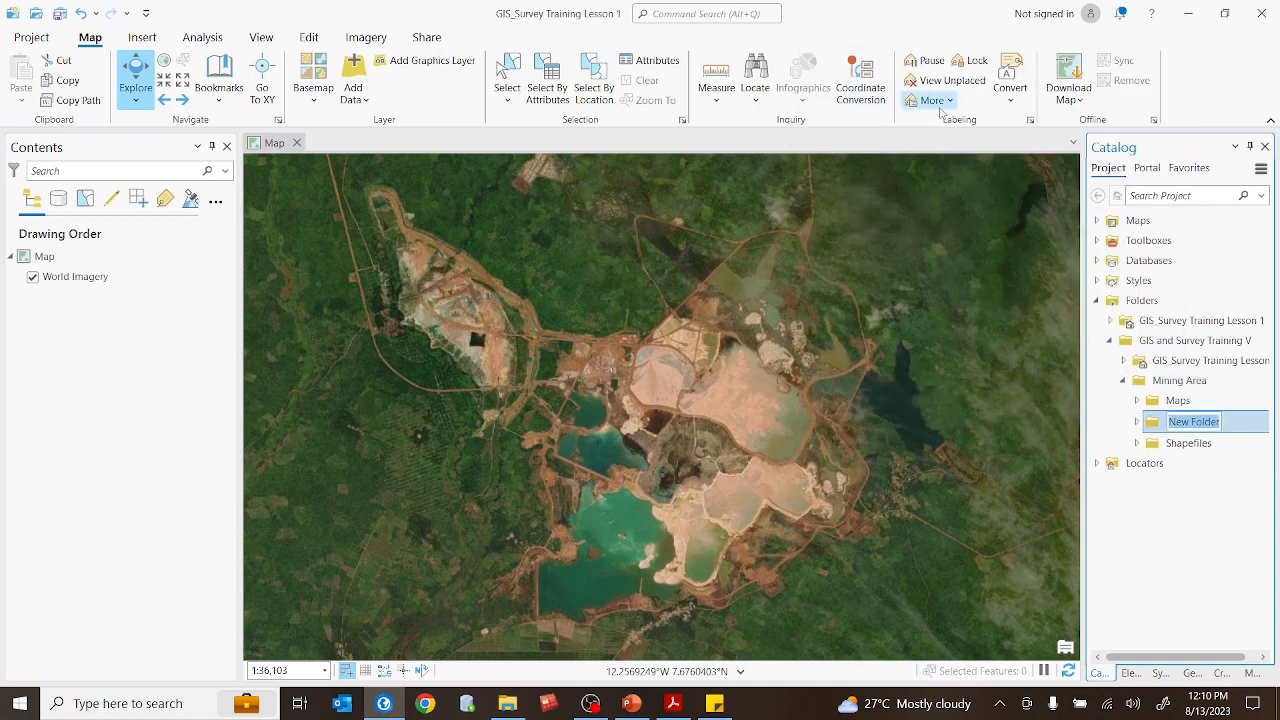
type("DXF Files")
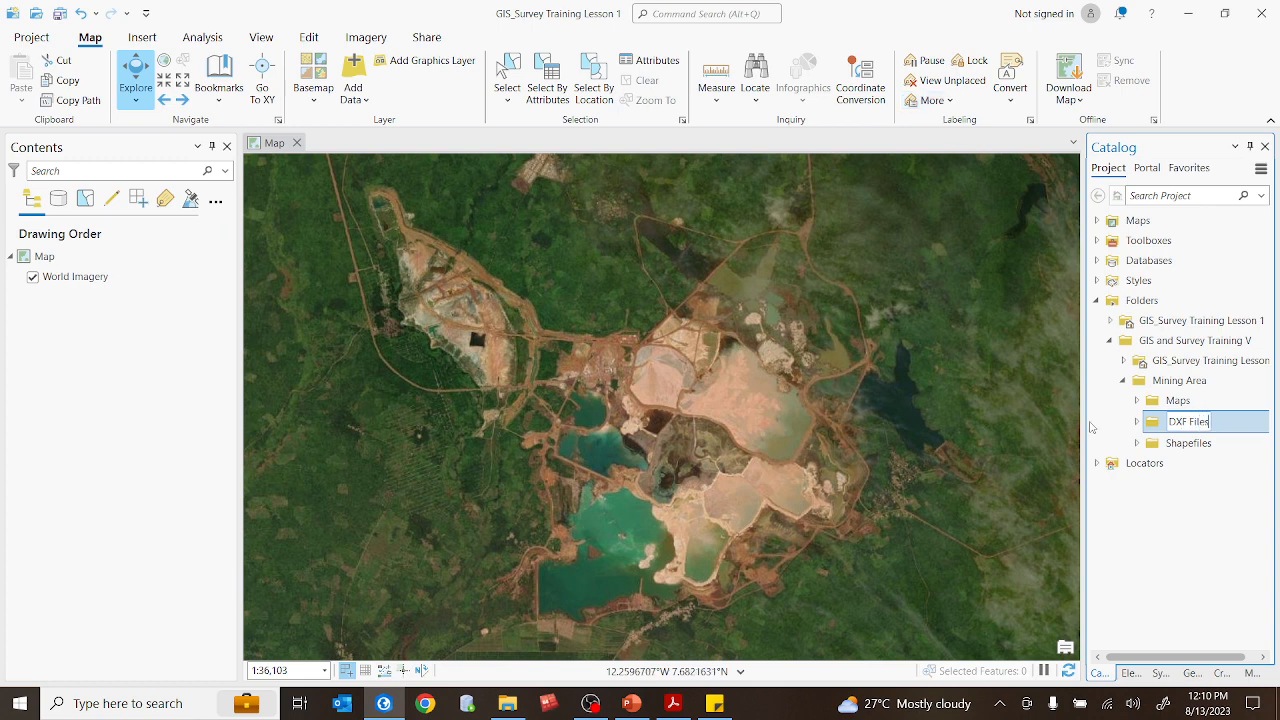
left_click(1166, 550)
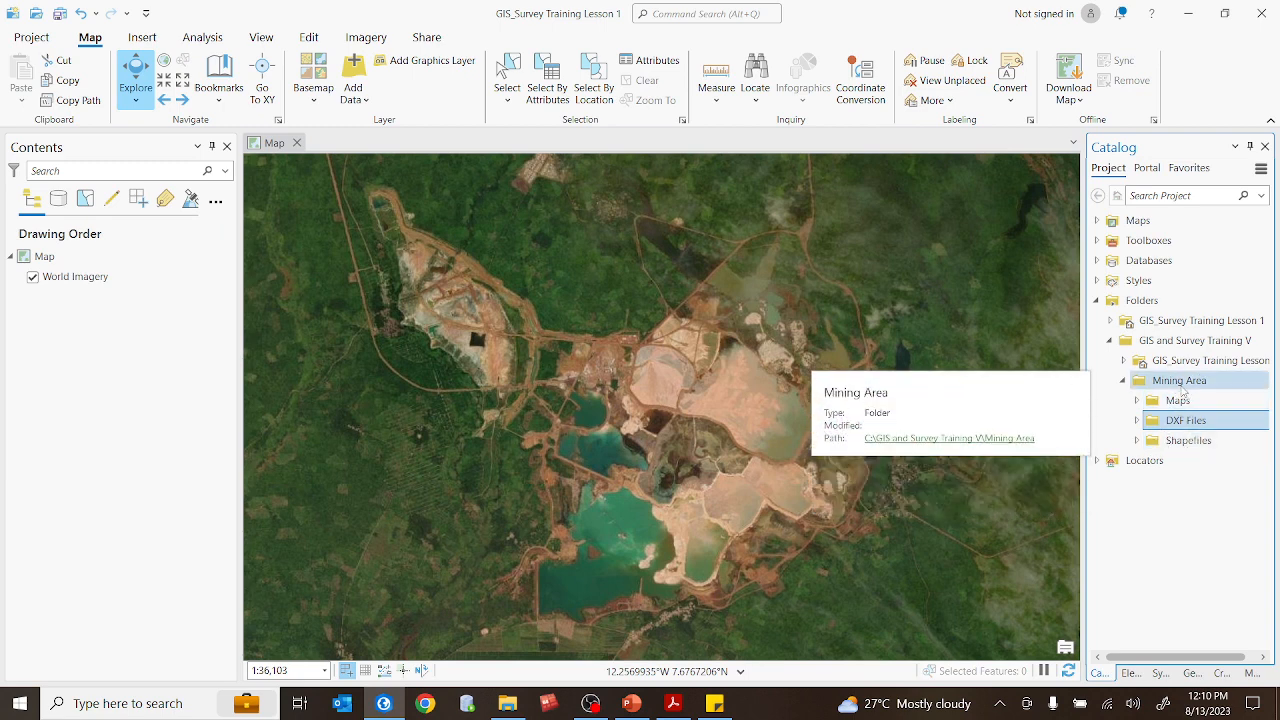
Examine the mine's access roads, pits, ponds and surroundings on the World Imagery basemap
left_click(1204, 445)
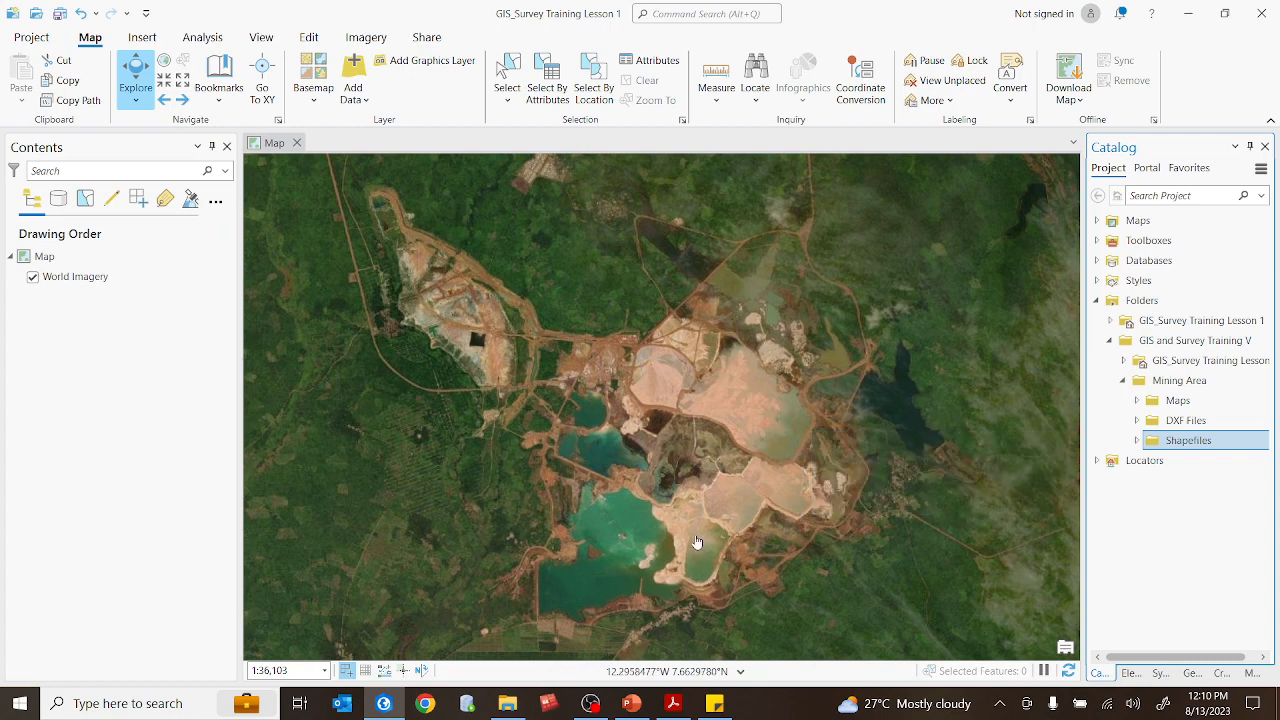
scroll(871, 368, "up", 1)
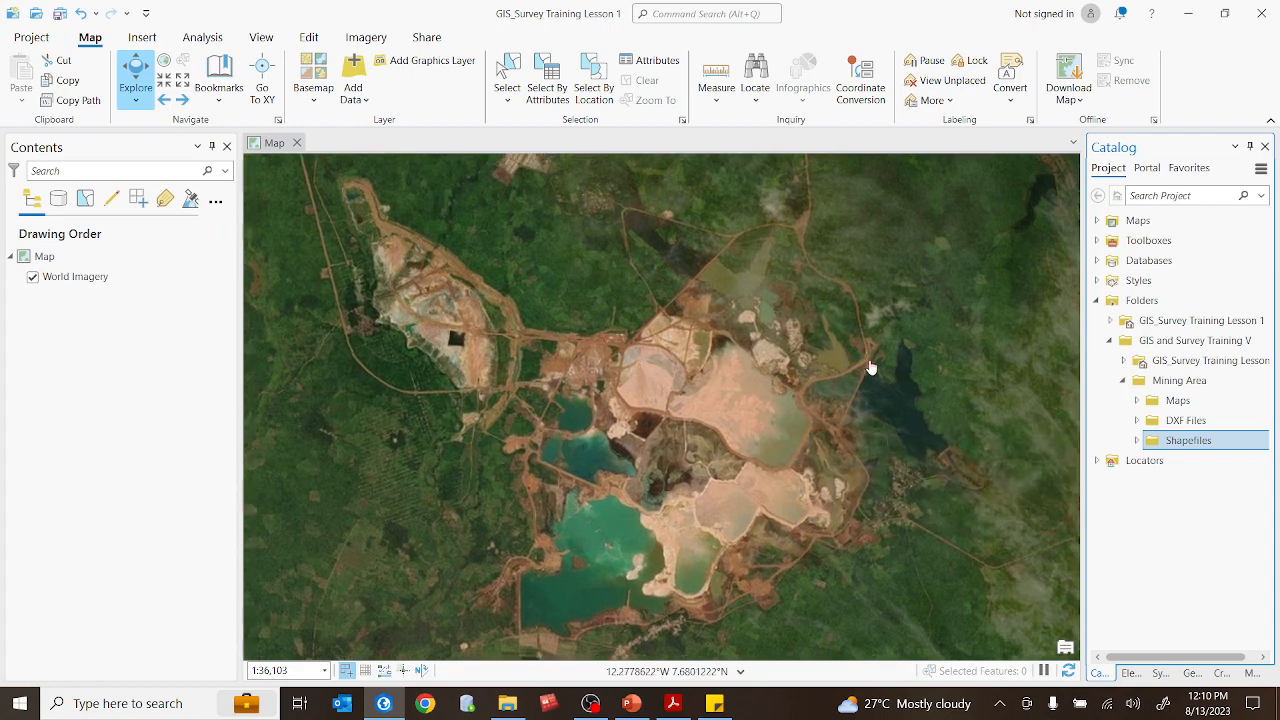
left_click_drag(720, 320, 754, 418)
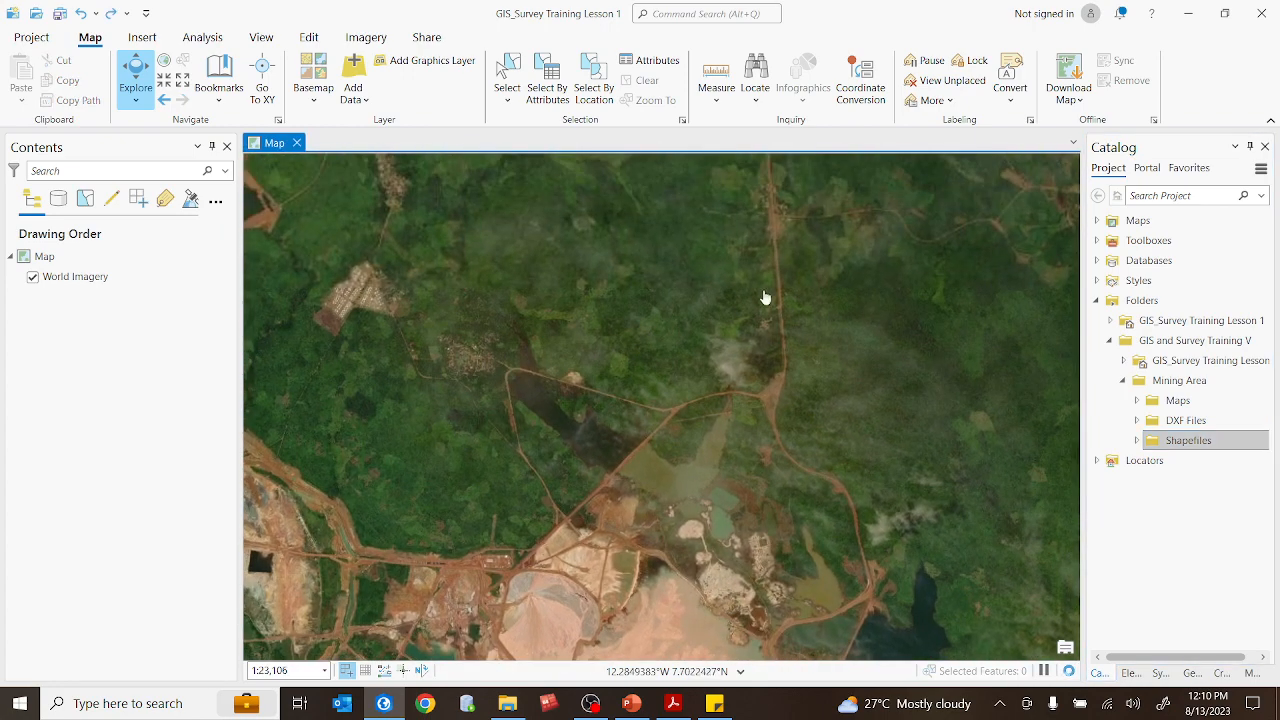
left_click_drag(729, 369, 689, 506)
left_click_drag(785, 210, 797, 309)
scroll(794, 291, "up", 1)
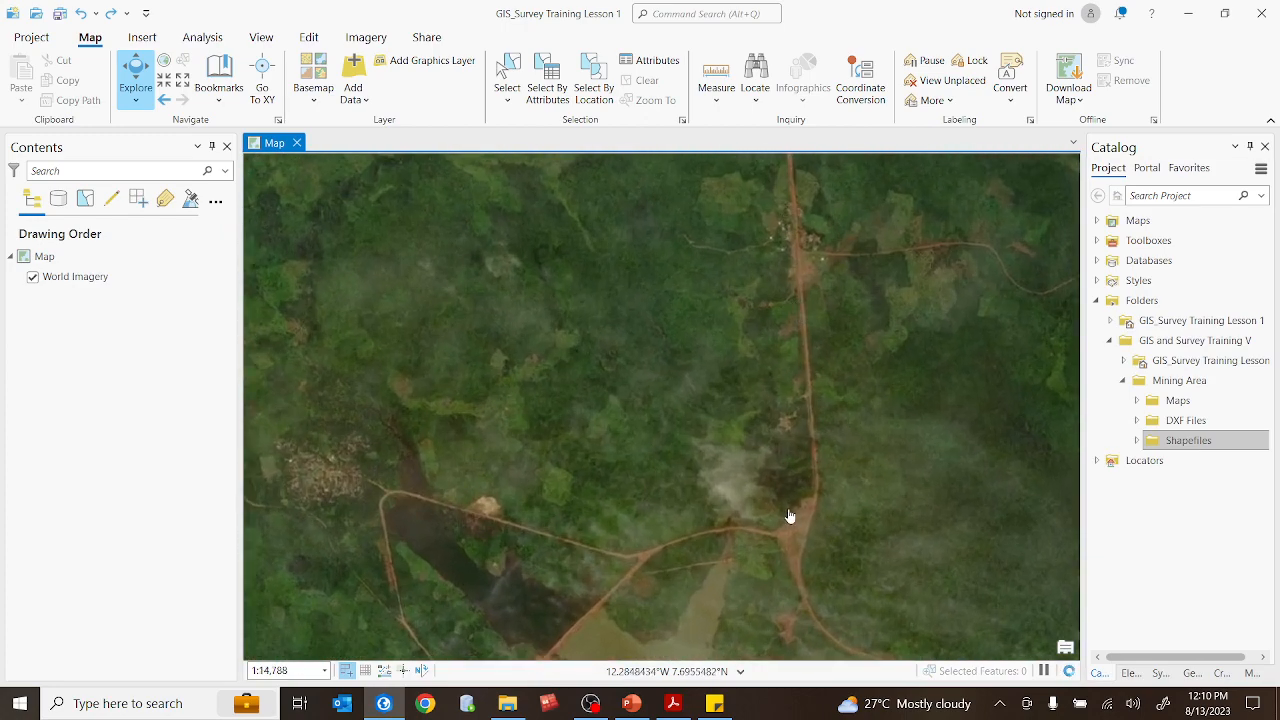
left_click_drag(790, 571, 774, 495)
left_click_drag(782, 383, 766, 337)
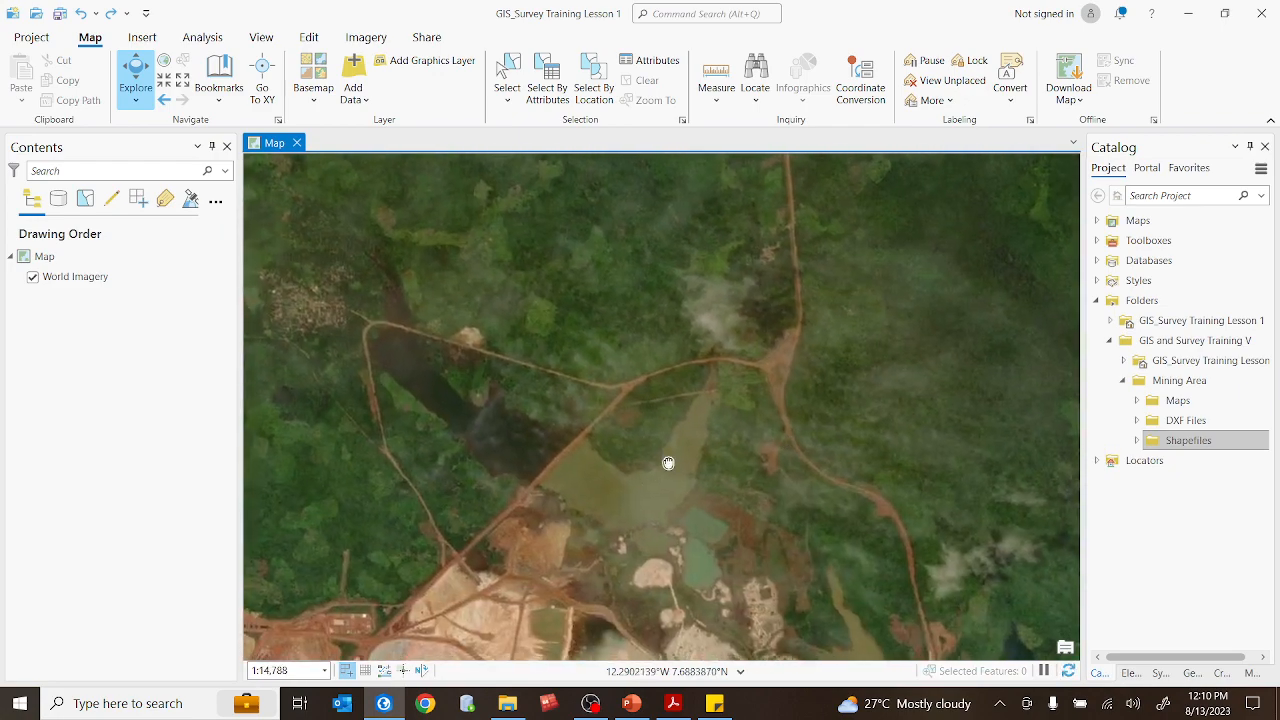
left_click_drag(668, 463, 760, 371)
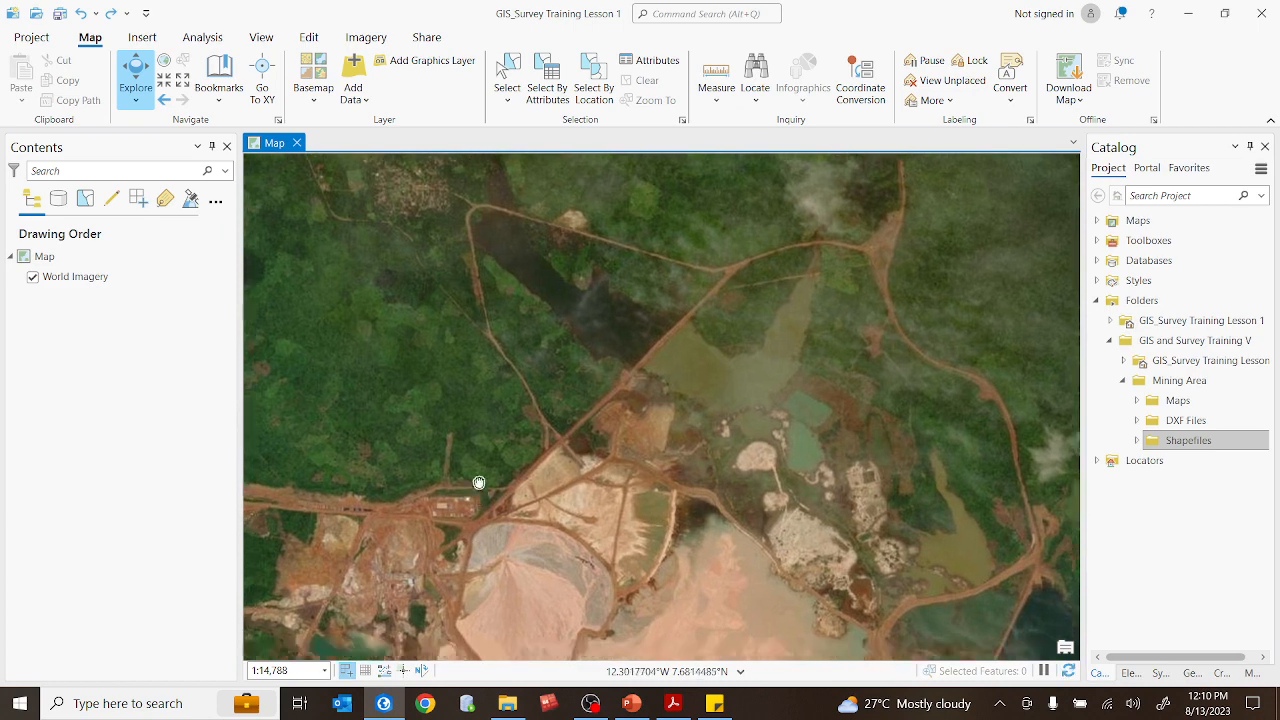
left_click_drag(479, 483, 480, 391)
left_click_drag(825, 521, 779, 456)
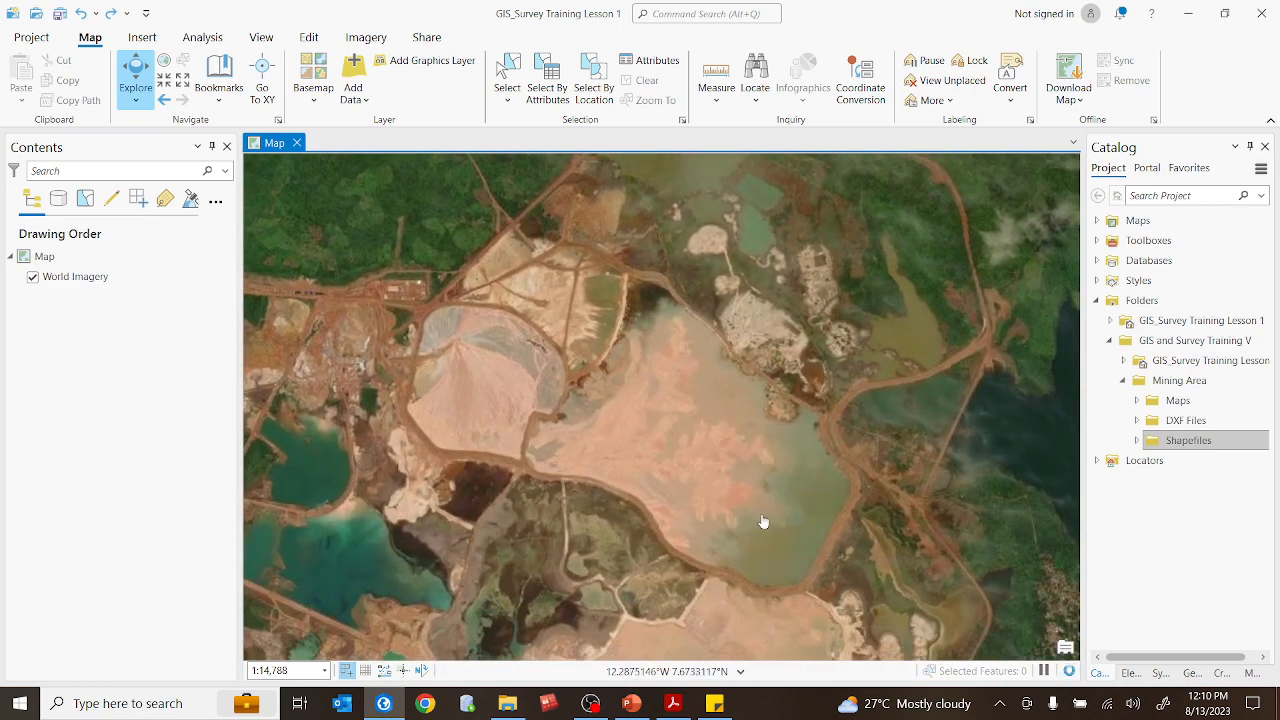
left_click_drag(751, 564, 825, 416)
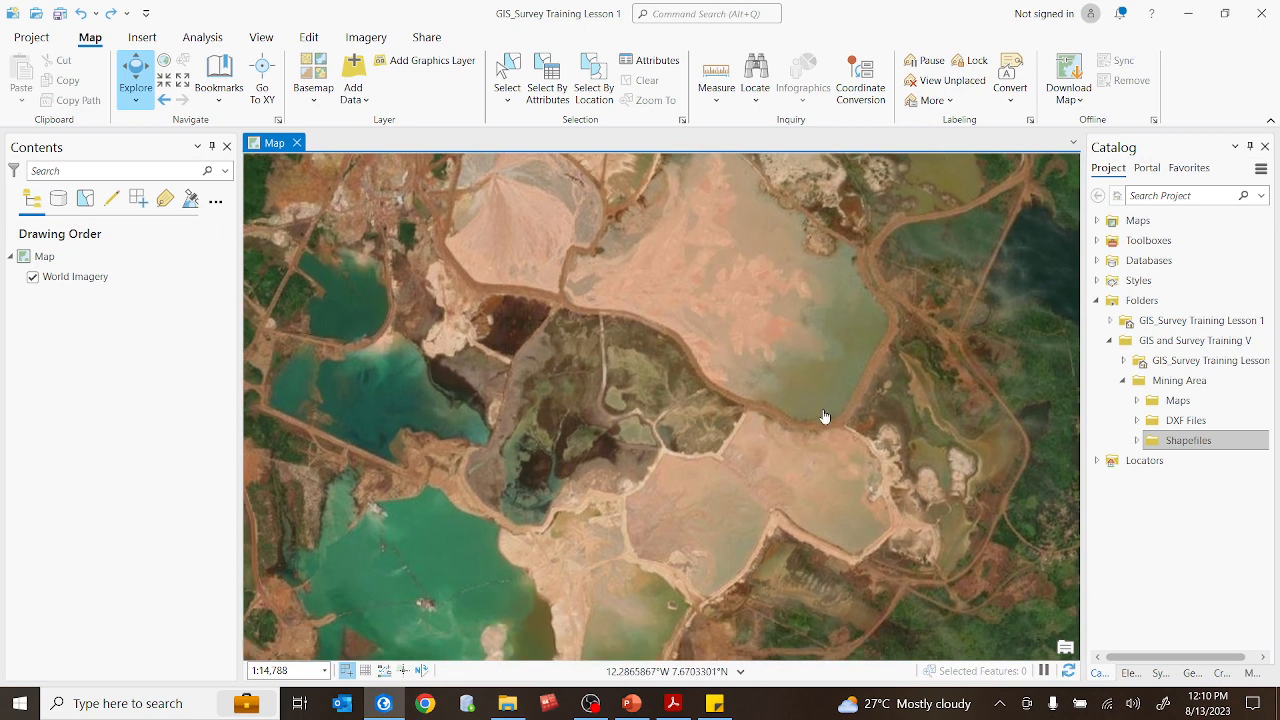
left_click_drag(660, 540, 689, 363)
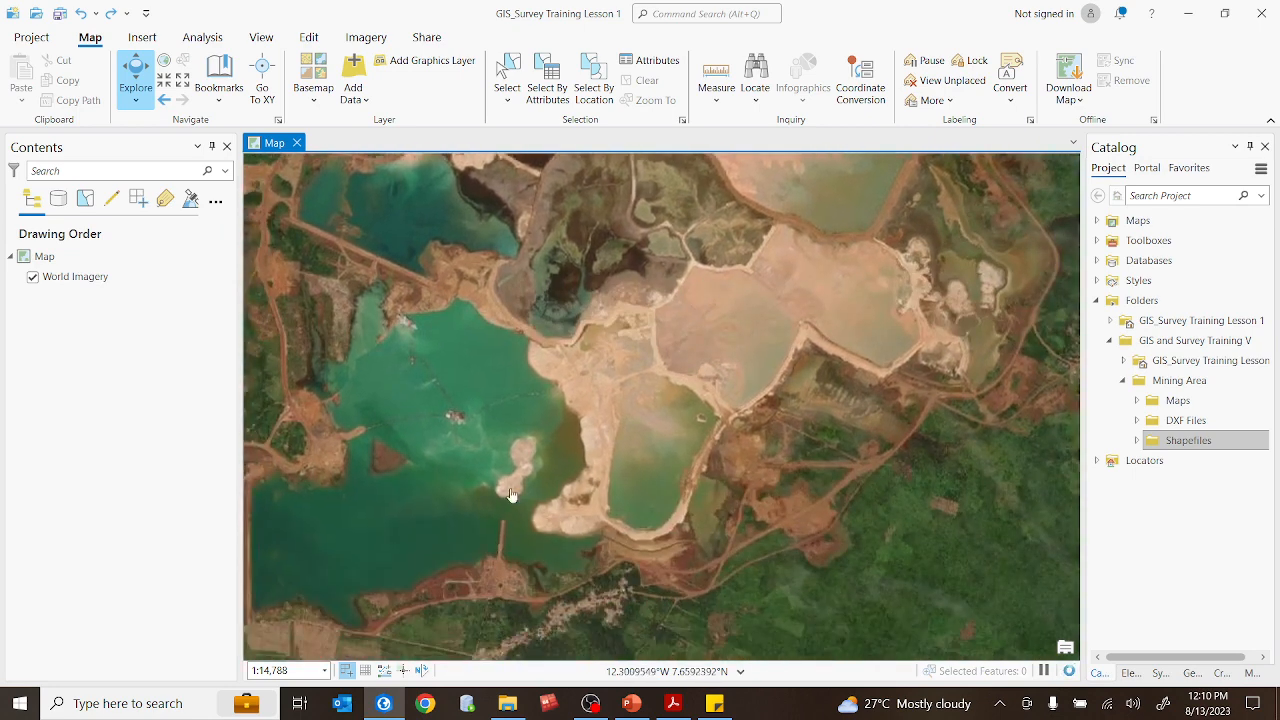
left_click_drag(510, 495, 725, 440)
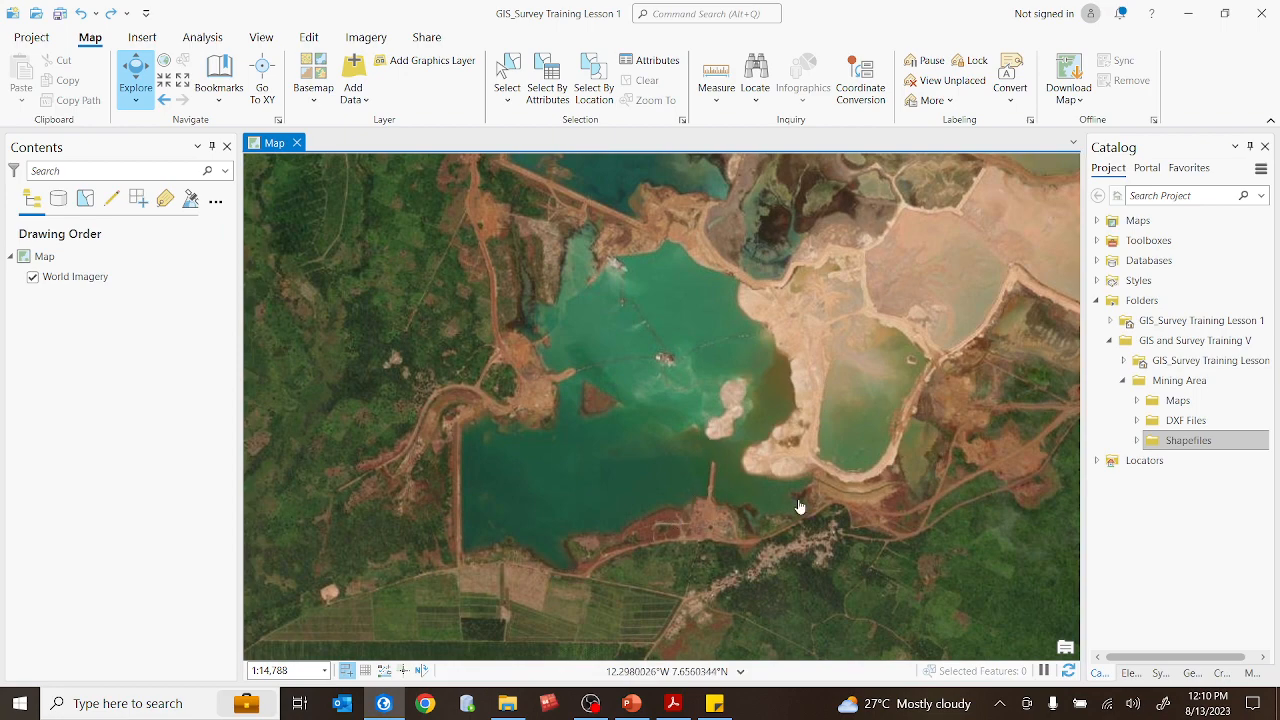
scroll(792, 438, "down", 1)
scroll(849, 410, "down", 1)
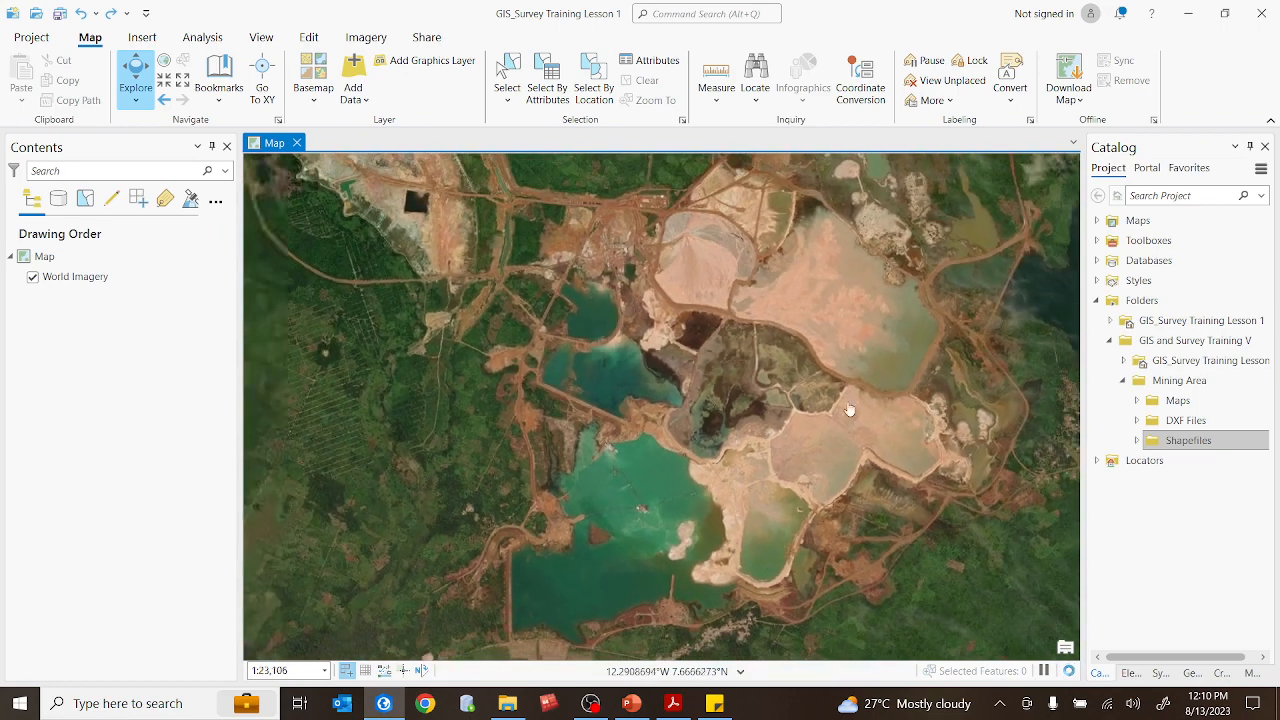
scroll(849, 410, "down", 4)
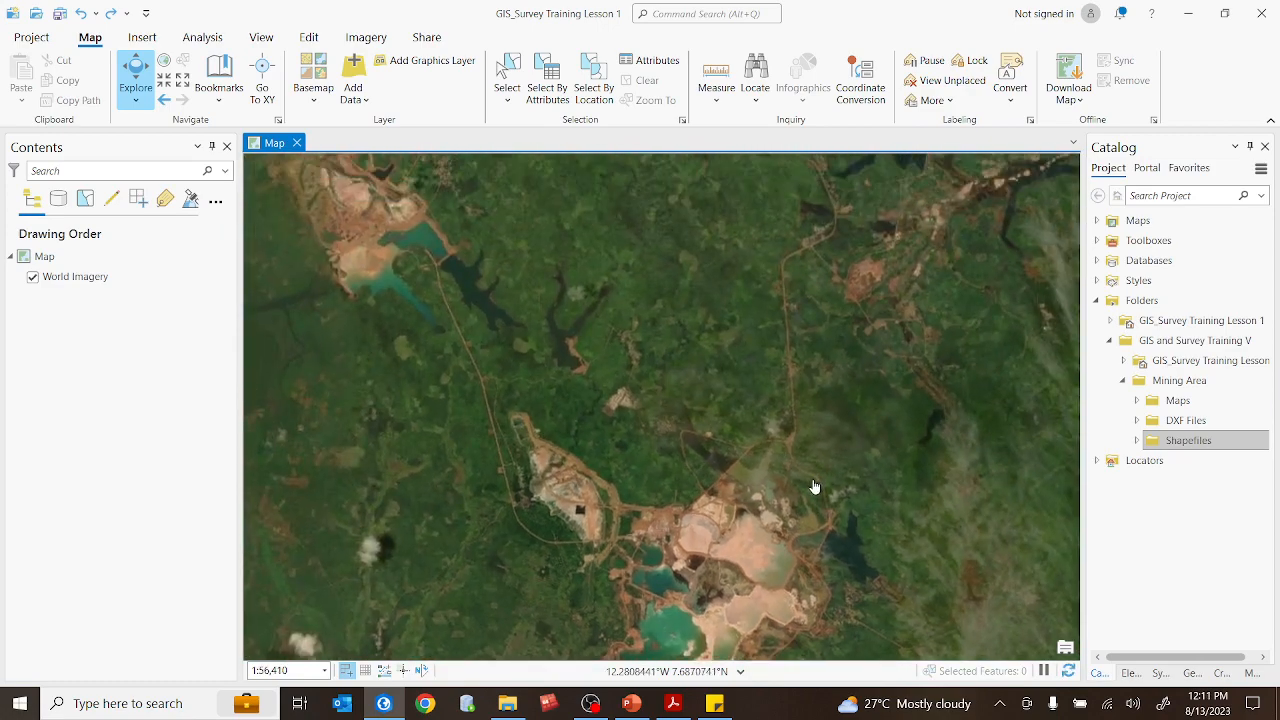
scroll(814, 487, "up", 1)
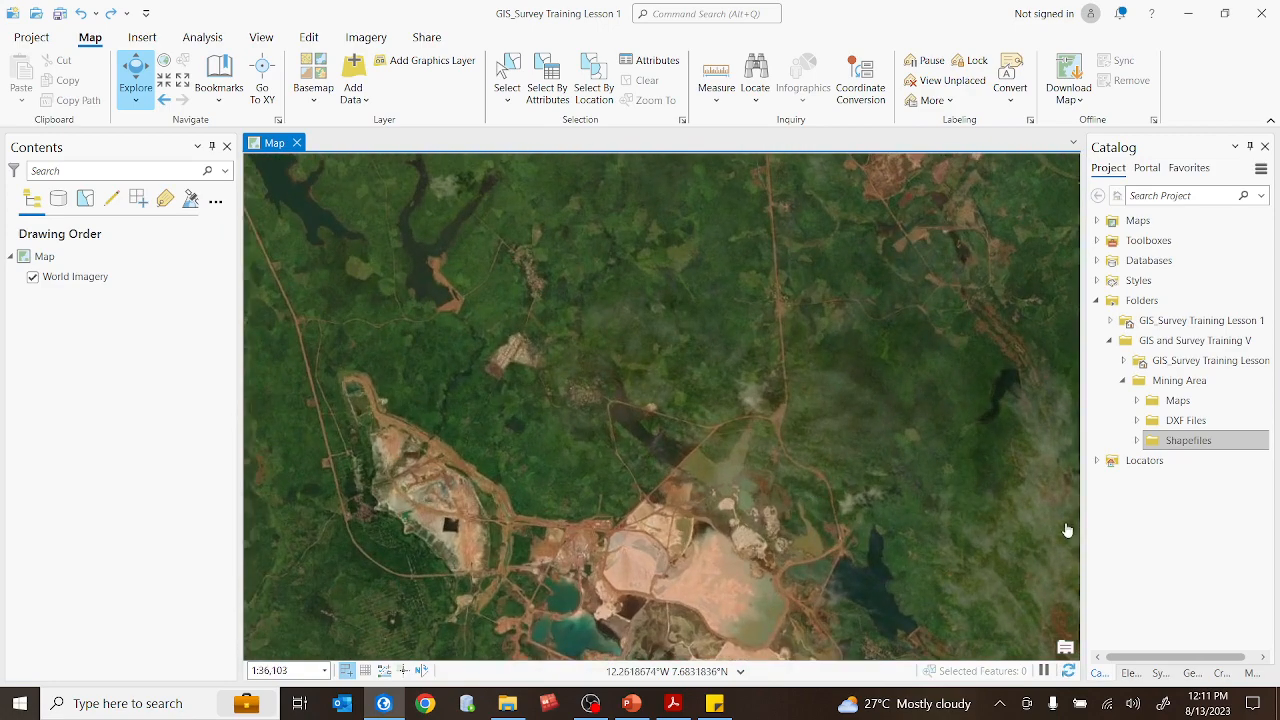
Bring up the options for creating a new item inside the Shapefiles folder of Mining Area
left_click(1188, 420)
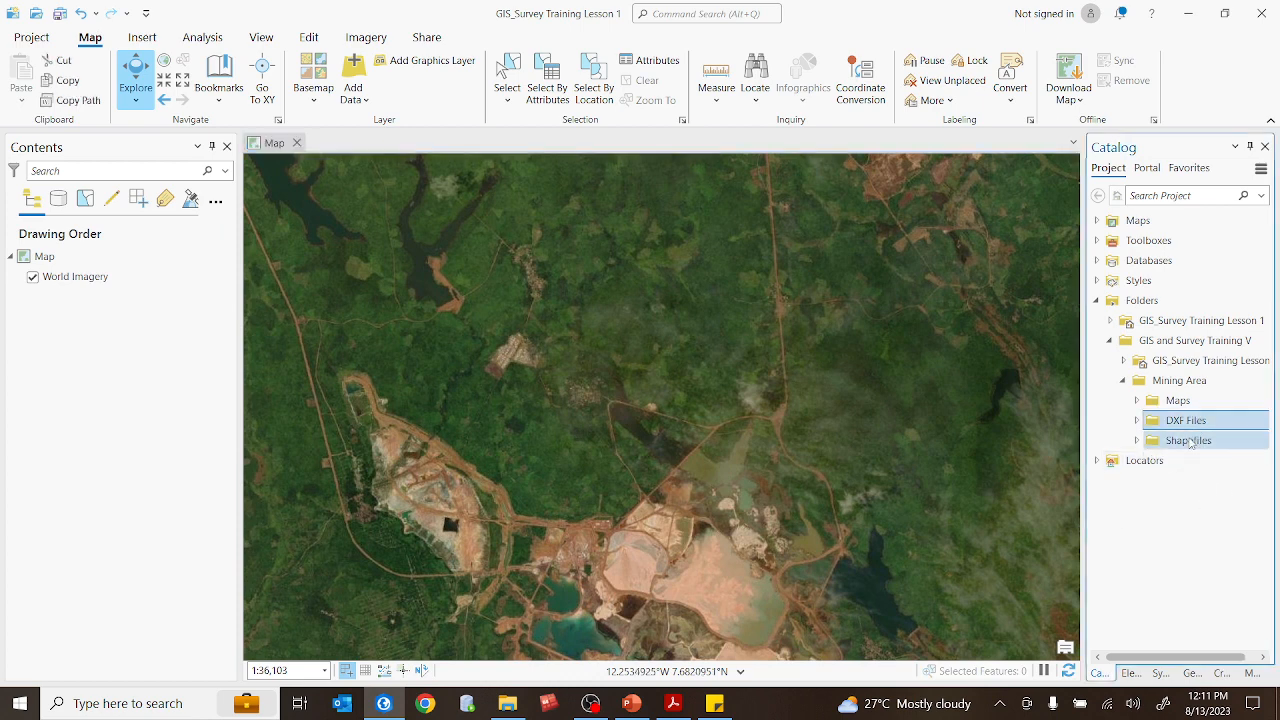
left_click(1191, 441)
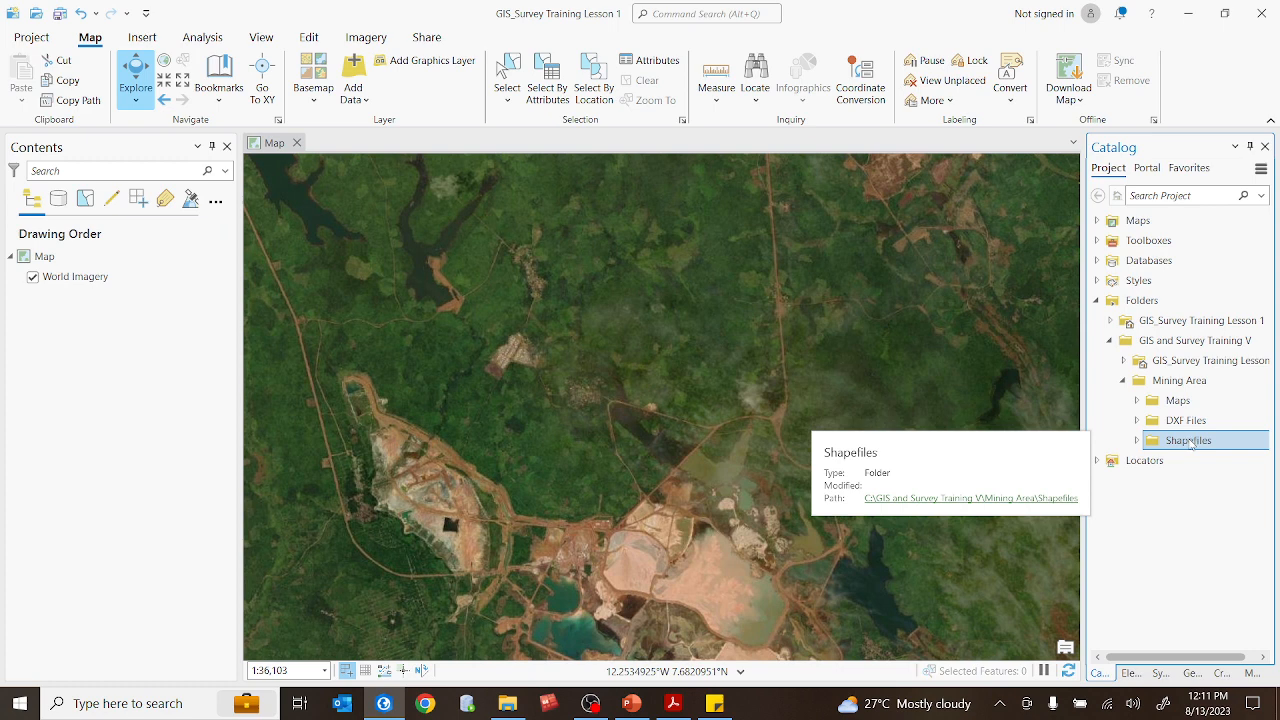
right_click(1190, 442)
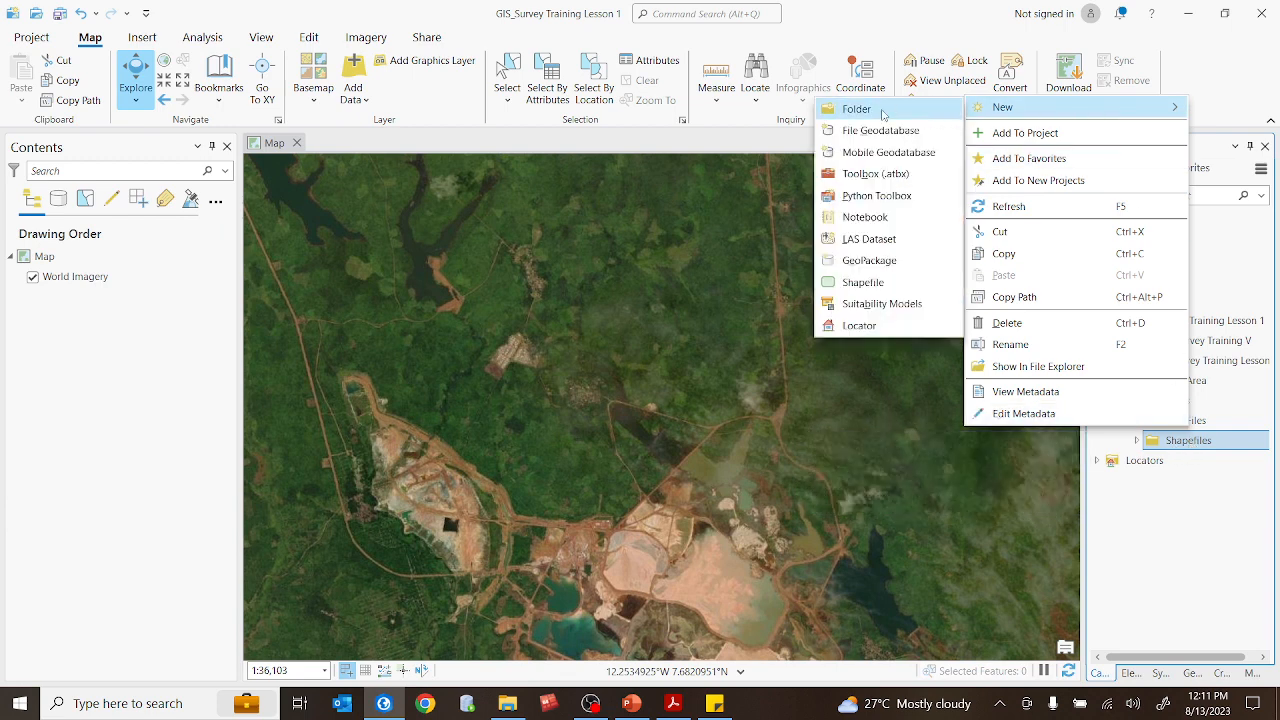
Start creating a new shapefile in the Shapefiles folder and check the full path of its output location
left_click(862, 285)
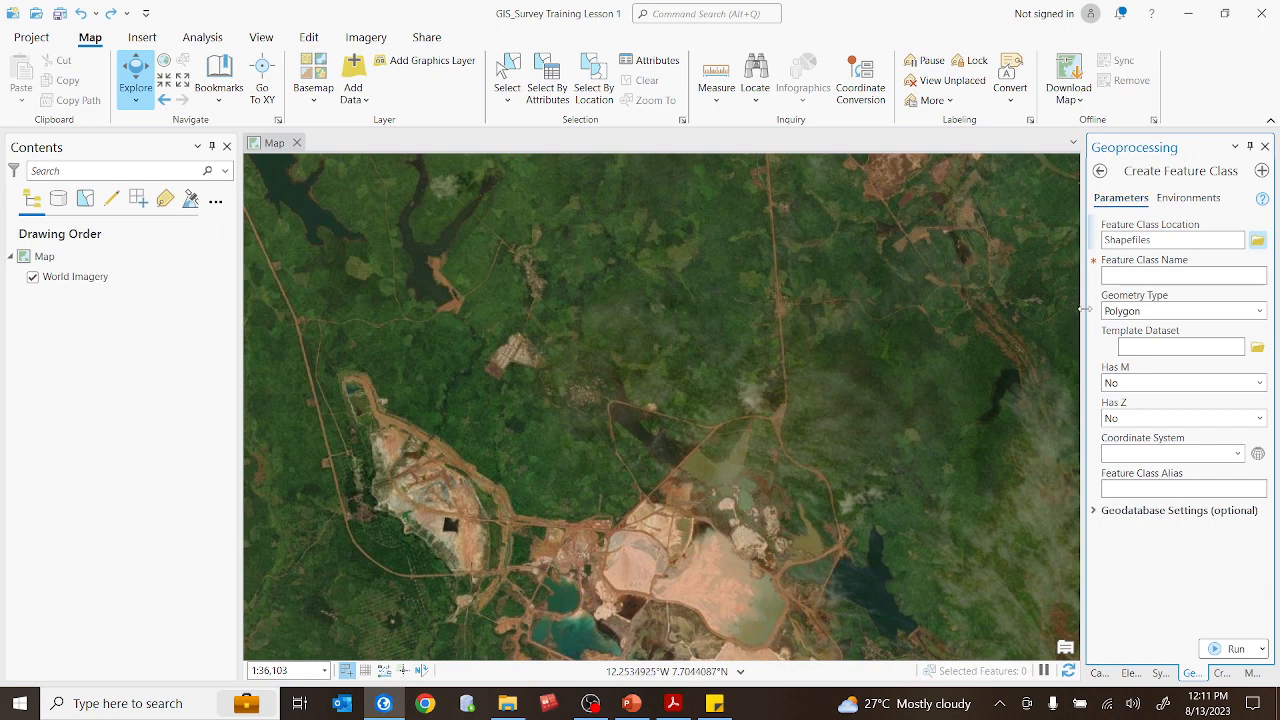
left_click_drag(1085, 309, 1021, 312)
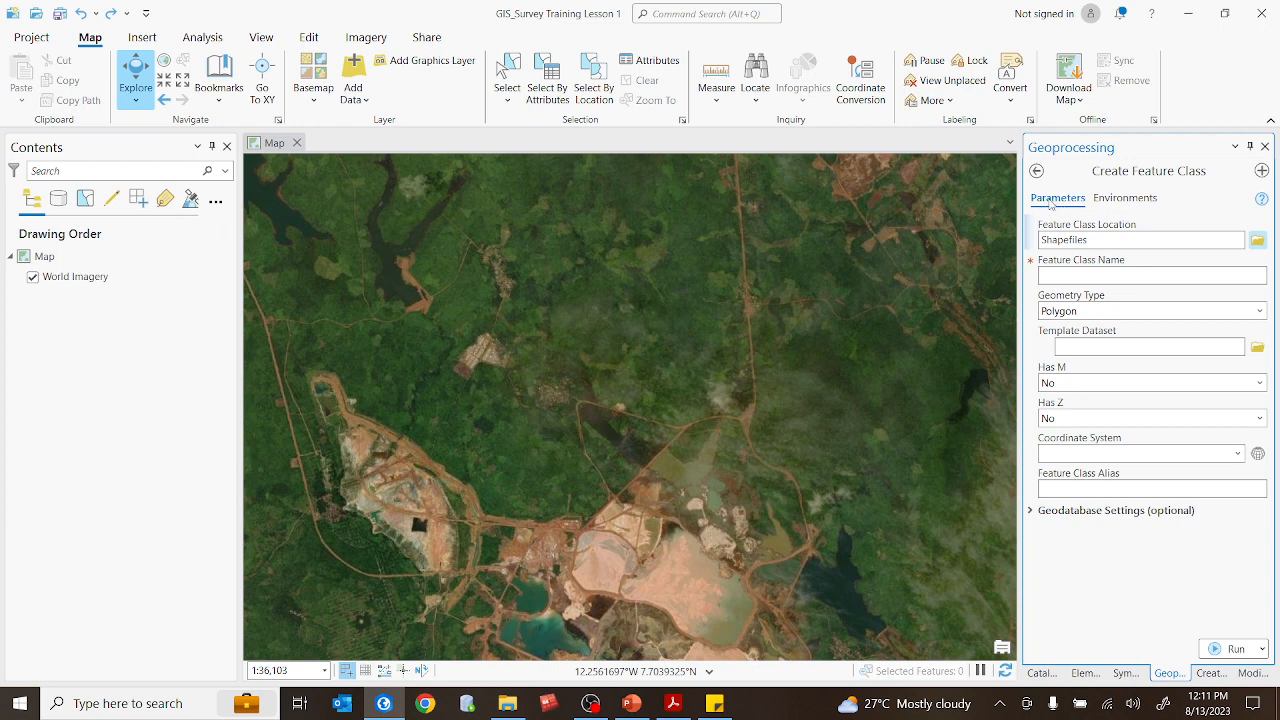
left_click(1111, 241)
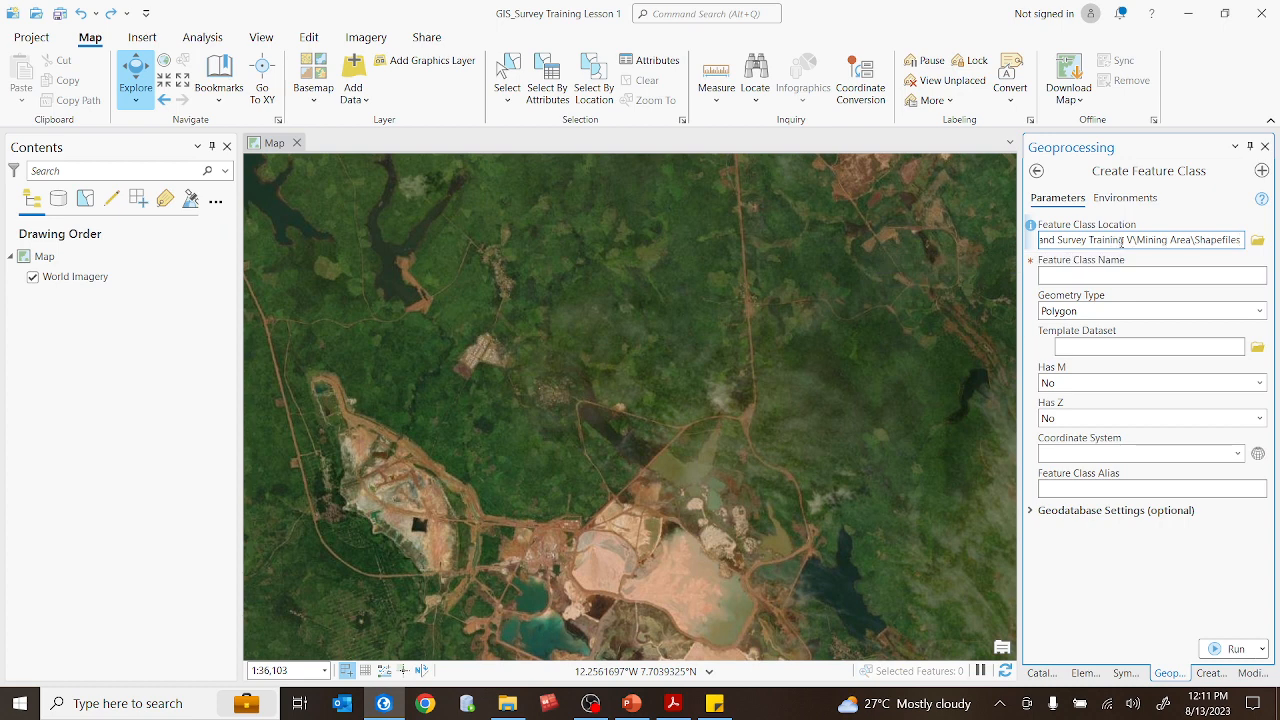
left_click_drag(1068, 242, 1248, 244)
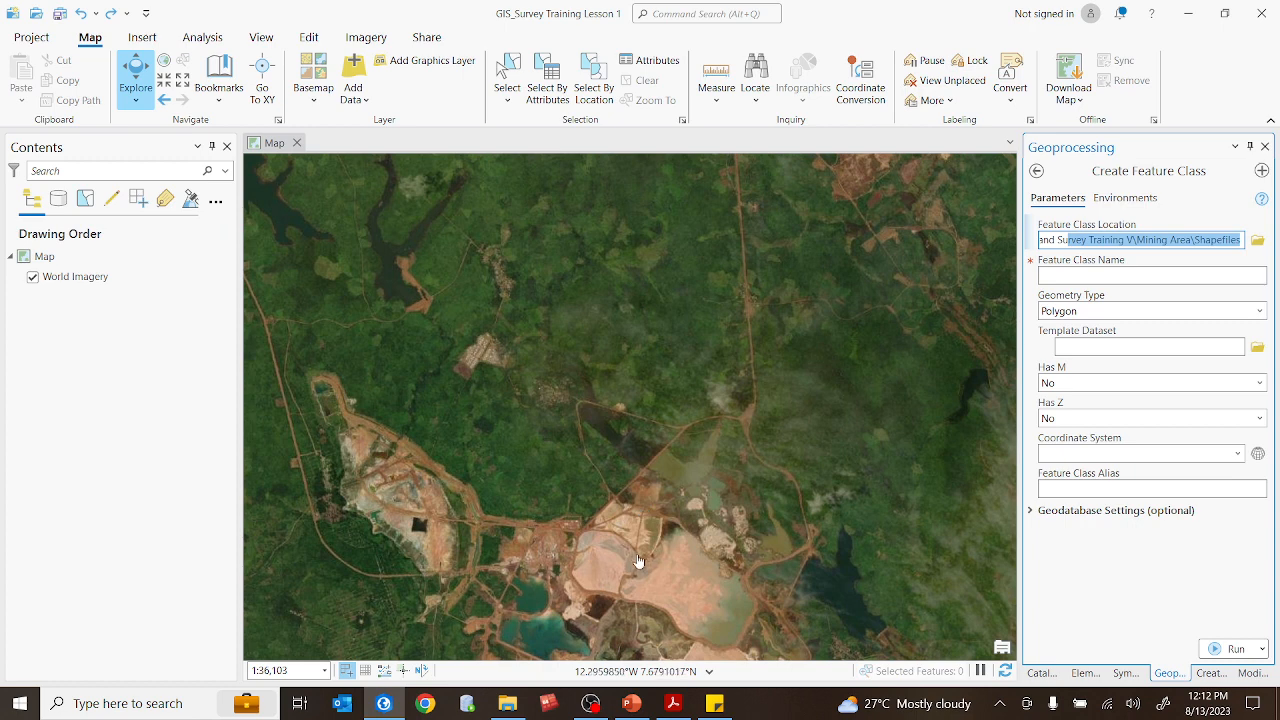
Name the new feature class Road_Network
left_click(1055, 276)
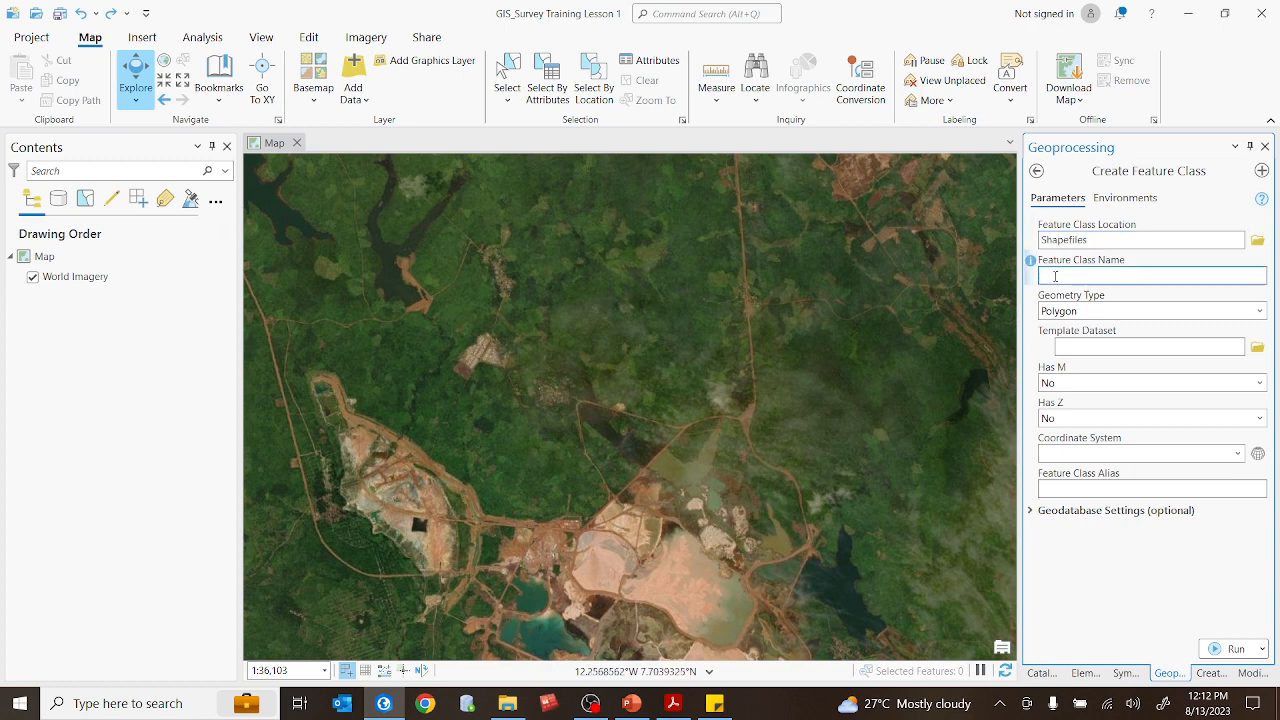
type("Road Network")
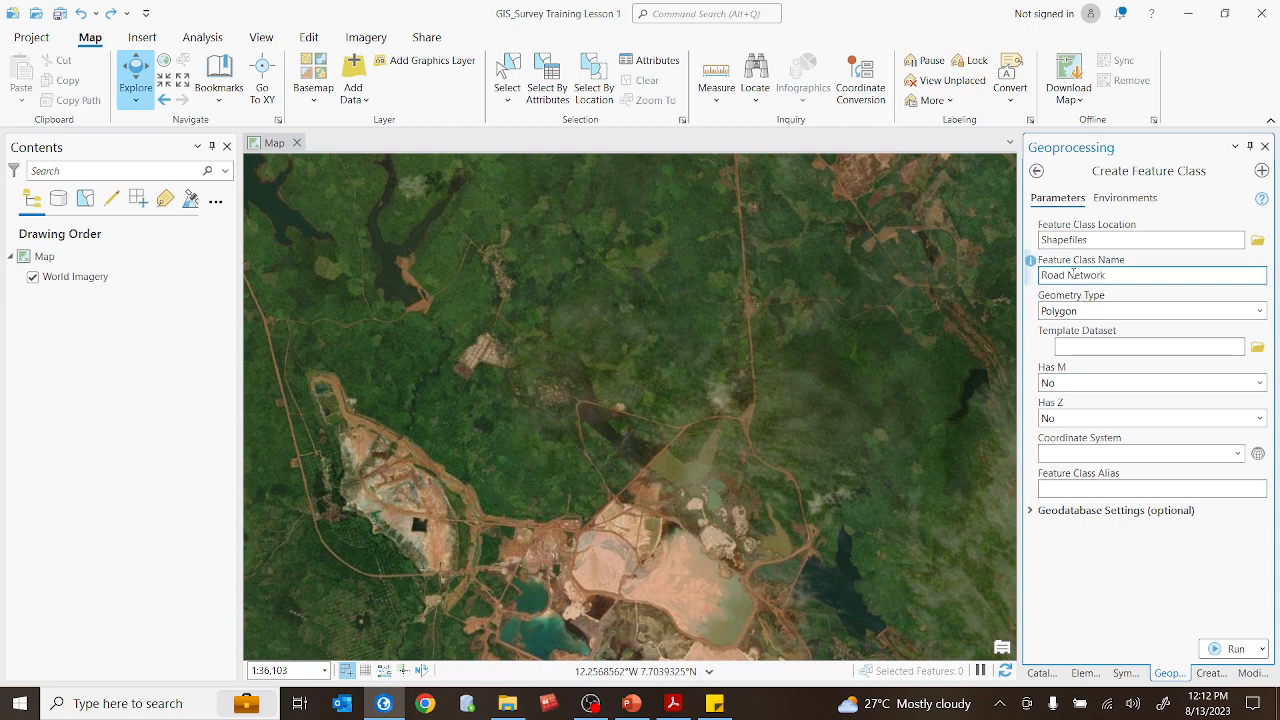
left_click_drag(1124, 276, 1028, 281)
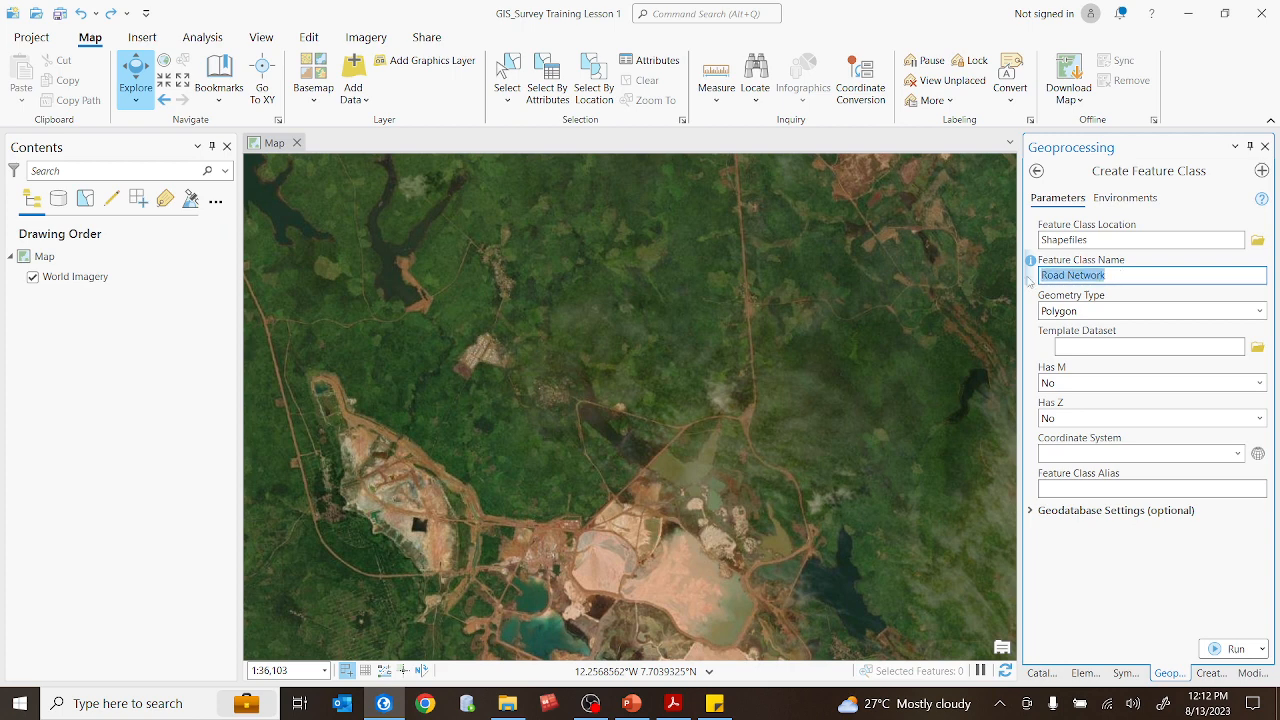
type("Road_Netwo")
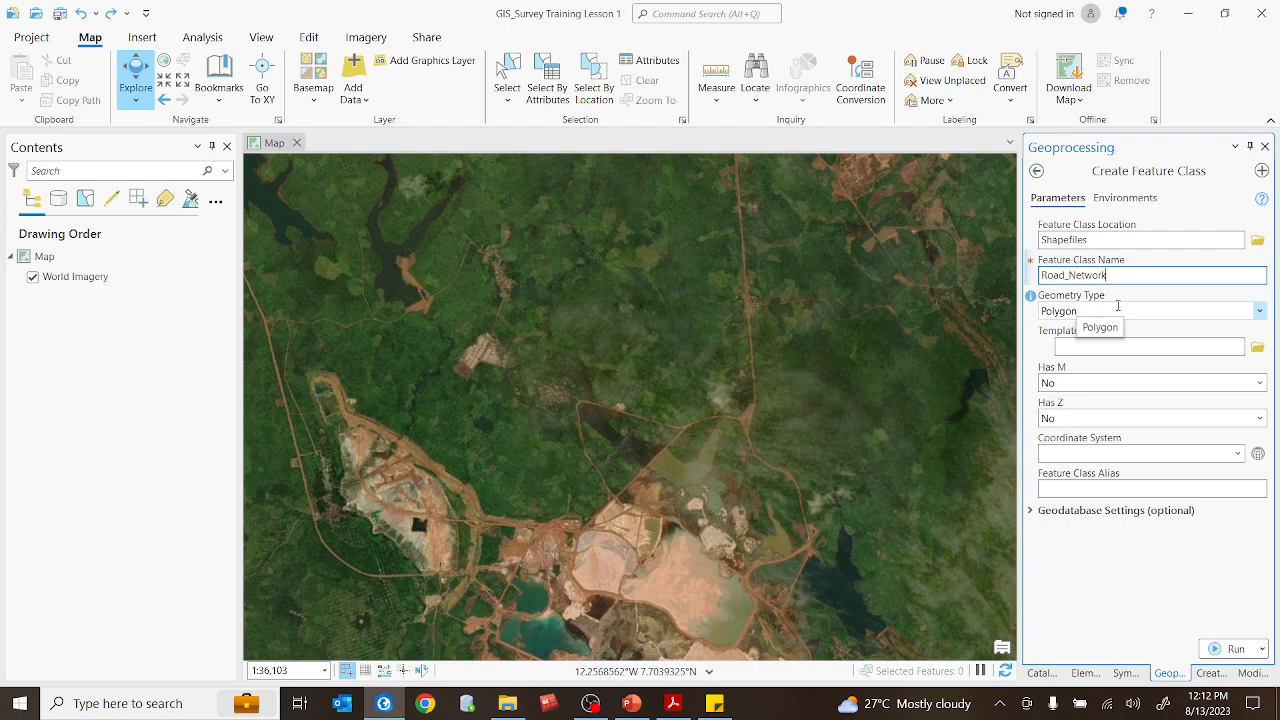
Set the geometry type of the new feature class to Polyline
left_click(1260, 312)
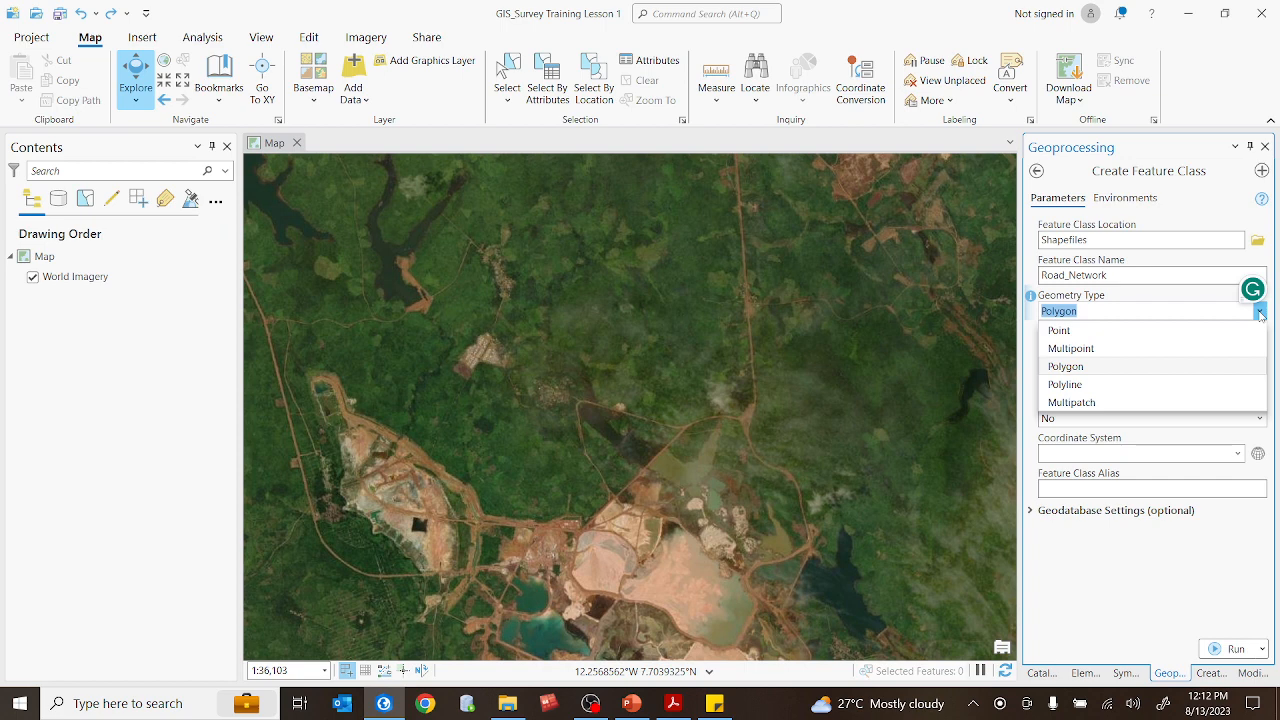
left_click(1064, 388)
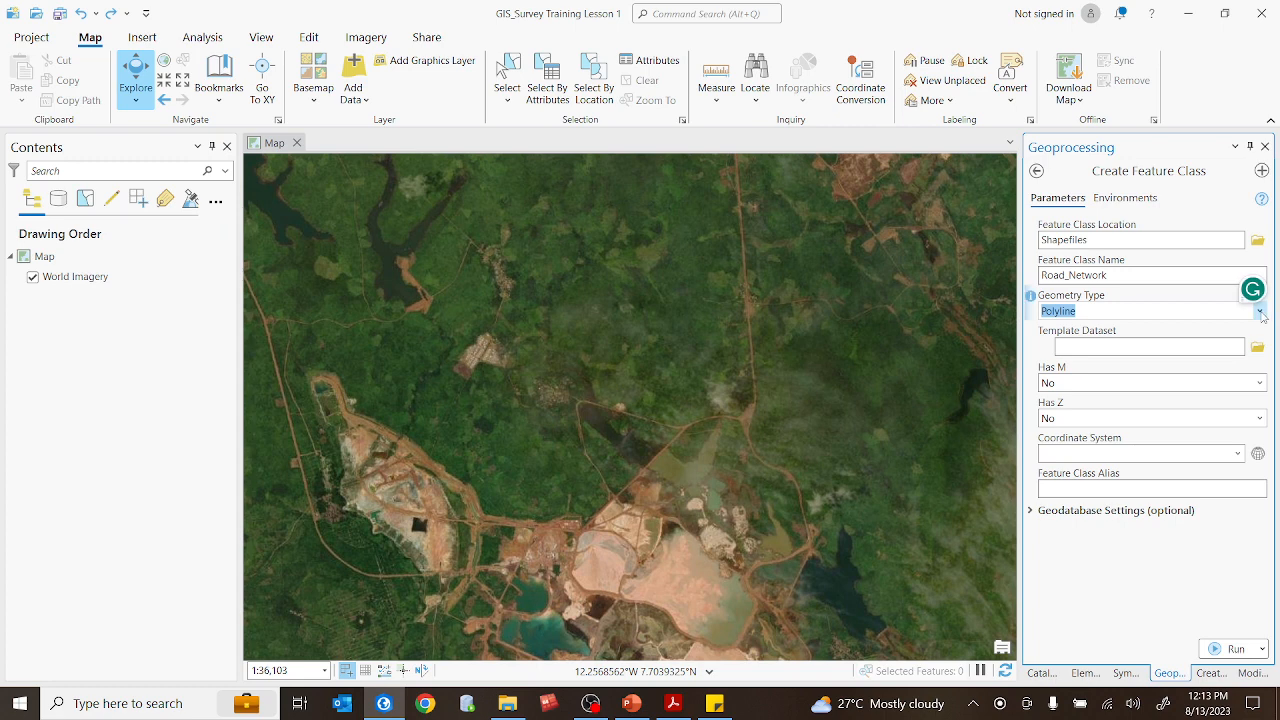
left_click(1261, 312)
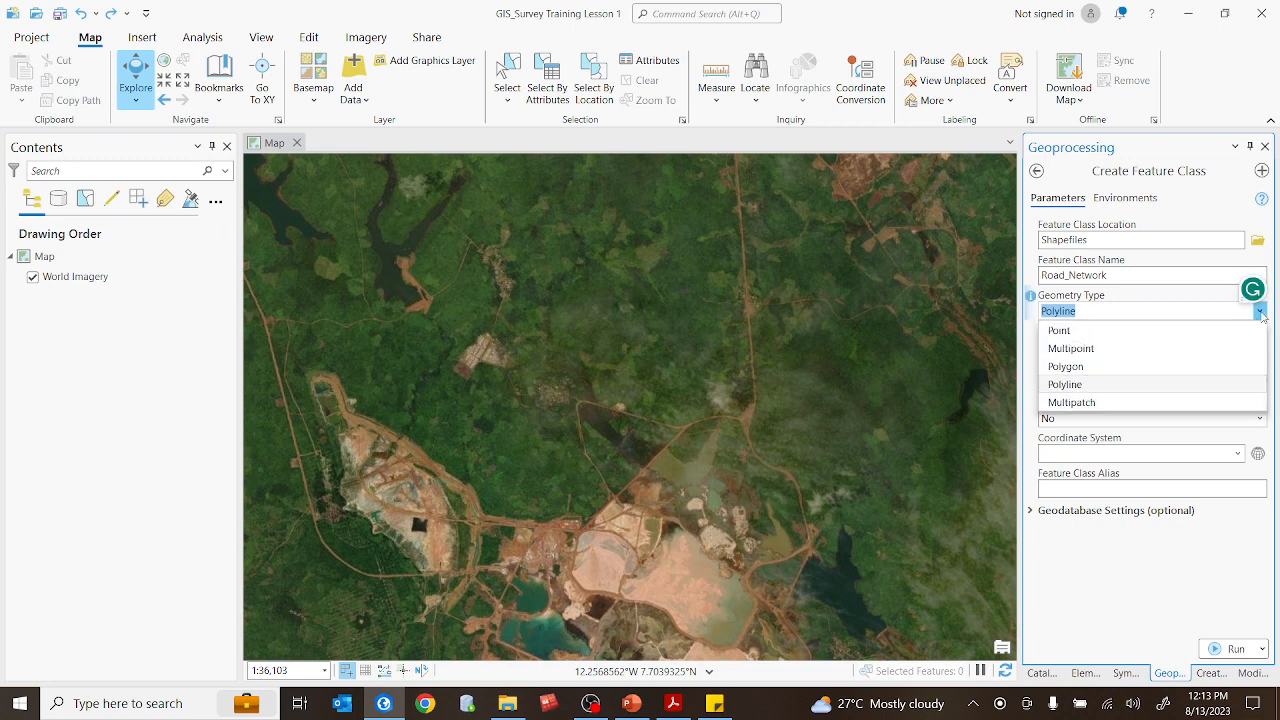
left_click(1068, 385)
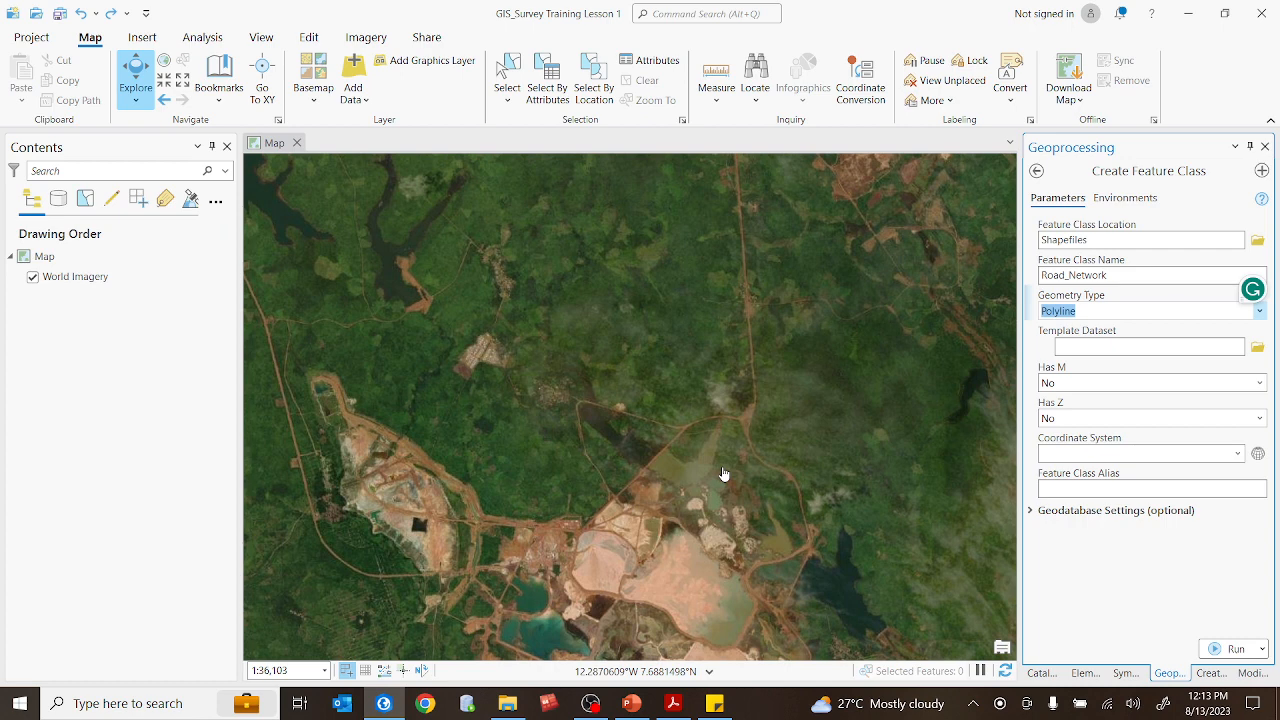
Set the feature class's coordinate system to that of the current map and inspect its name
left_click(1240, 456)
left_click(1240, 455)
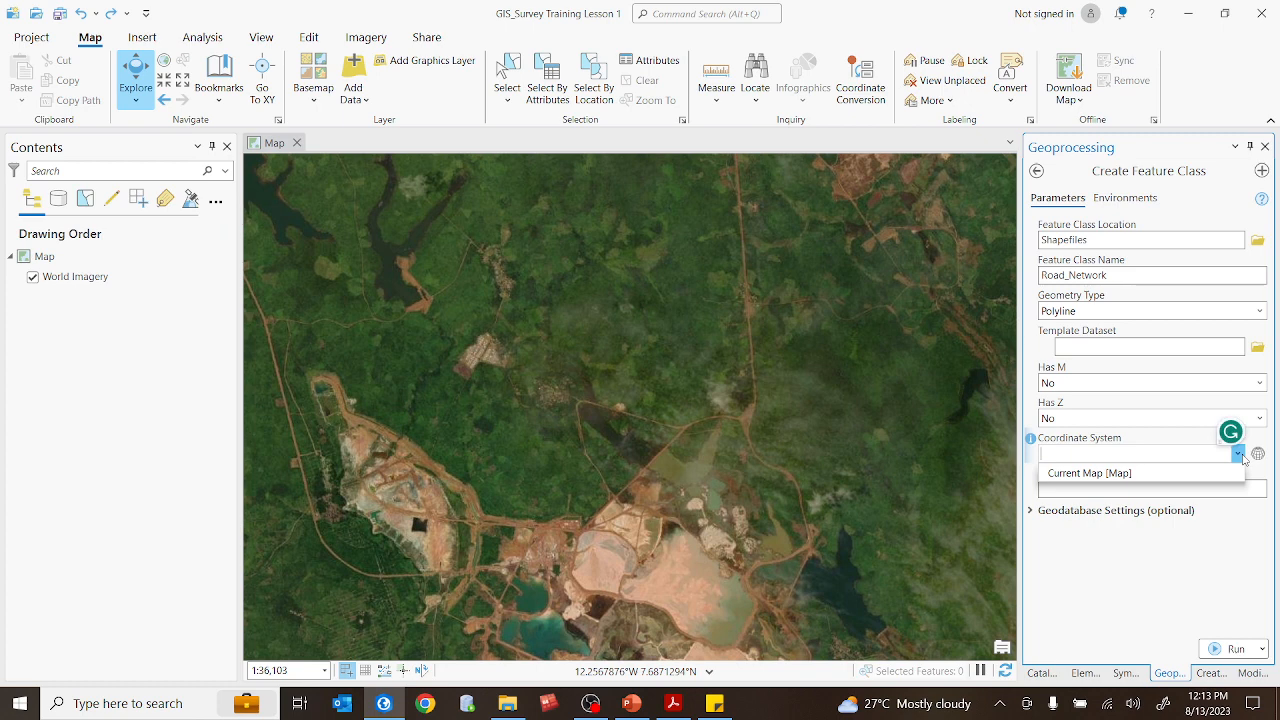
left_click(1062, 478)
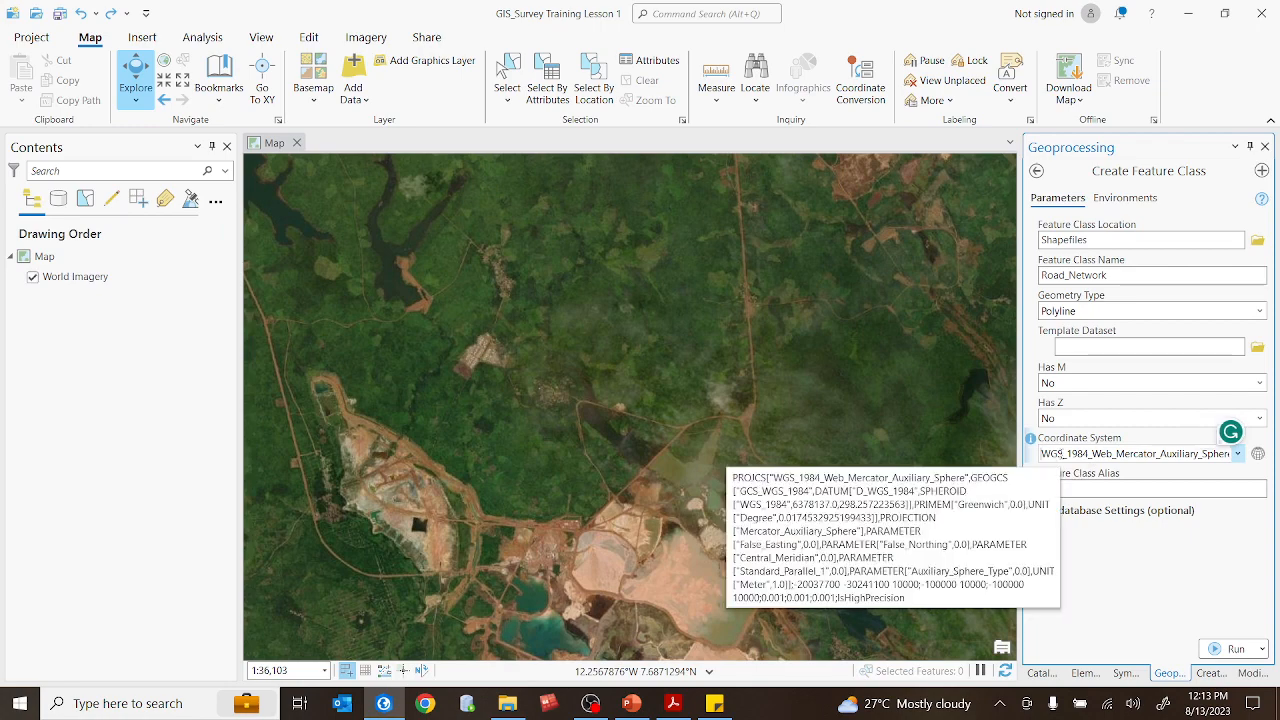
left_click_drag(1058, 455, 1258, 455)
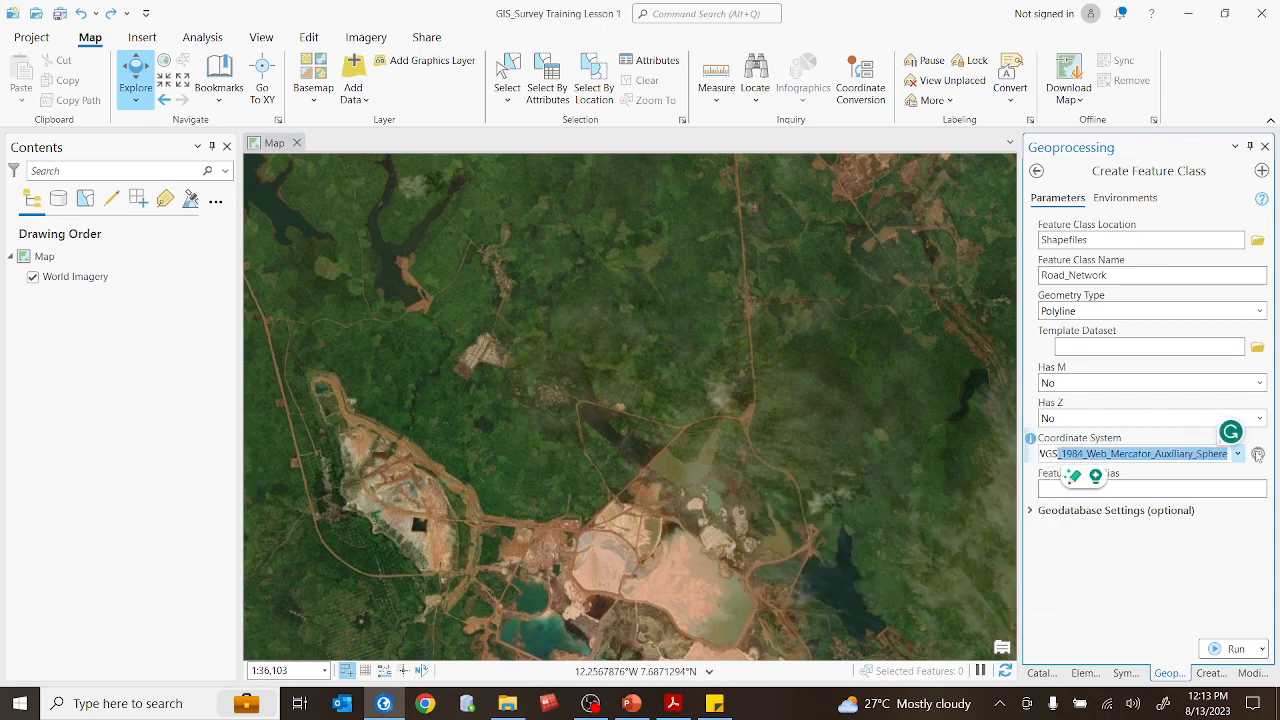
left_click(1165, 454)
double_click(1112, 454)
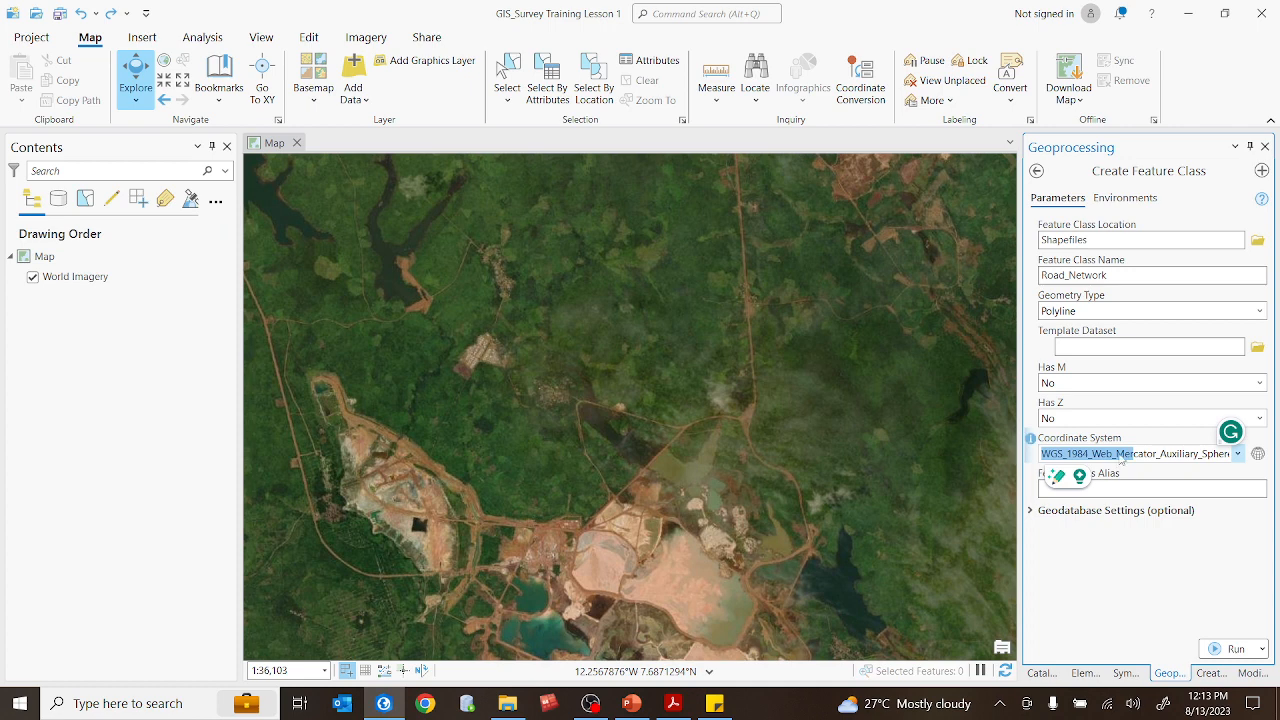
left_click(1116, 454)
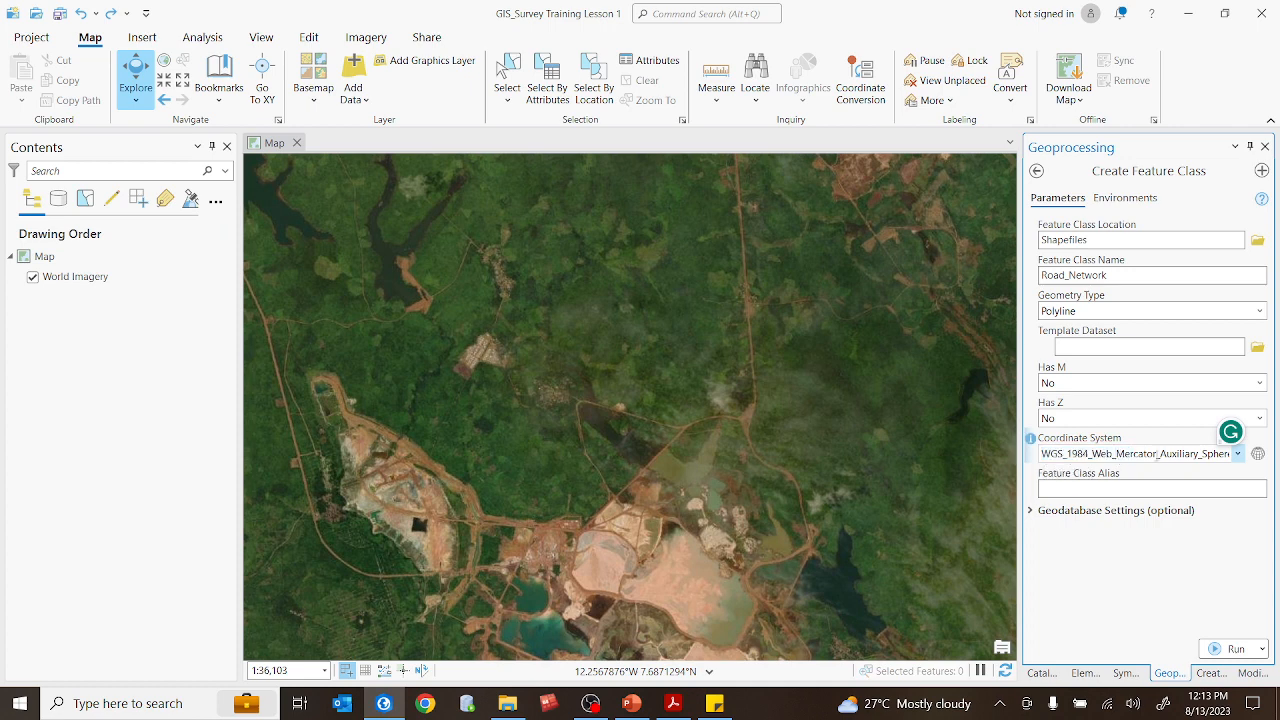
Browse the available projected coordinate systems to the UTM, WGS 1984, Northern Hemisphere group
left_click(1258, 455)
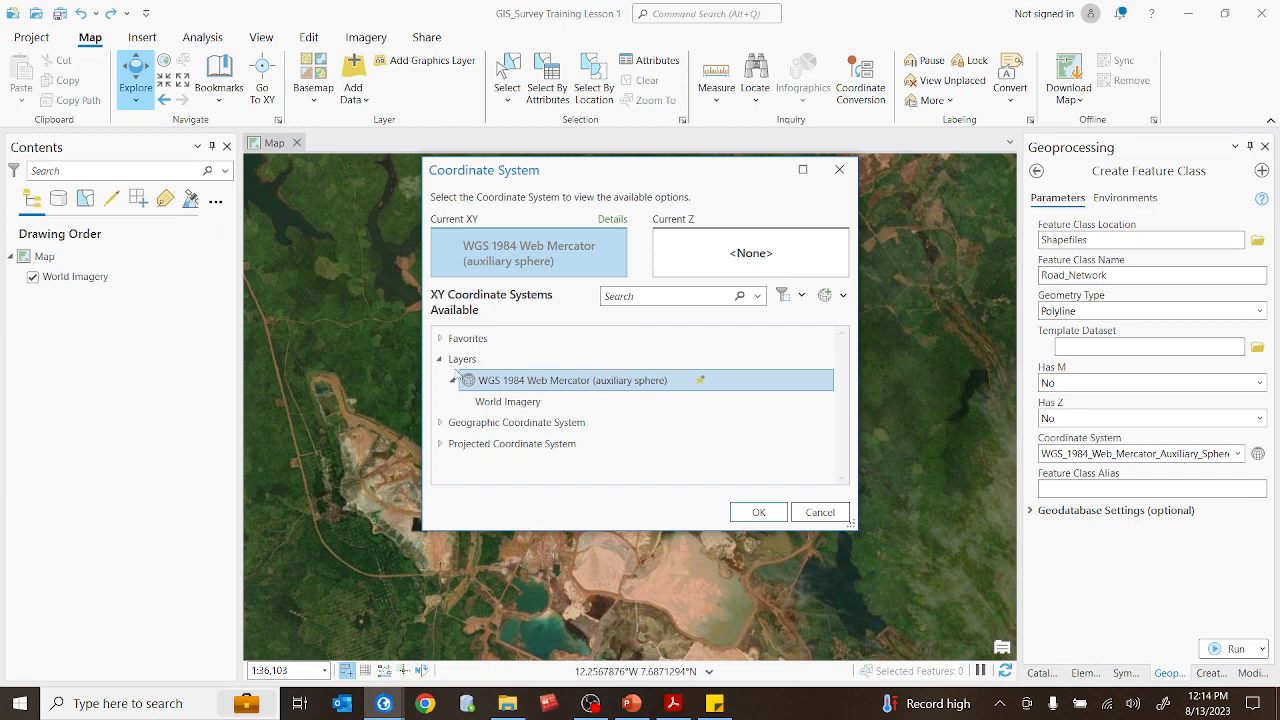
left_click(441, 446)
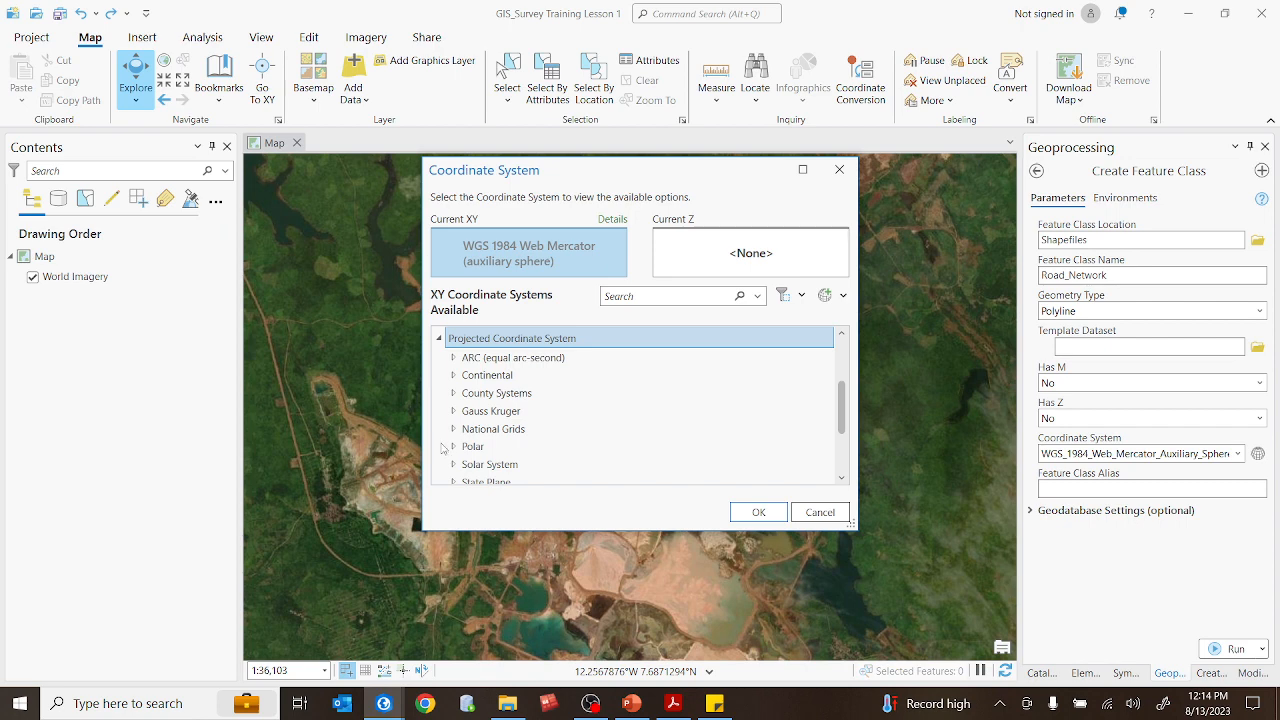
left_click(439, 340)
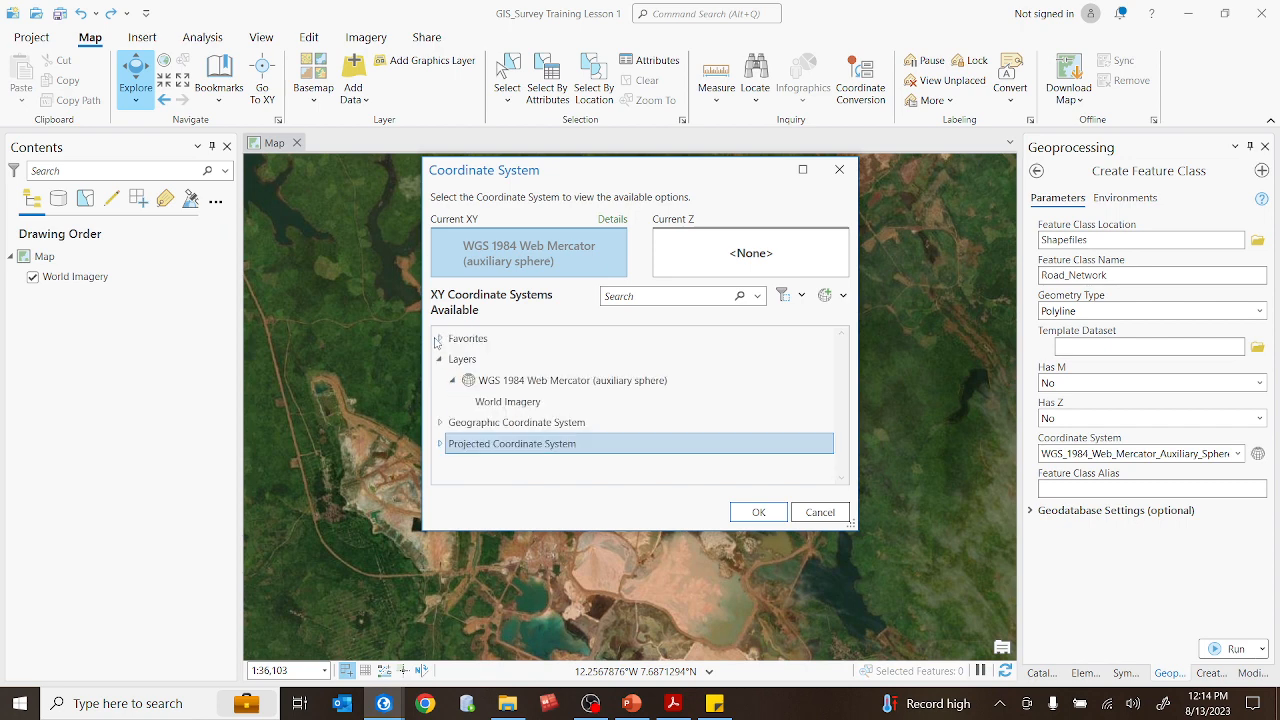
left_click(441, 450)
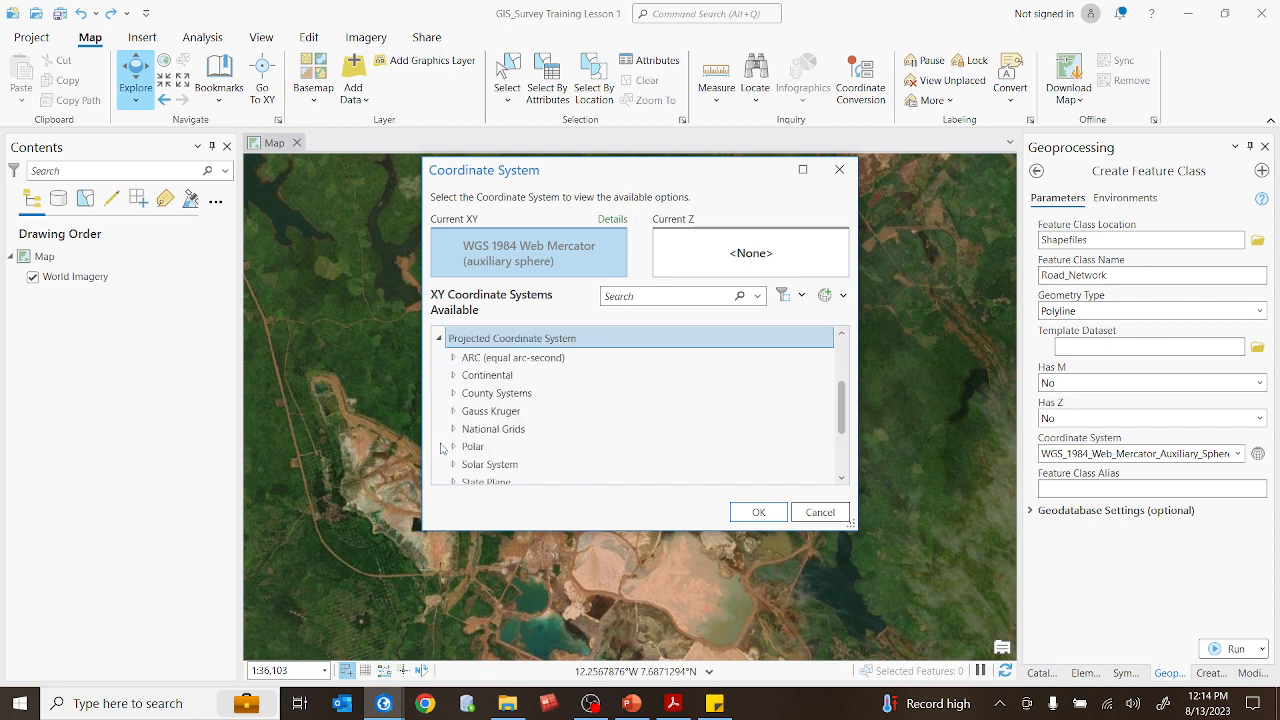
left_click(492, 413)
scroll(495, 420, "down", 1)
scroll(497, 420, "down", 1)
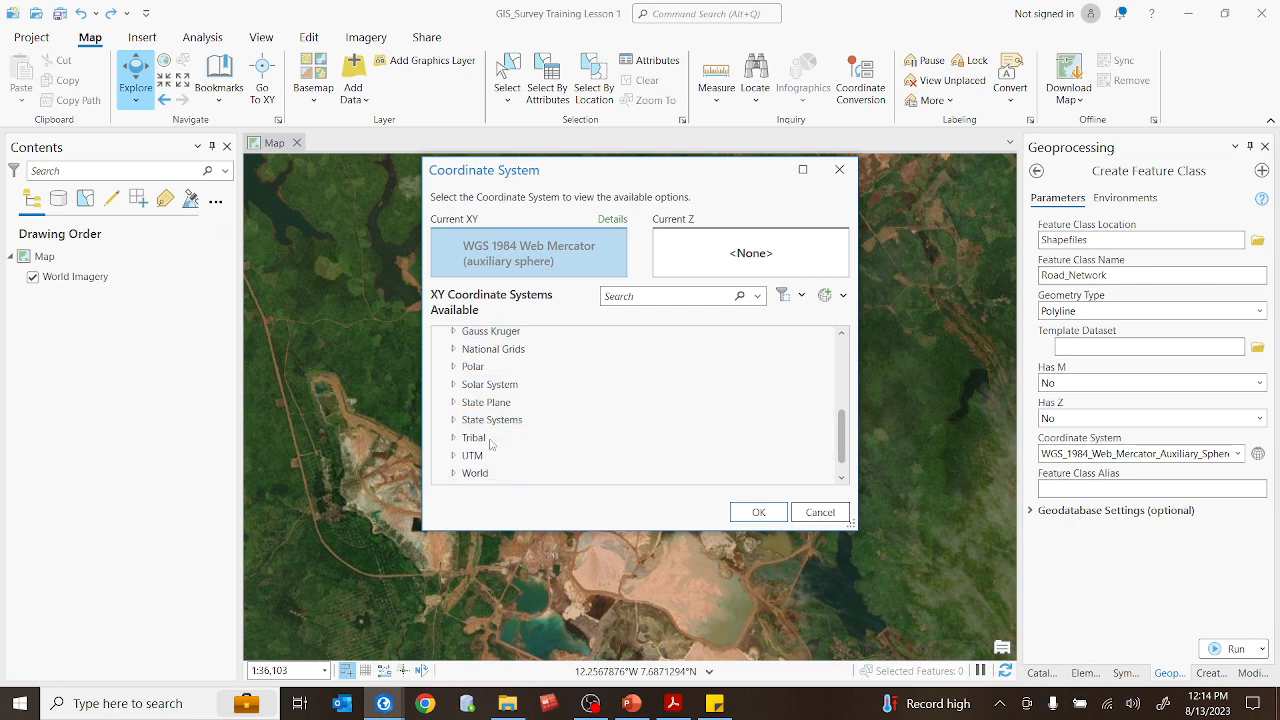
left_click(454, 457)
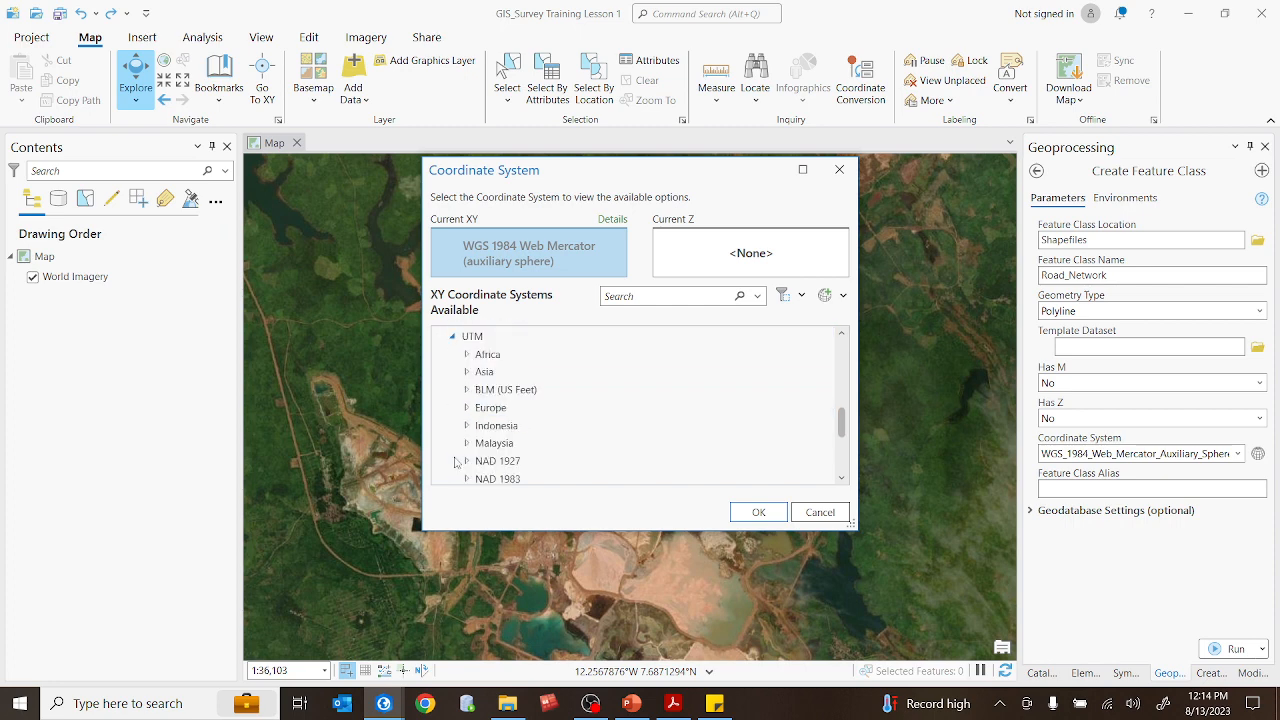
scroll(475, 385, "down", 3)
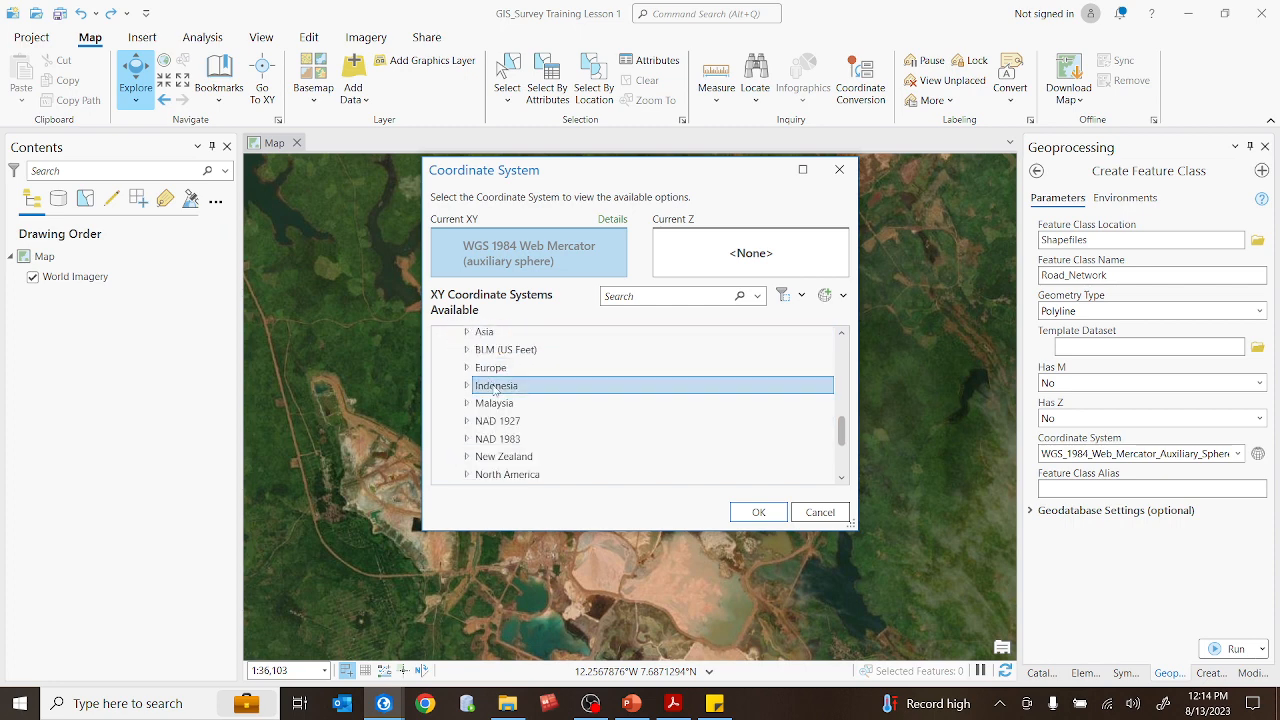
left_click(498, 448)
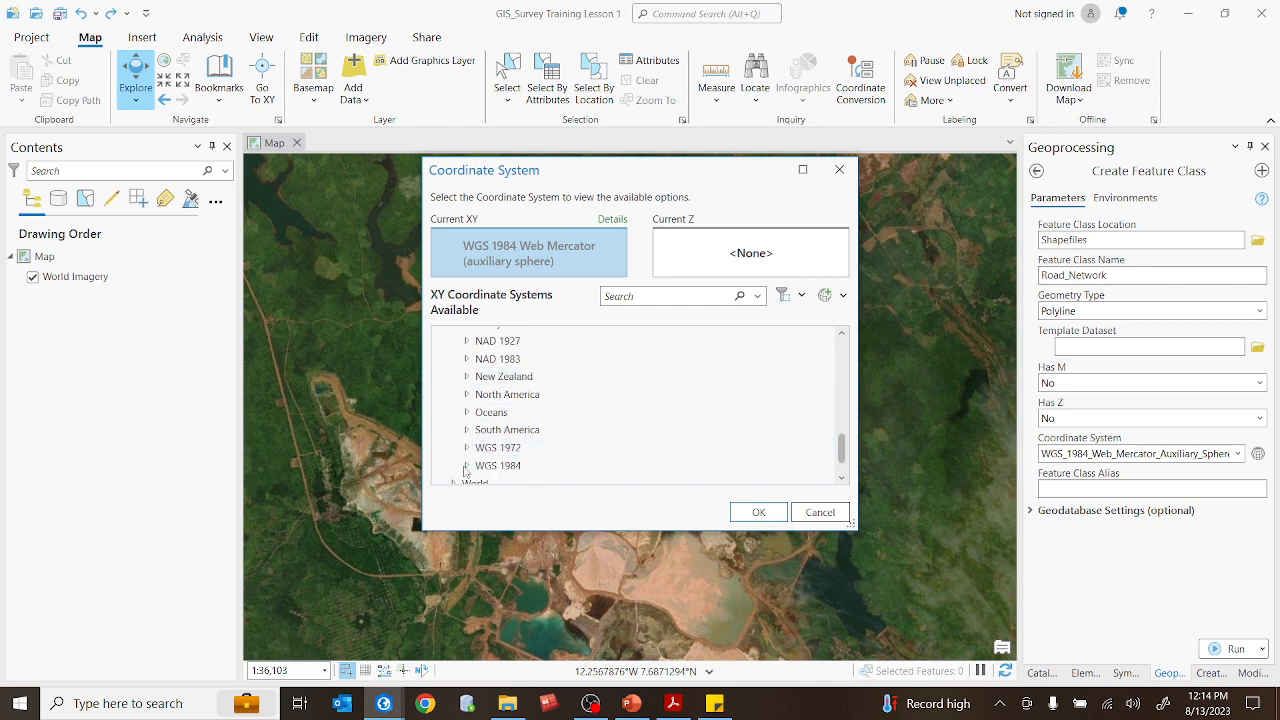
left_click(466, 466)
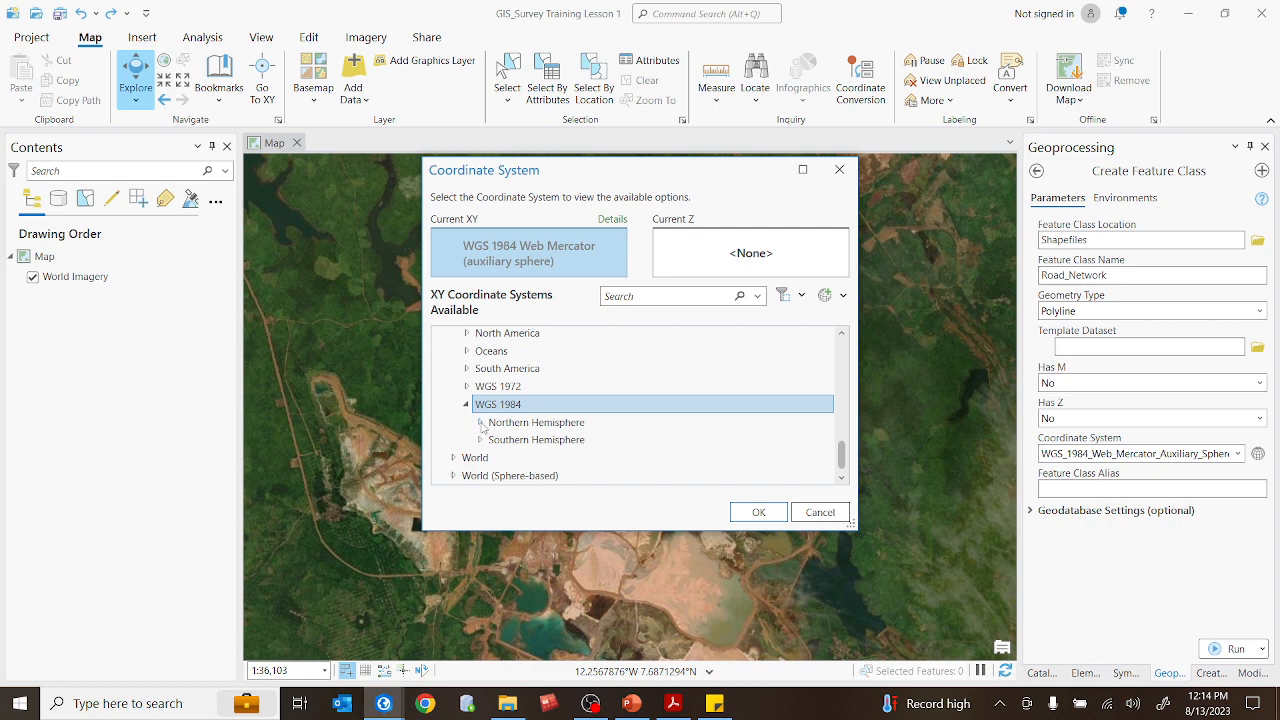
left_click(481, 423)
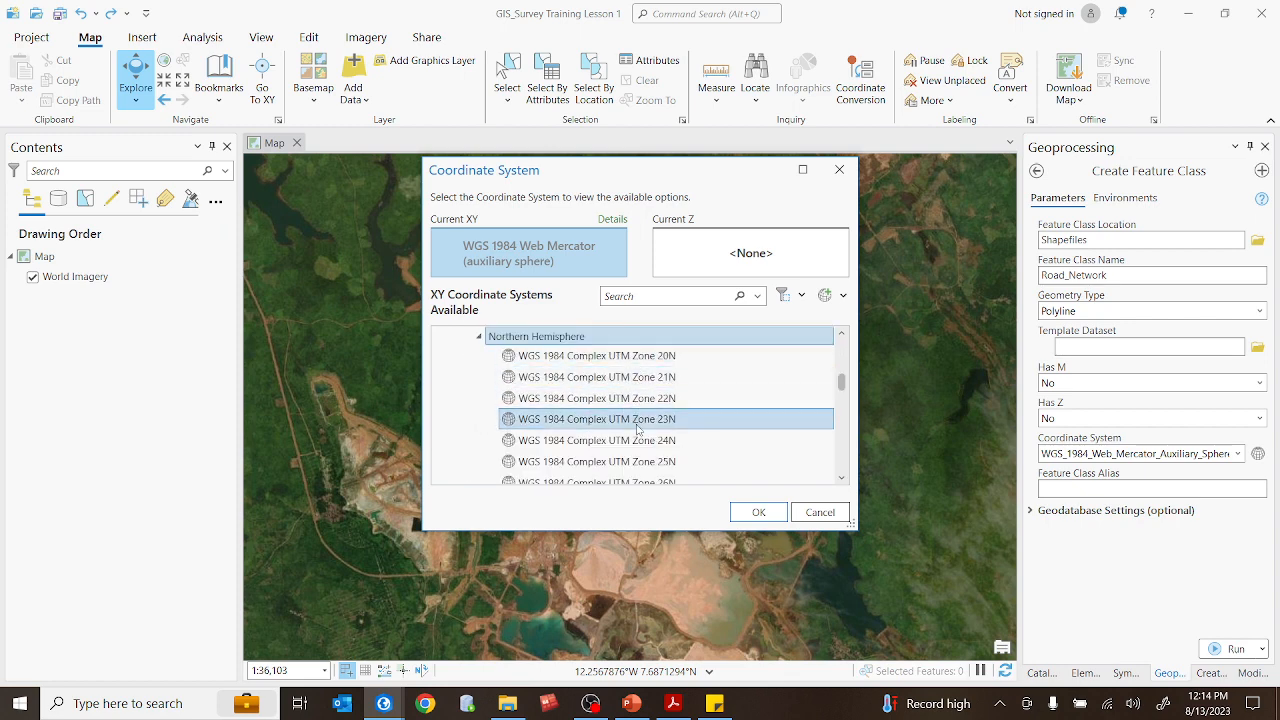
Assign WGS 1984 UTM Zone 28N as the coordinate system and run the tool to create the Road_Network feature class
scroll(637, 440, "down", 1)
scroll(637, 440, "down", 2)
scroll(600, 443, "down", 1)
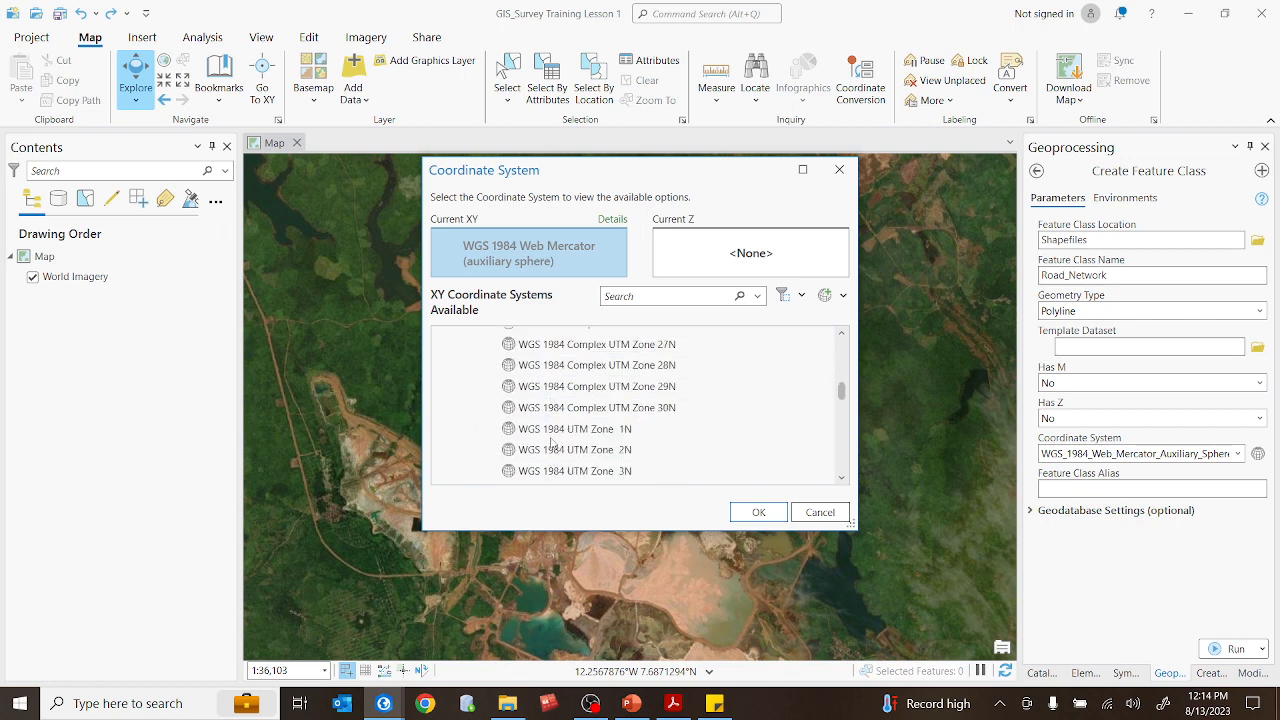
scroll(555, 442, "down", 7)
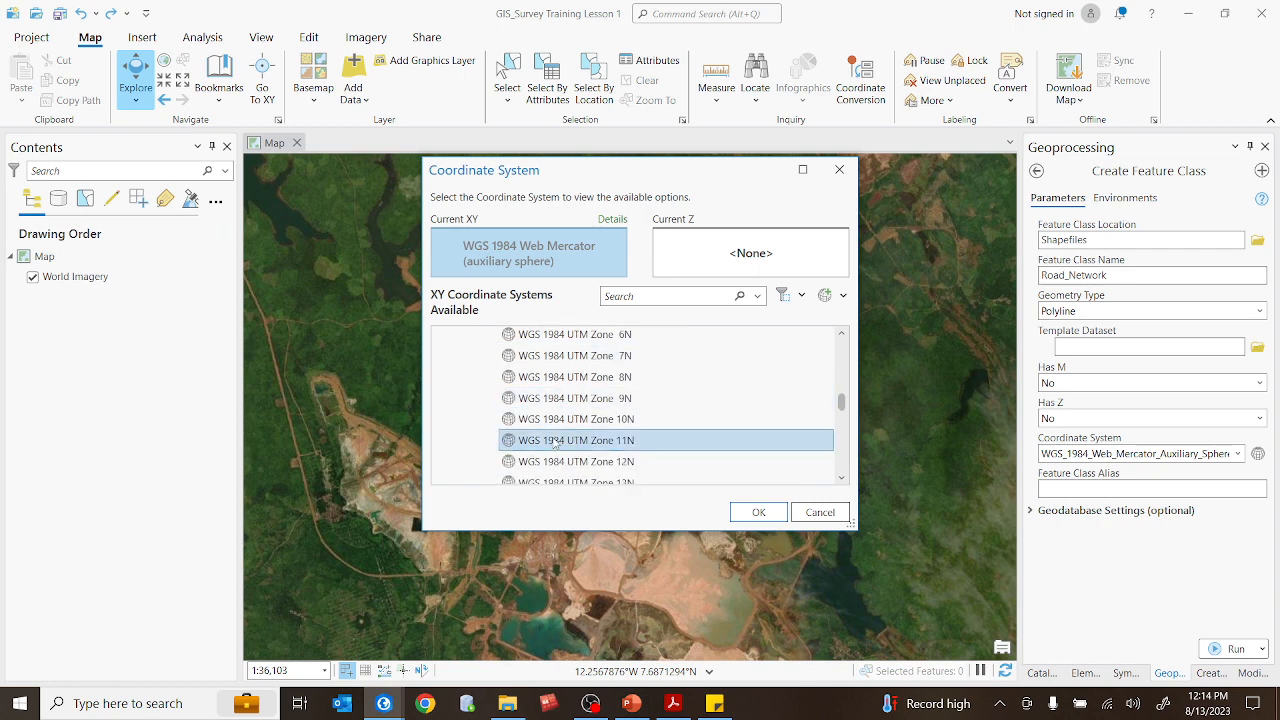
scroll(557, 443, "down", 4)
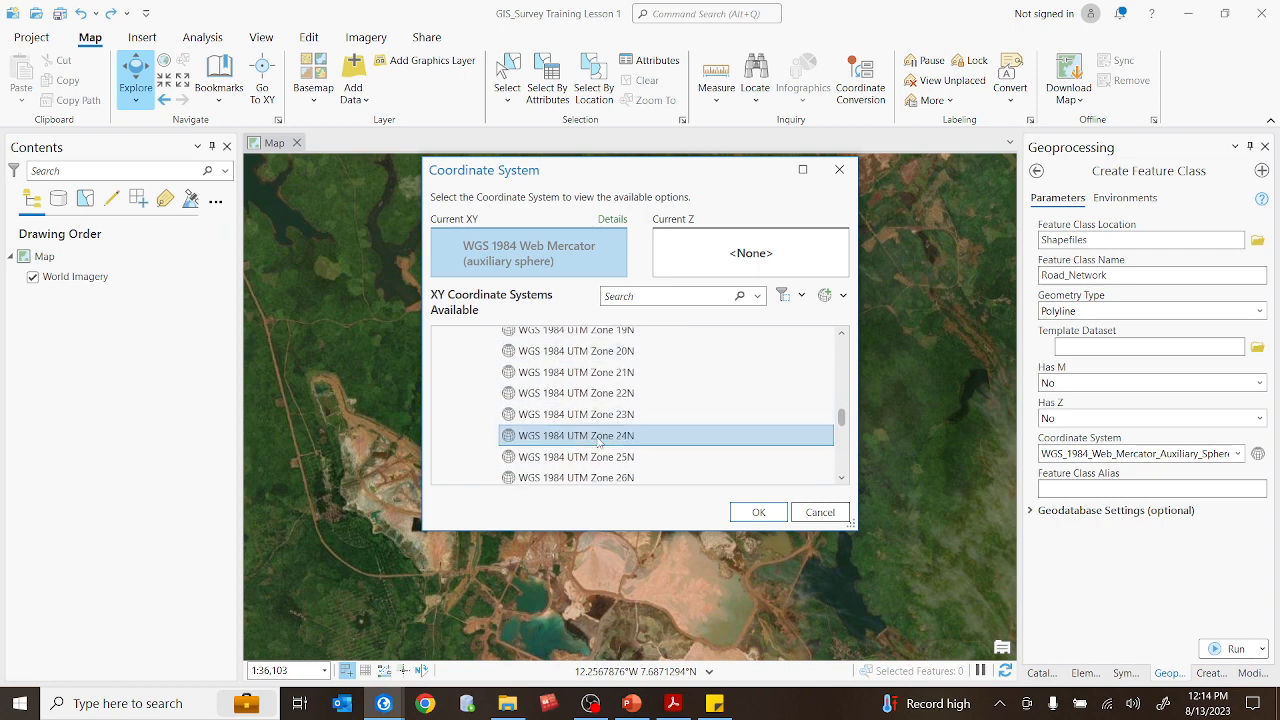
scroll(601, 446, "down", 1)
left_click(607, 449)
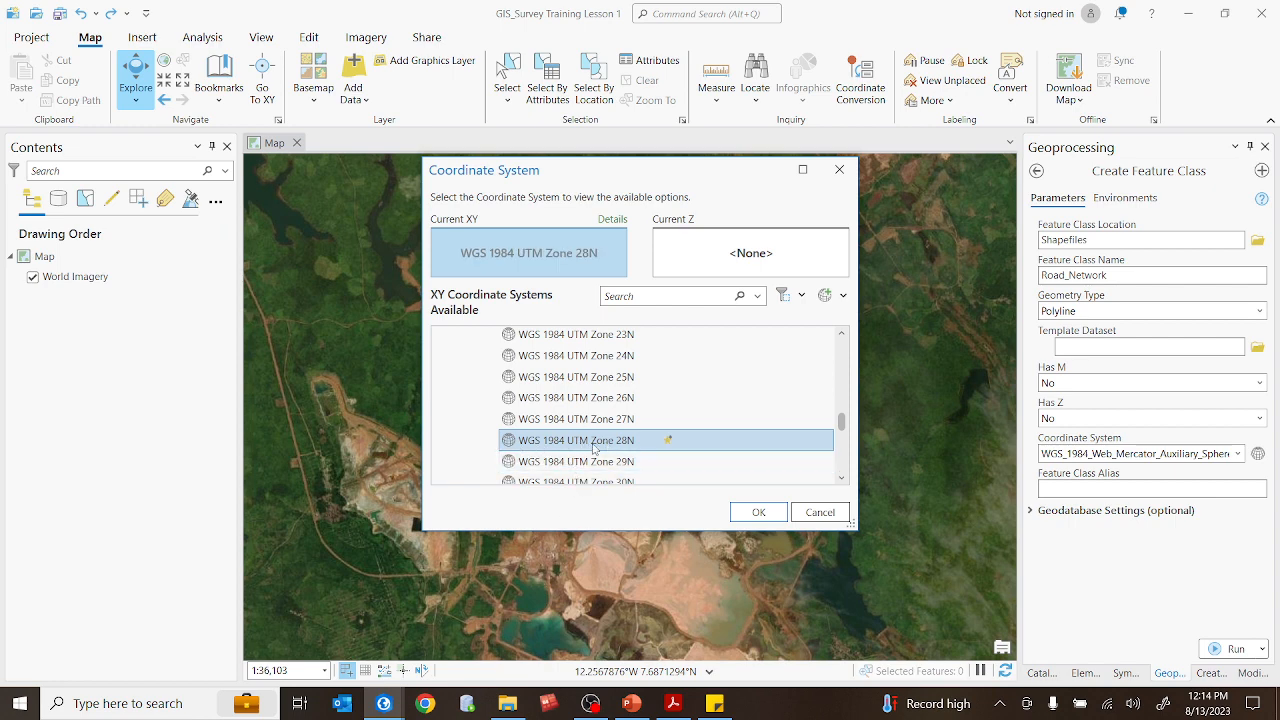
left_click(759, 513)
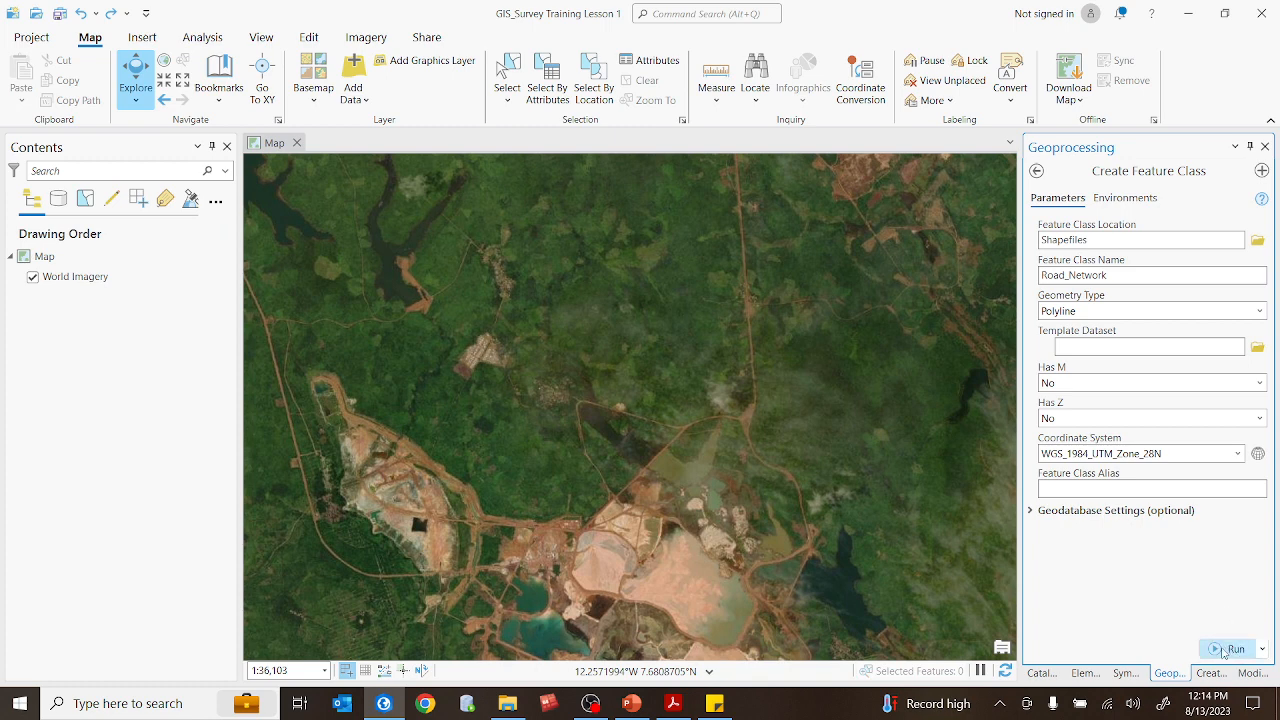
left_click(1224, 651)
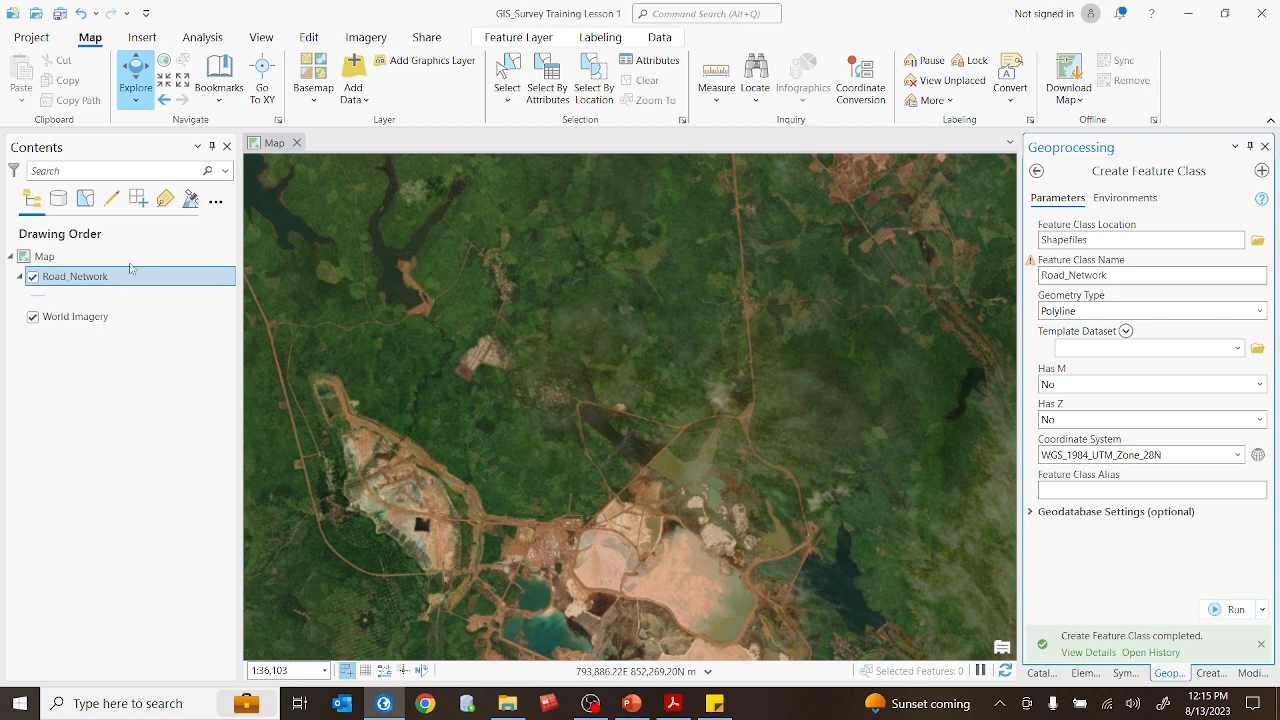
Start creating features with the Road_Network template using its Line construction tool
left_click(67, 317)
left_click(85, 282)
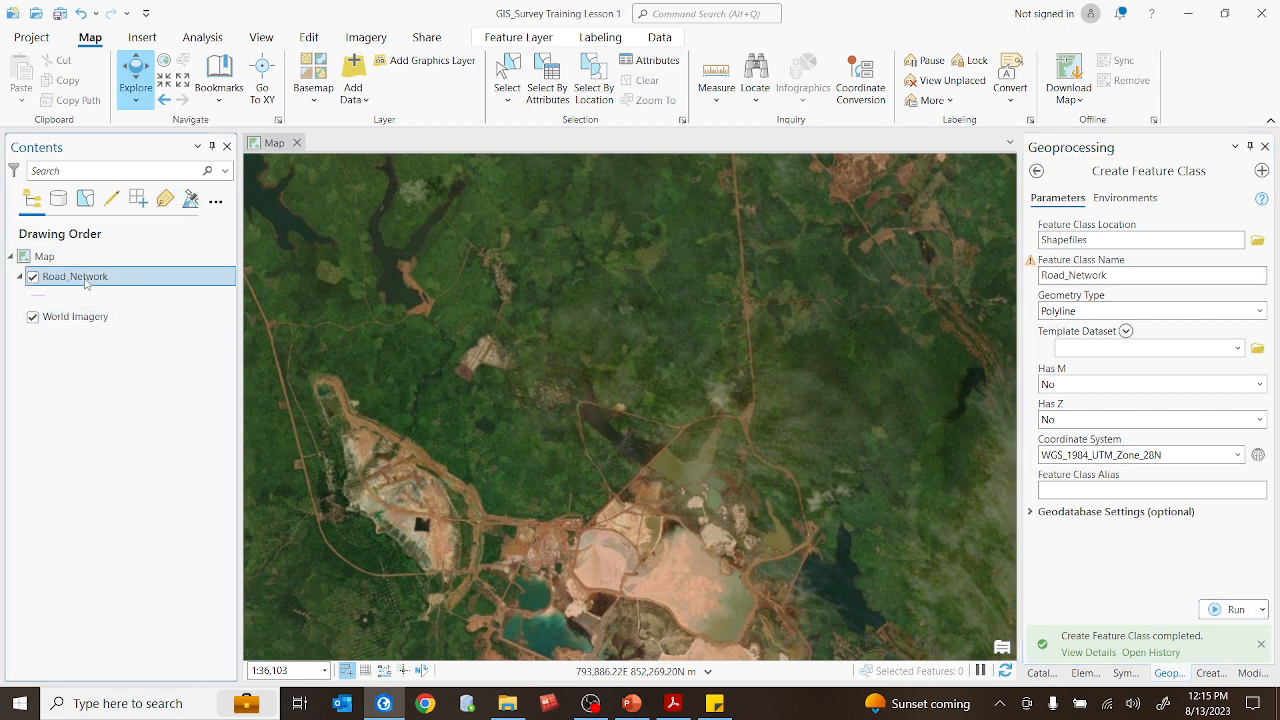
left_click(312, 38)
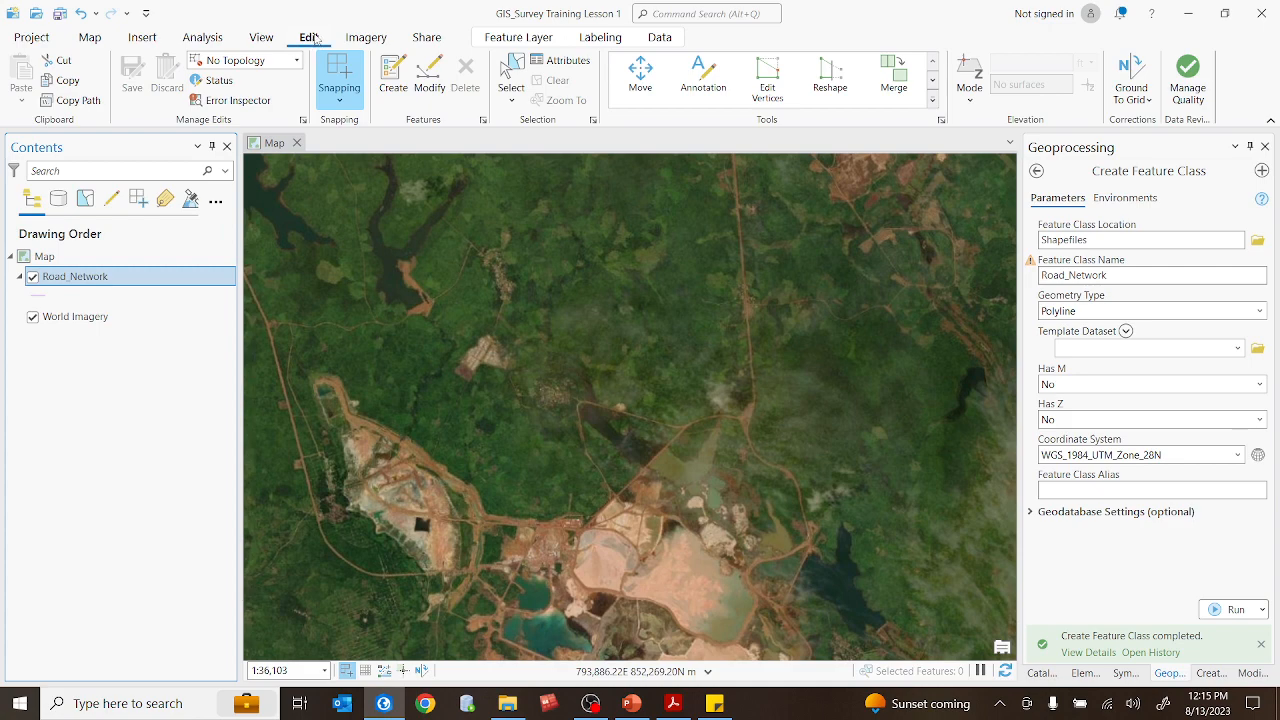
left_click(90, 38)
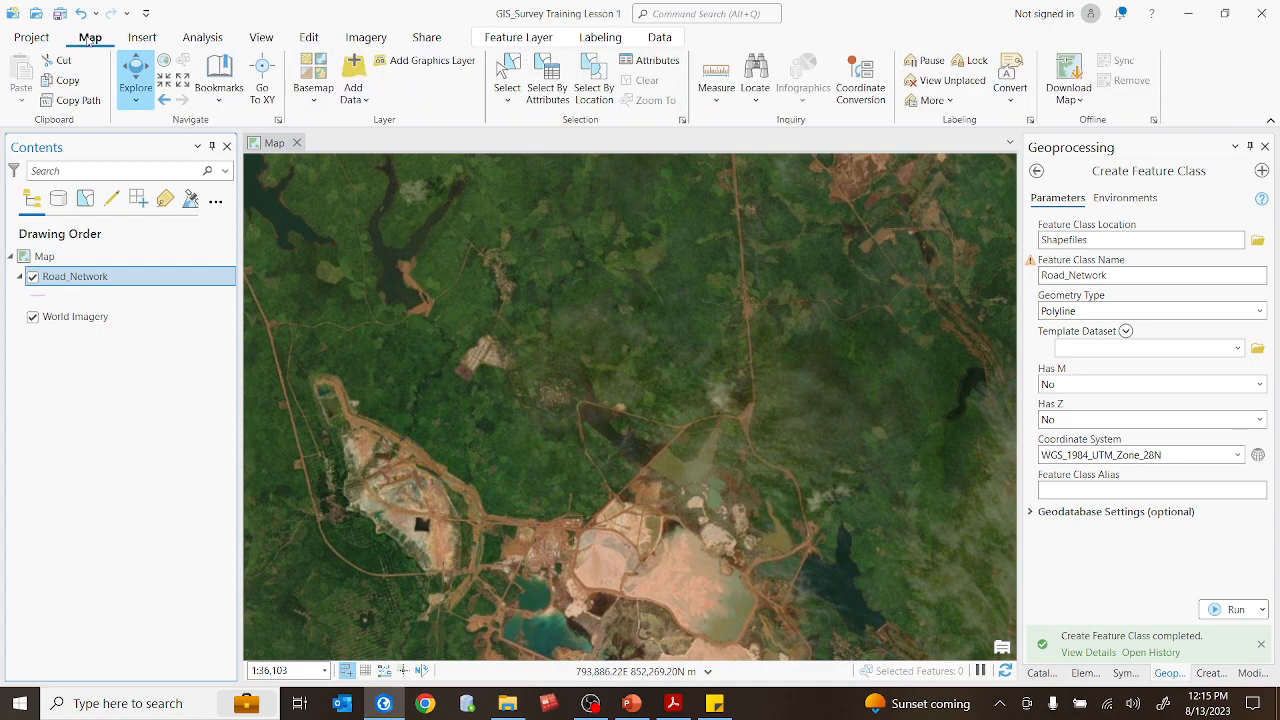
left_click(310, 38)
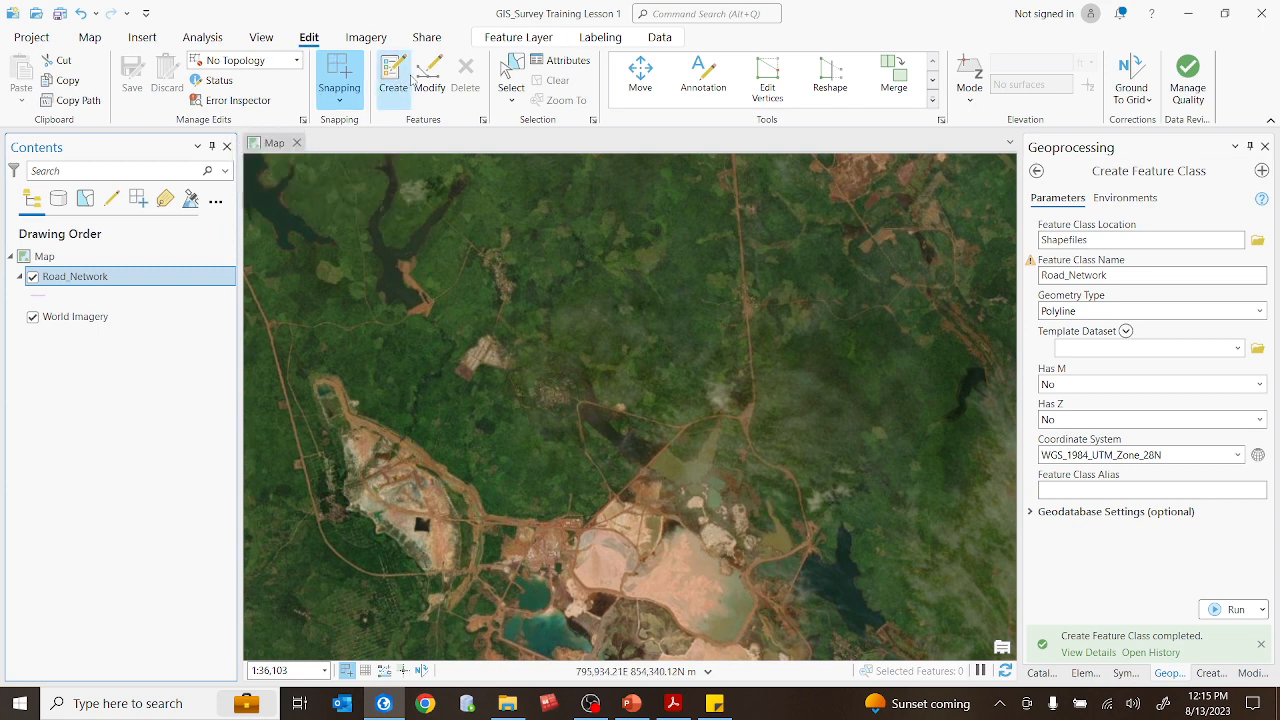
left_click(392, 71)
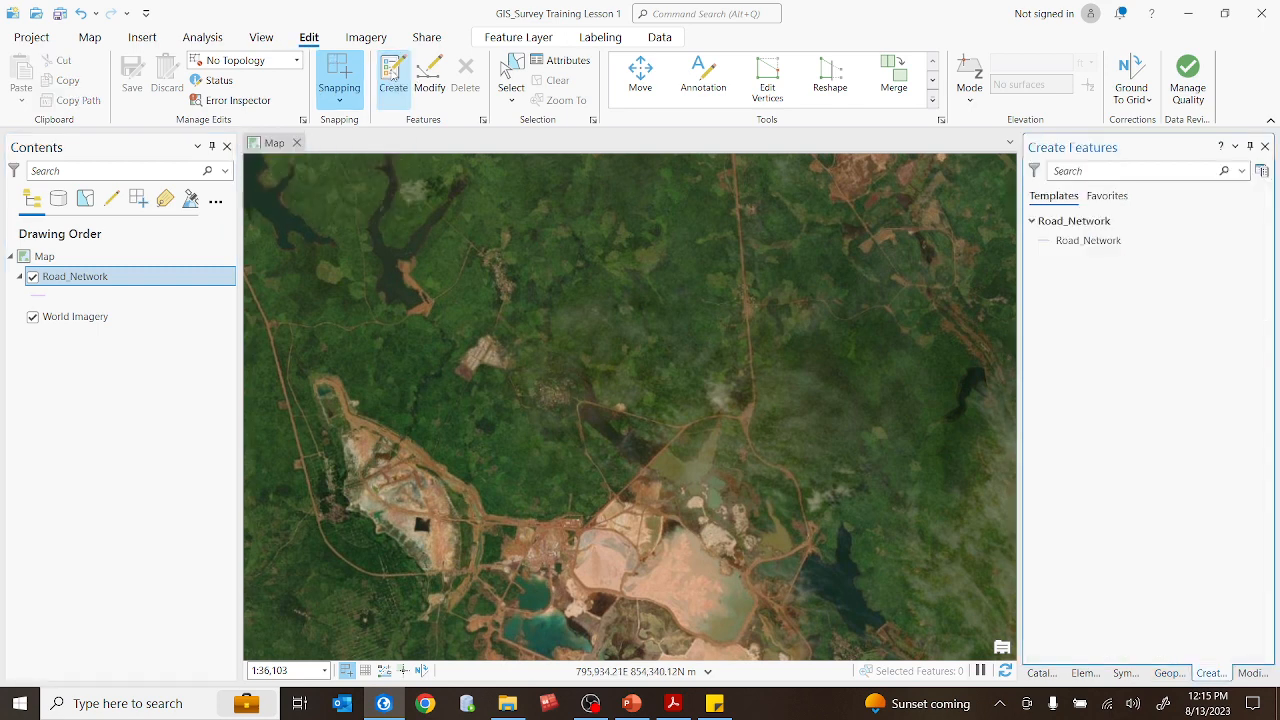
left_click(1078, 241)
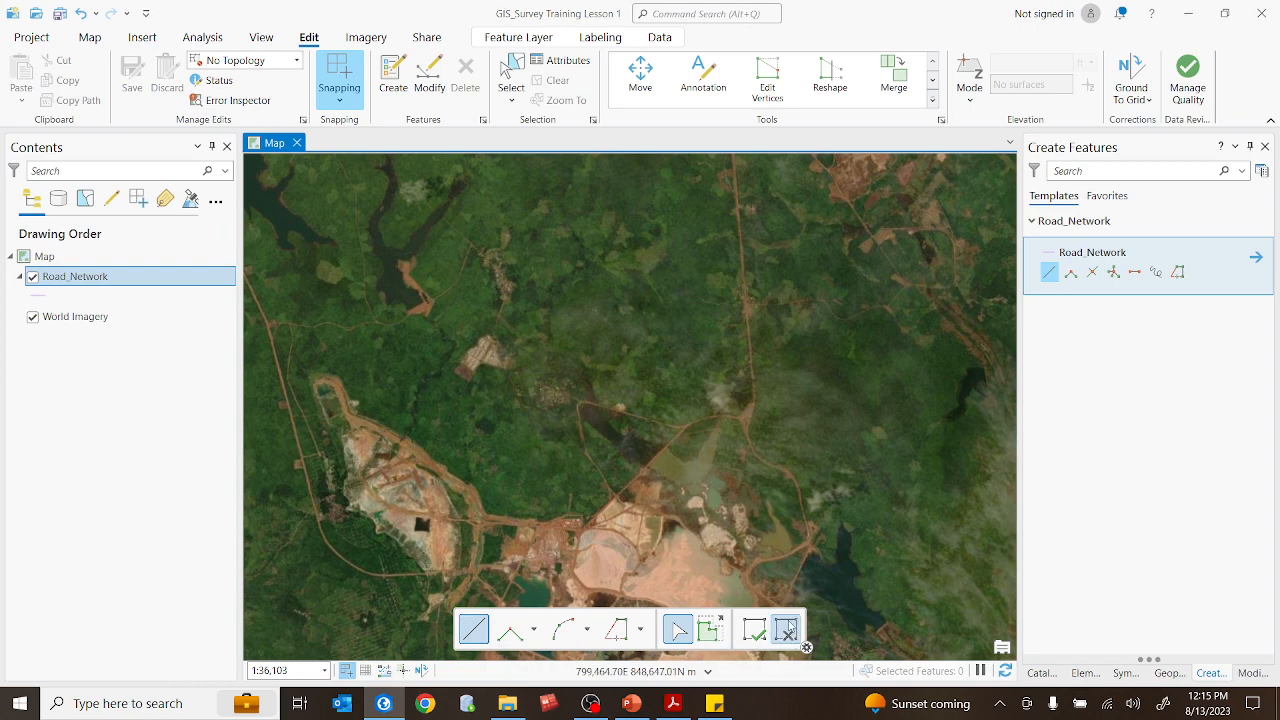
Begin tracing a road line from the triangular junction north of the ponds, following the curve west to the fork
scroll(744, 388, "up", 4)
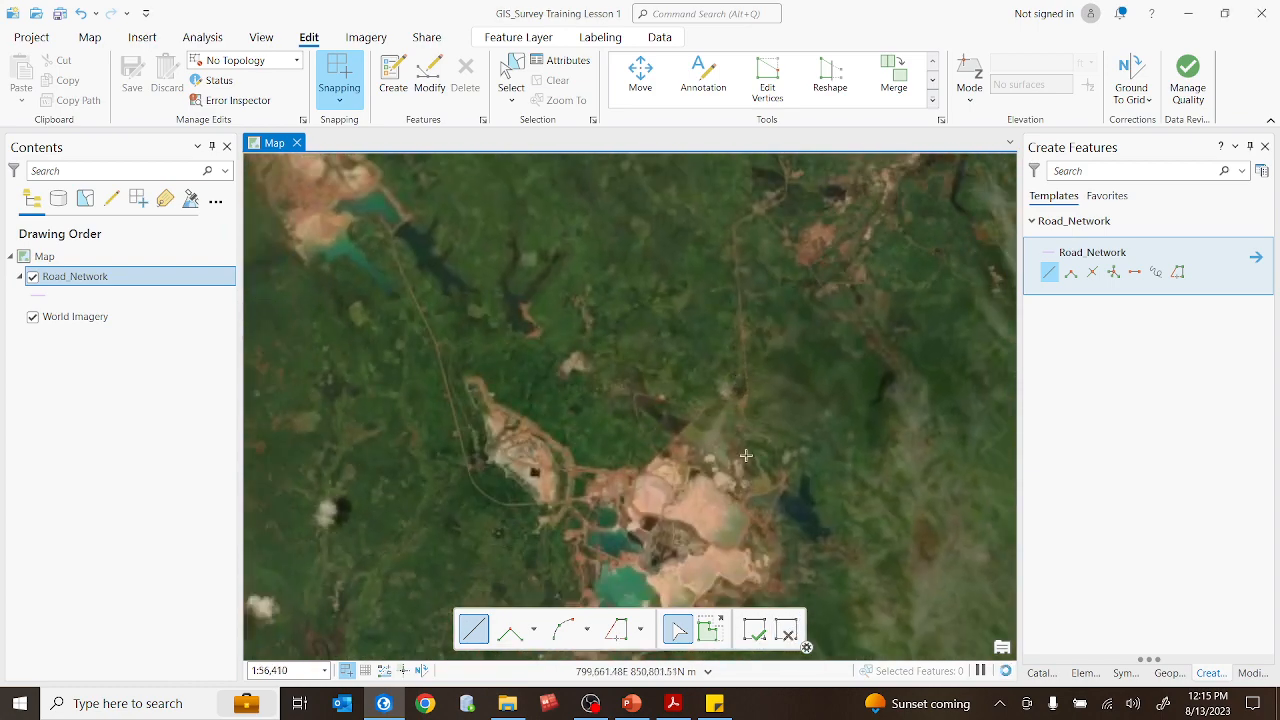
scroll(706, 235, "up", 4)
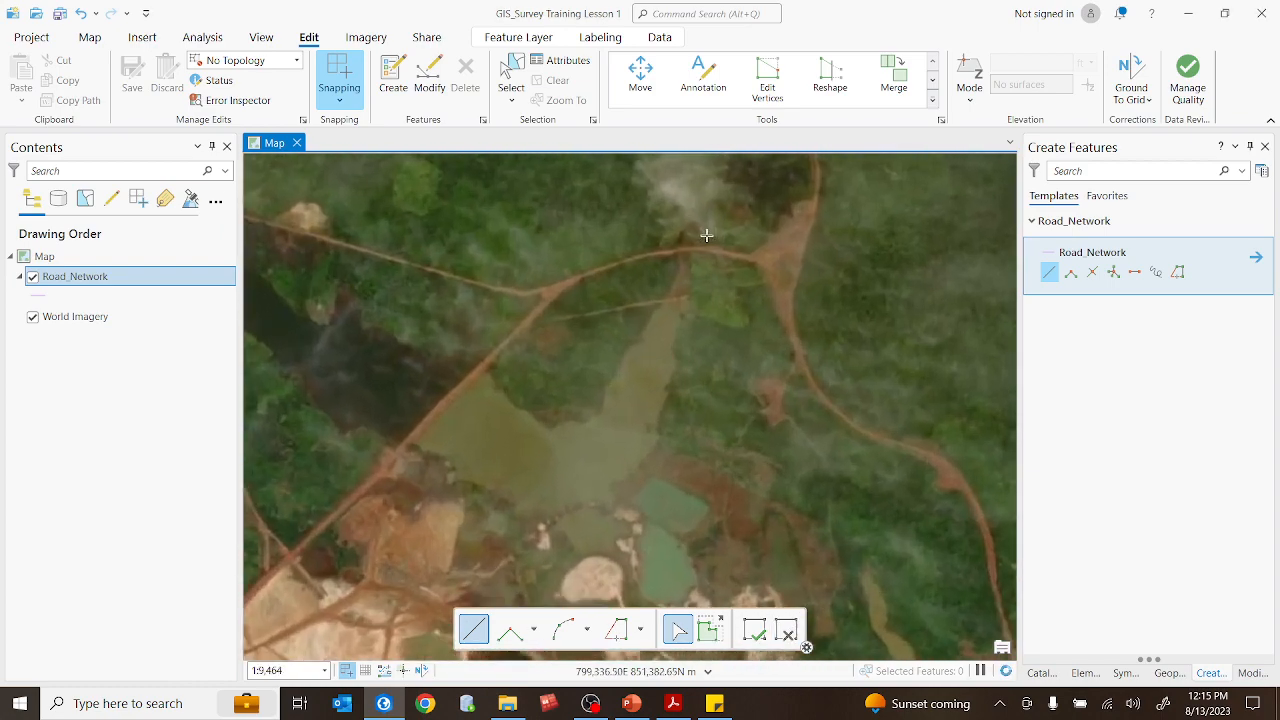
scroll(786, 328, "down", 4)
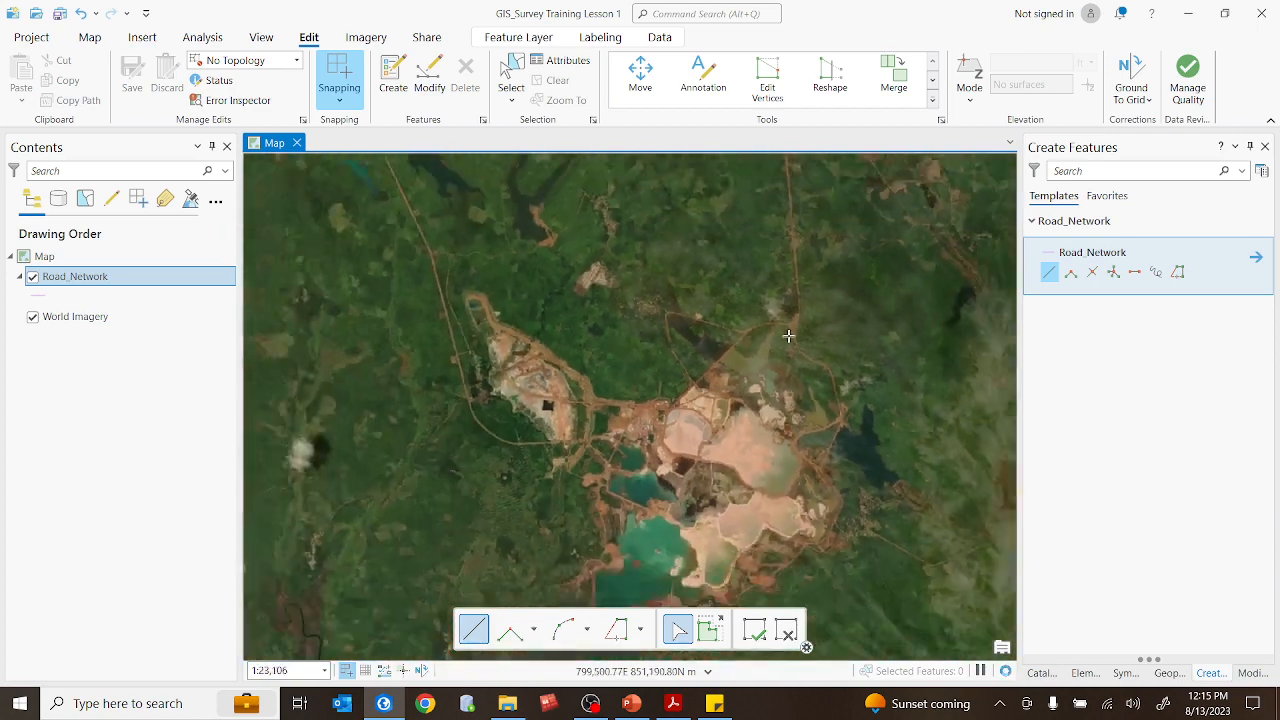
scroll(786, 324, "up", 3)
scroll(785, 324, "up", 3)
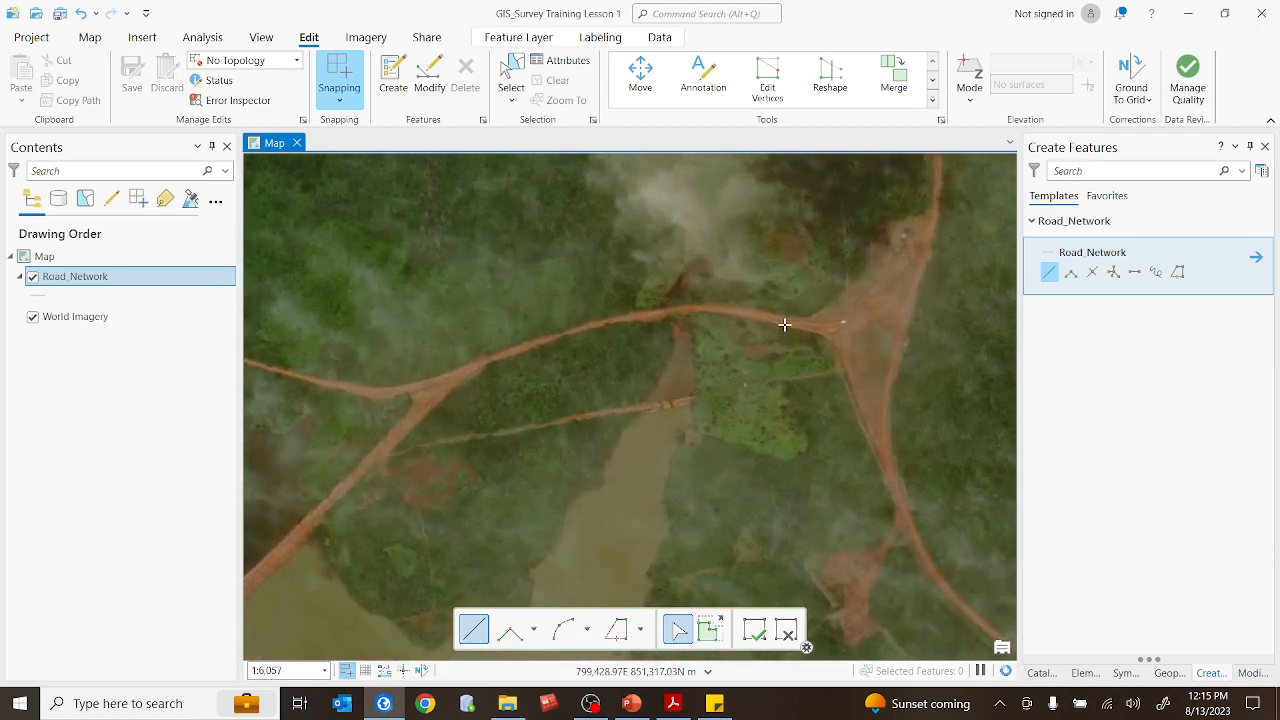
left_click(843, 331)
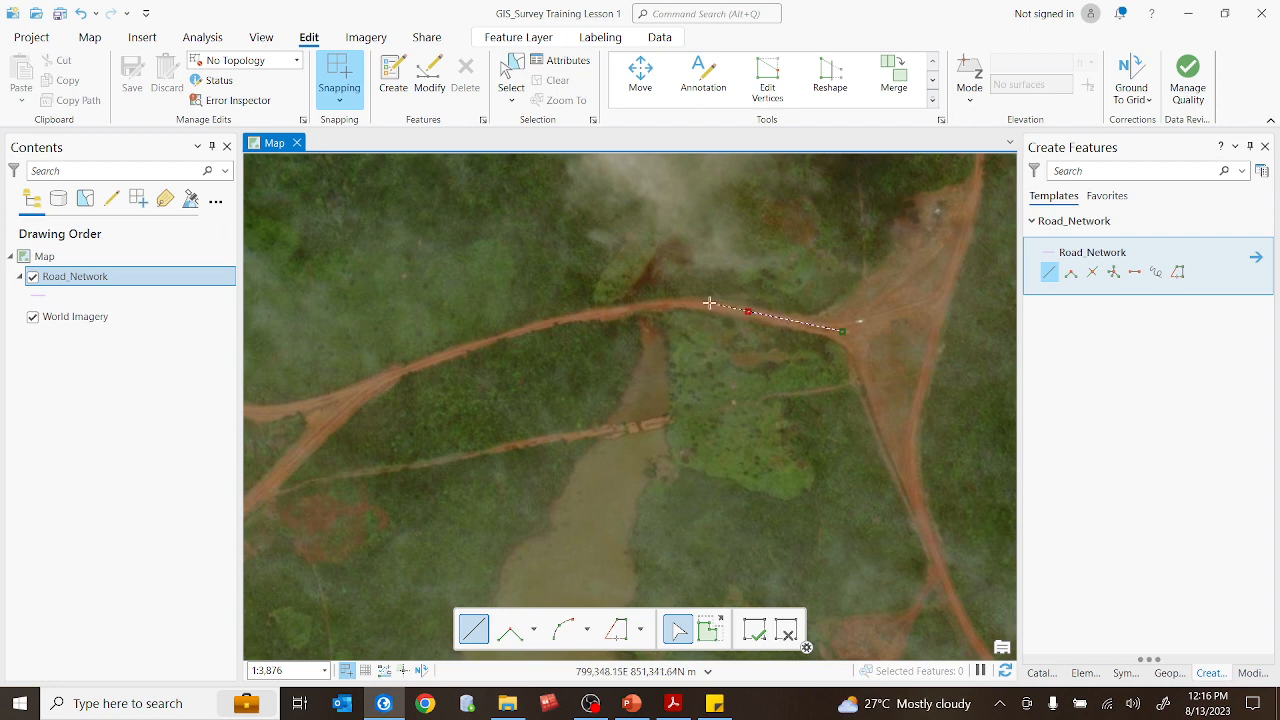
left_click(621, 308)
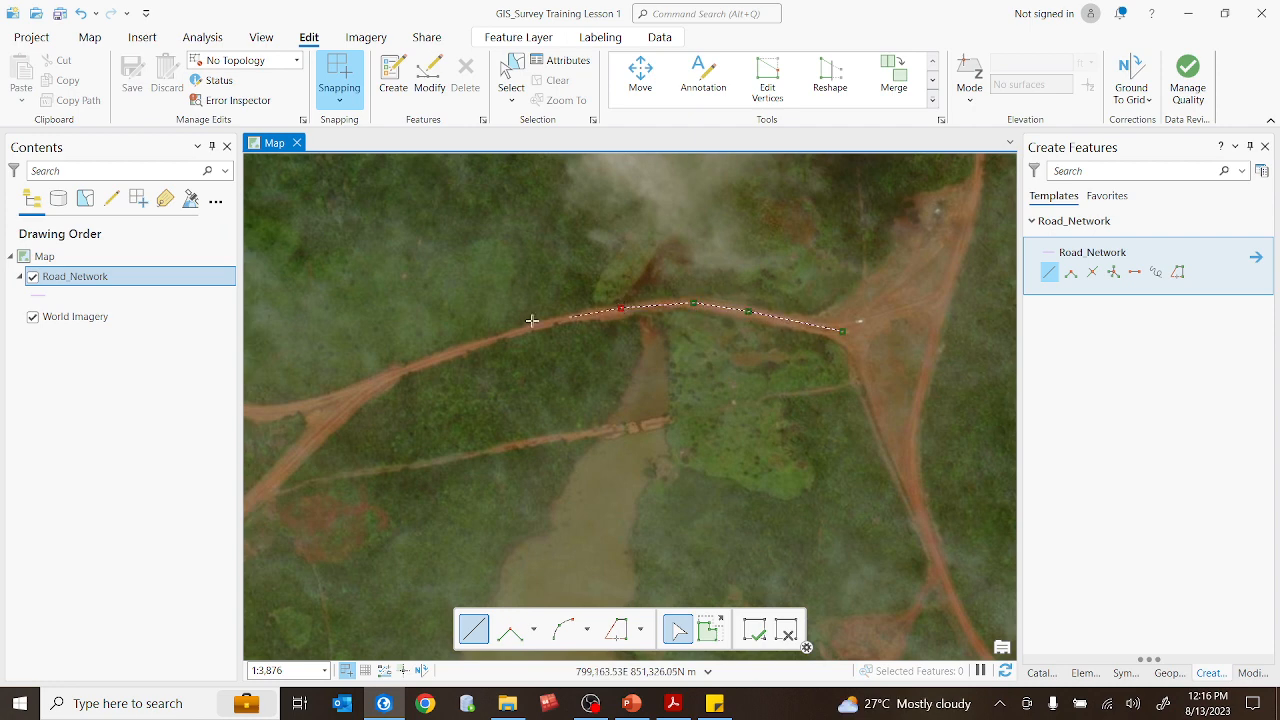
left_click(522, 327)
left_click(395, 372)
left_click(300, 455)
Extend the line southwest along the straight road to the junction beside the large stockpile and finish the feature
key("Left")
key("Down")
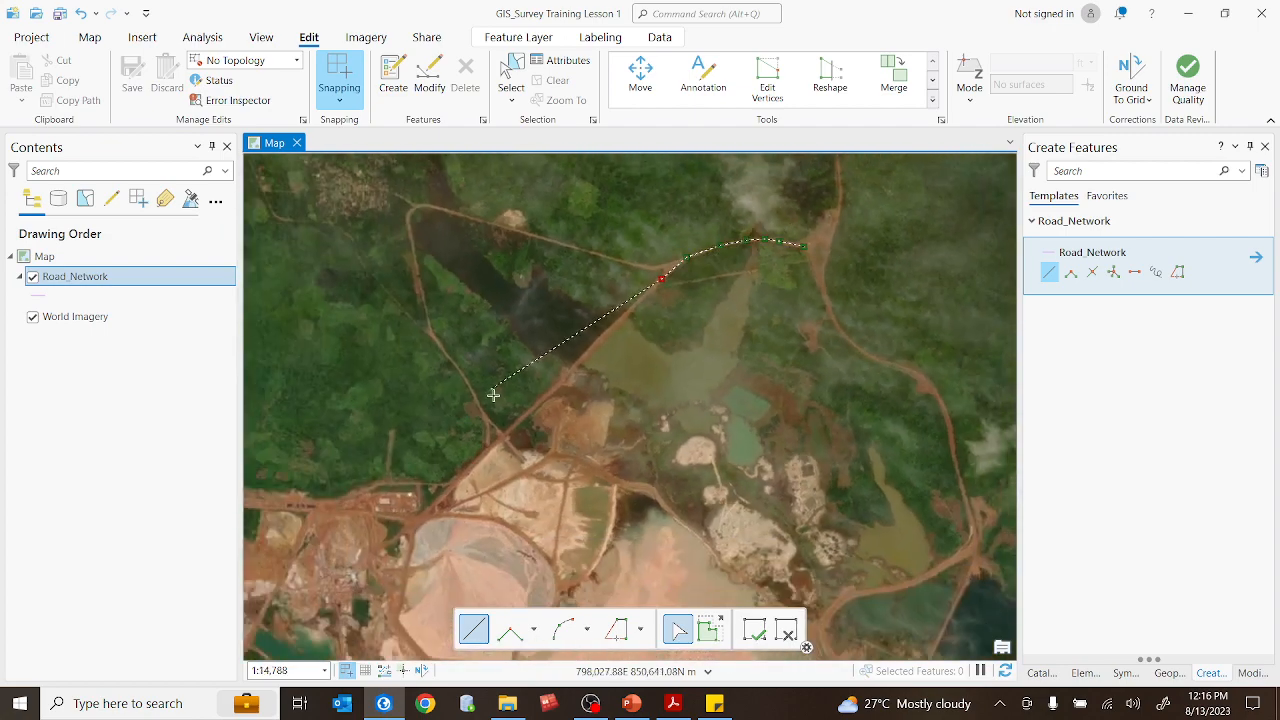
key("Left")
key("Down")
key("Up")
key("Right")
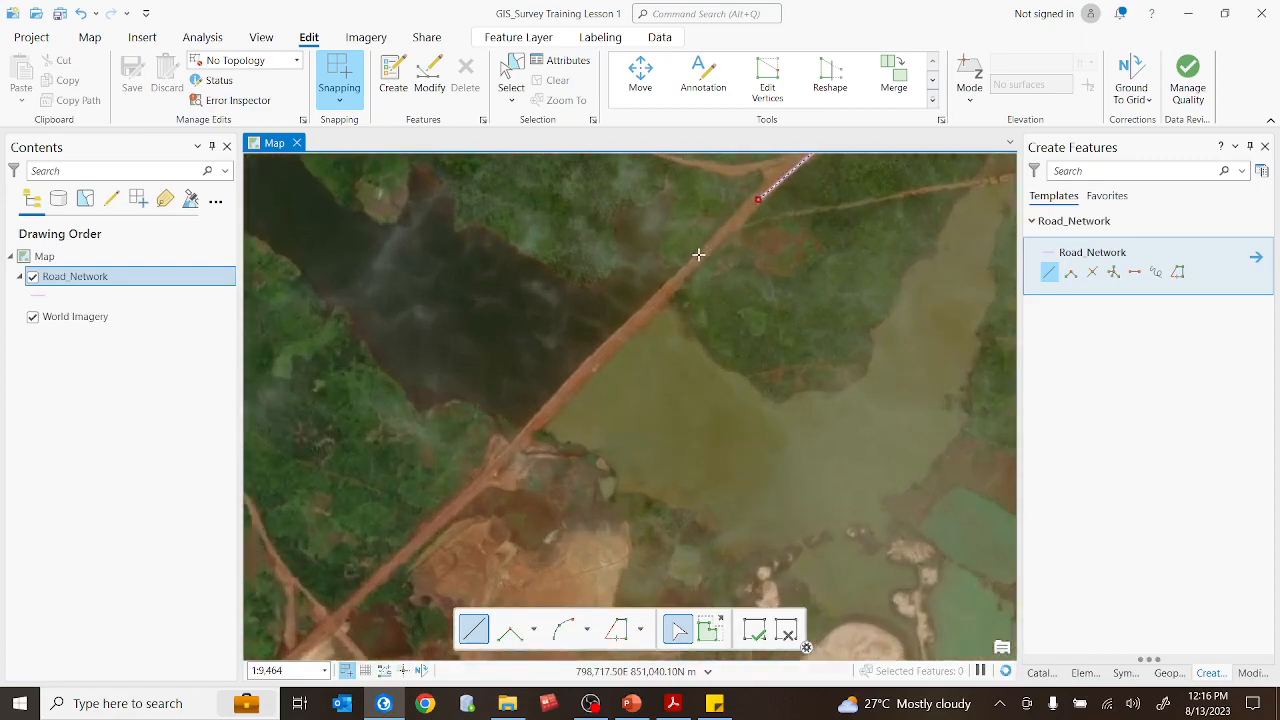
left_click(645, 310)
left_click(471, 486)
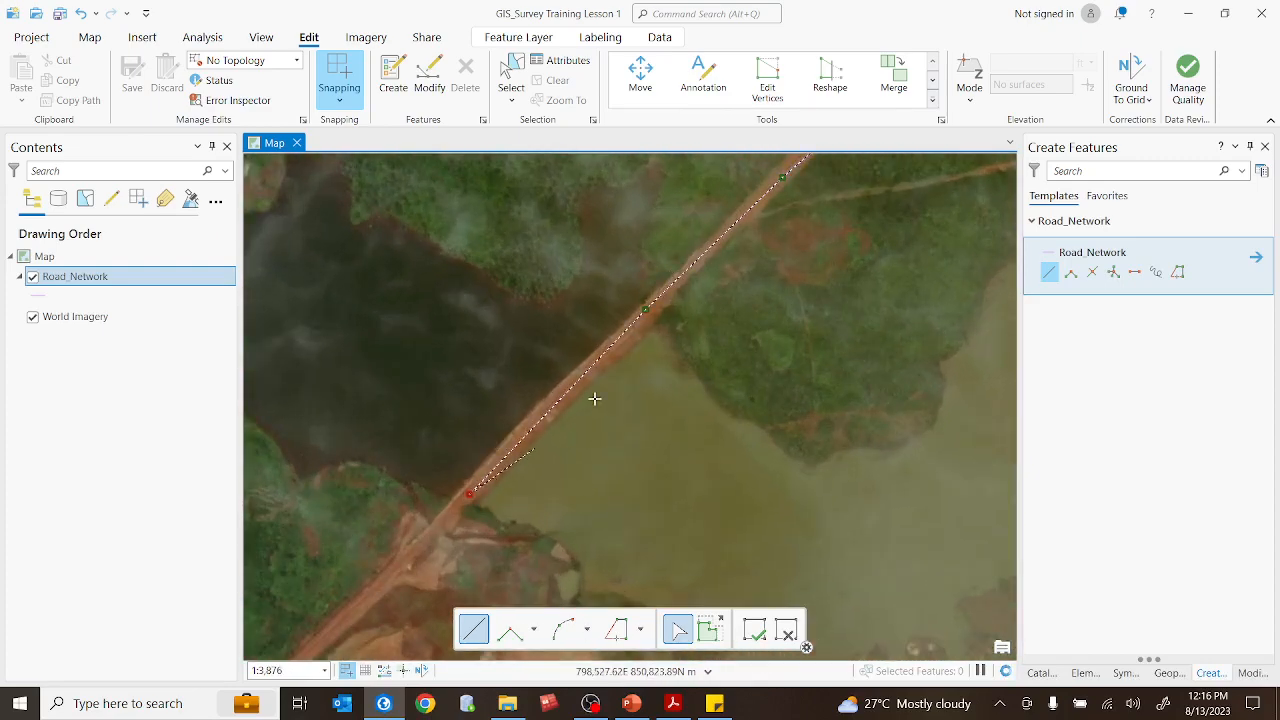
scroll(594, 397, "down", 2)
scroll(448, 532, "up", 1)
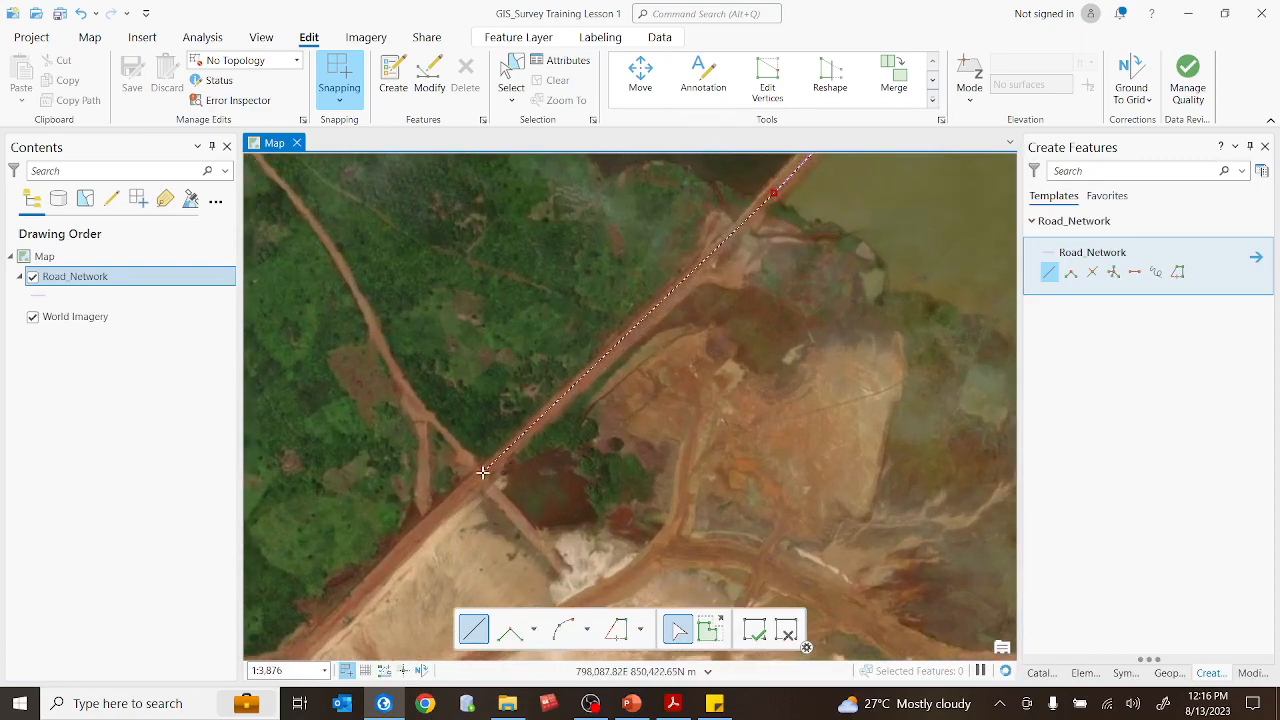
scroll(660, 340, "down", 4)
scroll(651, 337, "up", 5)
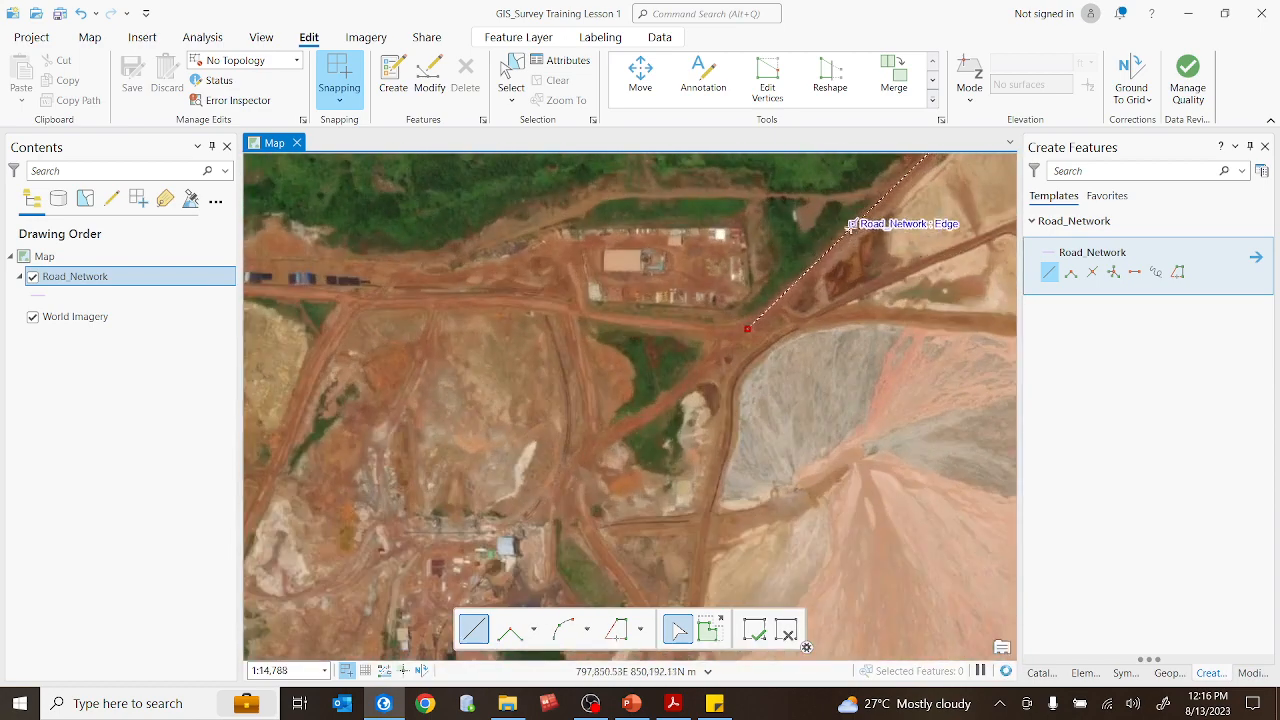
left_click(747, 328)
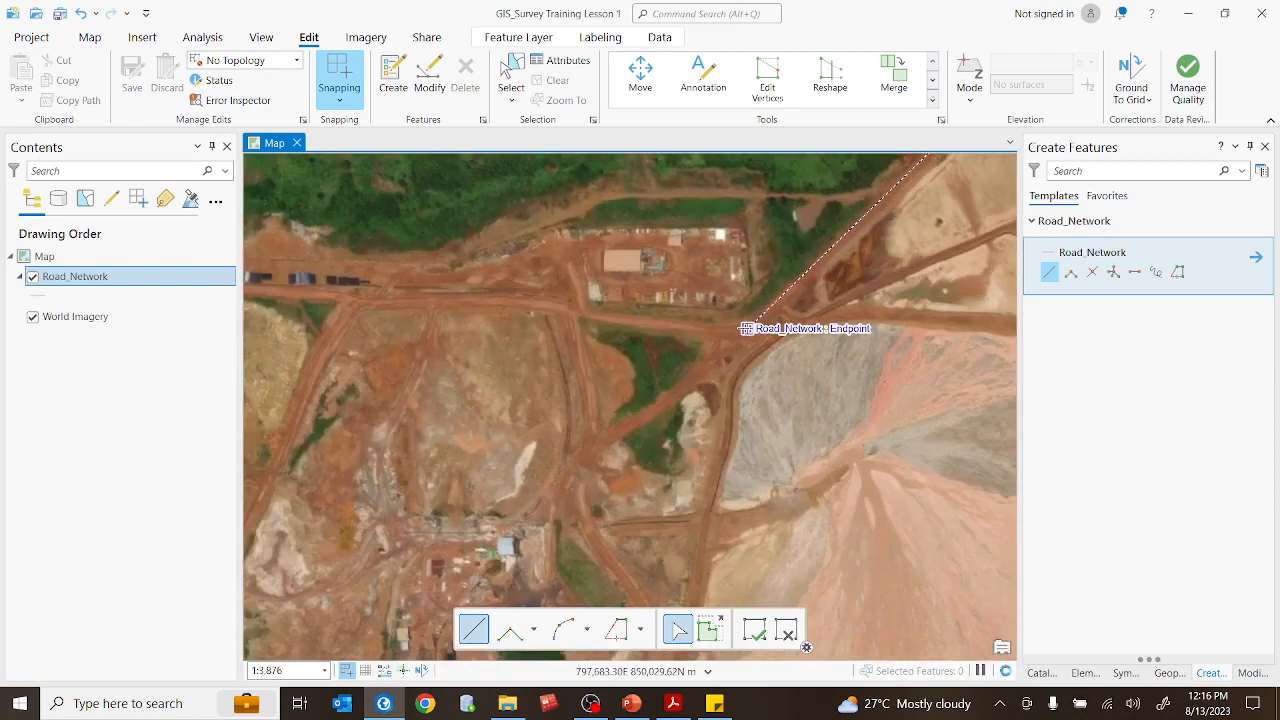
right_click(745, 328)
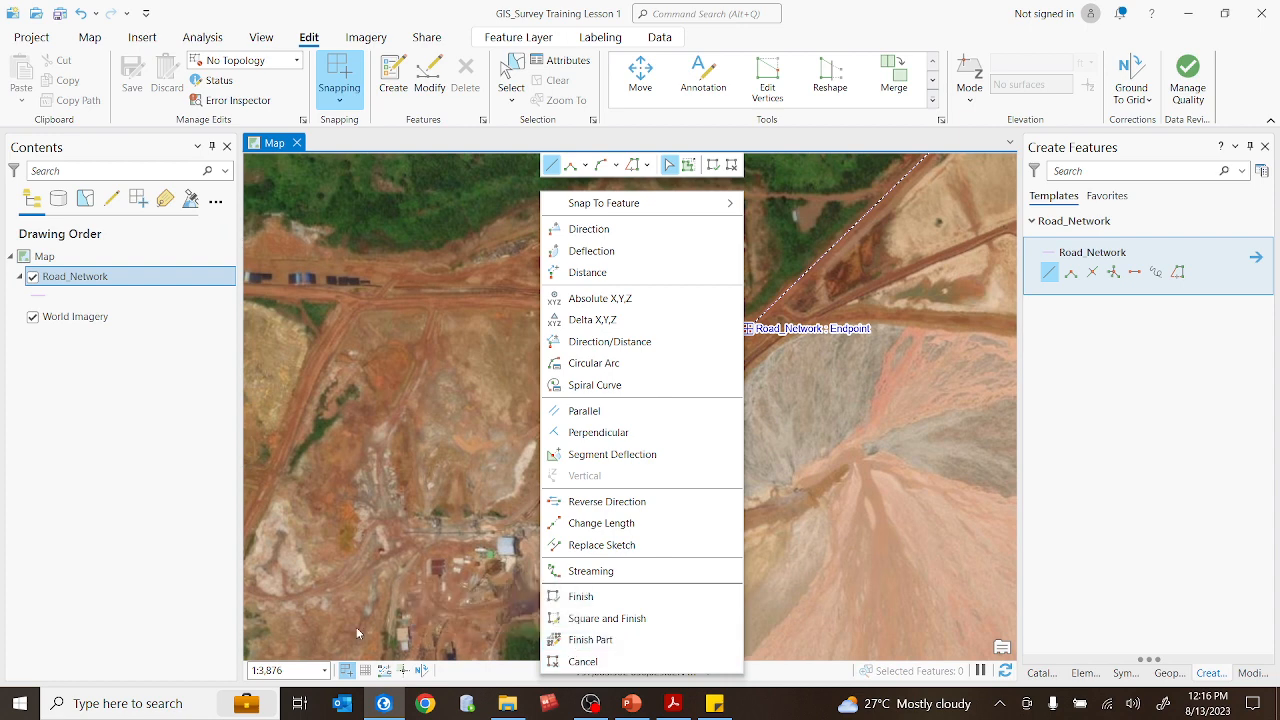
left_click(590, 597)
Begin a second road line at the first road's northeastern endpoint and trace it southeast past the merging track
scroll(607, 393, "down", 5)
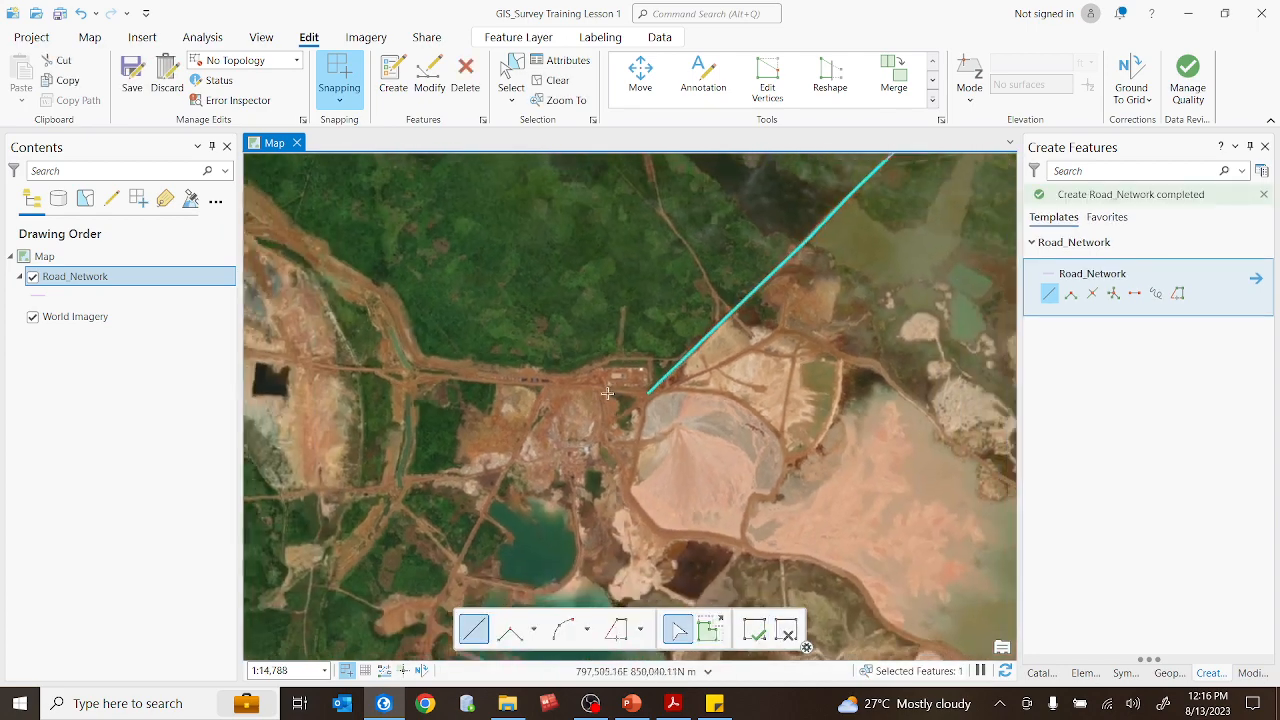
scroll(607, 393, "down", 2)
scroll(737, 329, "up", 4)
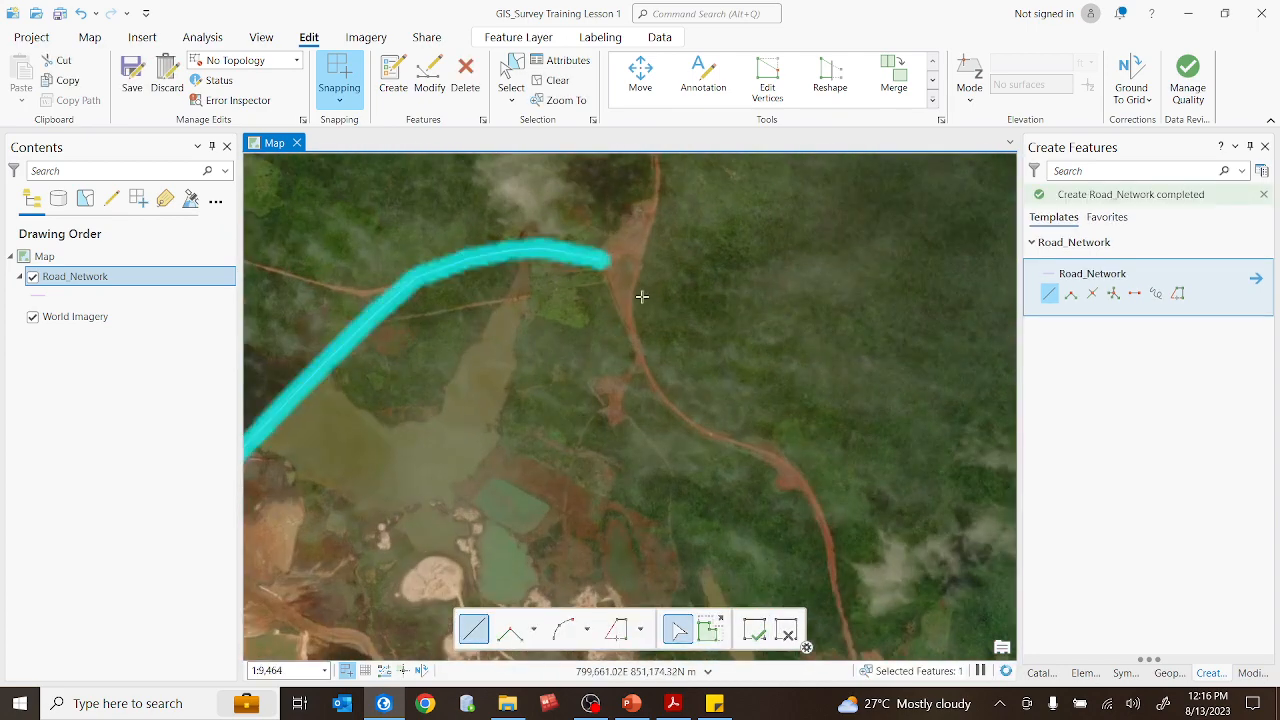
scroll(623, 280, "up", 3)
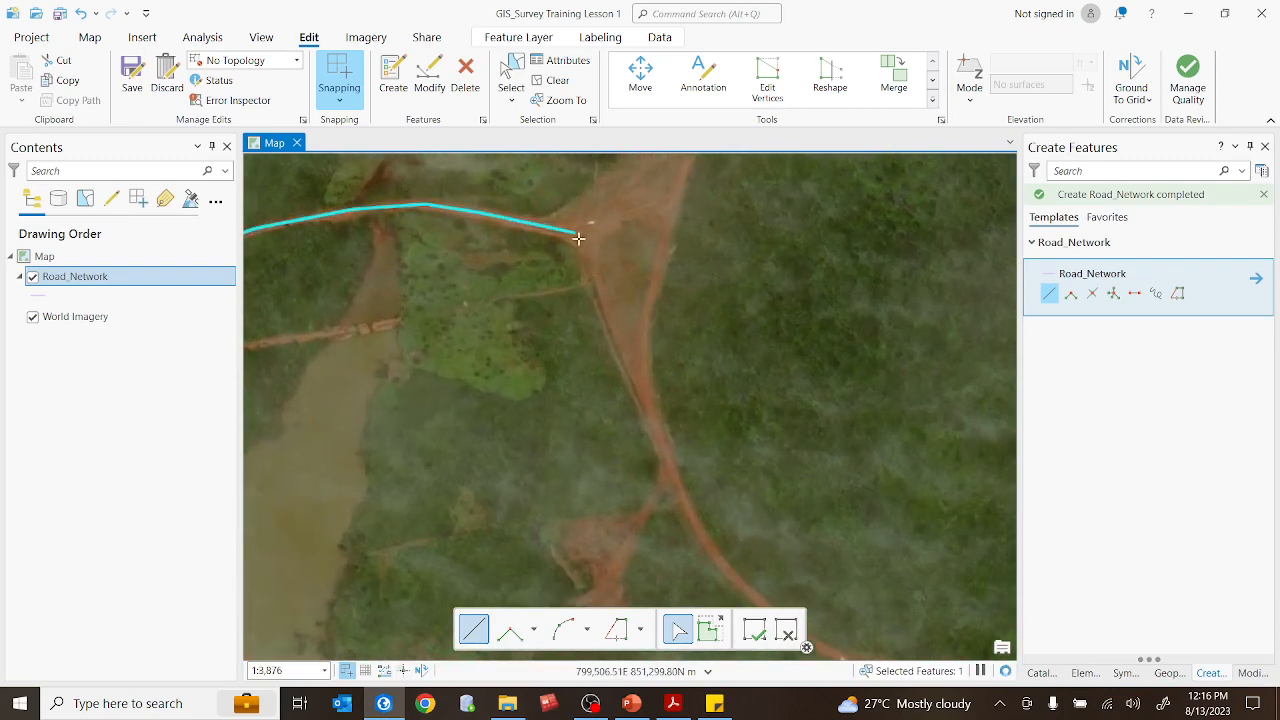
left_click(573, 233)
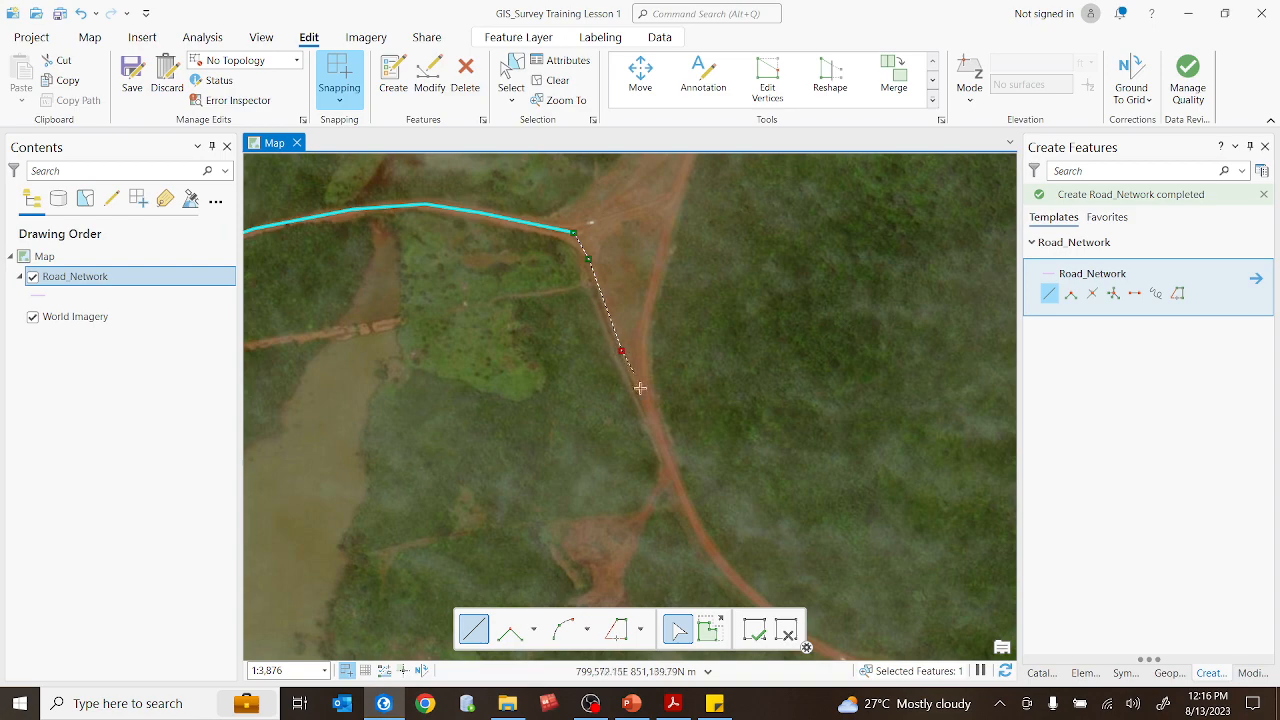
left_click(621, 350)
left_click(658, 439)
left_click(695, 521)
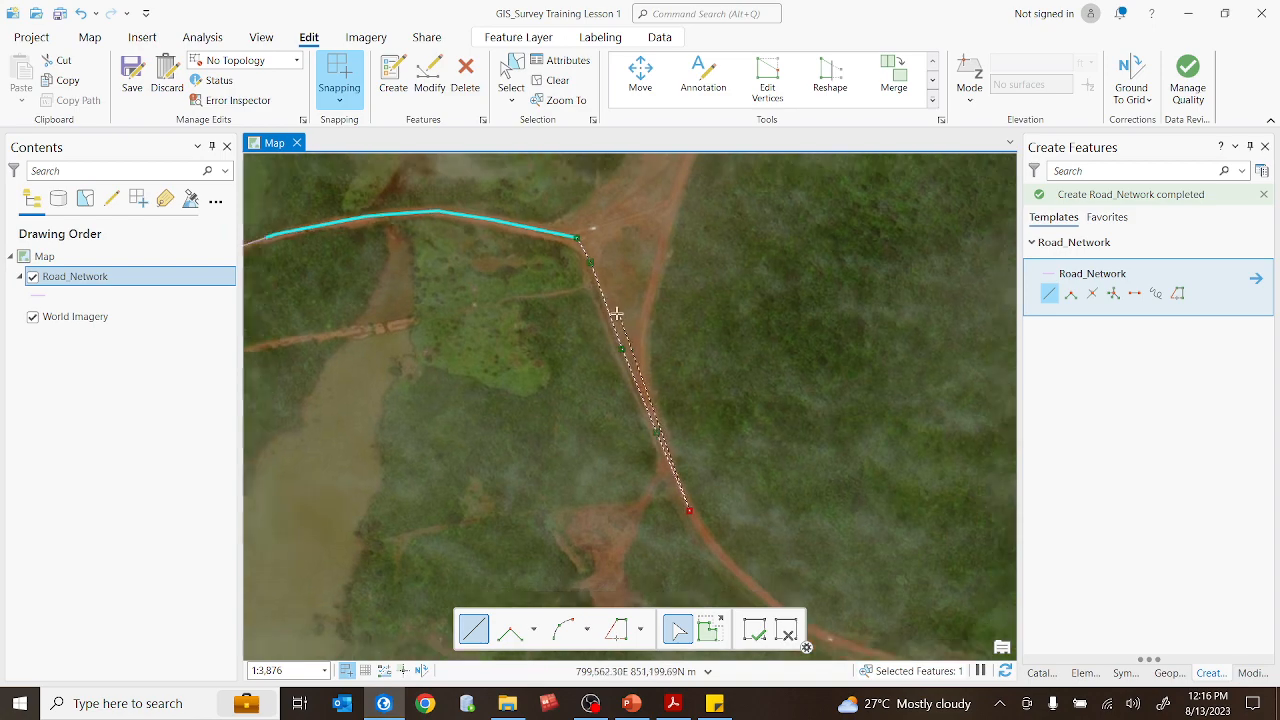
Continue the second road line along the winding forest road, past the roadside clearing and down its southbound stretch
scroll(677, 434, "down", 2)
scroll(590, 300, "up", 2)
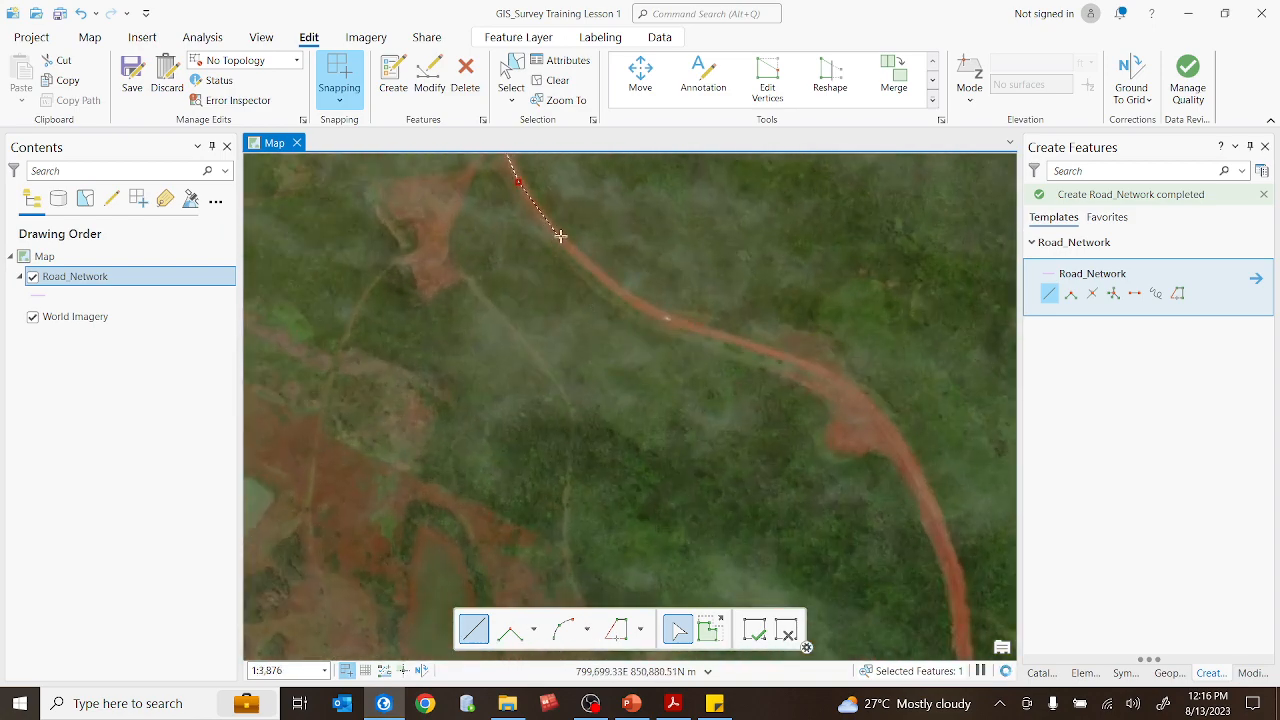
left_click(548, 223)
left_click(588, 265)
left_click(626, 297)
left_click(676, 322)
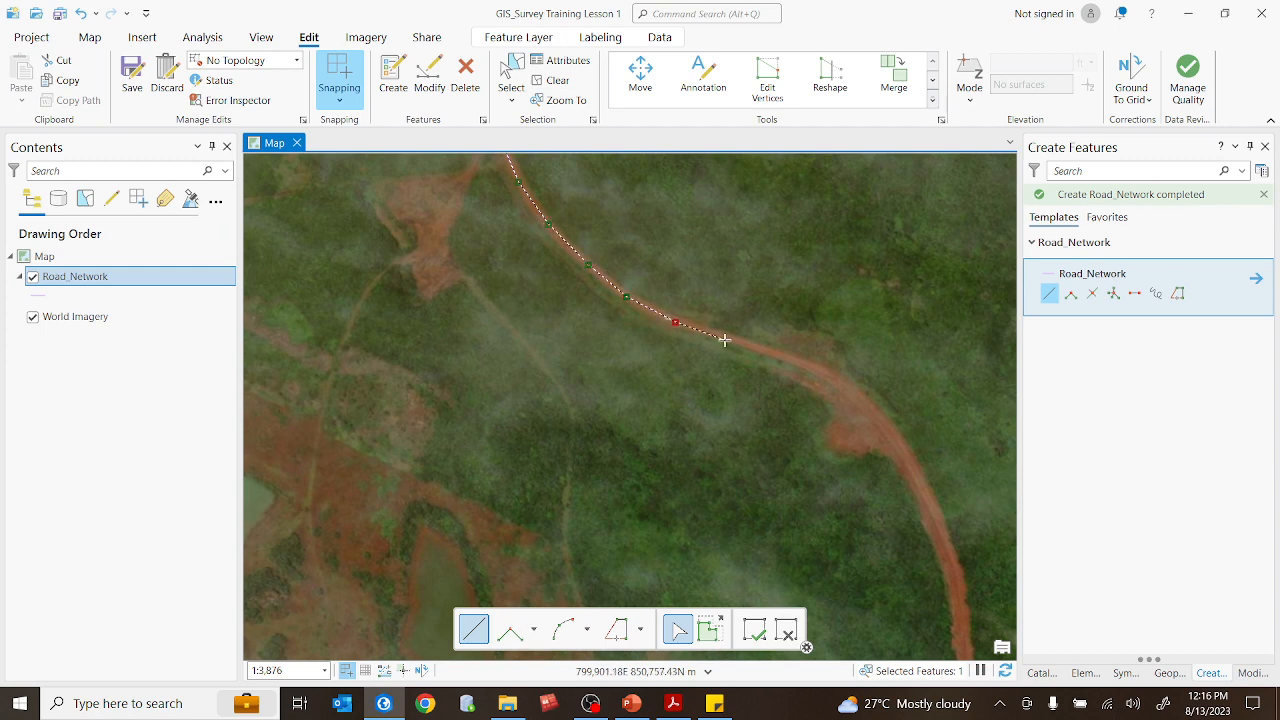
left_click(796, 356)
left_click(851, 390)
left_click(905, 446)
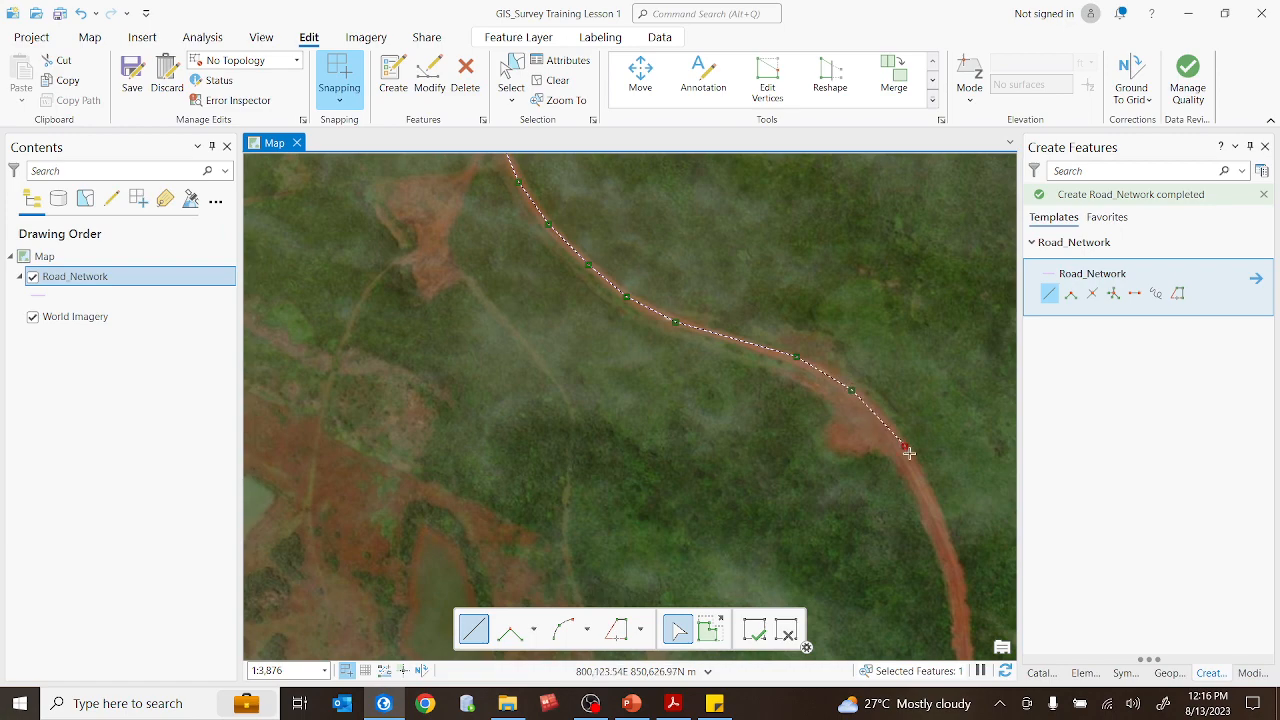
left_click(941, 540)
Trace the second road line through the lakeside junction and southwest along the causeway between the ponds
scroll(958, 620, "down", 2)
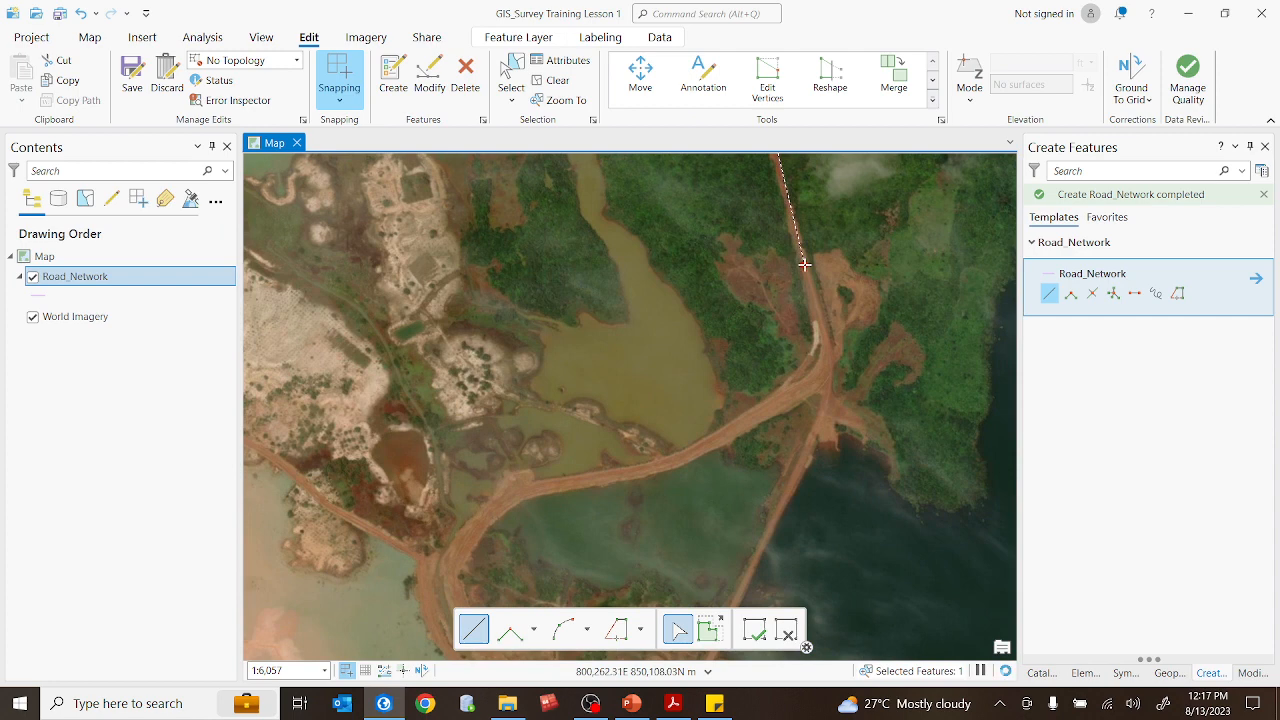
scroll(805, 390, "up", 4)
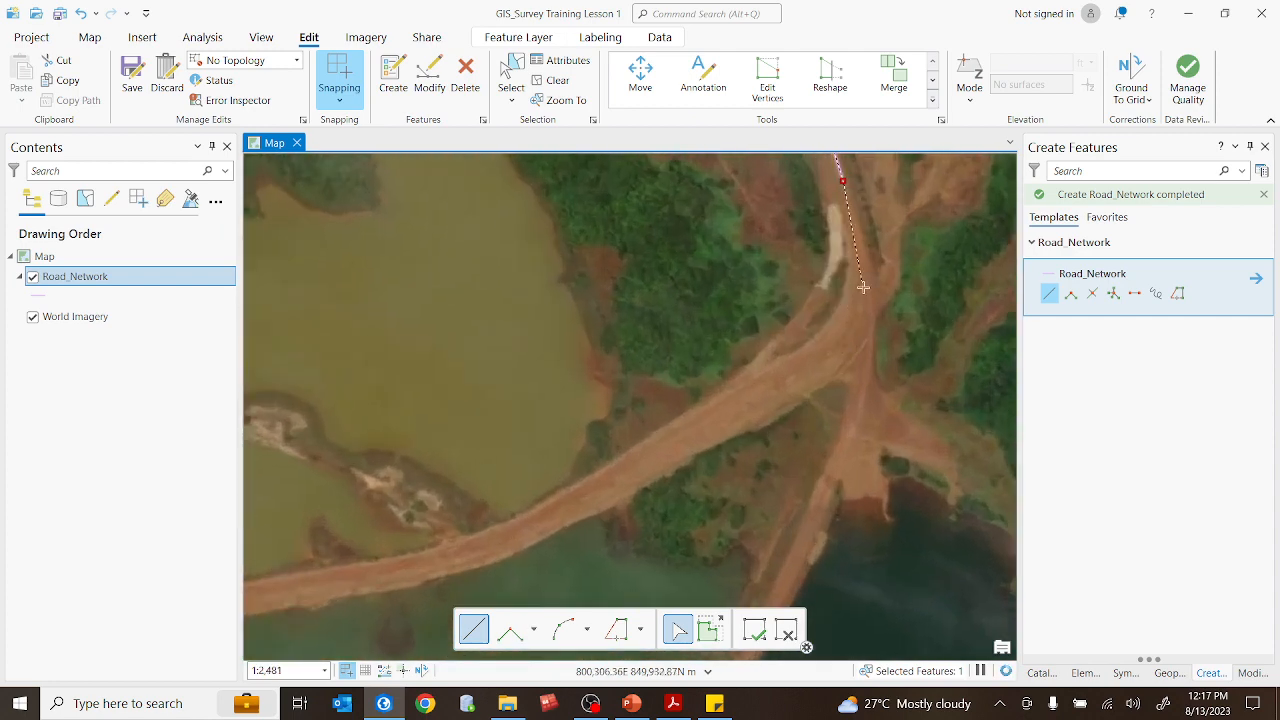
left_click(864, 268)
left_click(862, 315)
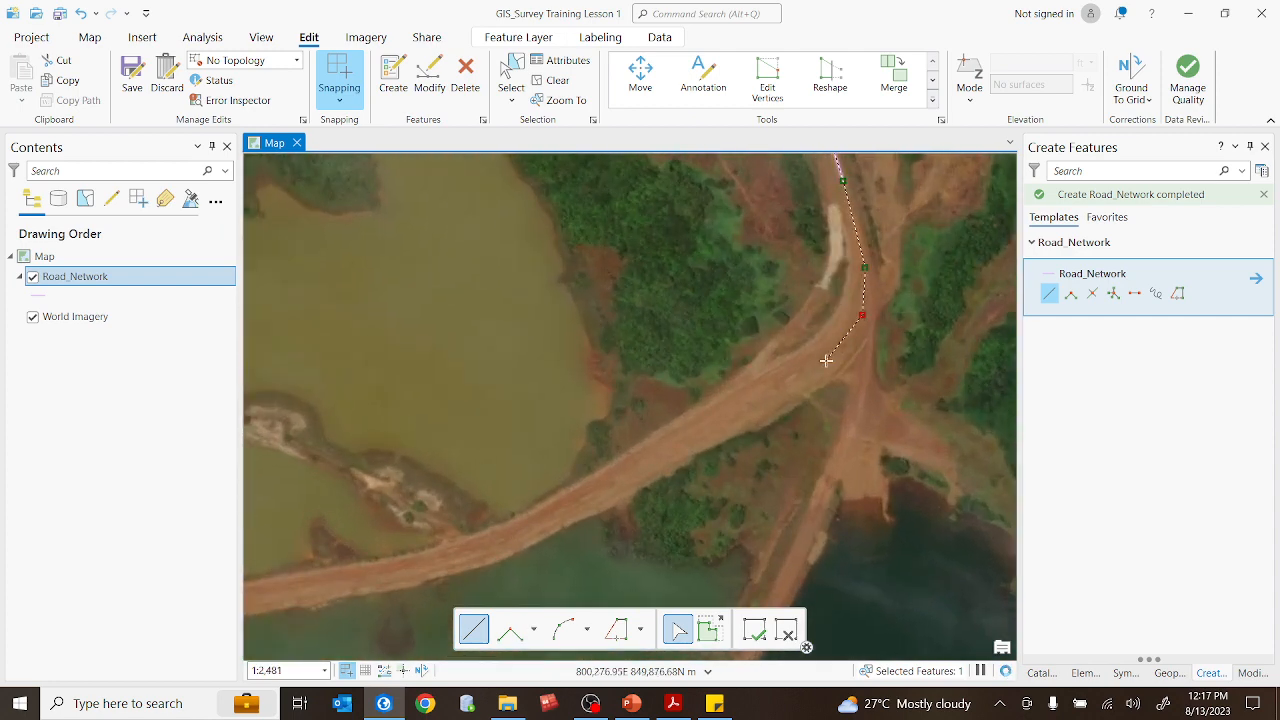
left_click(821, 363)
left_click(647, 466)
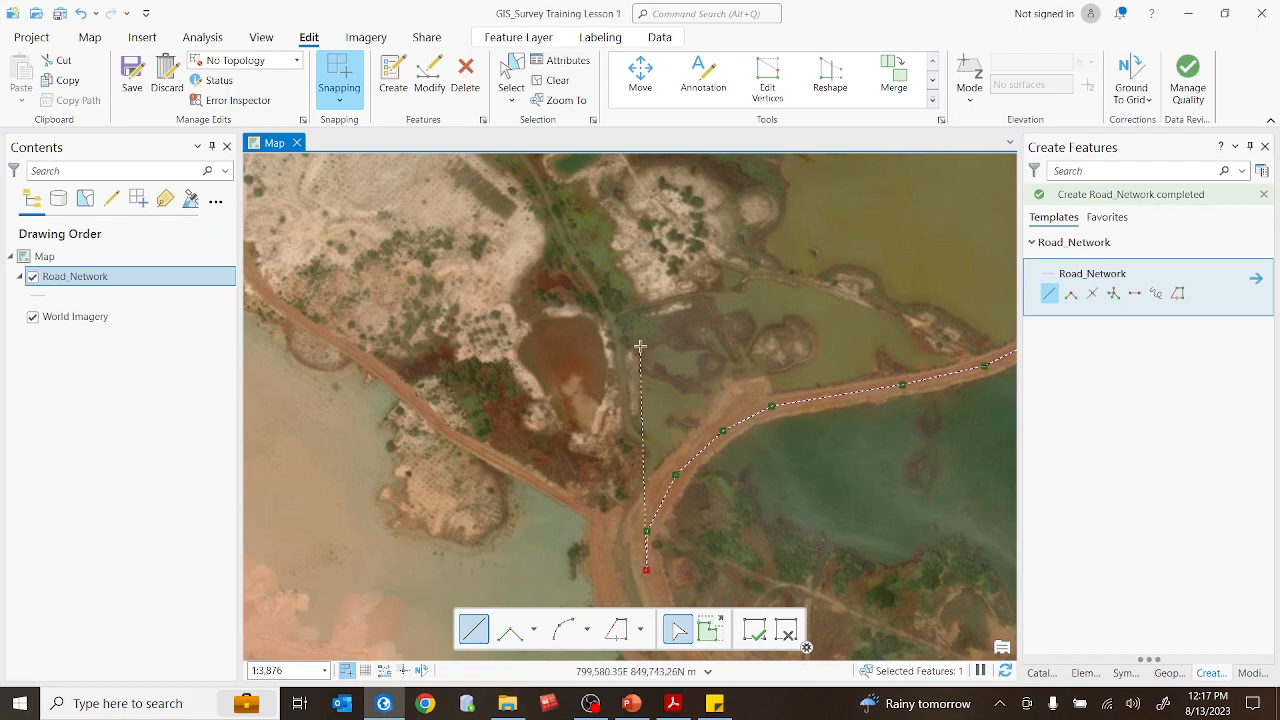
Continue the second road line southeast from the causeway bend to the next track junction and finish the feature
key("Down")
key("Down")
key("Down")
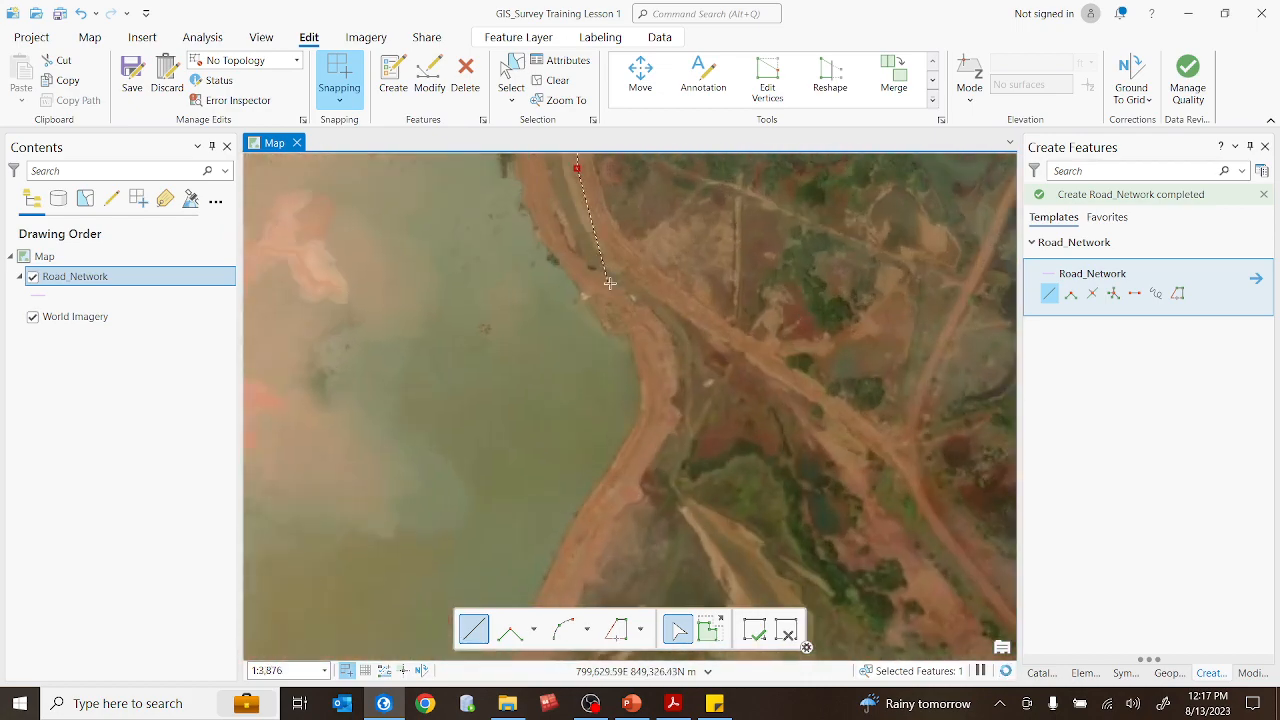
left_click(603, 229)
left_click(677, 300)
left_click(829, 405)
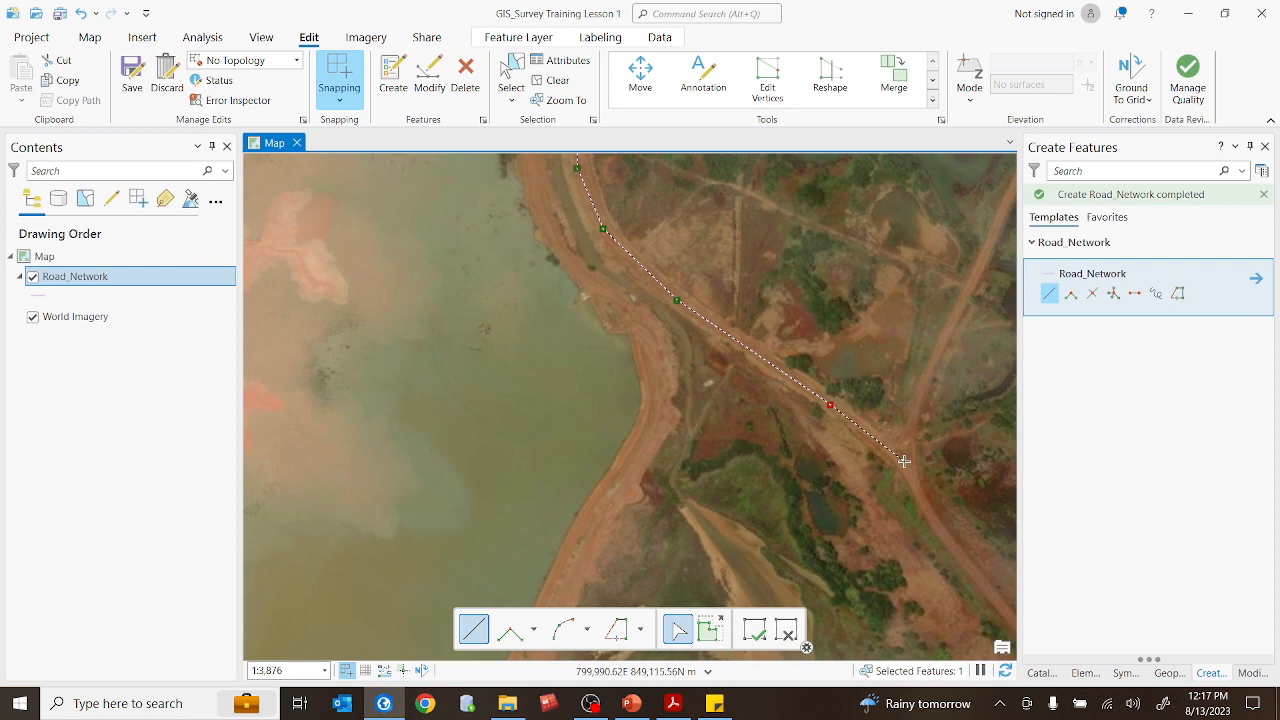
double_click(903, 461)
Begin a third road line on the second road beside the large tailings pond and trace it south along the pond's eastern bank
scroll(910, 455, "down", 3)
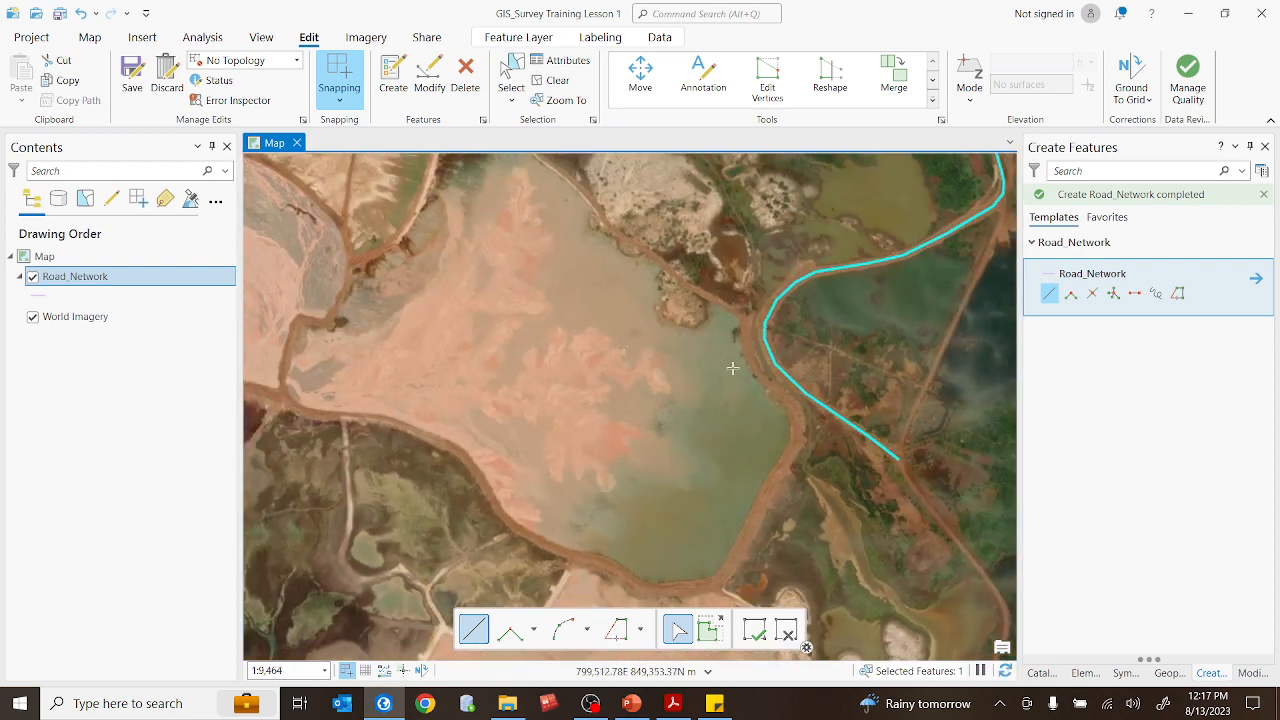
scroll(732, 368, "up", 3)
left_click(820, 256)
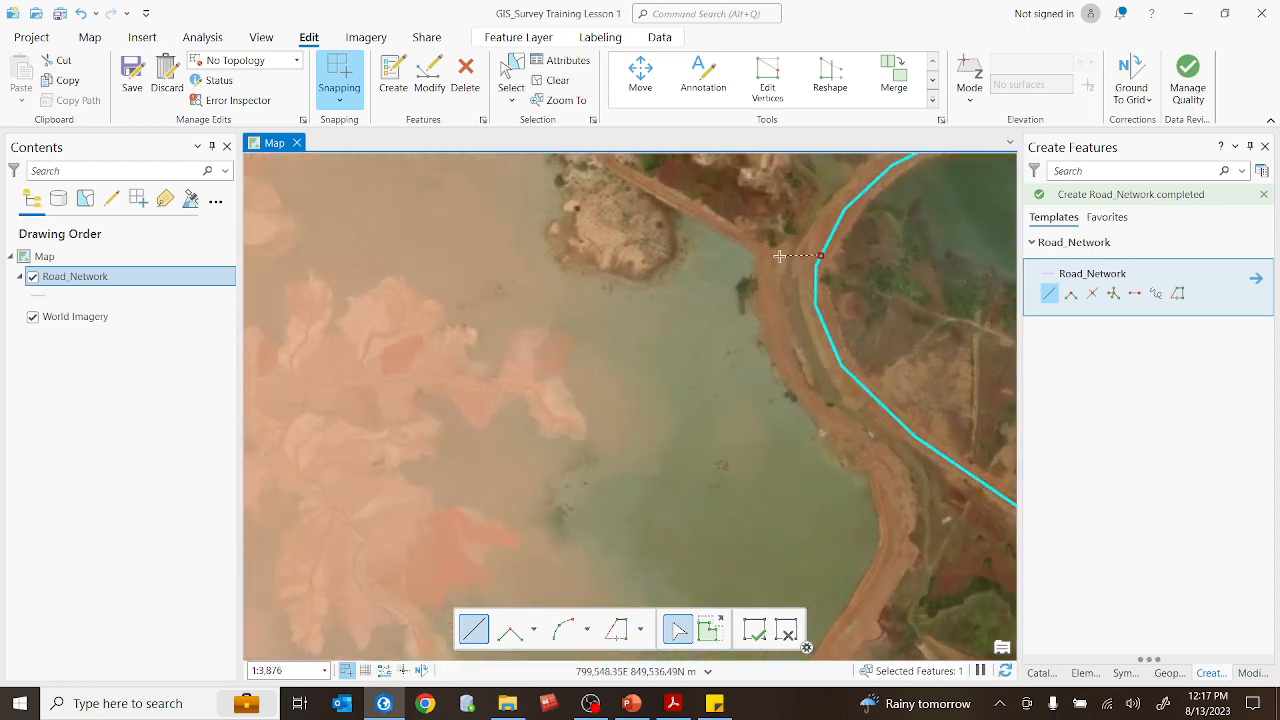
left_click(774, 256)
left_click(773, 307)
left_click(808, 395)
left_click(857, 430)
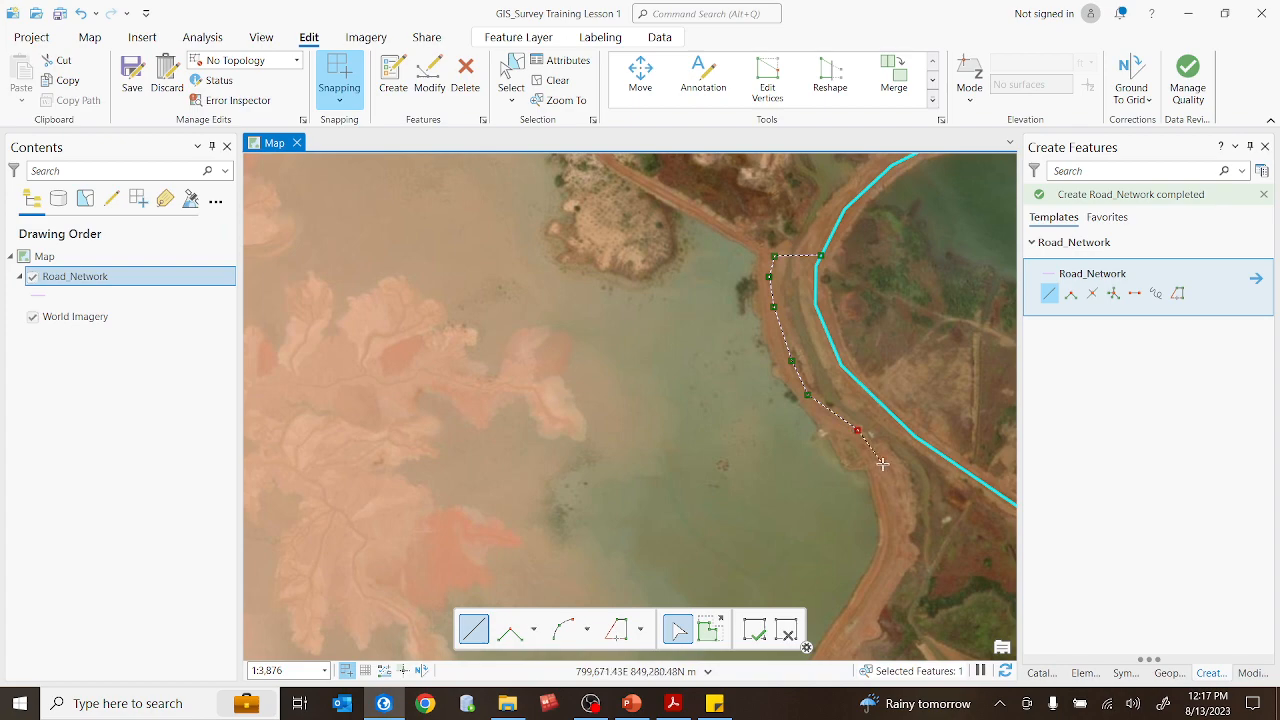
left_click(883, 465)
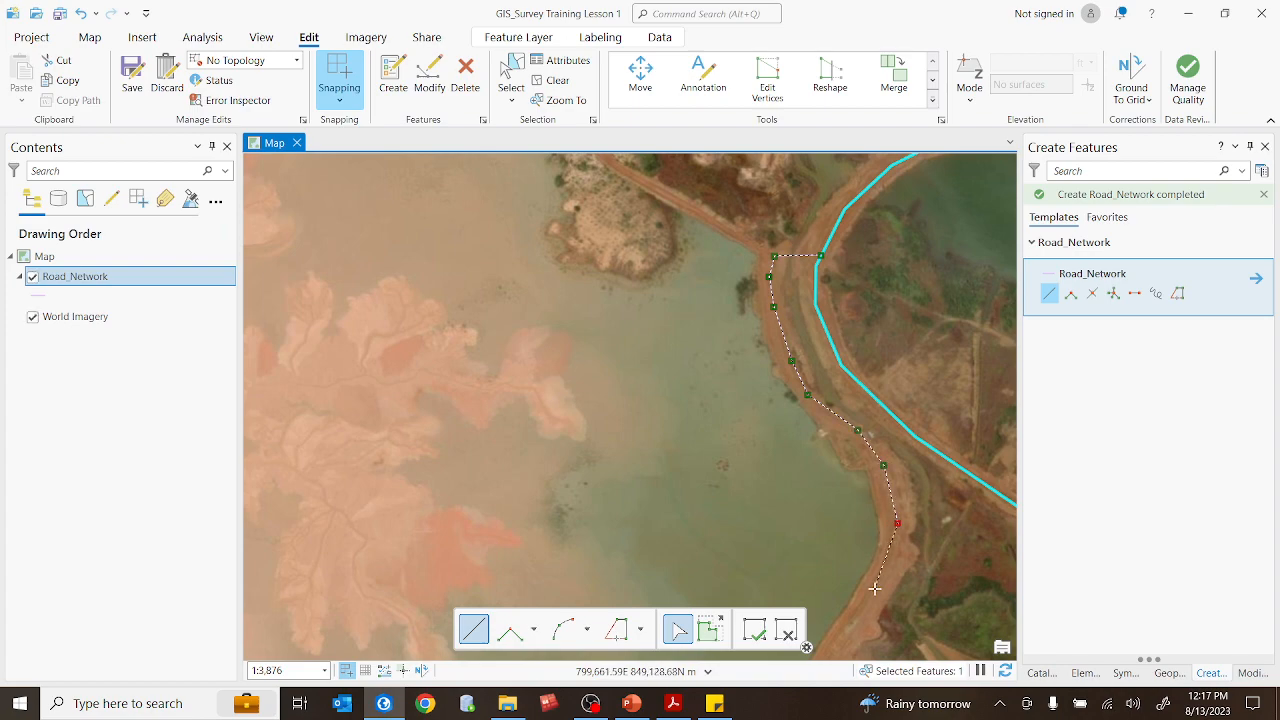
Continue the third road line southwest along the pond embankment, around its southern corner and onto the southern bank
scroll(860, 438, "down", 4)
scroll(862, 440, "up", 4)
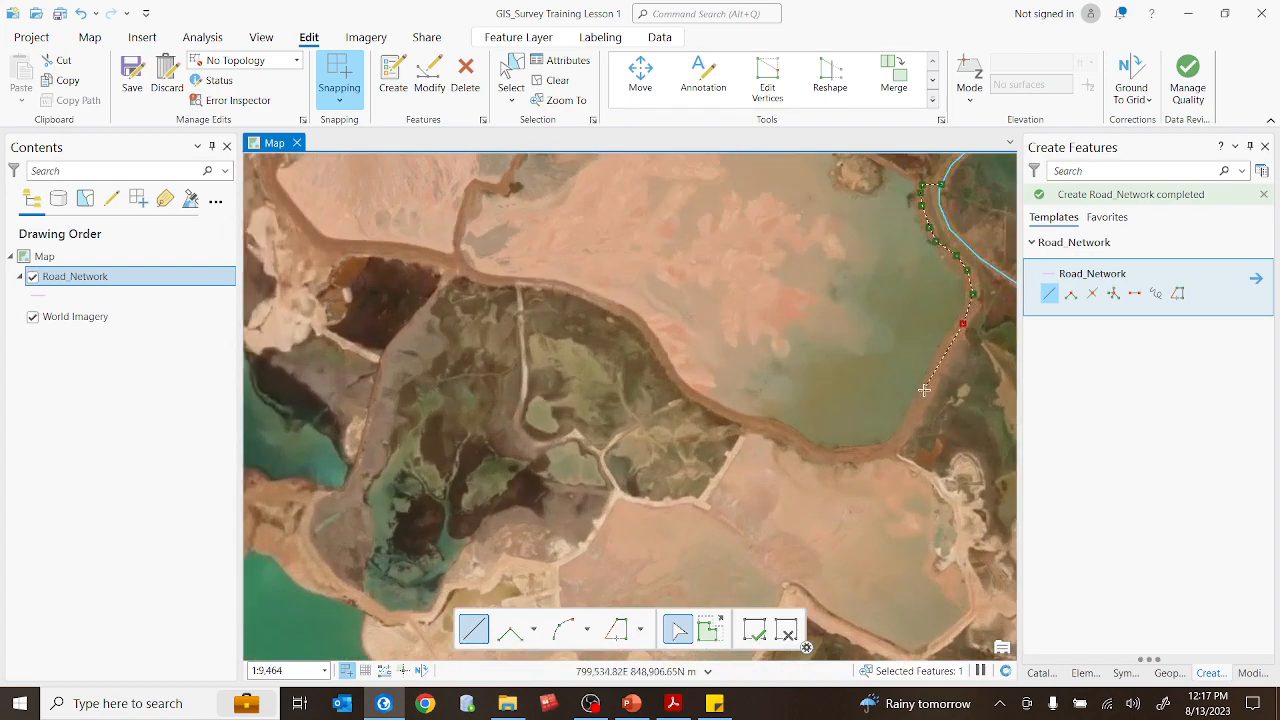
left_click(924, 392)
left_click(903, 438)
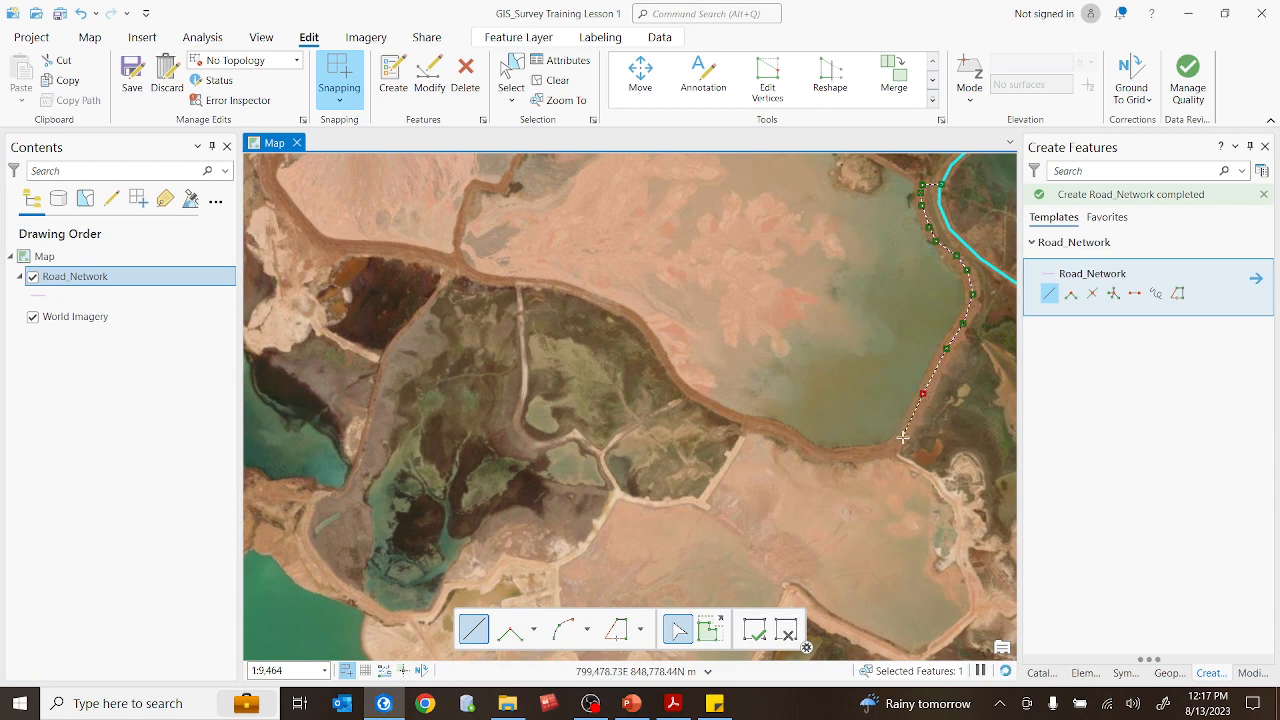
left_click(883, 452)
left_click(835, 456)
left_click(766, 425)
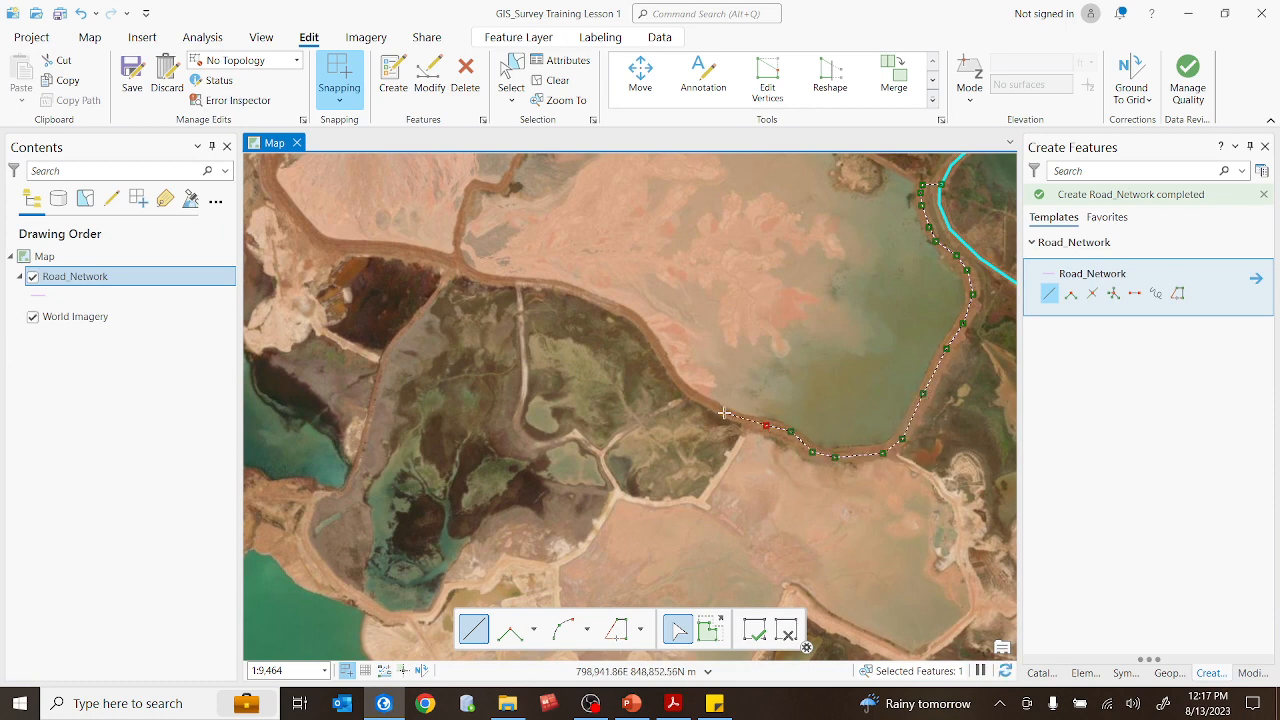
Trace the third road line northwest along the curving southern embankment to the junction with the northbound dividing track
scroll(627, 323, "up", 2)
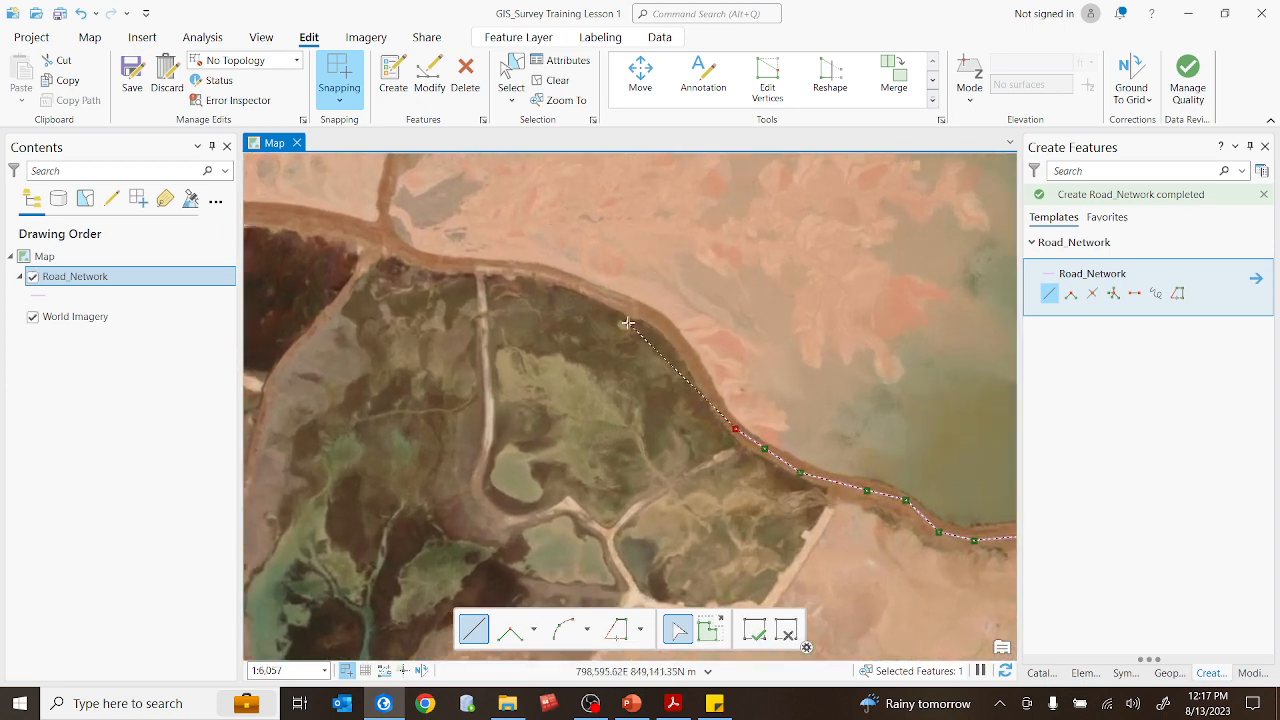
left_click(694, 372)
left_click(671, 332)
left_click(635, 308)
left_click(440, 263)
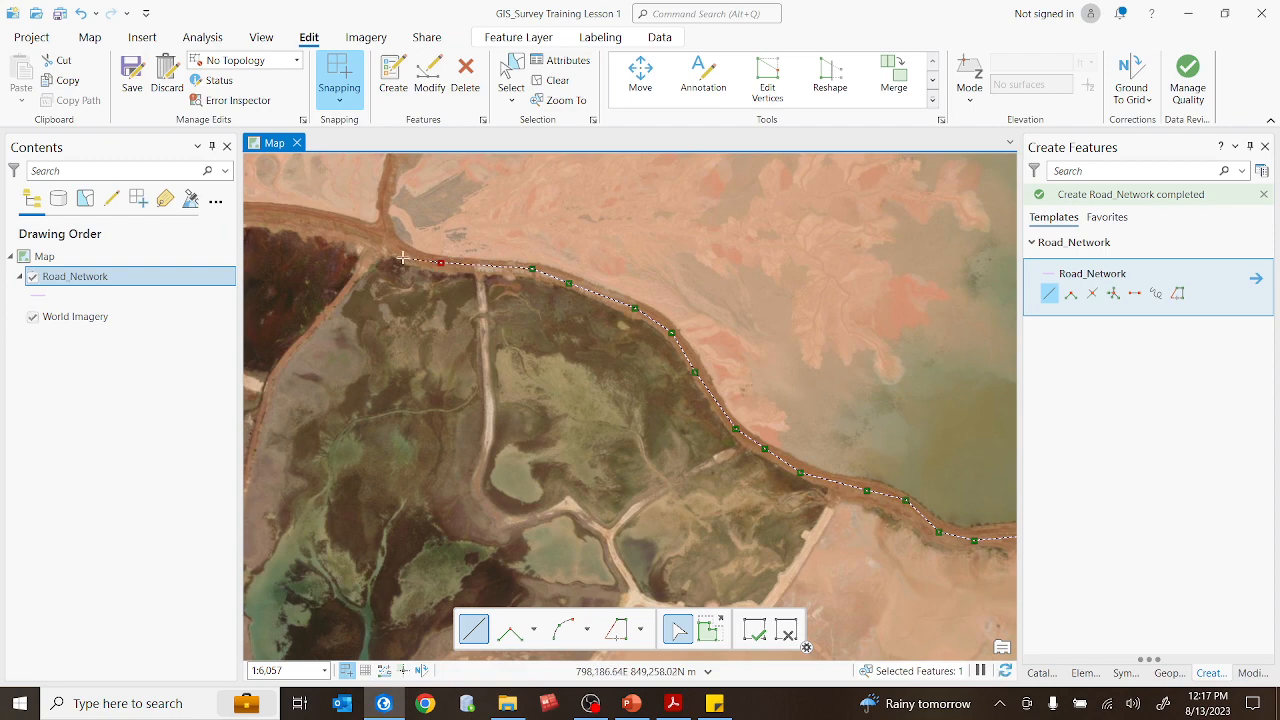
left_click(378, 233)
Extend the third road line west from the dividing track junction to the western pond's southwestern corner and finish the feature
key("Left")
key("Up")
key("Left")
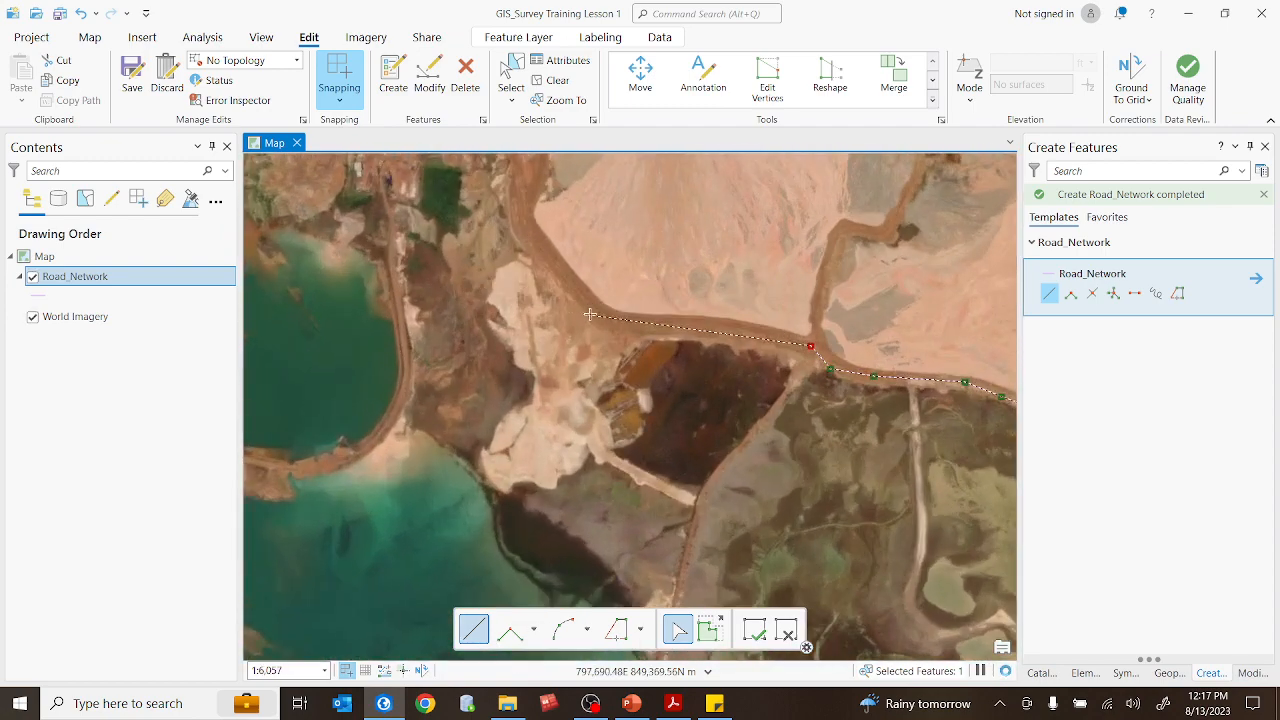
left_click(742, 330)
left_click(644, 320)
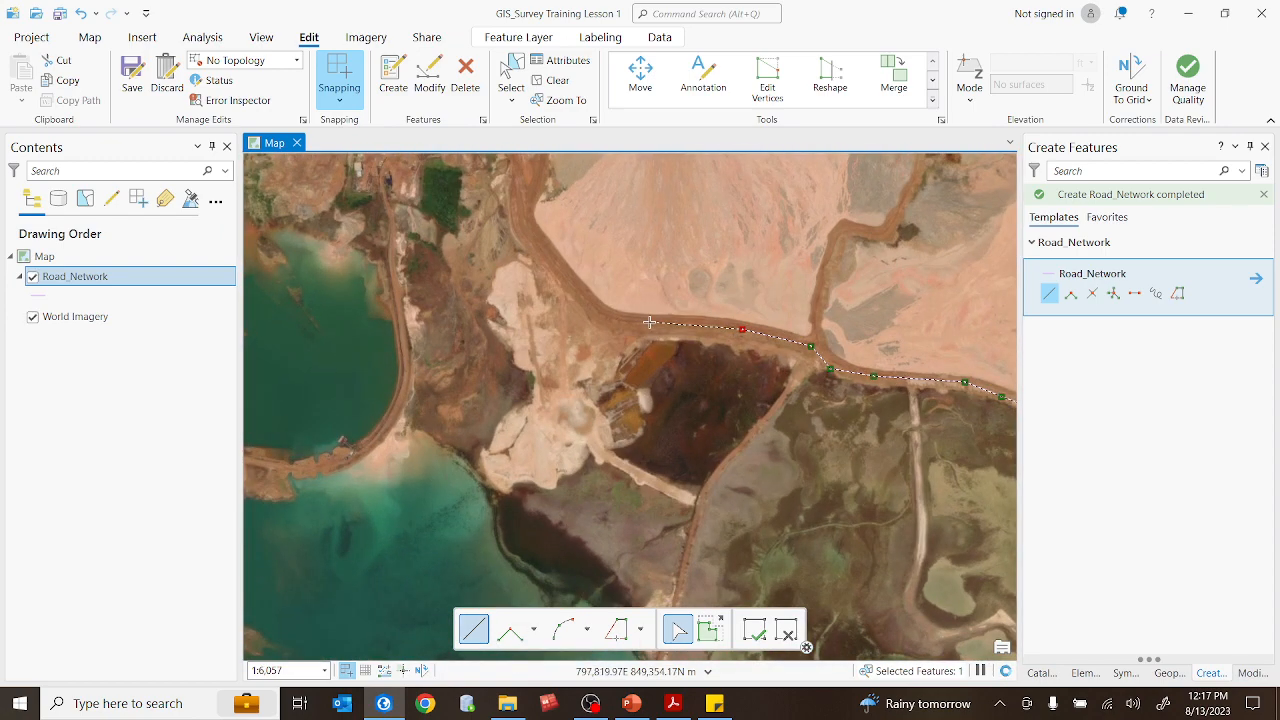
left_click(601, 314)
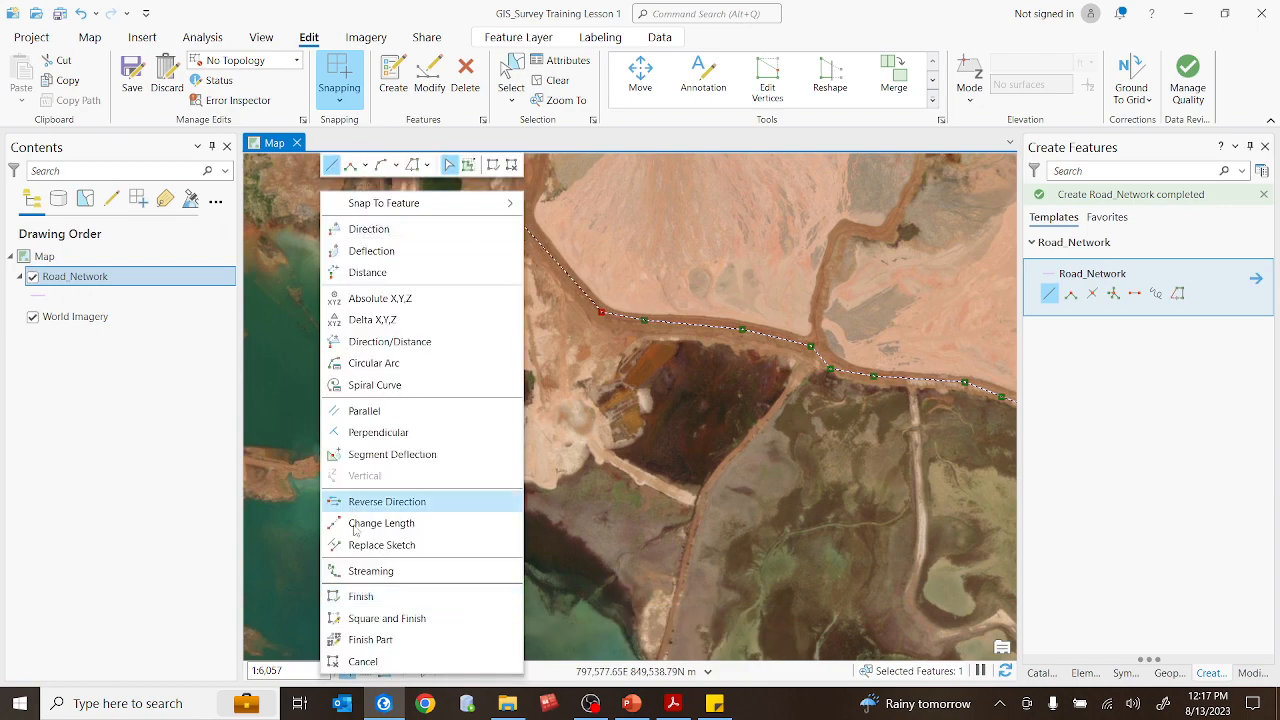
left_click(347, 598)
Begin a fourth road line on the first road at the northern track fork and trace it northwest above the dark lake
scroll(621, 386, "down", 4)
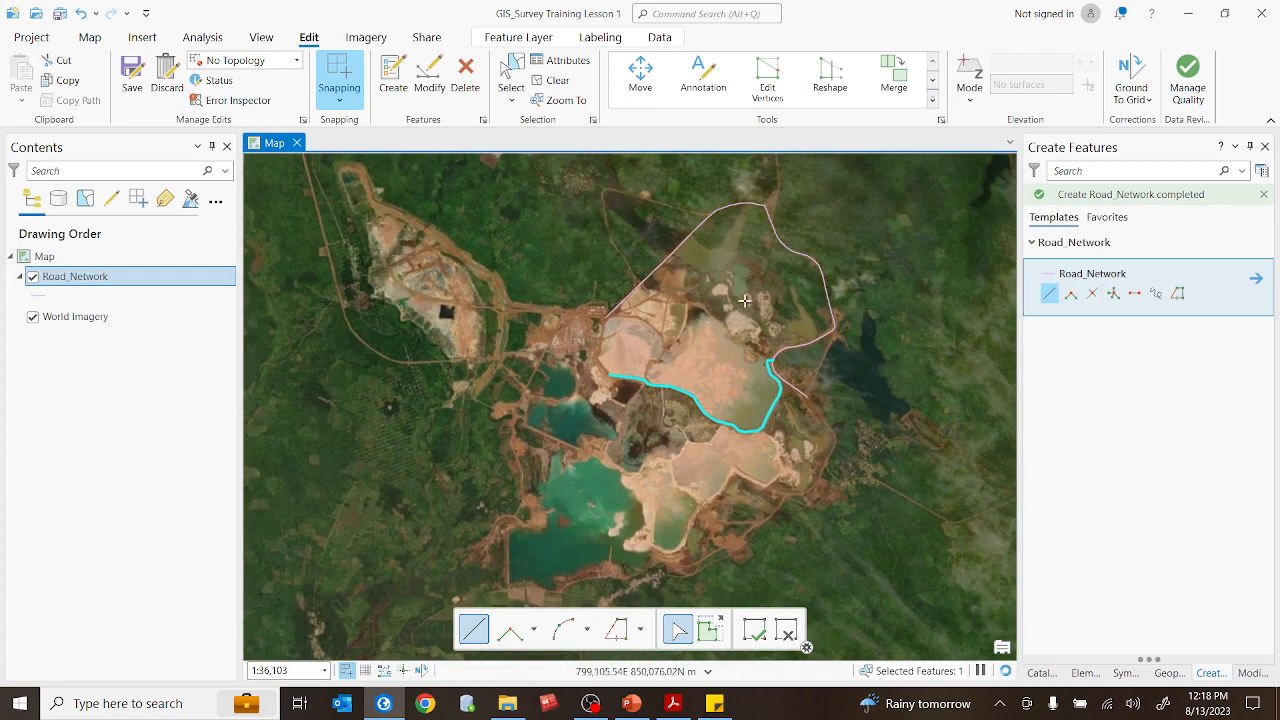
scroll(718, 381, "down", 4)
scroll(718, 381, "up", 2)
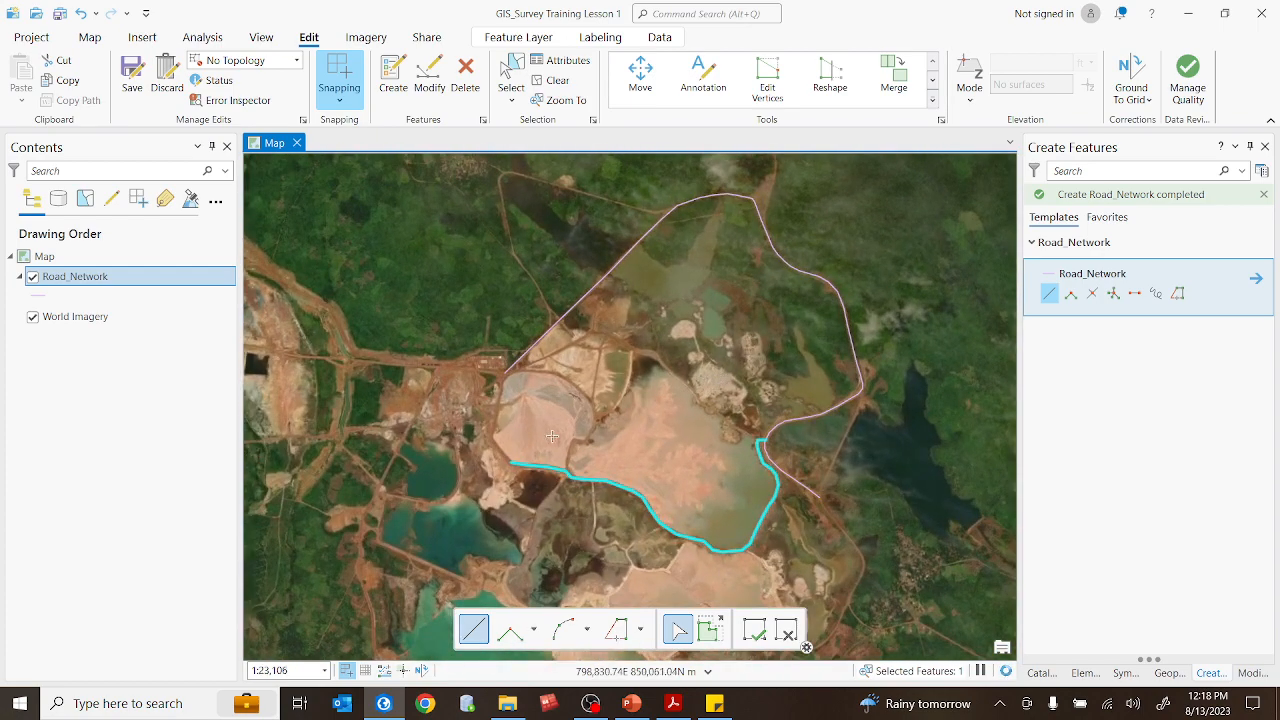
left_click_drag(648, 356, 617, 388)
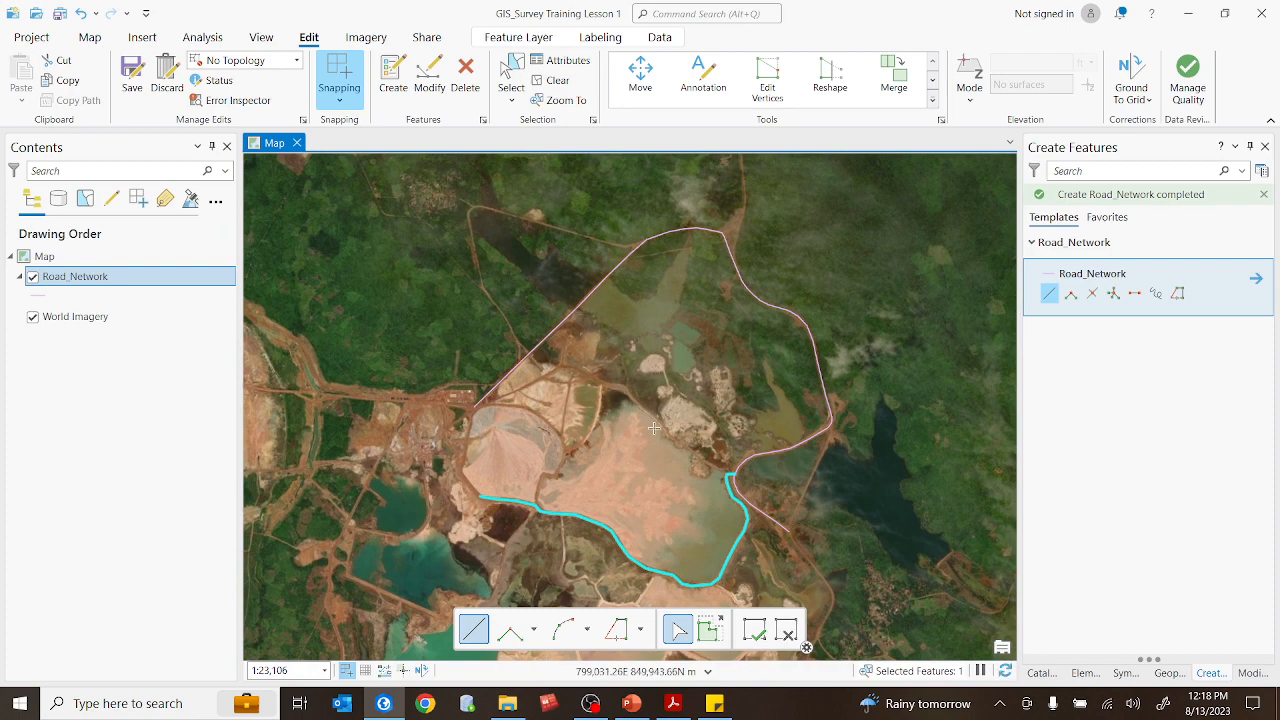
left_click_drag(500, 335, 582, 439)
scroll(559, 377, "up", 4)
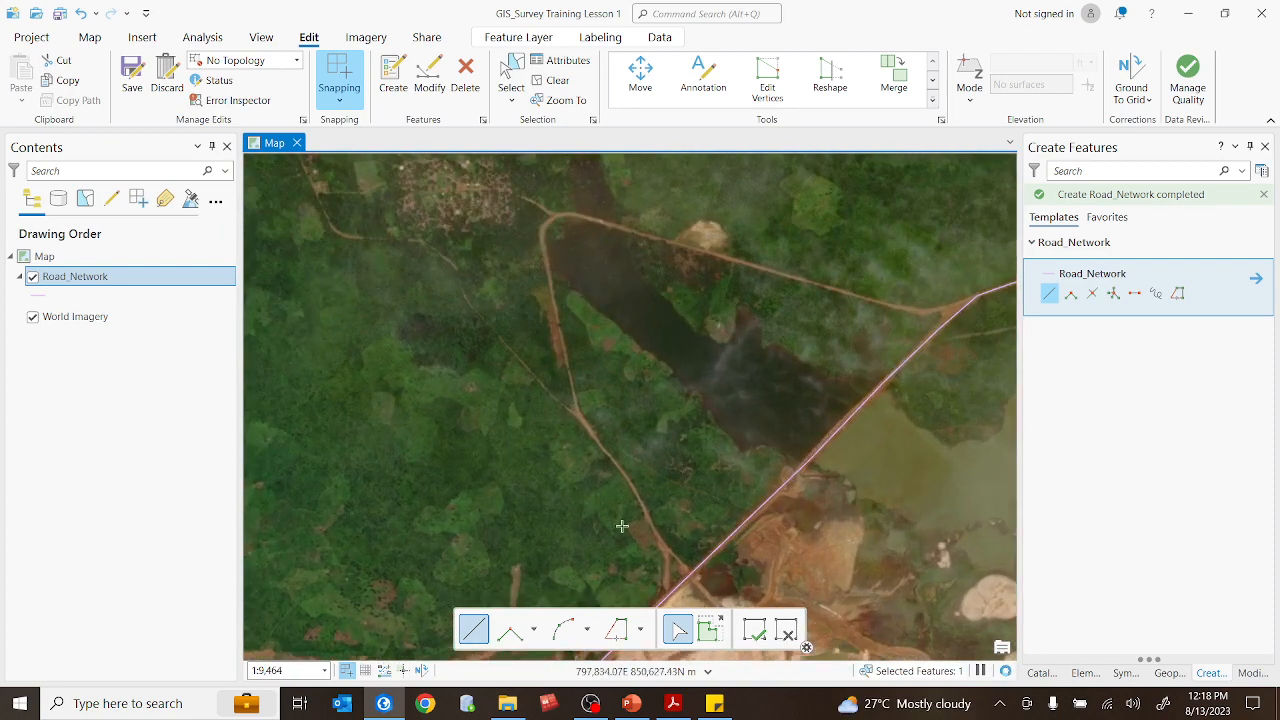
scroll(931, 310, "up", 2)
left_click(1003, 287)
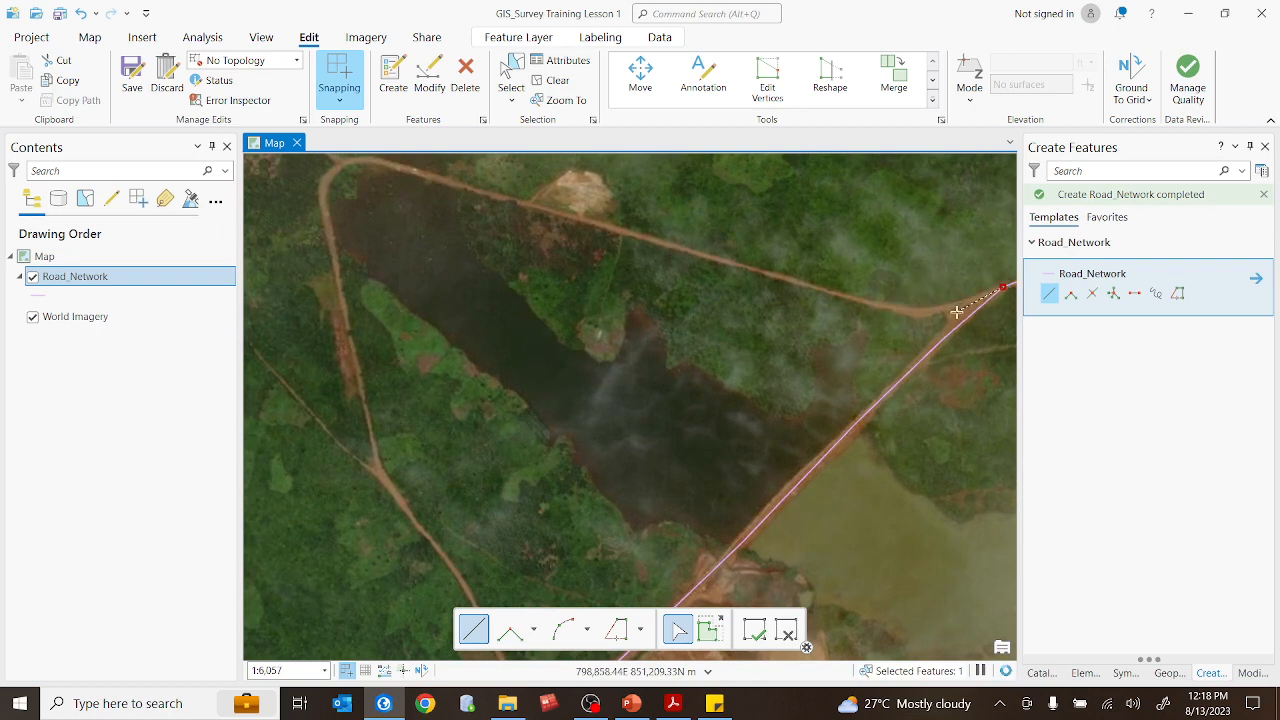
scroll(998, 290, "up", 2)
left_click(912, 313)
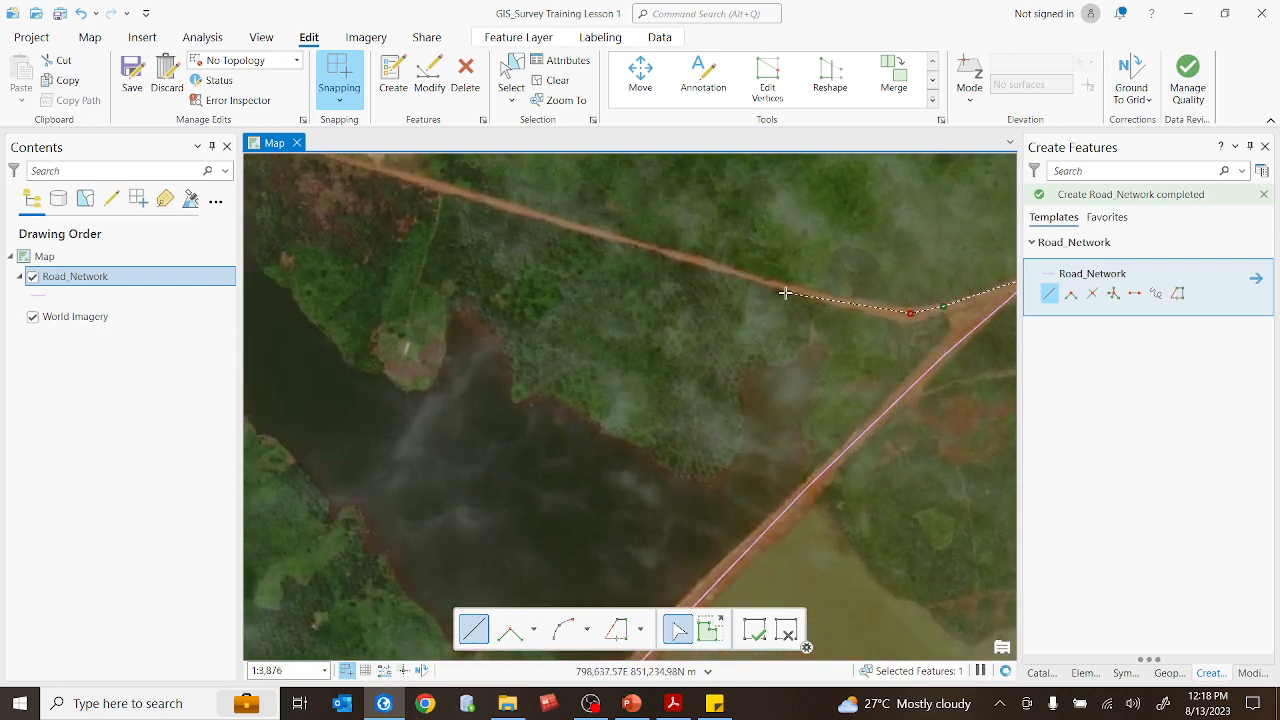
left_click(789, 288)
left_click(568, 226)
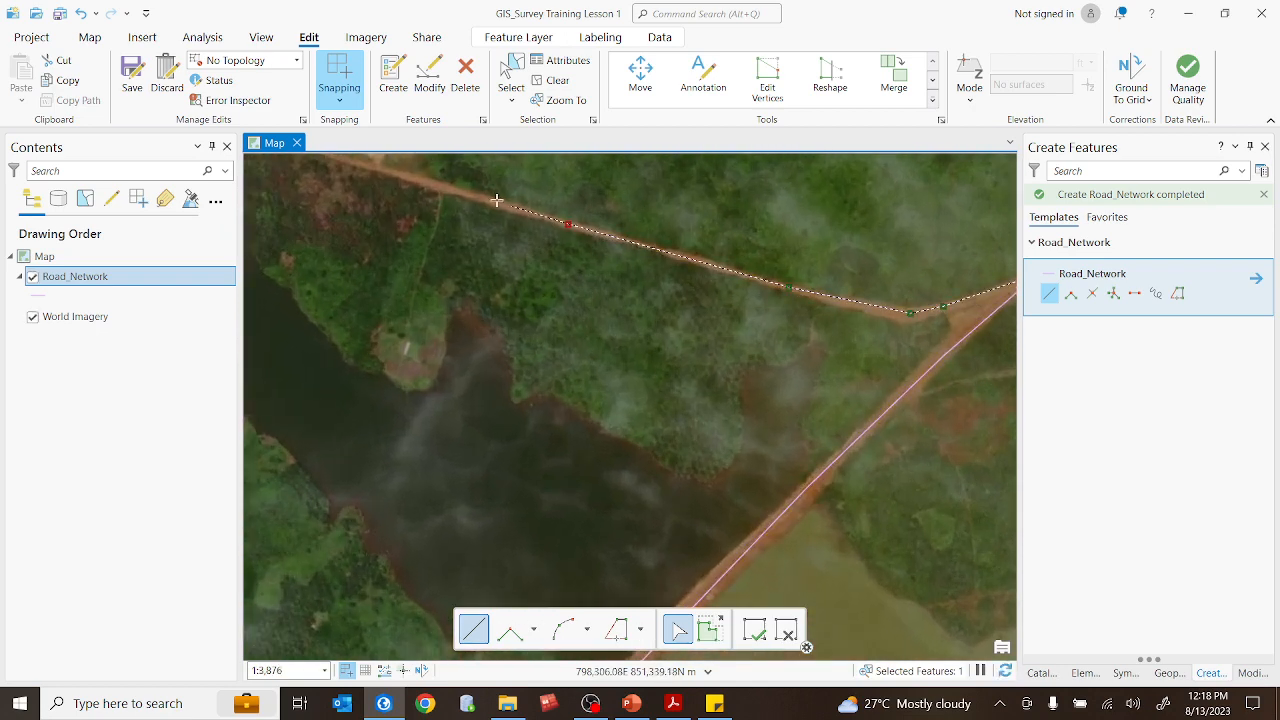
Continue the fourth road line northwest past the sandy clearing and across the lake's northern end
left_click(452, 190)
left_click(392, 170)
left_click_drag(331, 202, 898, 401)
left_click(815, 332)
left_click(651, 279)
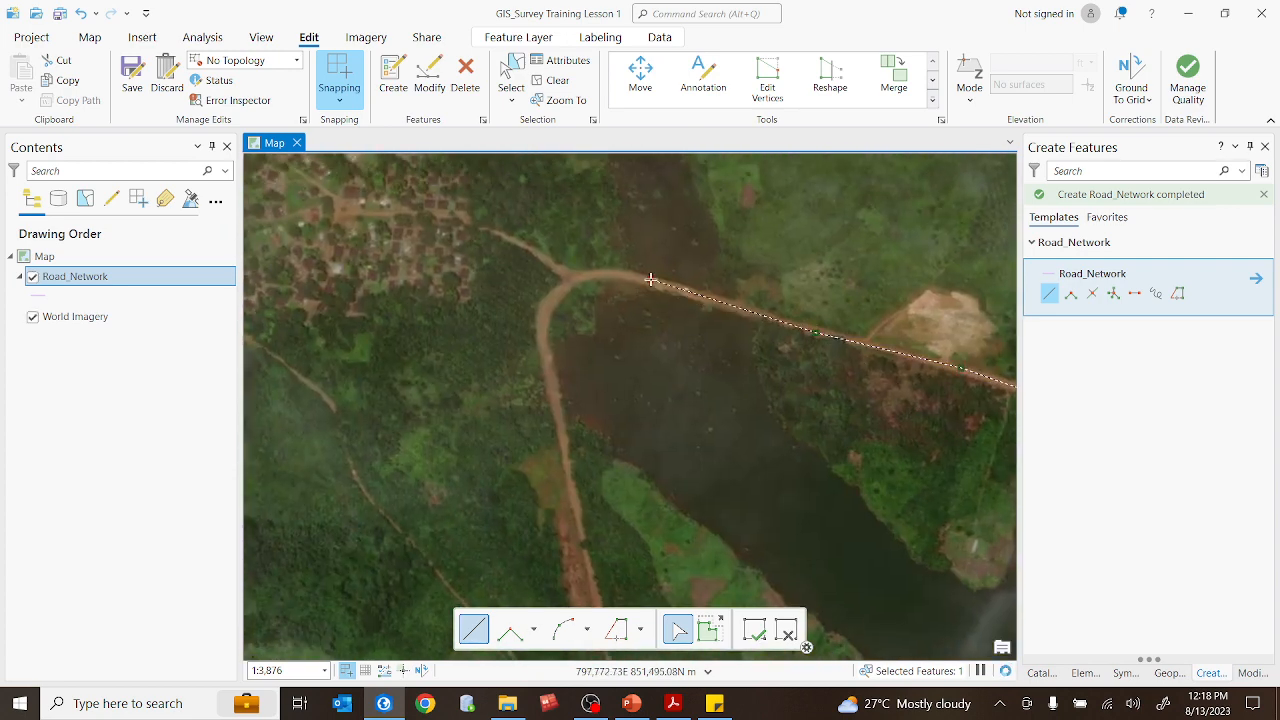
Trace the fourth road line around the sharp bend beside the village and south to the roadside clearing
left_click(601, 273)
left_click(556, 292)
left_click(542, 311)
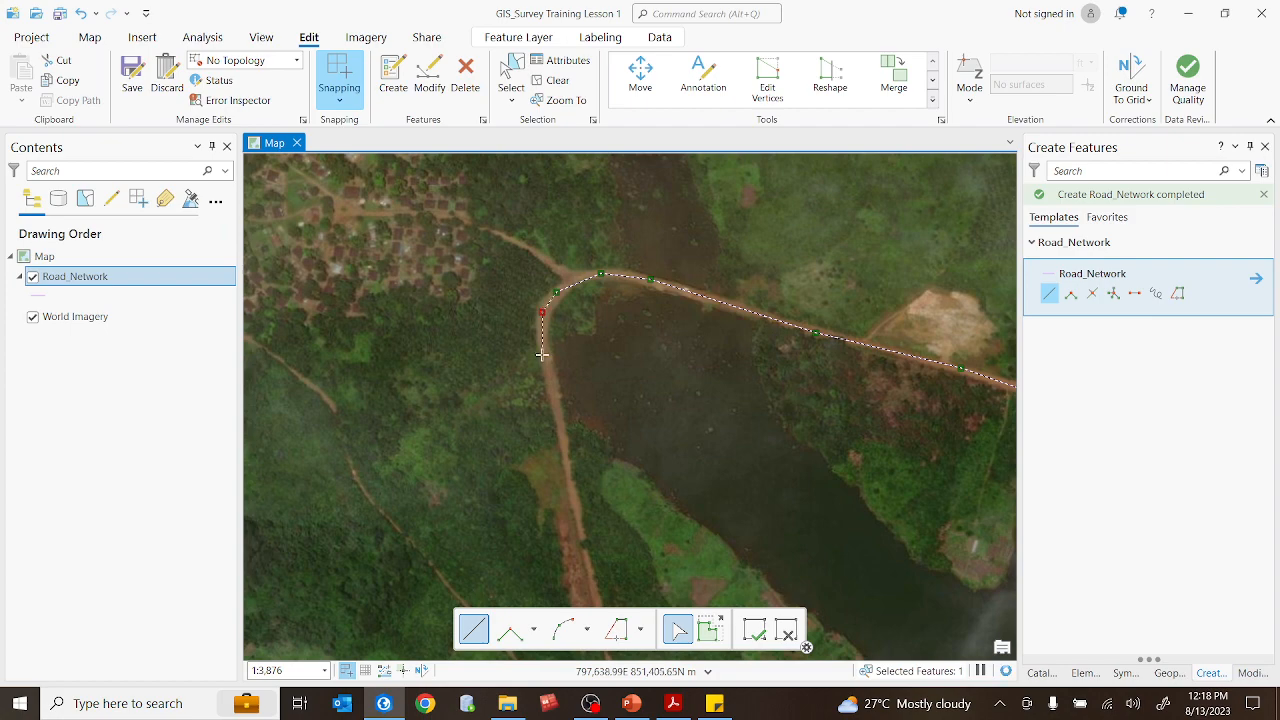
left_click(548, 364)
left_click(575, 506)
Continue the fourth road line south past the clearing, through the forest track junction and southeast along the road
scroll(575, 506, "down", 2)
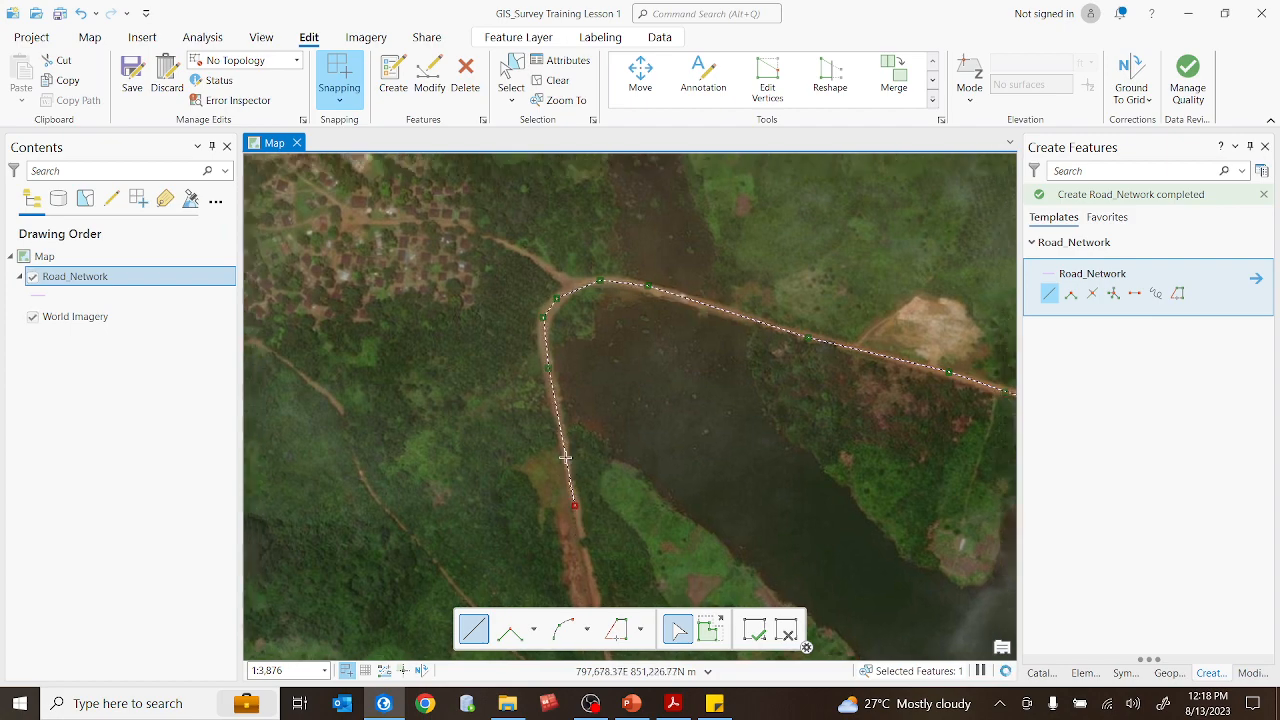
left_click_drag(575, 500, 517, 294)
scroll(517, 294, "up", 2)
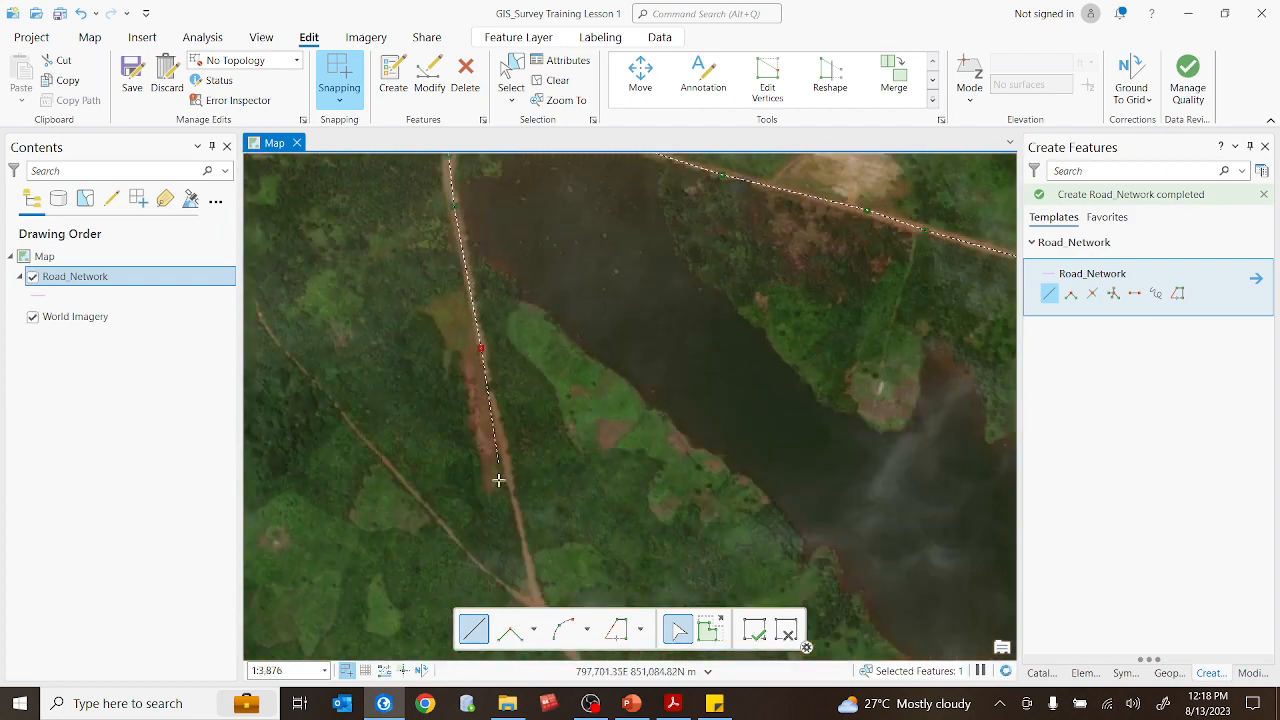
left_click(519, 563)
left_click_drag(530, 553, 562, 239)
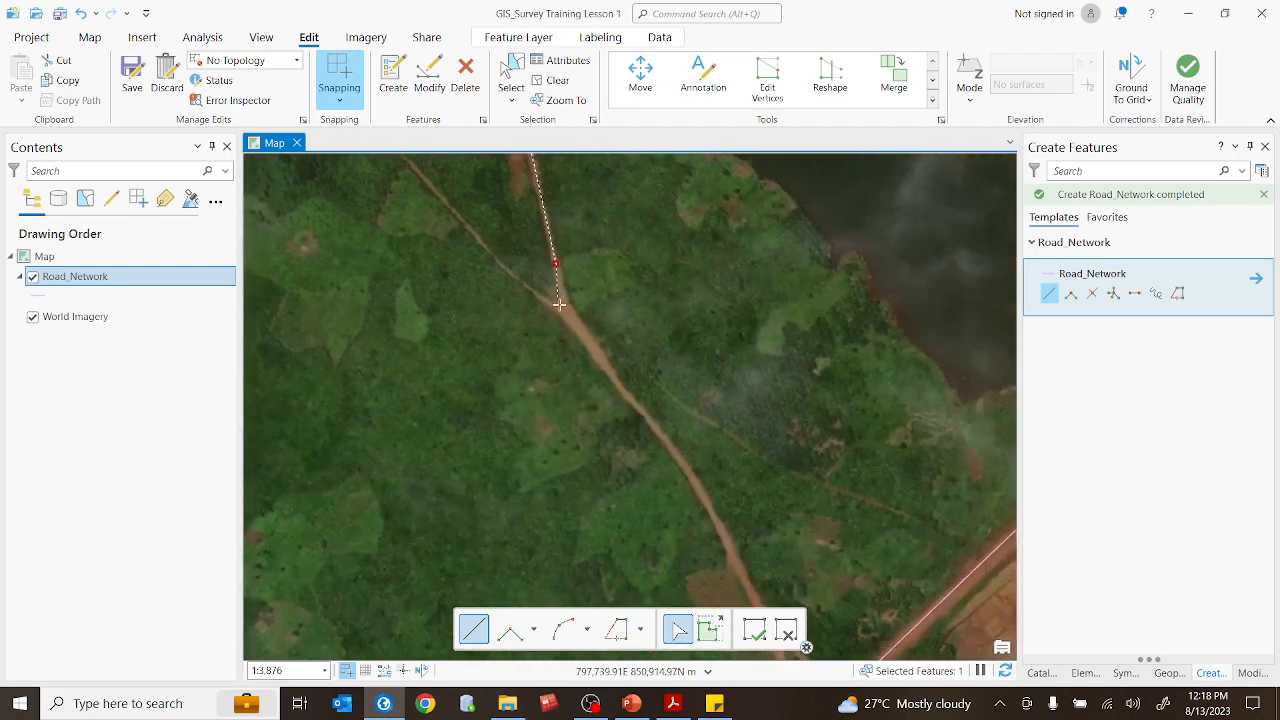
left_click(563, 307)
left_click(608, 370)
left_click(646, 416)
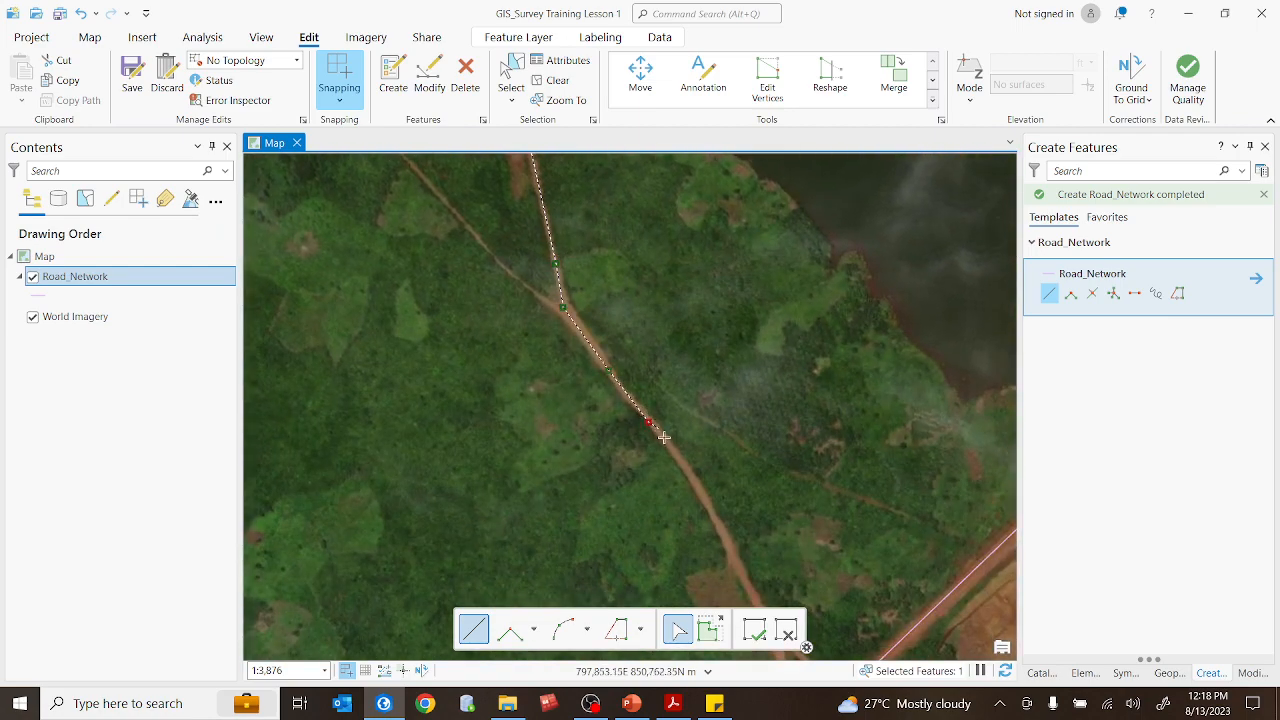
left_click(692, 476)
Trace the fourth road line down the western branch of the final fork to the first road and finish the feature
scroll(695, 377, "down", 6)
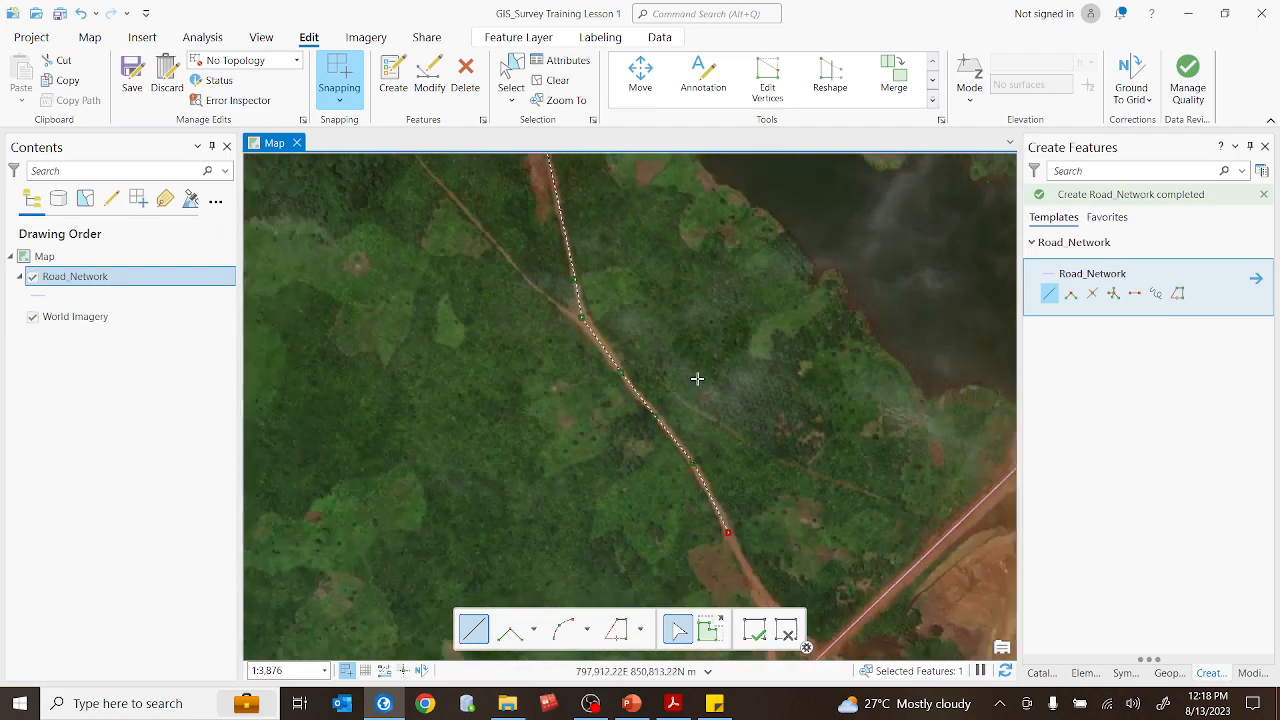
scroll(740, 397, "up", 10)
scroll(785, 370, "down", 4)
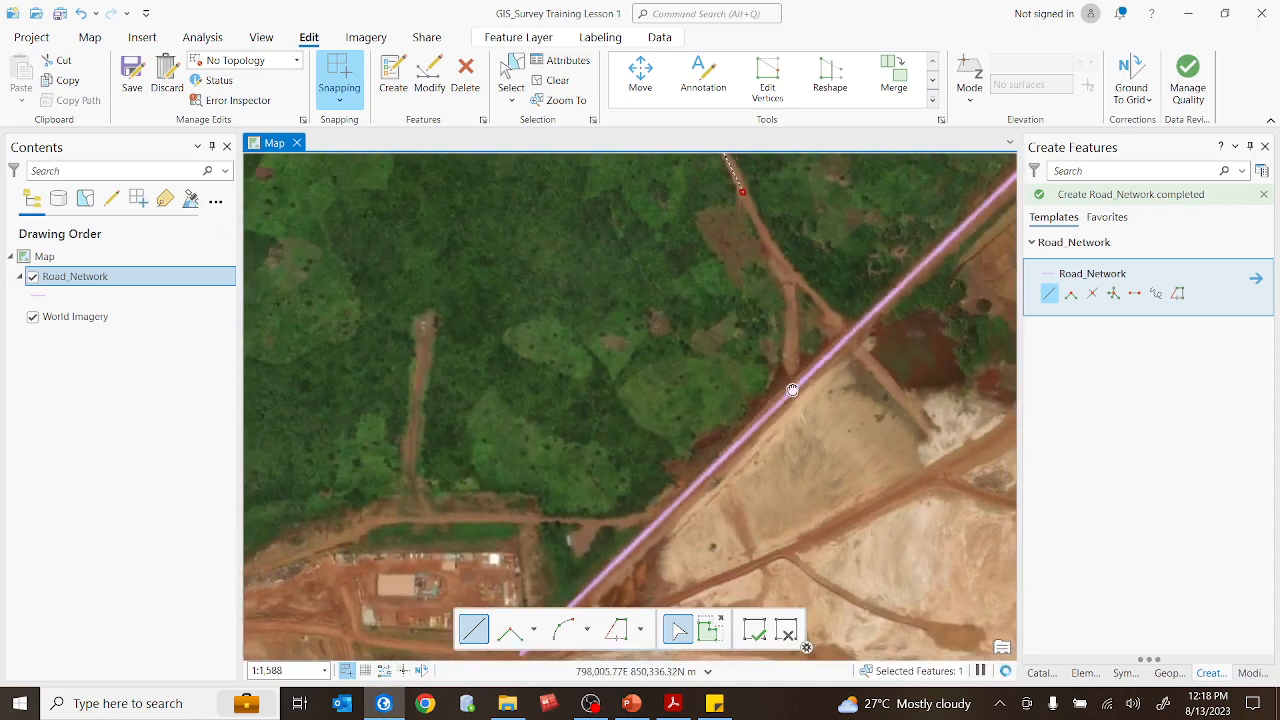
left_click_drag(794, 389, 780, 451)
scroll(780, 450, "up", 2)
left_click(755, 353)
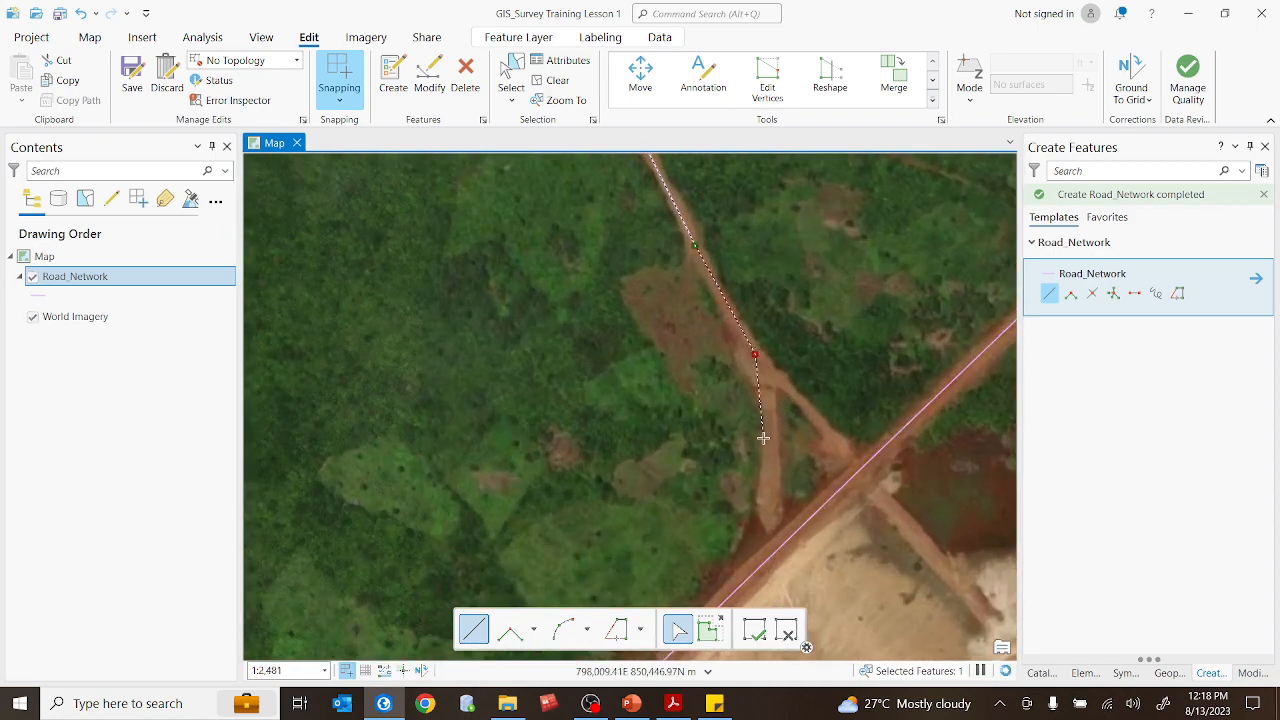
left_click(767, 459)
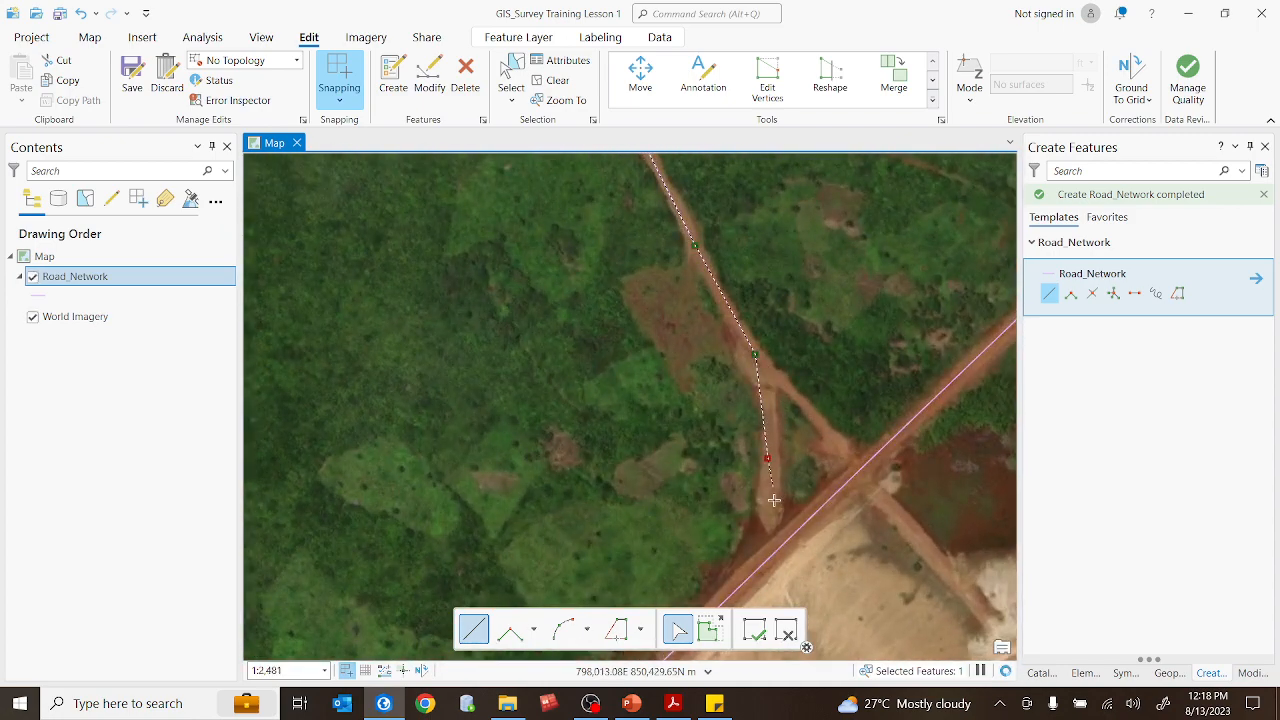
double_click(767, 557)
Save all edits to the Road_Network layer
scroll(770, 515, "down", 3)
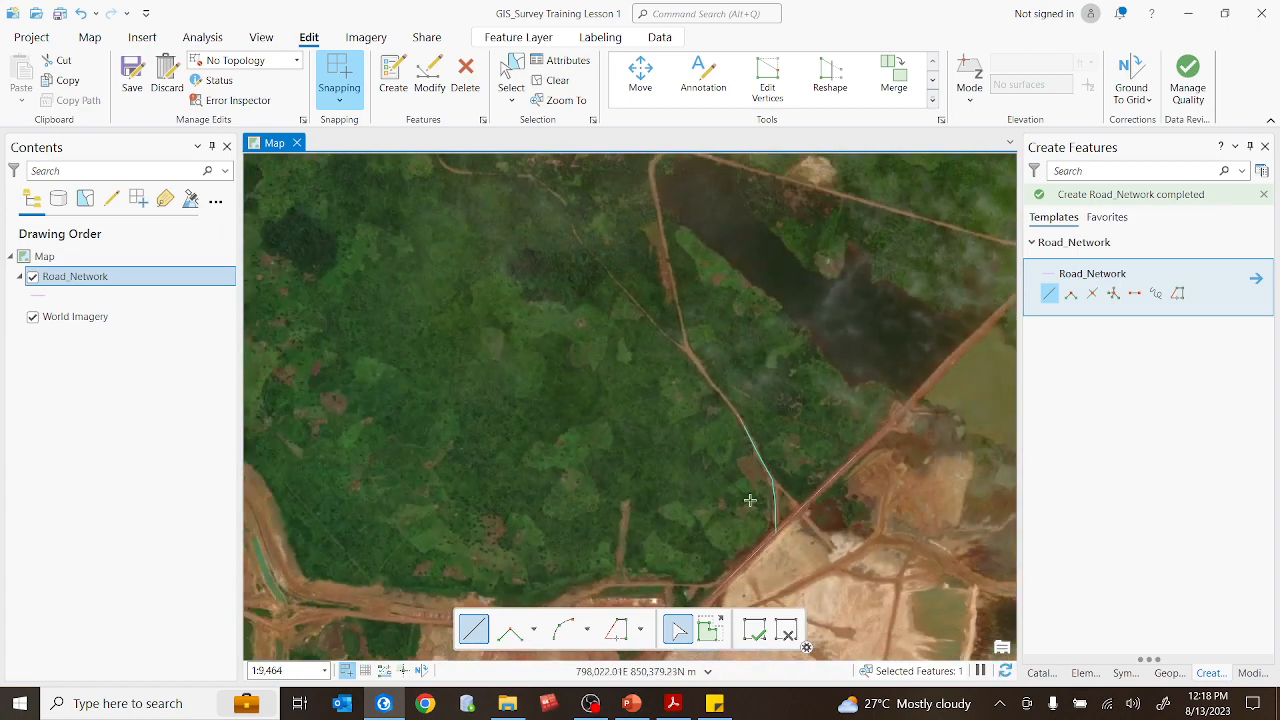
scroll(689, 466, "down", 4)
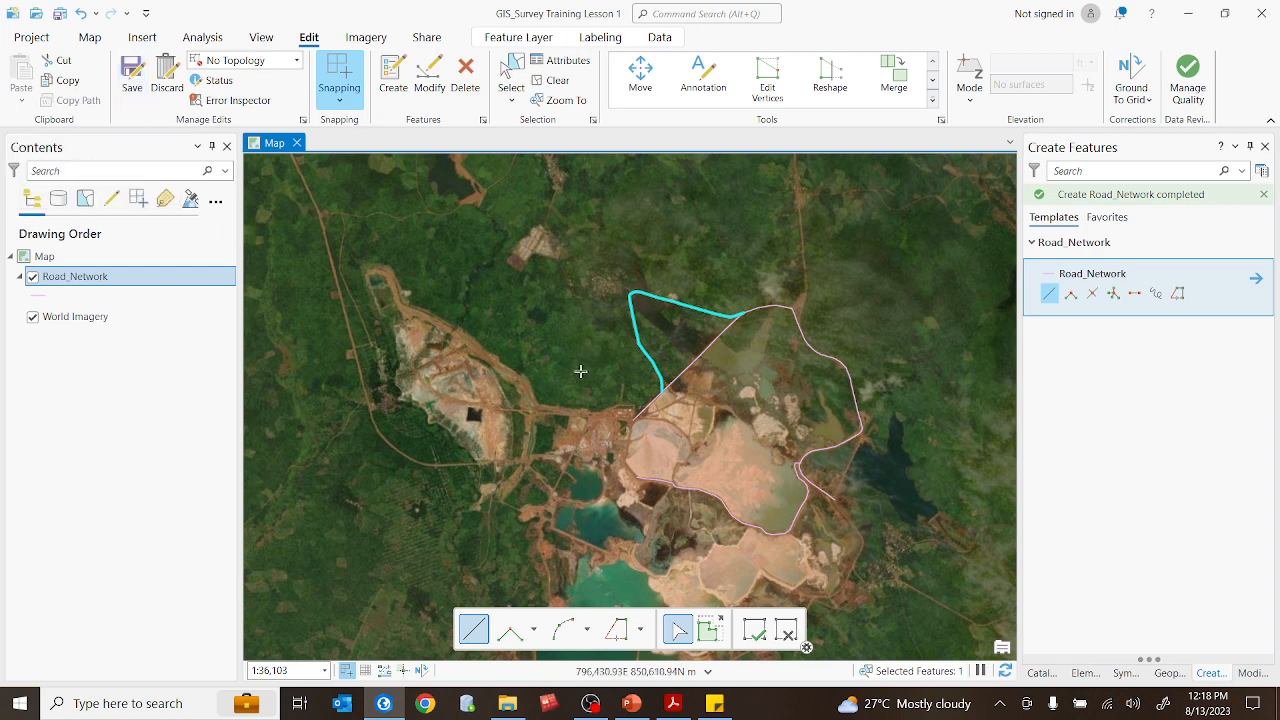
left_click(133, 80)
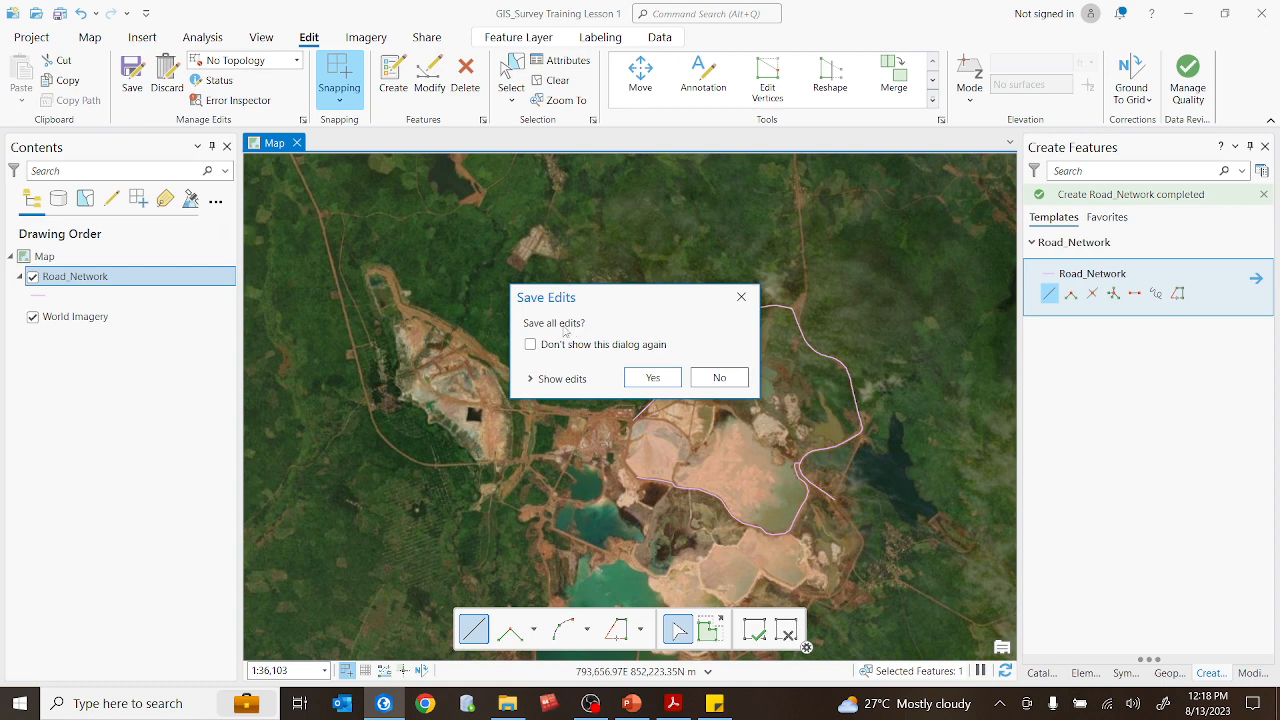
left_click(653, 380)
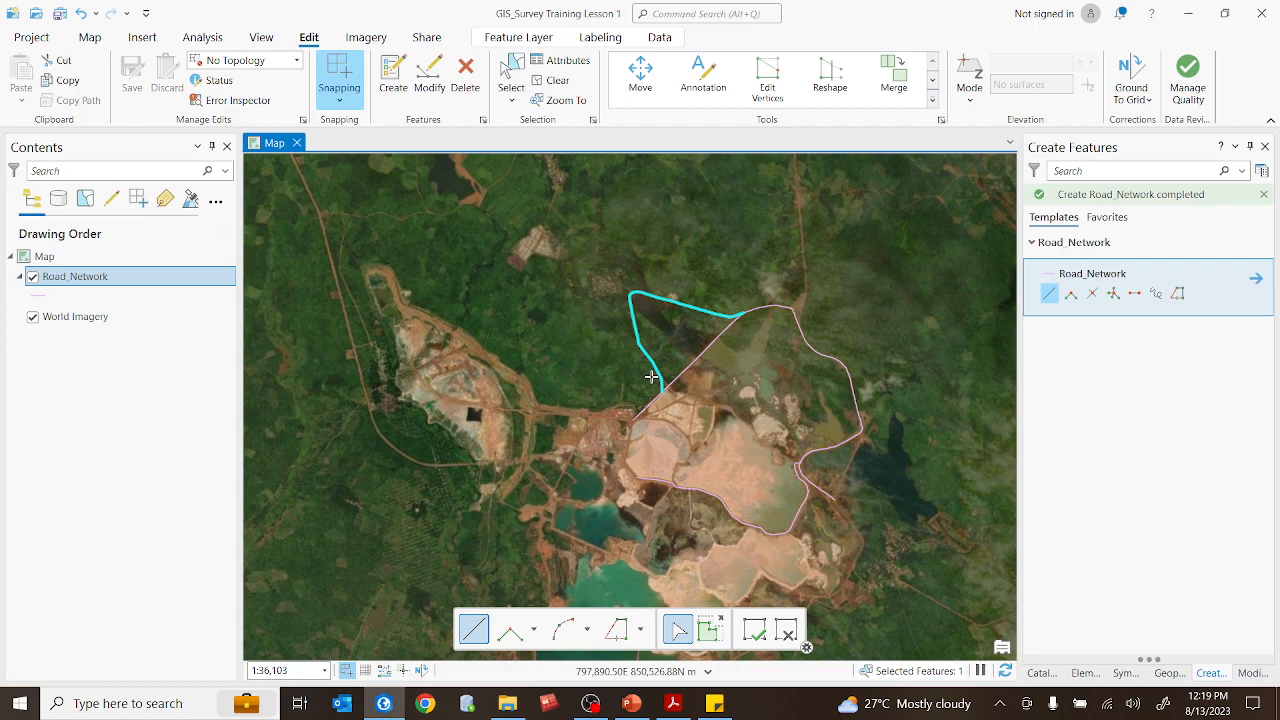
scroll(820, 398, "up", 1)
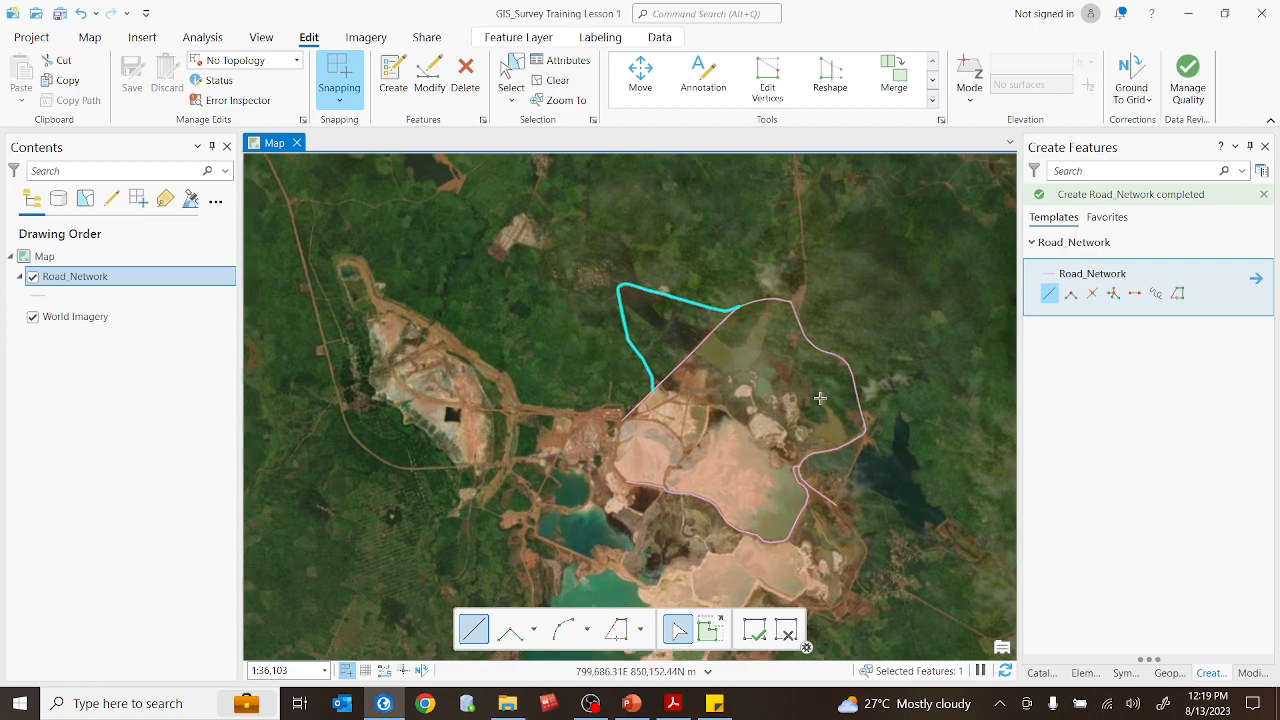
scroll(820, 398, "up", 1)
scroll(700, 372, "down", 2)
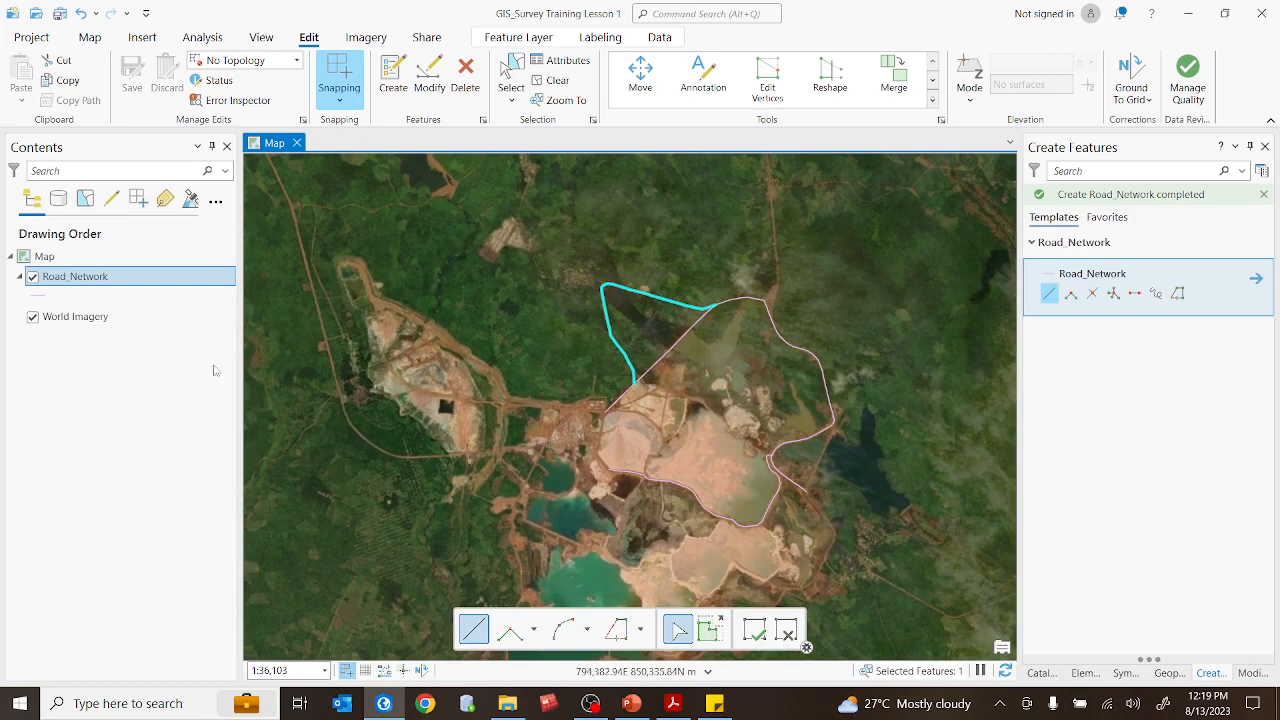
Hide the World Imagery basemap to check the digitized roads on their own, and turn it back on
left_click(32, 317)
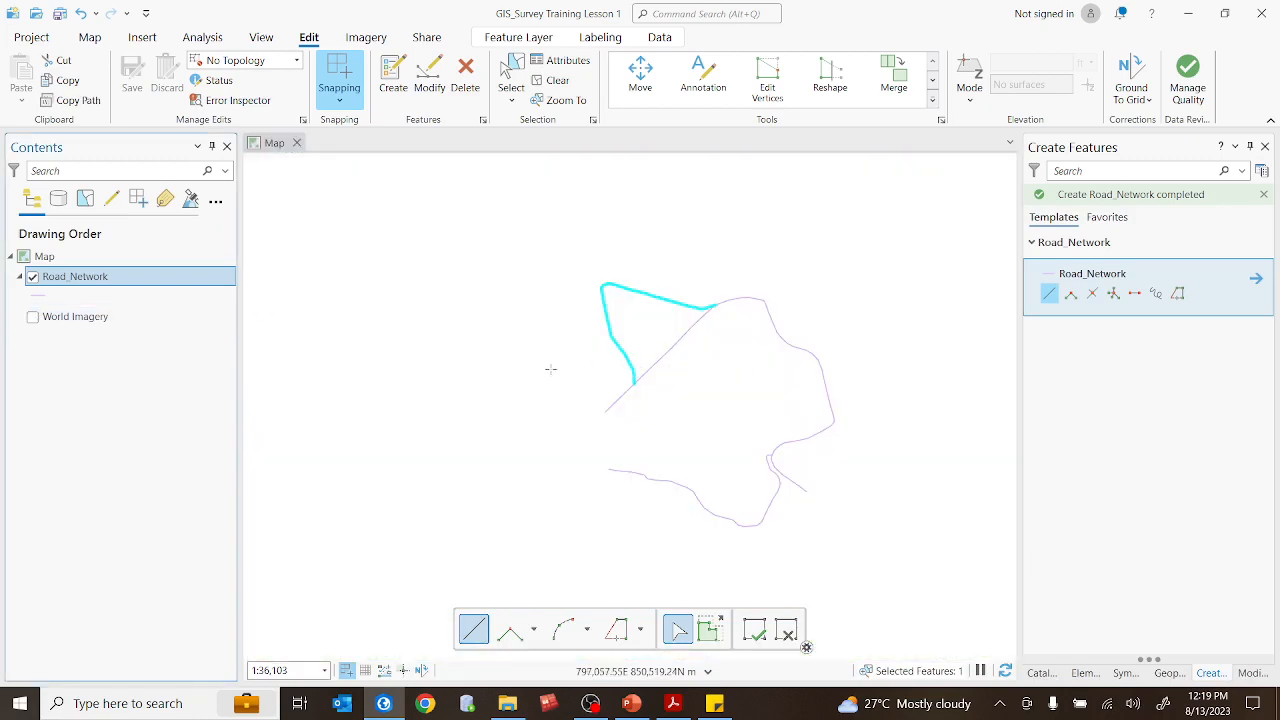
left_click(33, 317)
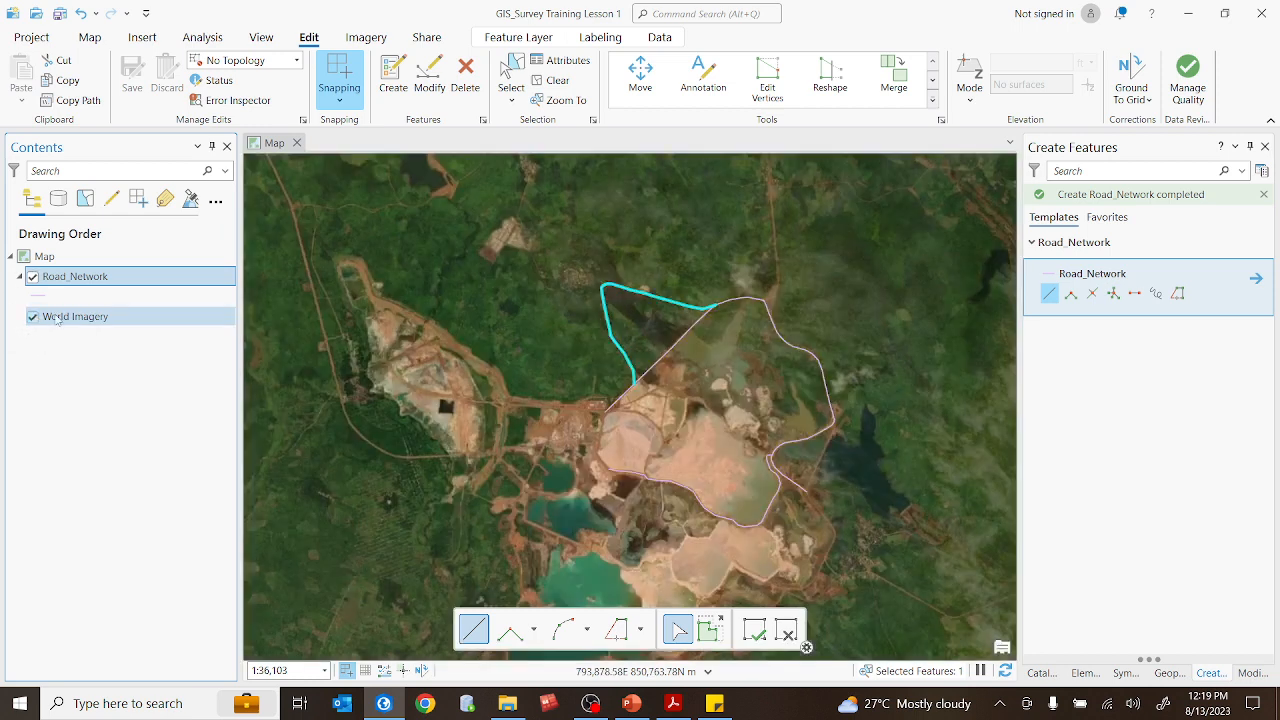
left_click_drag(620, 455, 618, 400)
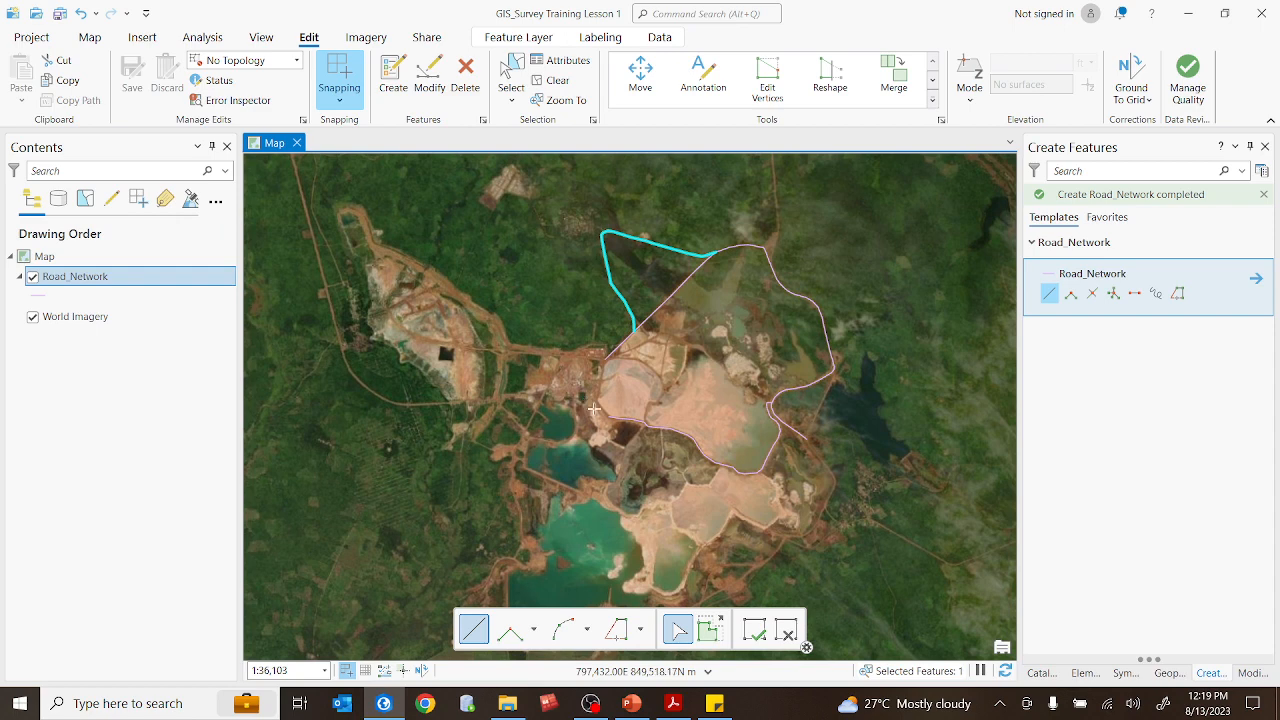
Clear the selection of the fourth road line with the Select tool on an empty area of the map
left_click(90, 37)
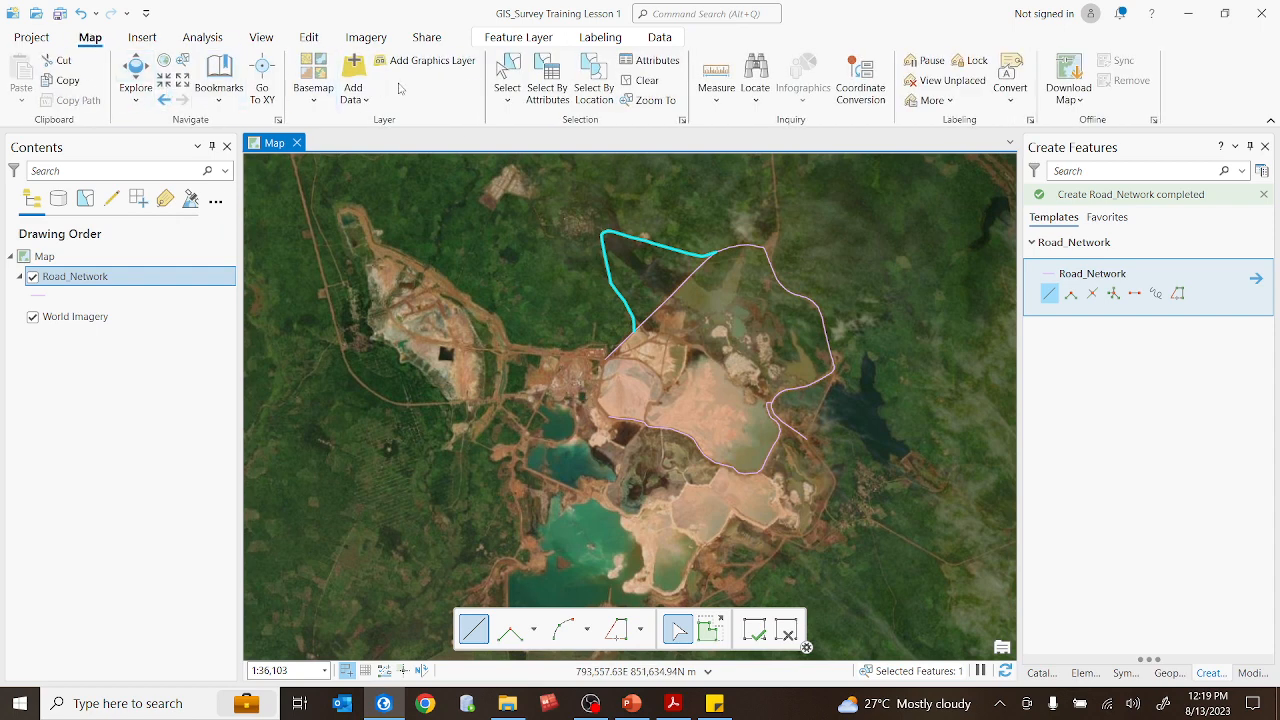
left_click(505, 66)
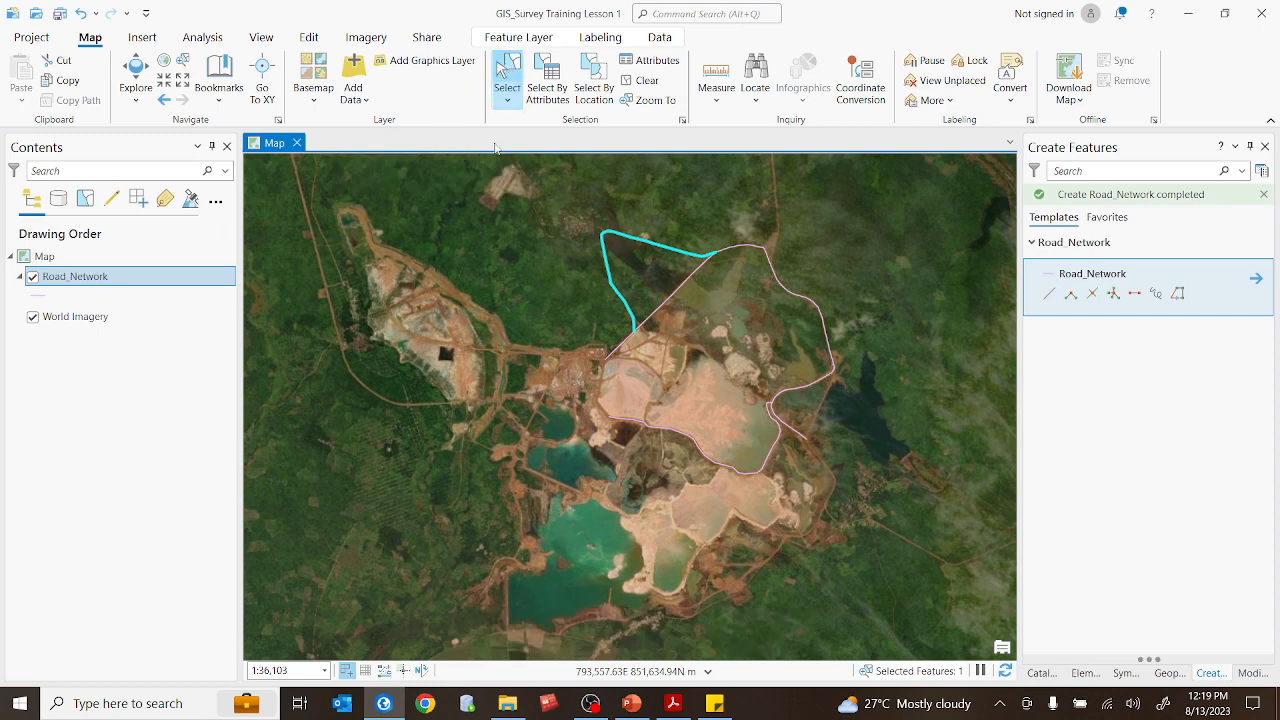
left_click(455, 478)
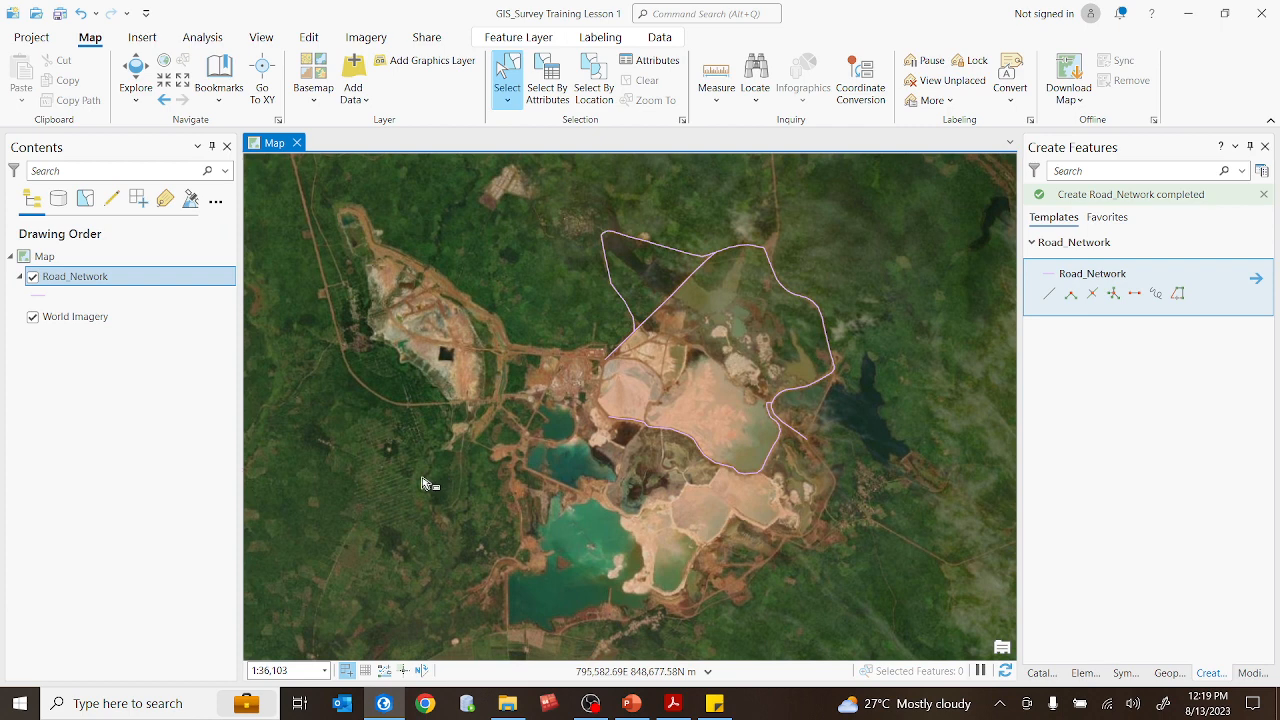
Compare the unselected road lines with and without the World Imagery basemap, leaving the imagery displayed
left_click_drag(623, 443, 595, 503)
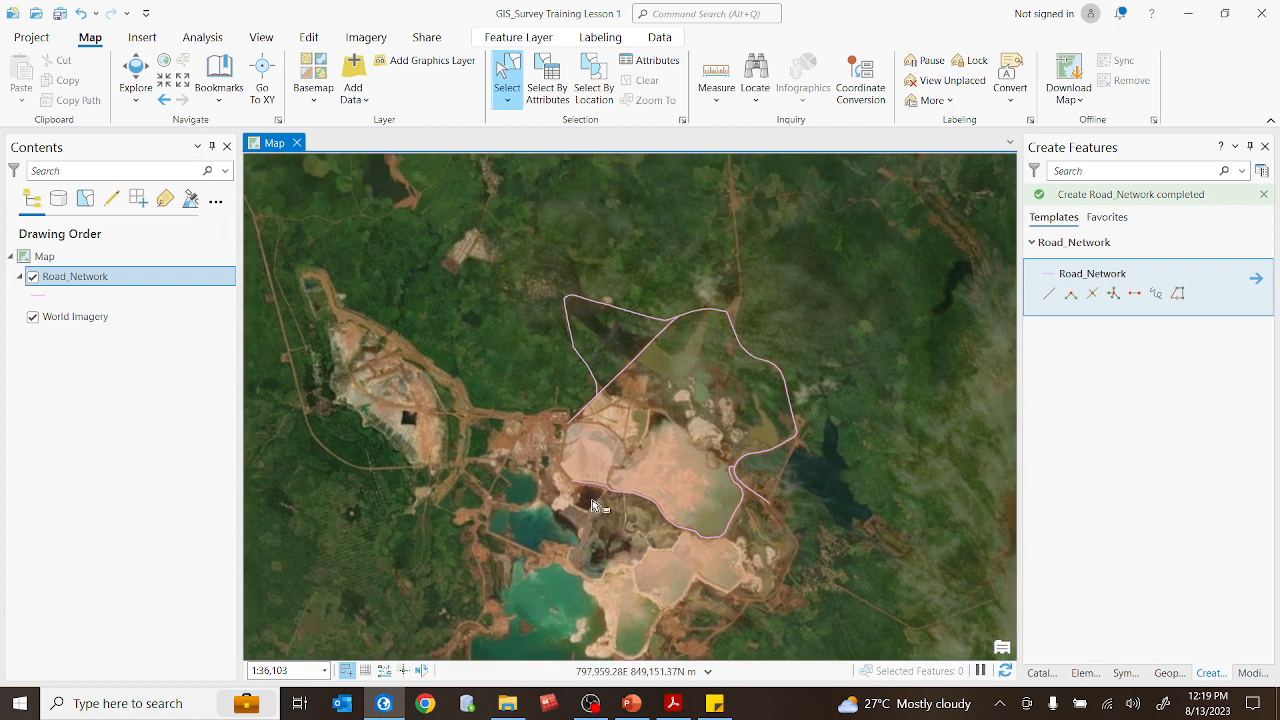
left_click(33, 317)
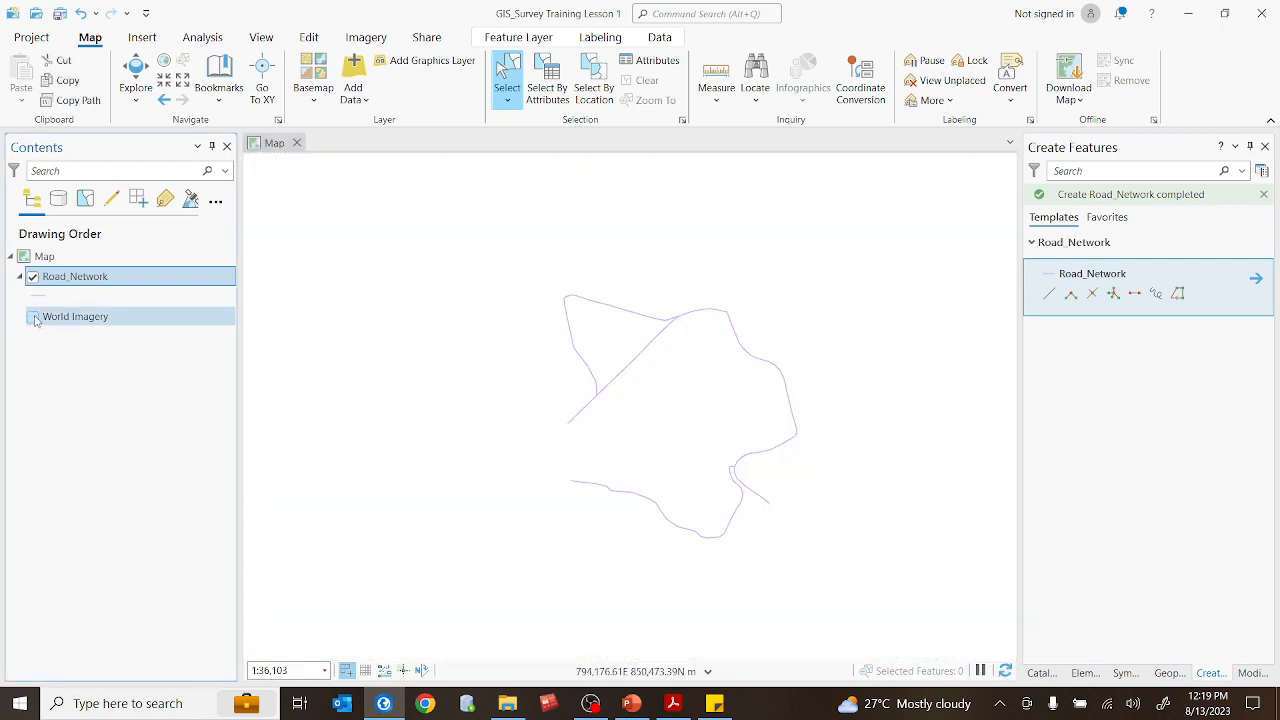
left_click(33, 317)
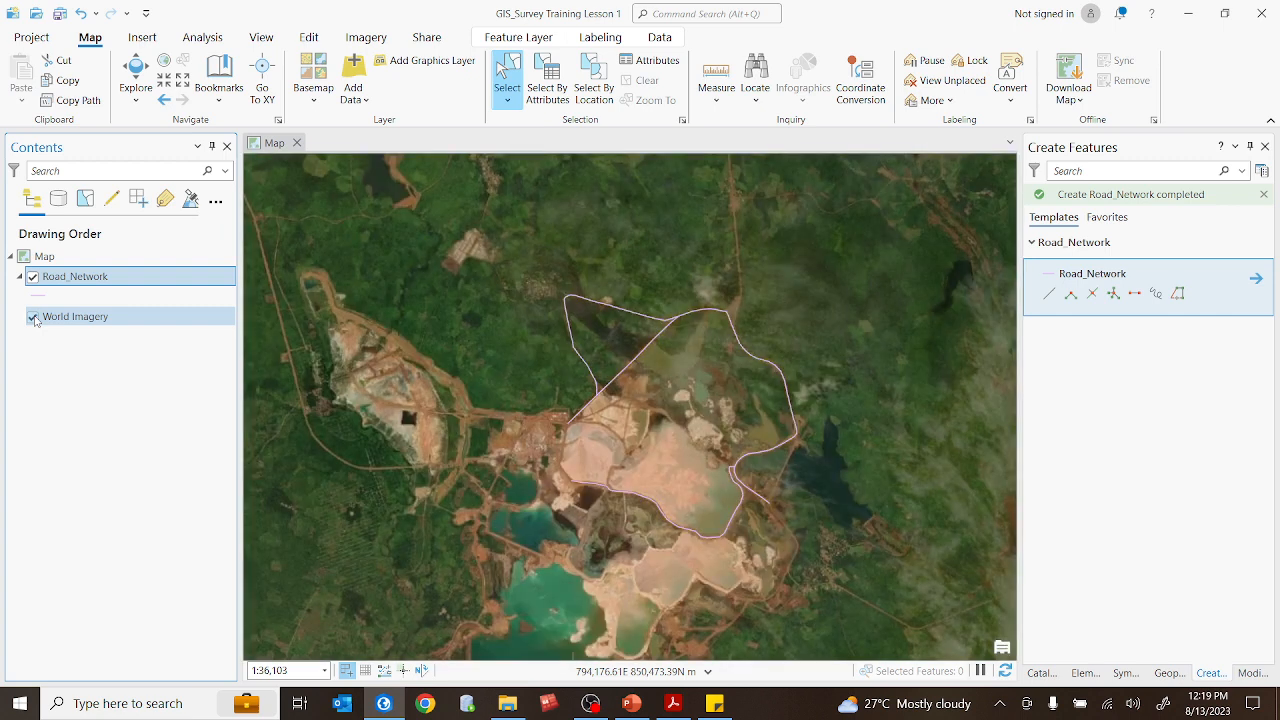
left_click_drag(513, 484, 551, 354)
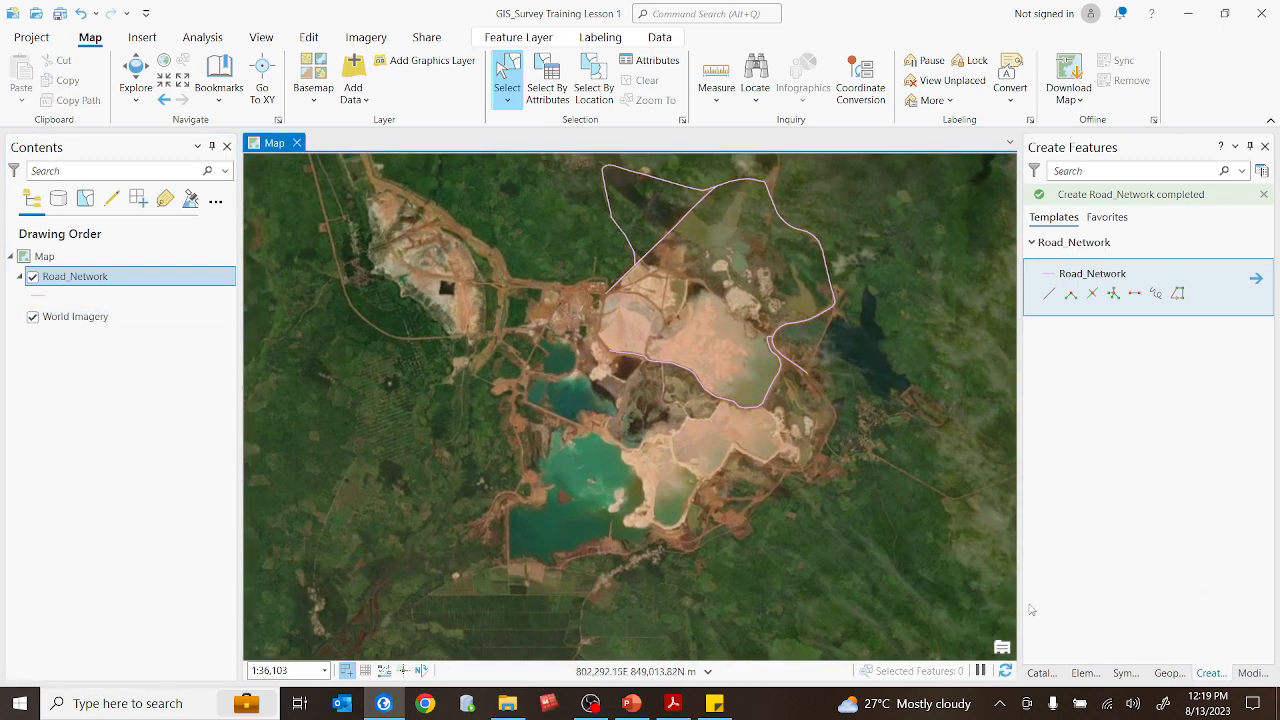
Start a new shapefile in the Mining Area's Shapefiles folder
left_click(1040, 673)
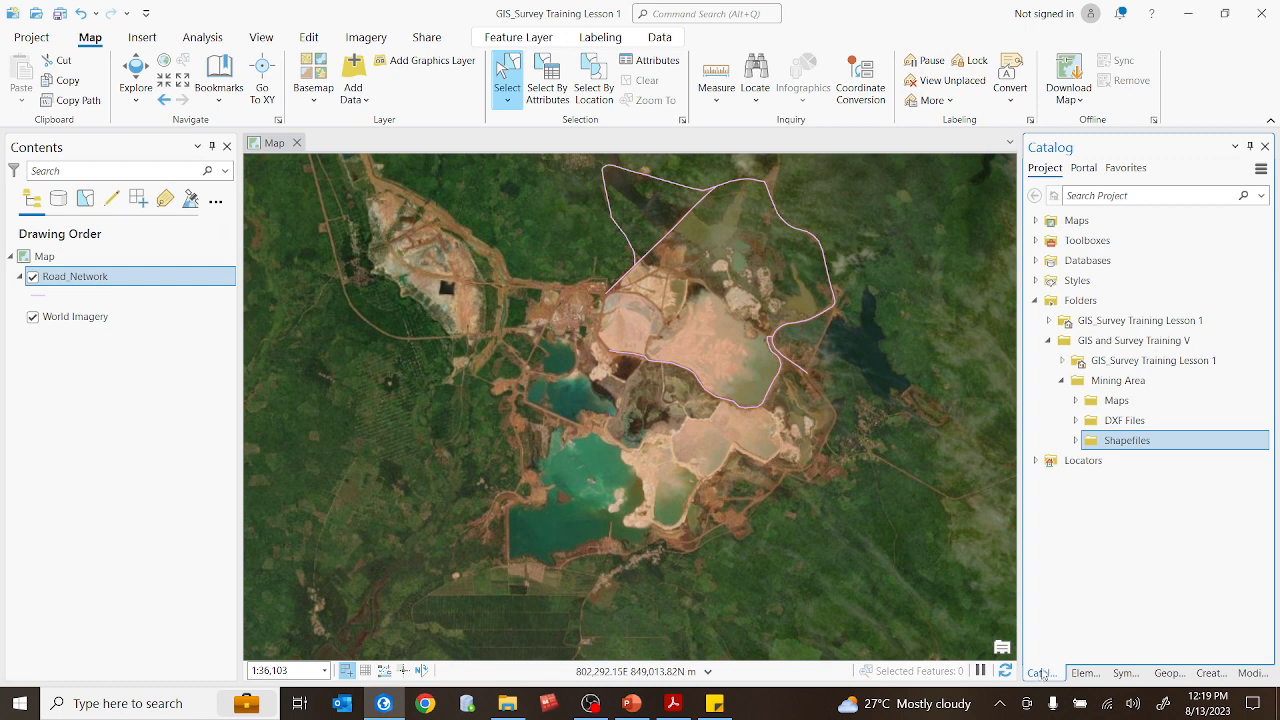
right_click(1110, 443)
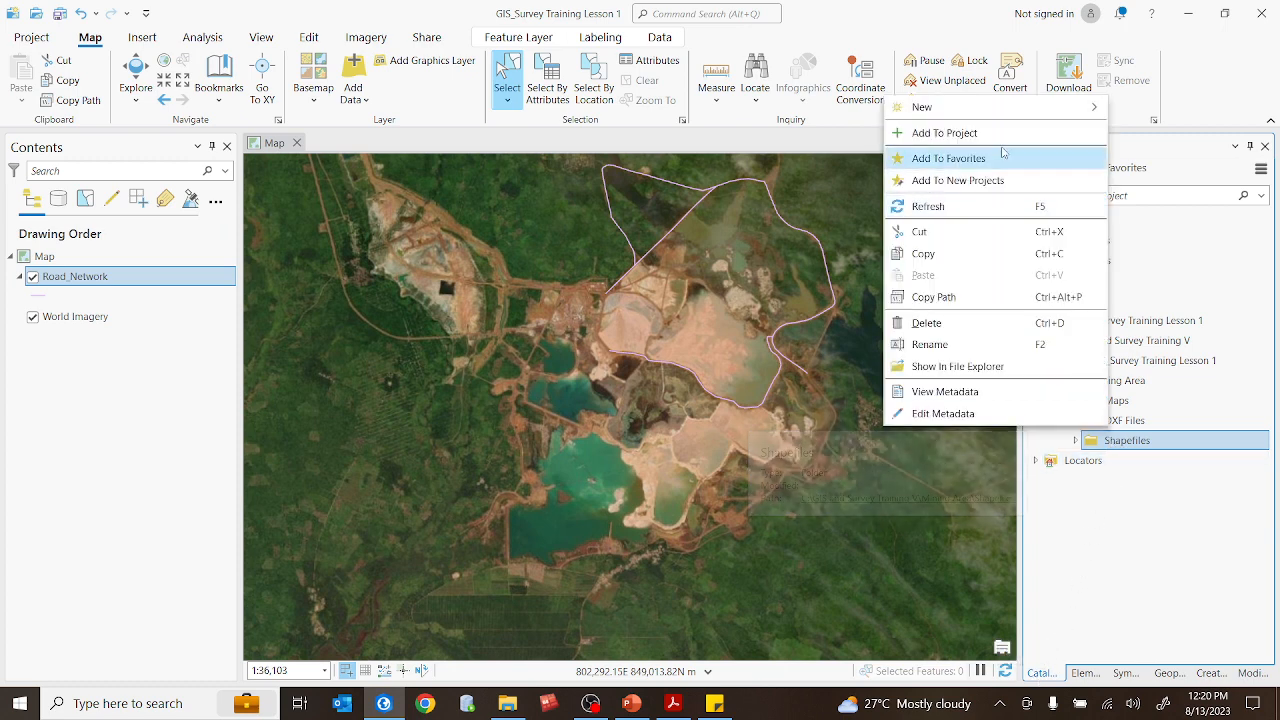
mouse_move(999, 111)
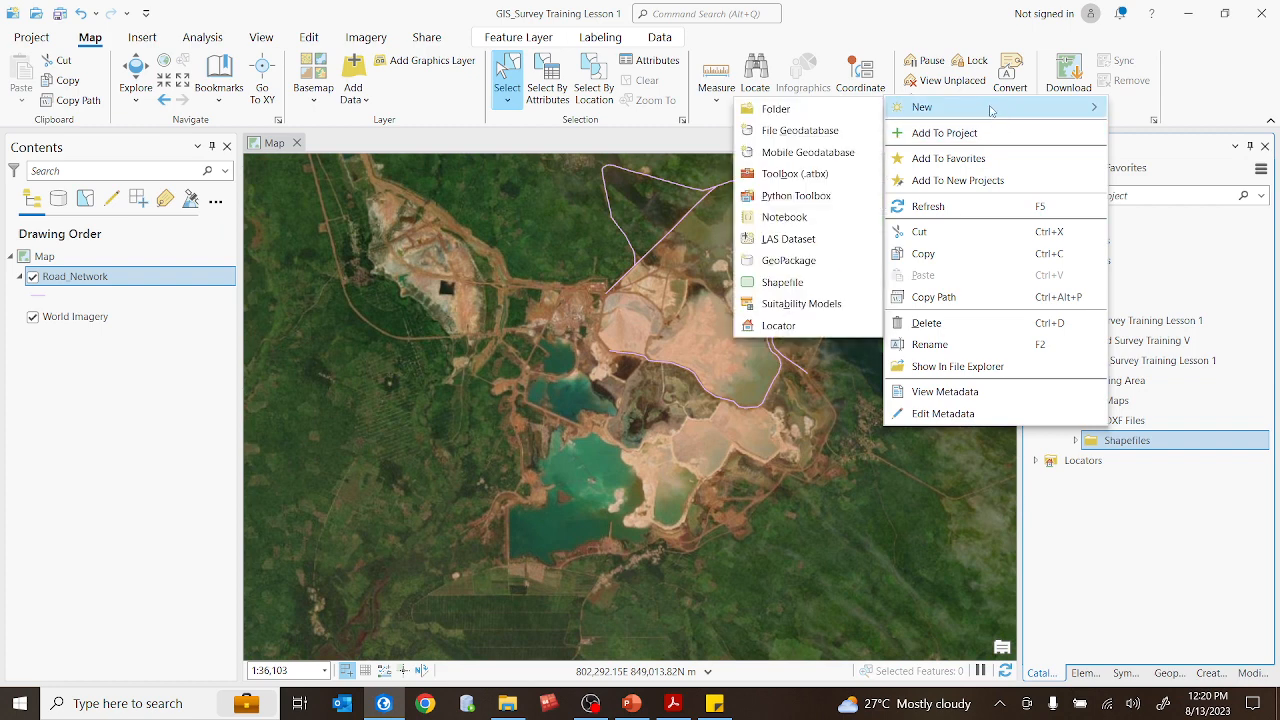
left_click(782, 282)
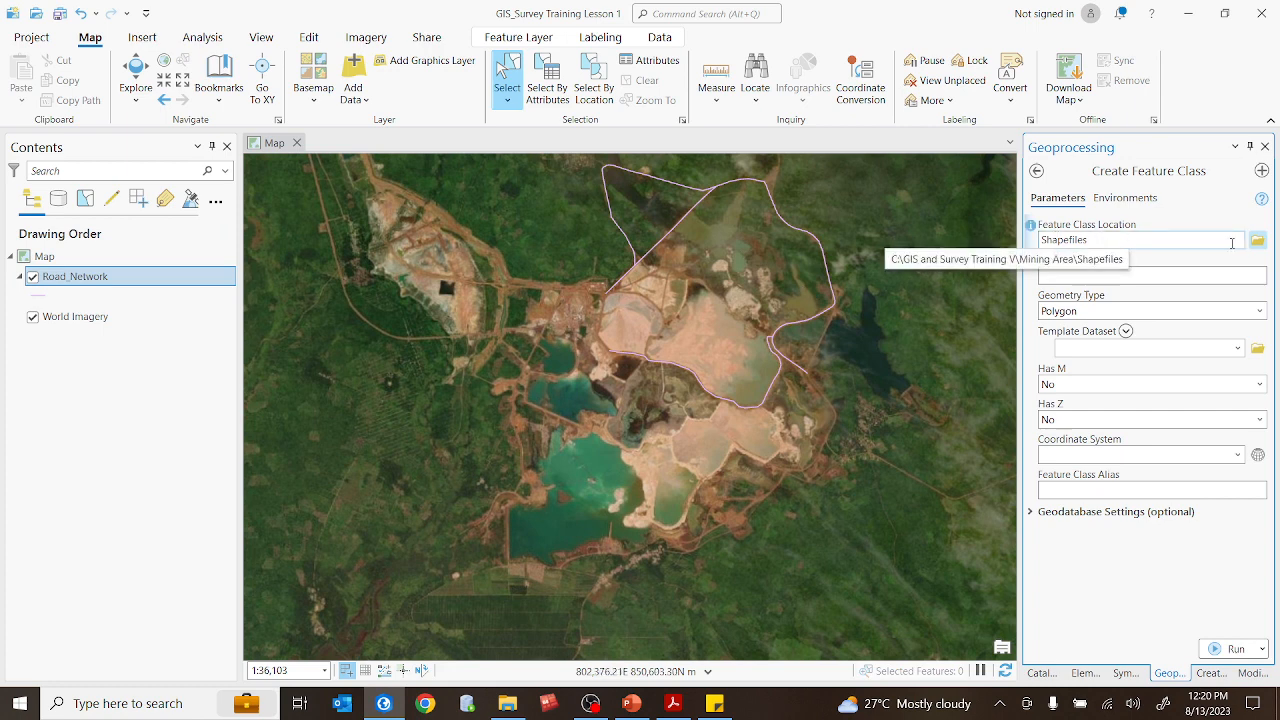
left_click(1232, 242)
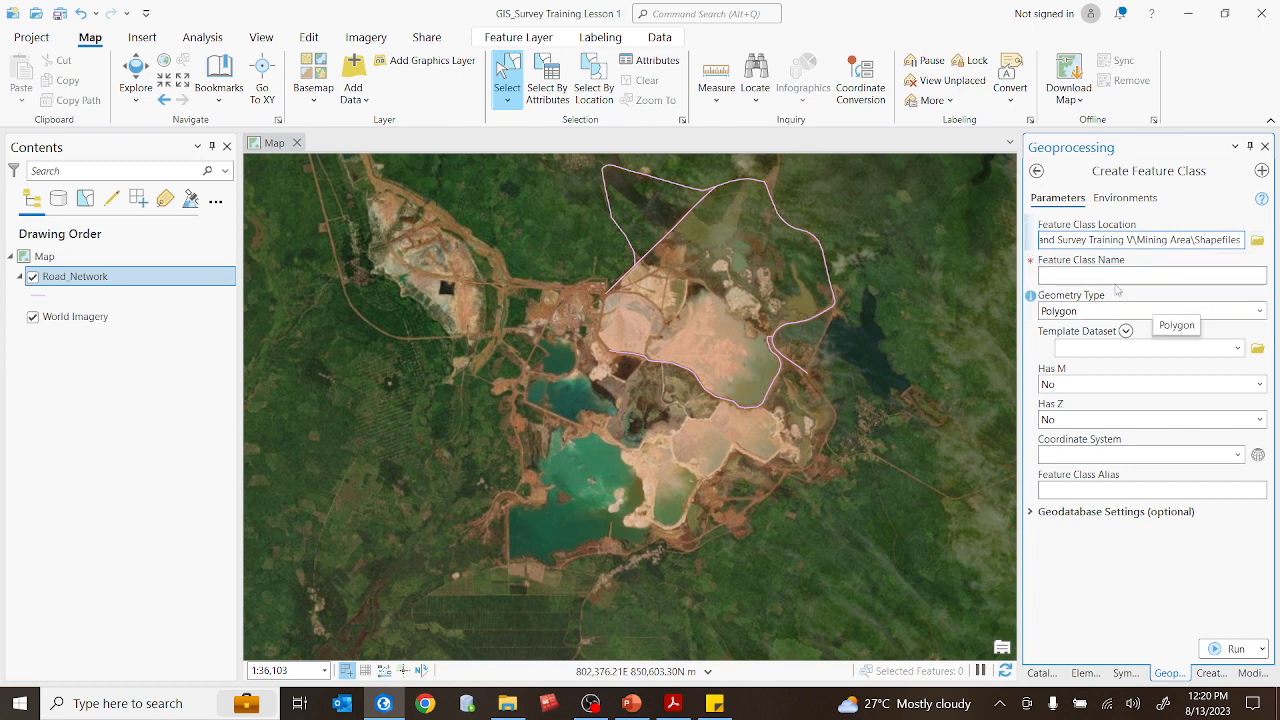
Name the new feature class Dams and keep Polygon as its geometry type
left_click(1068, 273)
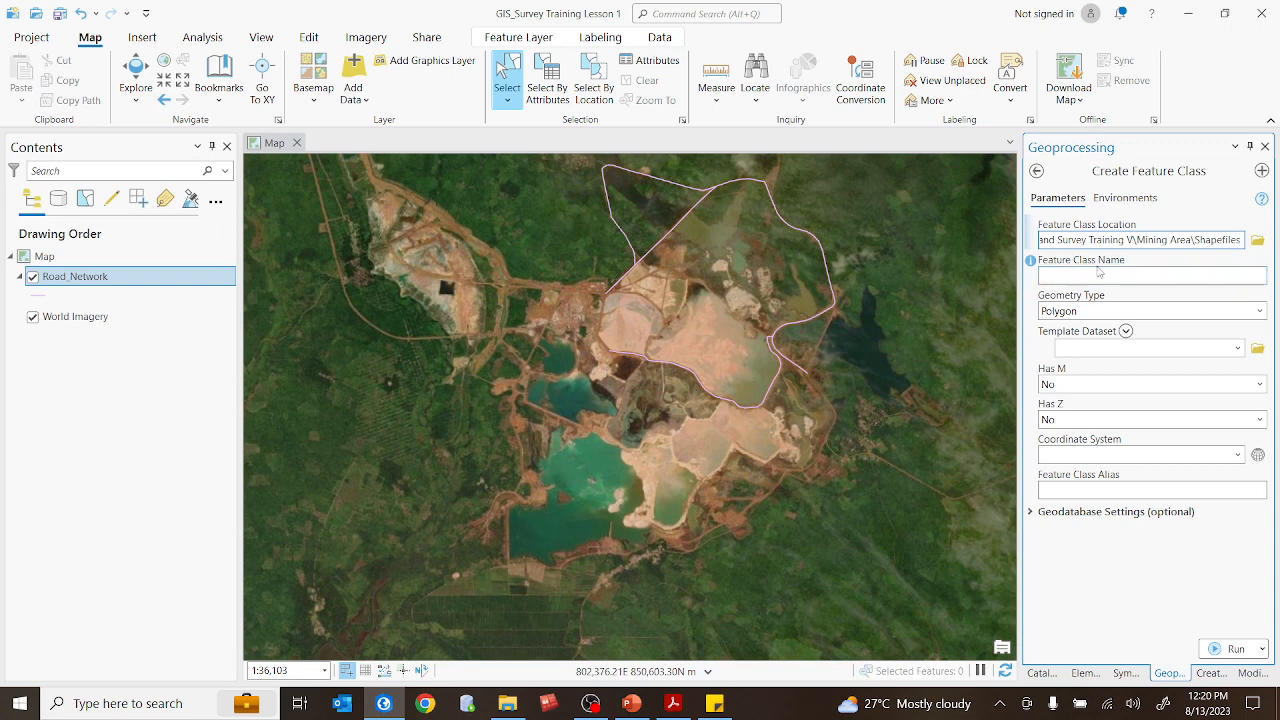
left_click(1078, 282)
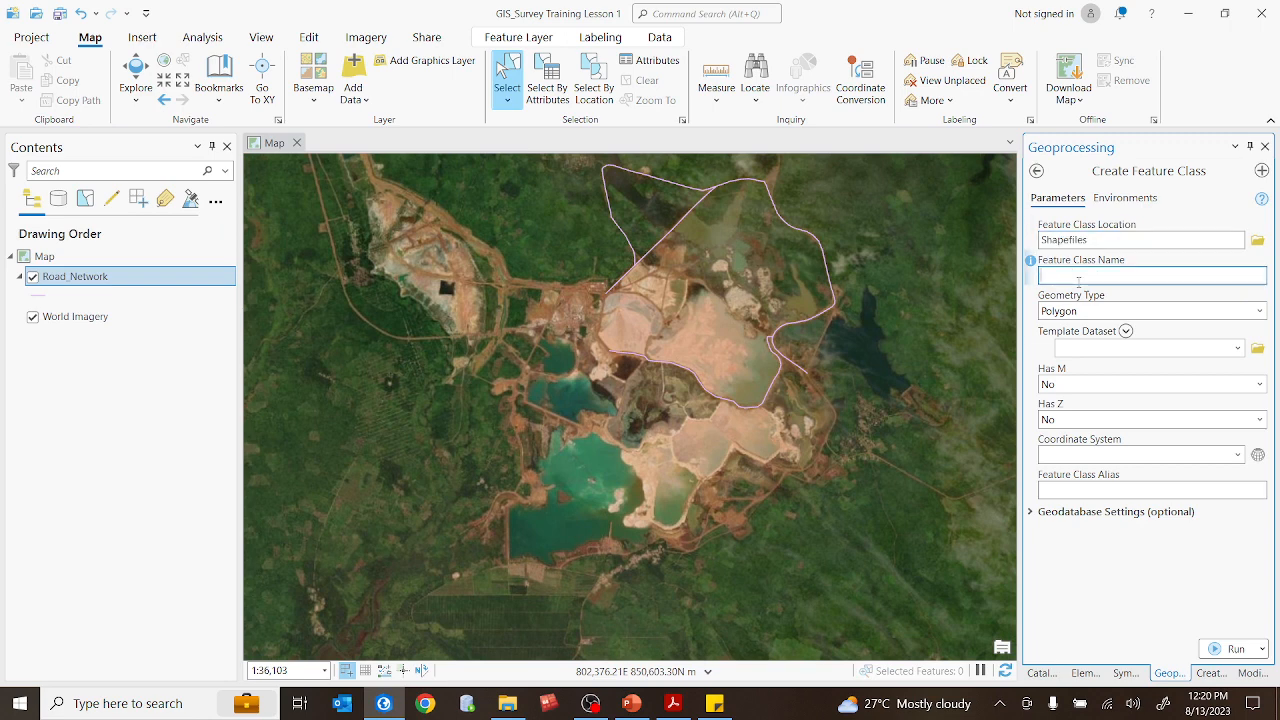
type("Reser")
key("BackSpace")
key("BackSpace")
key("BackSpace")
key("BackSpace")
key("BackSpace")
key("BackSpace")
key("BackSpace")
key("BackSpace")
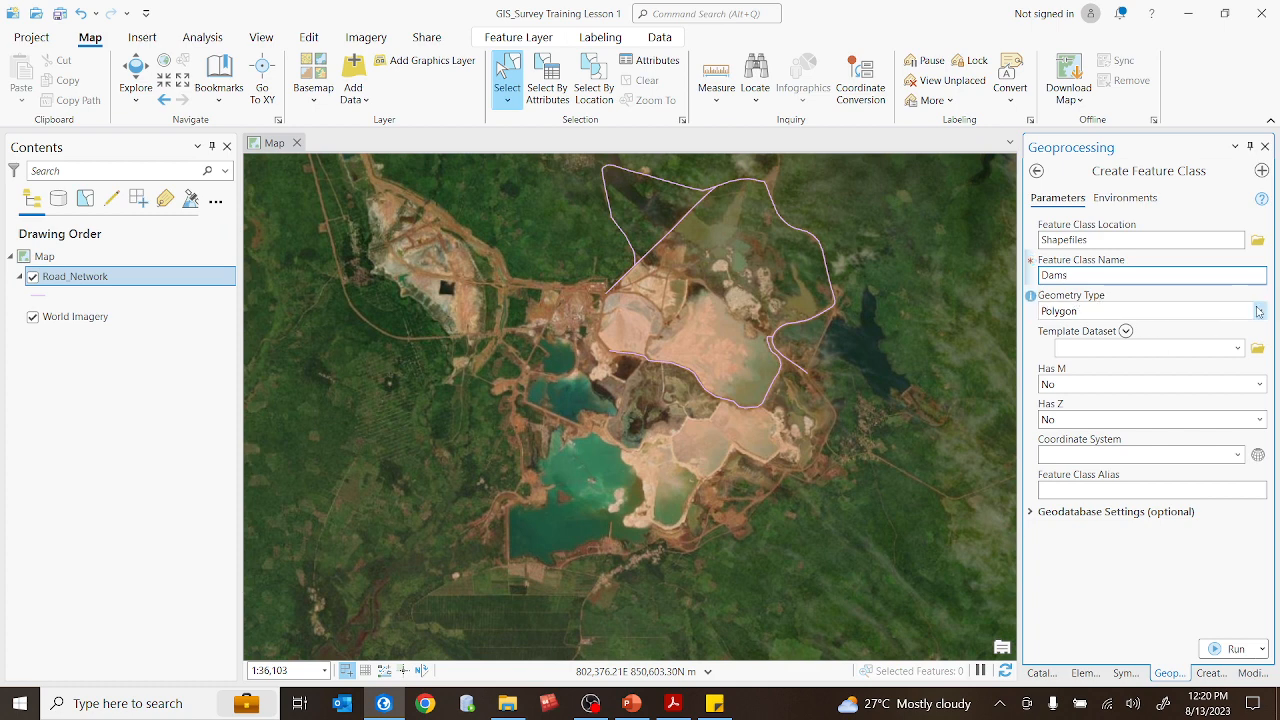
left_click(1259, 311)
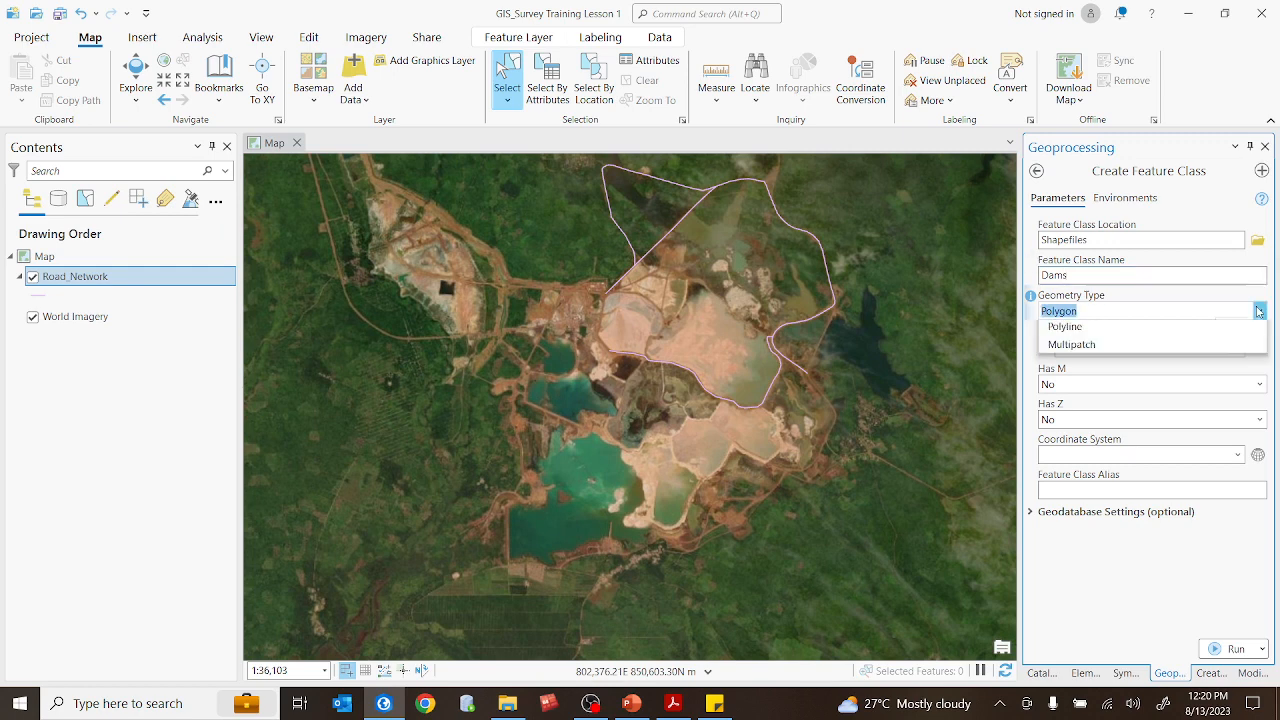
left_click(1075, 368)
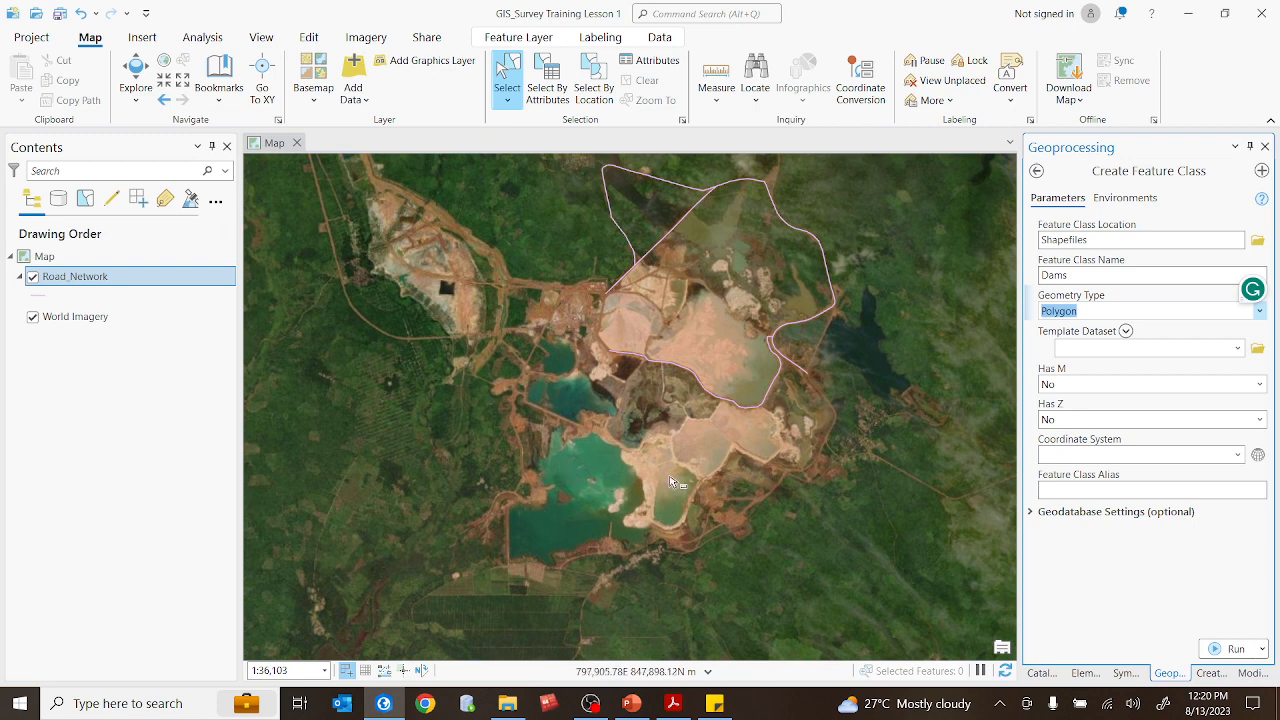
Assign the Road_Network layer's coordinate system, WGS_1984_UTM_Zone_28N, to Dams and create the feature class
left_click(1238, 456)
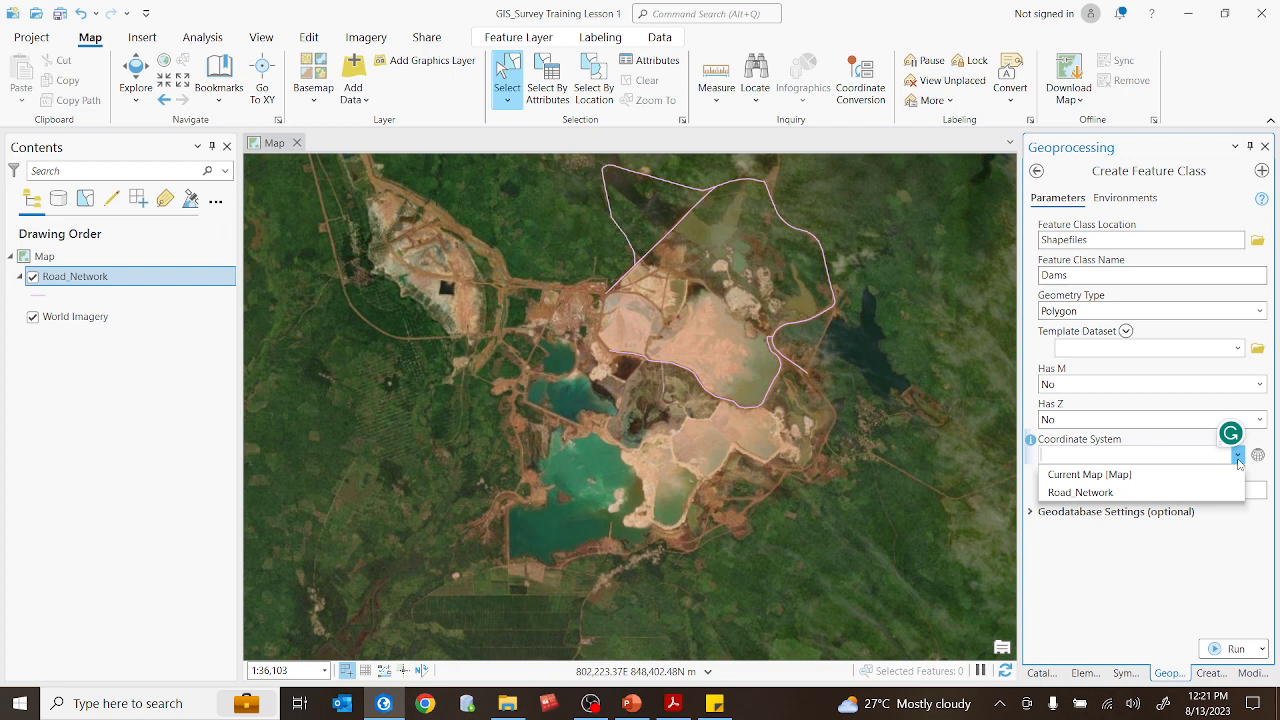
left_click(1112, 476)
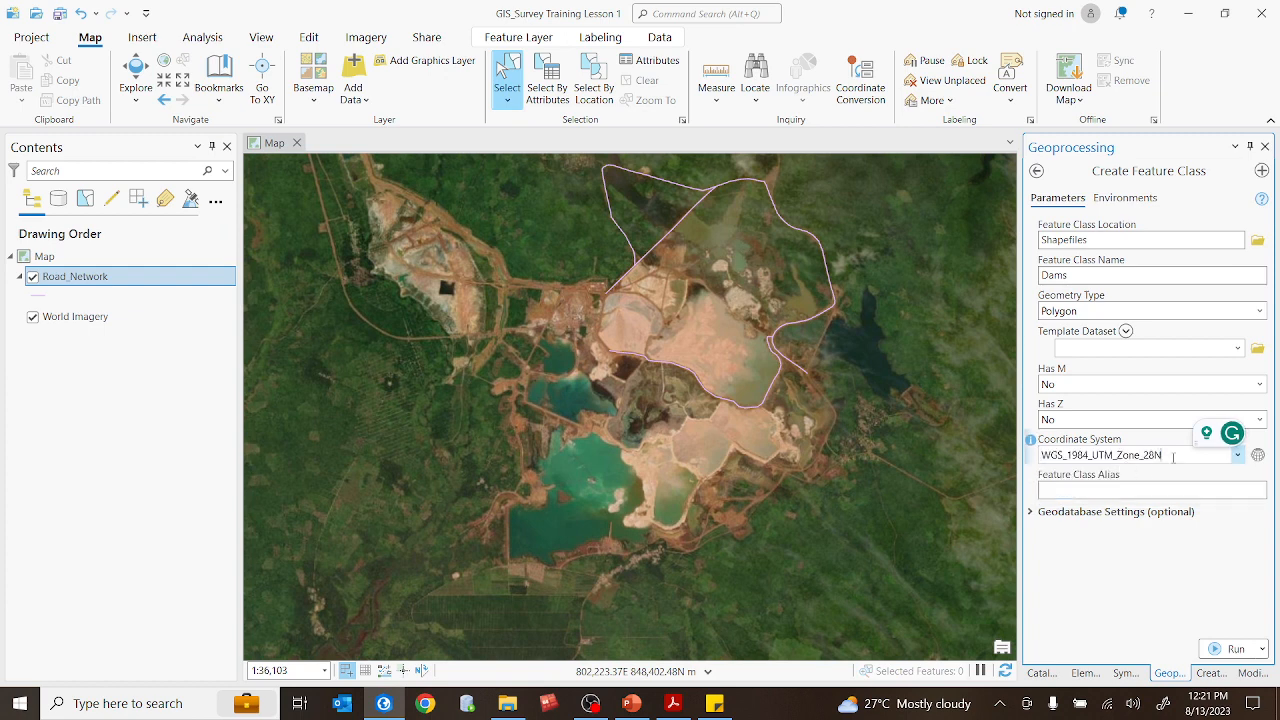
left_click(1238, 455)
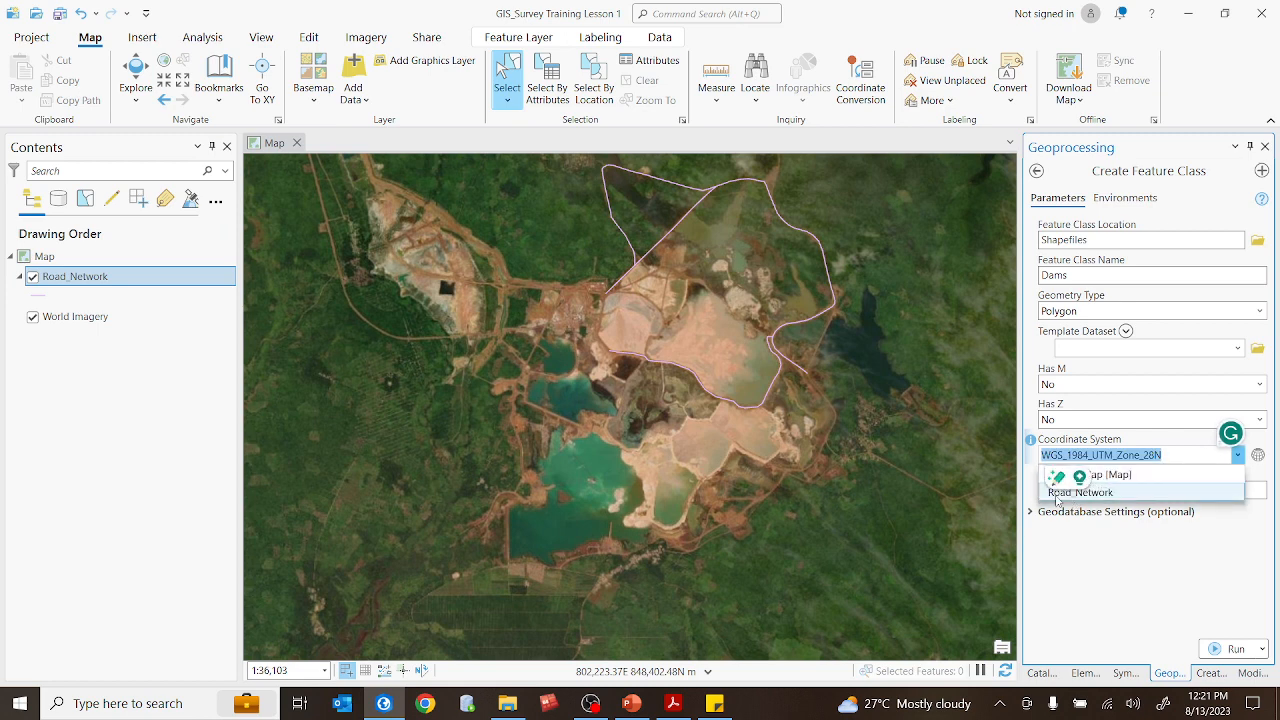
left_click(1114, 493)
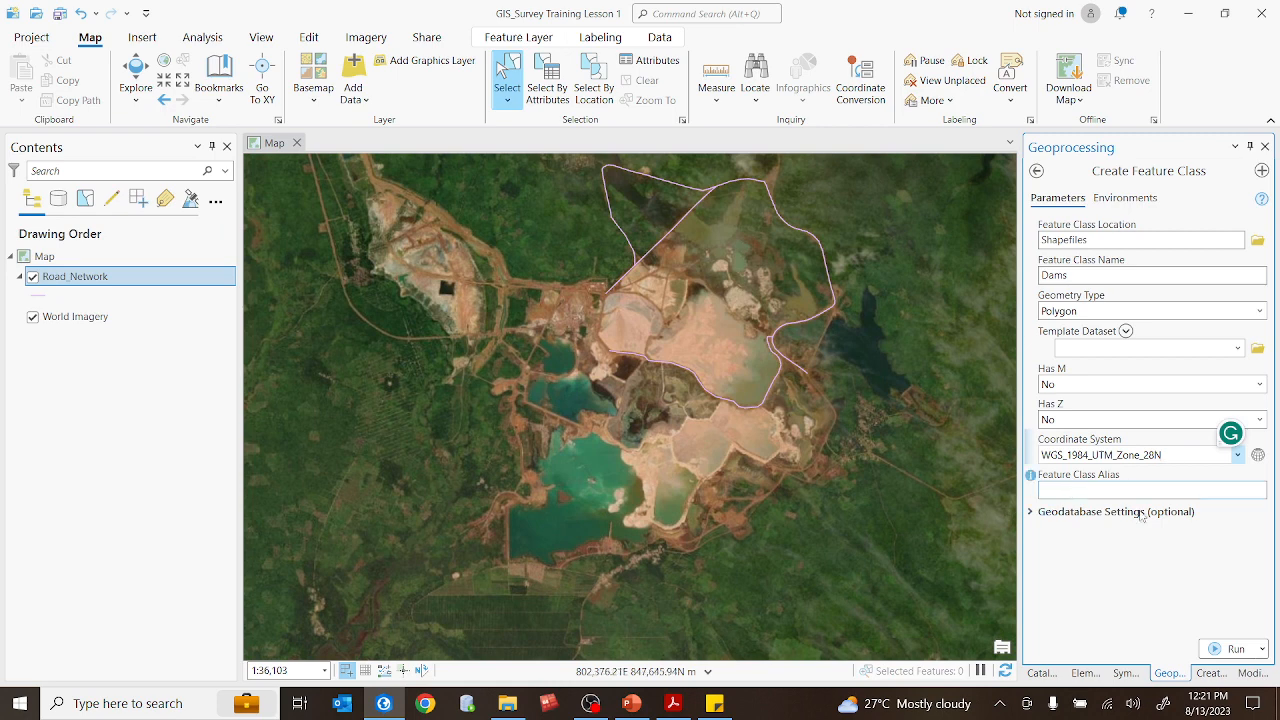
left_click(1220, 650)
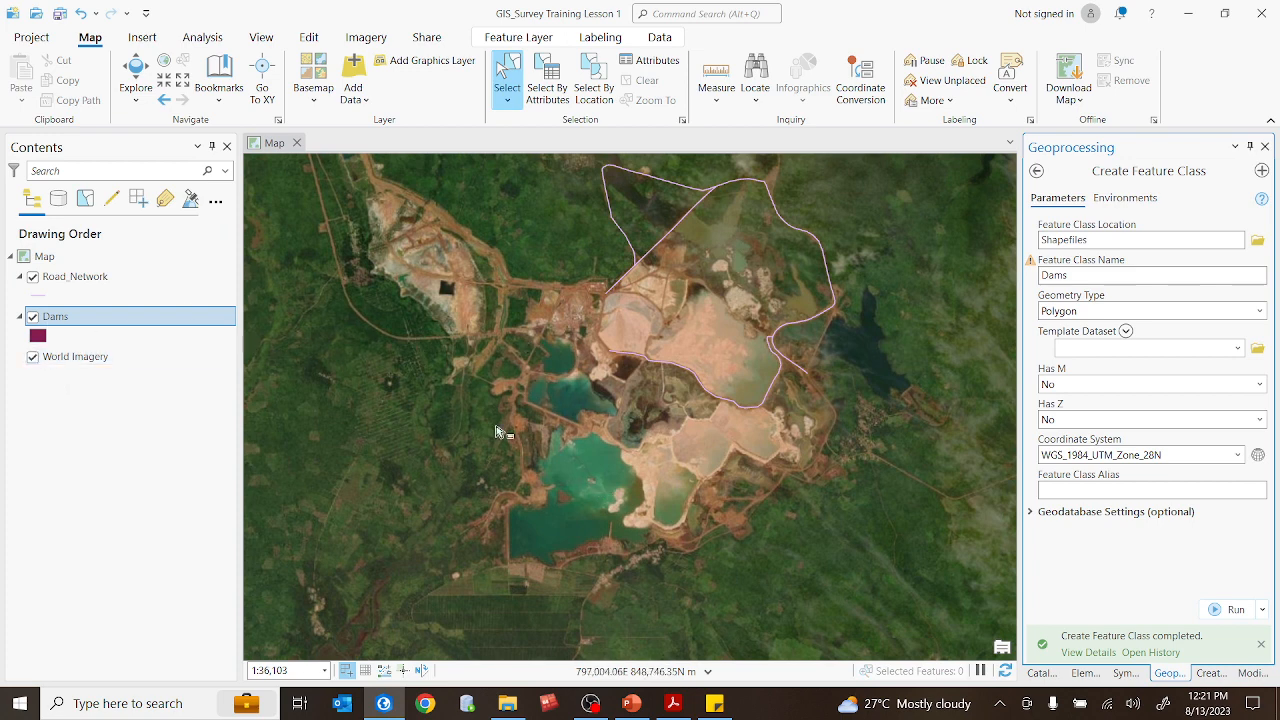
Examine the northernmost turquoise dam and its surroundings up close in the imagery
scroll(540, 352, "up", 4)
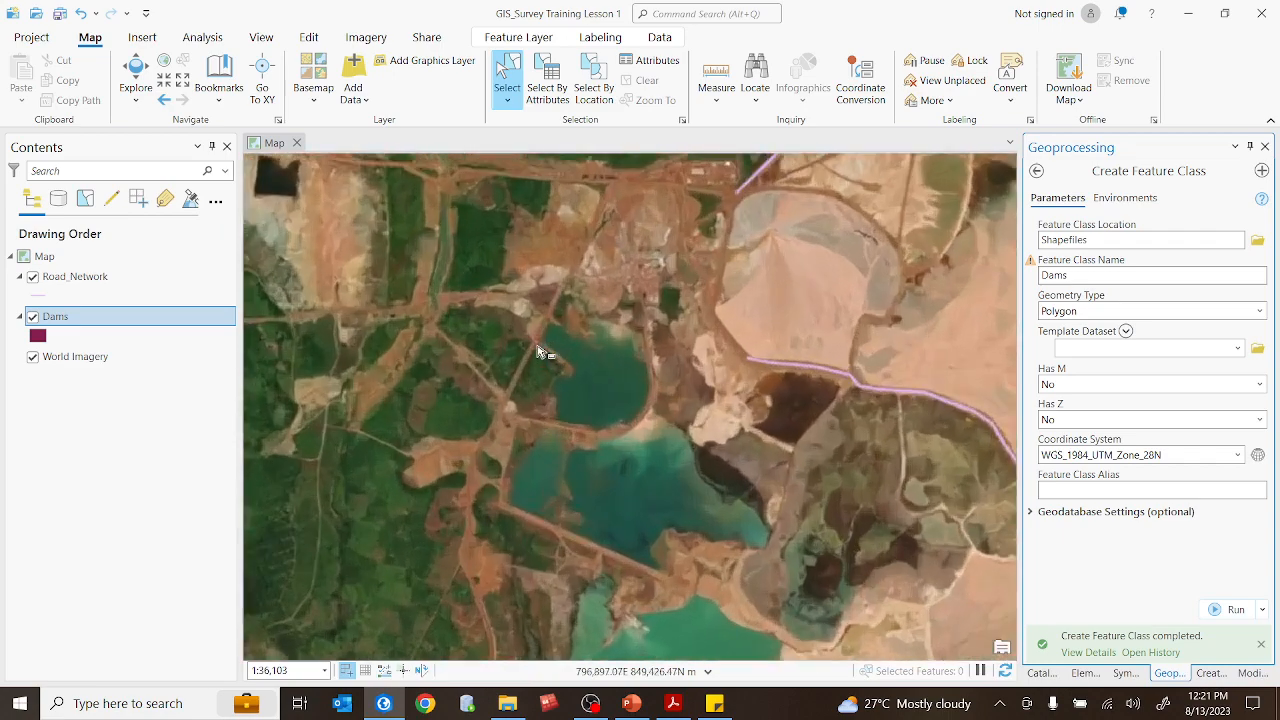
scroll(600, 350, "down", 3)
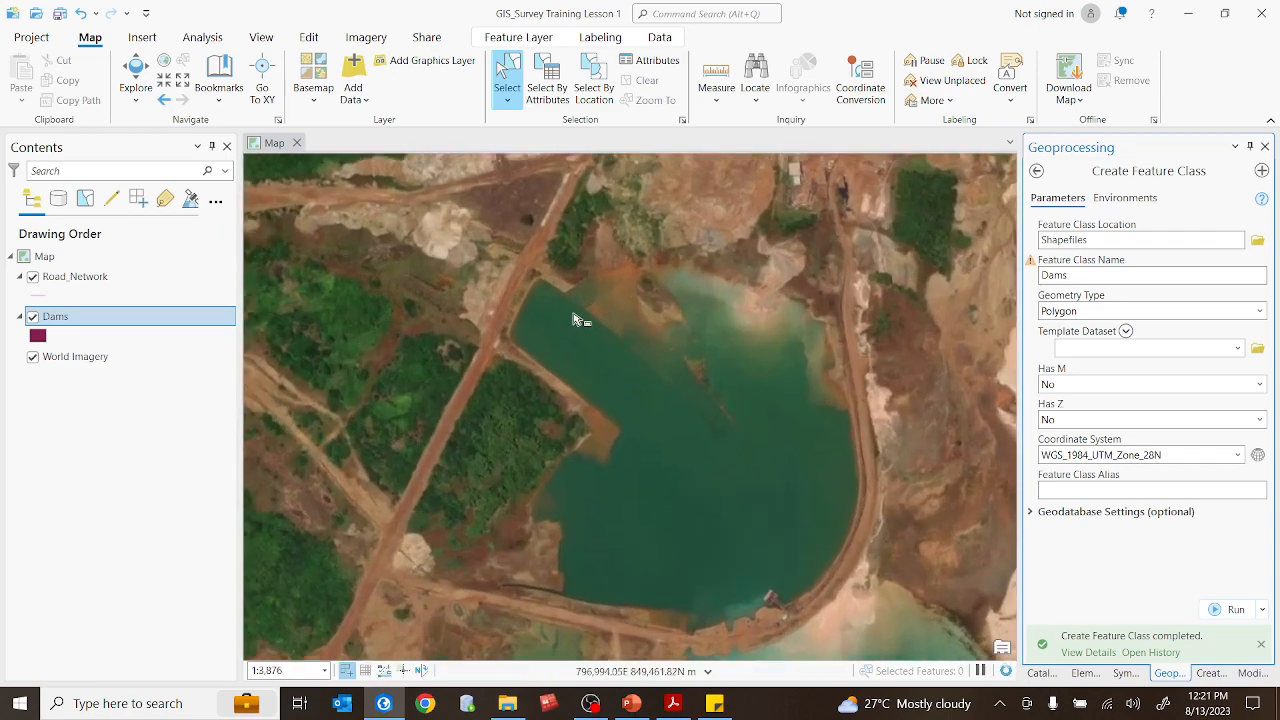
scroll(584, 292, "up", 2)
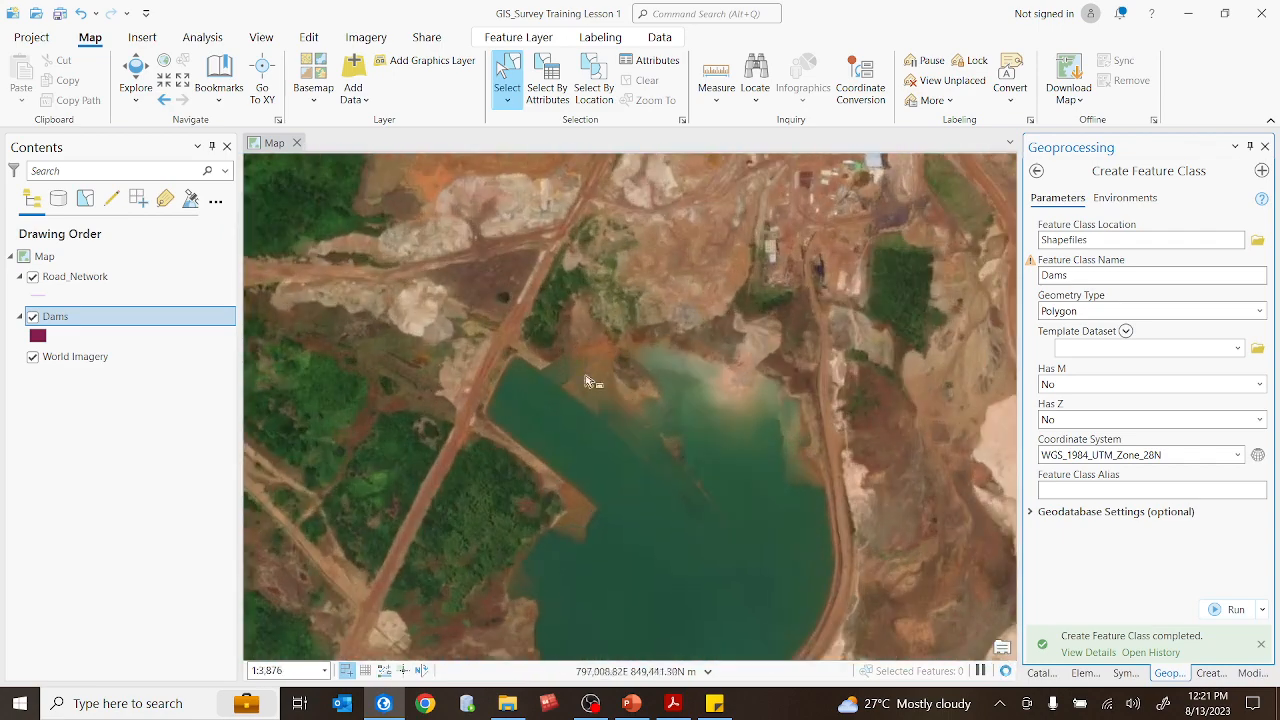
scroll(652, 420, "up", 1)
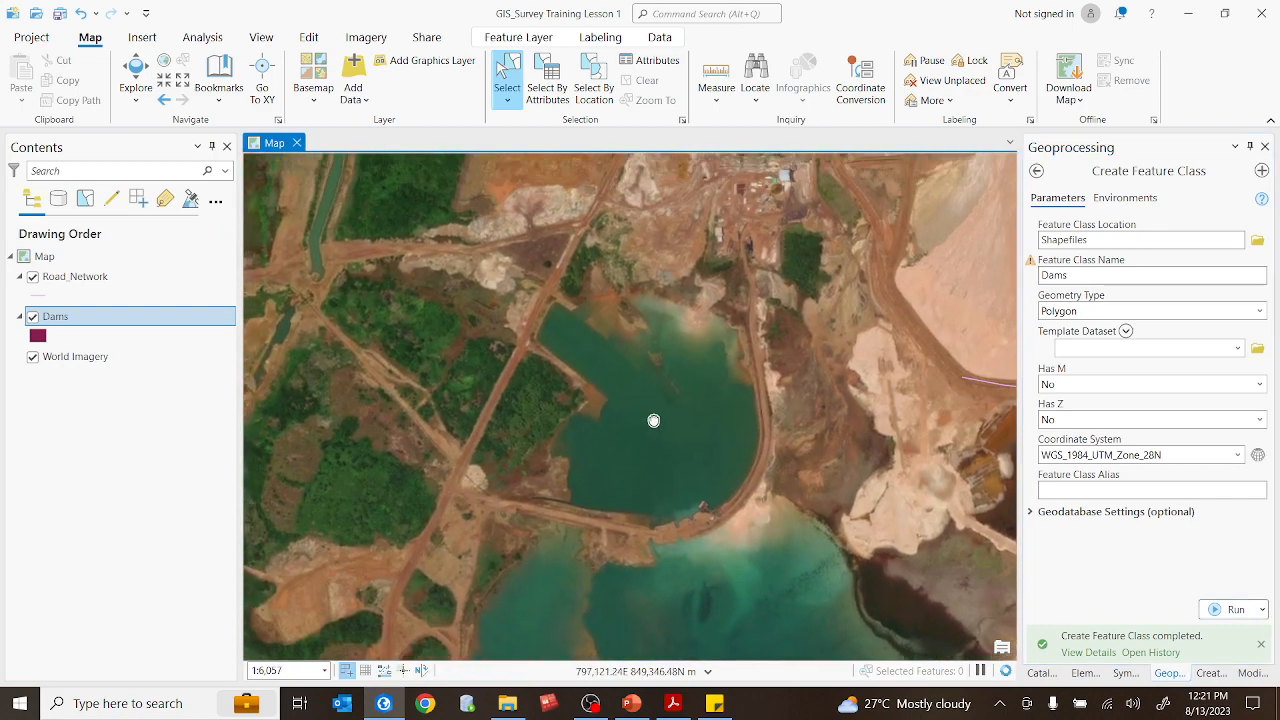
scroll(645, 461, "down", 2)
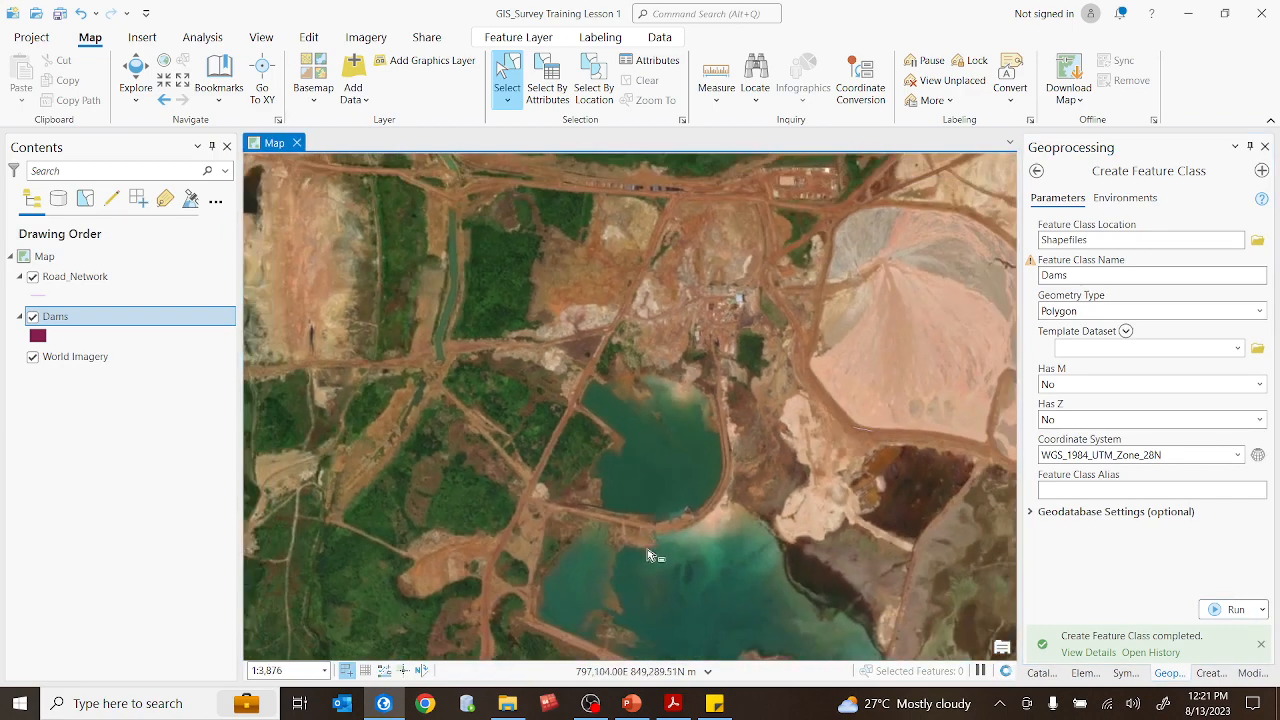
left_click_drag(675, 461, 676, 660)
scroll(610, 404, "up", 2)
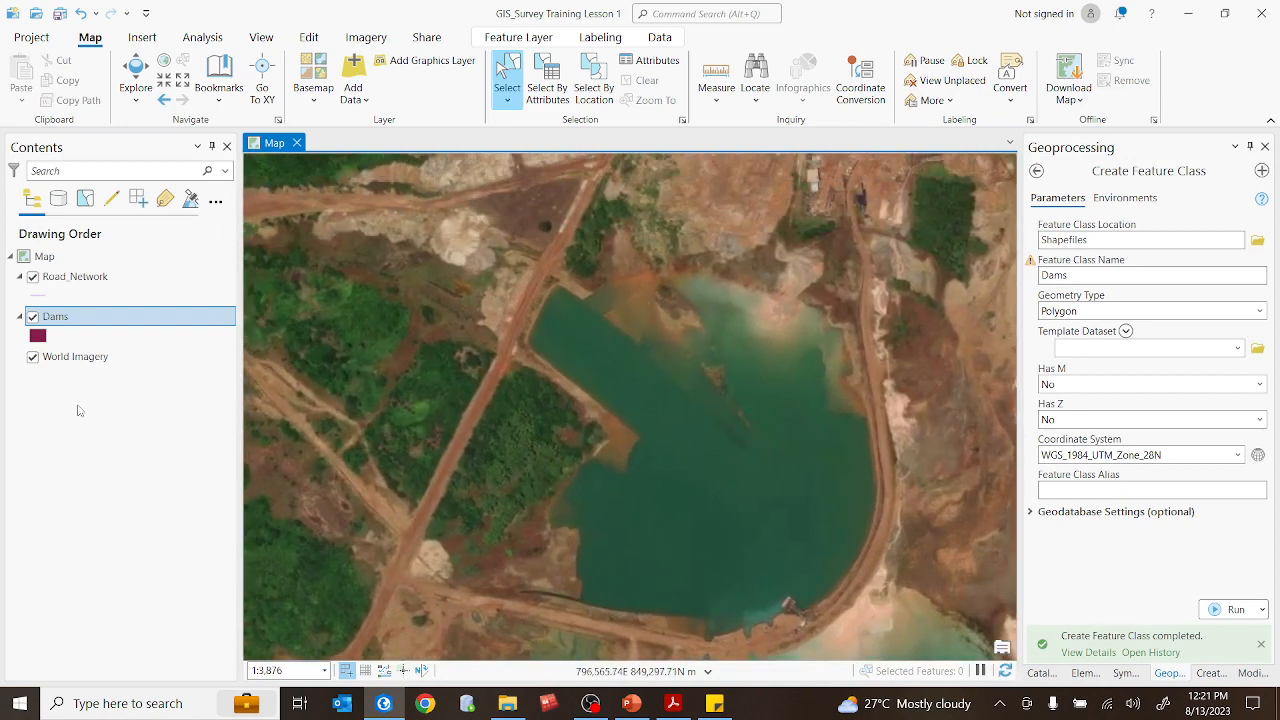
Change the Dams layer's polygon symbol to Black Outline (1pt)
mouse_move(66, 357)
left_mouse_down()
mouse_move(64, 329)
mouse_move(65, 362)
left_mouse_up()
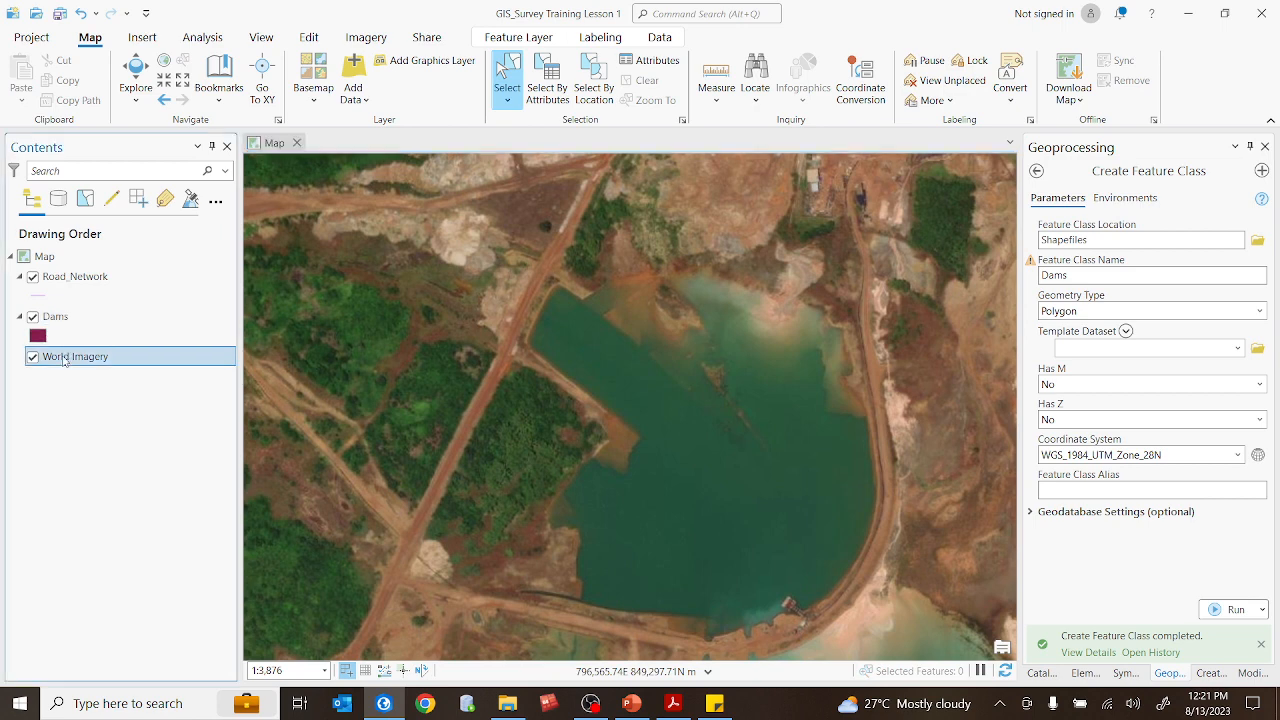
left_click(58, 318)
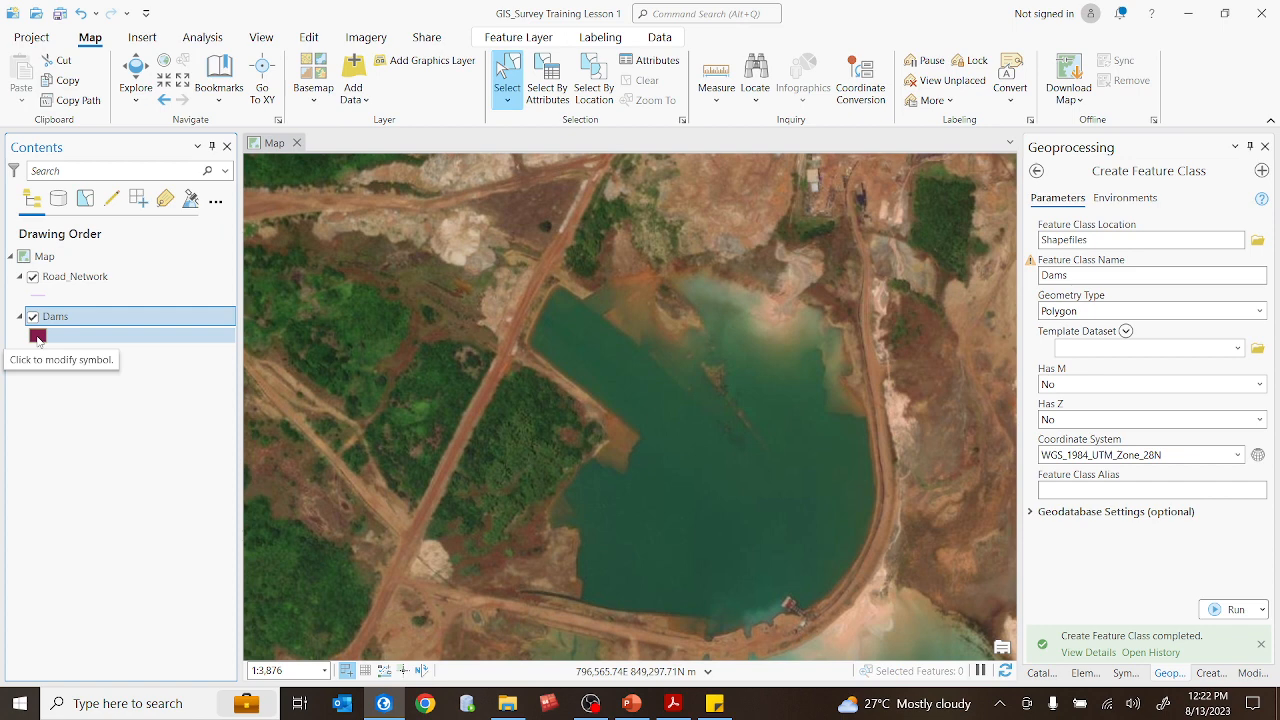
left_click(38, 337)
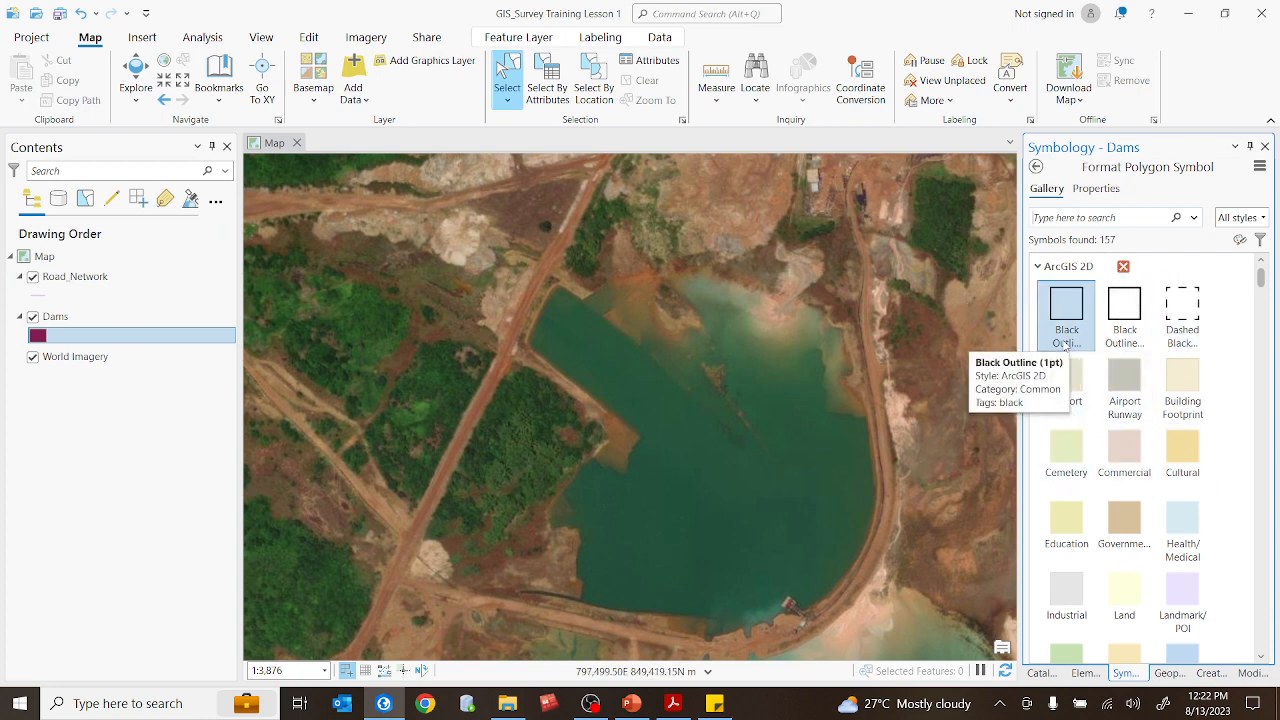
left_click(1065, 311)
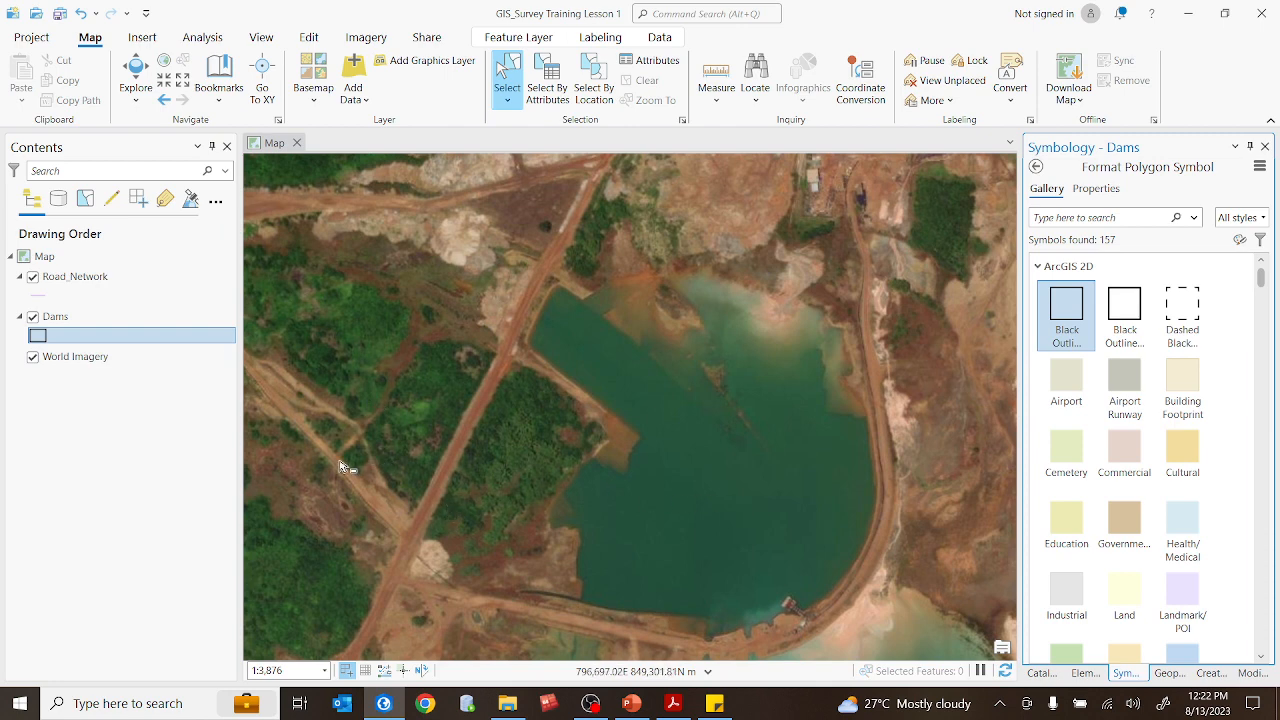
Start a polygon in the Dams layer and trace the northern dam's northwest corner and the straight bank running southeast from it
left_click(76, 318)
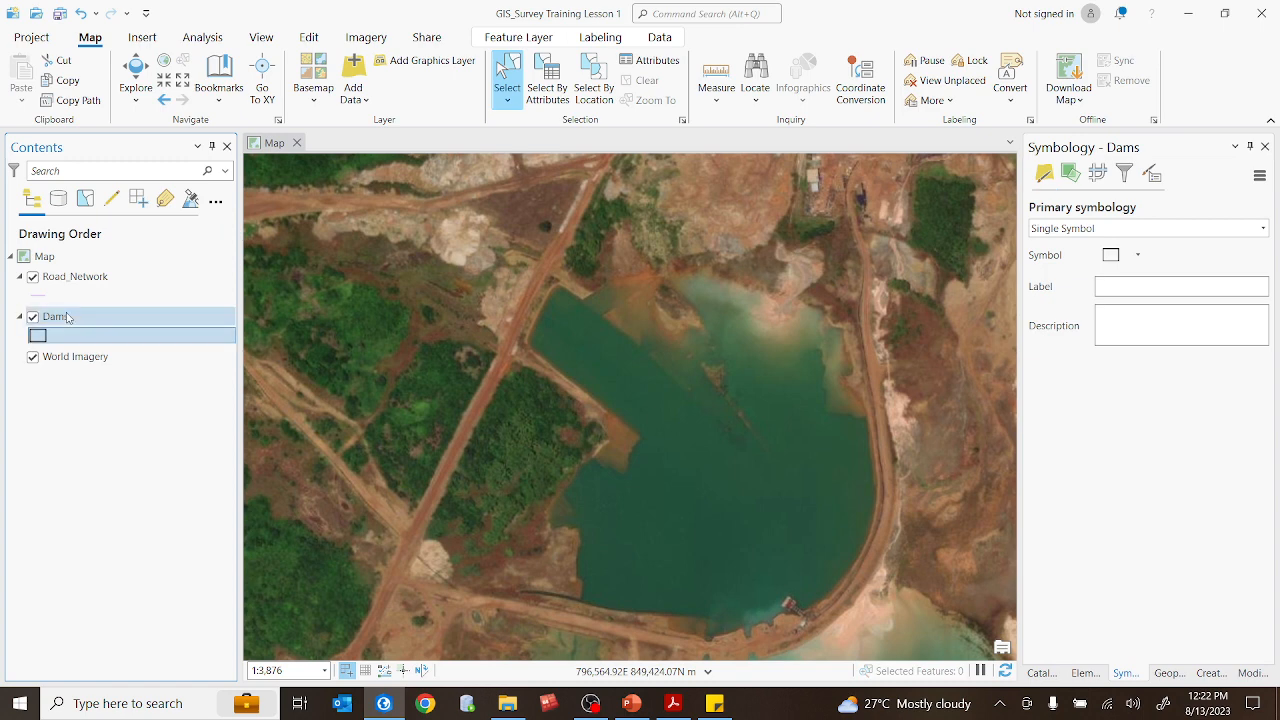
left_click(67, 320)
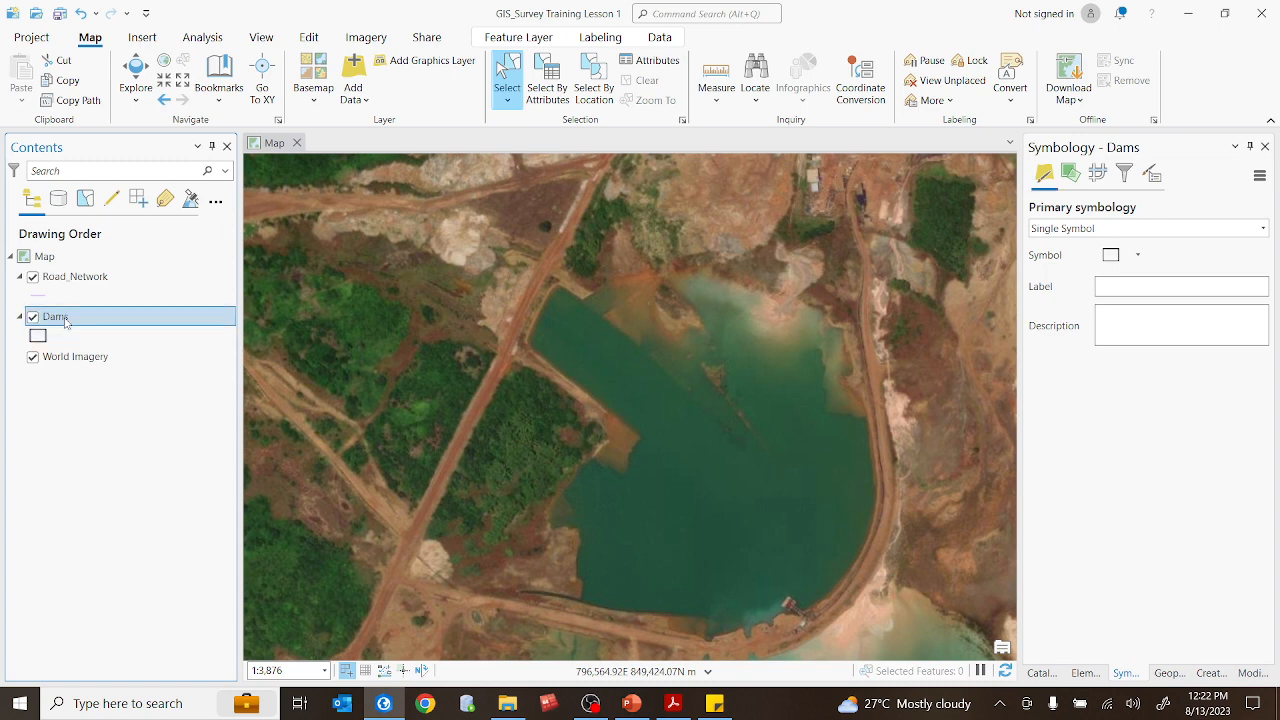
left_click(312, 38)
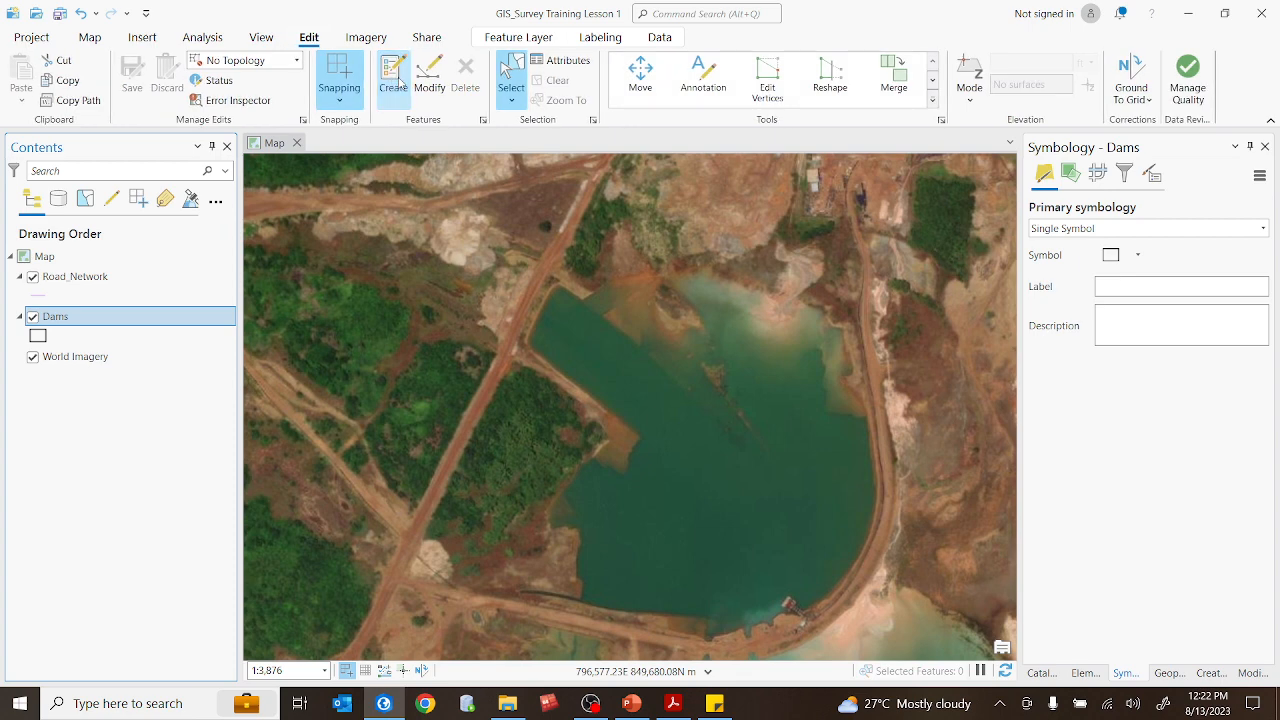
left_click(397, 78)
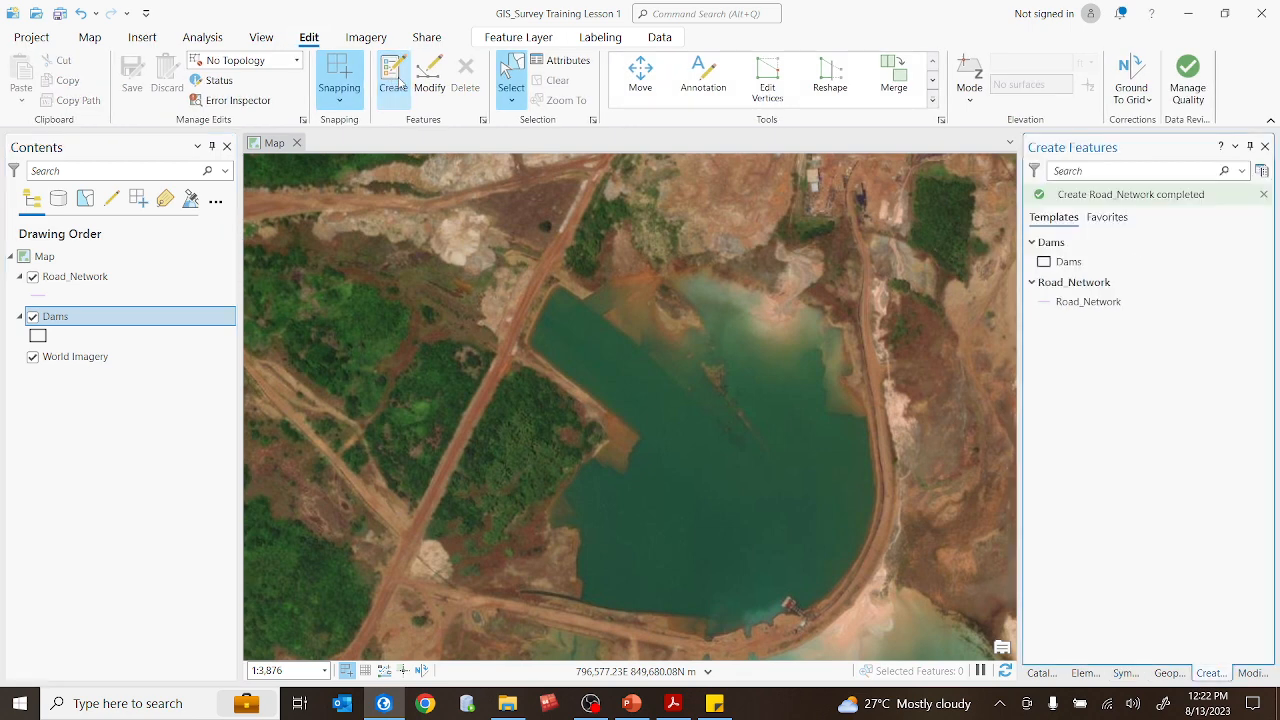
left_click(1074, 264)
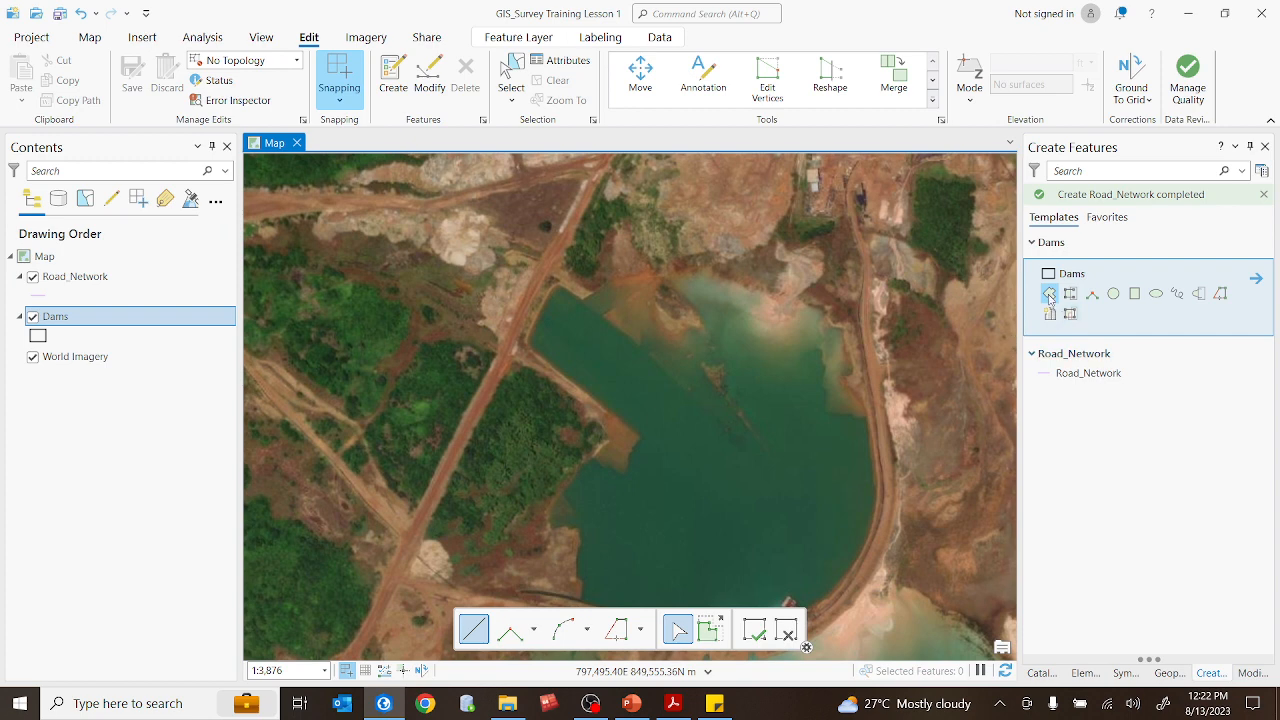
left_click(1049, 294)
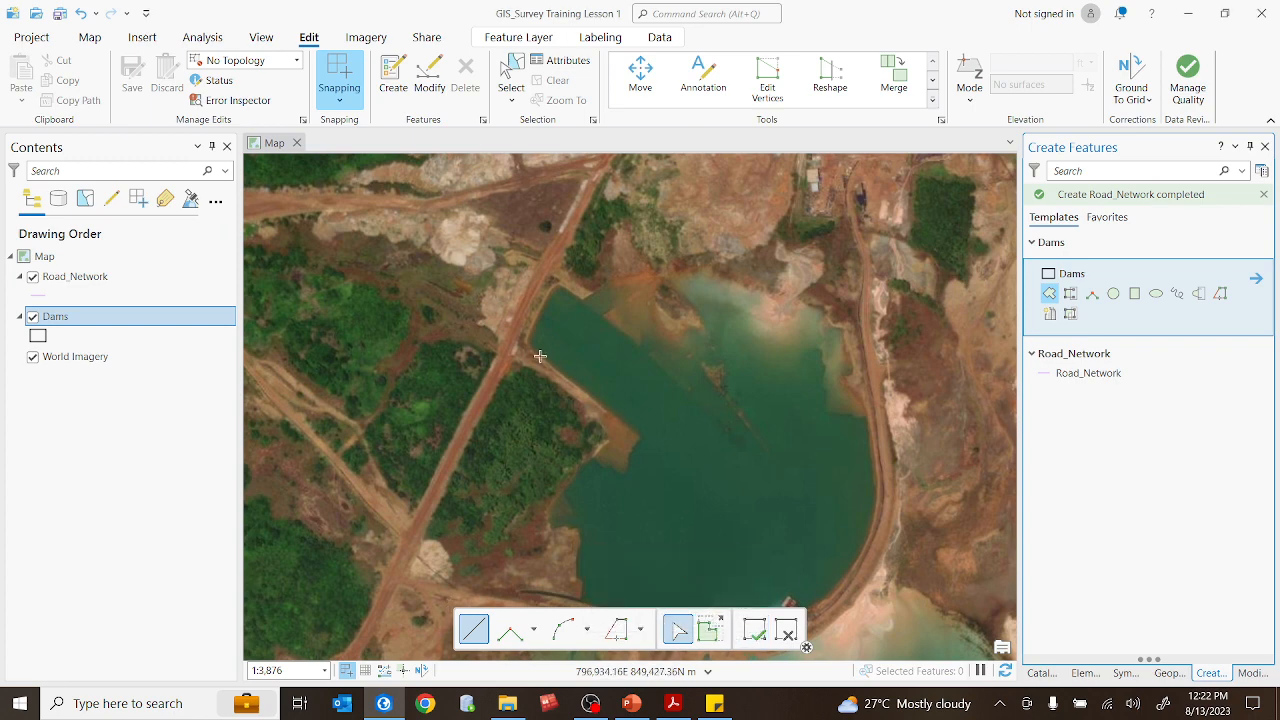
scroll(539, 356, "up", 3)
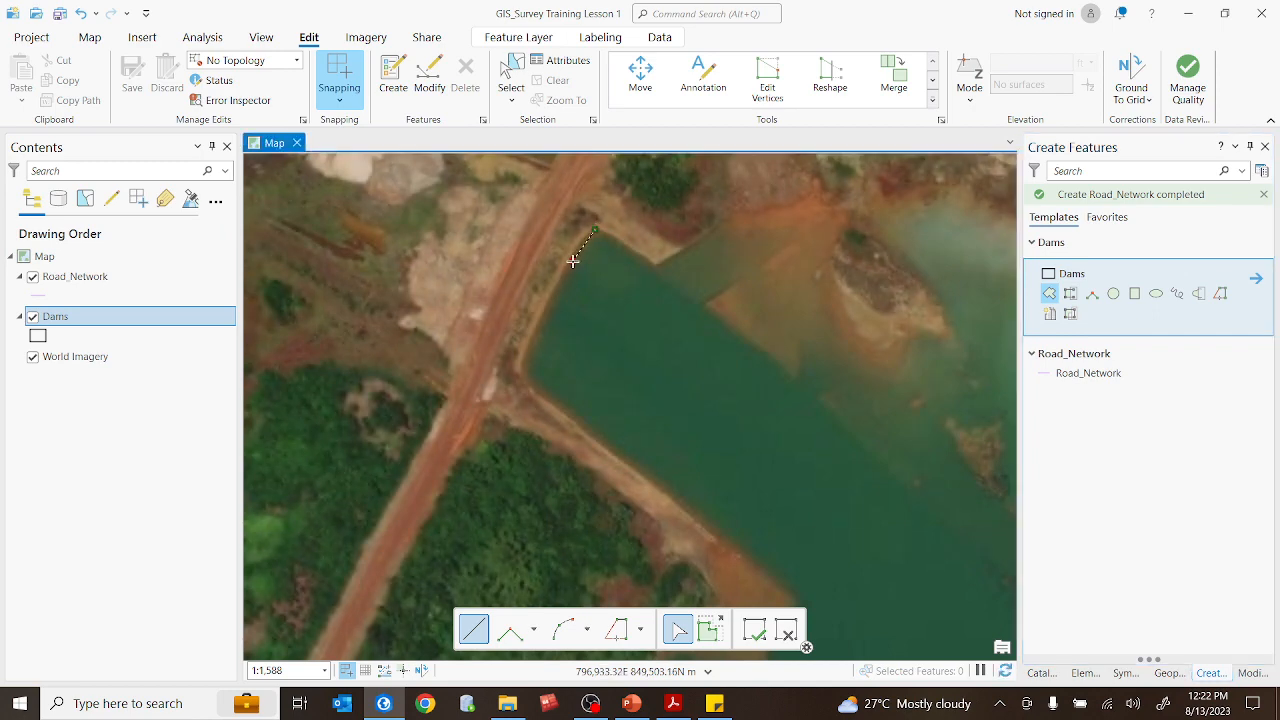
left_click(522, 370)
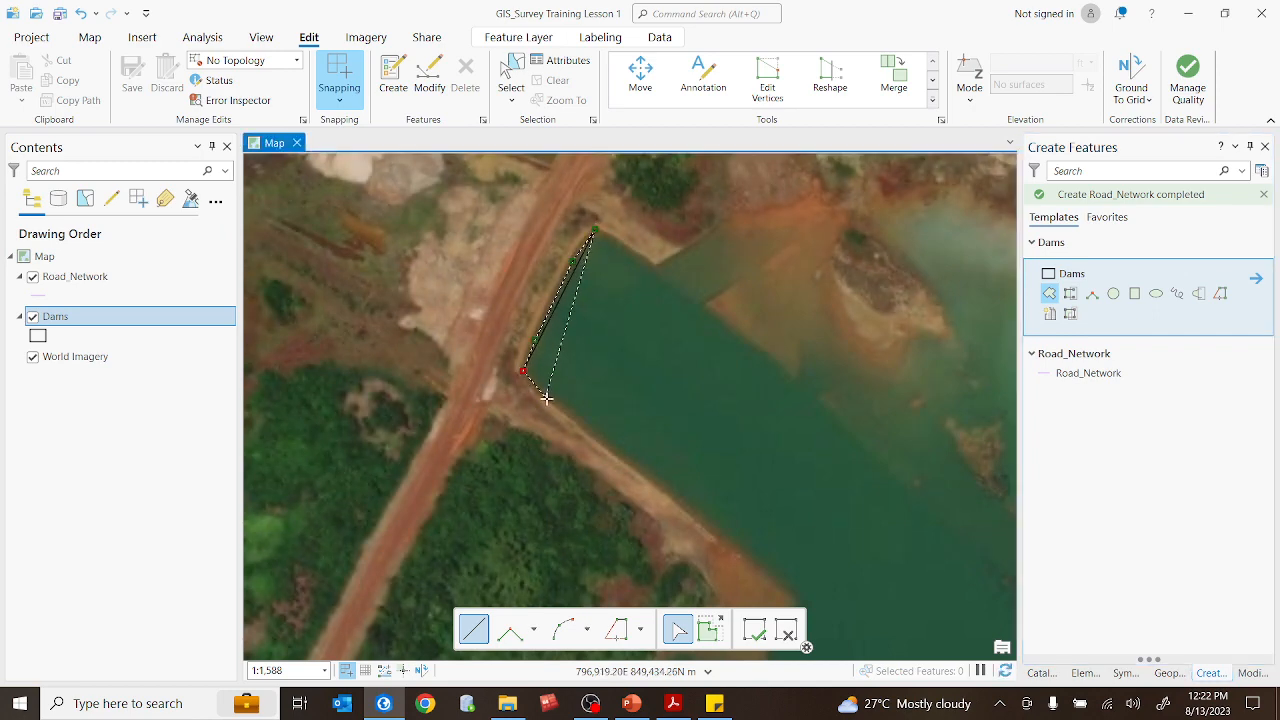
left_click(548, 399)
left_click(632, 466)
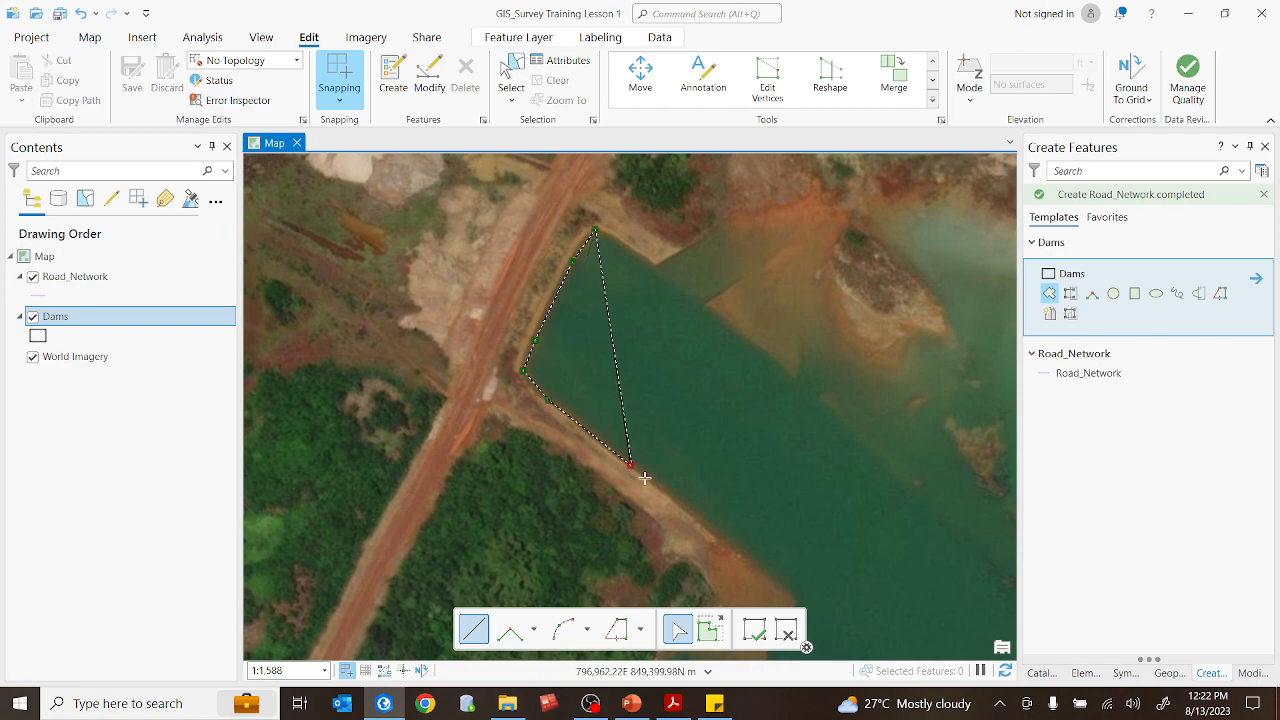
left_click(722, 539)
scroll(775, 450, "down", 2)
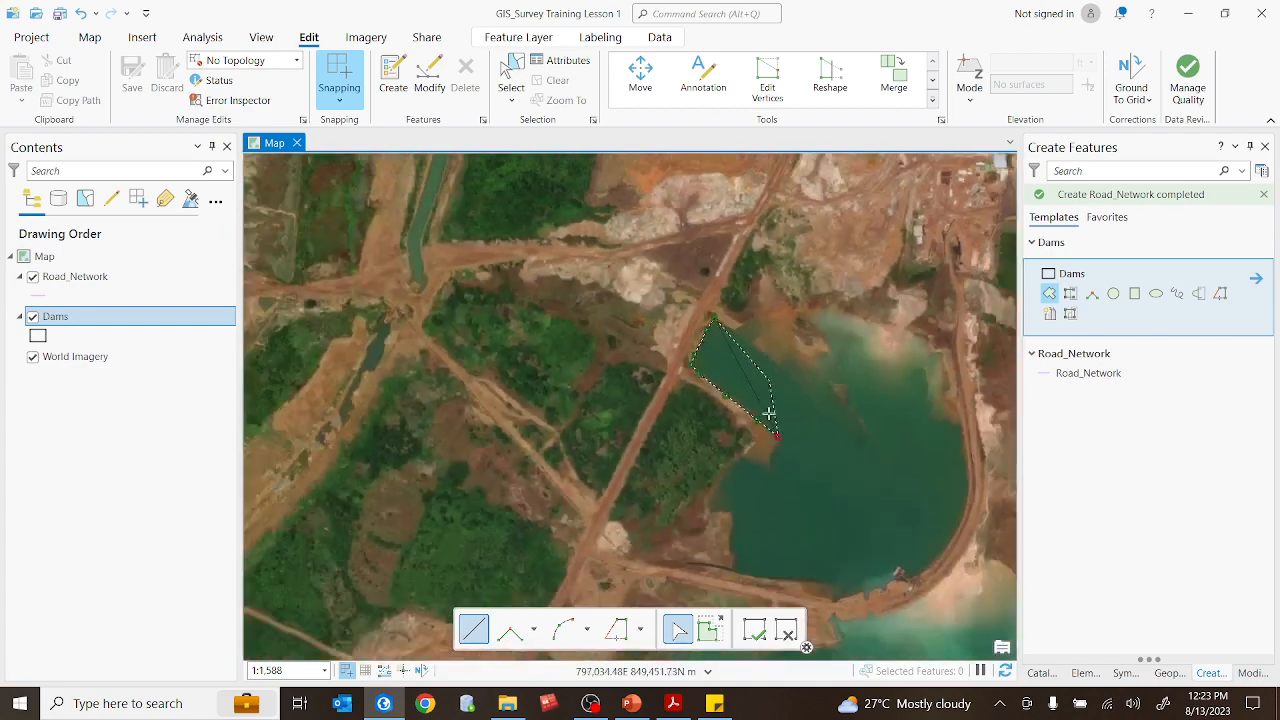
Continue the dam outline around the brown spit and along the tree-lined west bank into the small cove
scroll(765, 445, "up", 2)
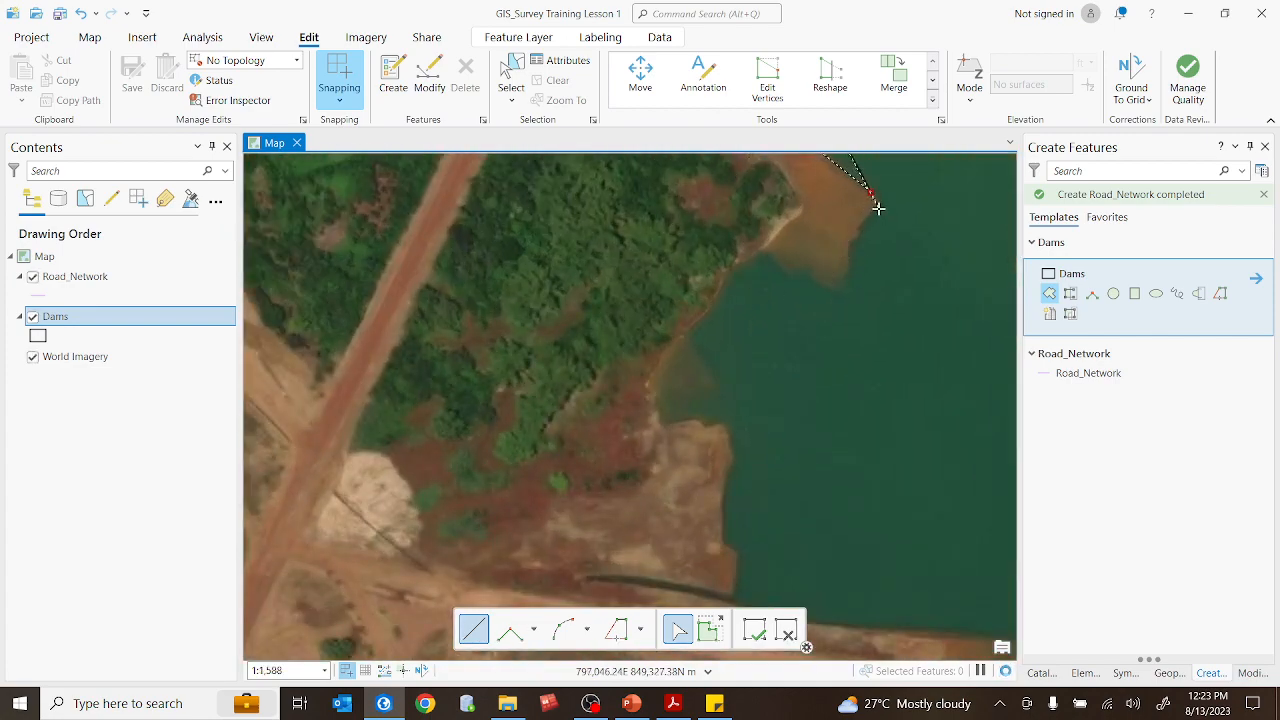
left_click(855, 238)
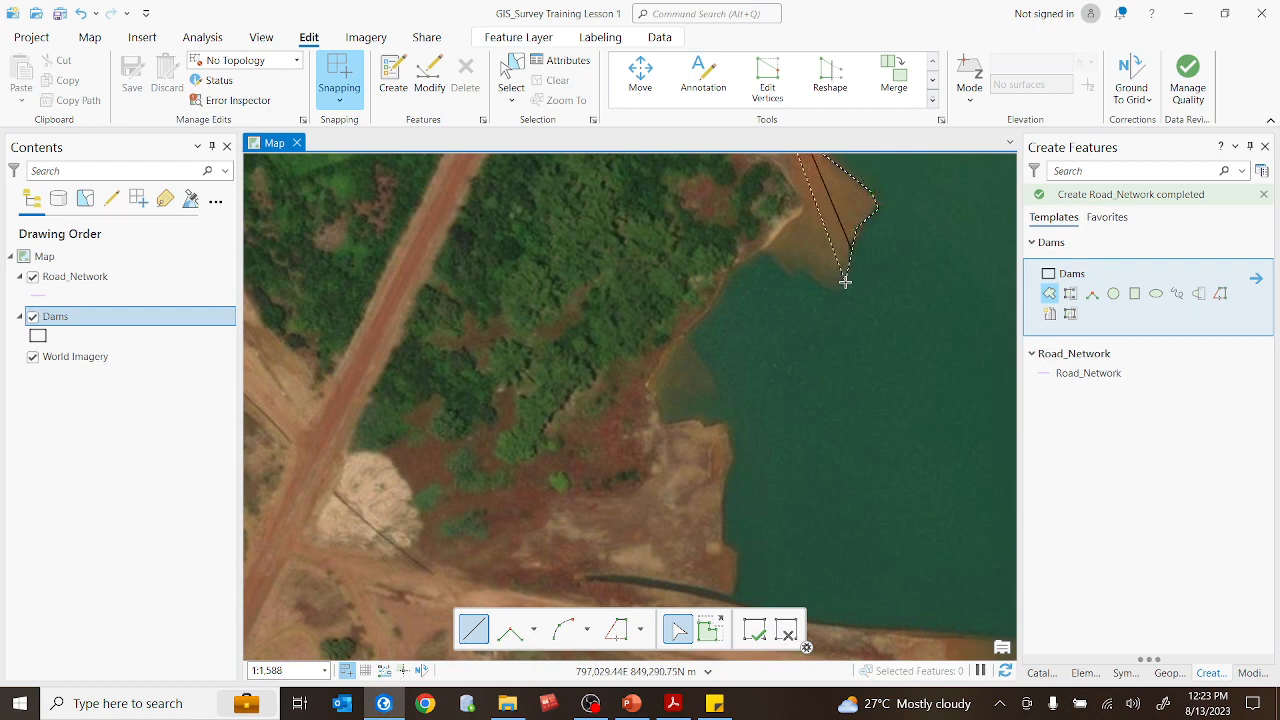
left_click(845, 283)
left_click(810, 272)
left_click(790, 268)
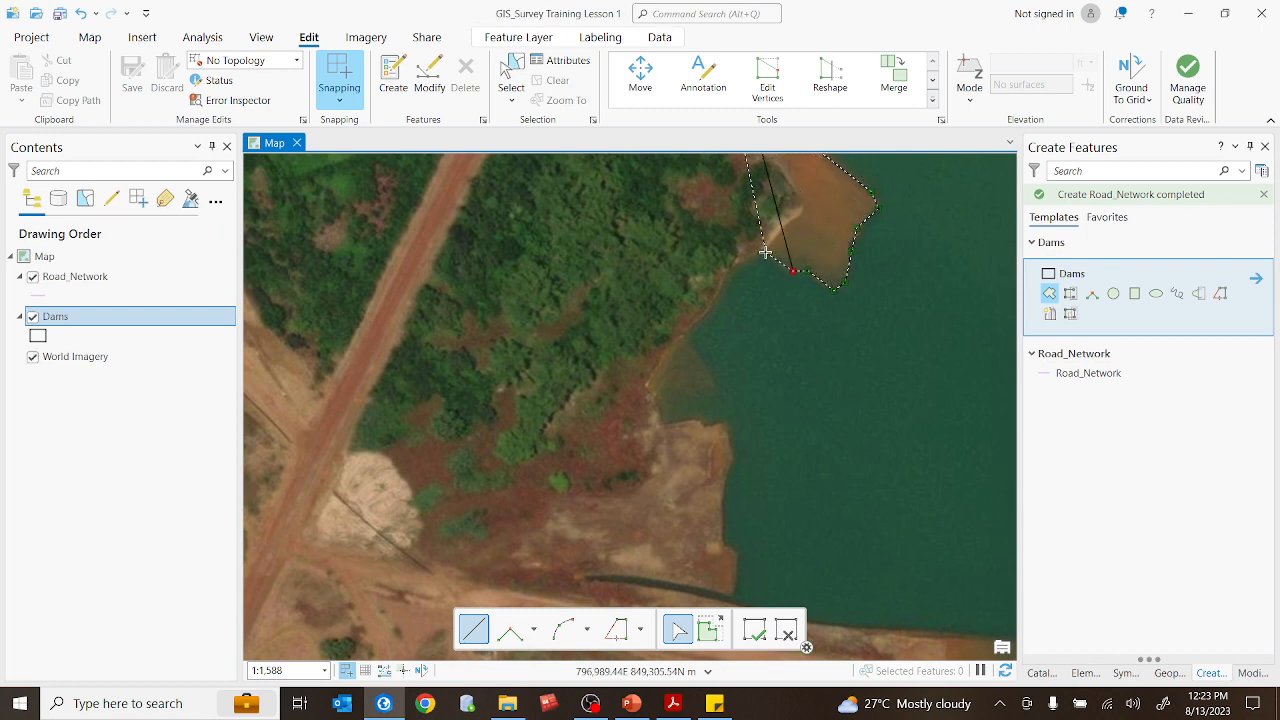
left_click(762, 252)
left_click(732, 271)
left_click(684, 340)
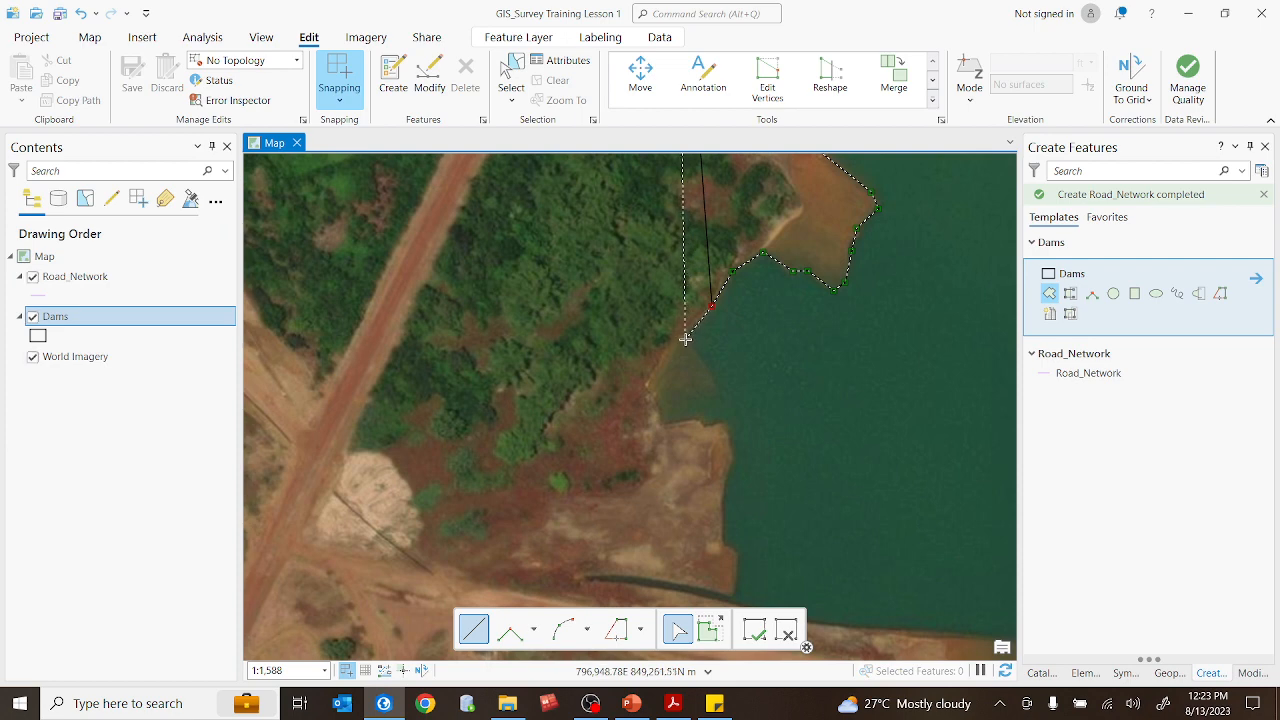
left_click(657, 396)
left_click(662, 427)
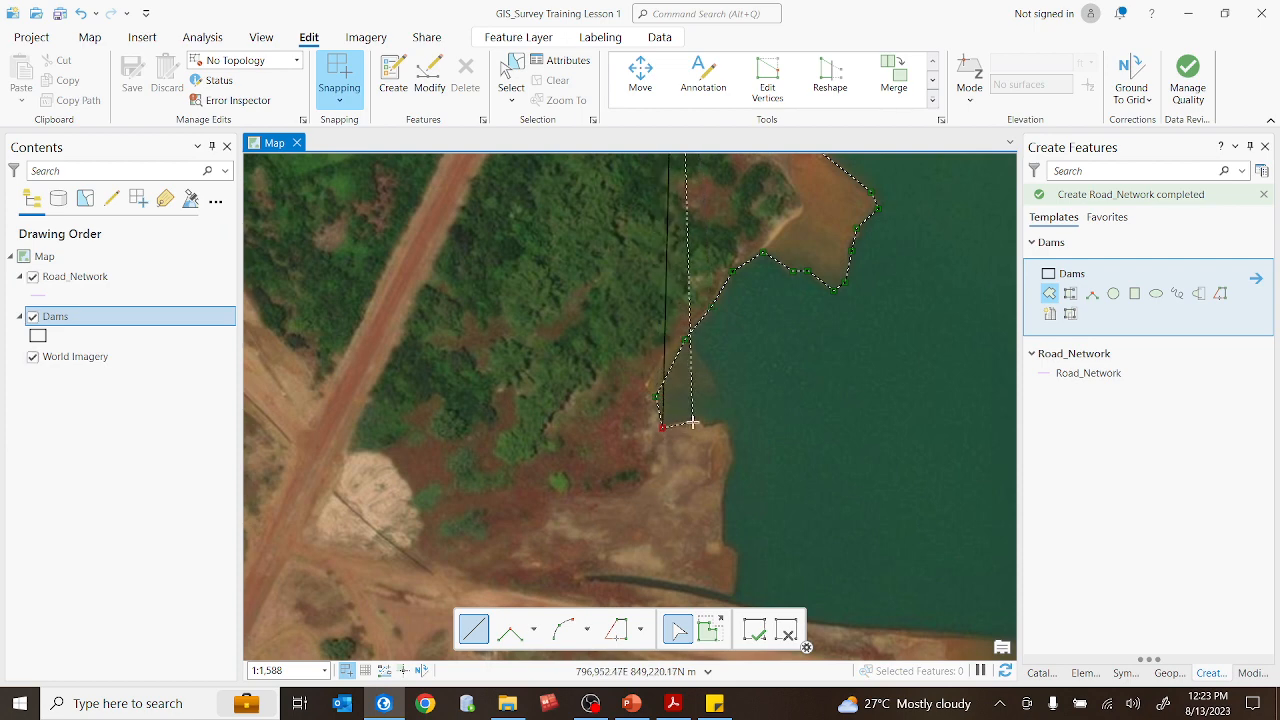
Trace the dam outline from the cove around the bare ground and south along the west shore
left_click(692, 422)
left_click(701, 427)
left_click(721, 427)
left_click(729, 451)
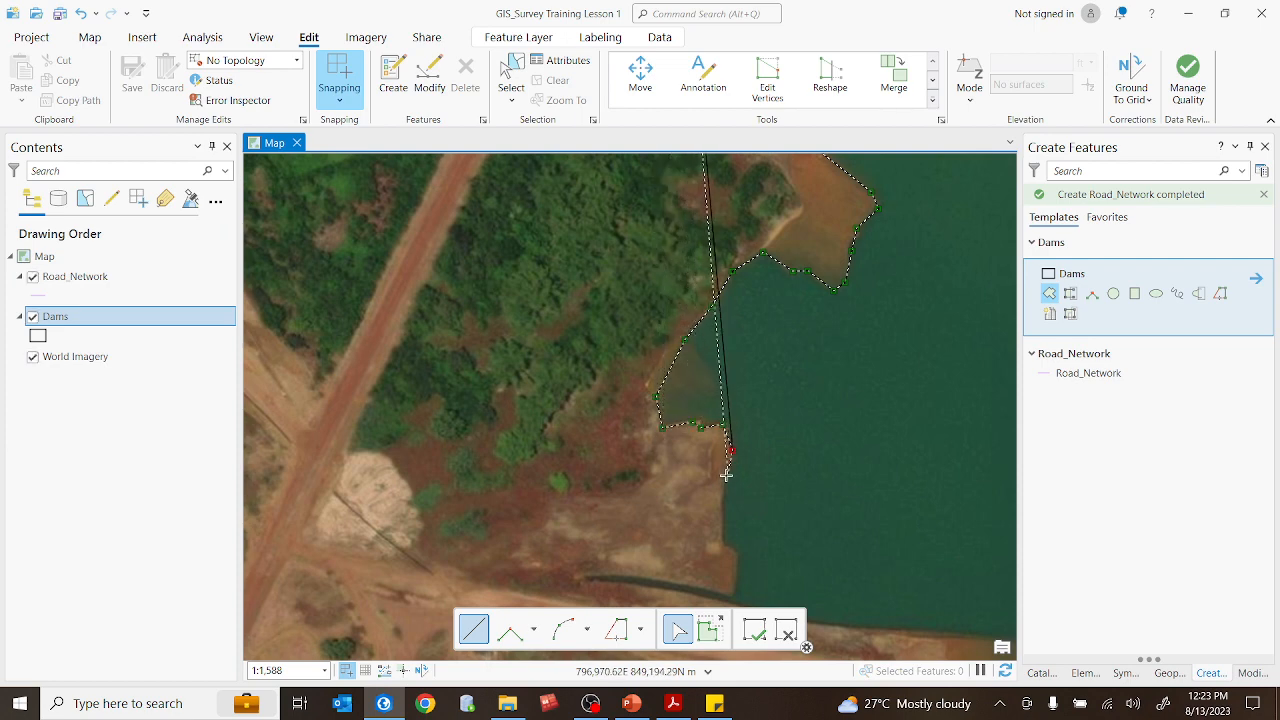
left_click(720, 479)
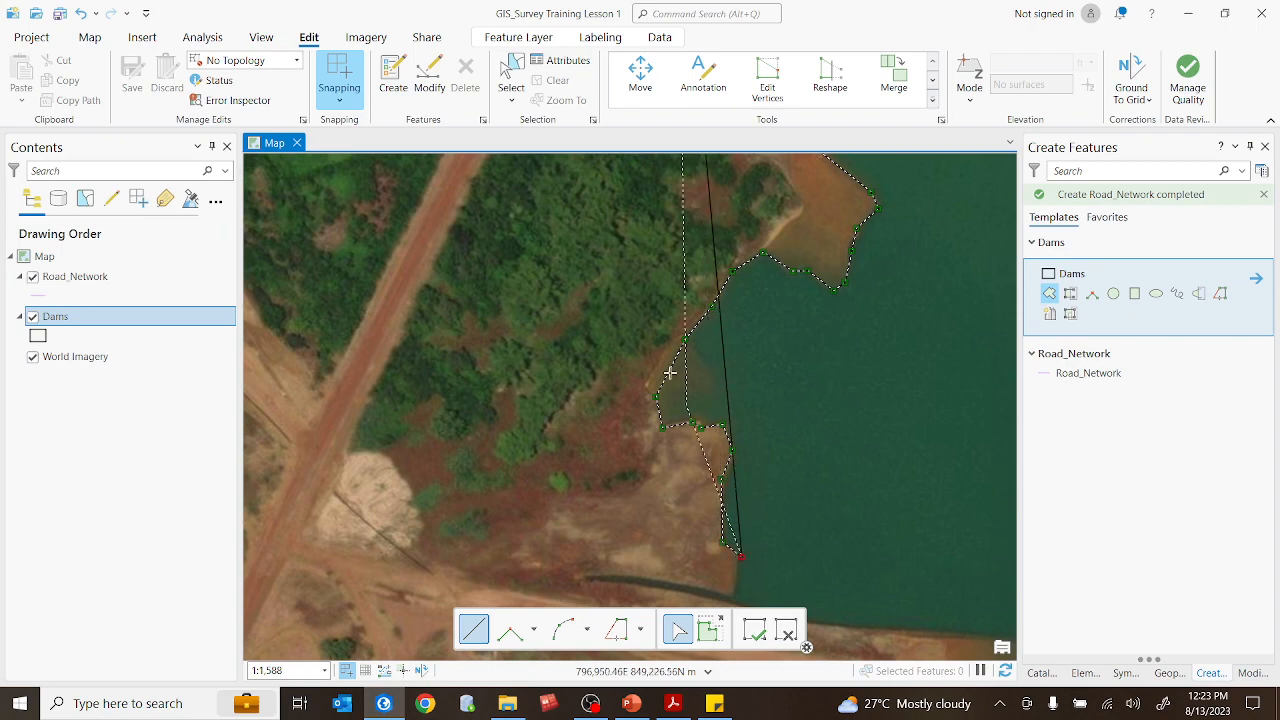
scroll(669, 375, "down", 3)
scroll(670, 466, "up", 3)
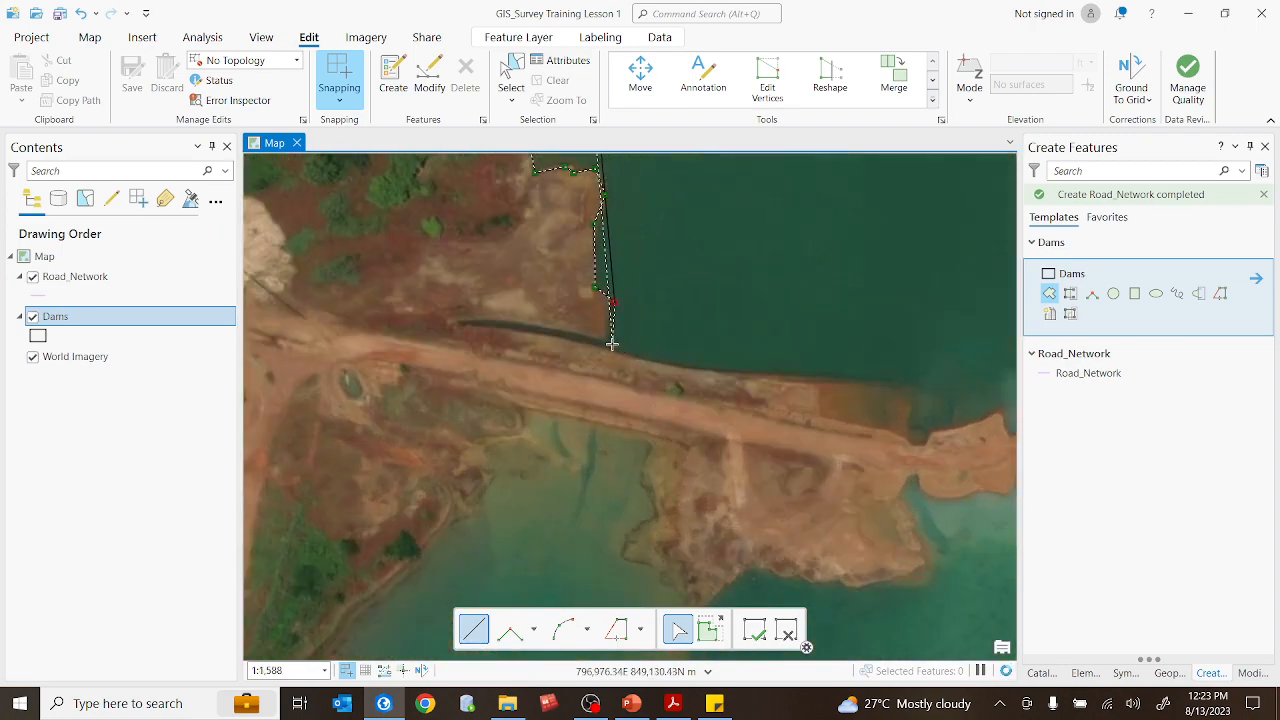
Trace the dam's southern shore beside the dirt road, eastward around the first narrow inlet
left_click(609, 342)
left_click(673, 364)
left_click(740, 370)
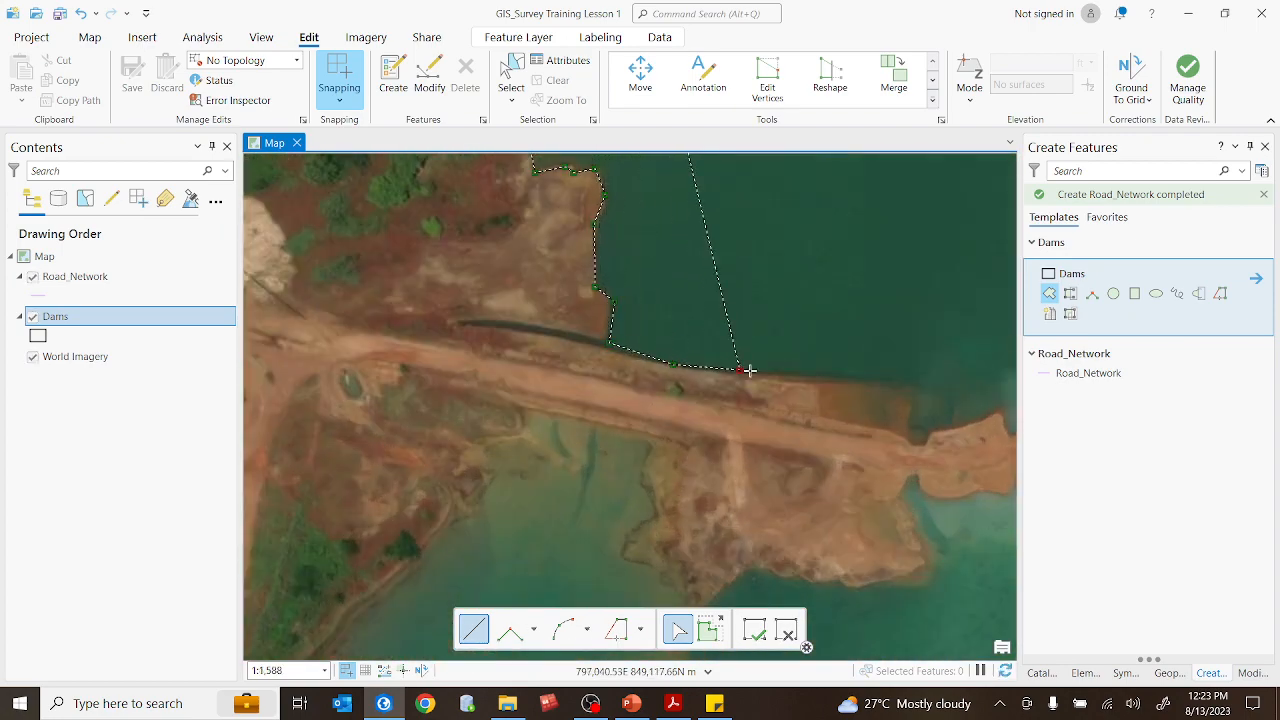
left_click(835, 376)
left_click(907, 402)
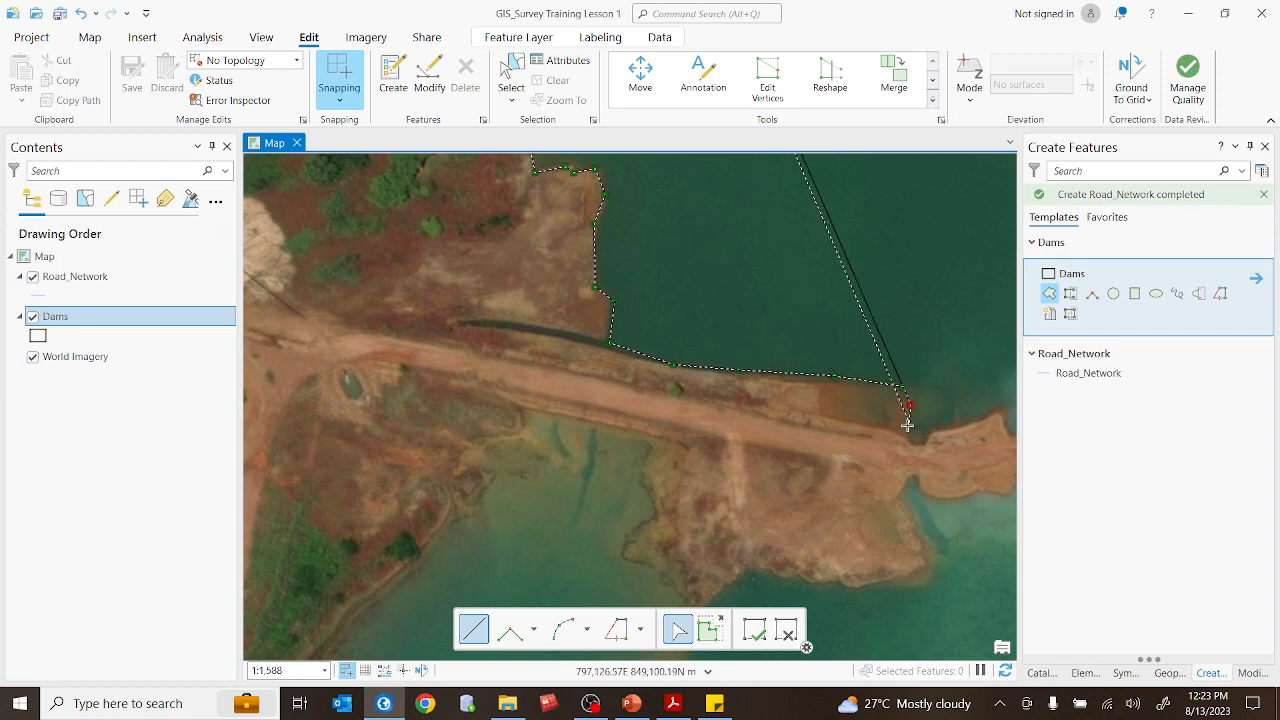
left_click(904, 433)
left_click(916, 447)
left_click(932, 430)
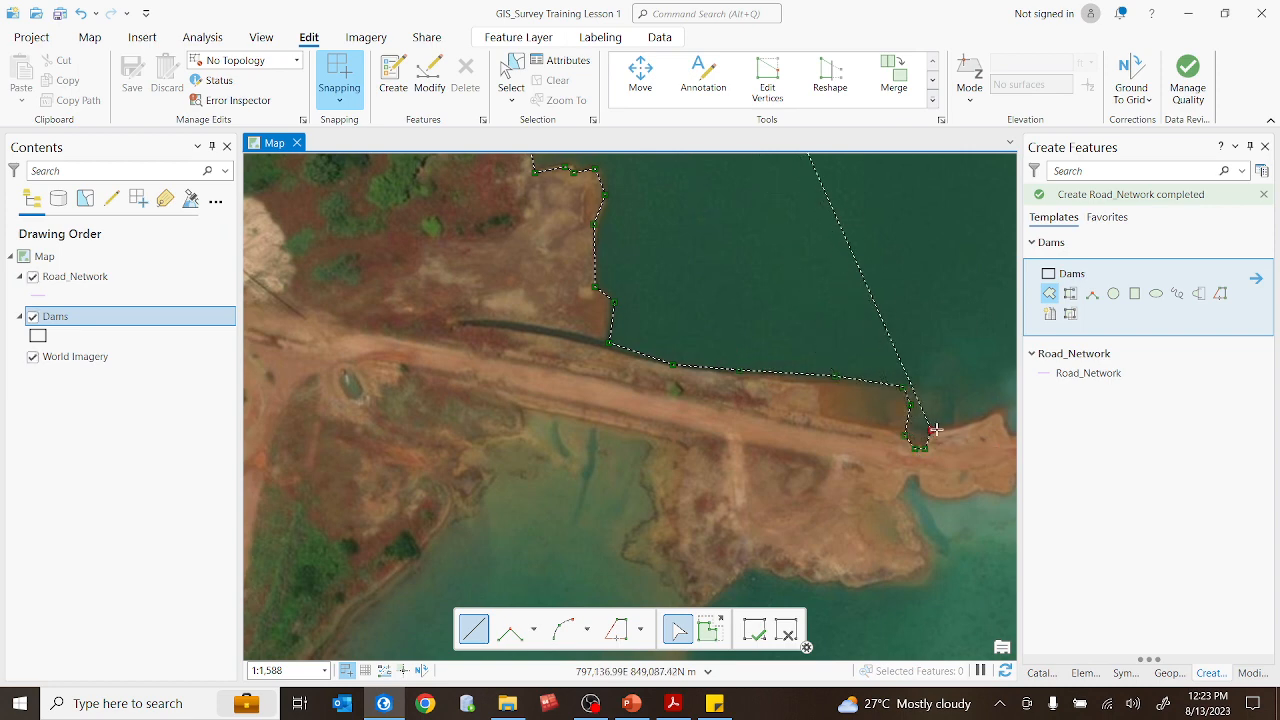
left_click(955, 428)
scroll(894, 400, "down", 3)
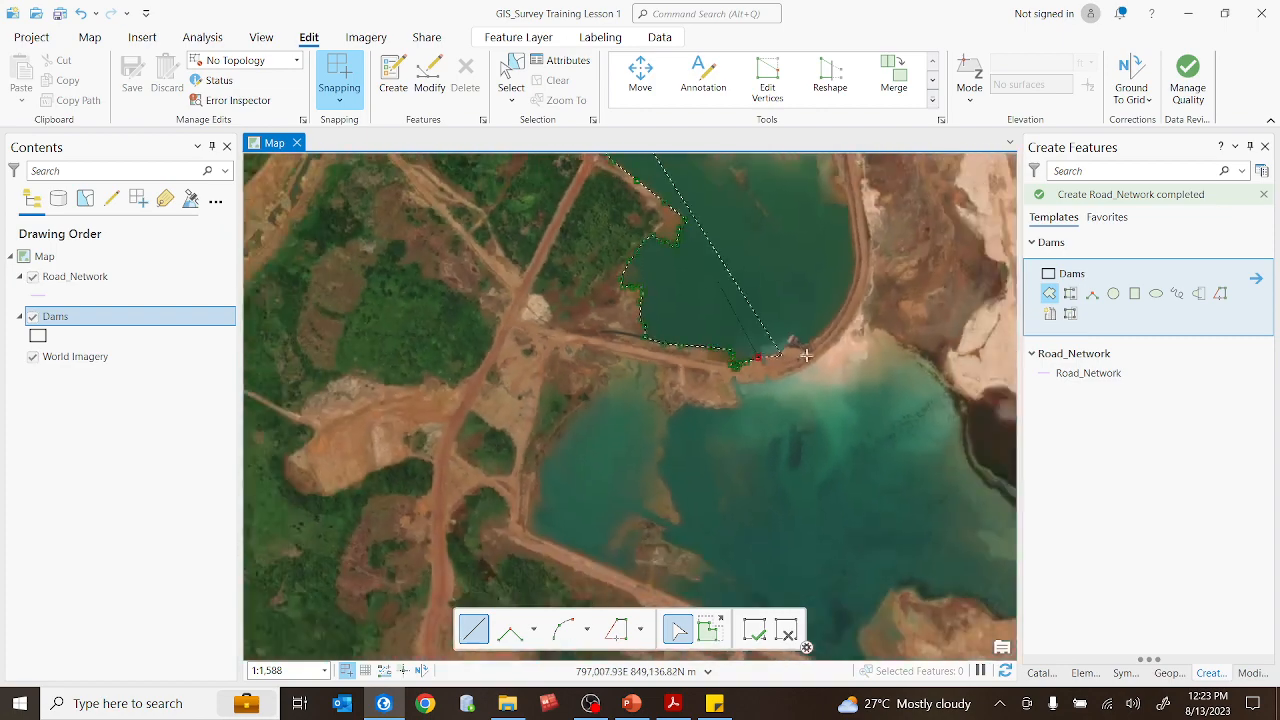
Trace the notched southeast shore past the floating structure and up the start of the curved east bank
scroll(657, 402, "up", 5)
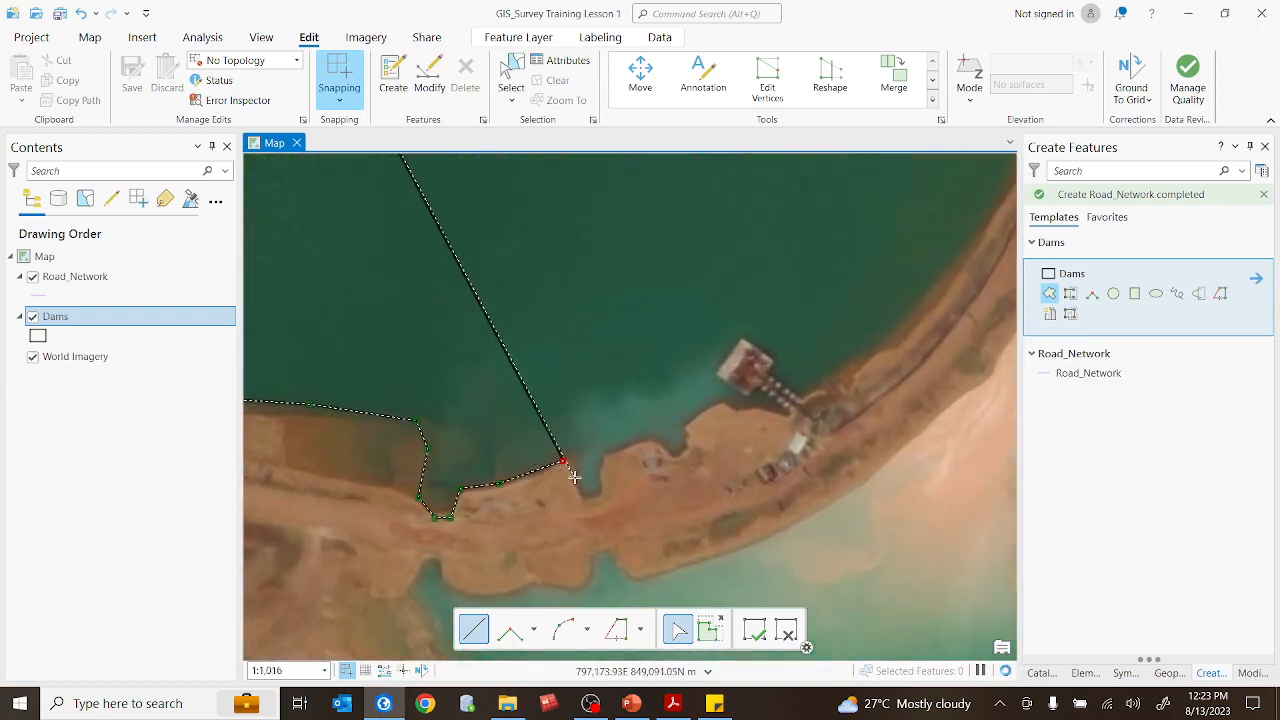
left_click(585, 494)
left_click(600, 494)
left_click(603, 457)
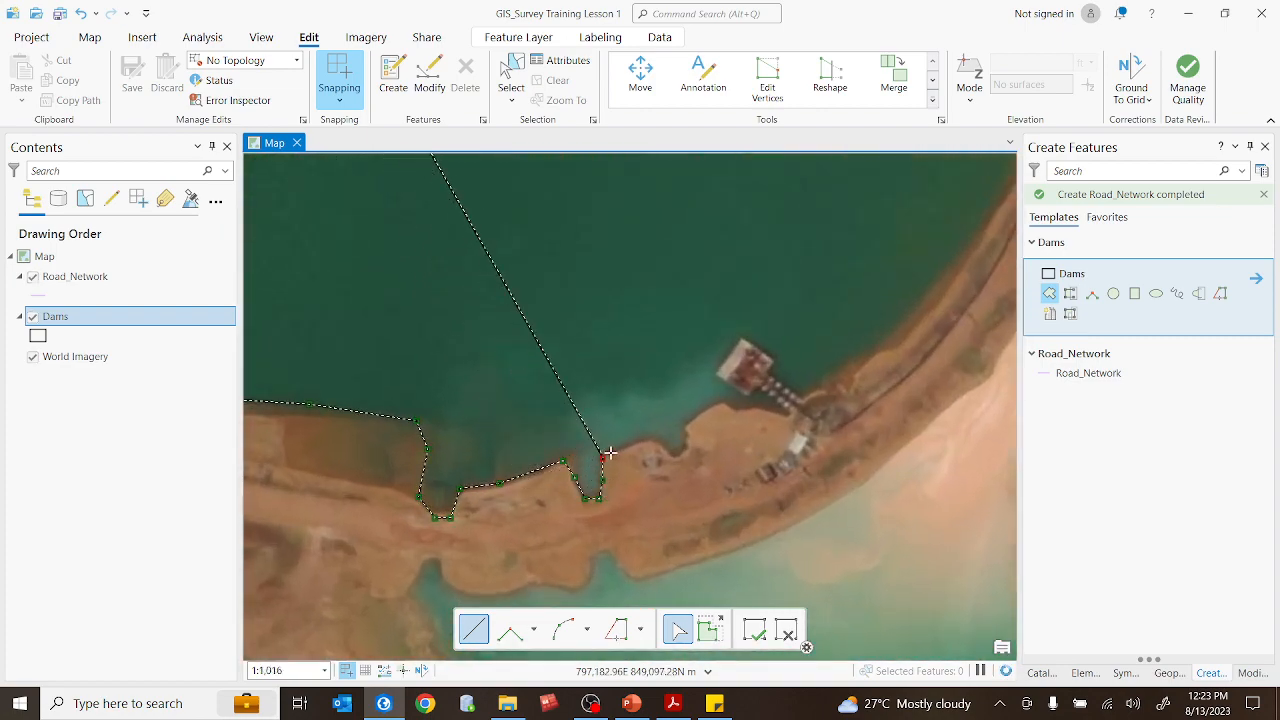
left_click(643, 441)
left_click(665, 449)
left_click(687, 458)
left_click(684, 429)
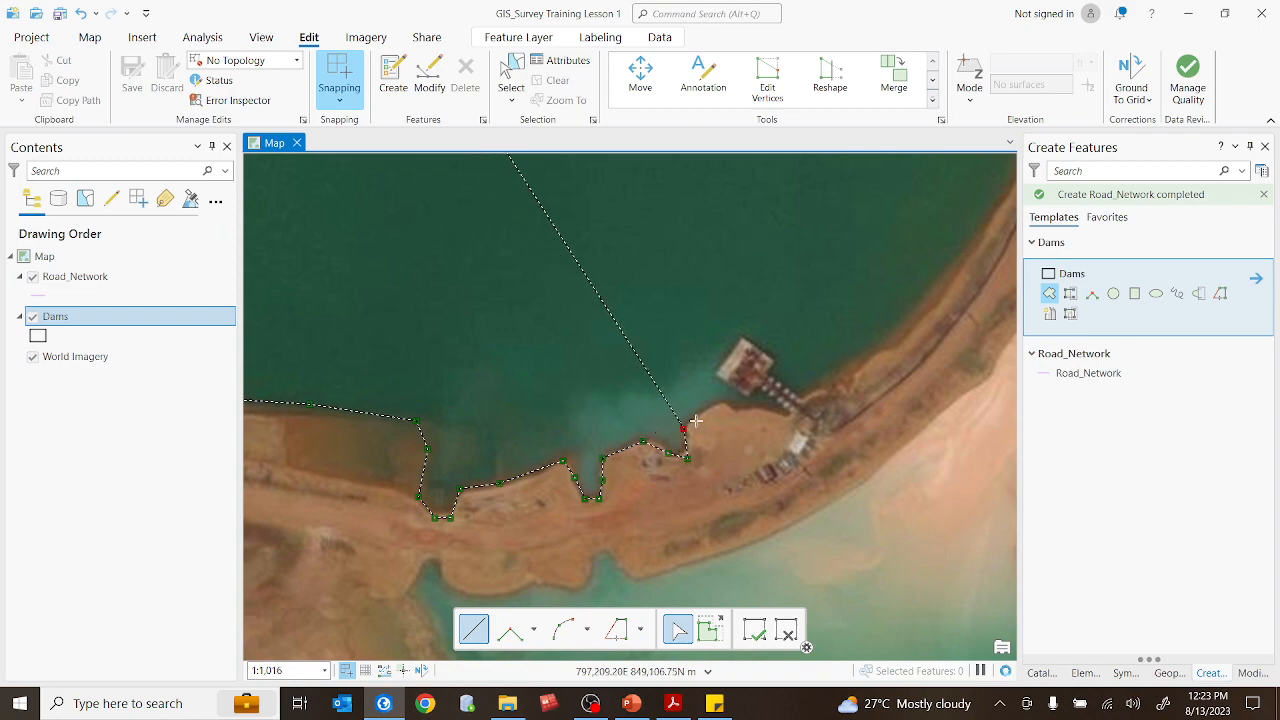
left_click(715, 407)
left_click(764, 412)
left_click(818, 389)
left_click(880, 351)
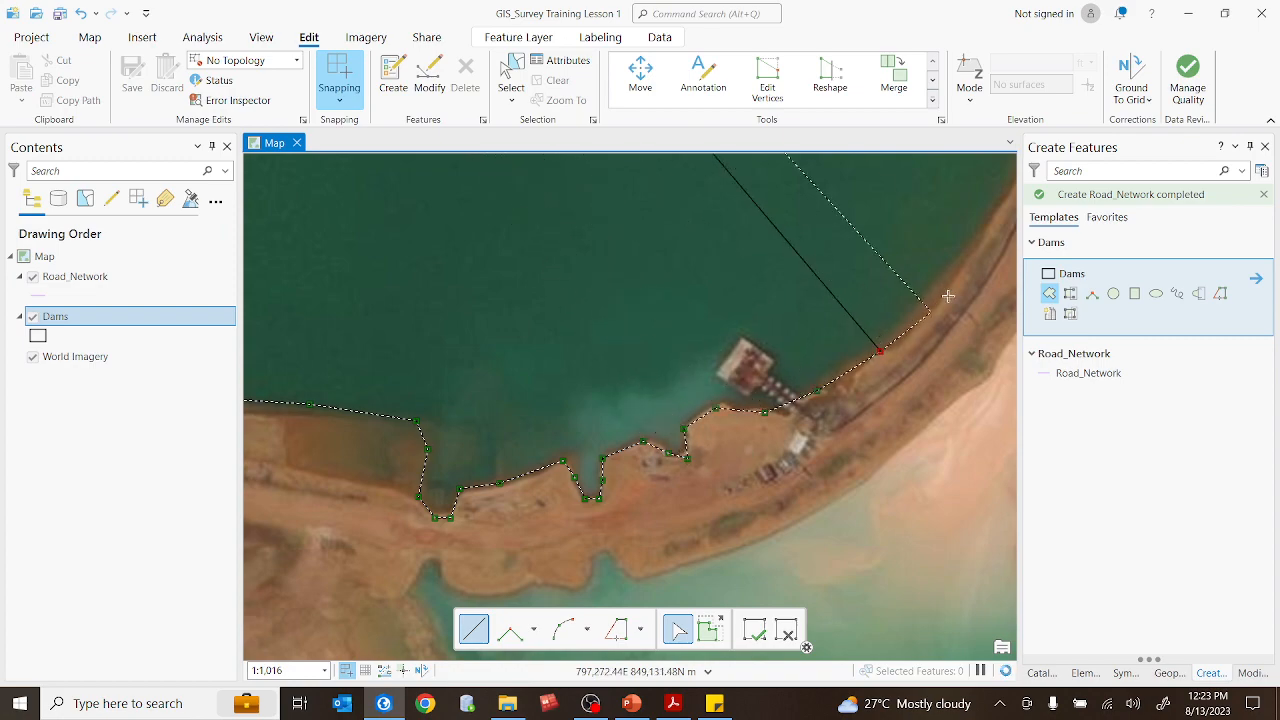
left_click(973, 243)
Continue the dam outline north along the curved east bank to the dam's northeast corner
scroll(950, 277, "down", 5)
scroll(849, 366, "up", 4)
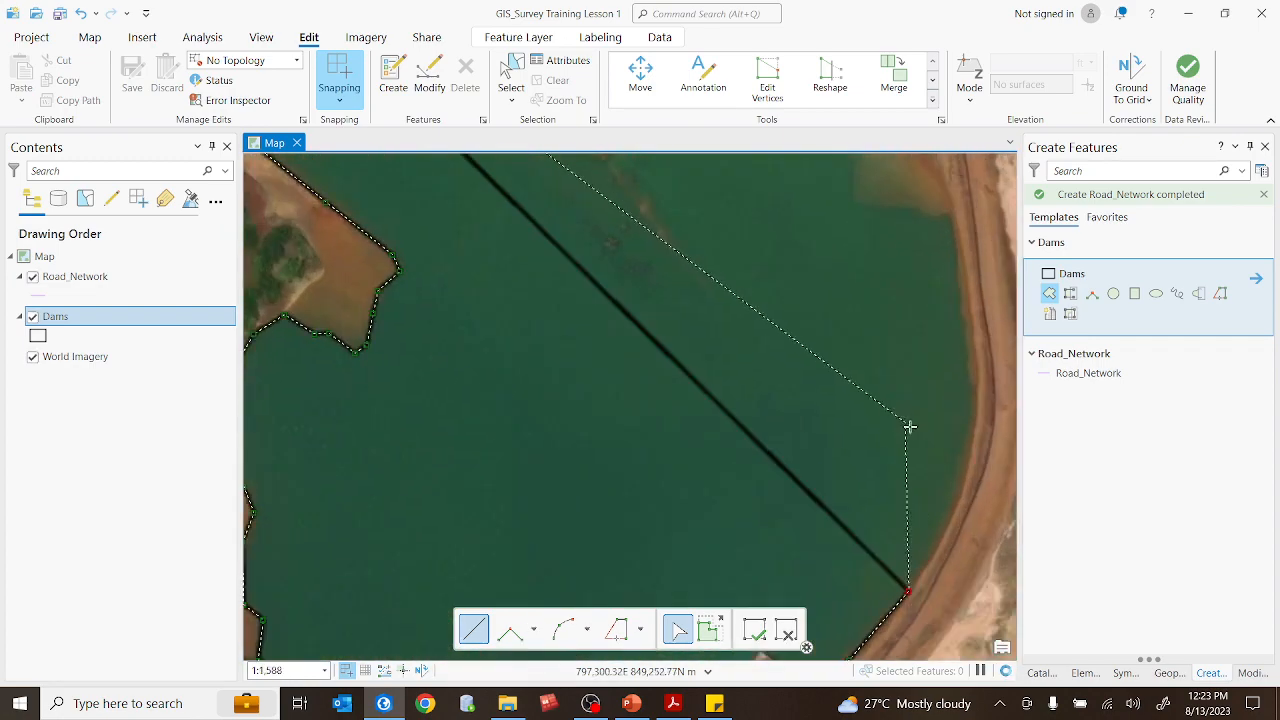
left_click(961, 507)
left_click(974, 400)
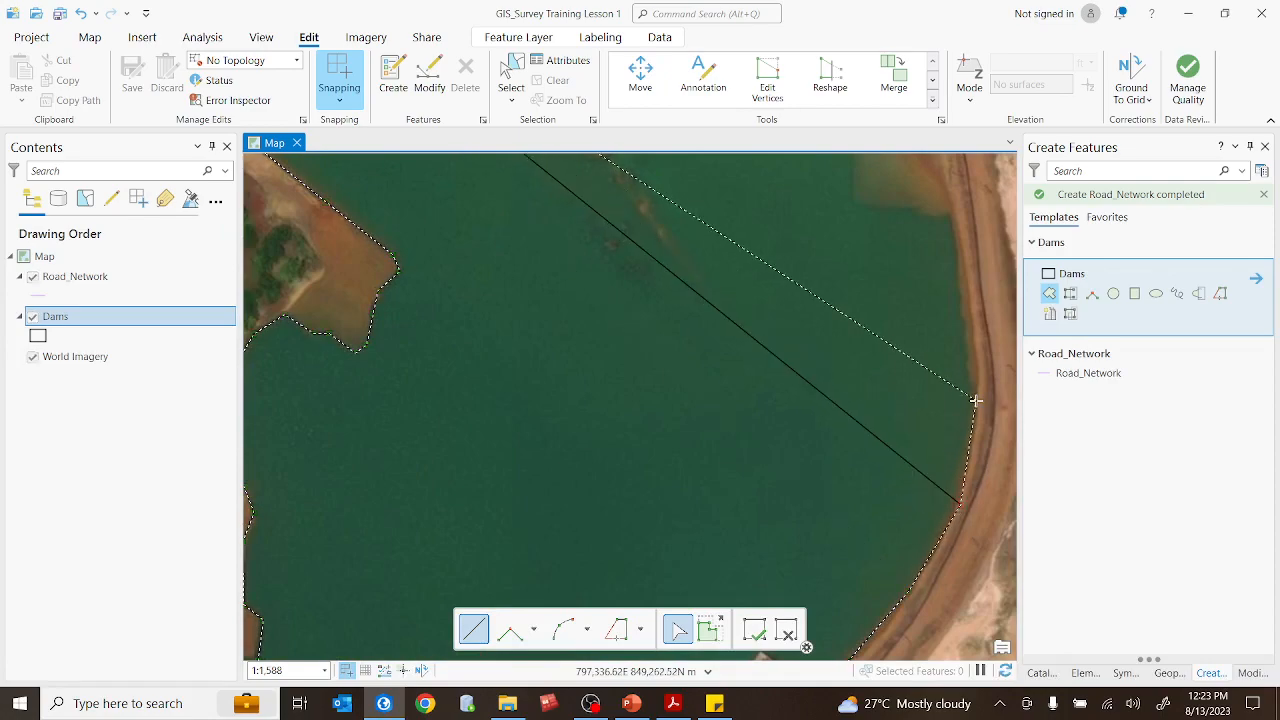
left_click(970, 337)
scroll(930, 455, "down", 5)
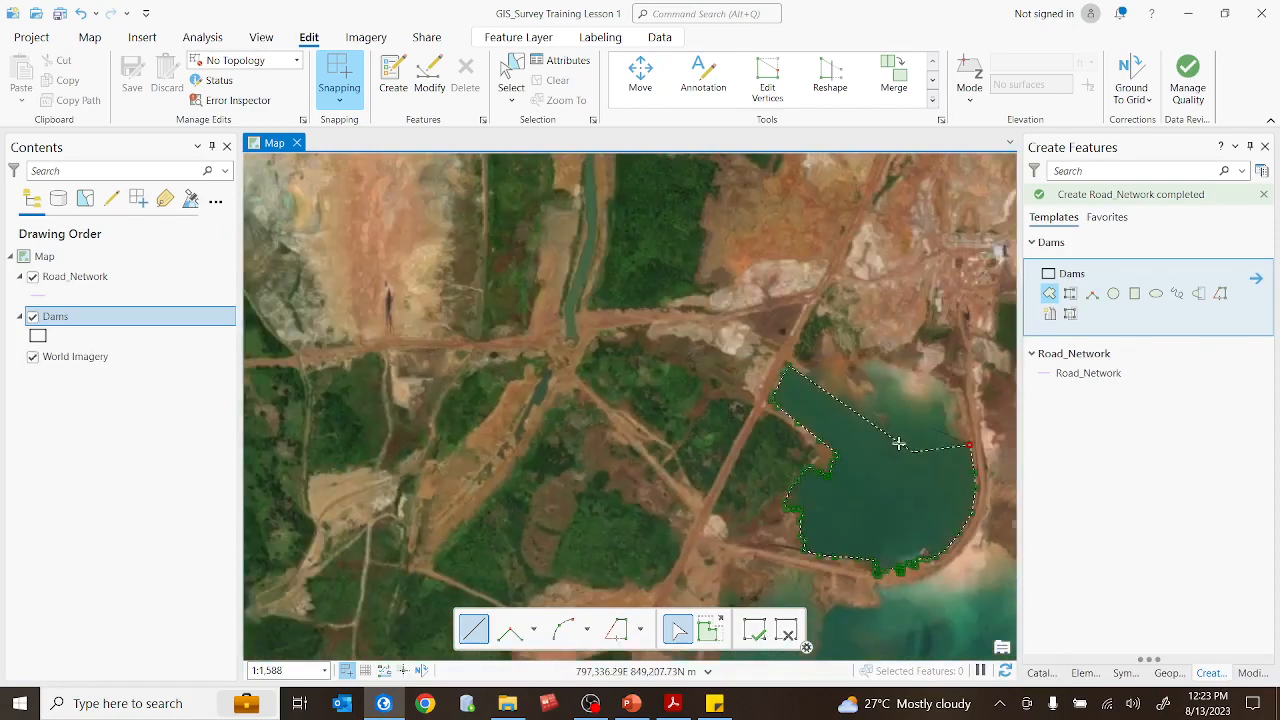
scroll(970, 470, "up", 4)
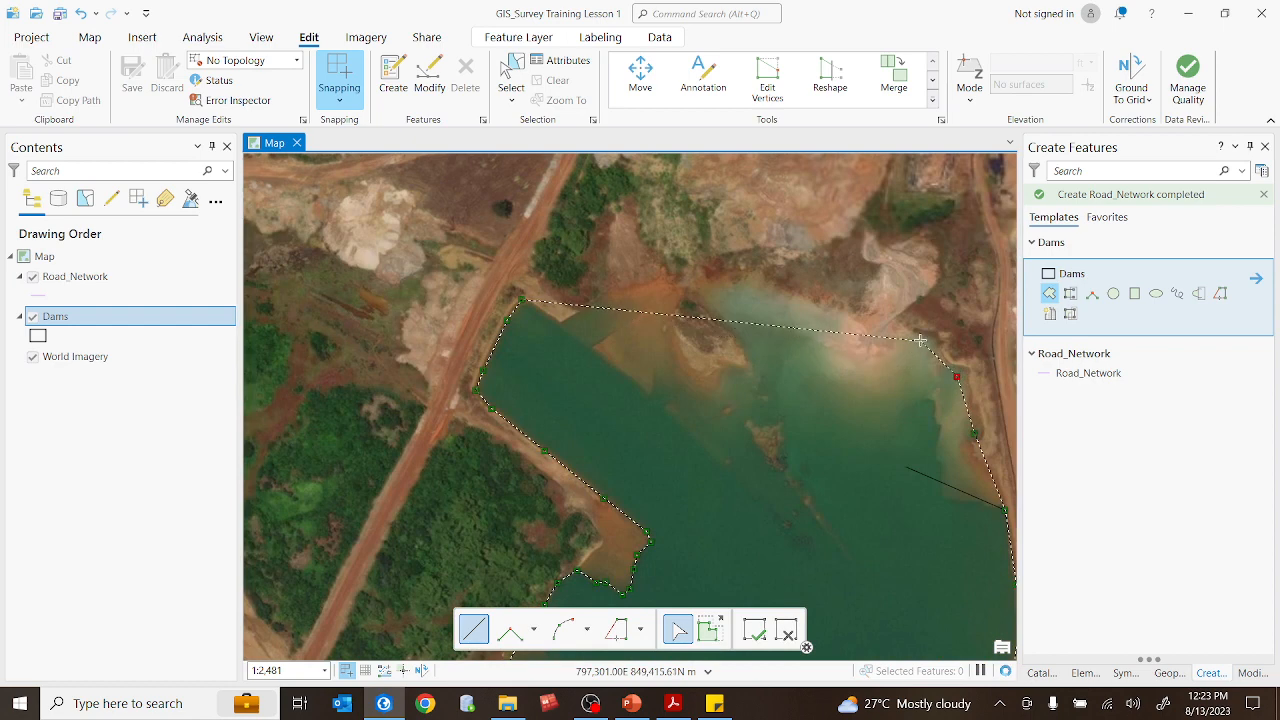
Trace the dam's northern shore west to the notch near the starting corner and finish the polygon
left_click(760, 283)
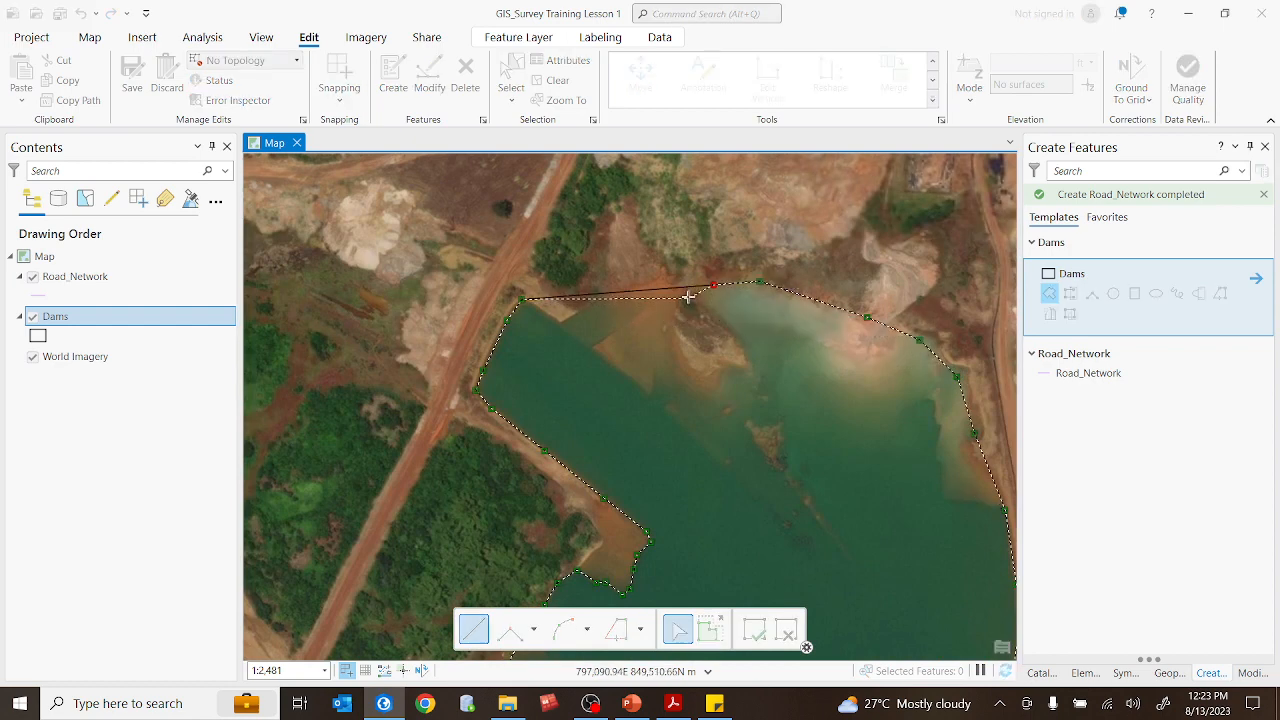
left_click(600, 293)
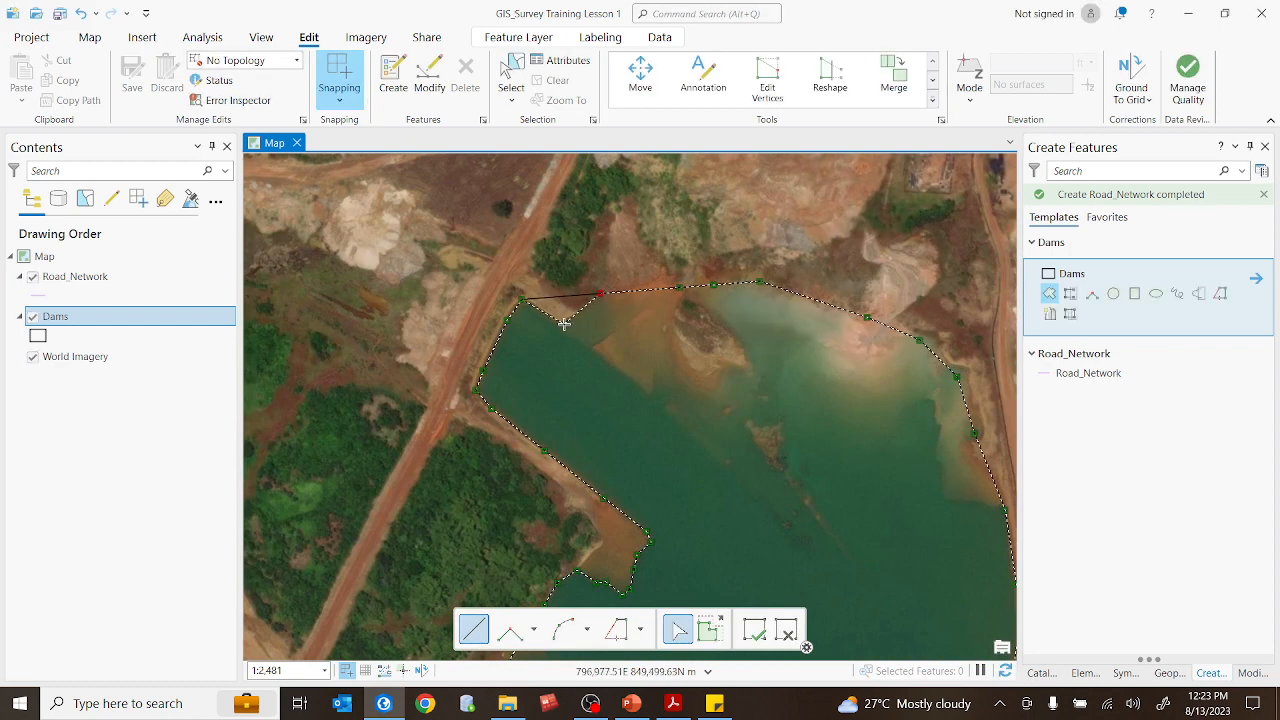
right_click(564, 323)
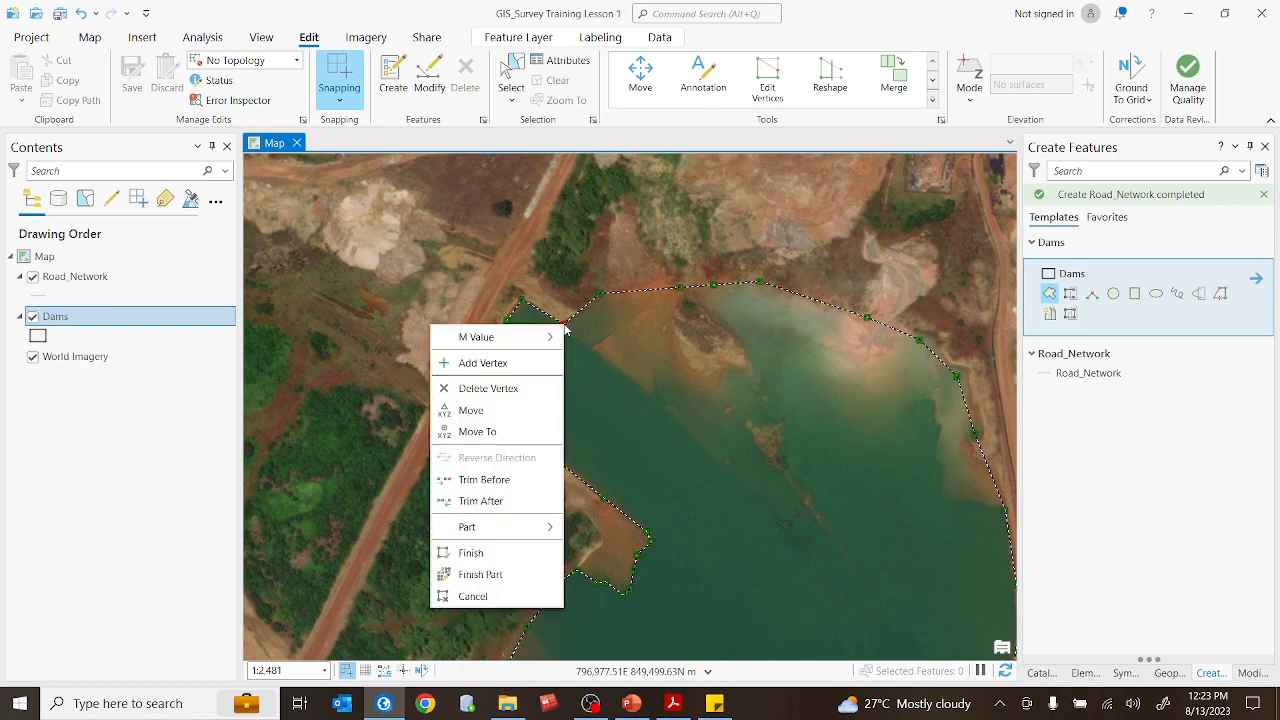
left_click(484, 556)
Start a second Dams polygon on the larger dam to the south, tracing from its northern tip along the northeast shore to the eastern end
scroll(611, 449, "down", 4)
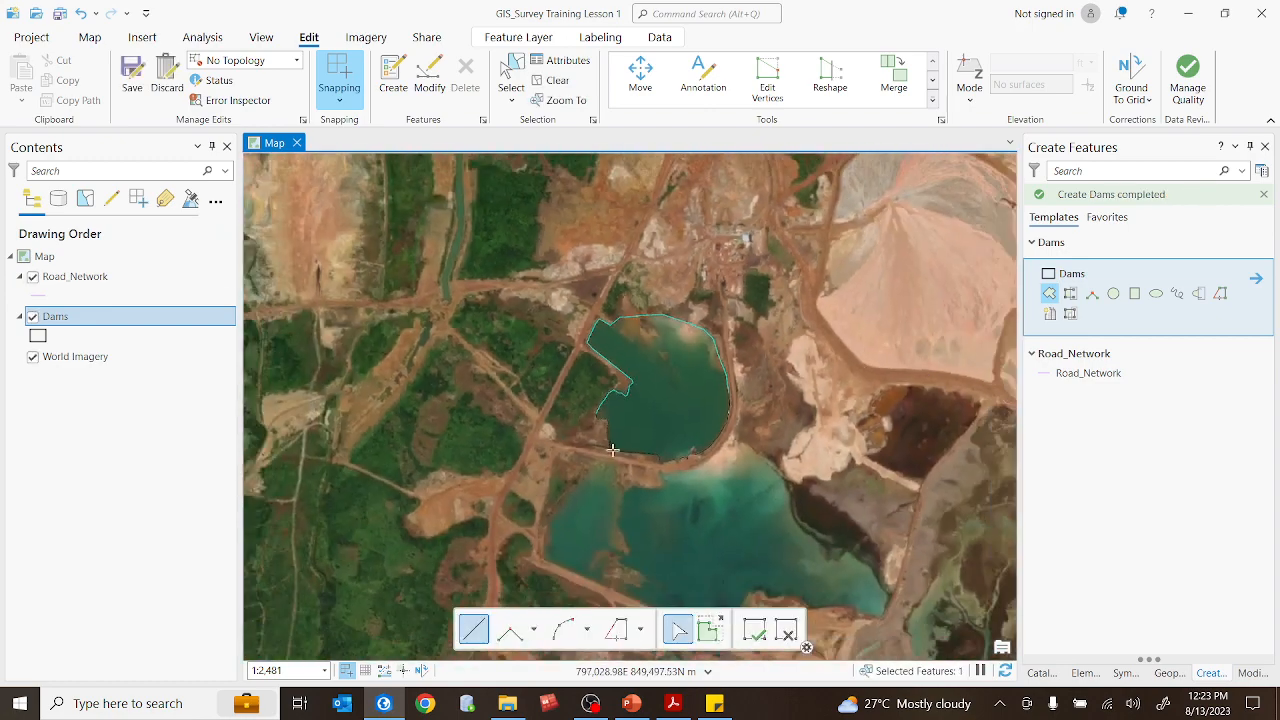
scroll(580, 445, "up", 2)
left_click_drag(600, 470, 580, 310)
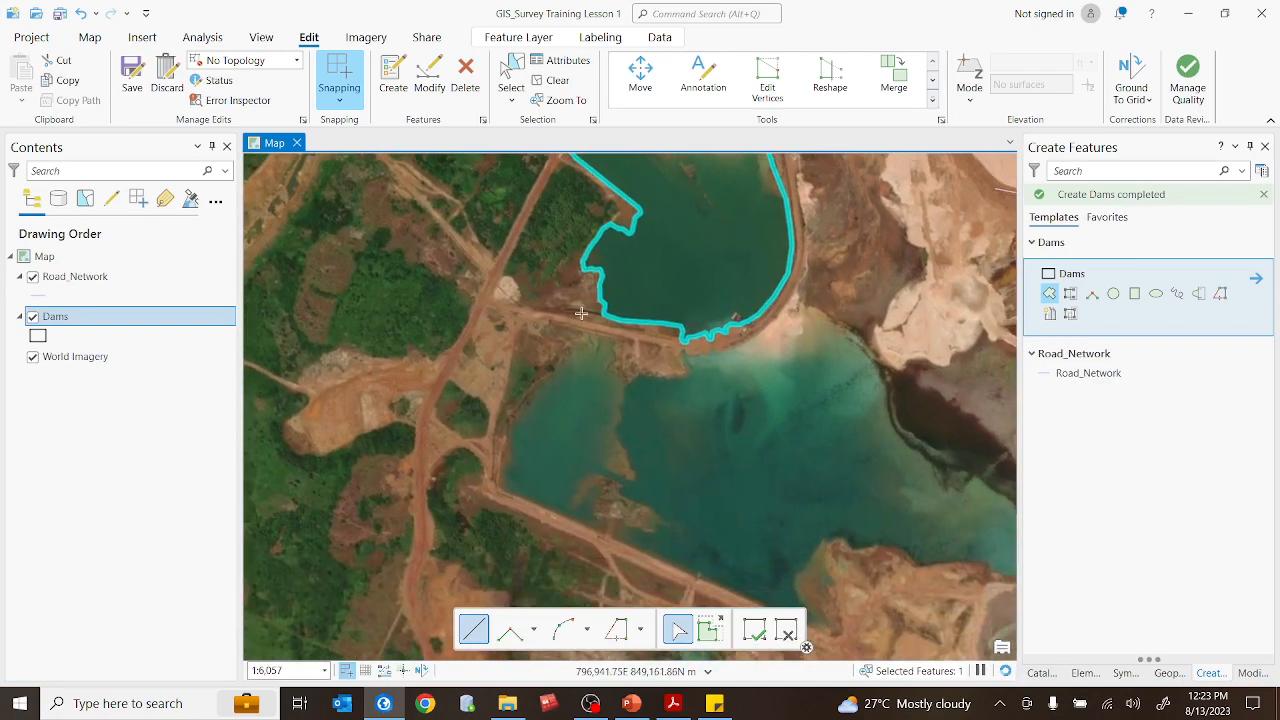
left_click_drag(703, 507, 686, 449)
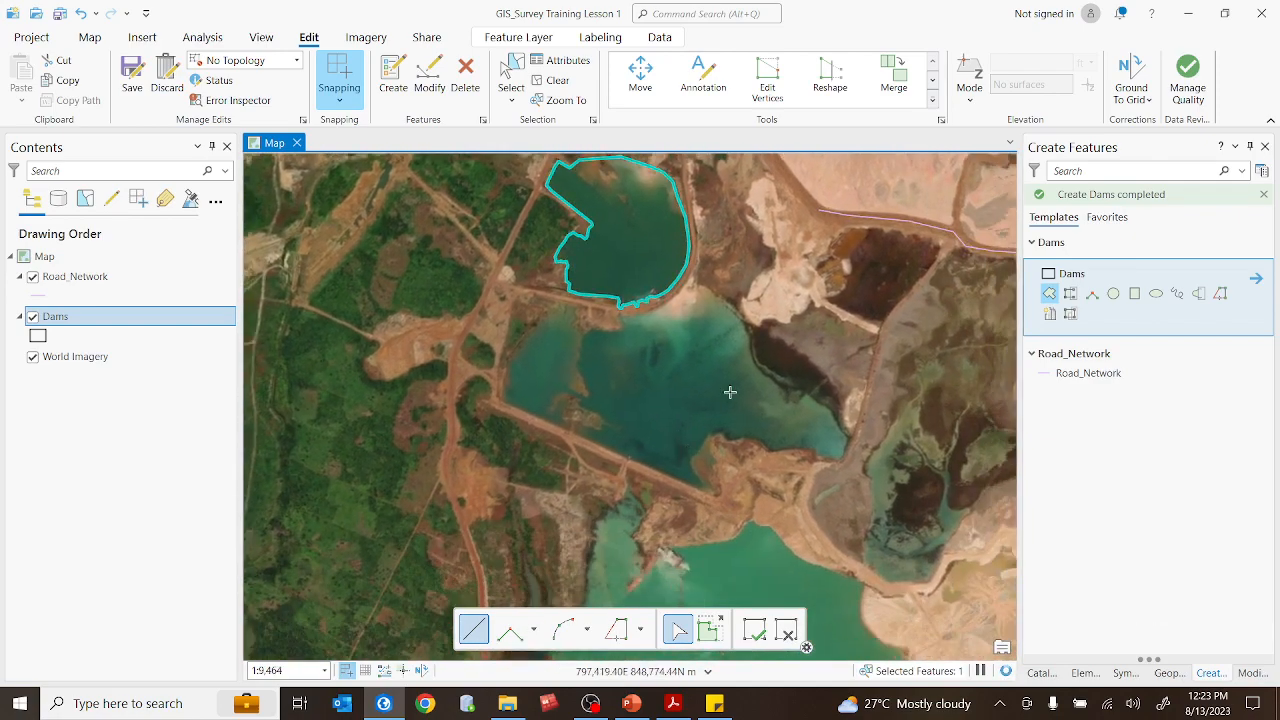
left_click_drag(731, 391, 687, 283)
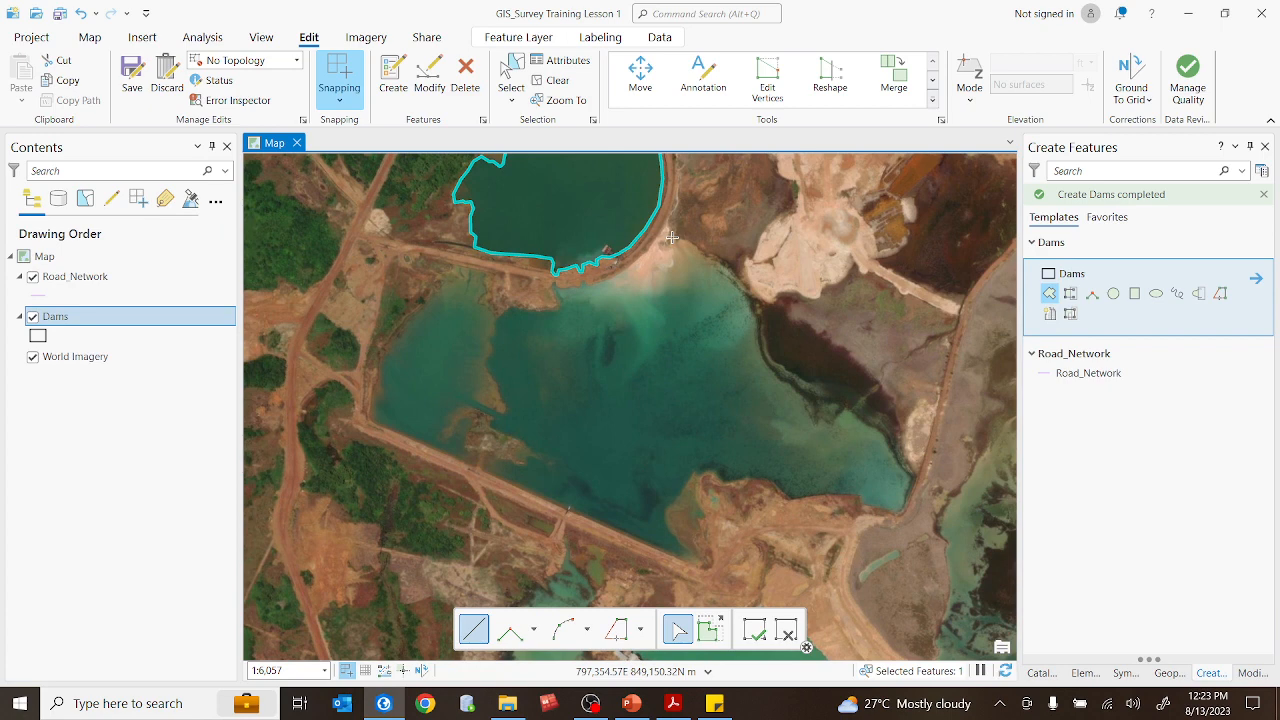
left_click(762, 342)
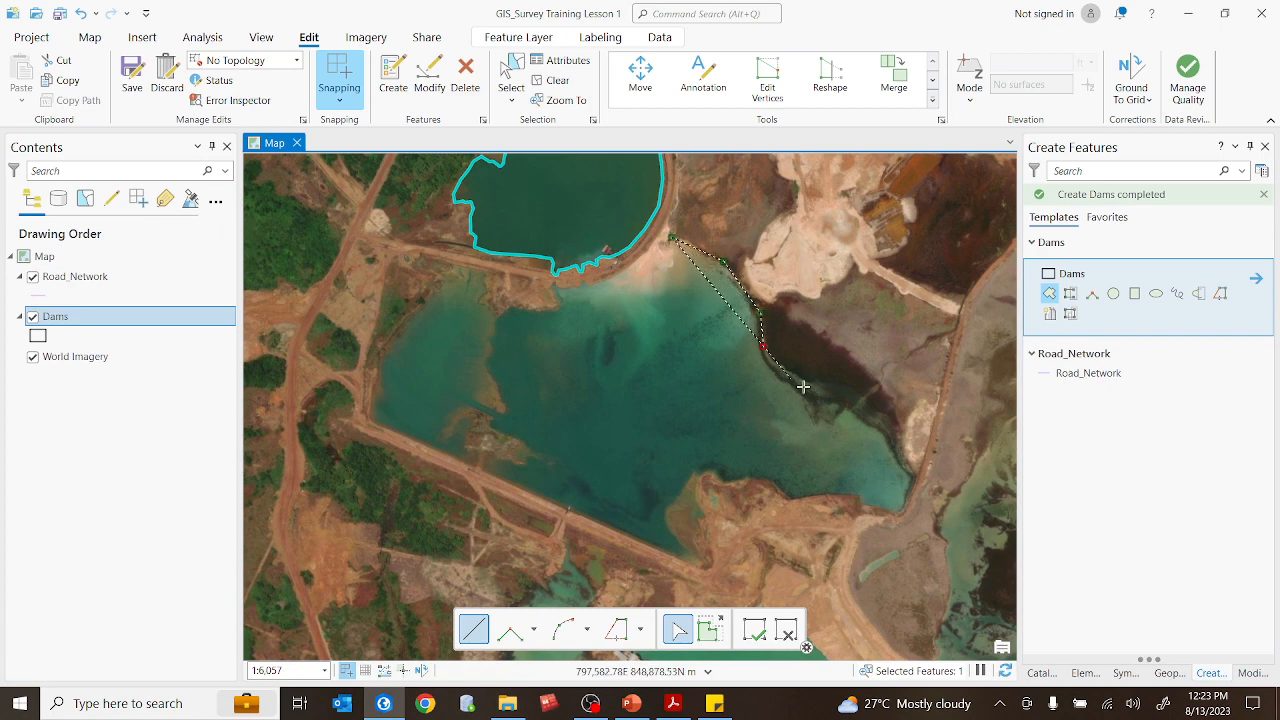
left_click(803, 388)
left_click(855, 410)
left_click(913, 455)
left_click(909, 497)
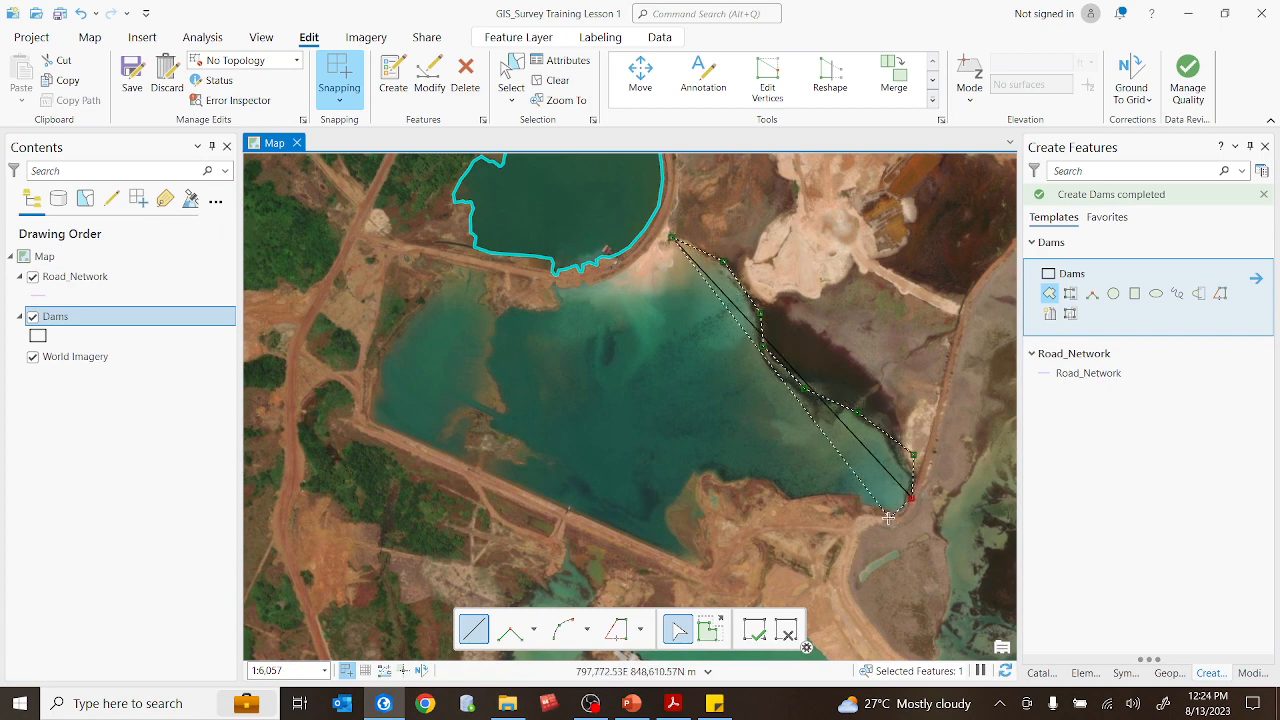
Trace the second dam's southern shore westward from the eastern end, around the bare headland and down to the southernmost corner
left_click(888, 515)
left_click(859, 507)
left_click(806, 498)
left_click(774, 490)
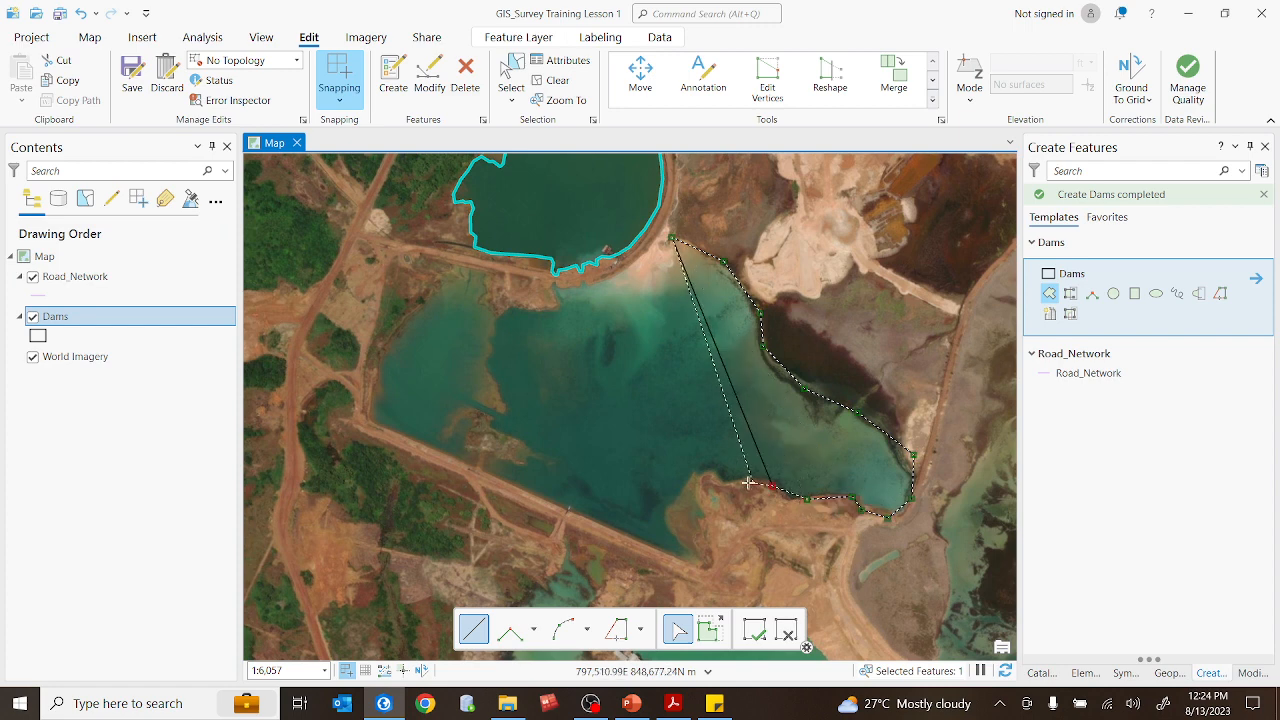
left_click(735, 483)
left_click(694, 473)
left_click(690, 510)
left_click(697, 554)
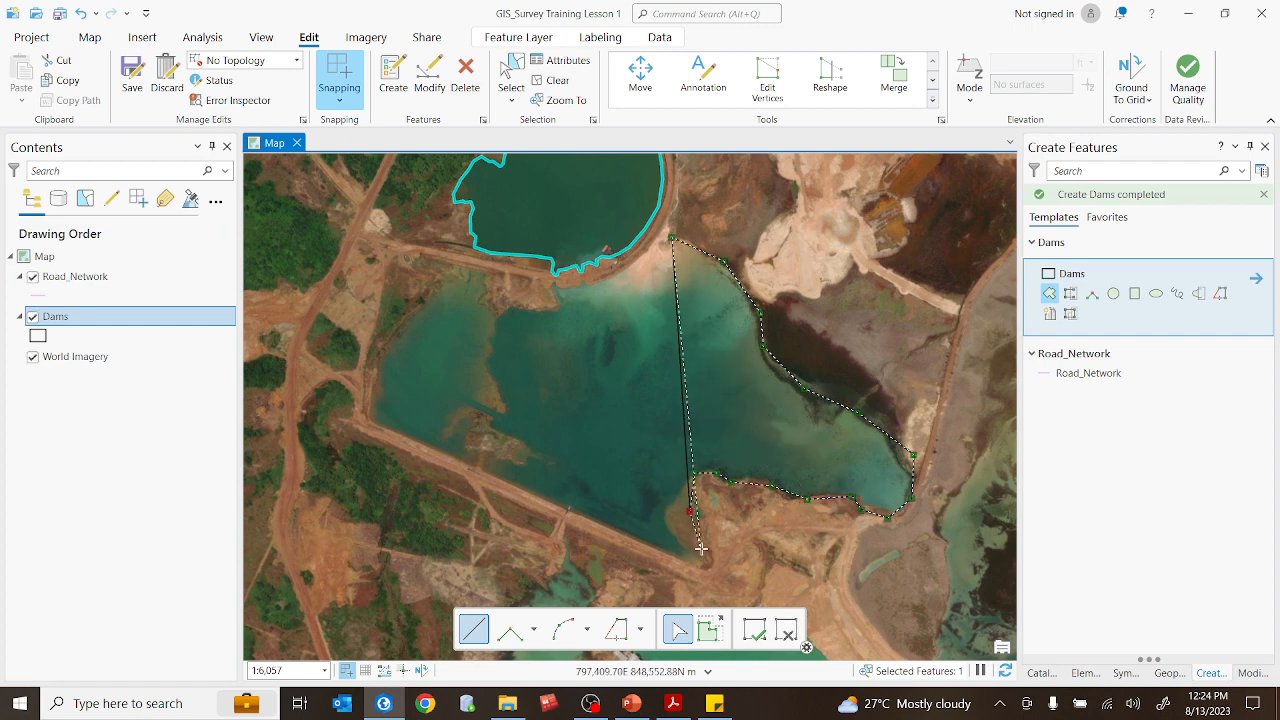
left_click(693, 562)
Continue the outline northwest along the straight embankment road to the dam's western corner
left_click(653, 548)
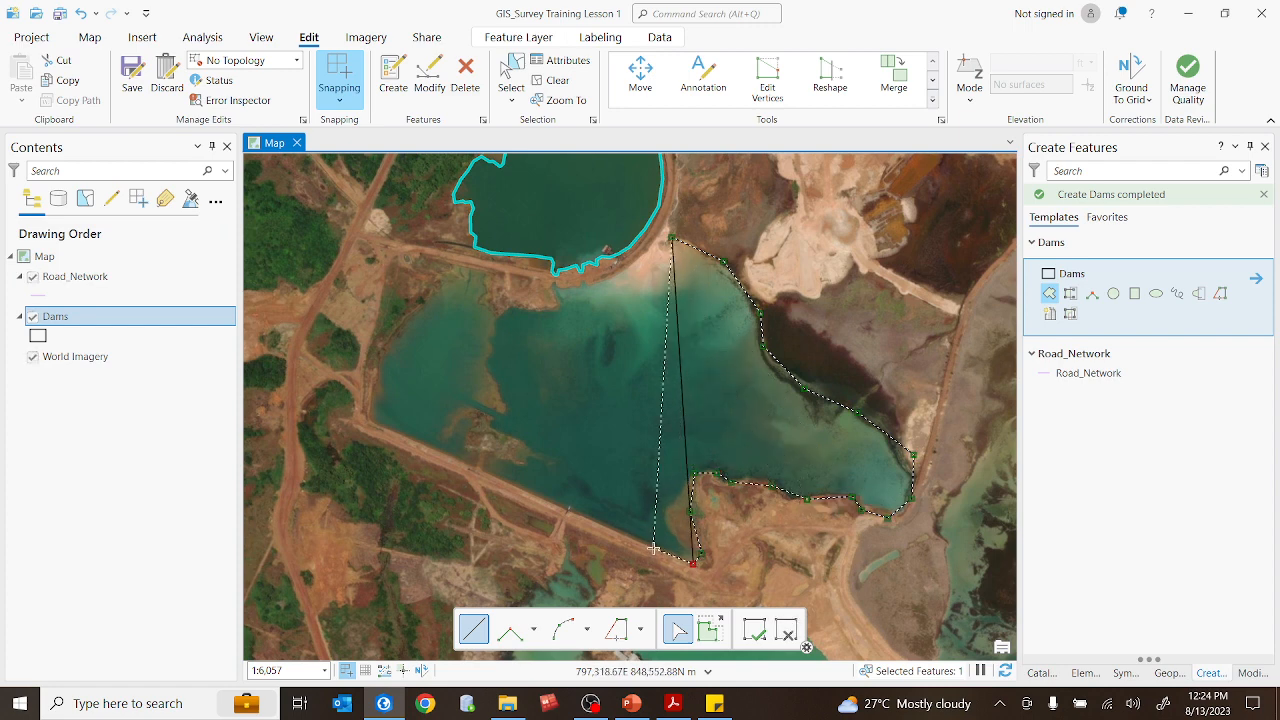
left_click(562, 505)
left_click(448, 457)
left_click(370, 419)
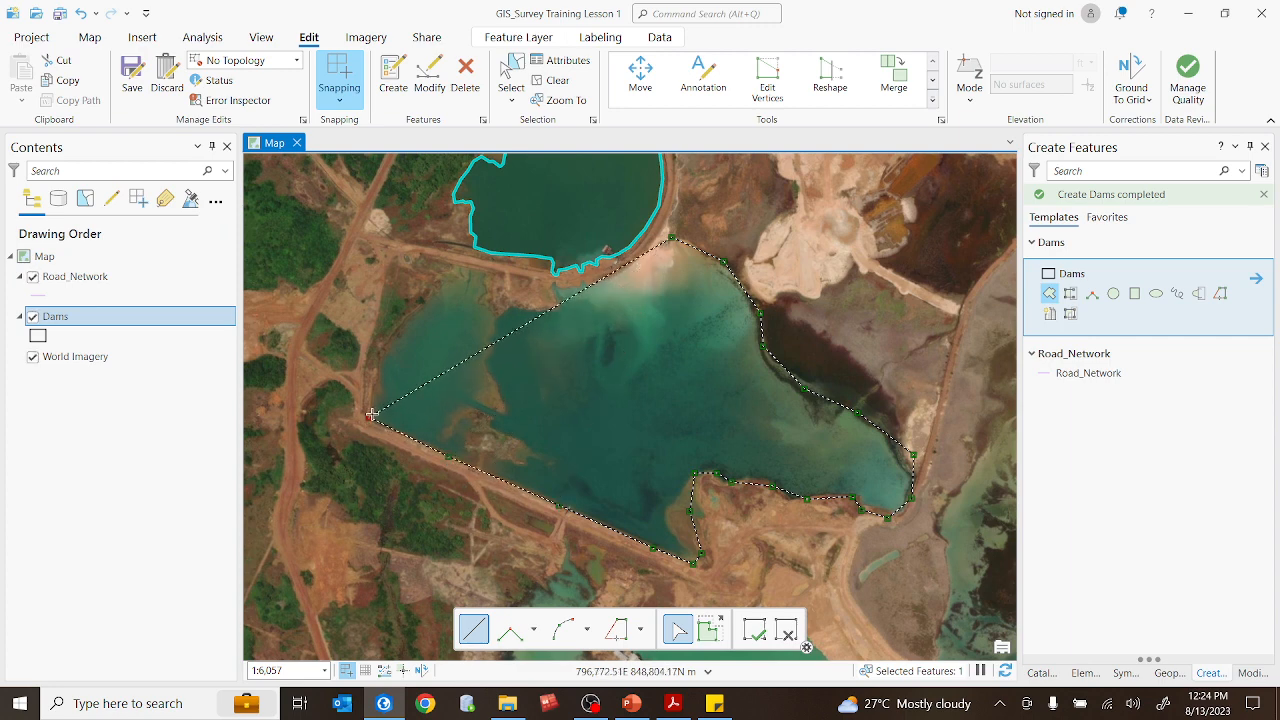
Trace the dam's western shore north and around its rounded northwest end
left_click(375, 352)
left_click(403, 314)
left_click(444, 288)
left_click(469, 292)
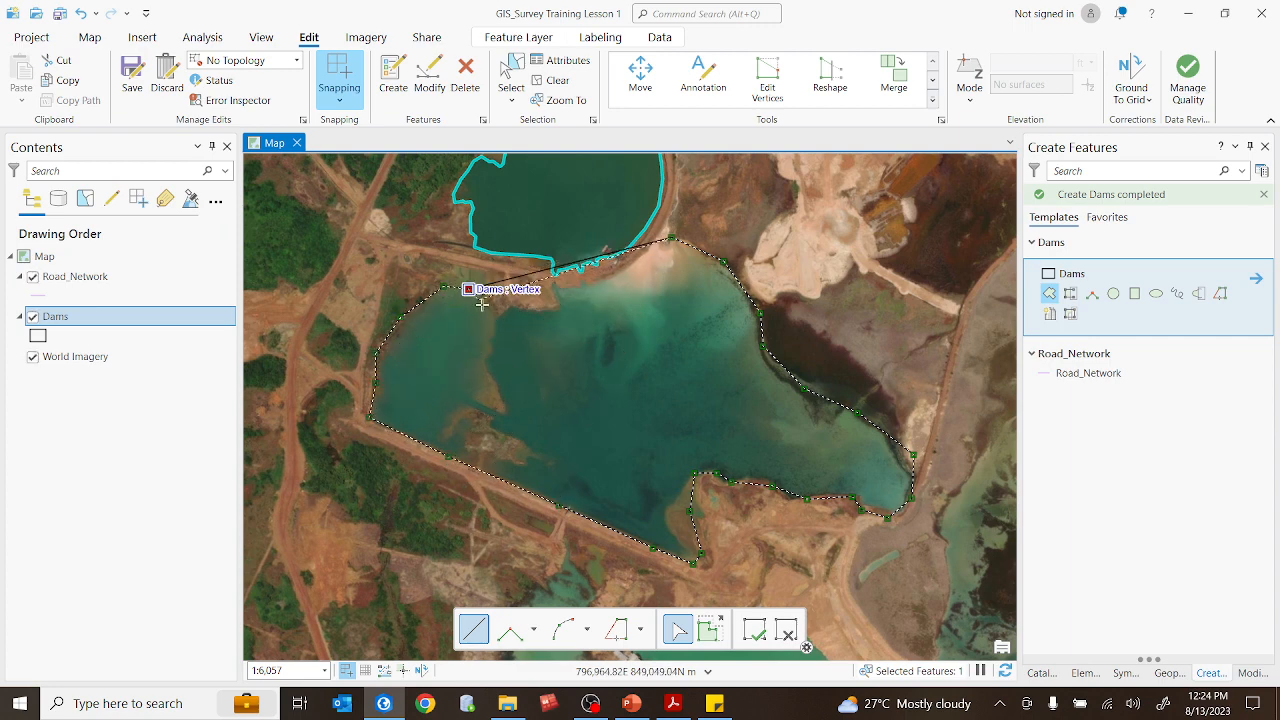
Trace the northern shore around the small land spur, follow it northeast toward the starting point, and finish the polygon
left_click(484, 314)
left_click(536, 320)
left_click(557, 307)
left_click(556, 289)
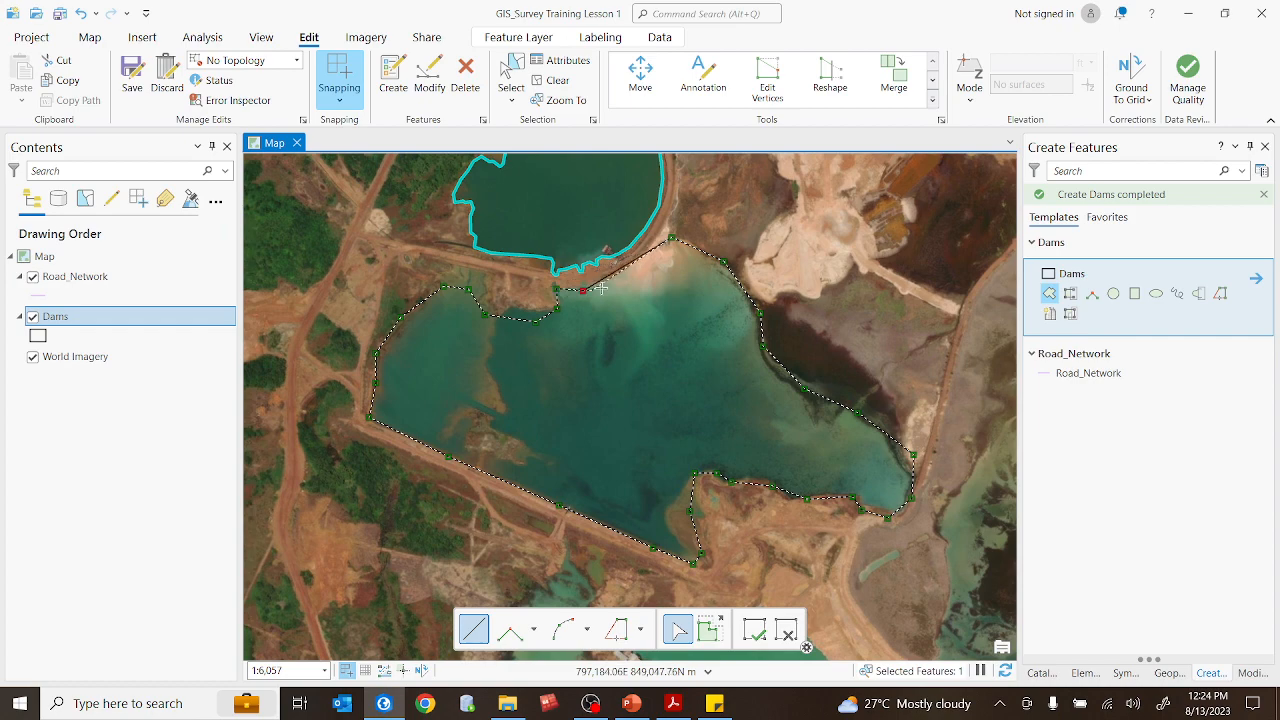
left_click(583, 290)
left_click(617, 279)
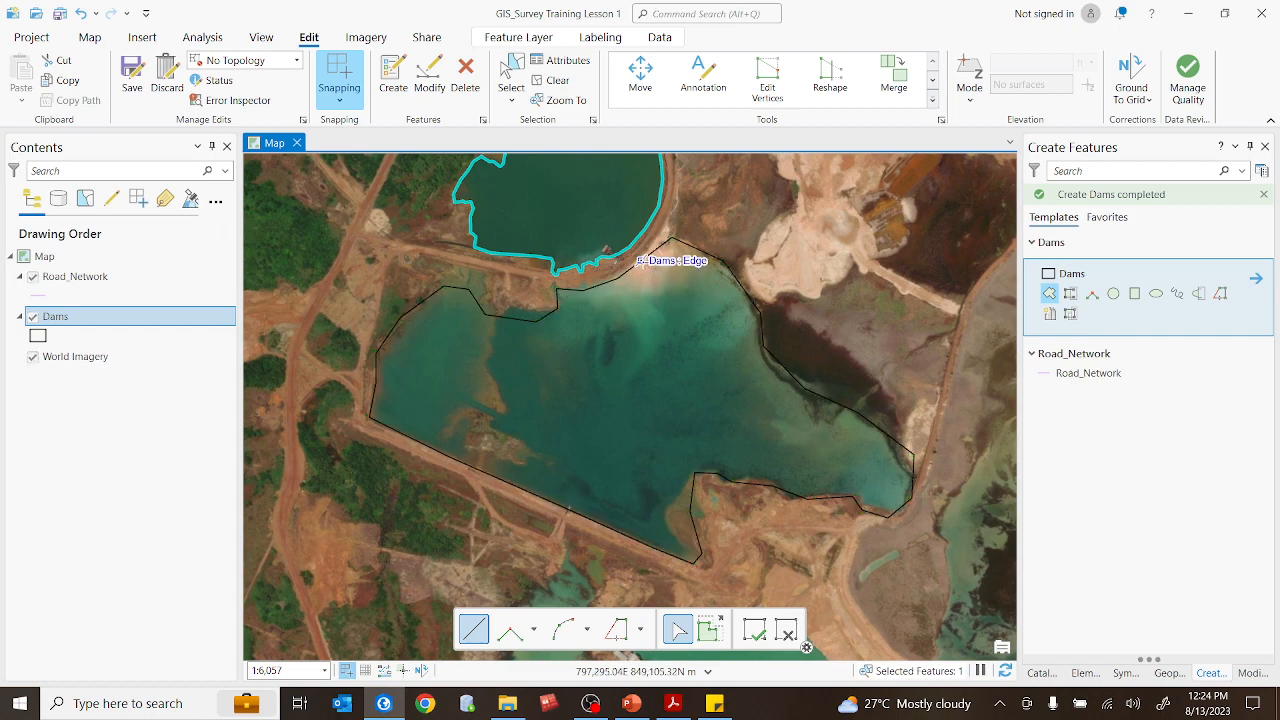
double_click(648, 265)
Save the edits made to the Dams layer
scroll(688, 341, "down", 3)
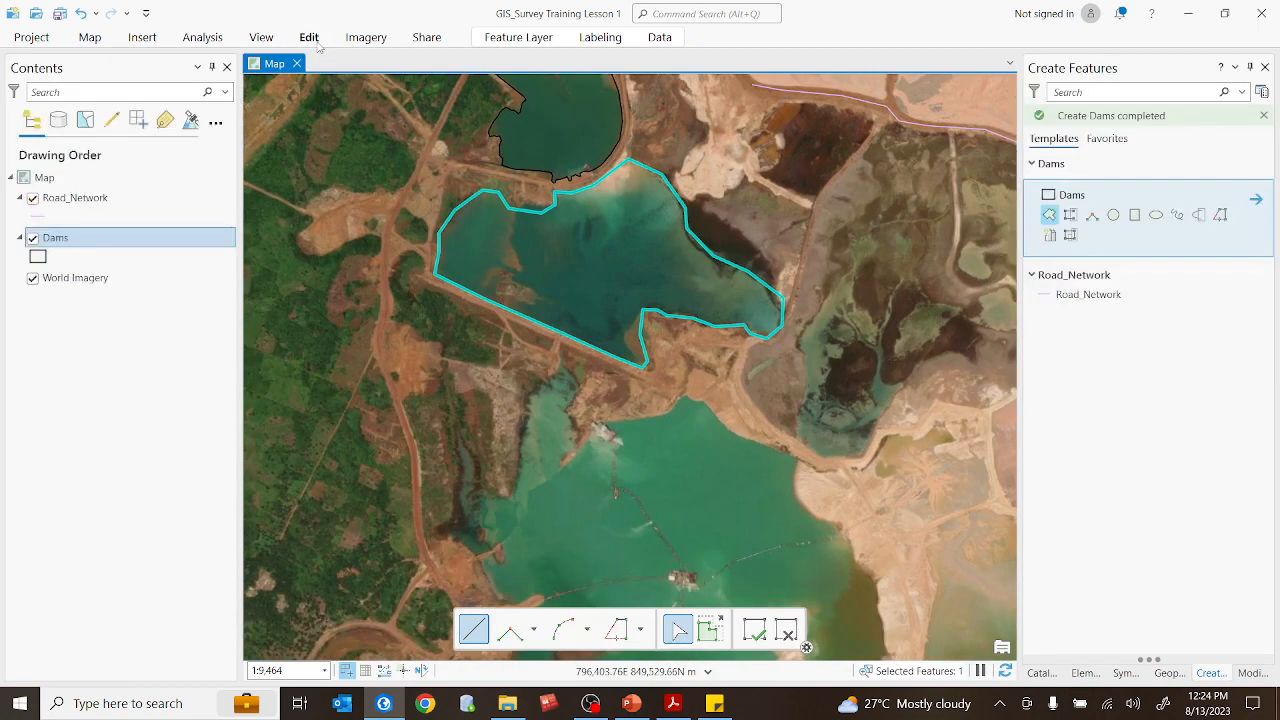
left_click(310, 38)
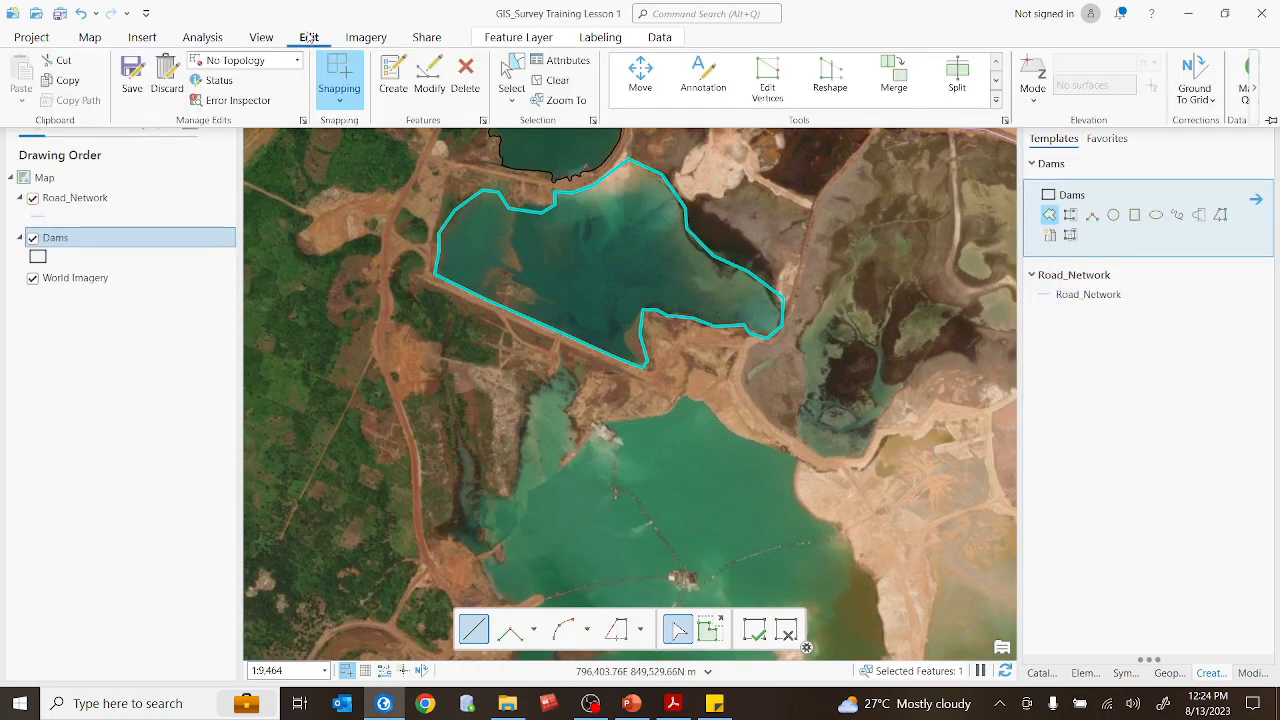
left_click(131, 80)
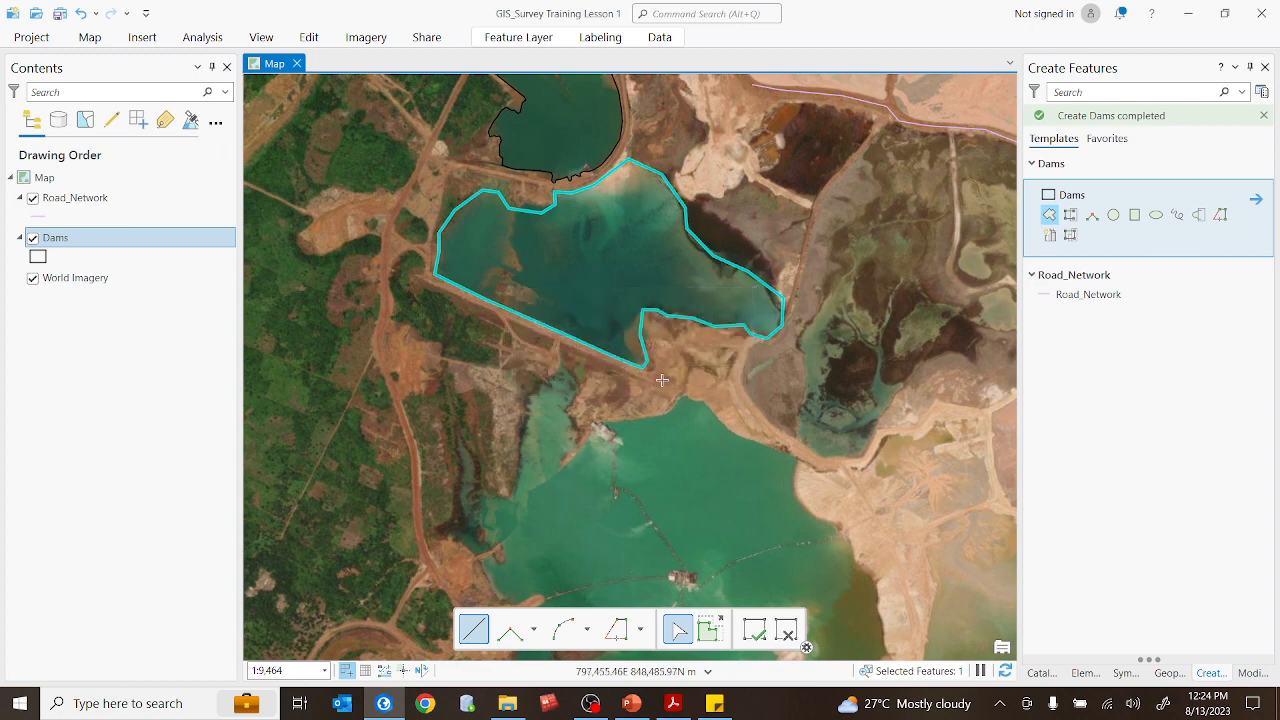
Switch from polygon drawing to the Select tool and clear the selection of the second dam
left_click_drag(522, 387, 641, 503)
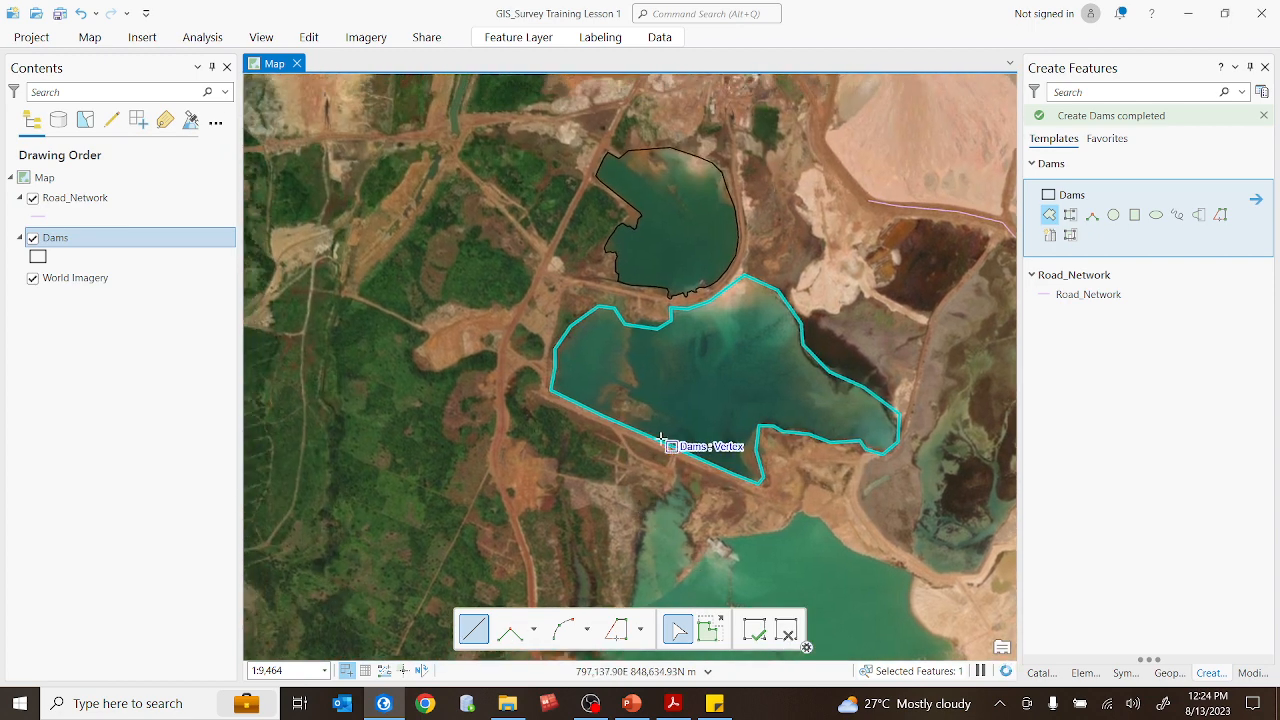
left_click(90, 37)
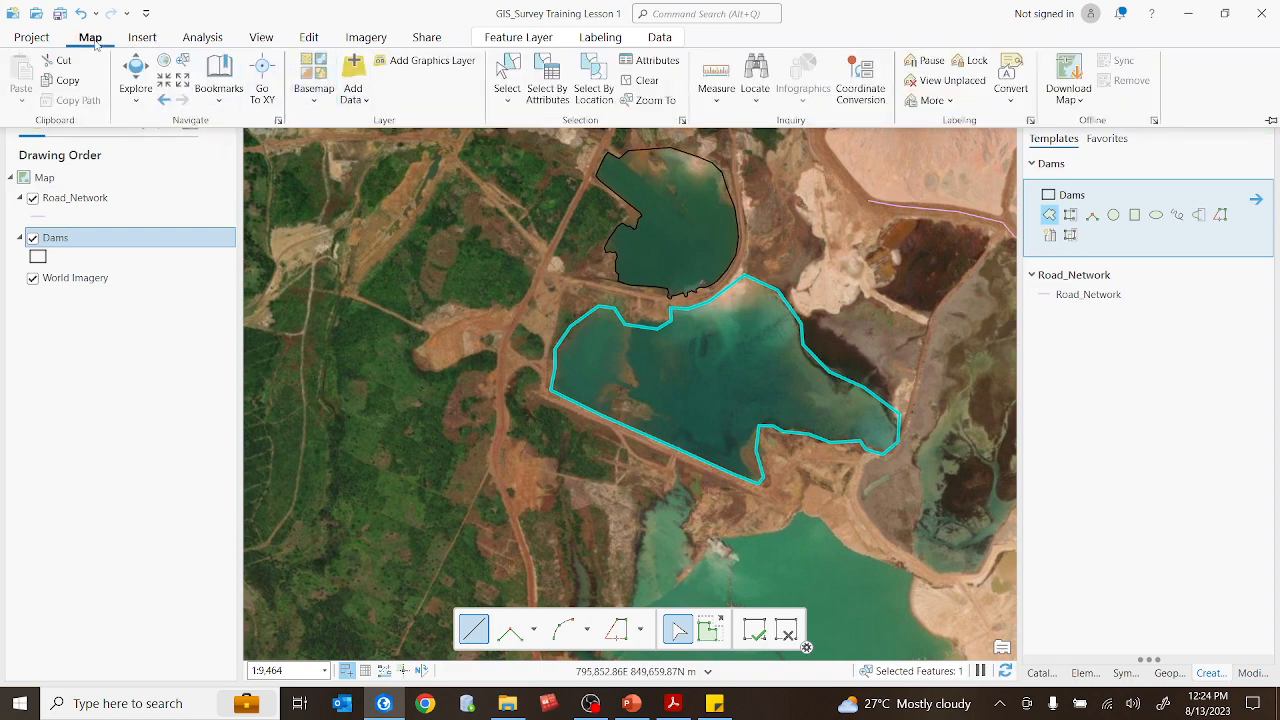
left_click(91, 38)
left_click(90, 37)
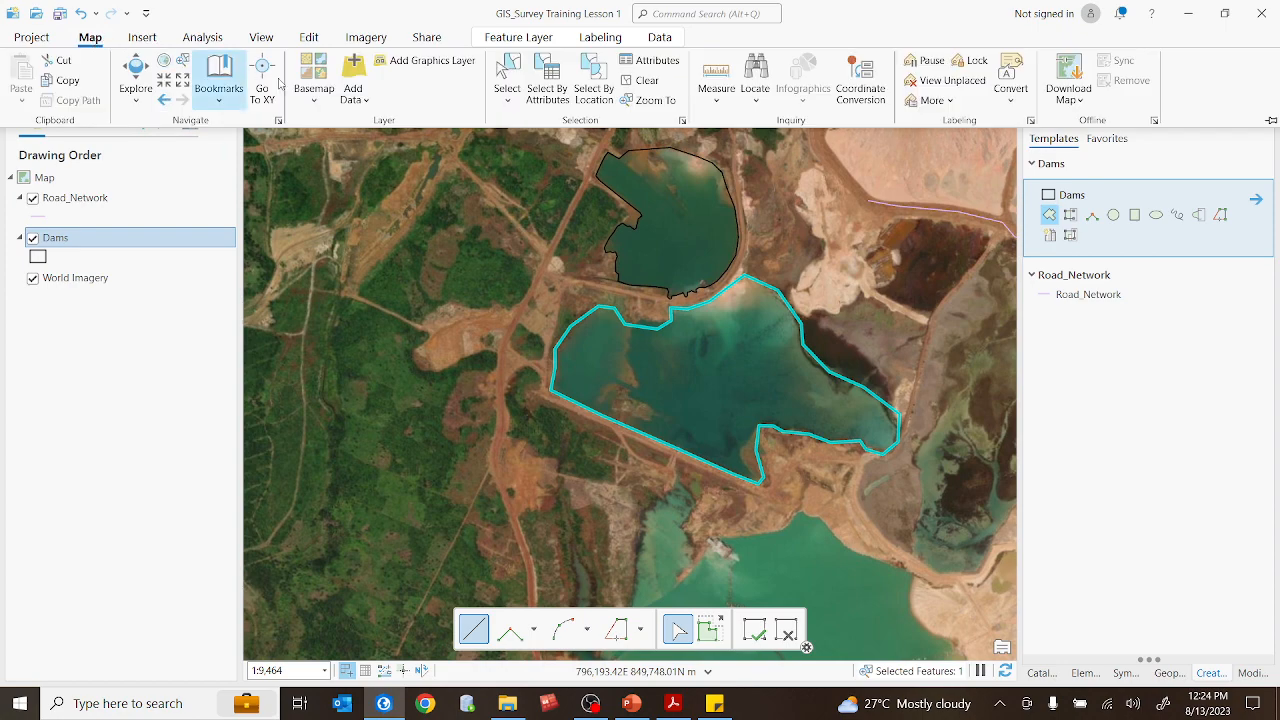
left_click(506, 70)
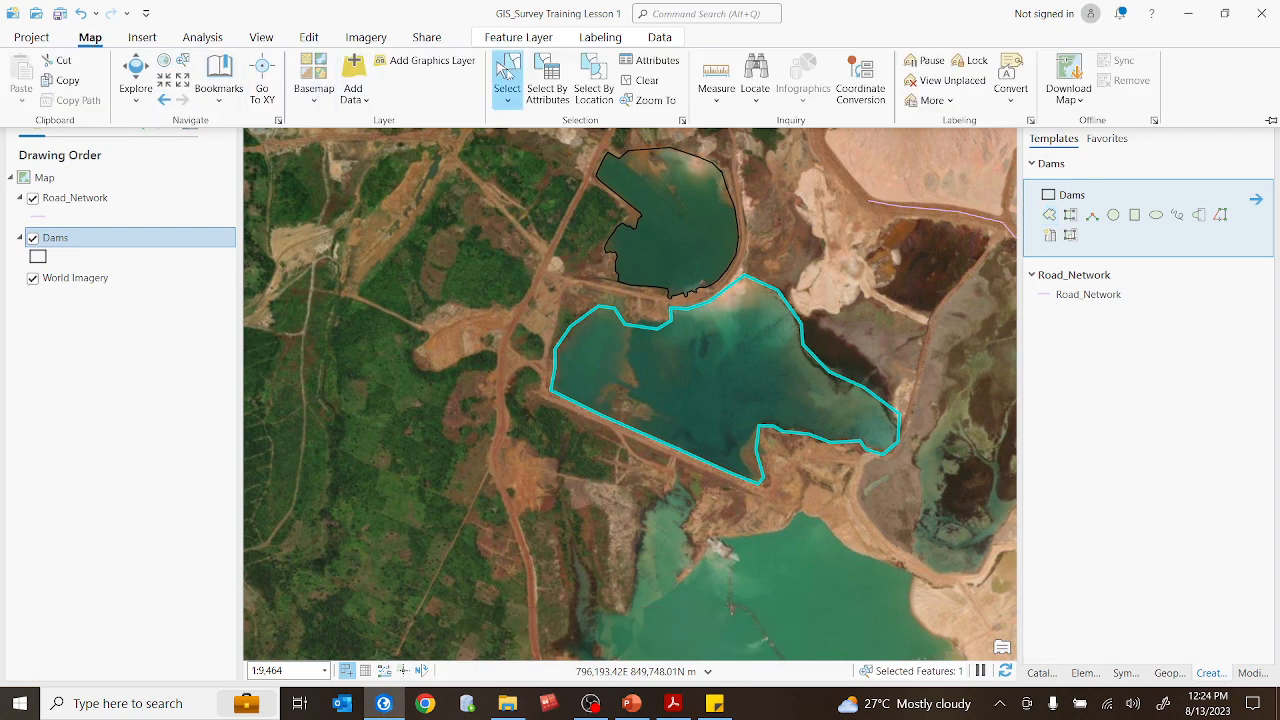
left_click(435, 421)
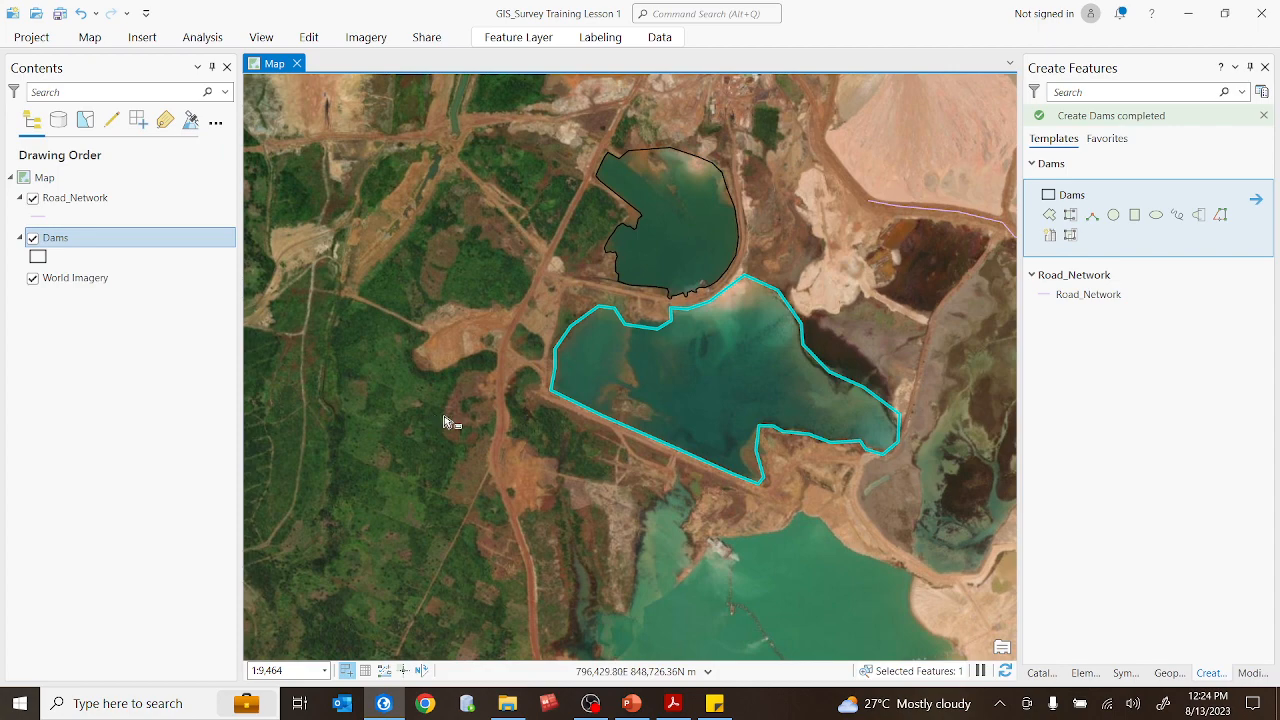
scroll(502, 435, "down", 2)
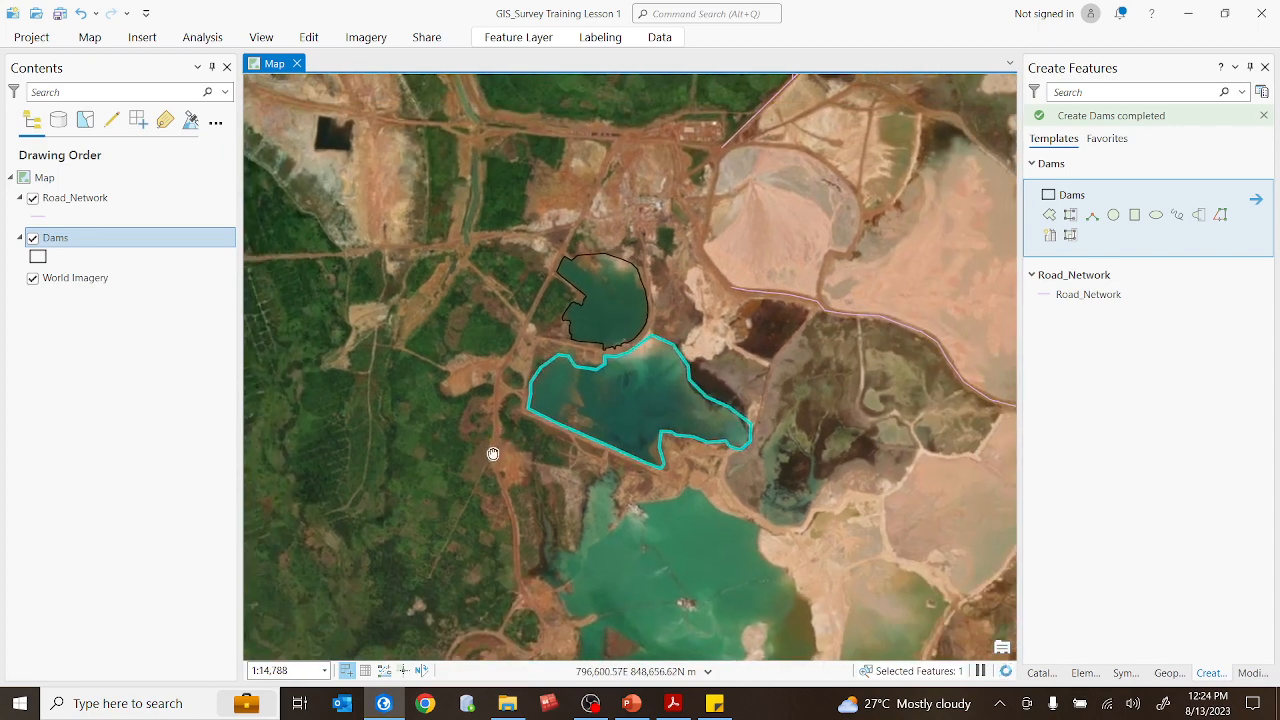
key("Up")
left_click(449, 491)
scroll(510, 462, "down", 2)
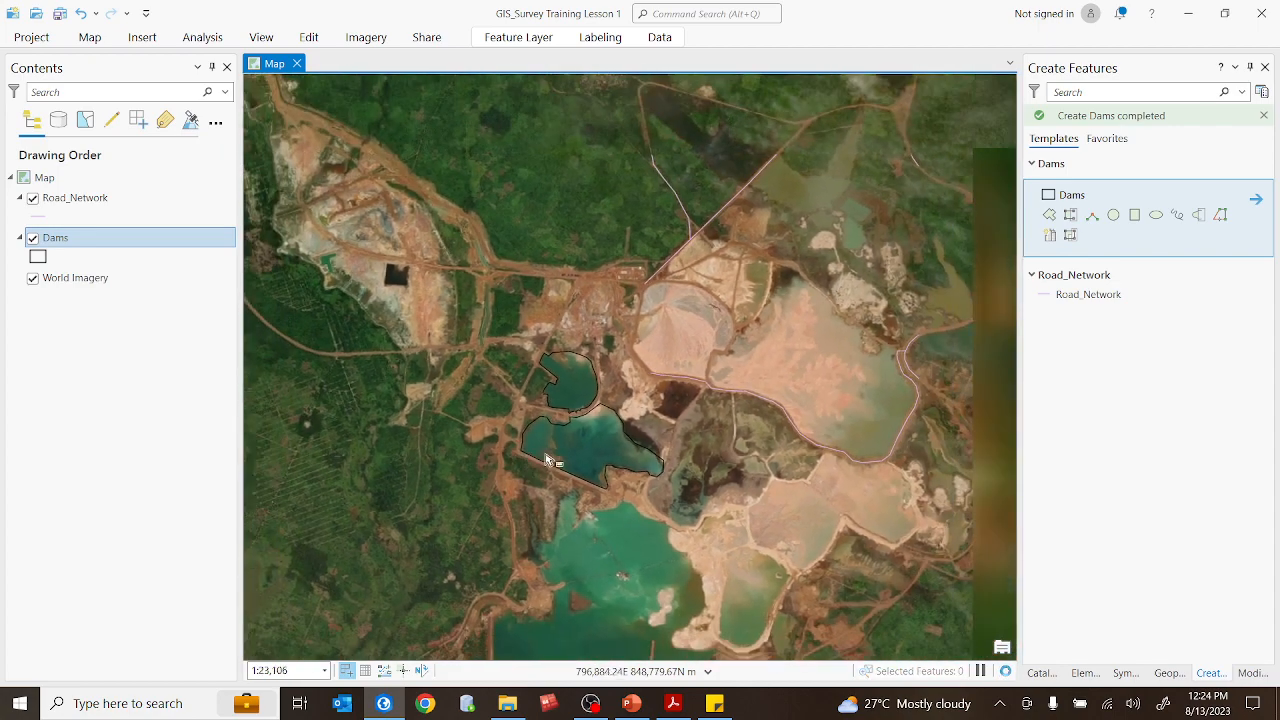
key("Up")
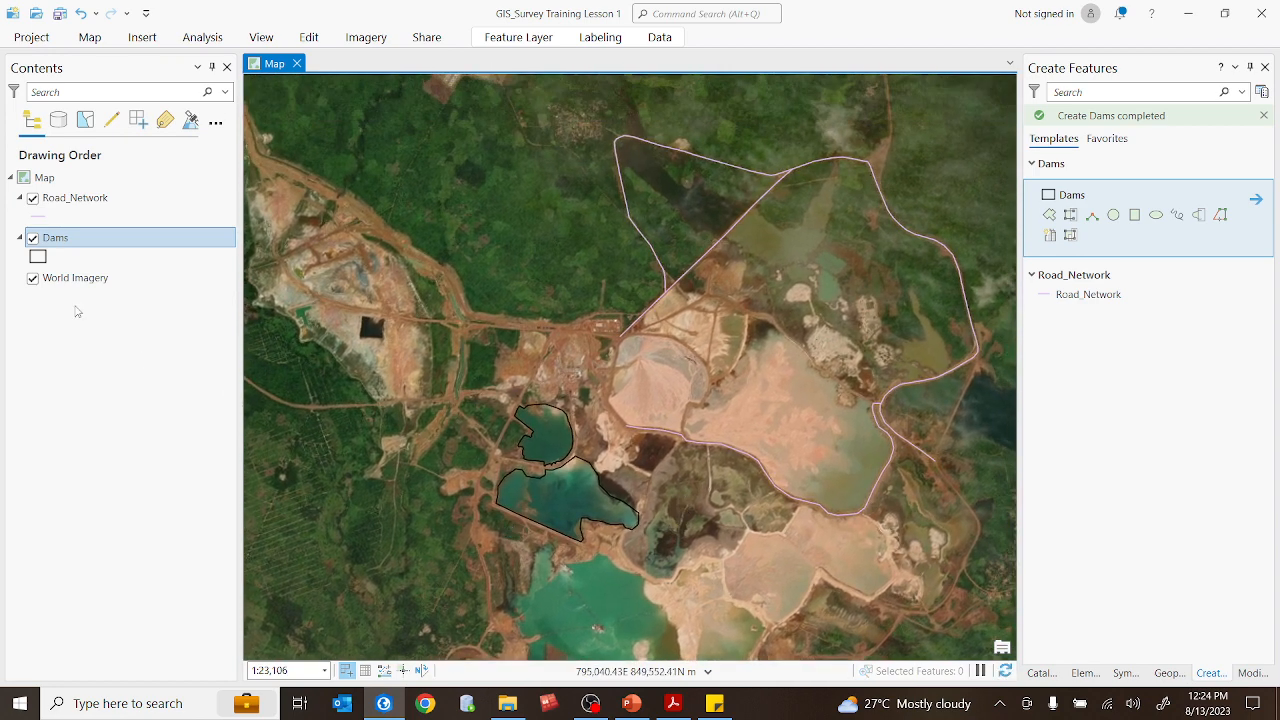
Hide the World Imagery layer to view the digitized roads and dams alone, and show it again
left_click(34, 283)
left_click(33, 280)
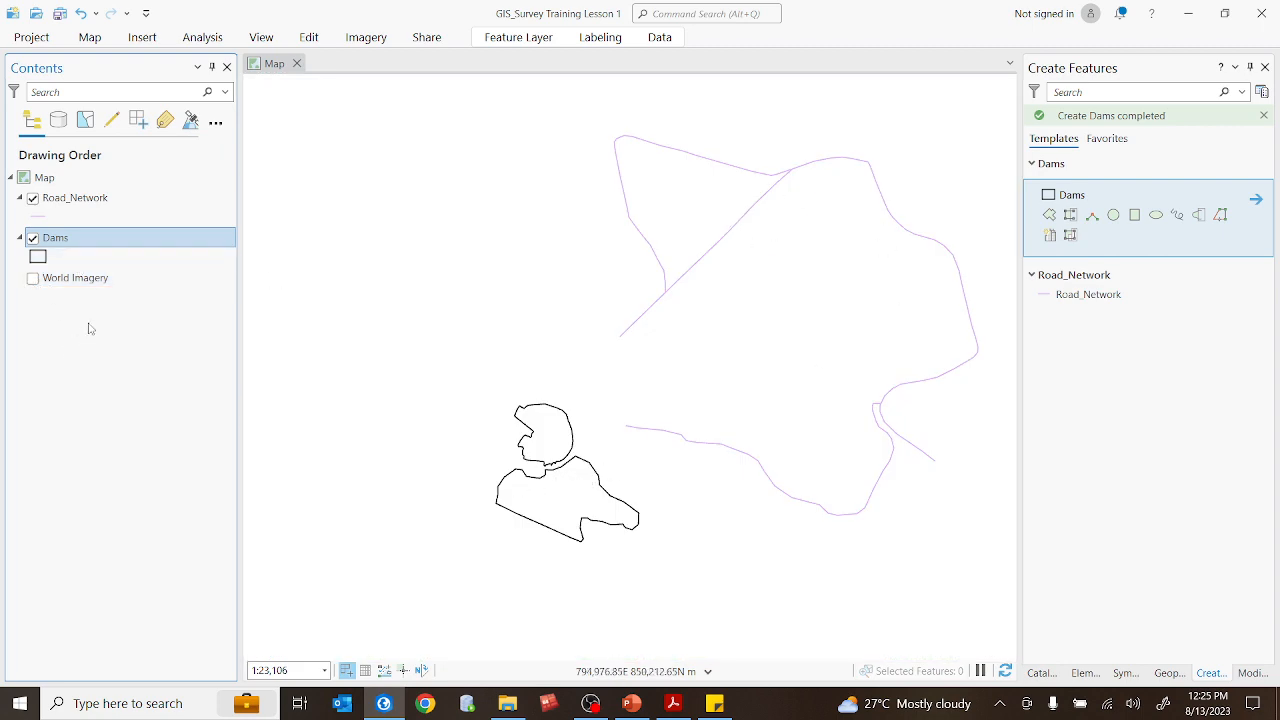
left_click(33, 279)
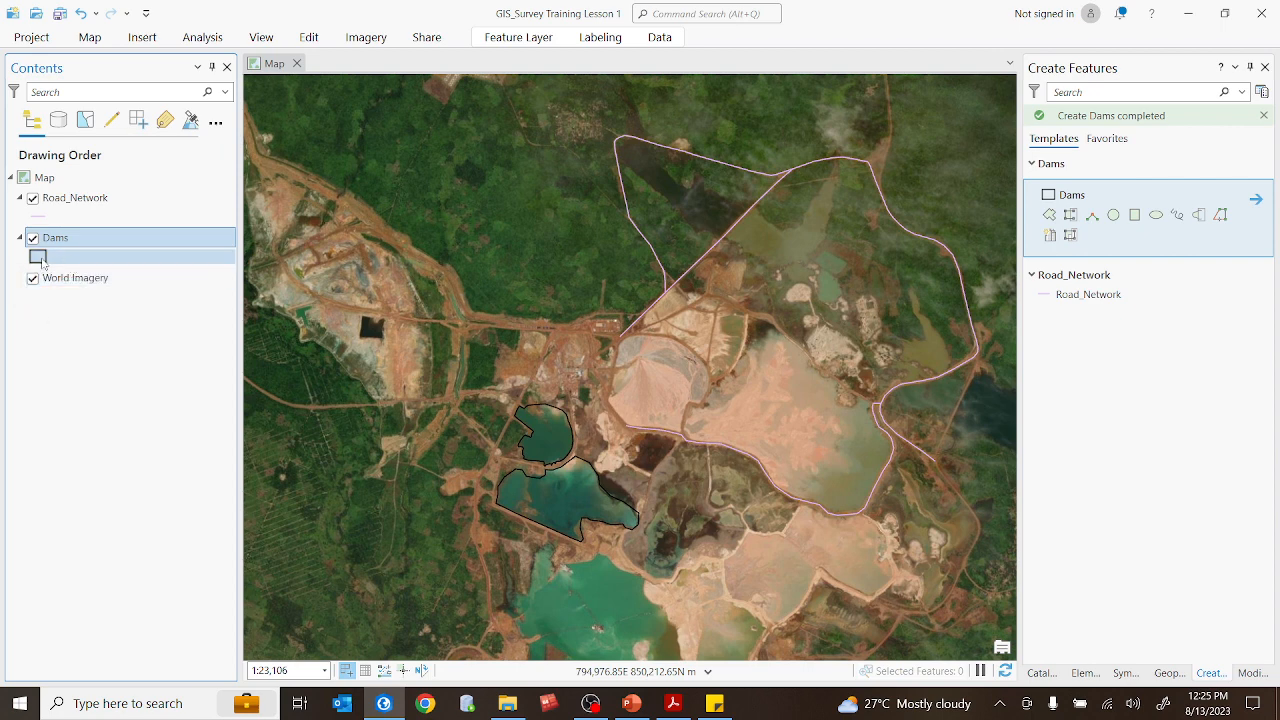
Change the Dams layer's symbol to the light blue Water (area) style from ArcGIS 2D, Scheme 2
left_click(44, 259)
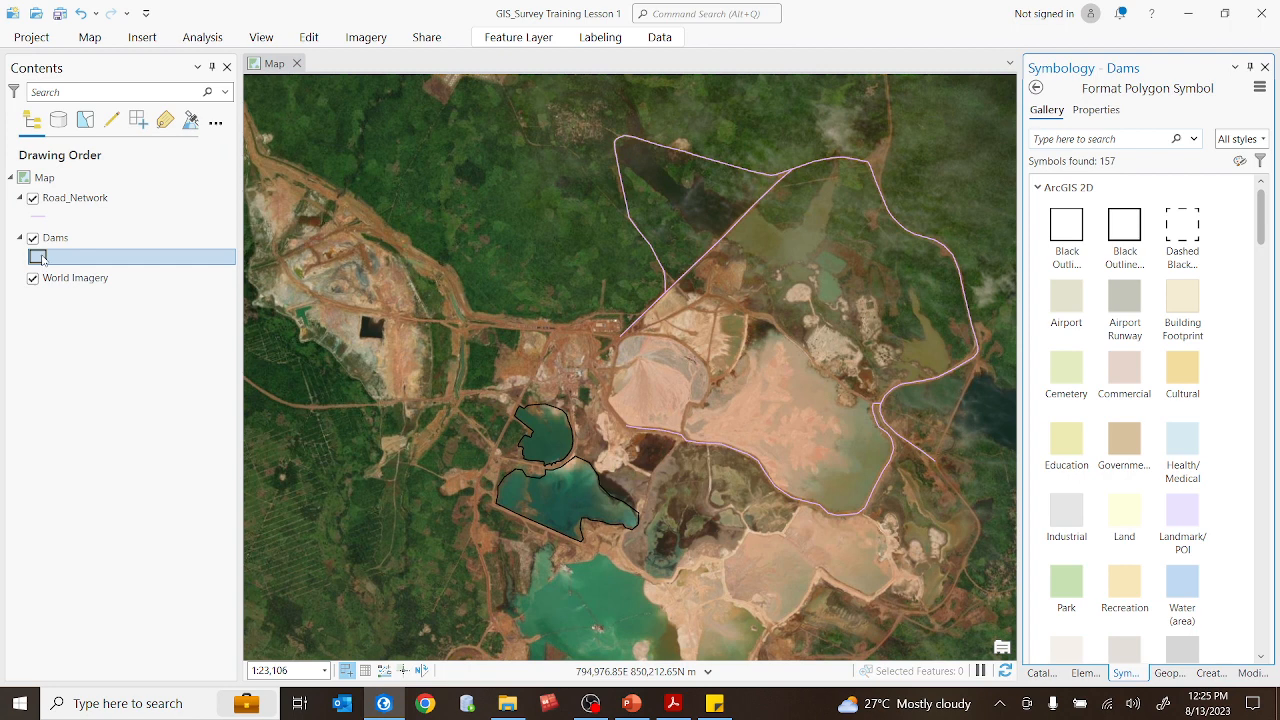
scroll(1178, 540, "down", 3)
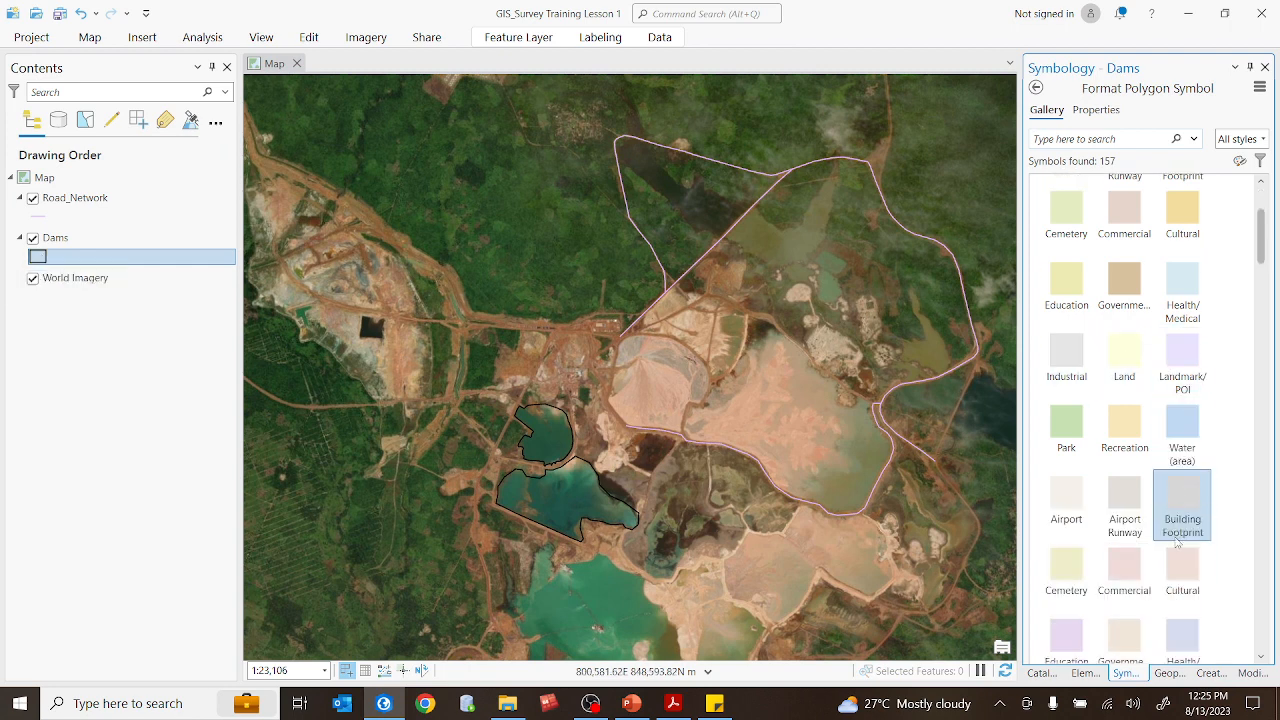
scroll(1178, 542, "down", 5)
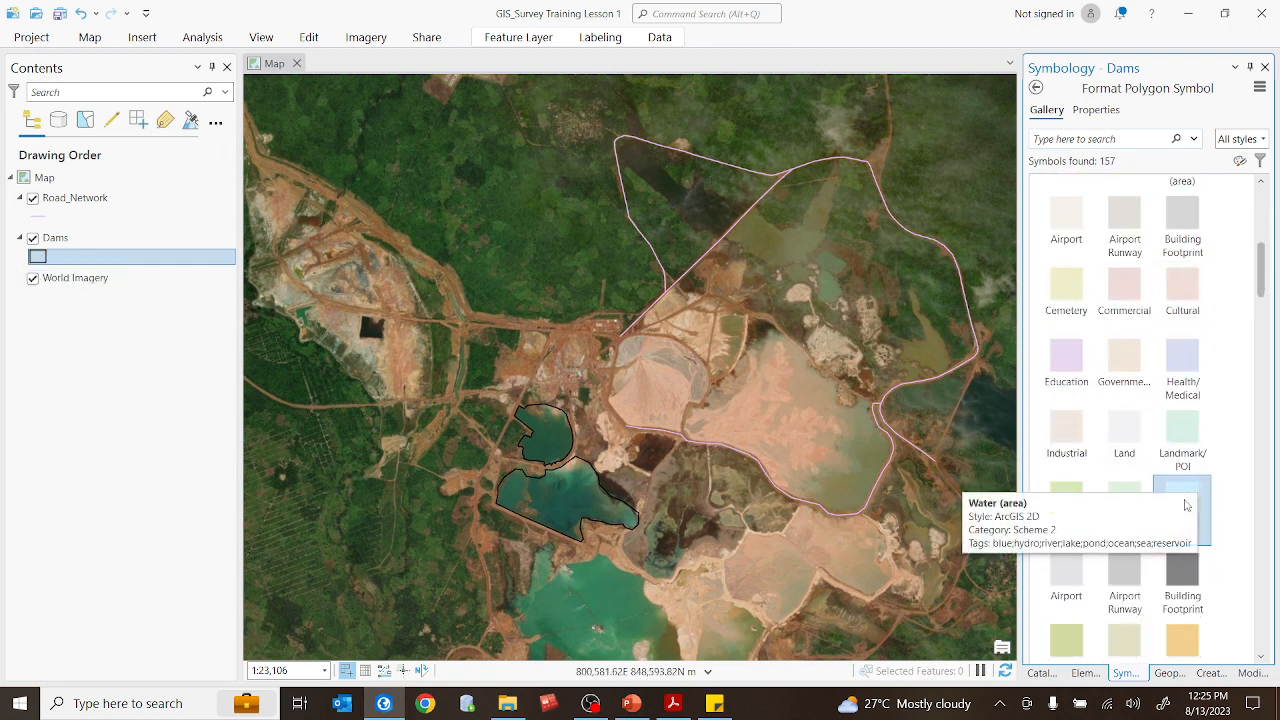
left_click(1190, 503)
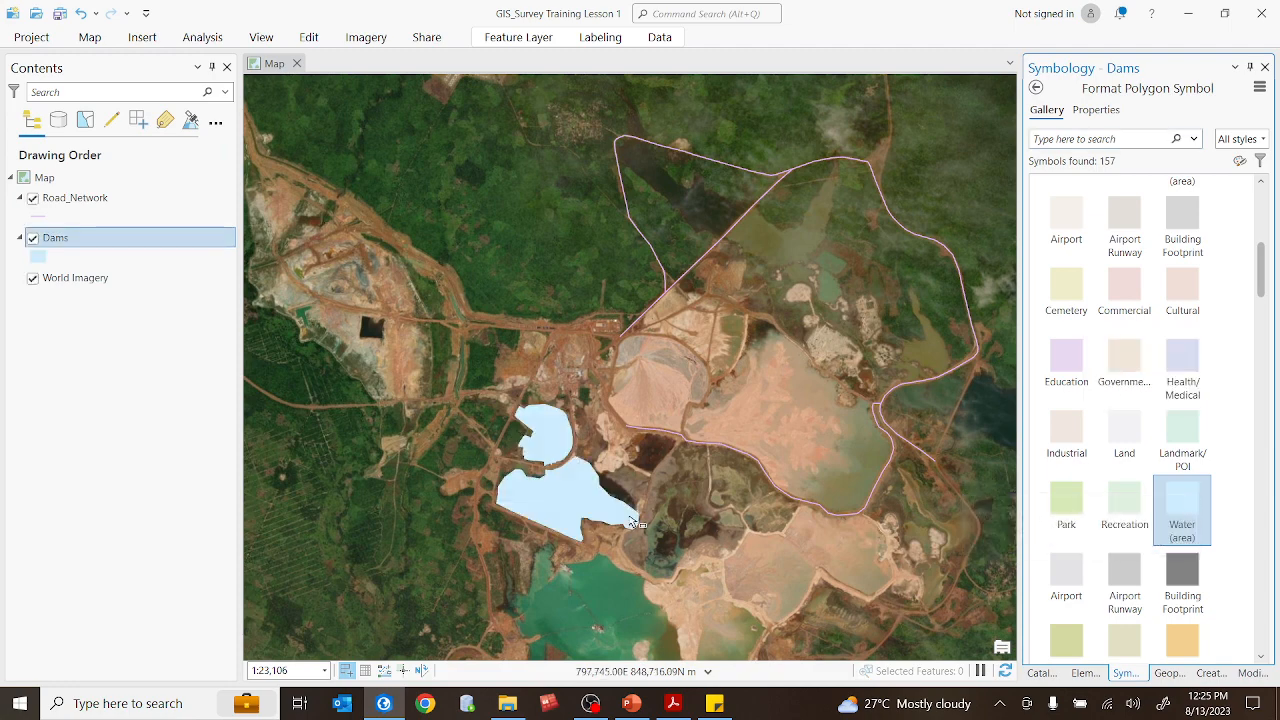
scroll(519, 502, "up", 3)
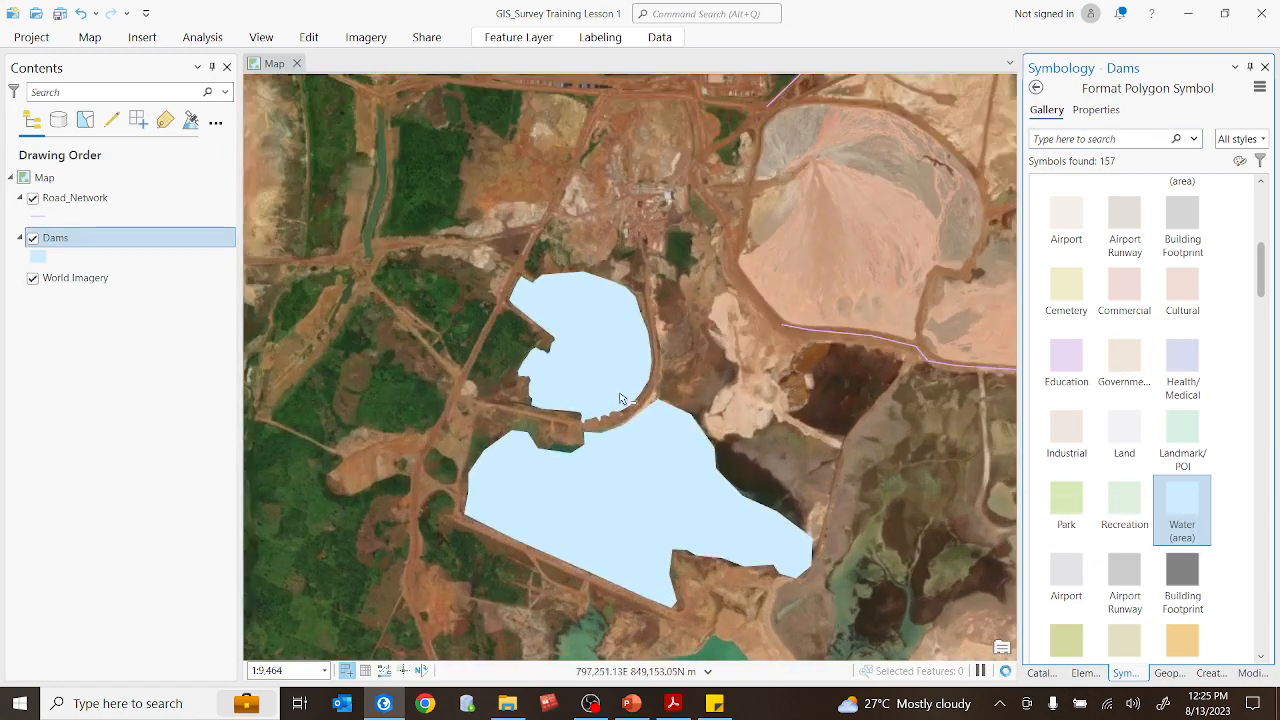
scroll(594, 351, "down", 2)
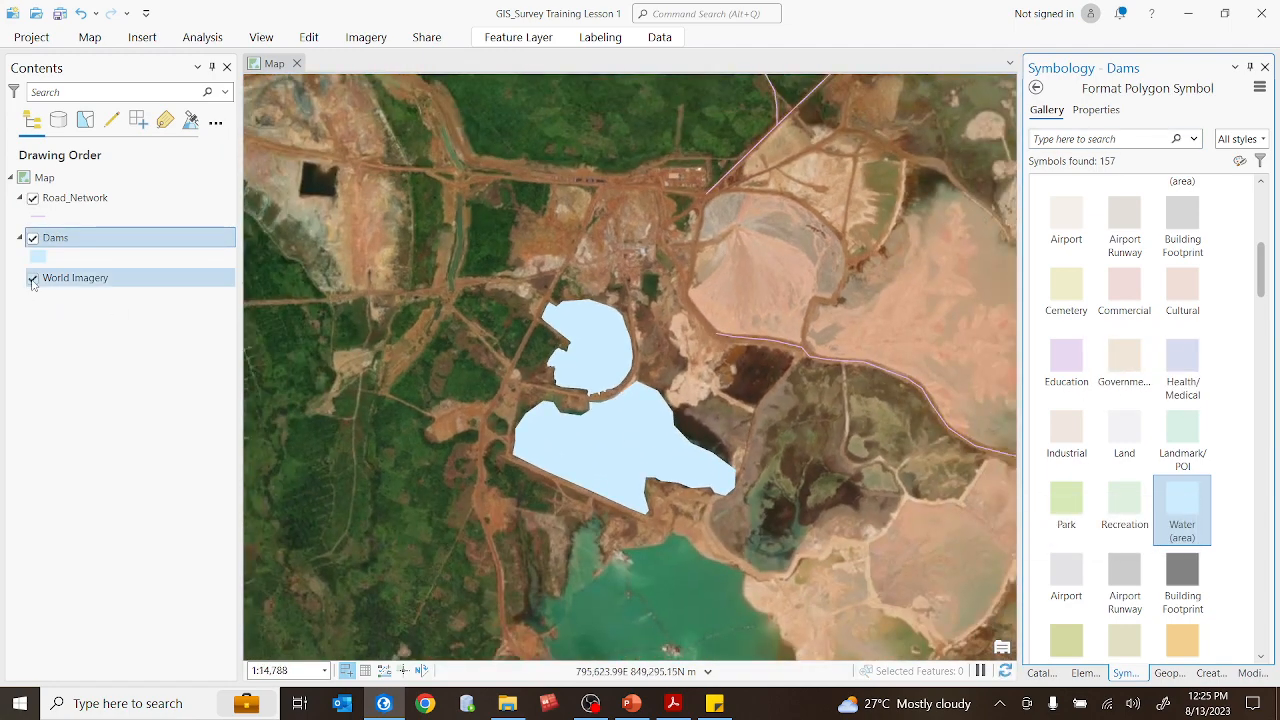
Examine the restyled dams and road network without World Imagery, and restore the imagery to view the whole mining area
left_click(33, 278)
scroll(571, 443, "down", 3)
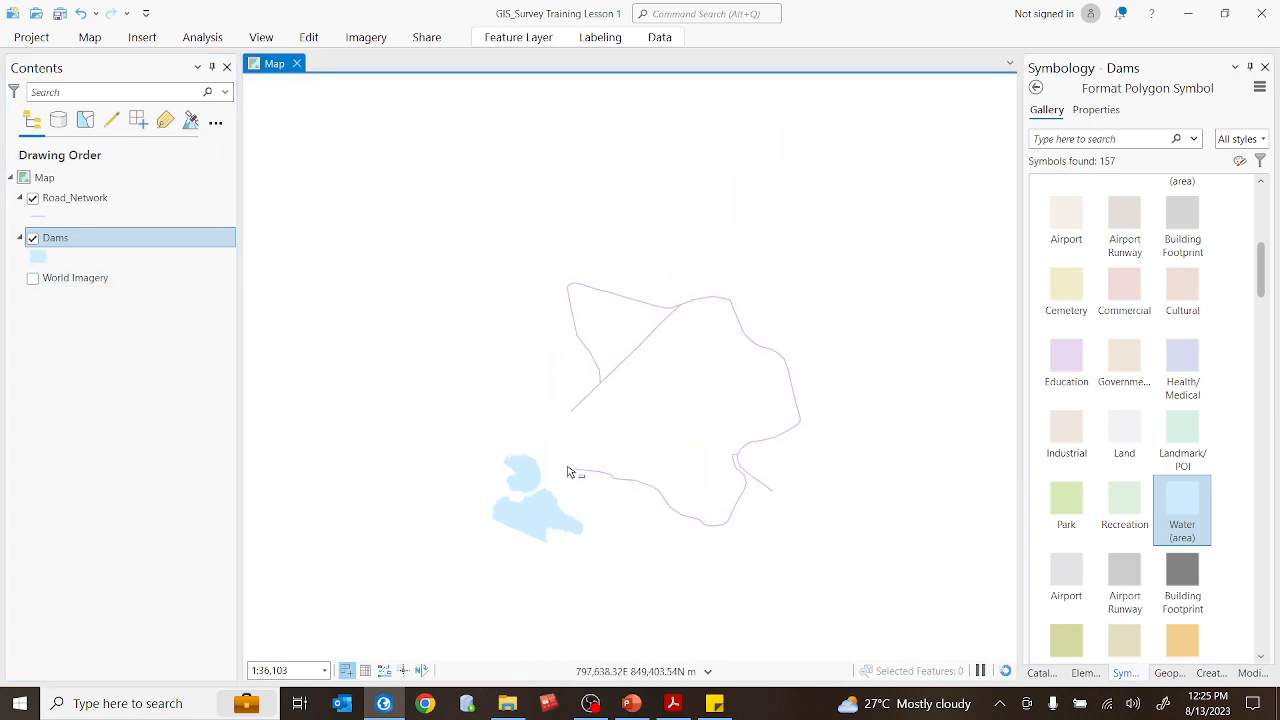
scroll(586, 500, "up", 2)
left_click_drag(632, 503, 631, 502)
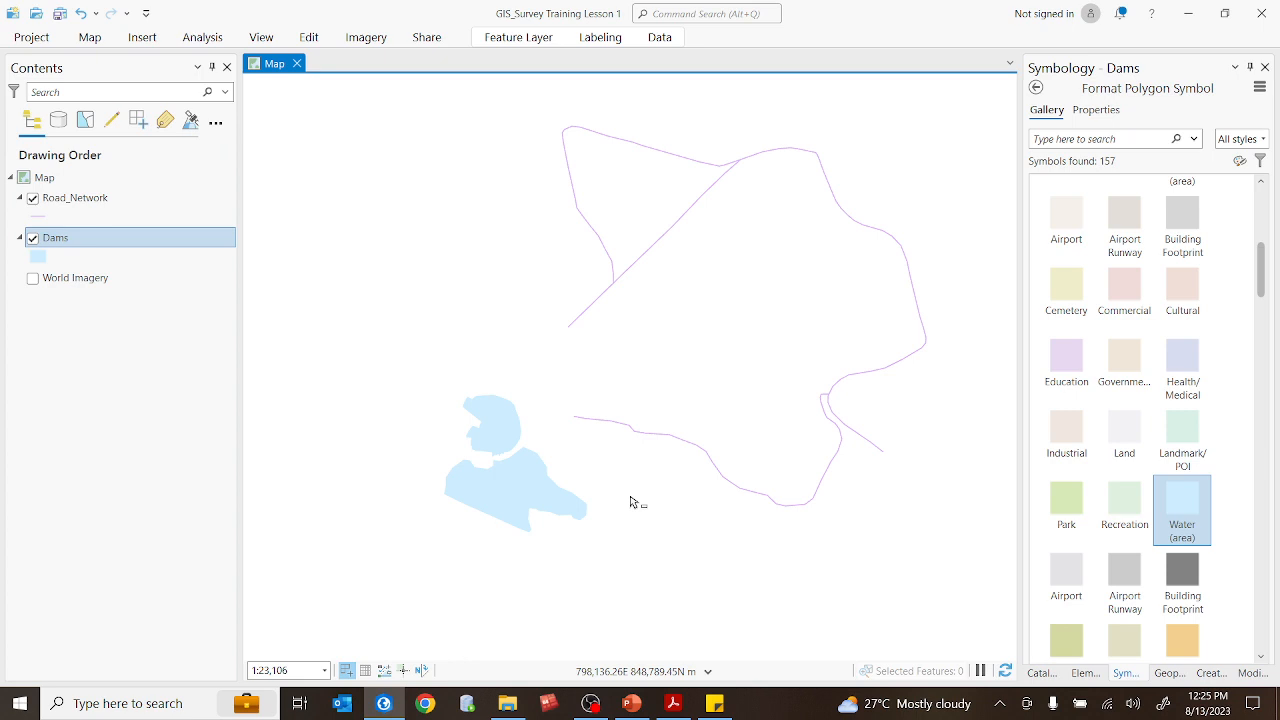
left_click(33, 279)
scroll(549, 338, "down", 3)
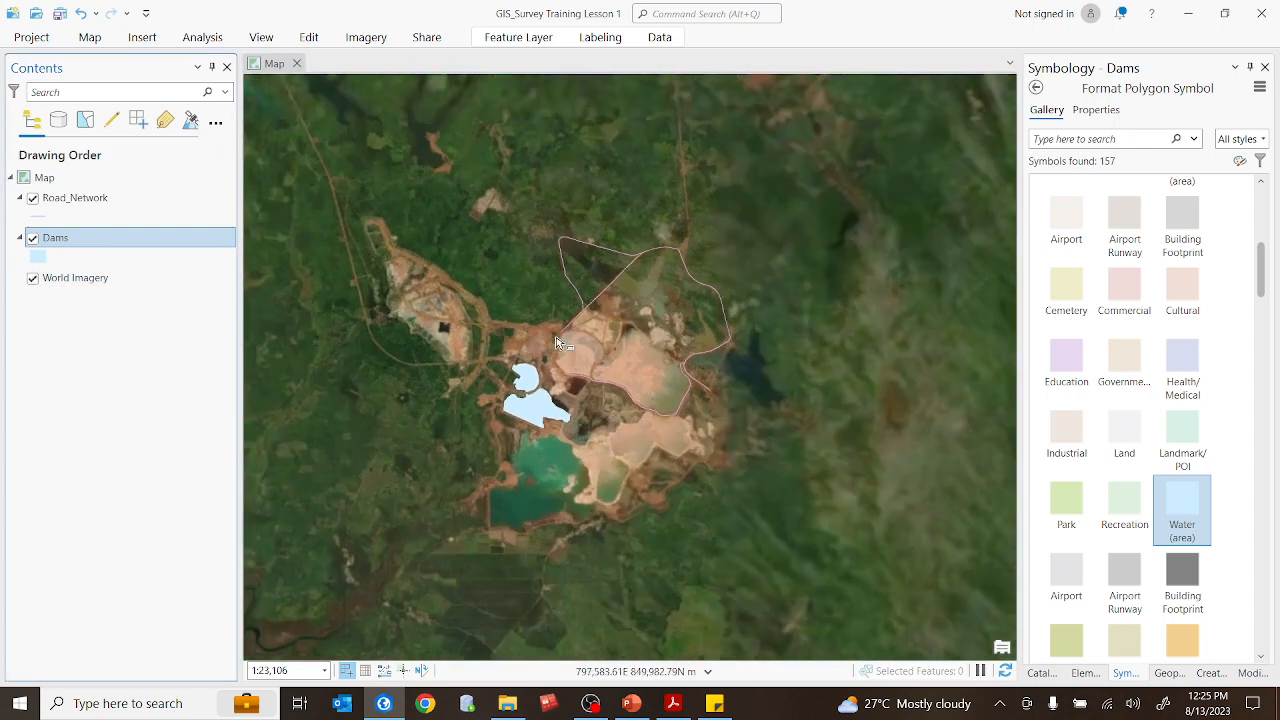
Examine the settlement and its access roads southeast of the mine, beside the reservoir, in the World Imagery
scroll(757, 486, "up", 5)
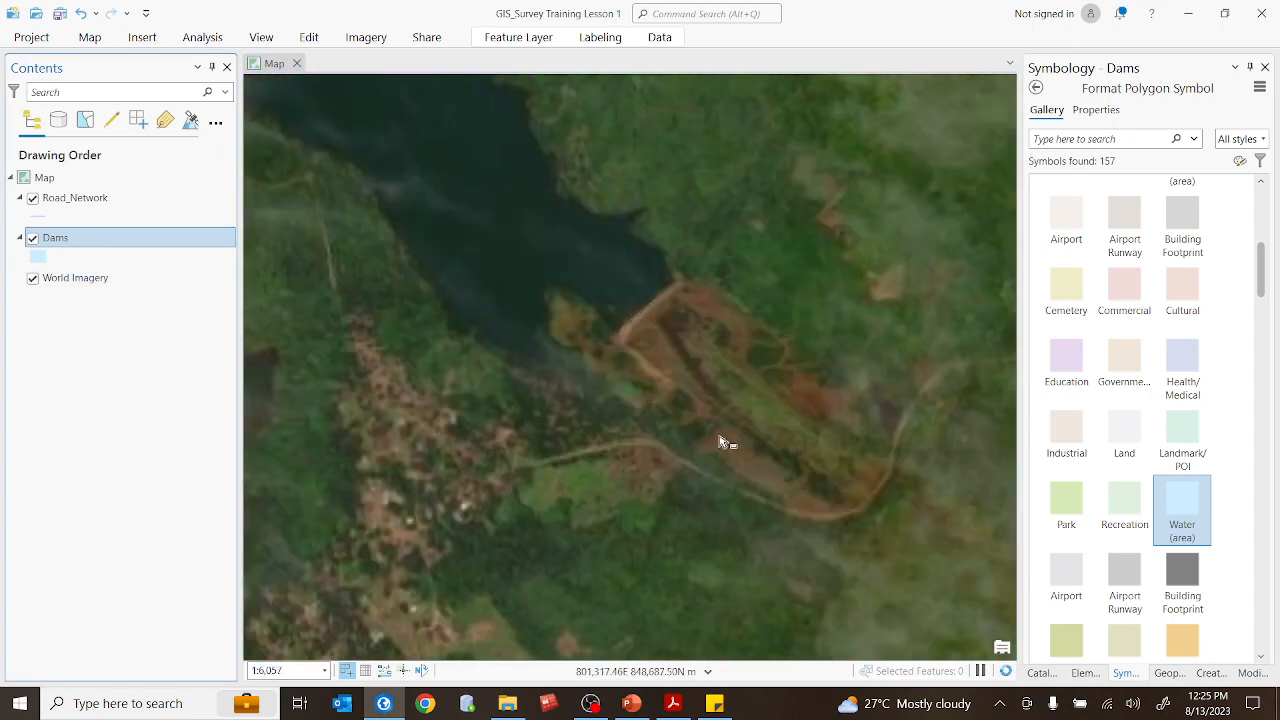
scroll(586, 466, "up", 1)
left_click_drag(586, 466, 706, 394)
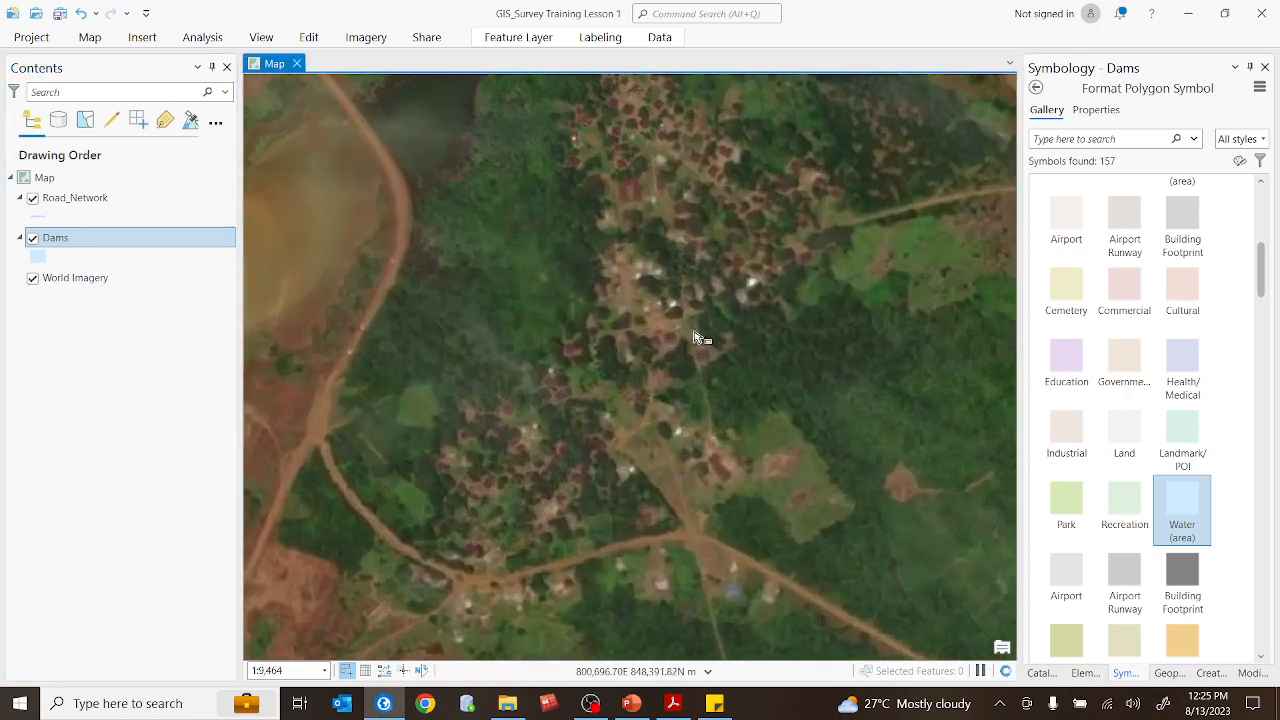
scroll(674, 423, "down", 1)
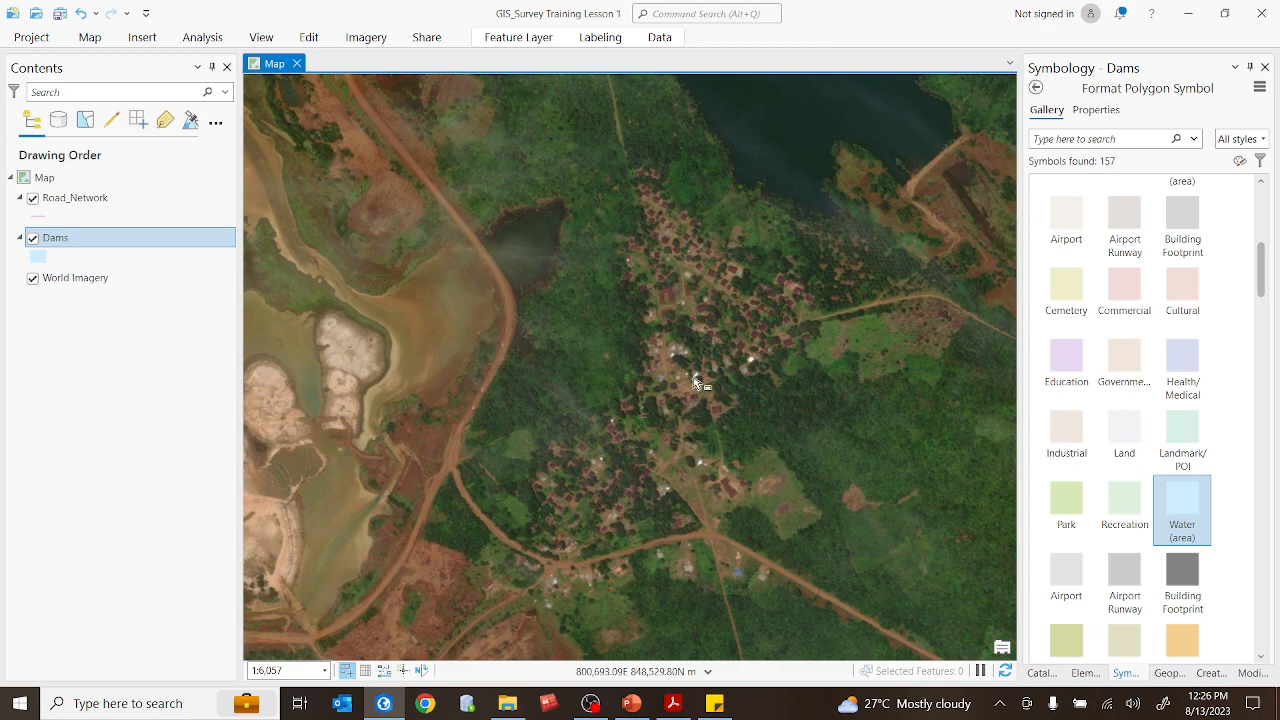
key("comma")
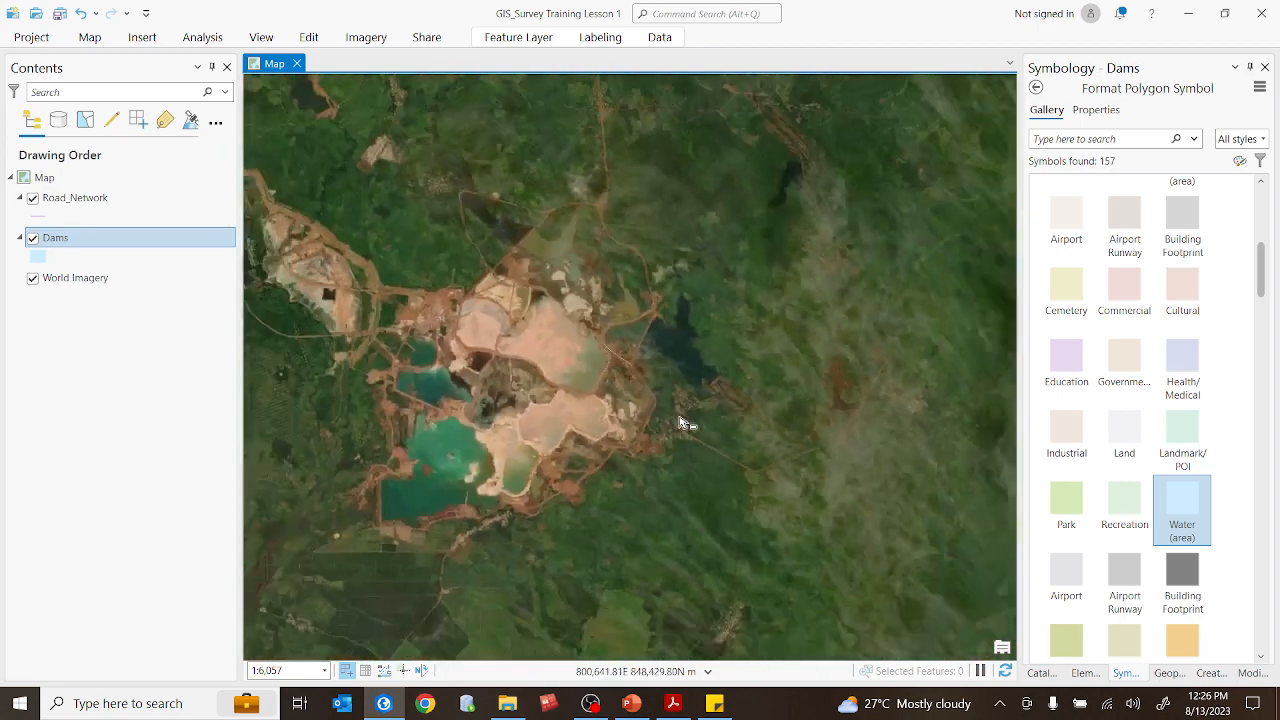
Examine the large town, road junctions and water bodies north of the digitized road network in the imagery
left_click_drag(640, 325, 682, 478)
left_click_drag(750, 268, 751, 409)
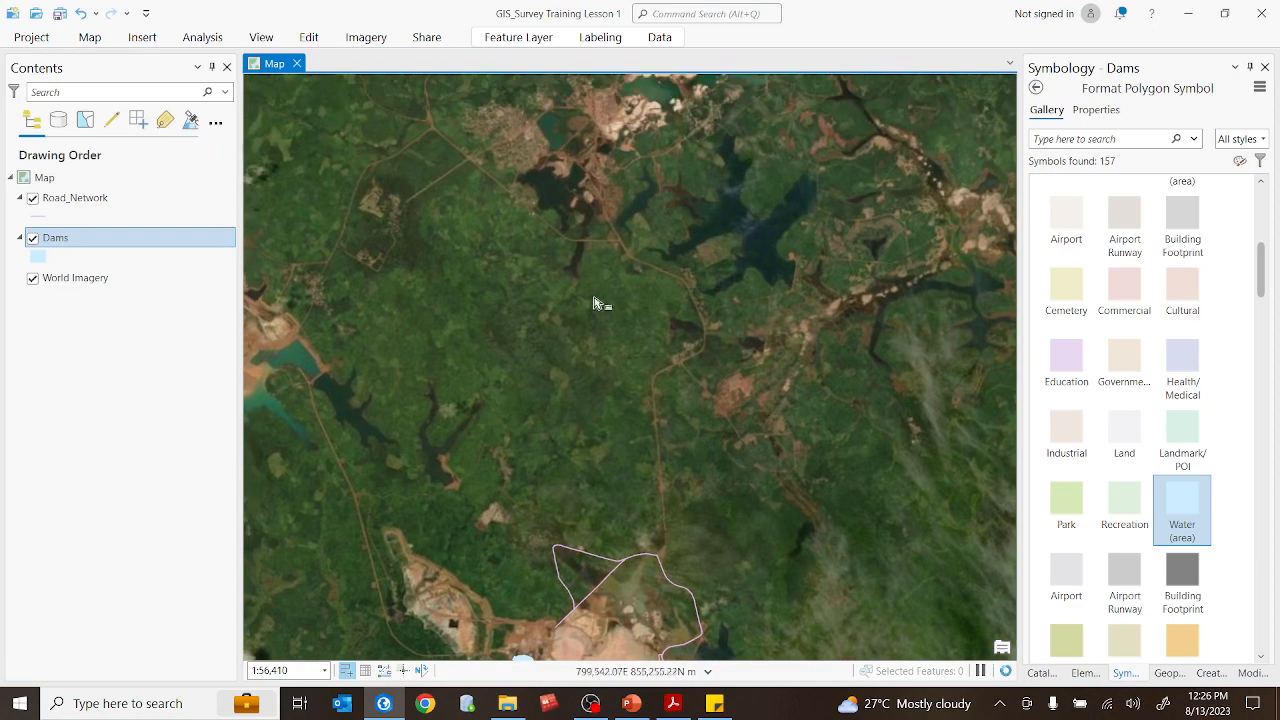
left_click_drag(568, 287, 723, 276)
scroll(723, 276, "up", 5)
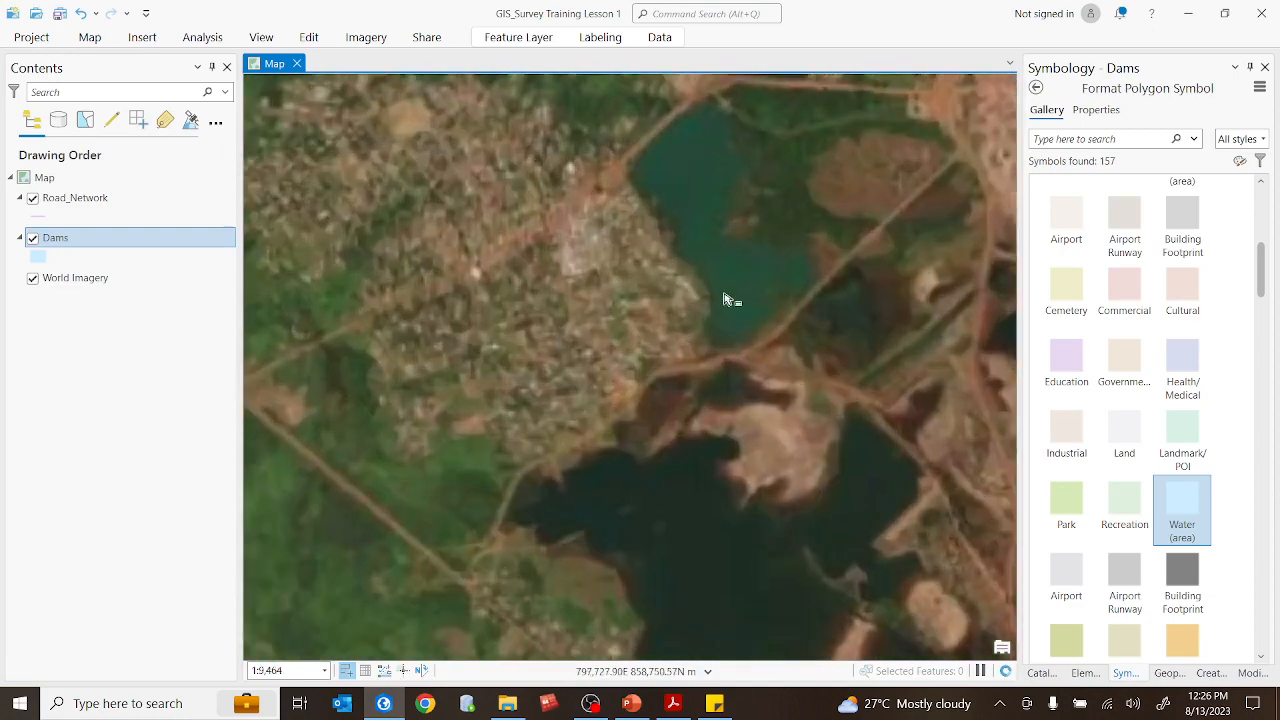
scroll(447, 262, "down", 3)
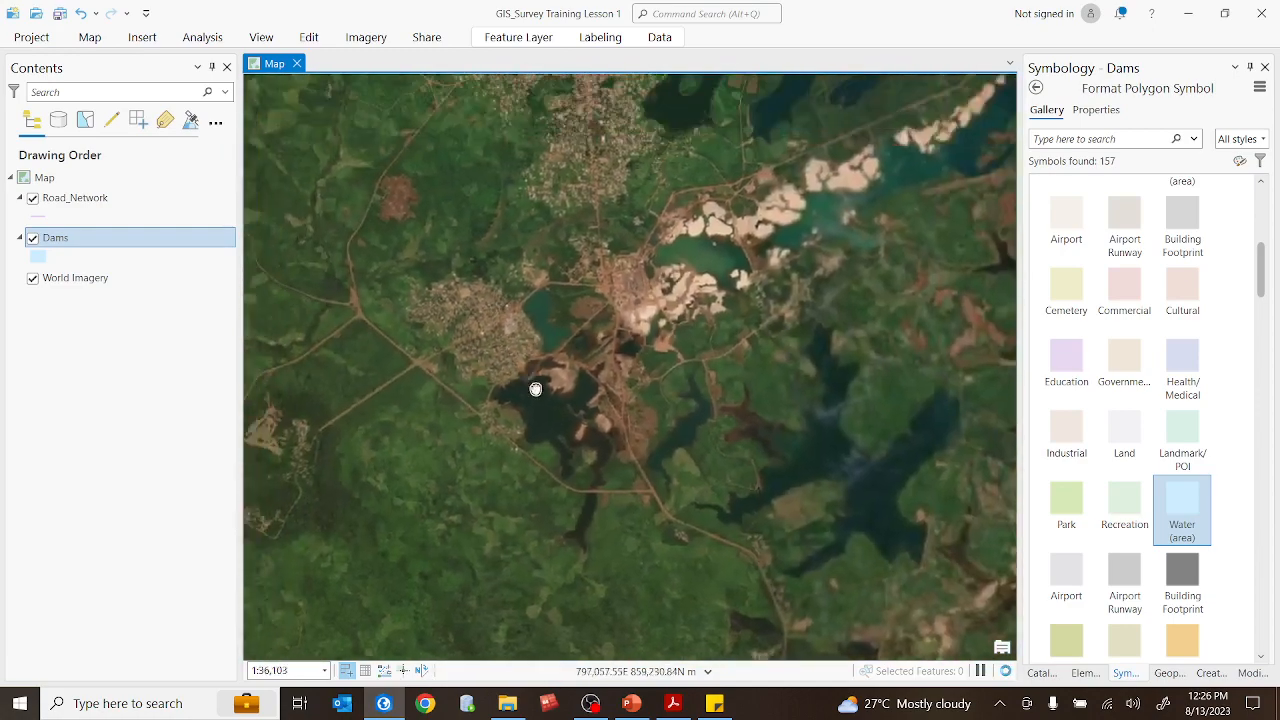
scroll(617, 290, "down", 1)
scroll(660, 270, "down", 1)
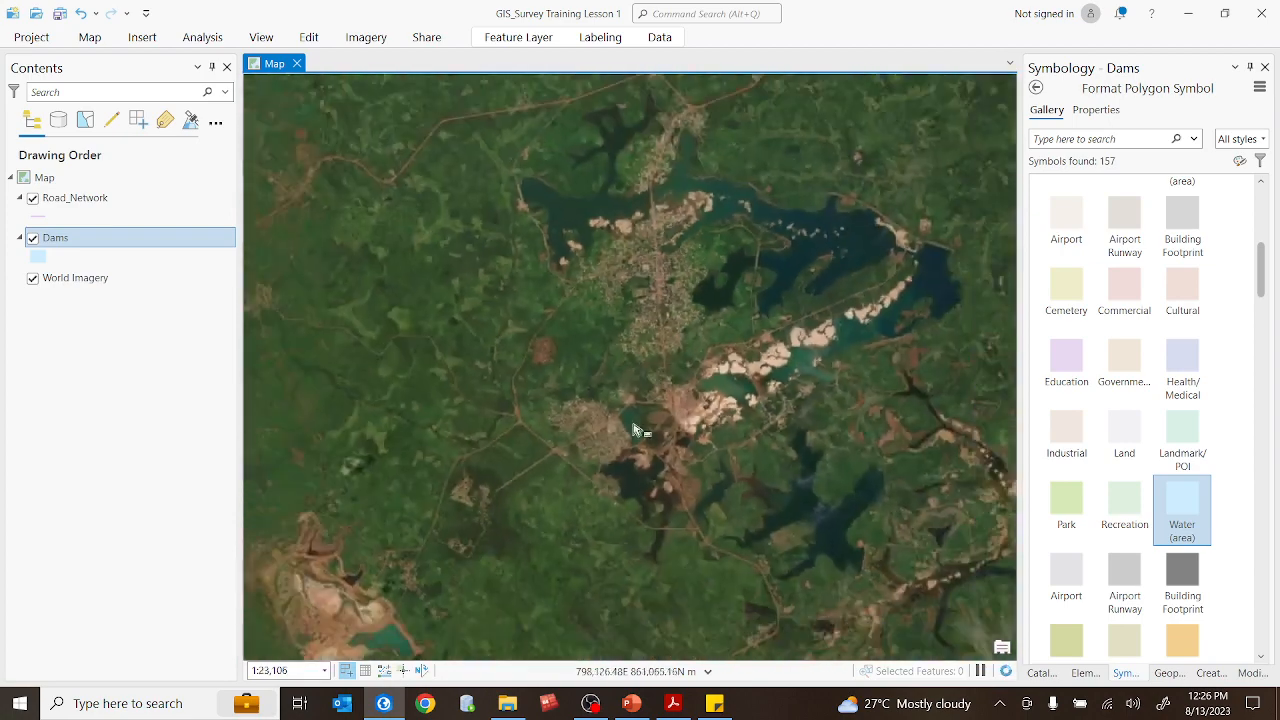
Inspect the villages and roads around the northwestern mining areas, and return to a regional view including the digitized roads and dams
scroll(660, 280, "up", 5)
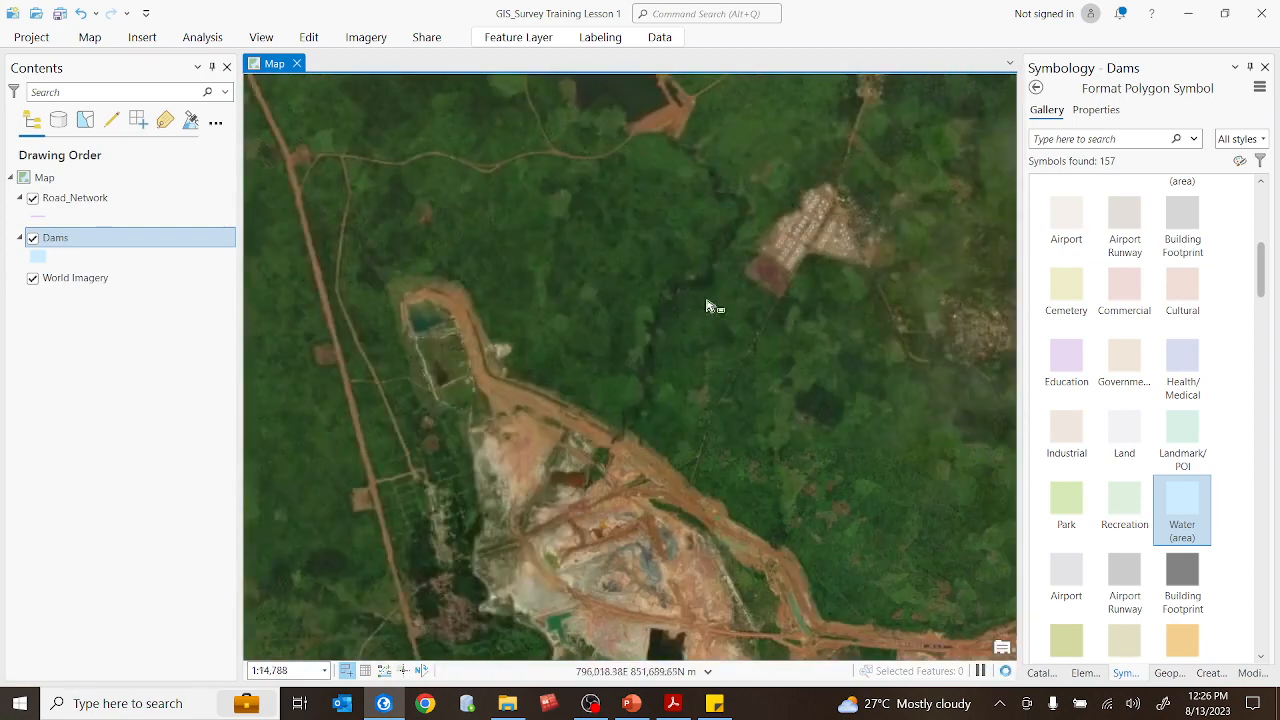
scroll(822, 237, "up", 3)
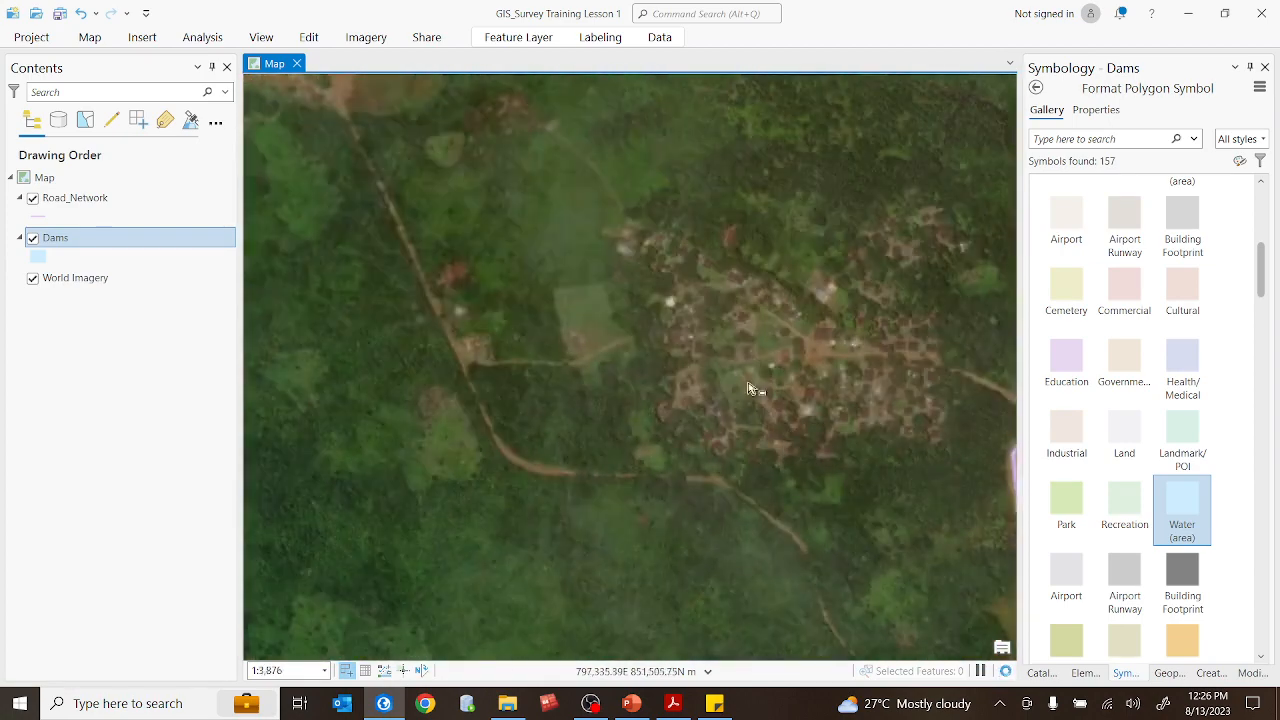
scroll(686, 414, "down", 2)
scroll(700, 371, "up", 1)
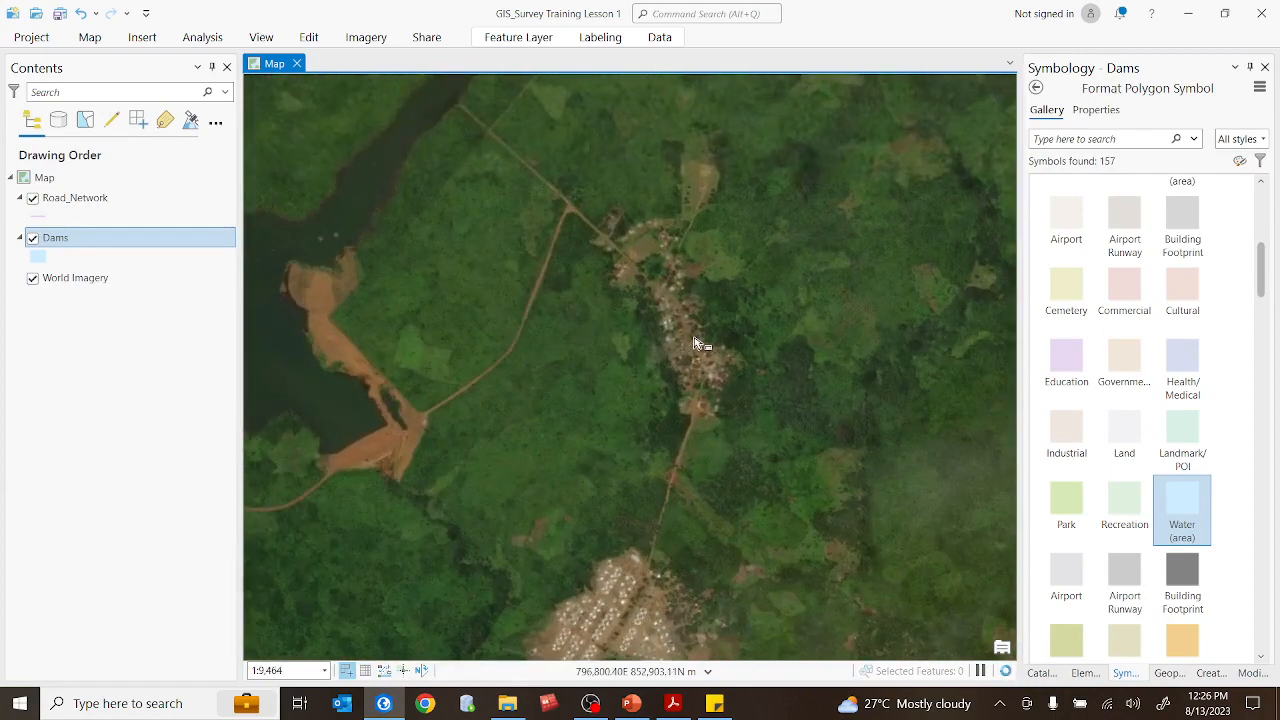
scroll(695, 345, "down", 1)
scroll(697, 343, "down", 4)
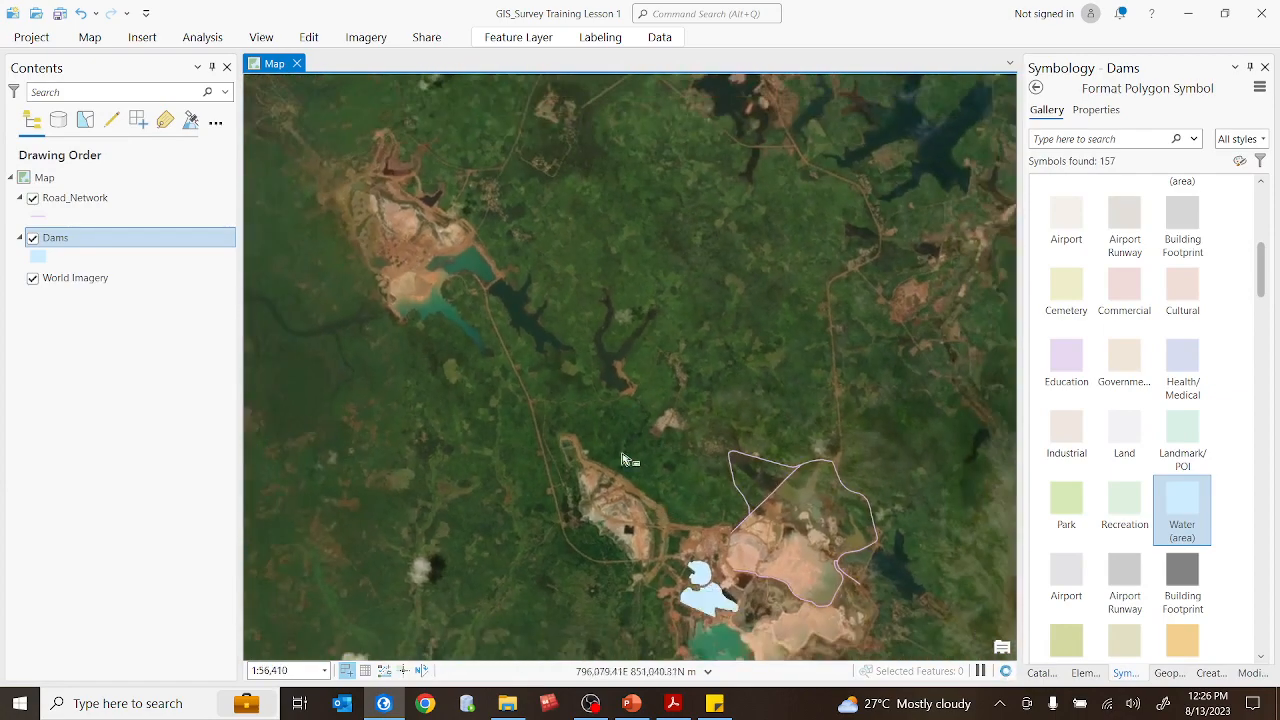
scroll(478, 205, "up", 2)
scroll(680, 271, "up", 1)
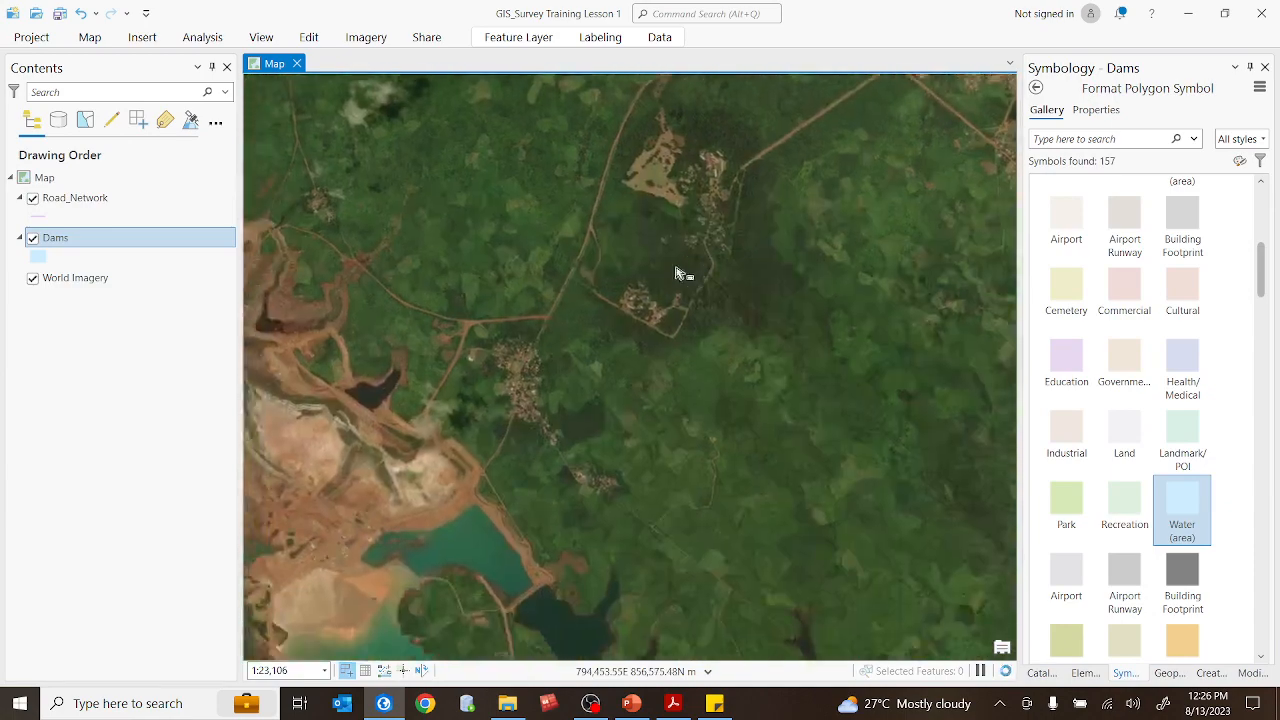
scroll(641, 325, "down", 1)
scroll(641, 325, "down", 4)
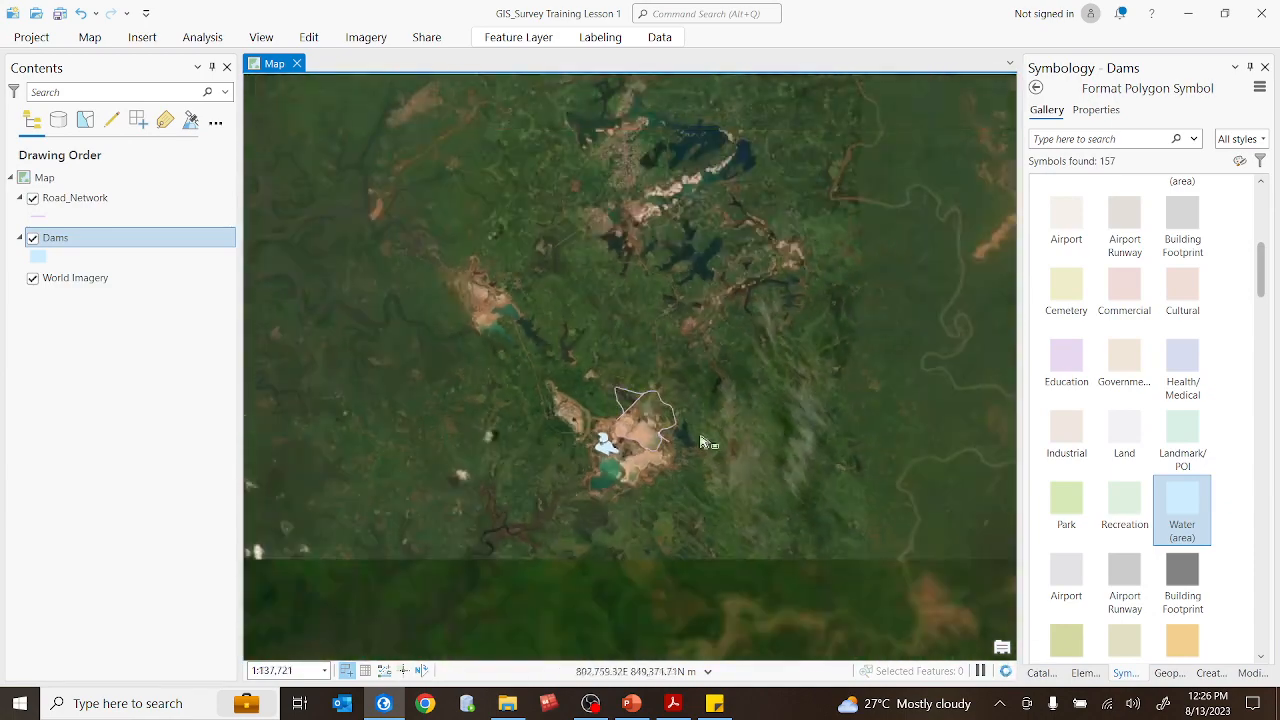
left_click_drag(590, 422, 670, 497)
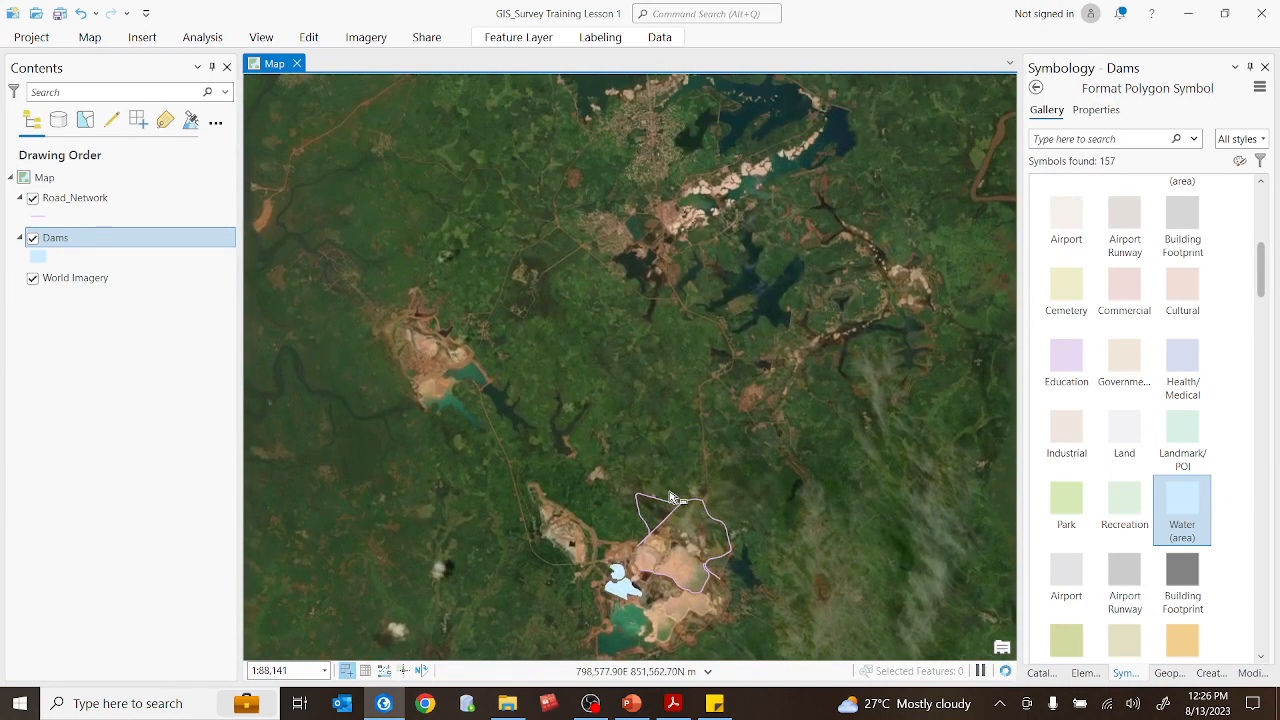